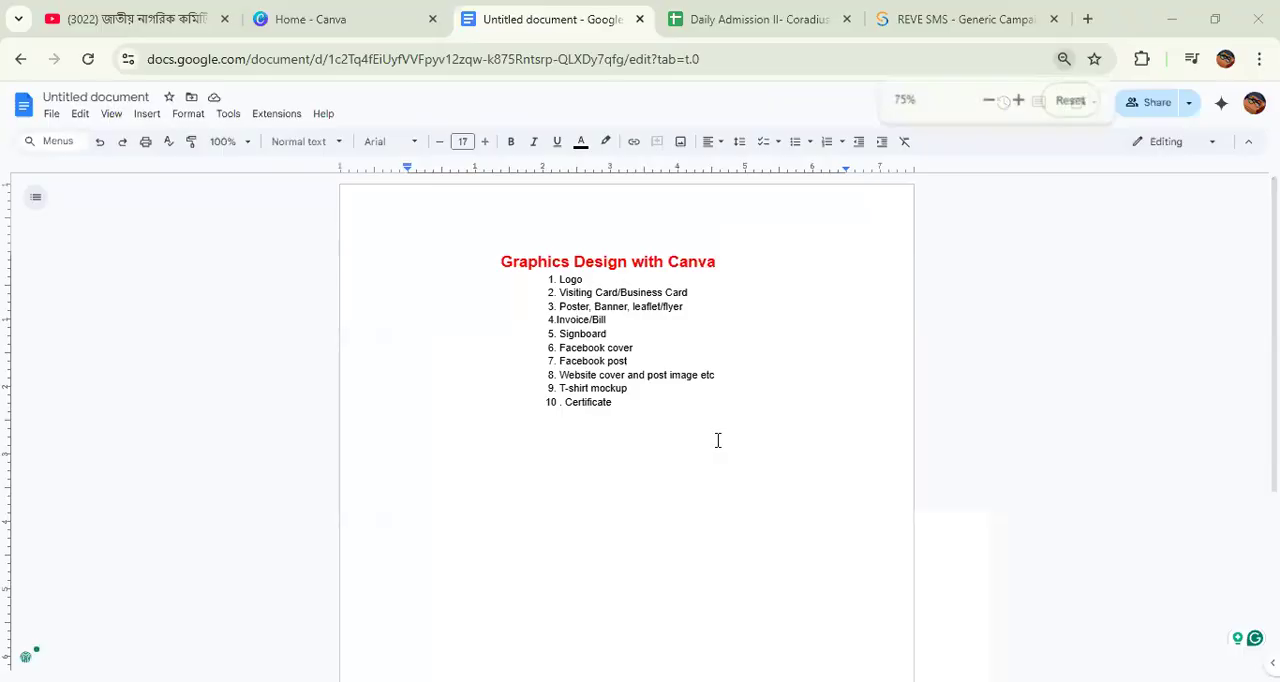
Step: Examine the numbered list of design topics under the "Graphics Design with Canva" heading
scroll(717, 440, "up", 2)
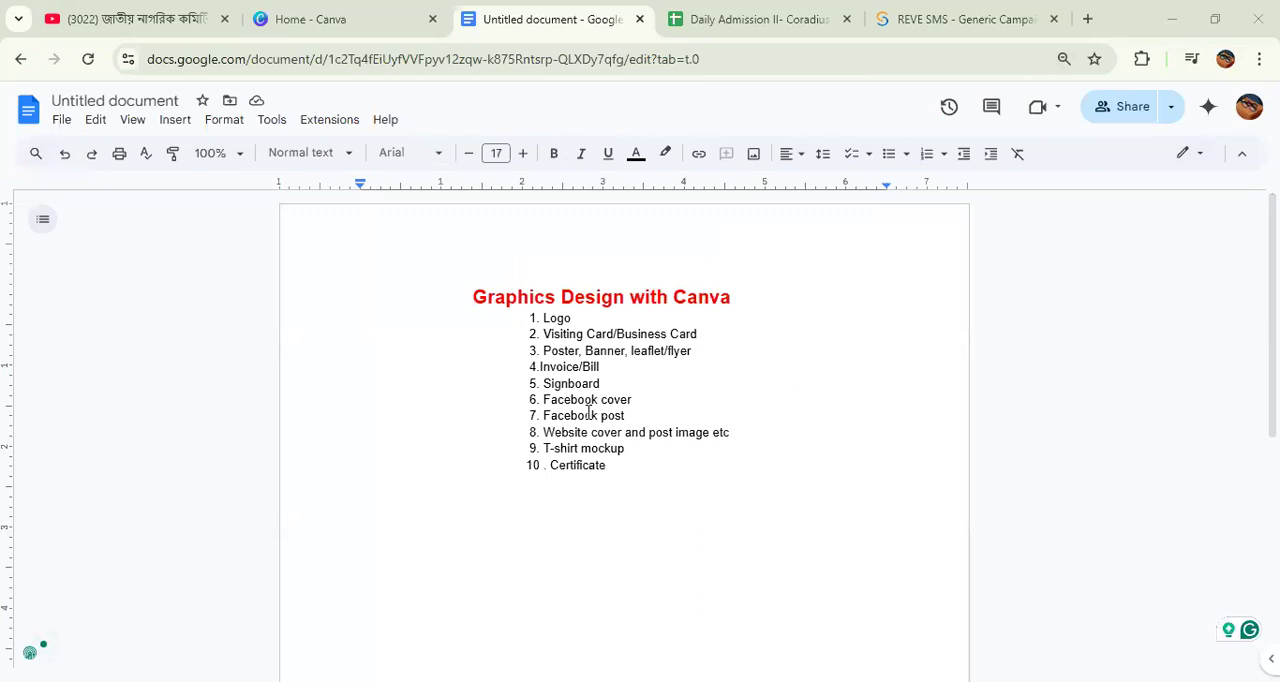
left_click_drag(529, 316, 618, 480)
left_click(638, 476)
scroll(643, 465, "up", 1)
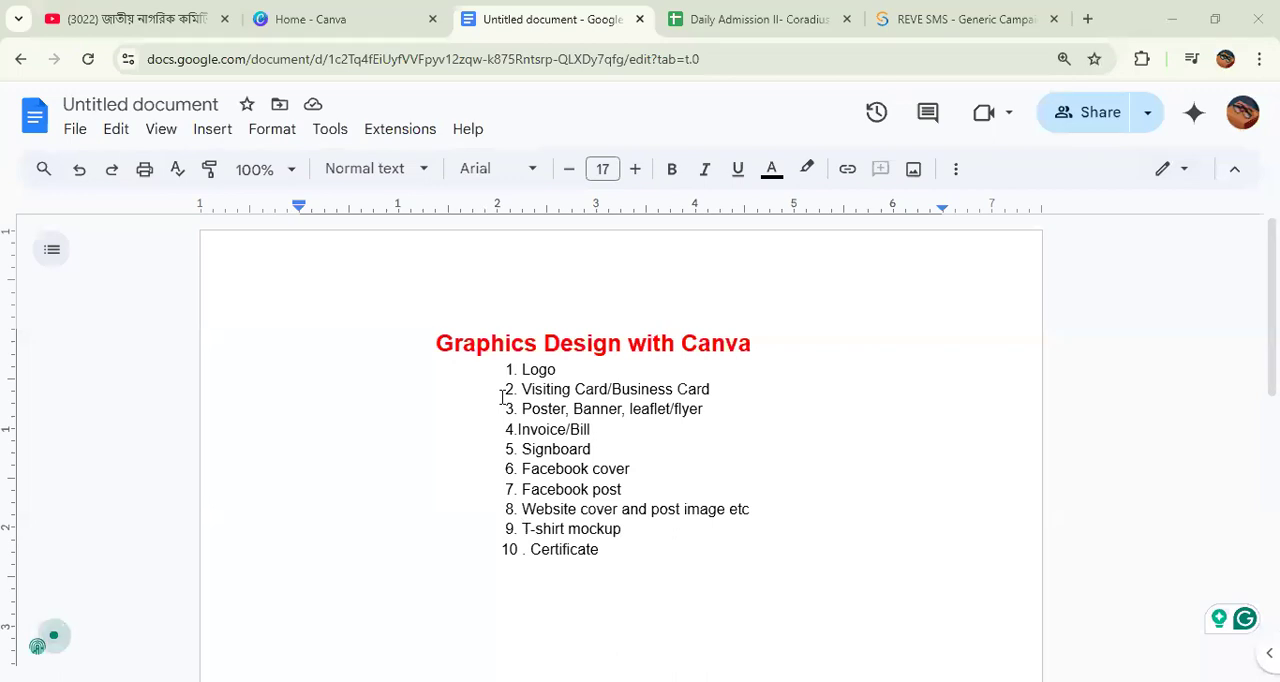
left_click_drag(517, 346, 617, 562)
left_click(617, 562)
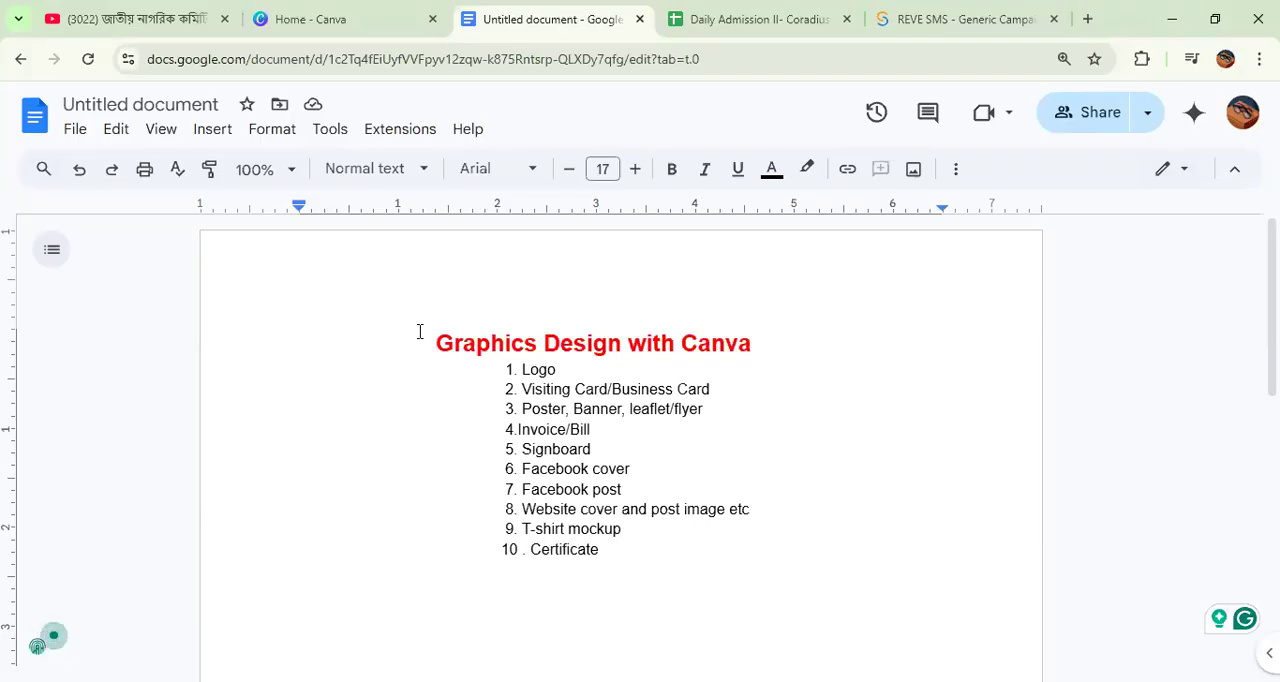
left_click_drag(420, 333, 465, 364)
double_click(609, 551)
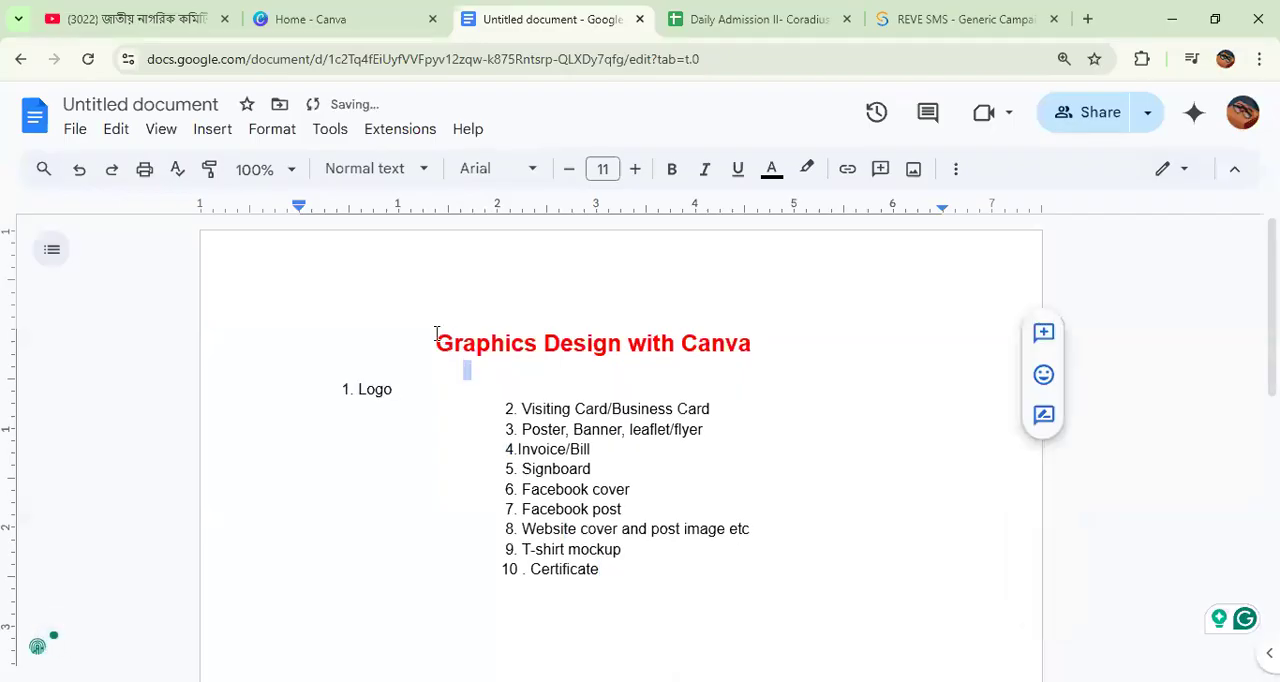
left_click(432, 338)
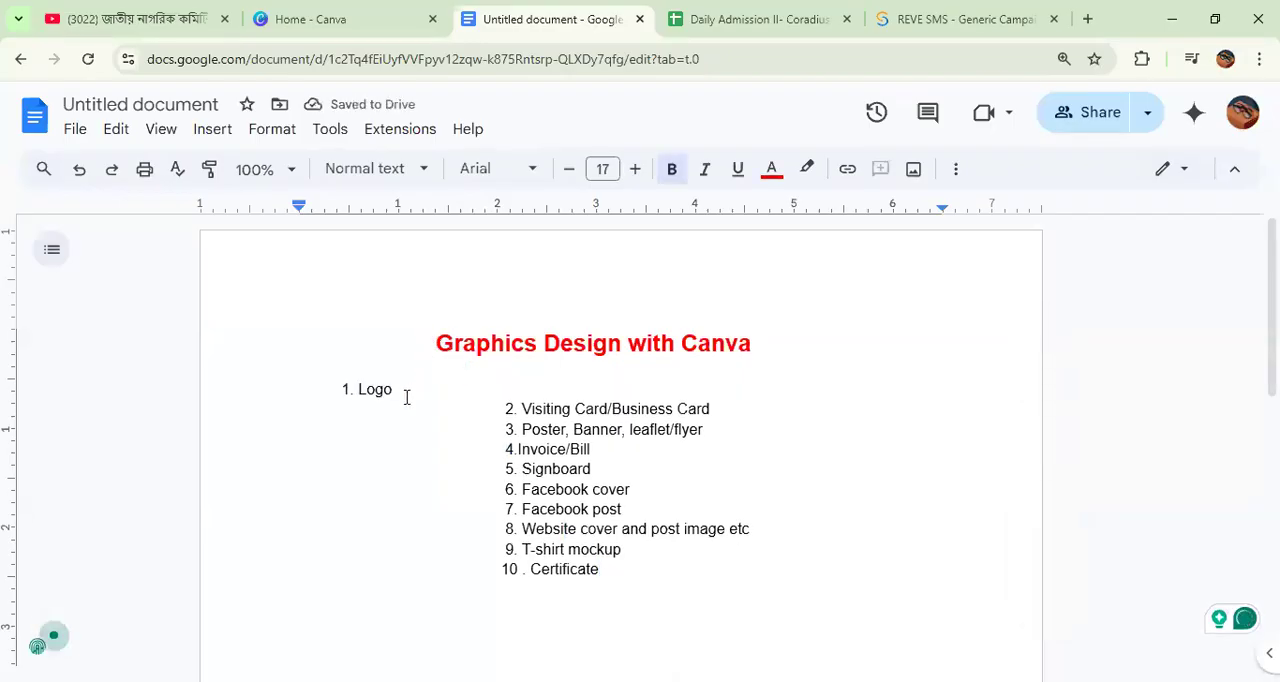
key("ctrl+z")
left_click(740, 567)
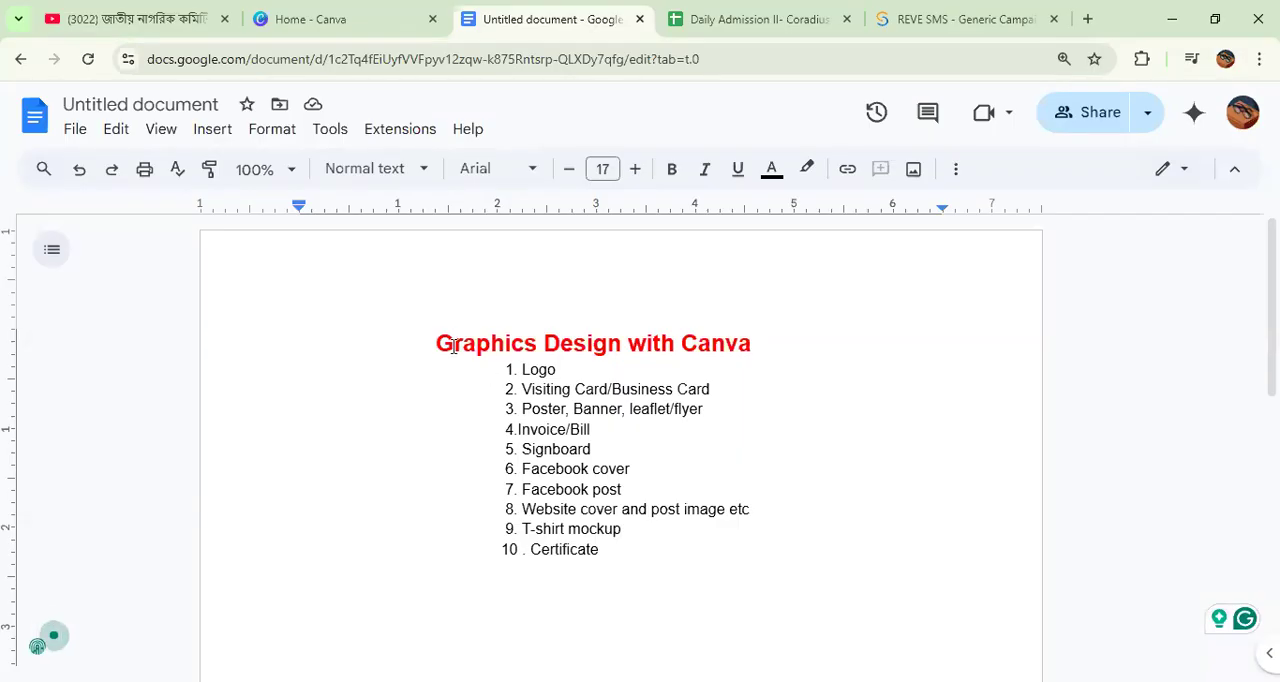
Step: Review the whole course outline from the red heading through the Logo item to the Certificate item
left_click_drag(429, 329, 665, 582)
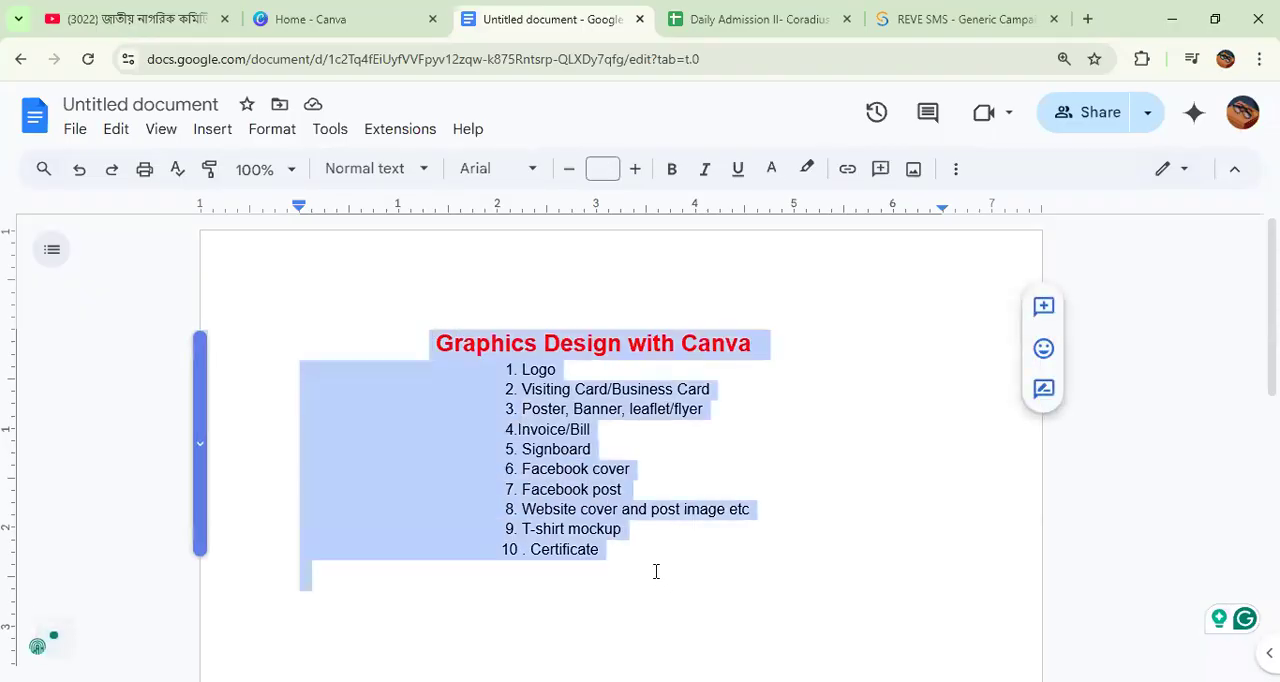
left_click(656, 571)
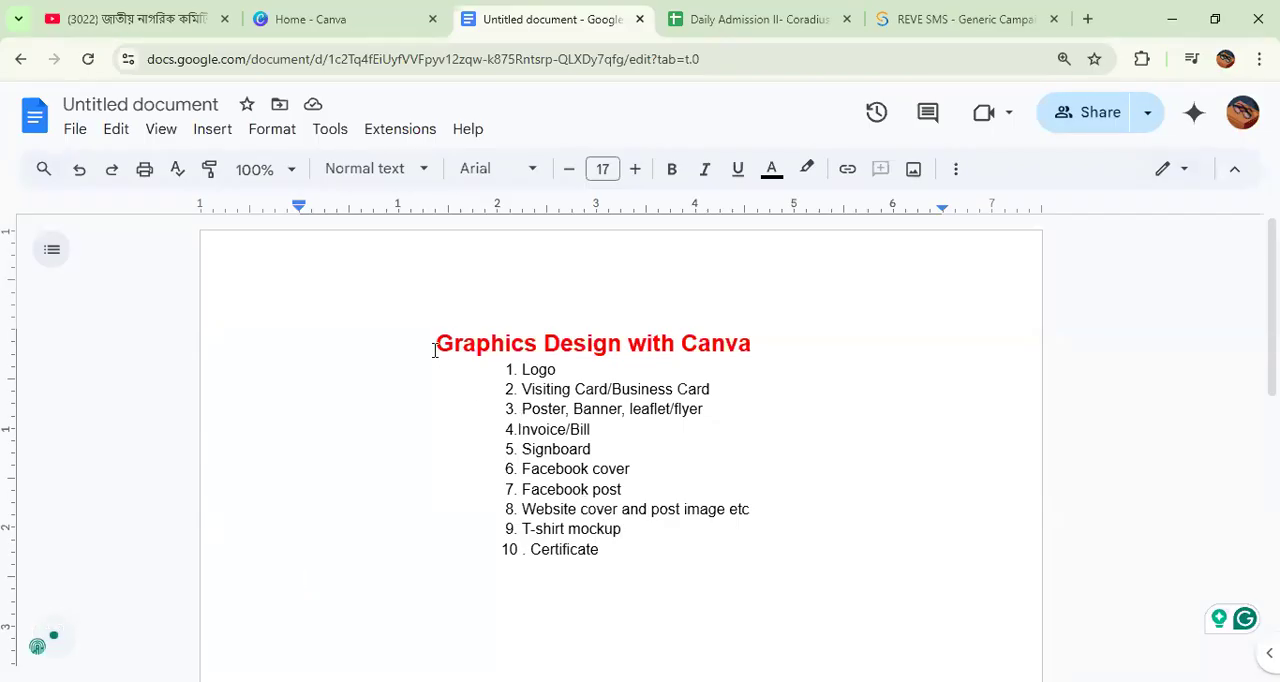
left_click_drag(430, 343, 637, 560)
left_click(637, 561)
left_click(586, 368)
left_click(743, 397)
left_click_drag(743, 397, 513, 386)
left_click_drag(432, 340, 600, 597)
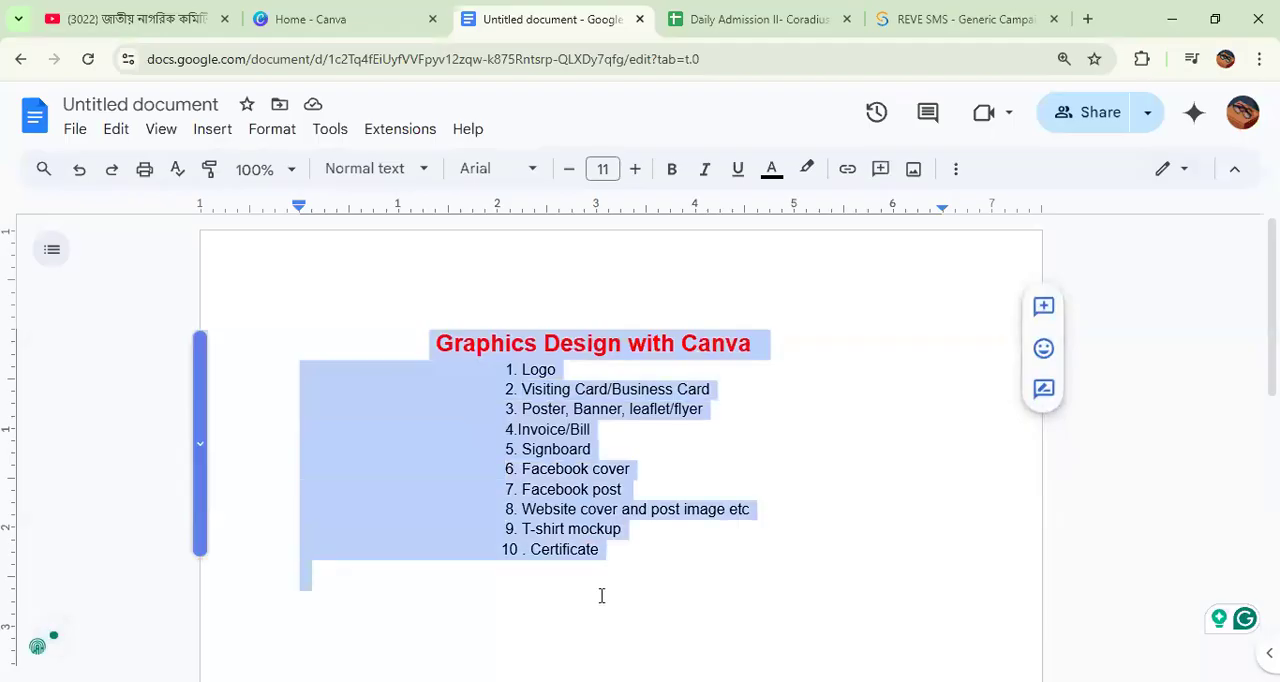
left_click(641, 573)
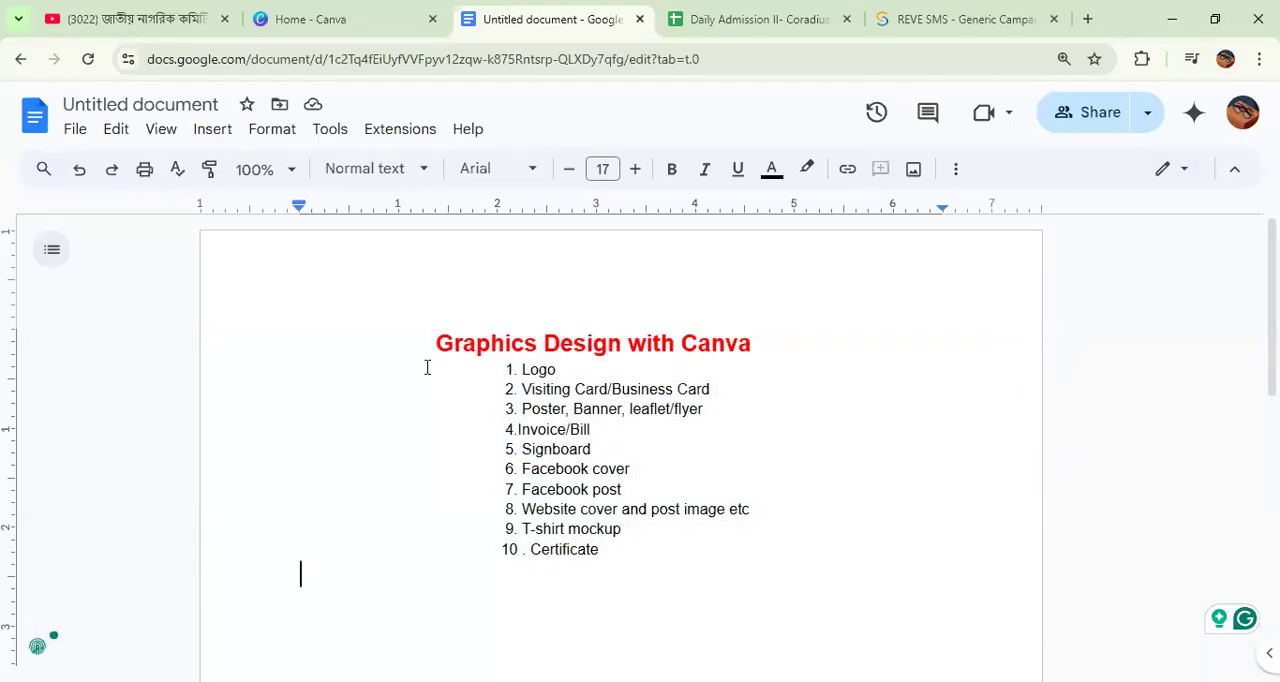
Step: Switch to the Canva home page and search for "logo"
left_click(330, 18)
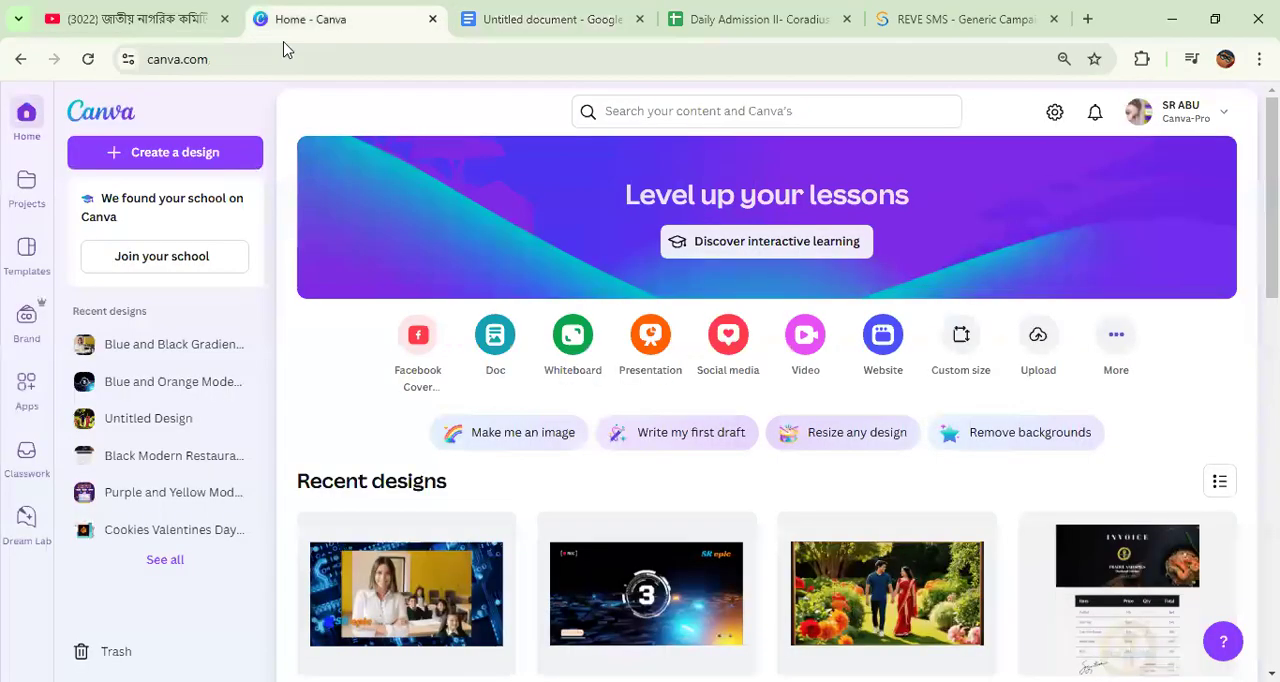
left_click(676, 112)
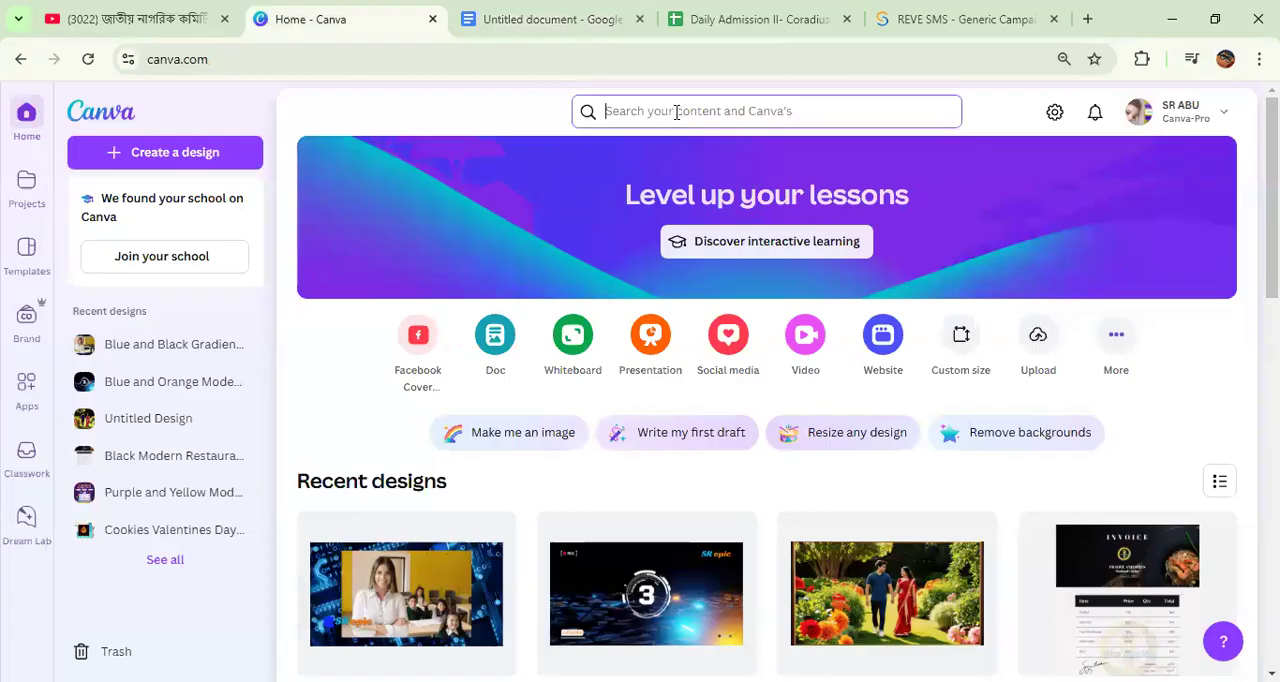
type("log")
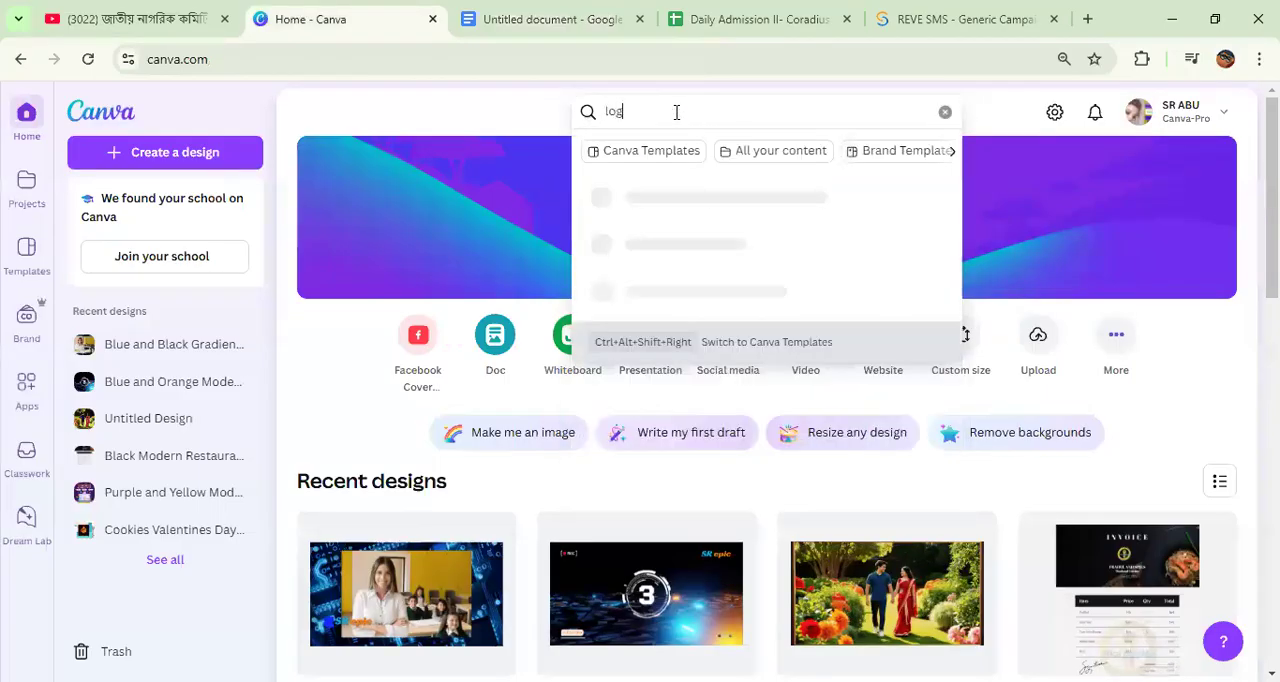
type("o")
key("Return")
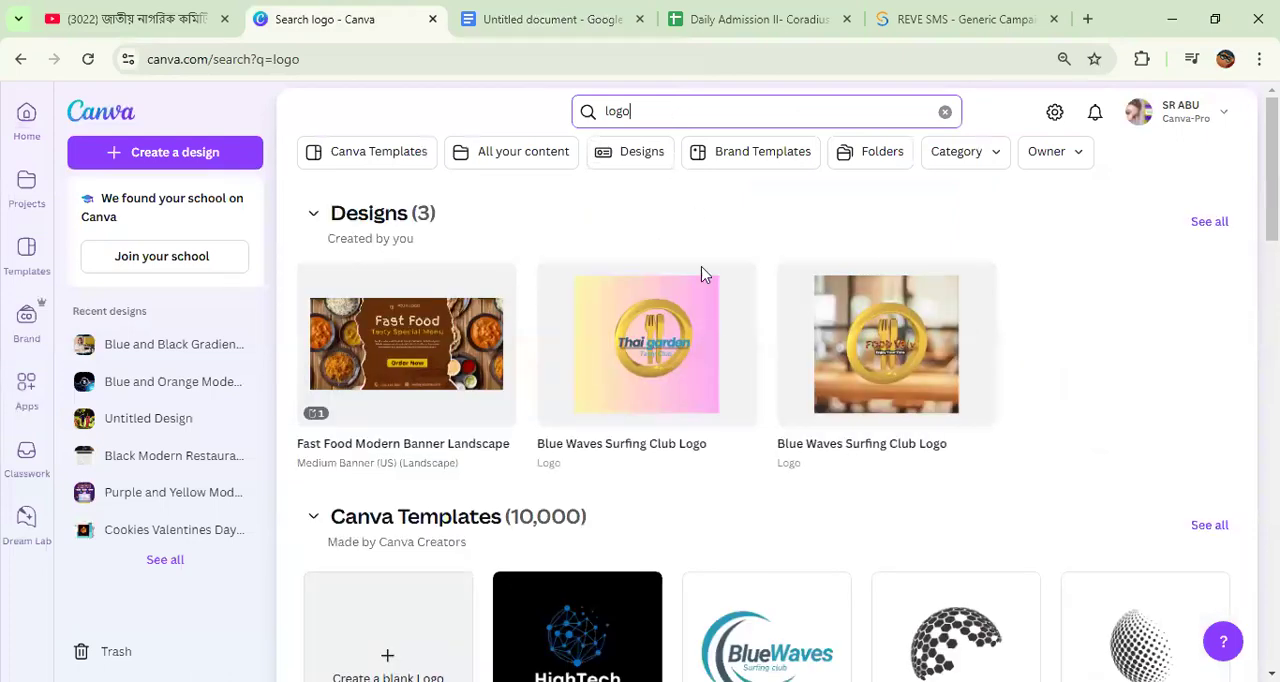
Step: Browse the logo templates and open the Navy And Grey Classic Circle Business Consulting Logo for customizing
scroll(711, 357, "down", 4)
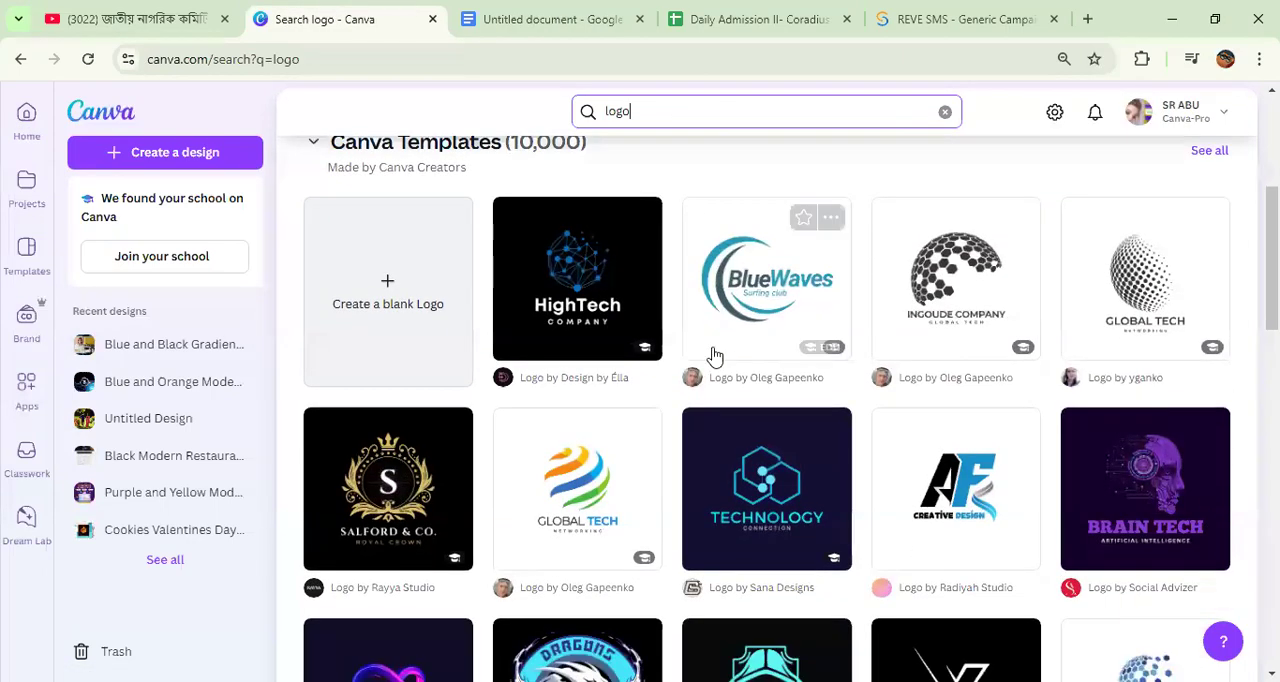
scroll(907, 477, "down", 1)
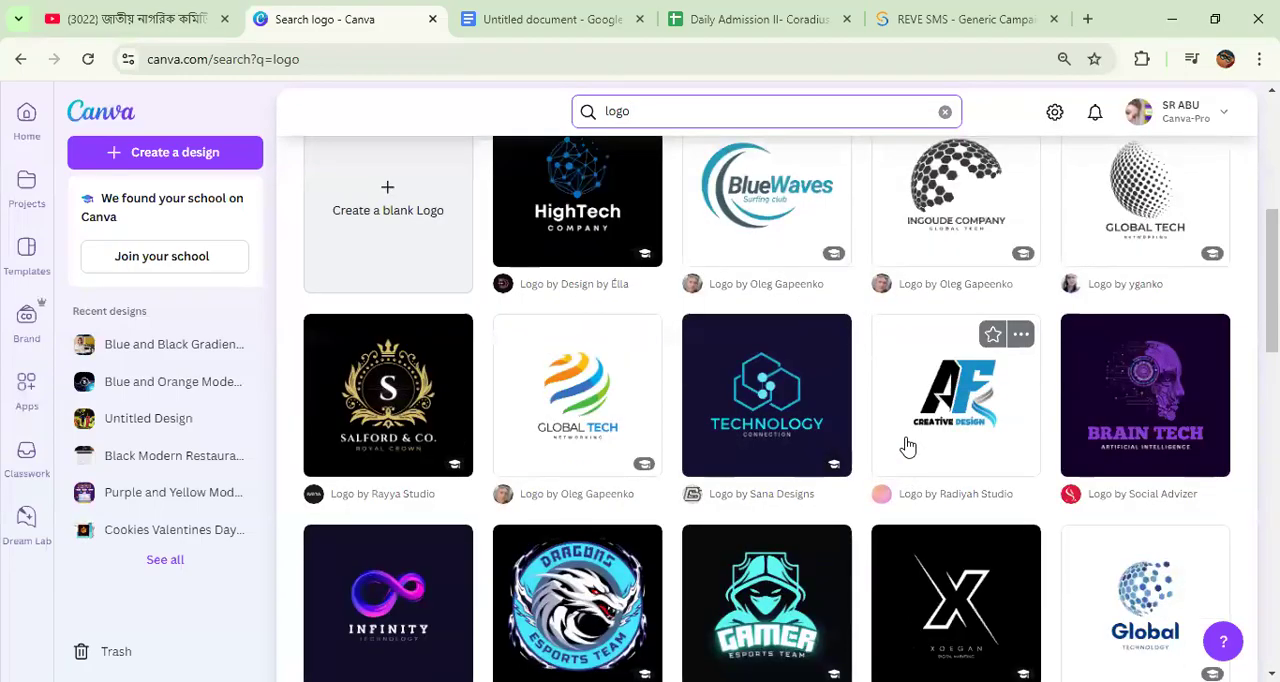
scroll(612, 509, "down", 2)
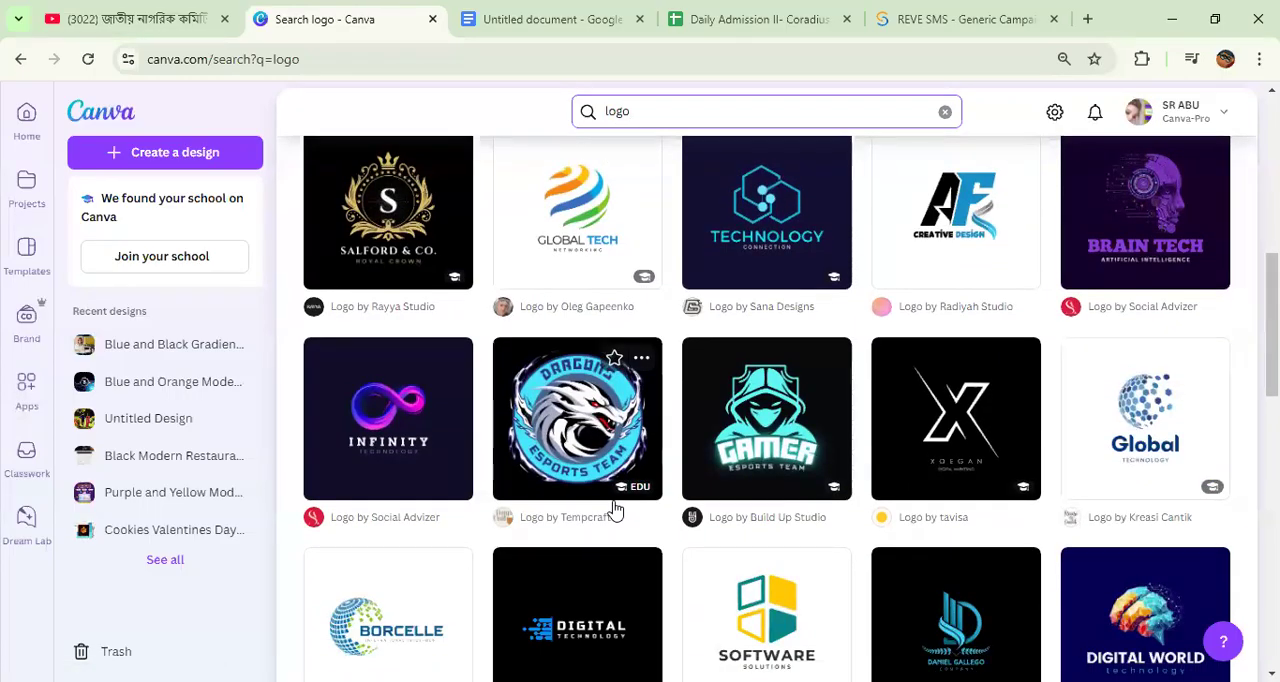
scroll(694, 465, "up", 2)
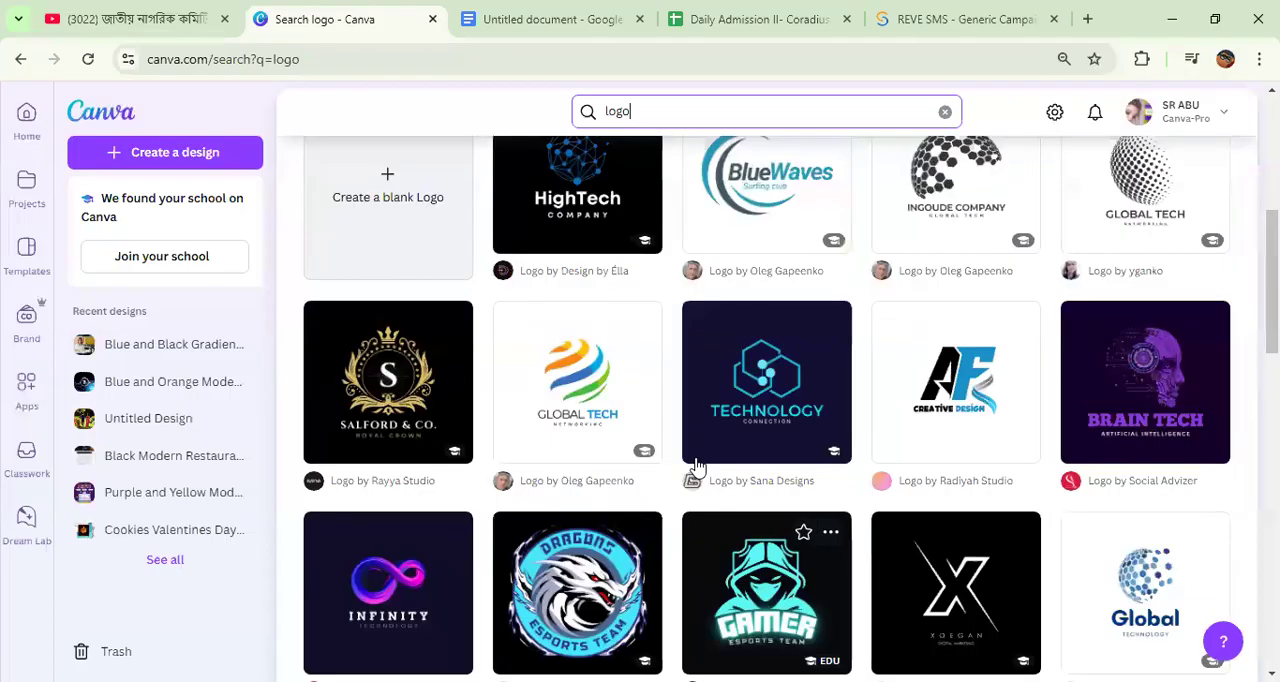
scroll(614, 474, "down", 4)
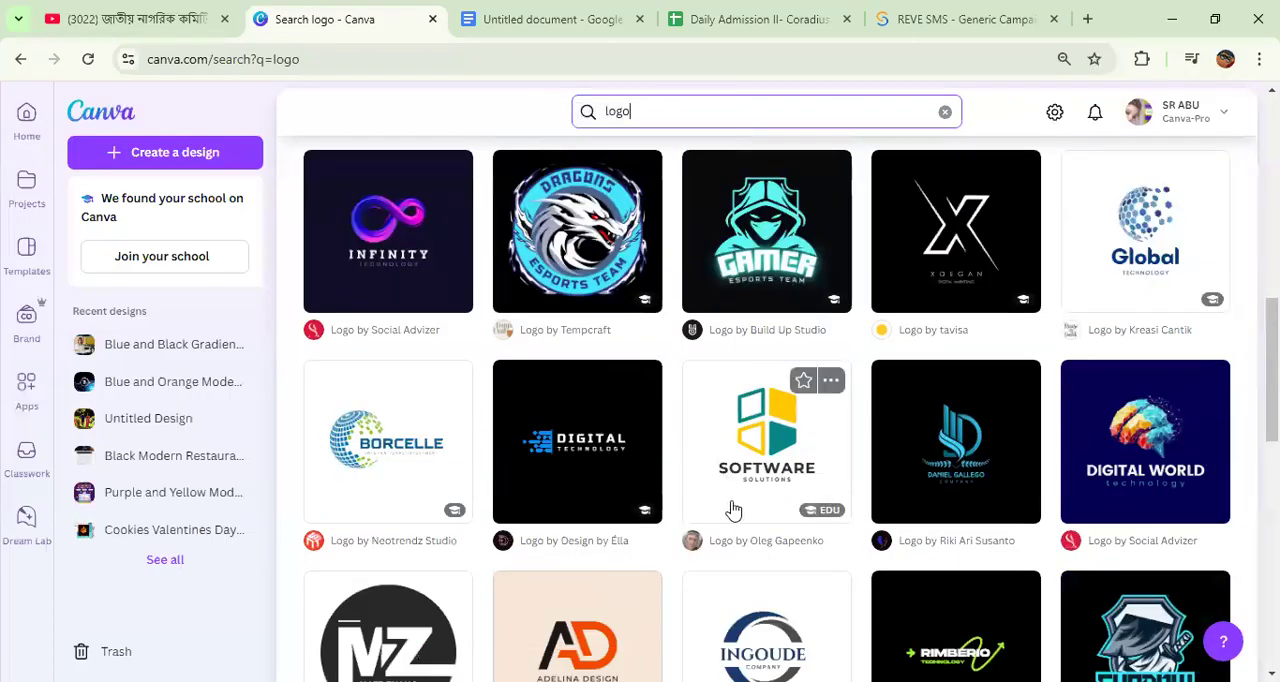
scroll(733, 510, "down", 1)
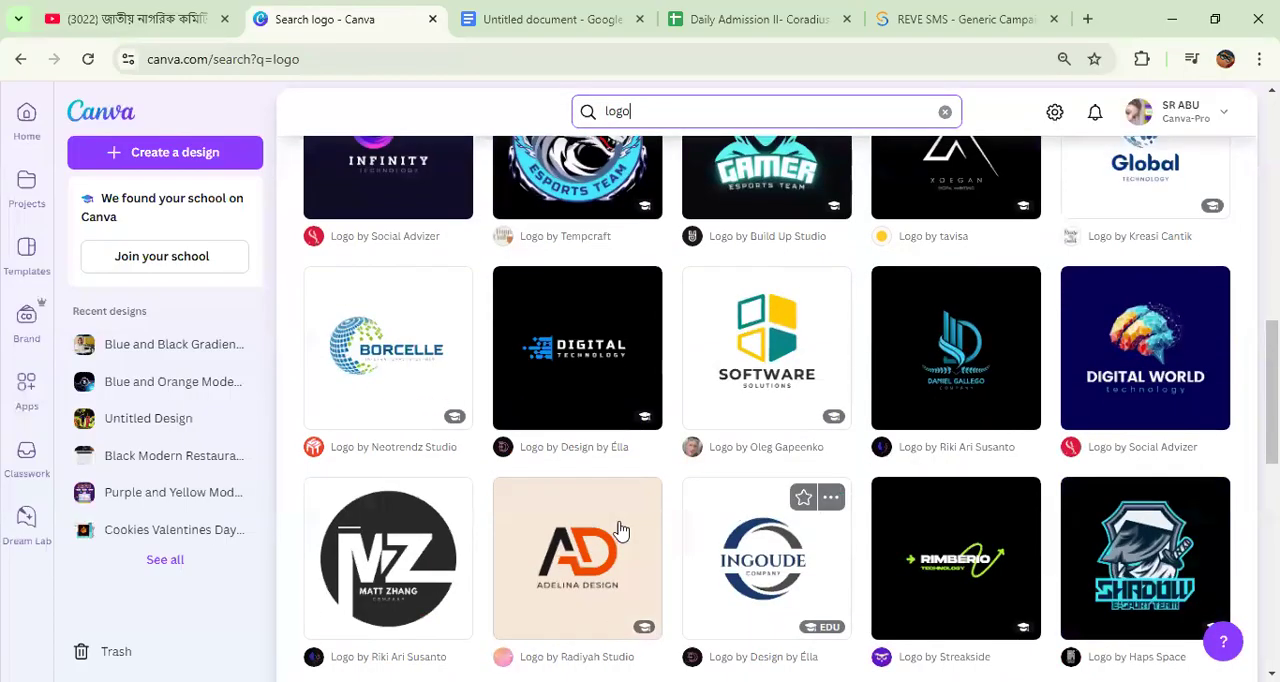
left_click(748, 546)
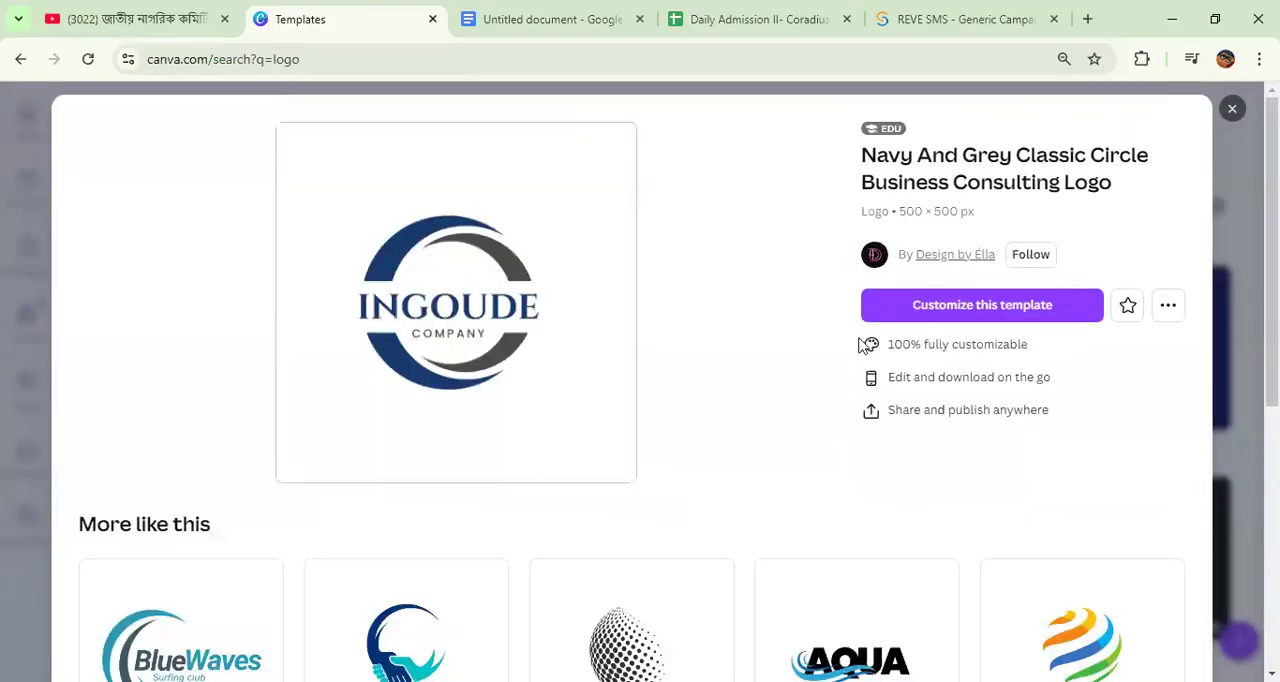
left_click(937, 313)
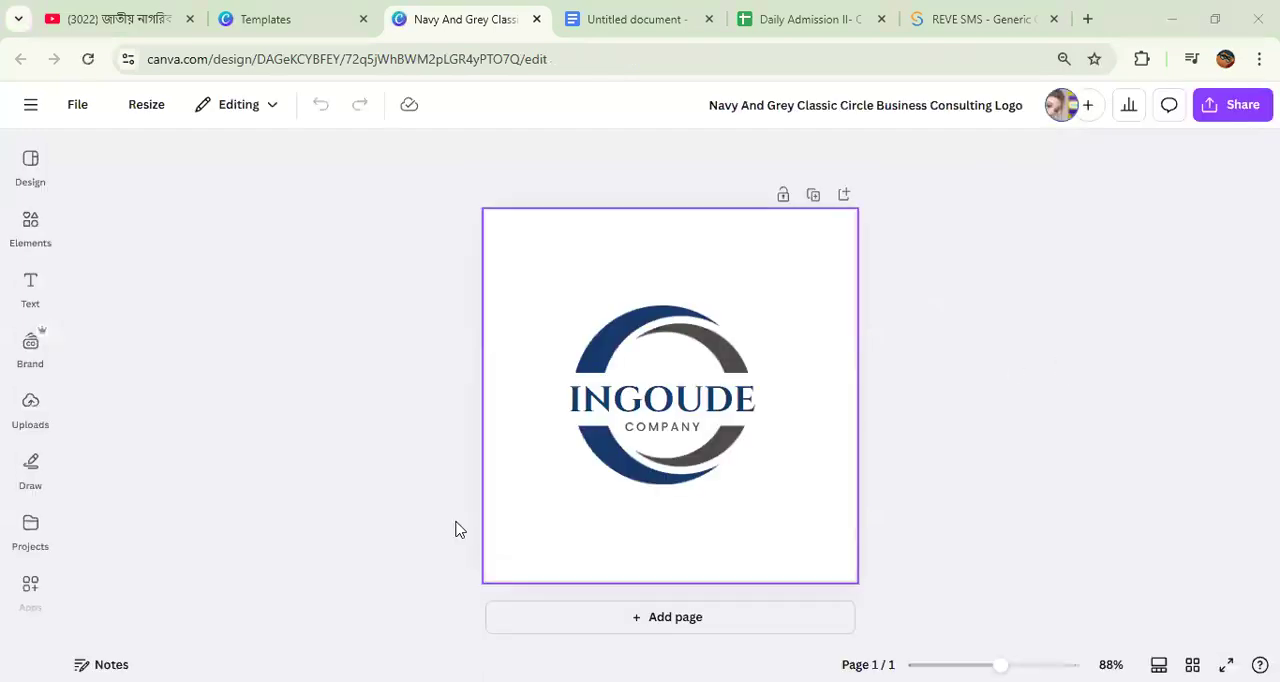
left_click(31, 588)
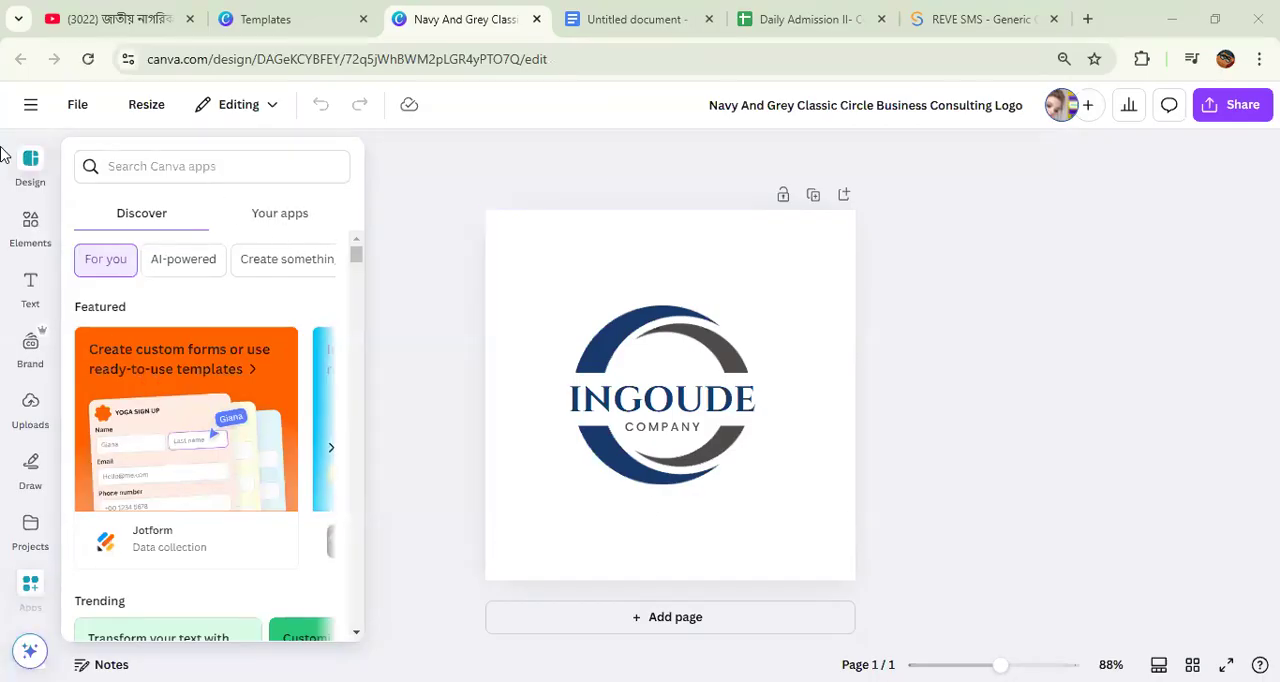
left_click(28, 162)
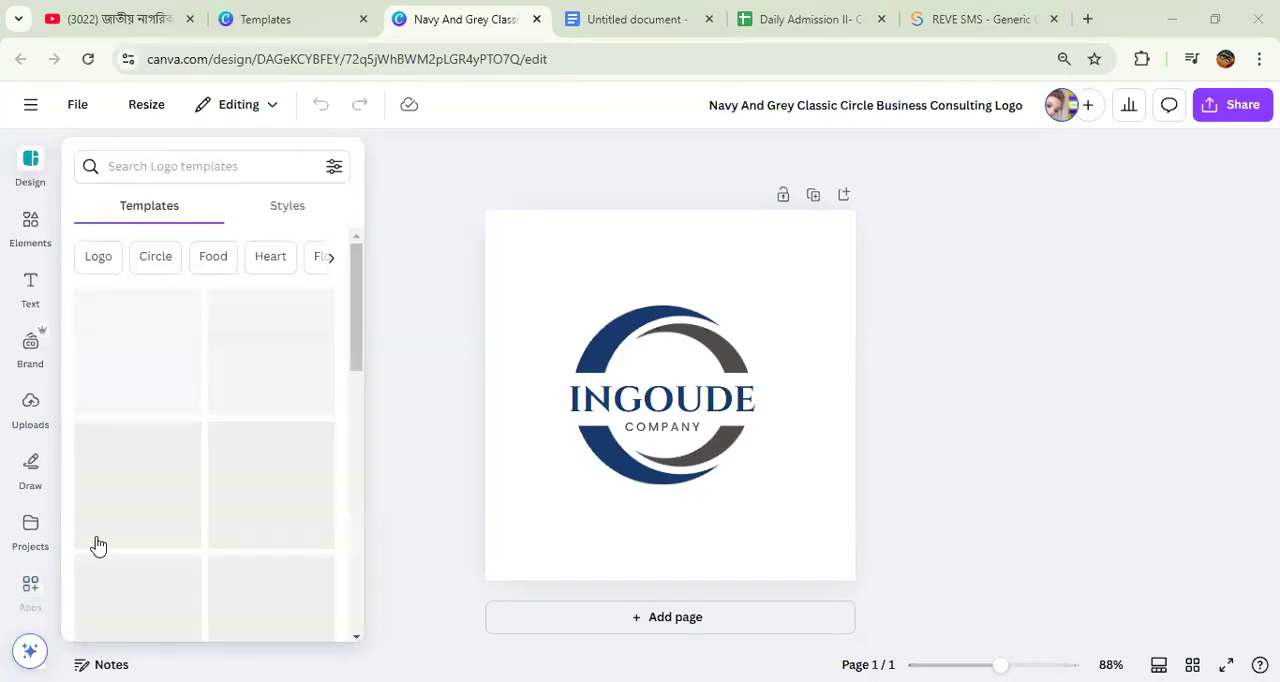
left_click(48, 374)
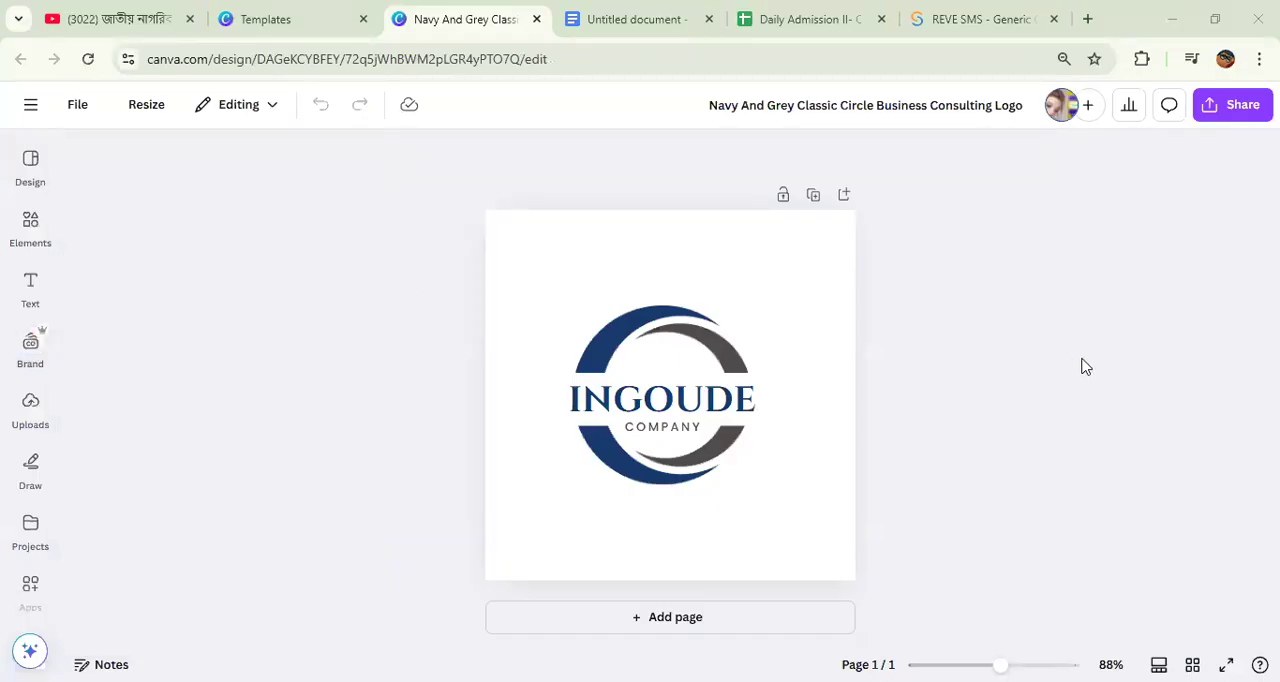
left_click(658, 274)
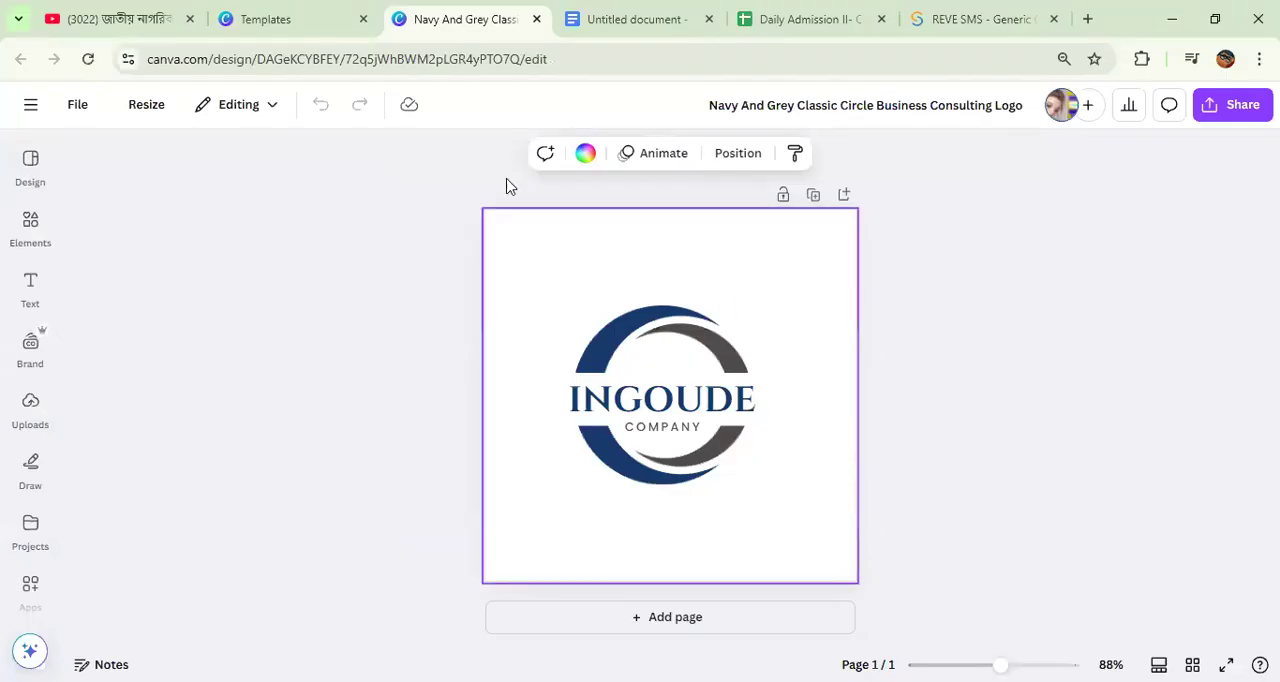
left_click(1086, 220)
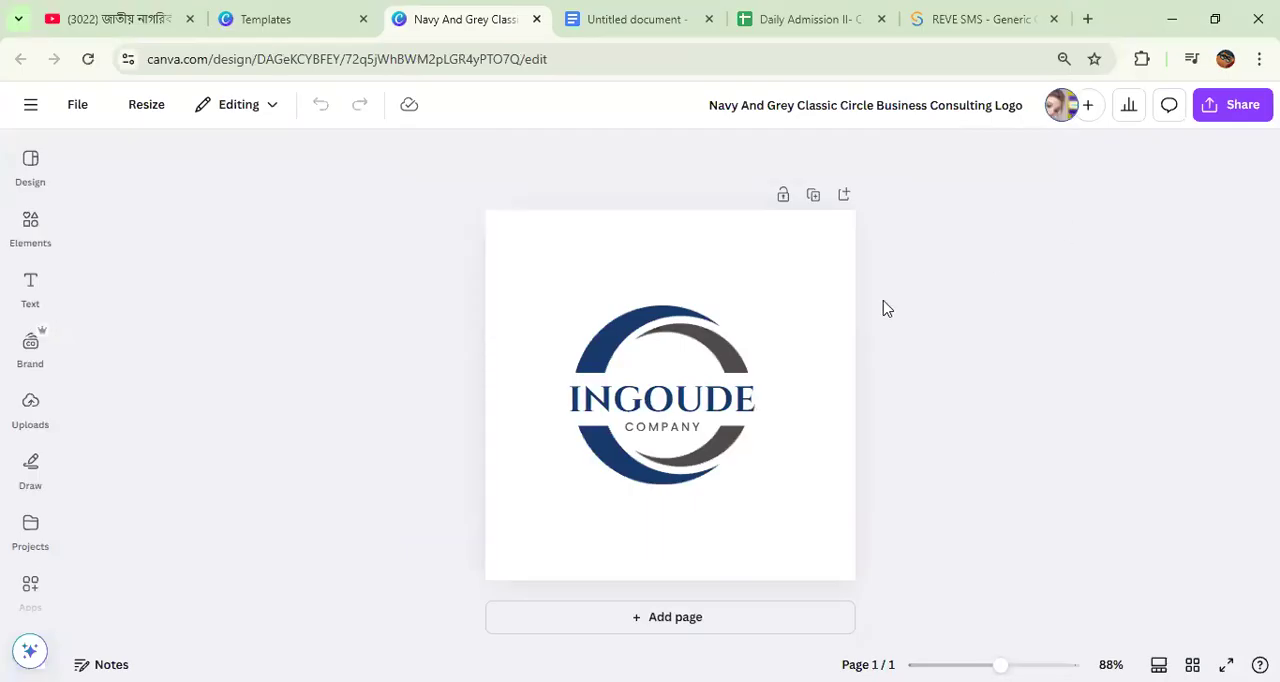
left_click(820, 317)
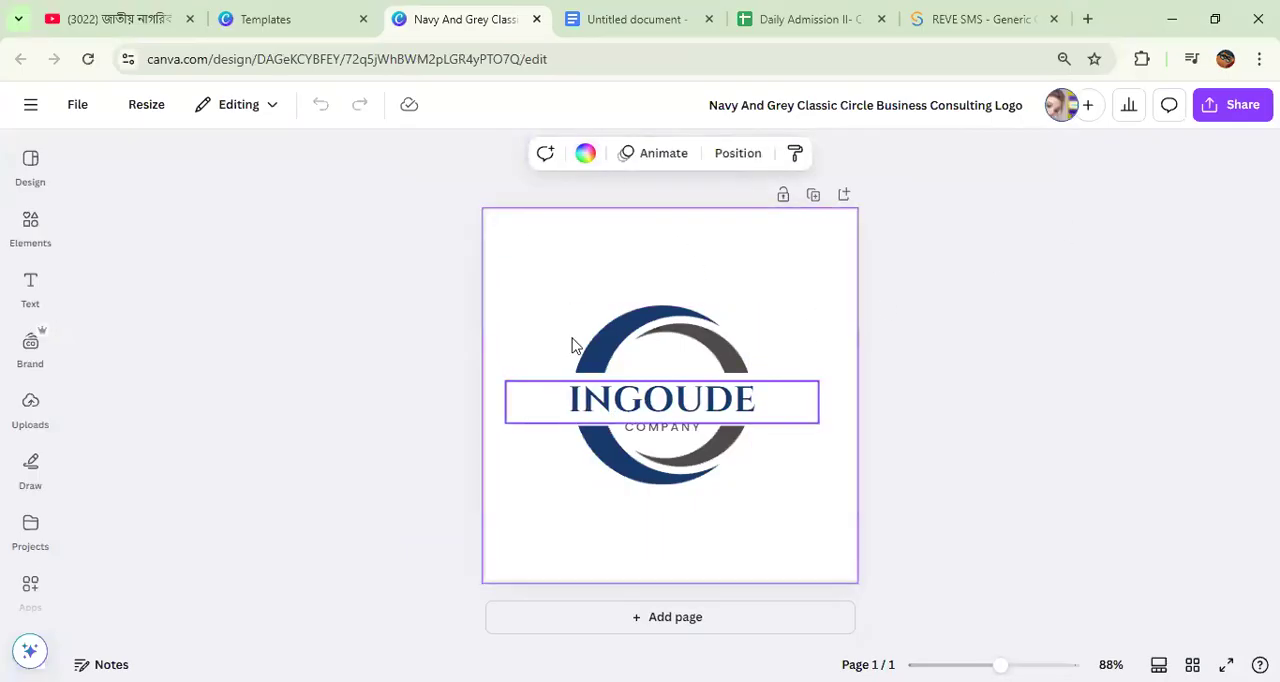
left_click(631, 334)
left_click(1055, 334)
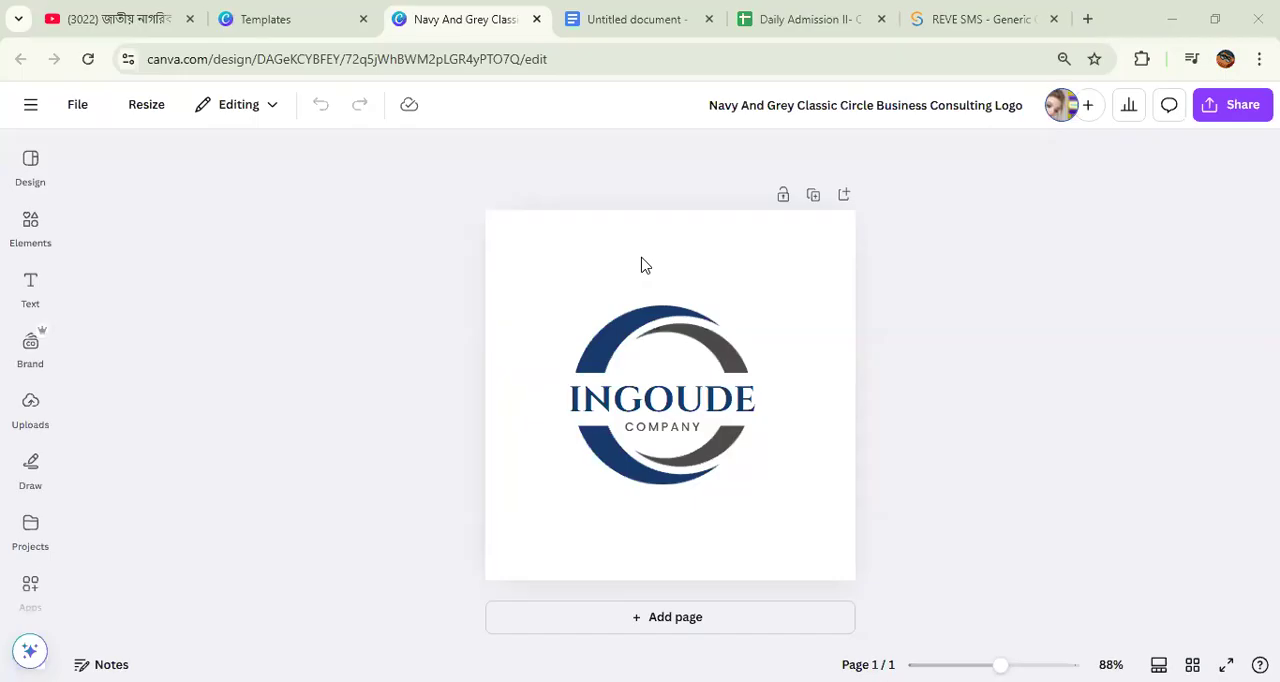
Step: Replace the INGOUDE name text in the logo with "DESHI FOOD"
double_click(620, 399)
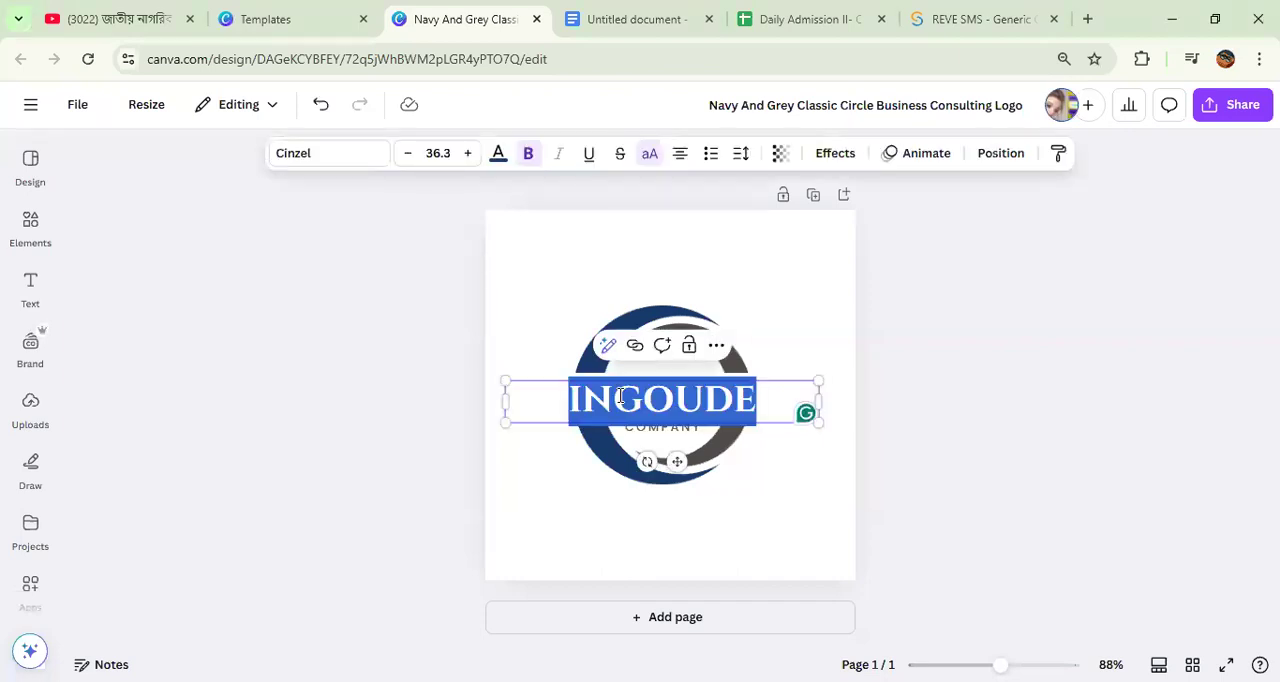
type("DES")
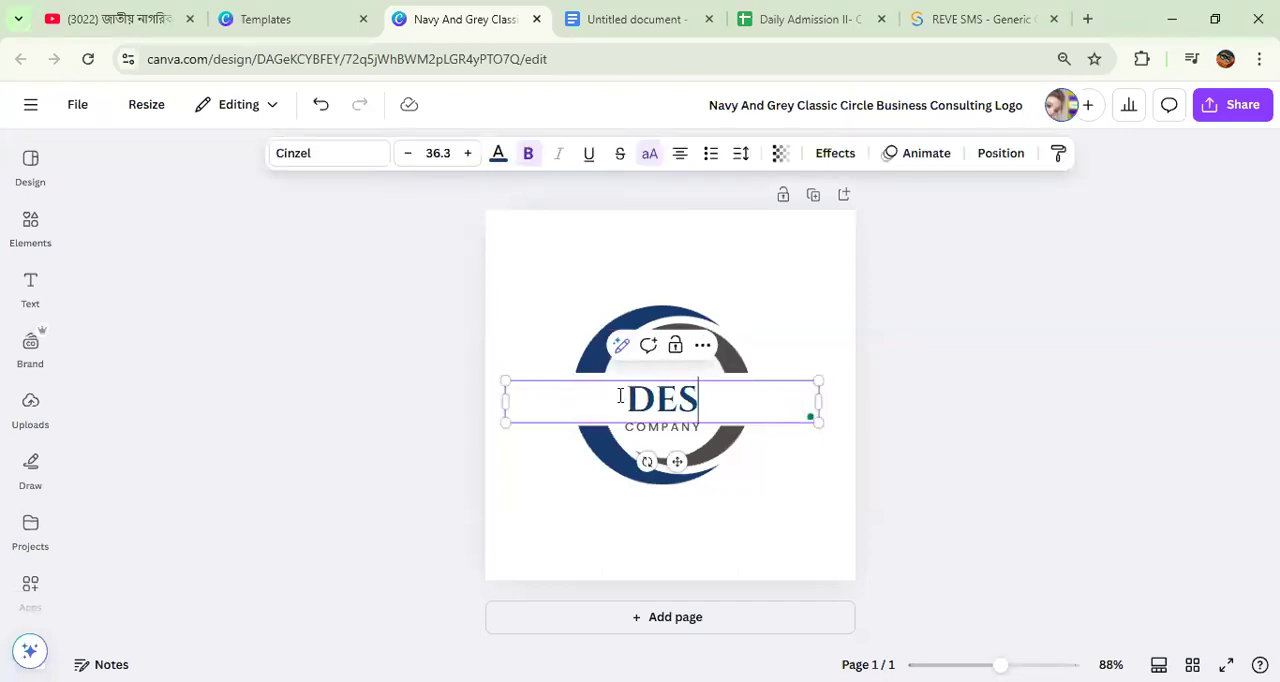
type("HI FOOS")
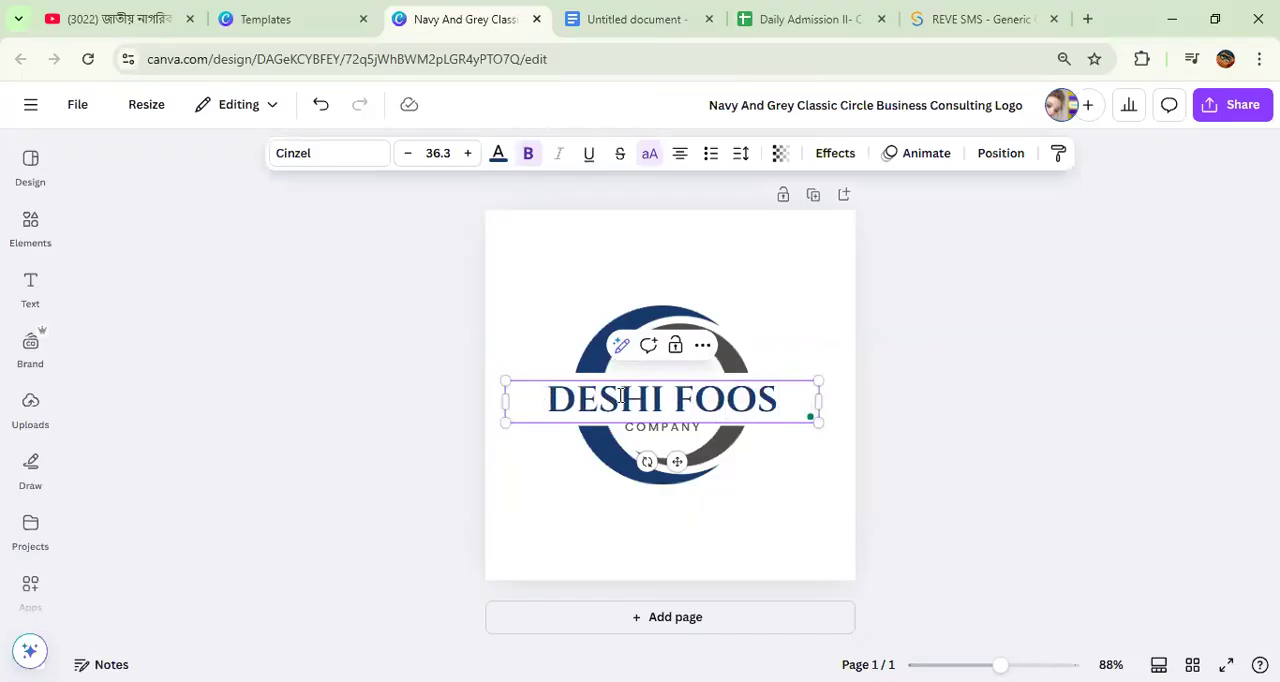
key("BackSpace")
type("D")
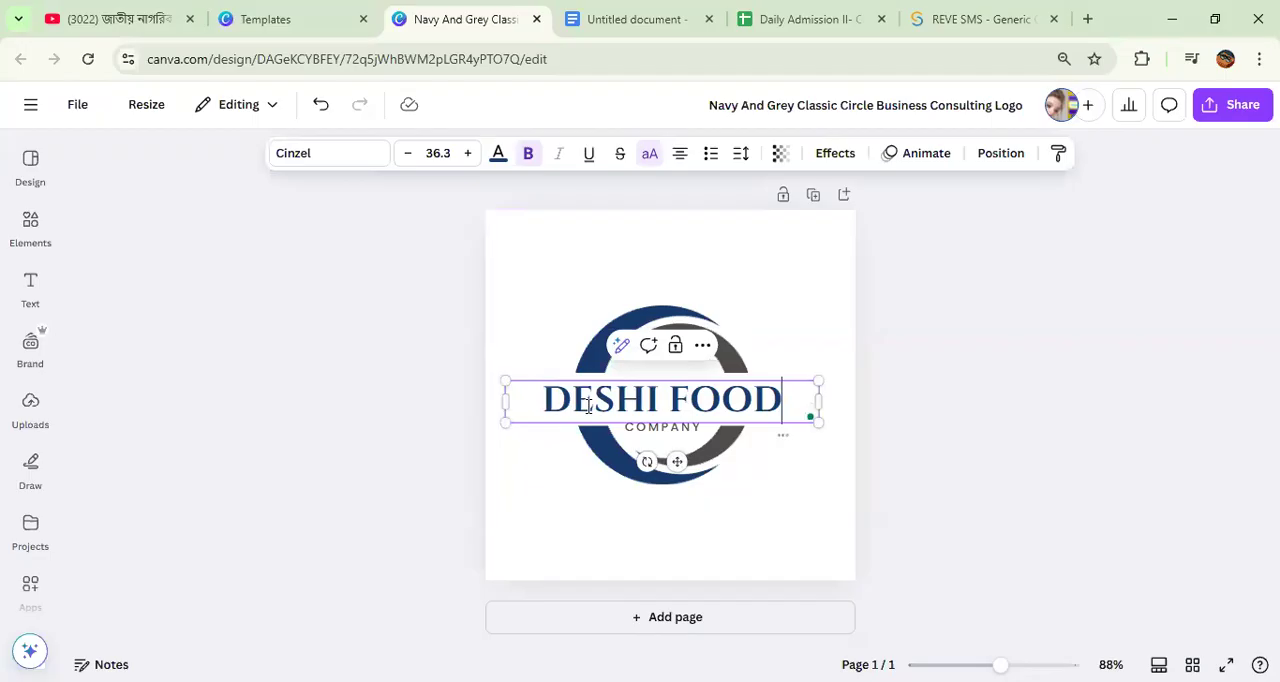
Step: Scale the DESHI FOOD text down to about size 22.7 and center it within the circular emblem
left_click_drag(504, 380, 620, 405)
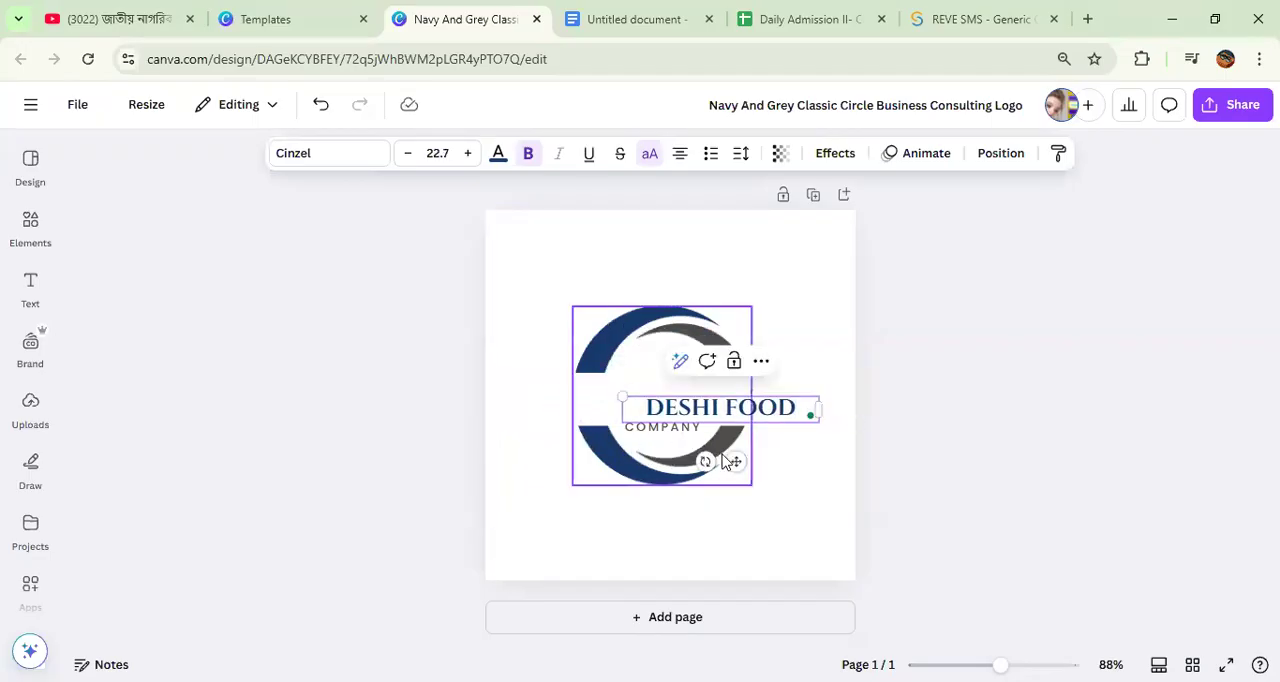
left_click_drag(737, 460, 675, 449)
Step: Replace the COMPANY tagline beneath DESHI FOOD with "TASTY CLUB"
double_click(661, 427)
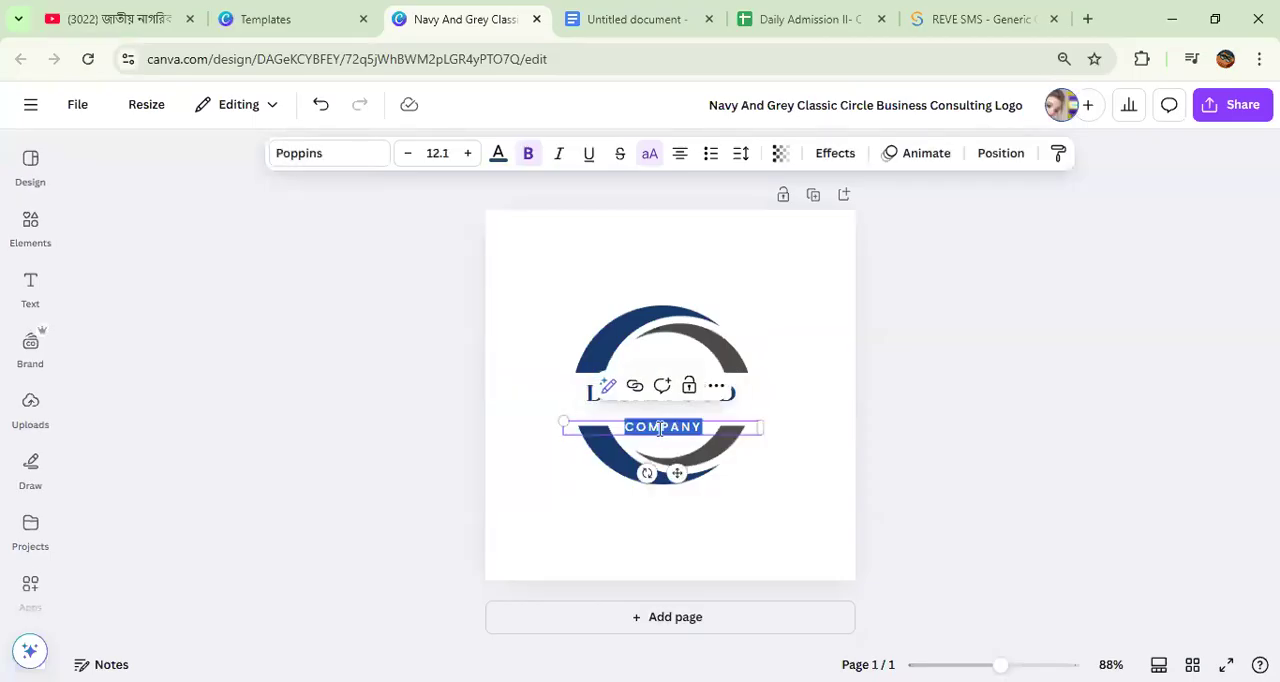
key("BackSpace")
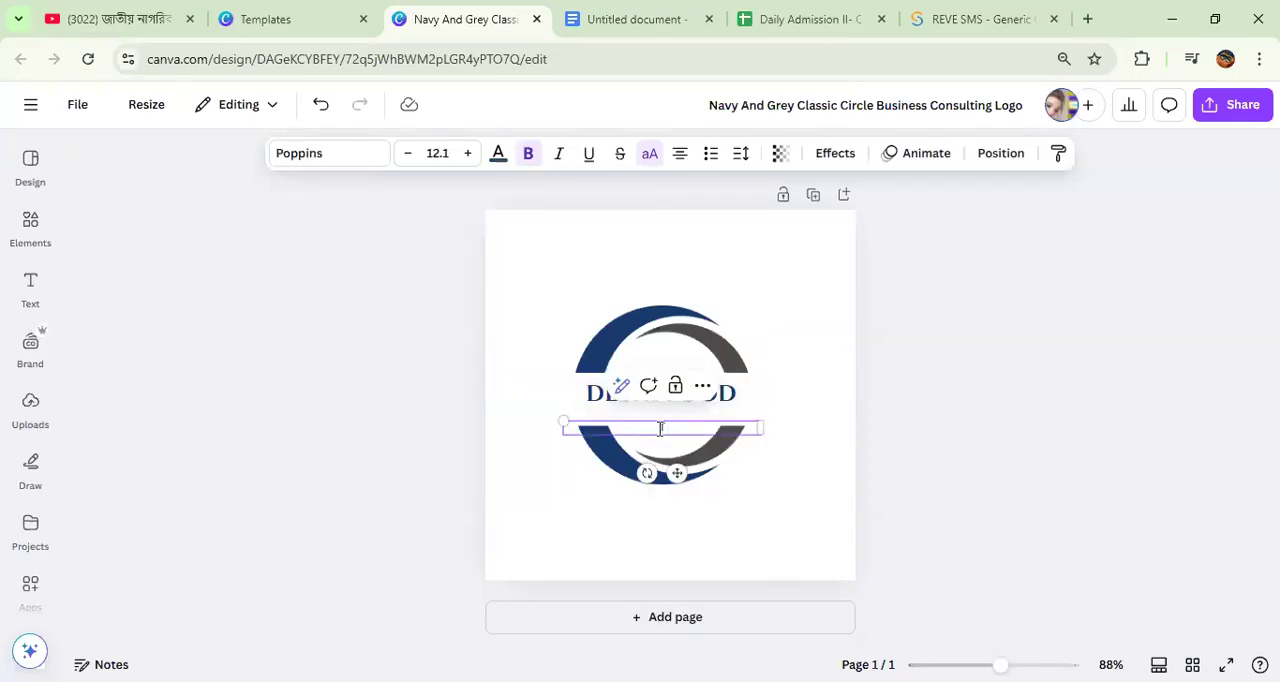
type("TASTY CLUB")
left_click(826, 495)
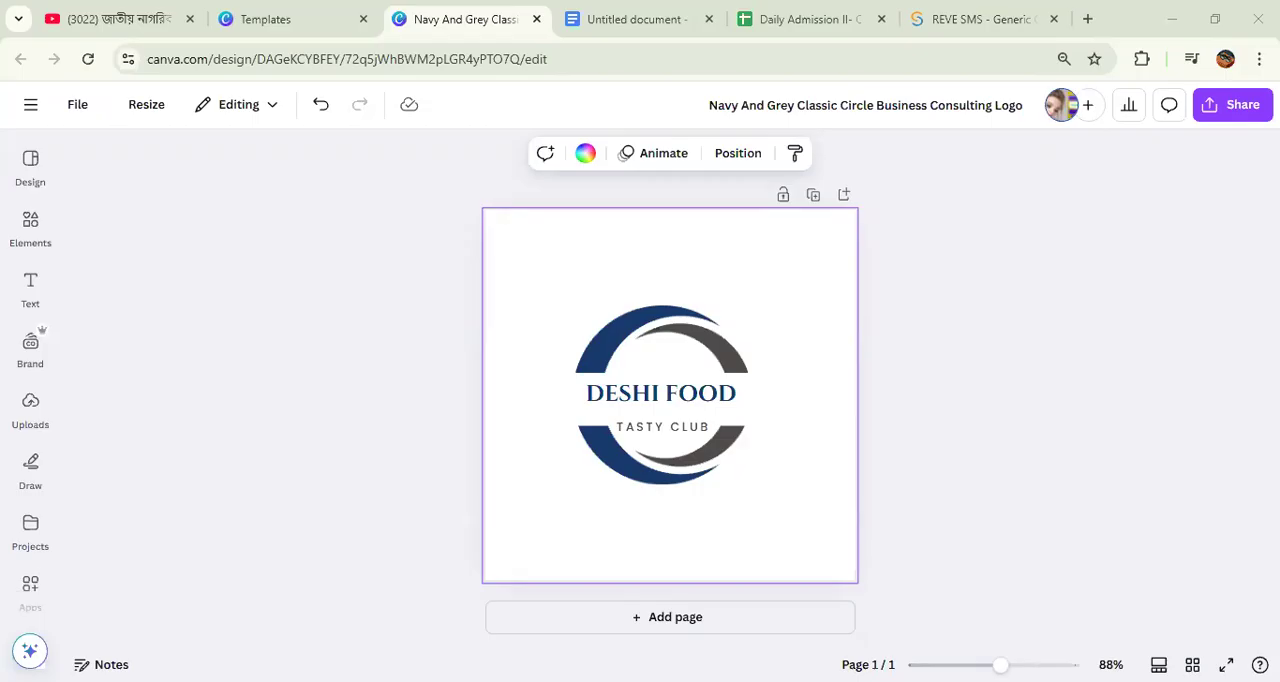
left_click(1200, 296)
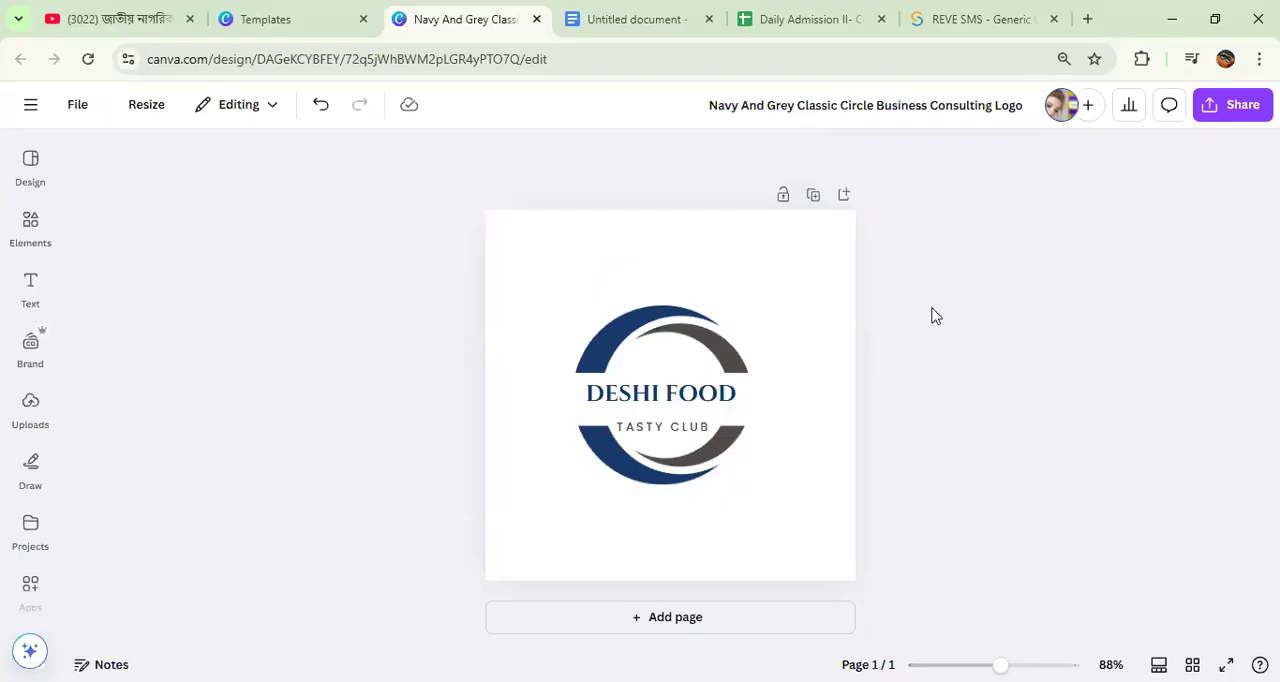
Step: Fill the logo page background with the default yellow-to-pink gradient
left_click(604, 265)
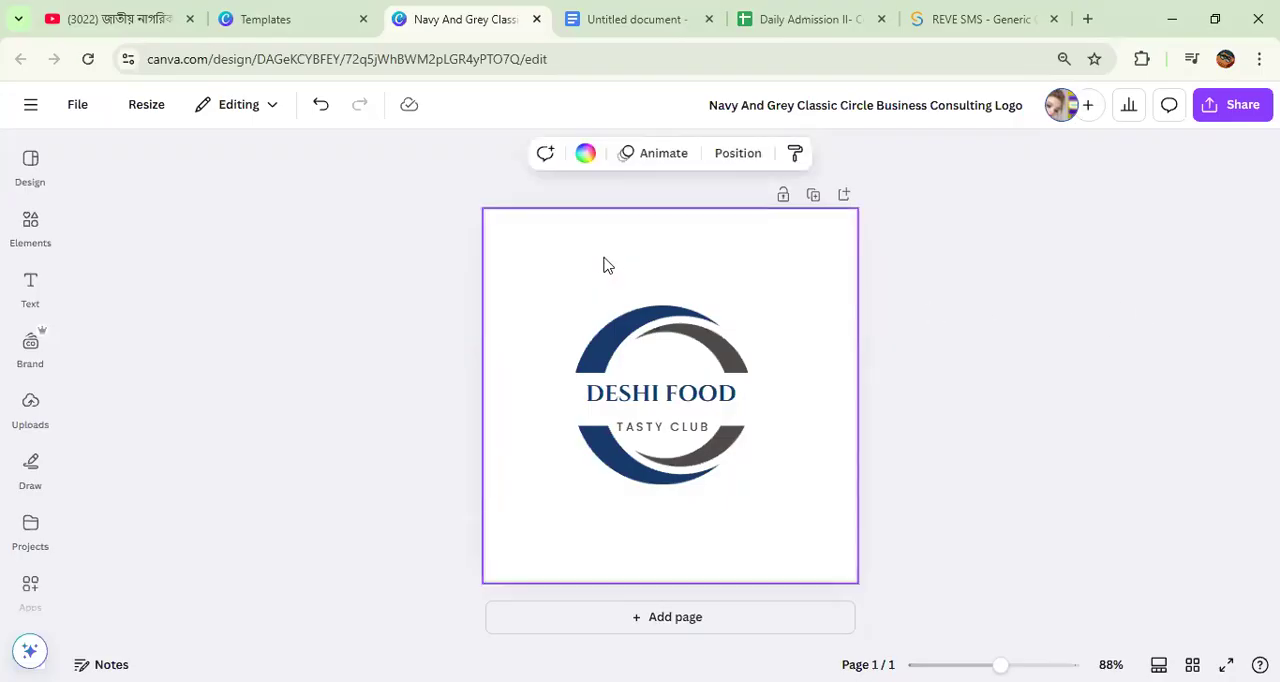
left_click(585, 153)
scroll(262, 567, "down", 2)
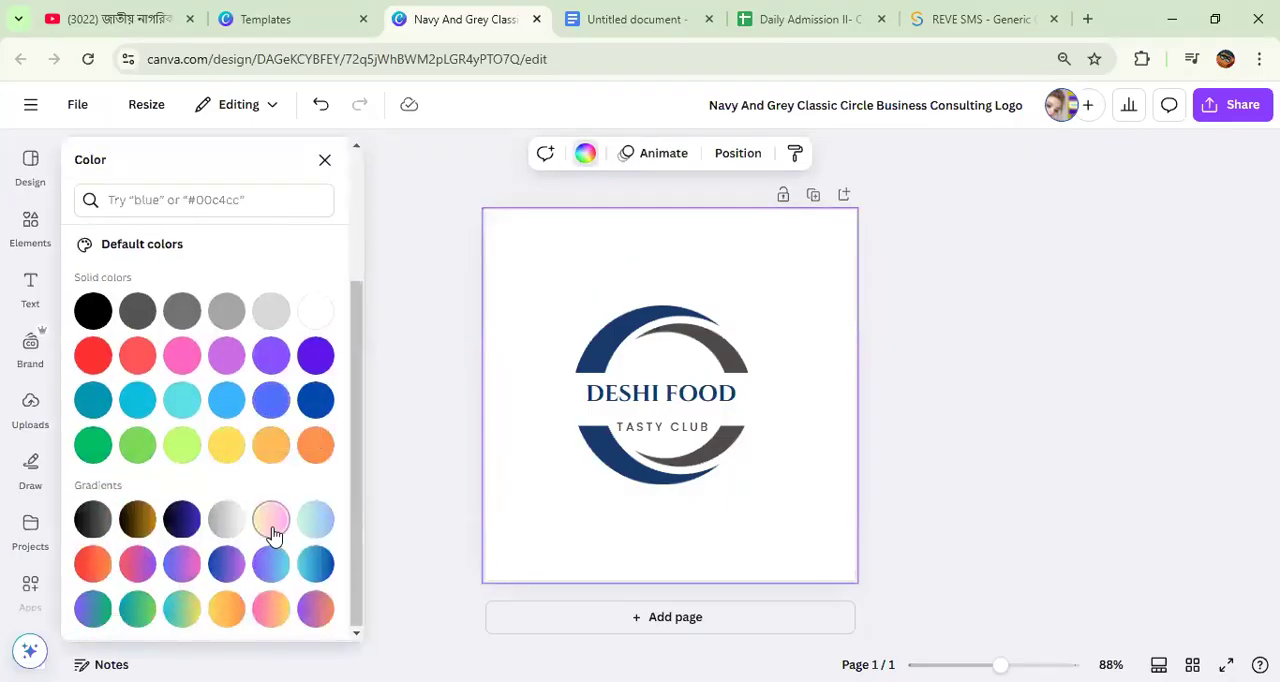
left_click(271, 519)
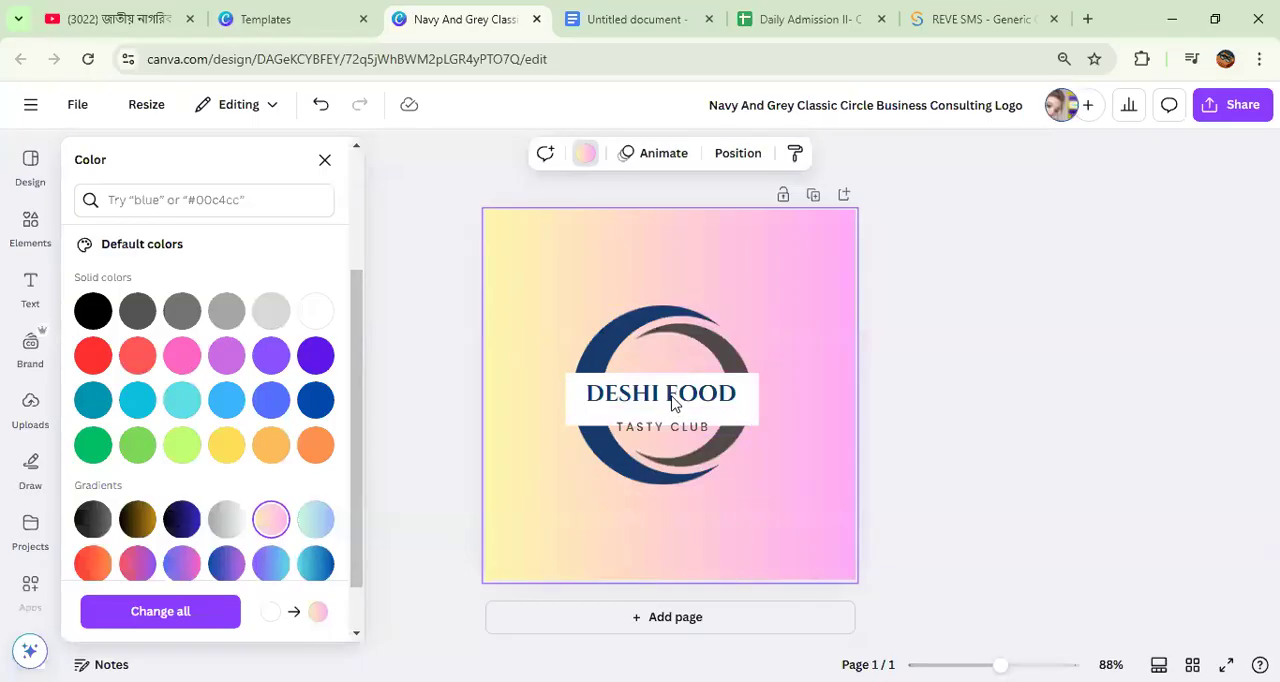
left_click(951, 308)
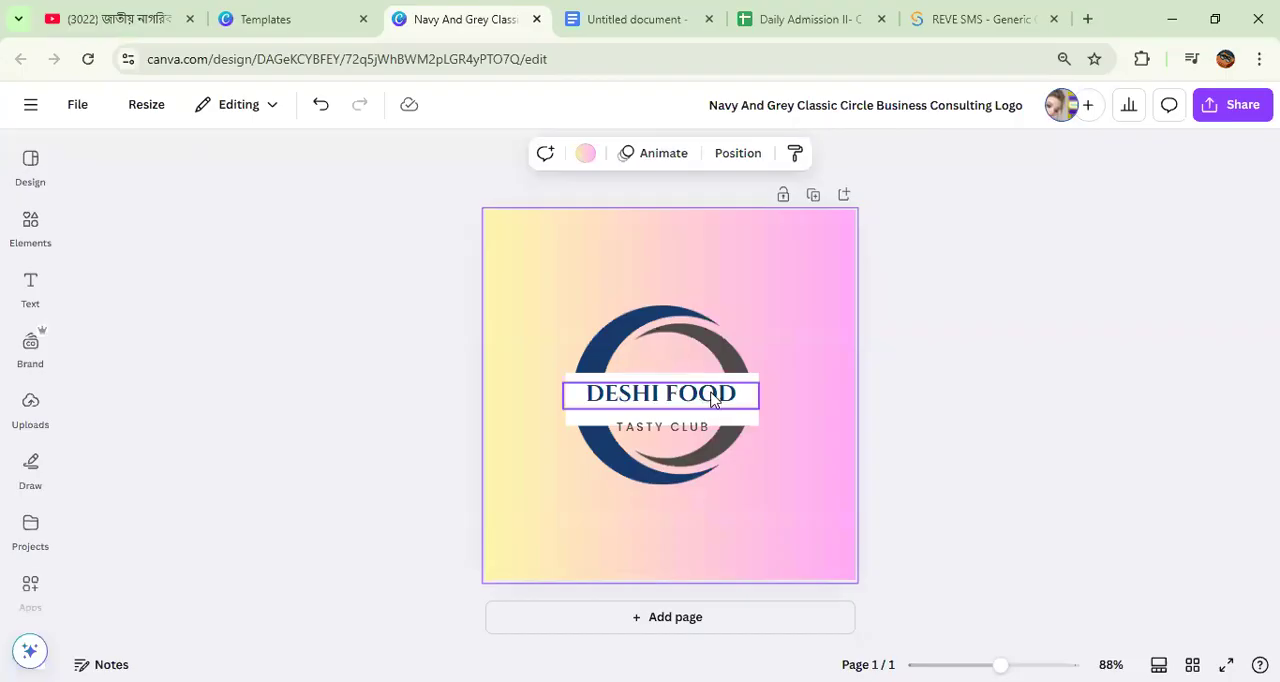
Step: Try the Gulfs Display font and the League Spartan font on the DESHI FOOD text
left_click(712, 399)
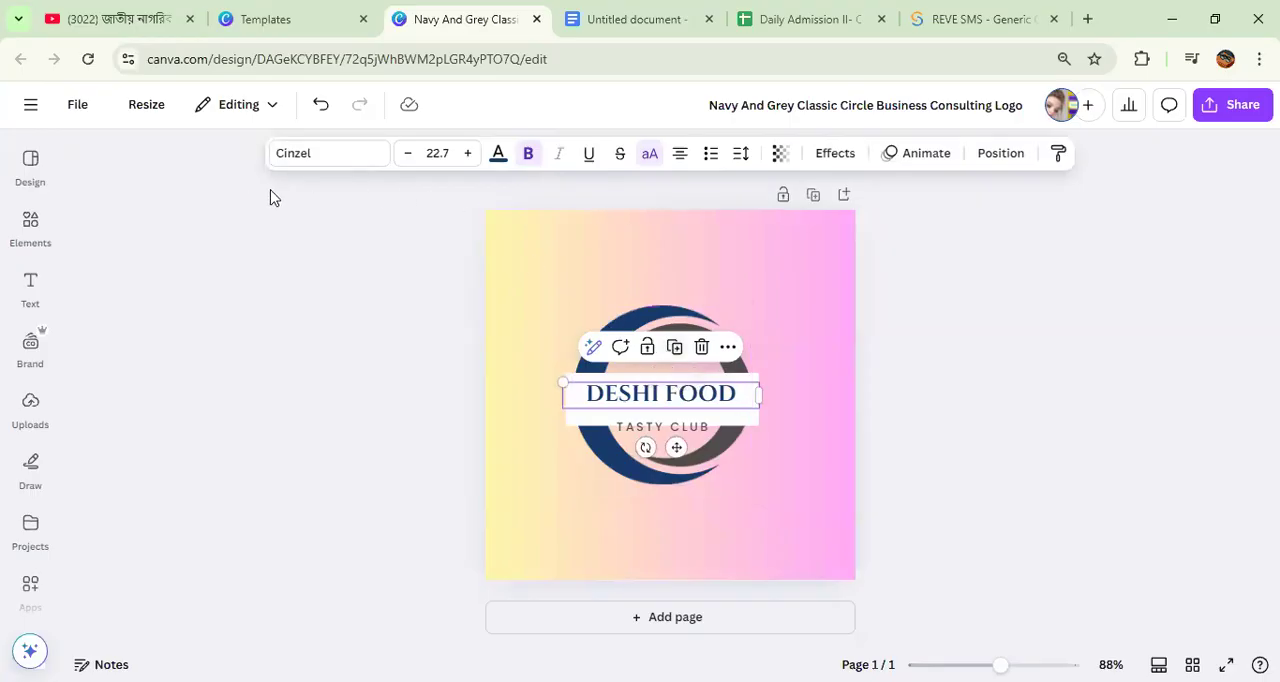
left_click_drag(300, 205, 1072, 155)
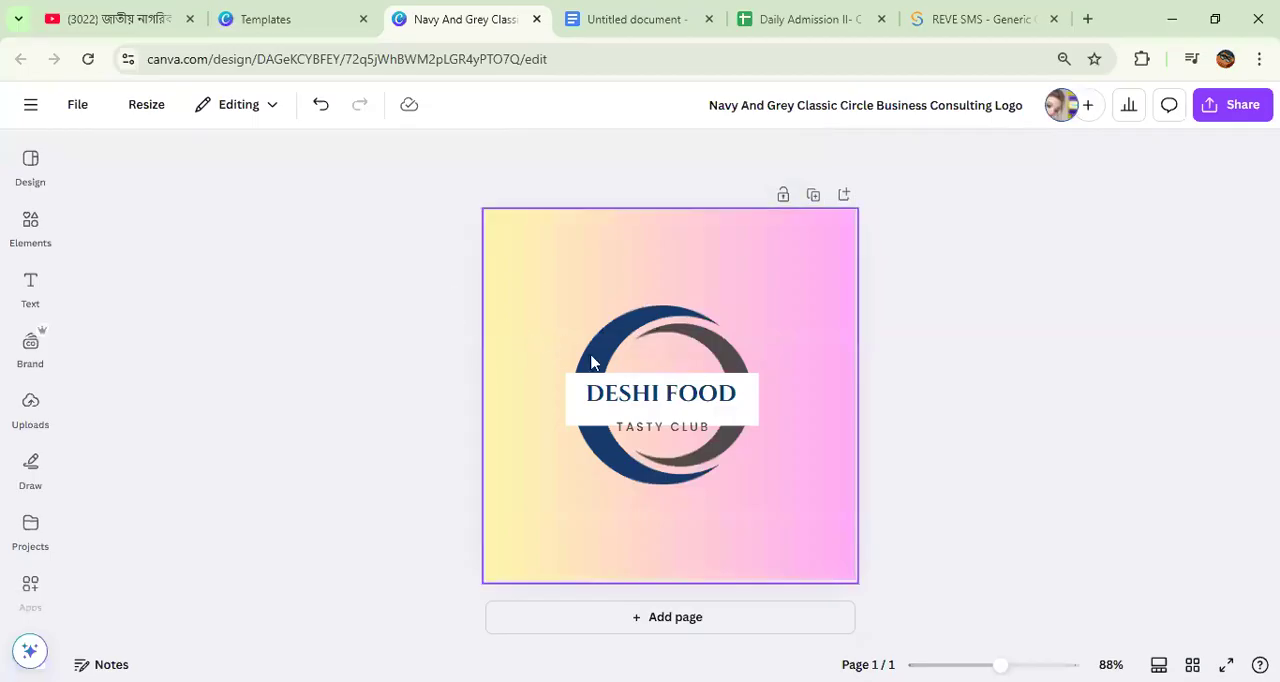
left_click(630, 396)
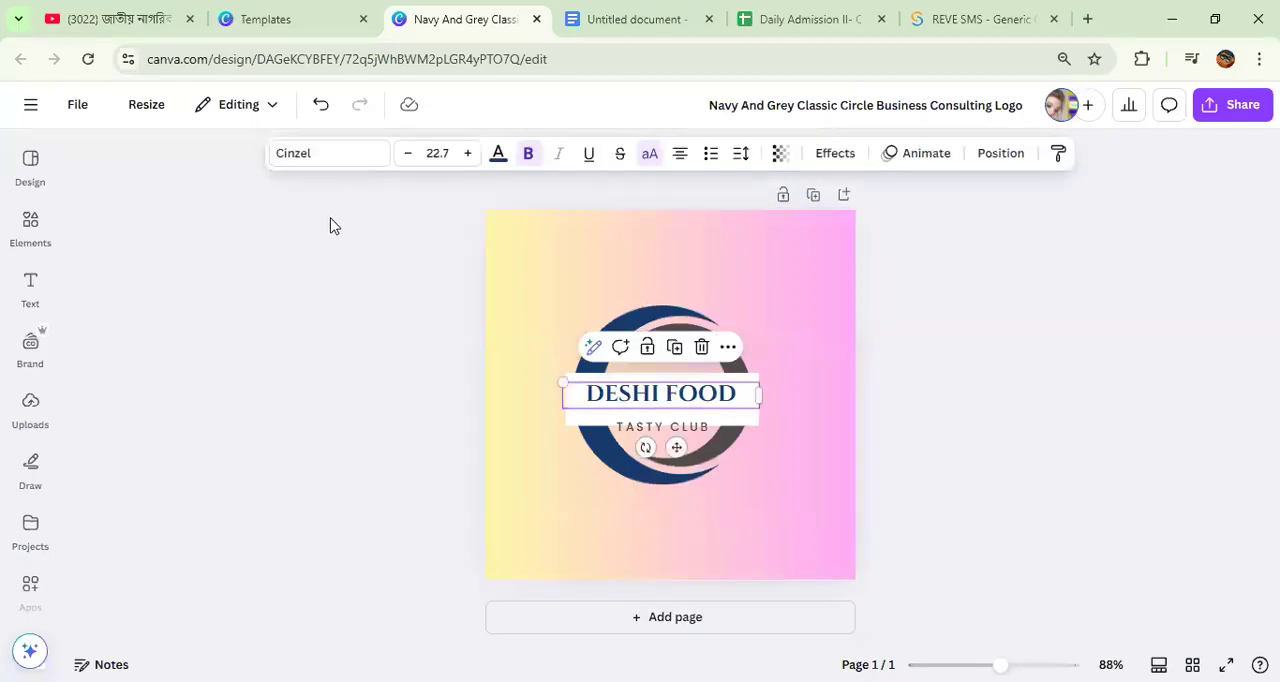
left_click(319, 162)
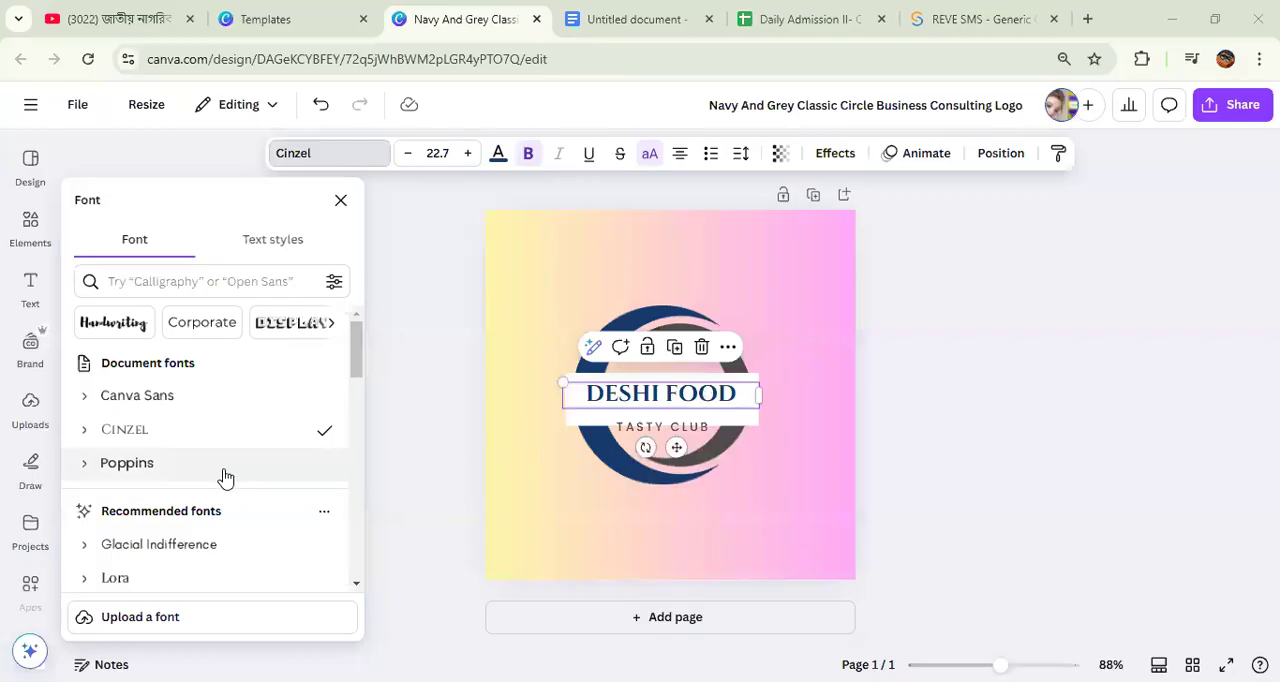
scroll(223, 479, "down", 5)
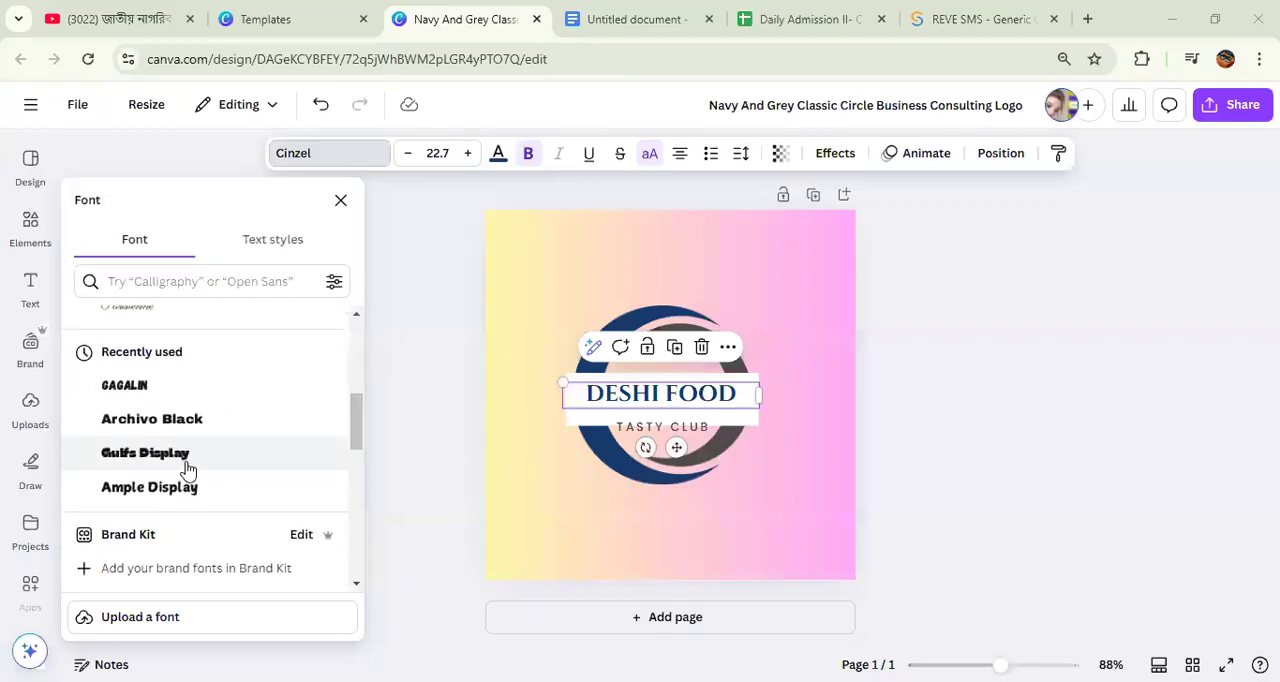
left_click(187, 467)
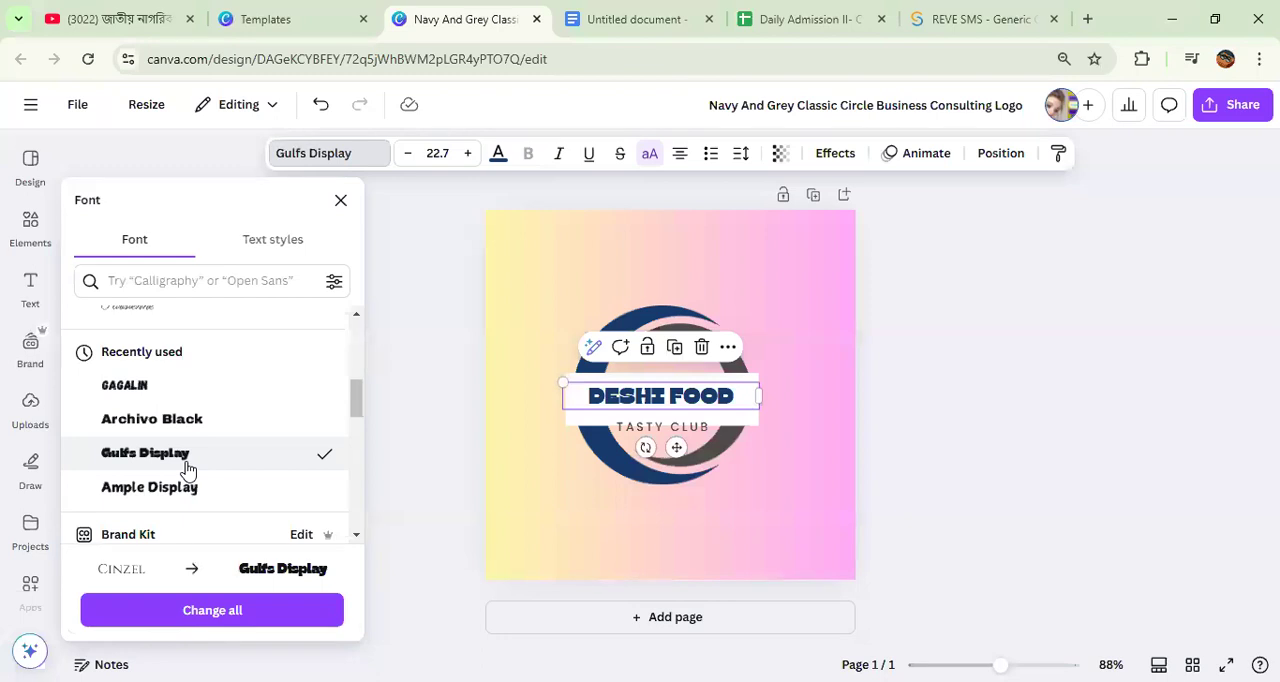
scroll(188, 445, "down", 2)
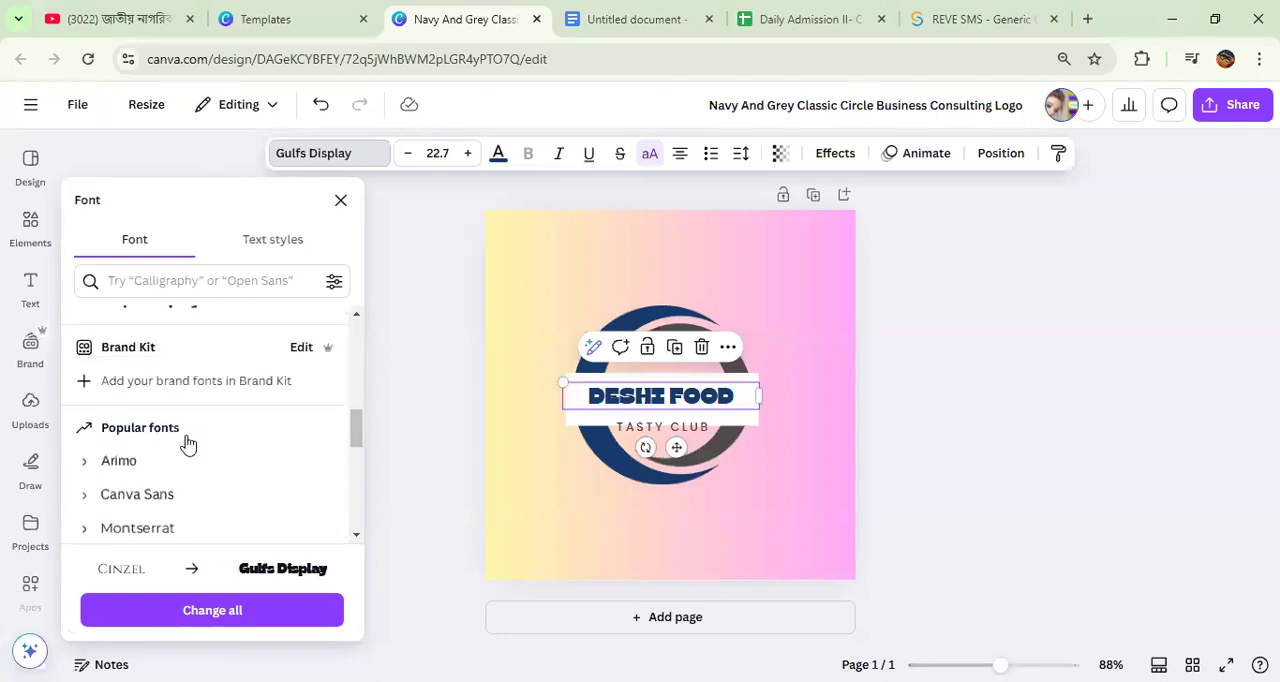
scroll(163, 476, "down", 3)
left_click(163, 476)
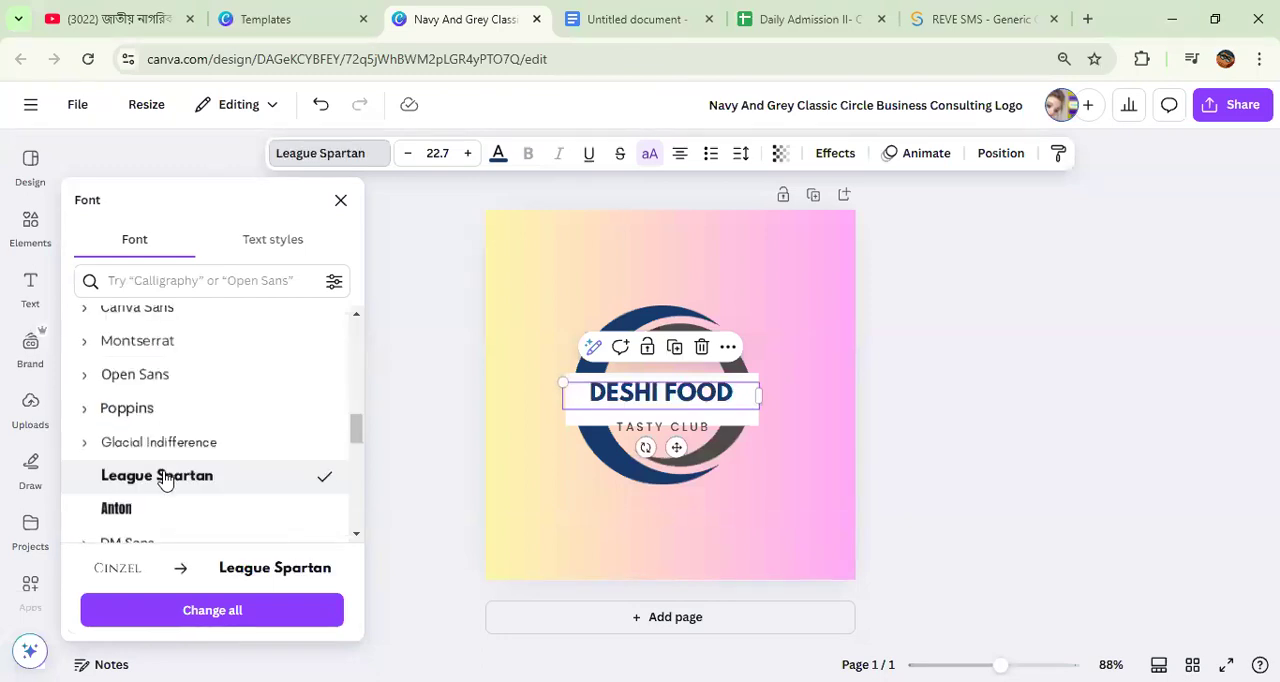
Step: Look up the suggested "typewriter" fonts and try Rubik Mono on the DESHI FOOD text
scroll(165, 478, "down", 3)
scroll(168, 478, "up", 6)
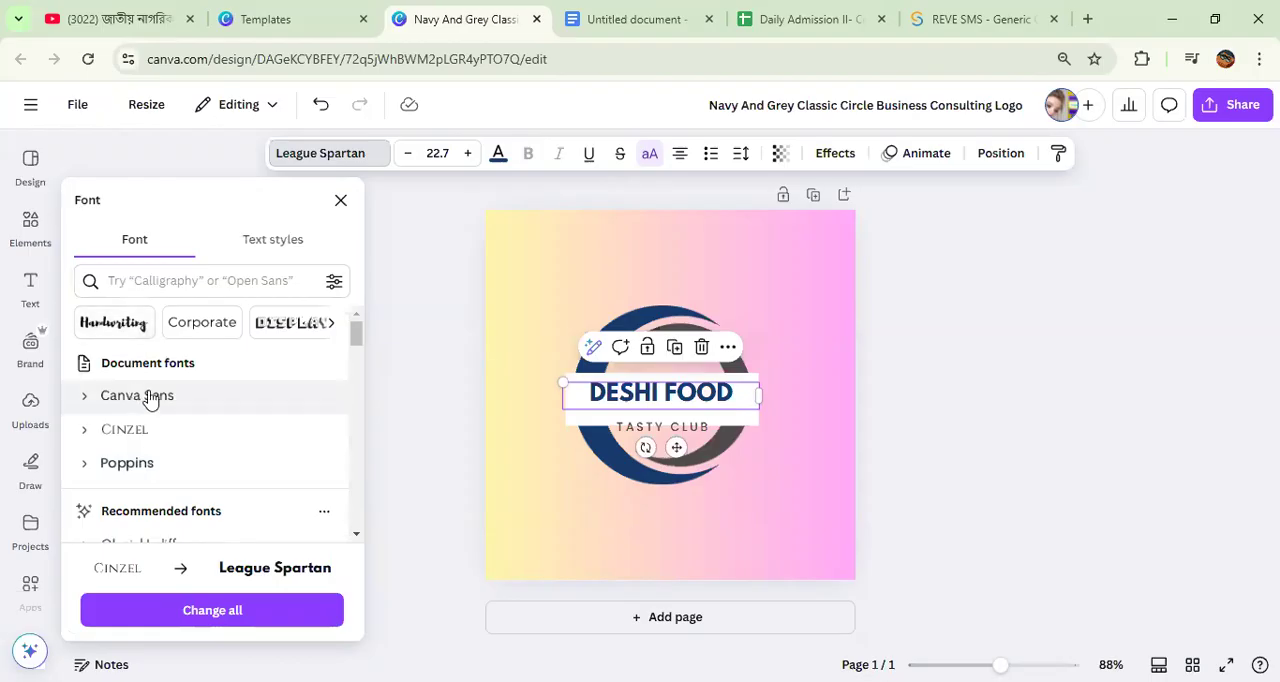
left_click(151, 281)
scroll(180, 369, "down", 3)
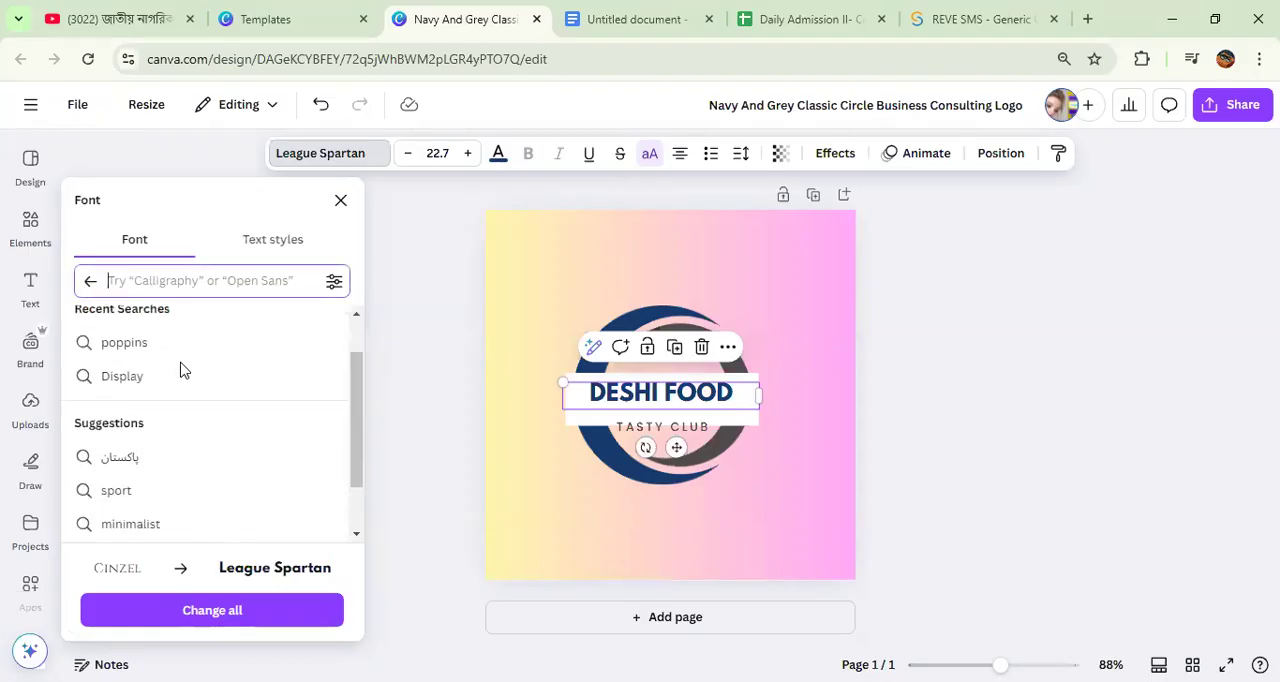
left_click(433, 499)
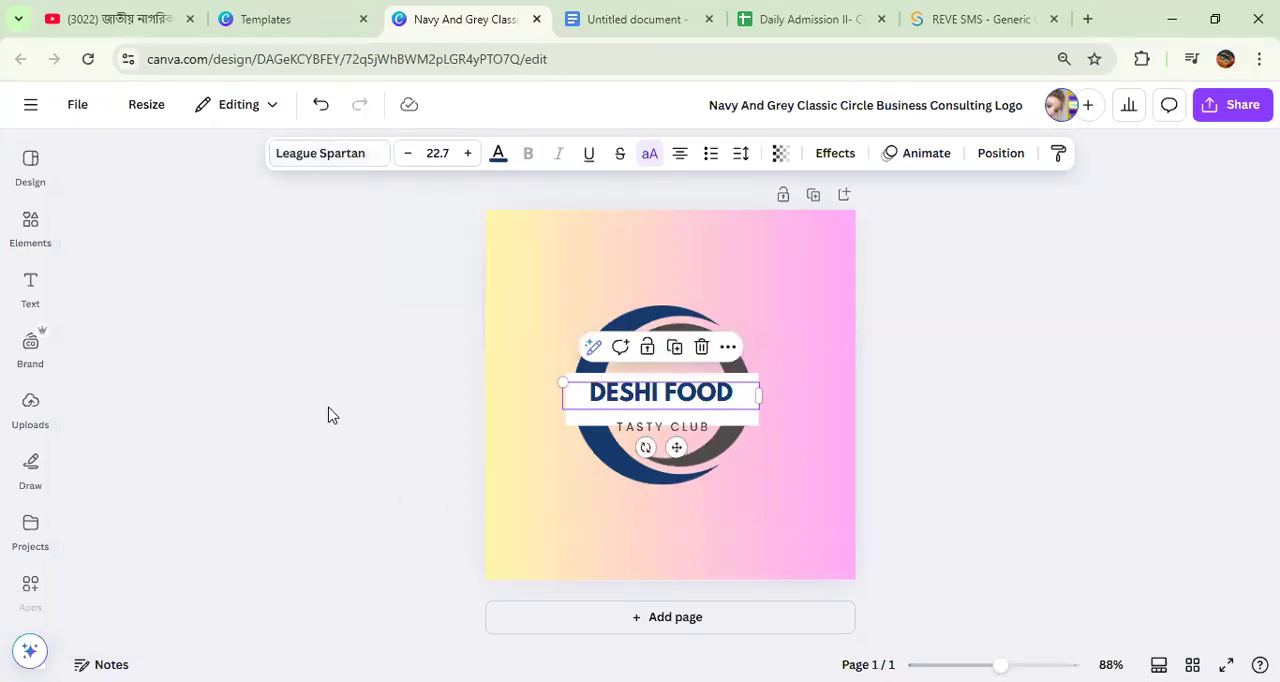
left_click(322, 161)
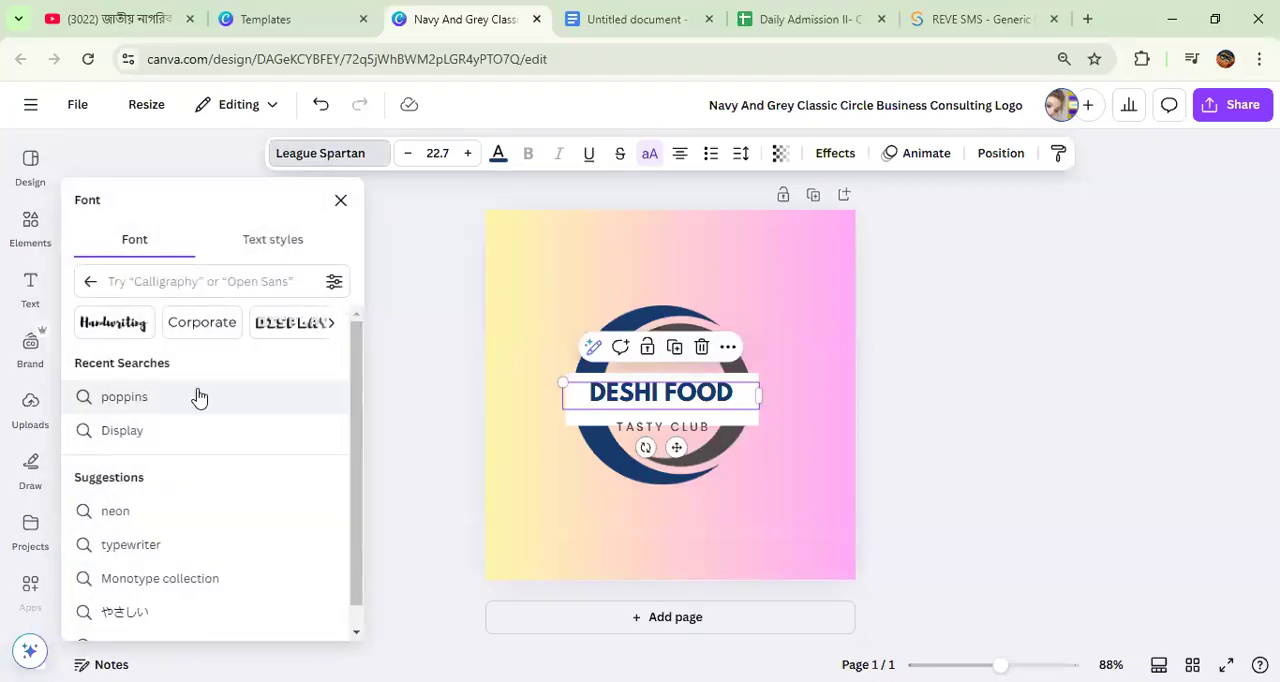
scroll(199, 402, "down", 2)
scroll(198, 410, "up", 2)
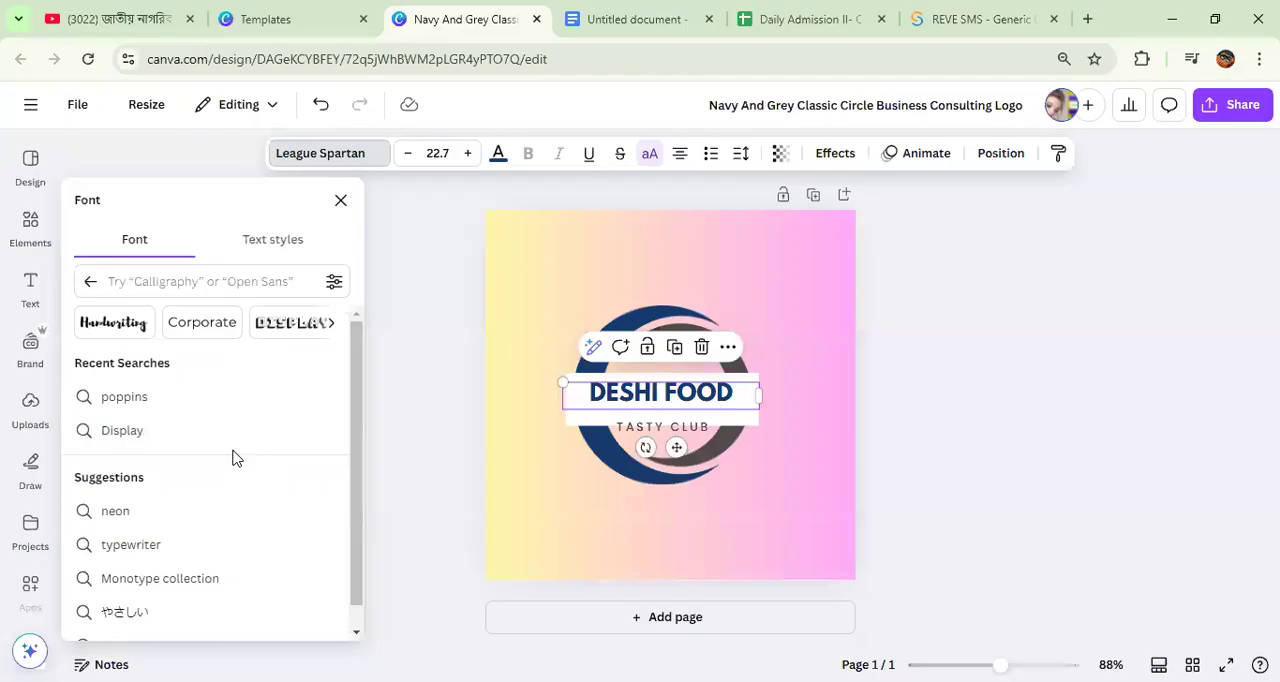
left_click(140, 553)
scroll(191, 447, "down", 5)
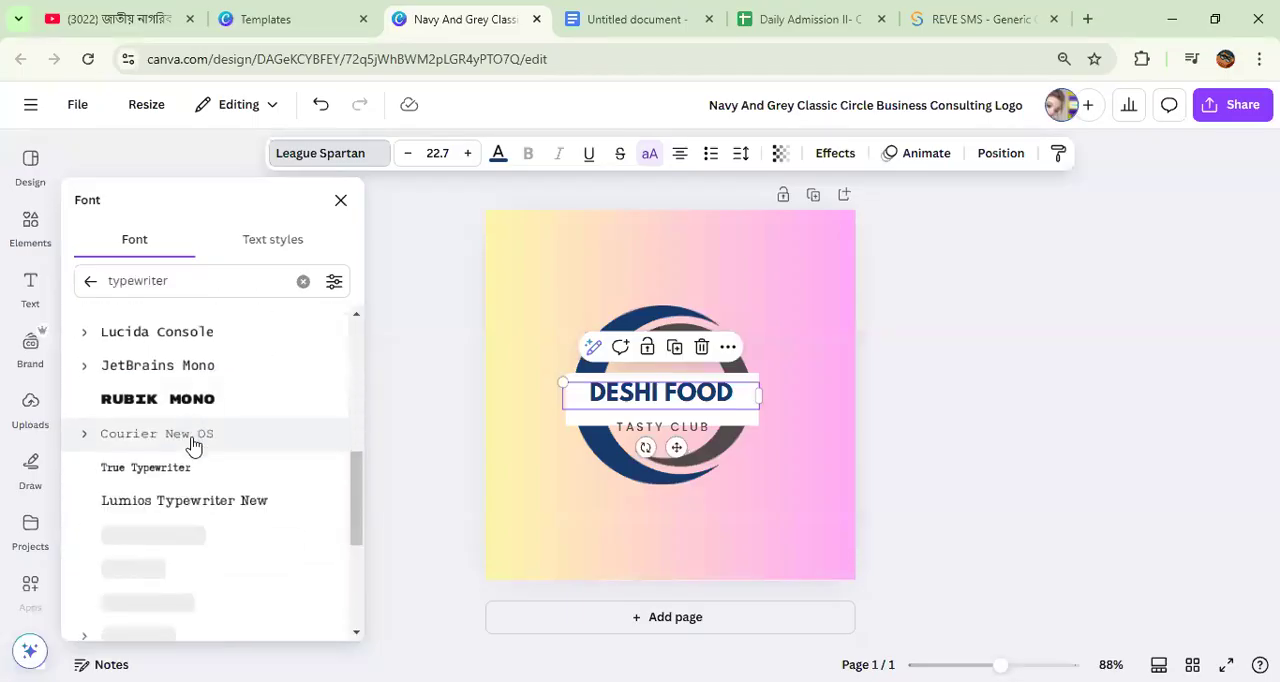
left_click(190, 413)
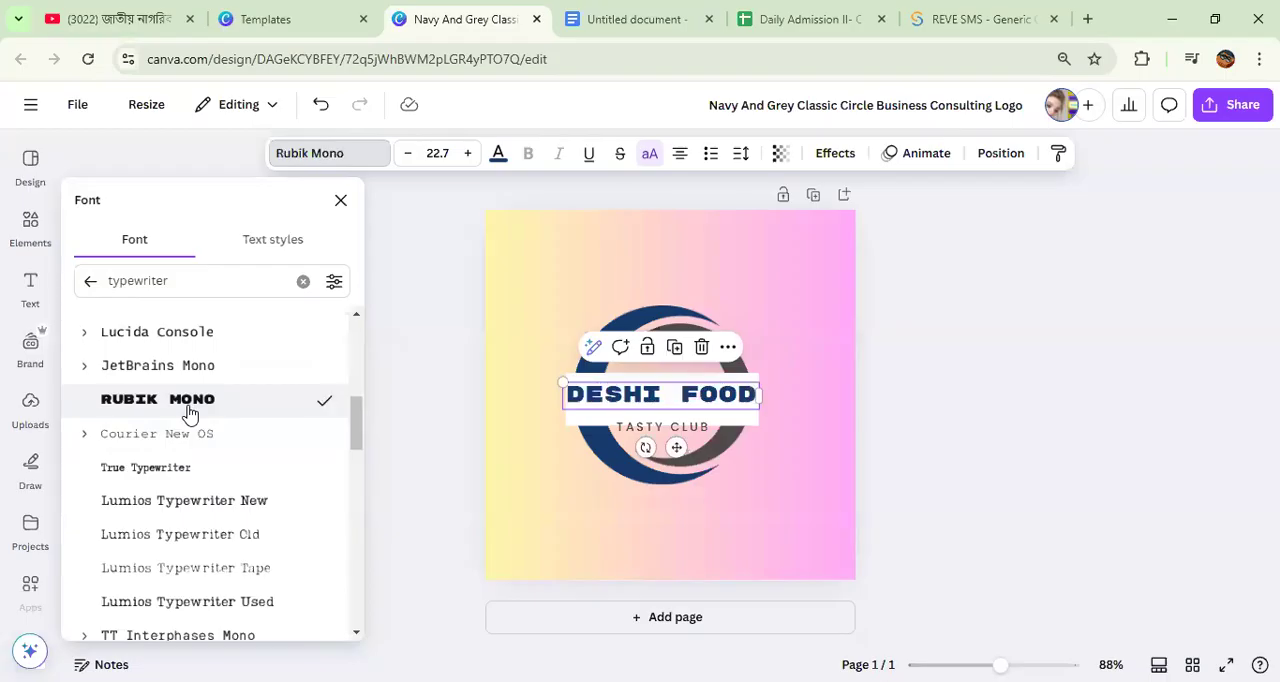
Step: Search the fonts for "poppins" instead and try Poppins on the DESHI FOOD text
scroll(204, 460, "down", 5)
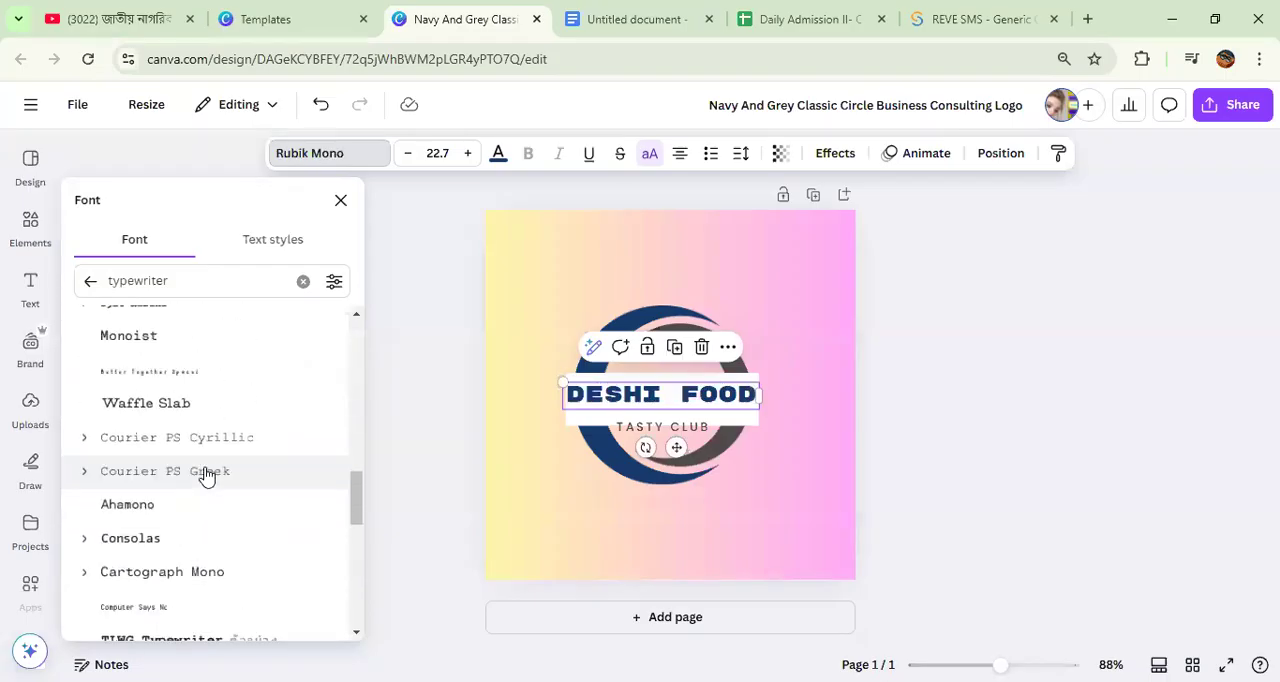
scroll(251, 431, "down", 5)
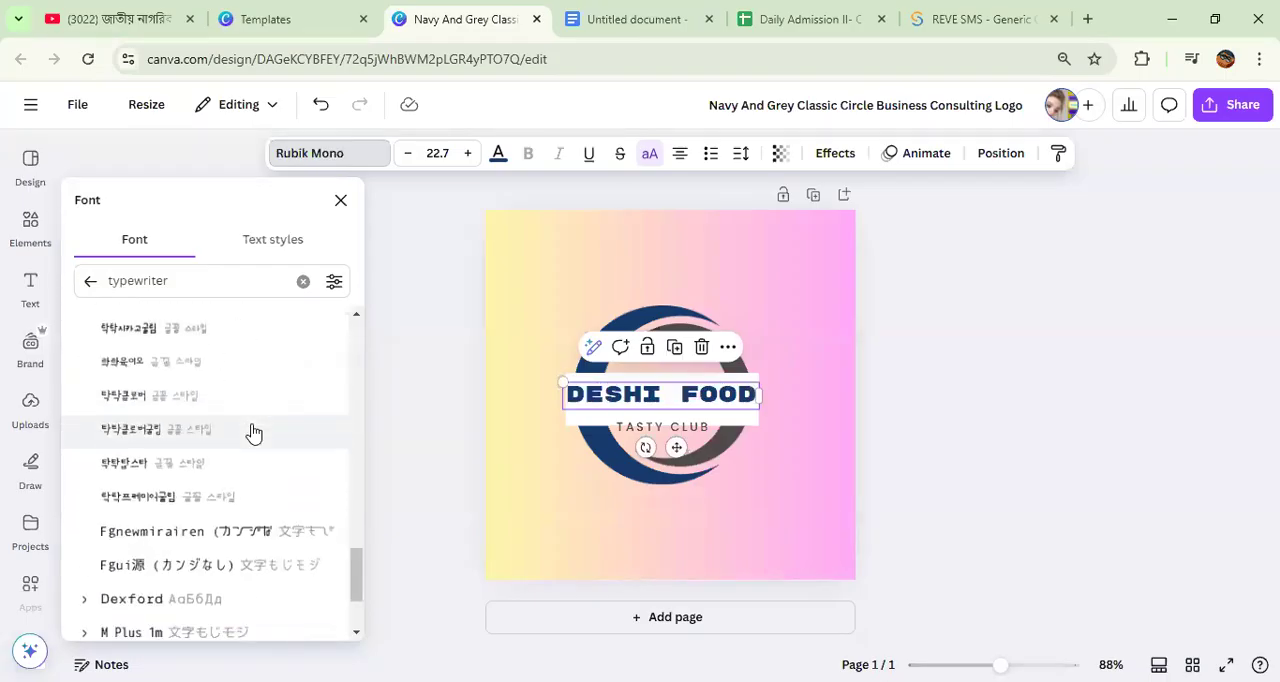
scroll(253, 432, "up", 10)
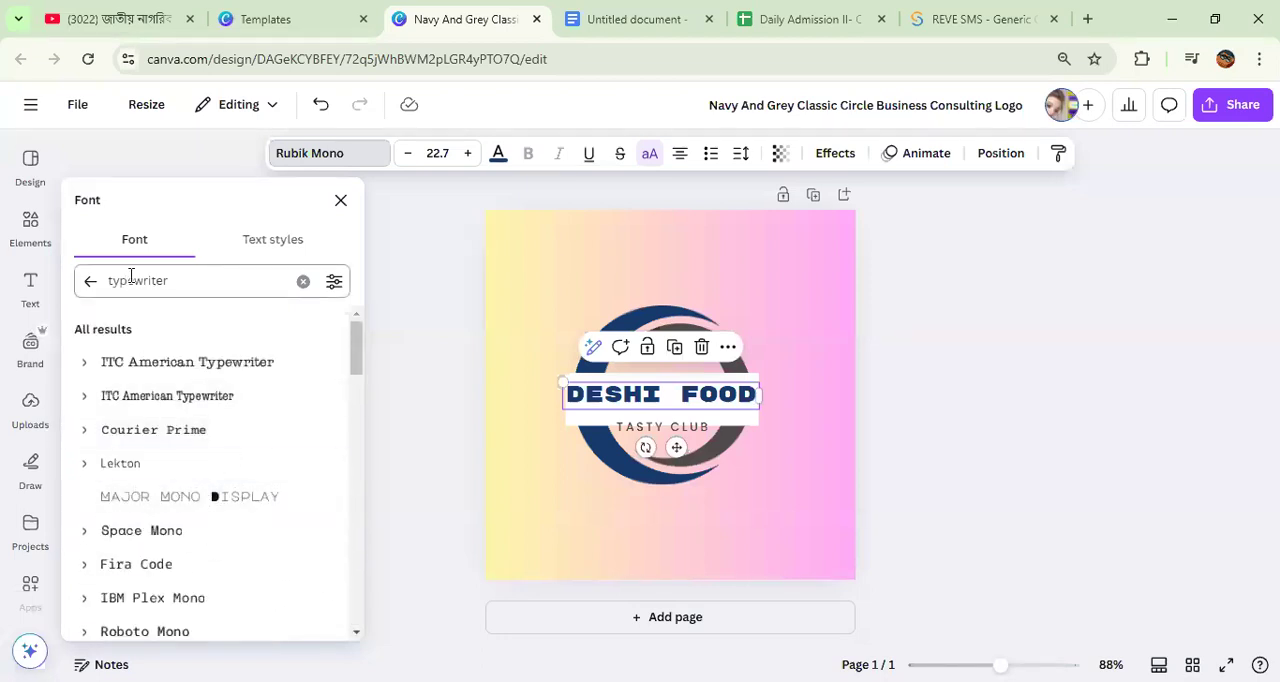
left_click(303, 281)
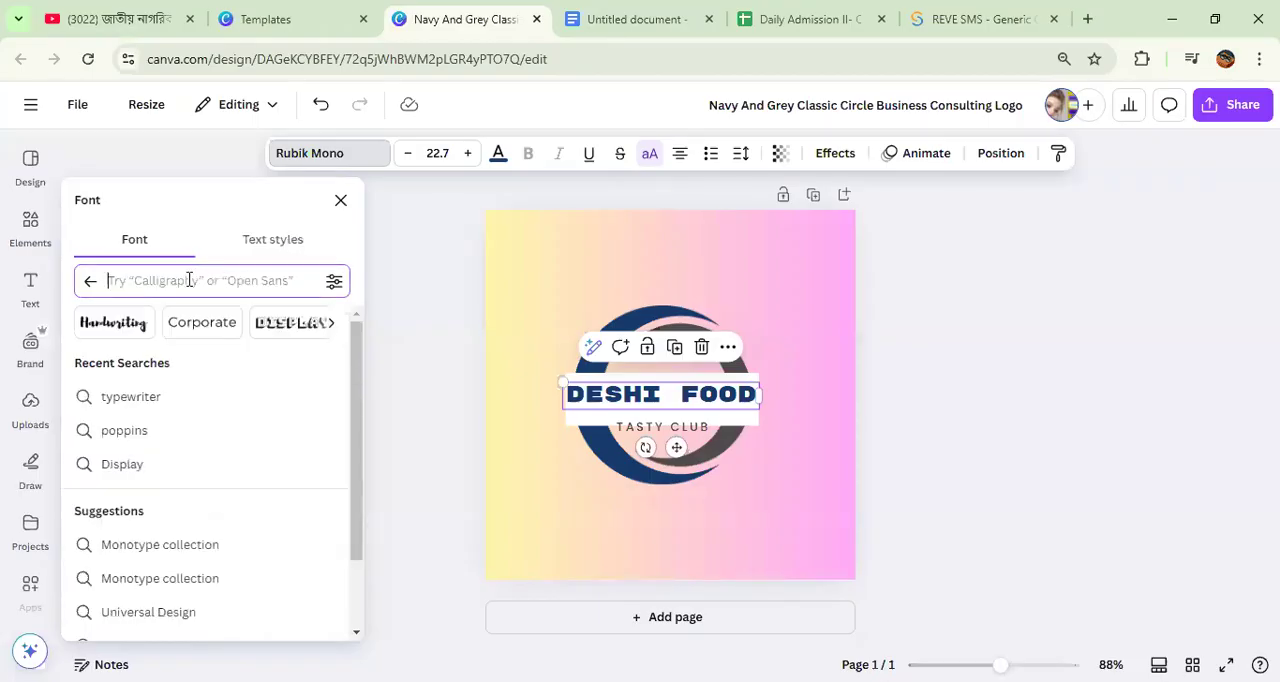
type("poppins")
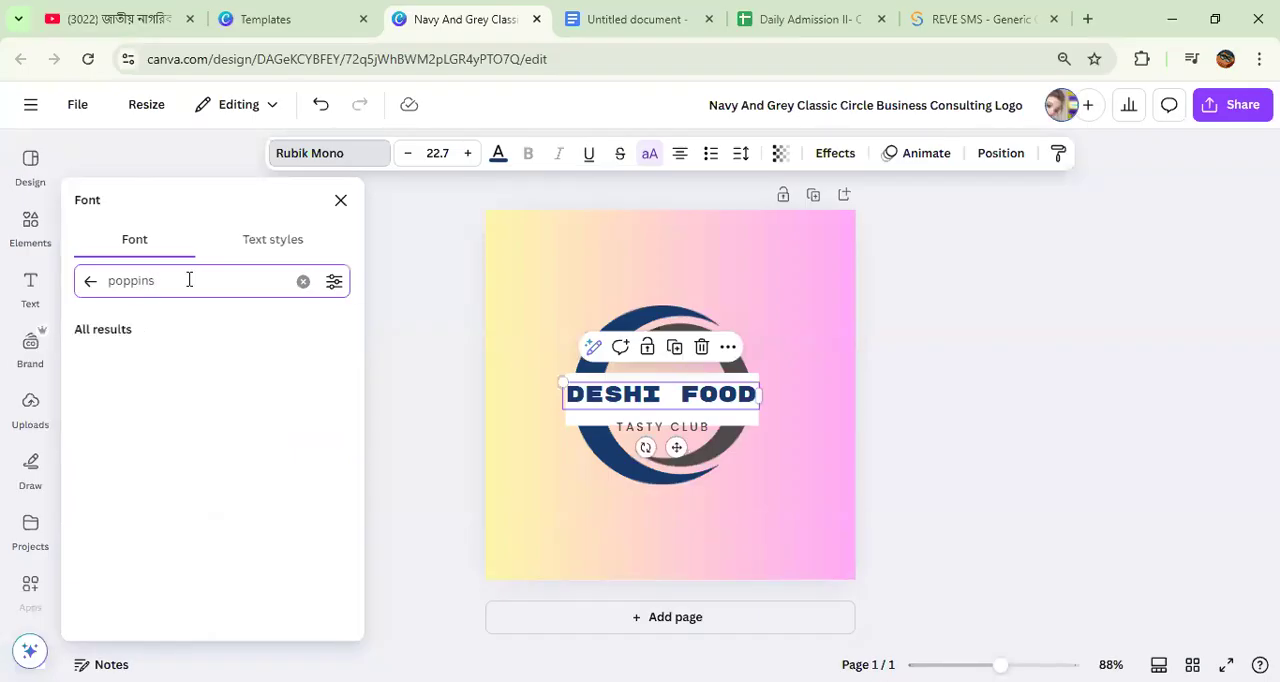
left_click(160, 368)
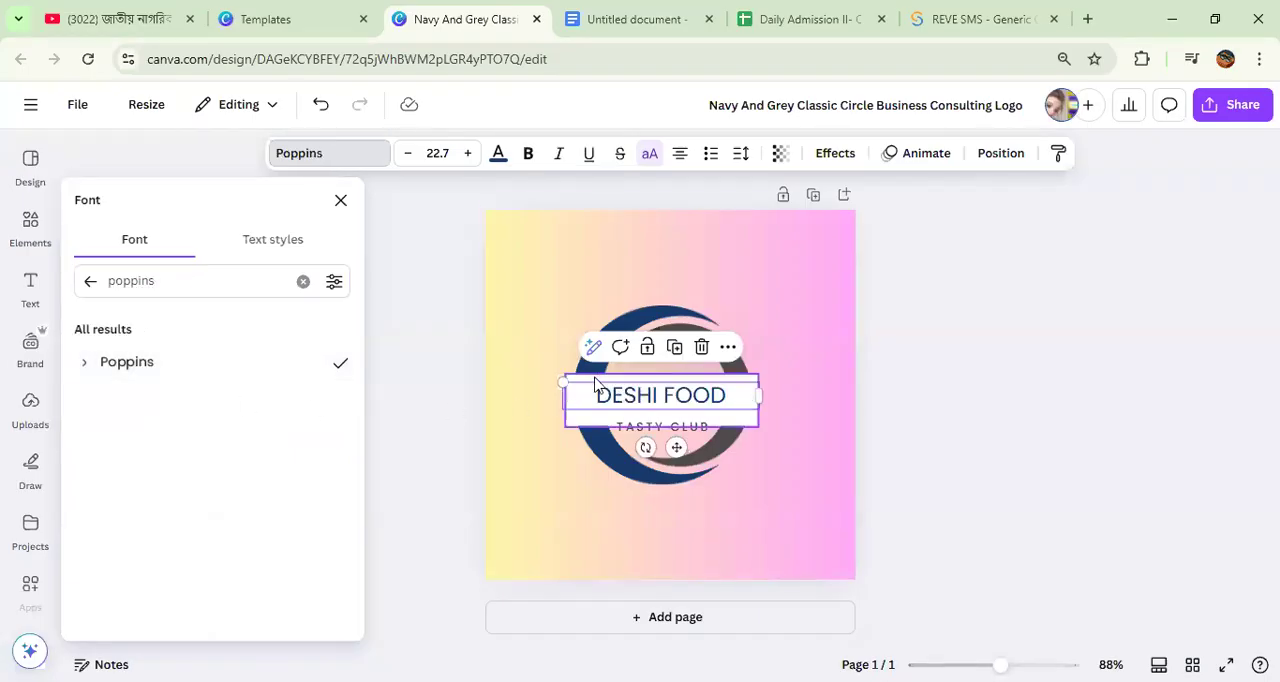
Step: Clear the font search, browse the Paragraph category and try ABeeZee on the DESHI FOOD text
left_click(302, 285)
scroll(169, 460, "down", 1)
scroll(169, 460, "up", 1)
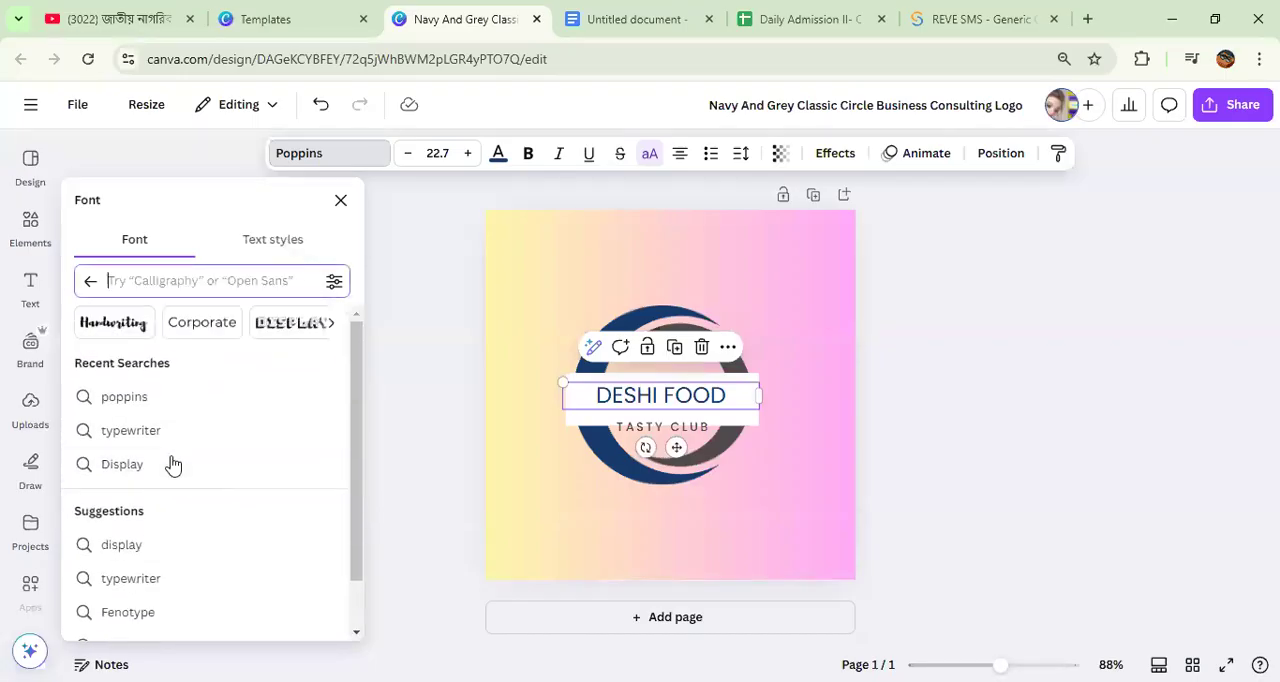
left_click(333, 323)
left_click(289, 332)
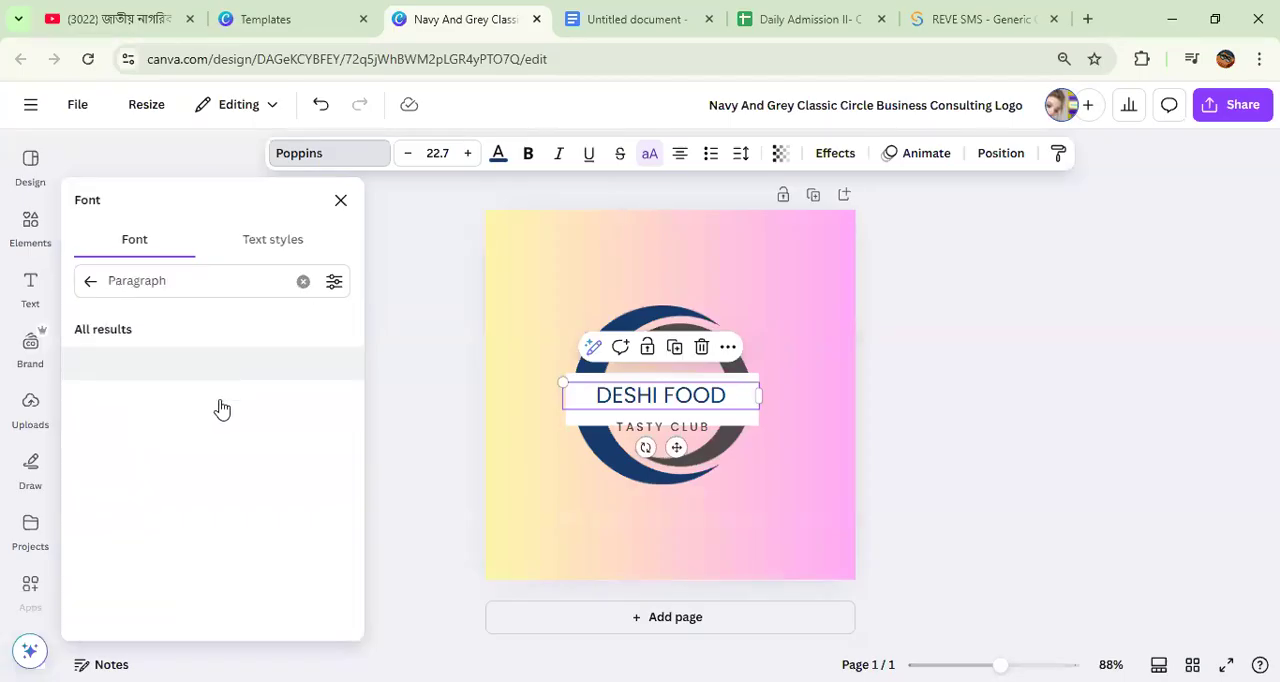
left_click(195, 428)
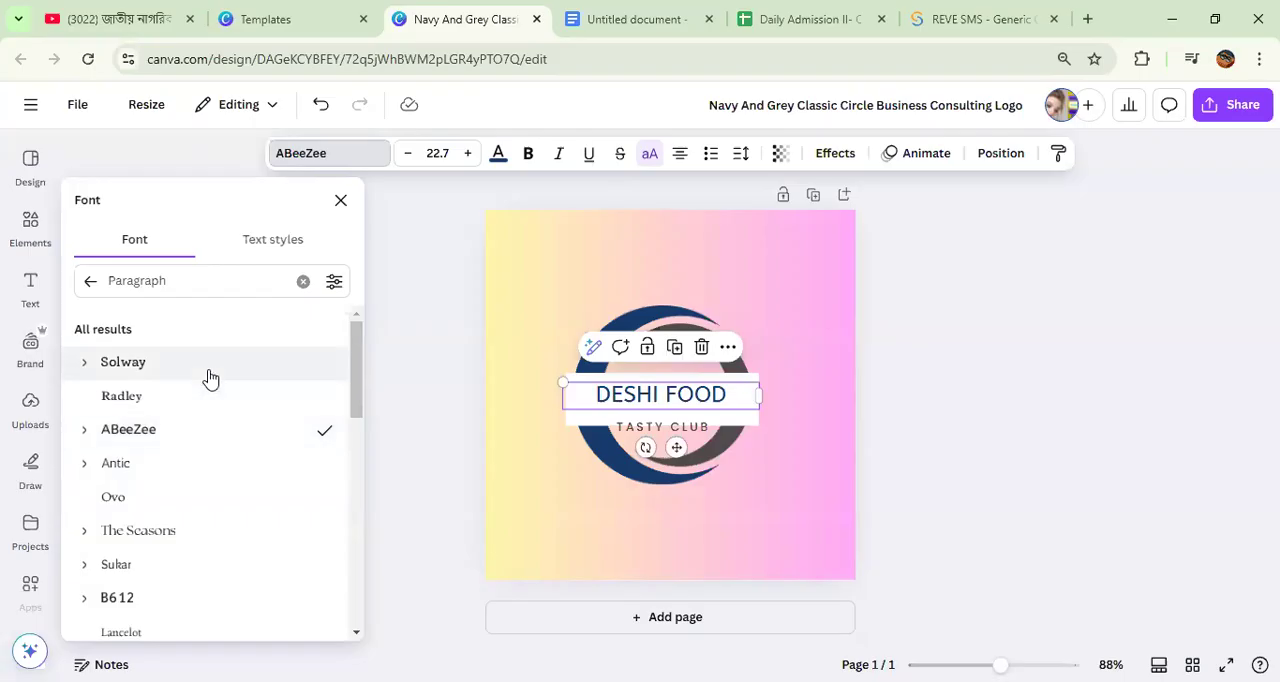
Step: Set the DESHI FOOD text in the Ample Display font from the Display category
left_click(303, 281)
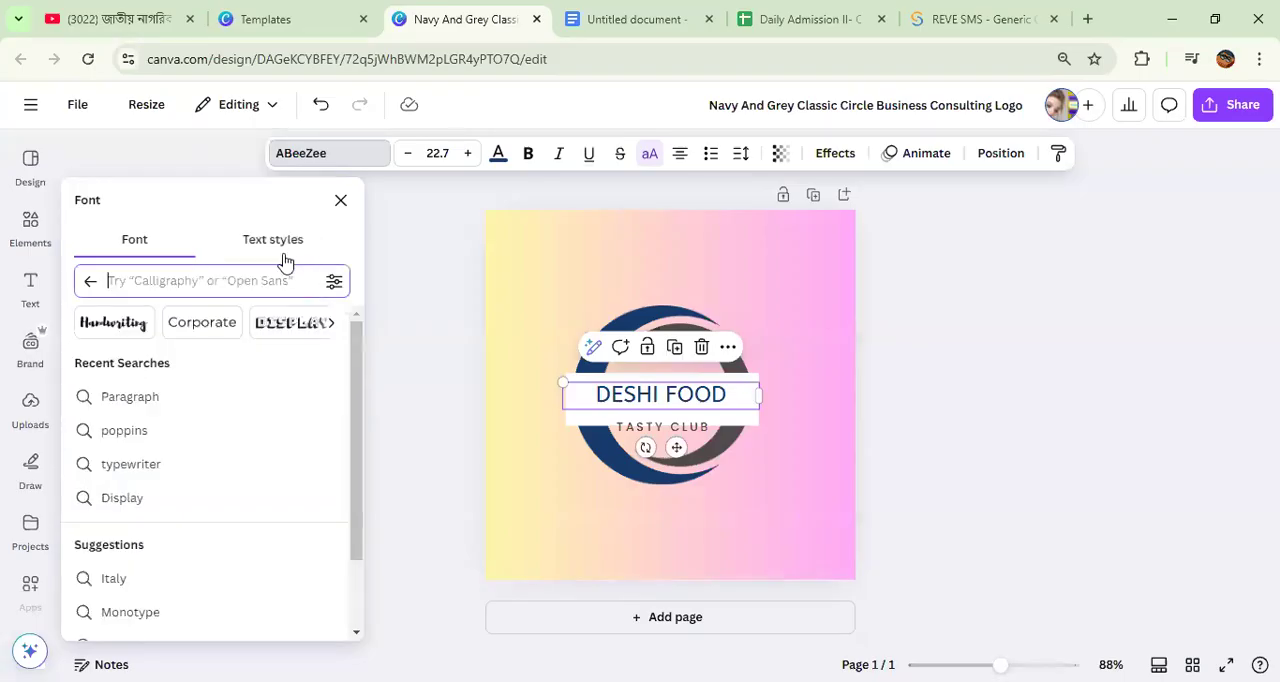
left_click(298, 322)
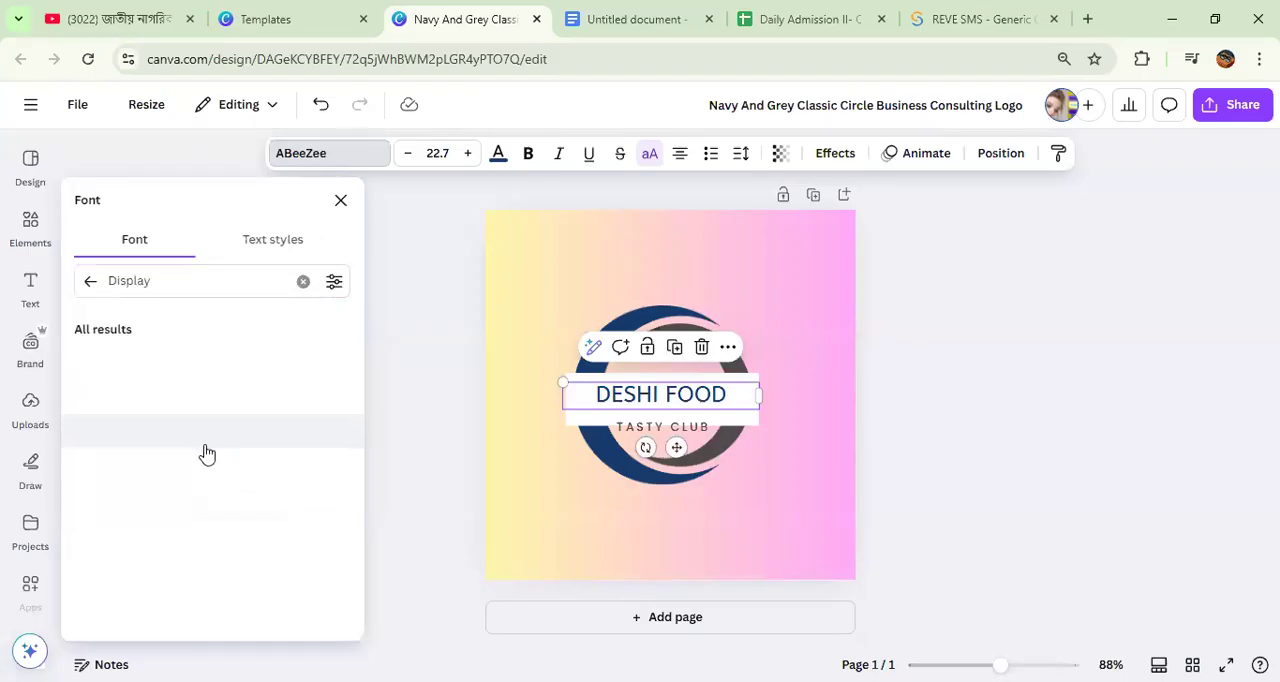
left_click(206, 400)
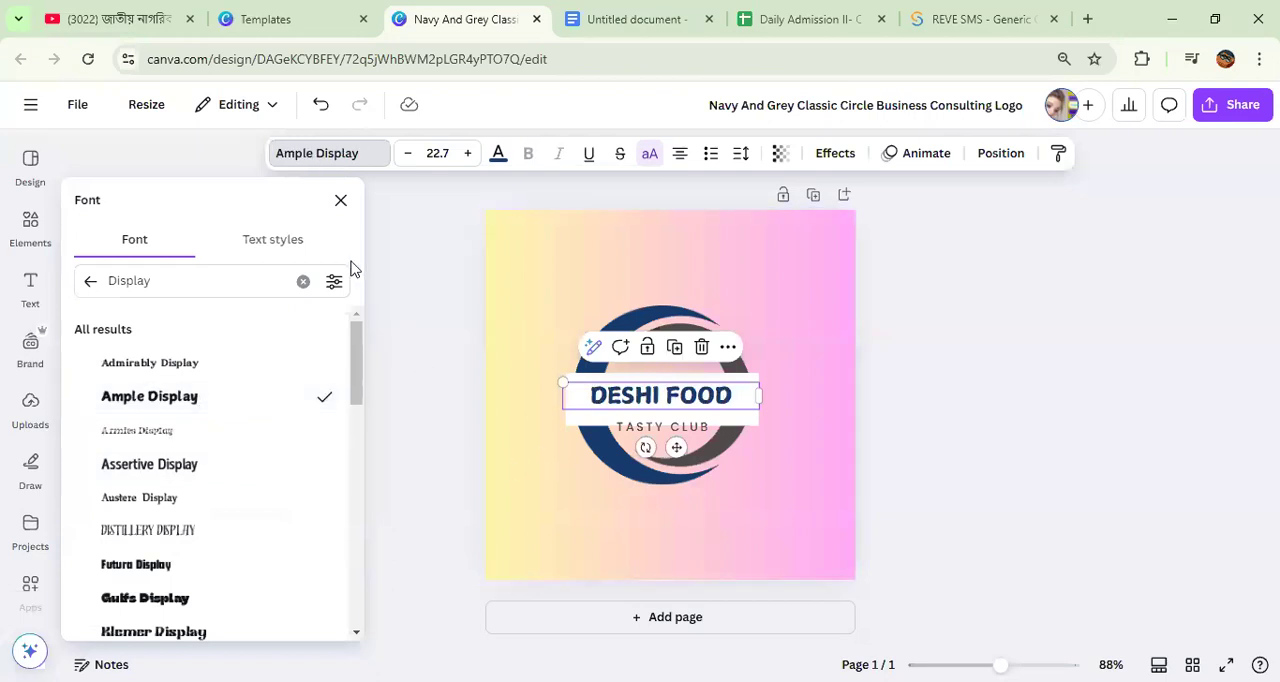
Step: Reduce the DESHI FOOD text size to 20.7 and look through the available text colours
left_click(340, 201)
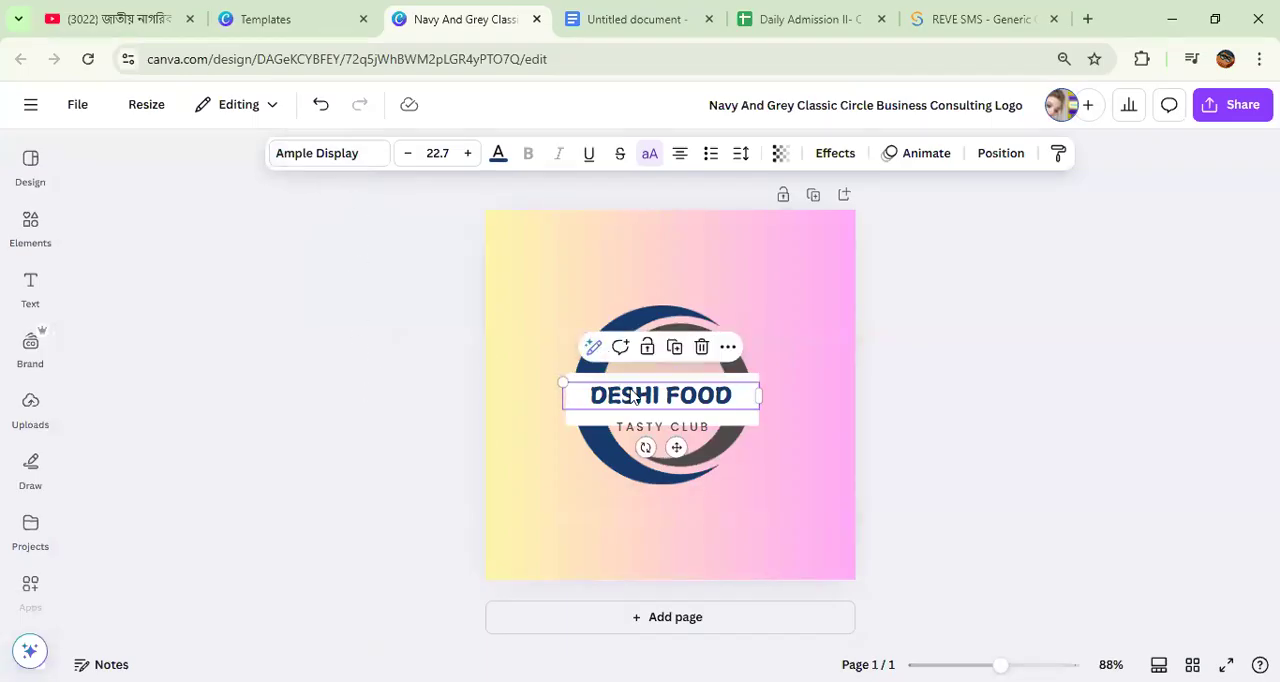
left_click(409, 155)
left_click(409, 155)
left_click(497, 155)
scroll(227, 551, "down", 1)
scroll(227, 551, "up", 1)
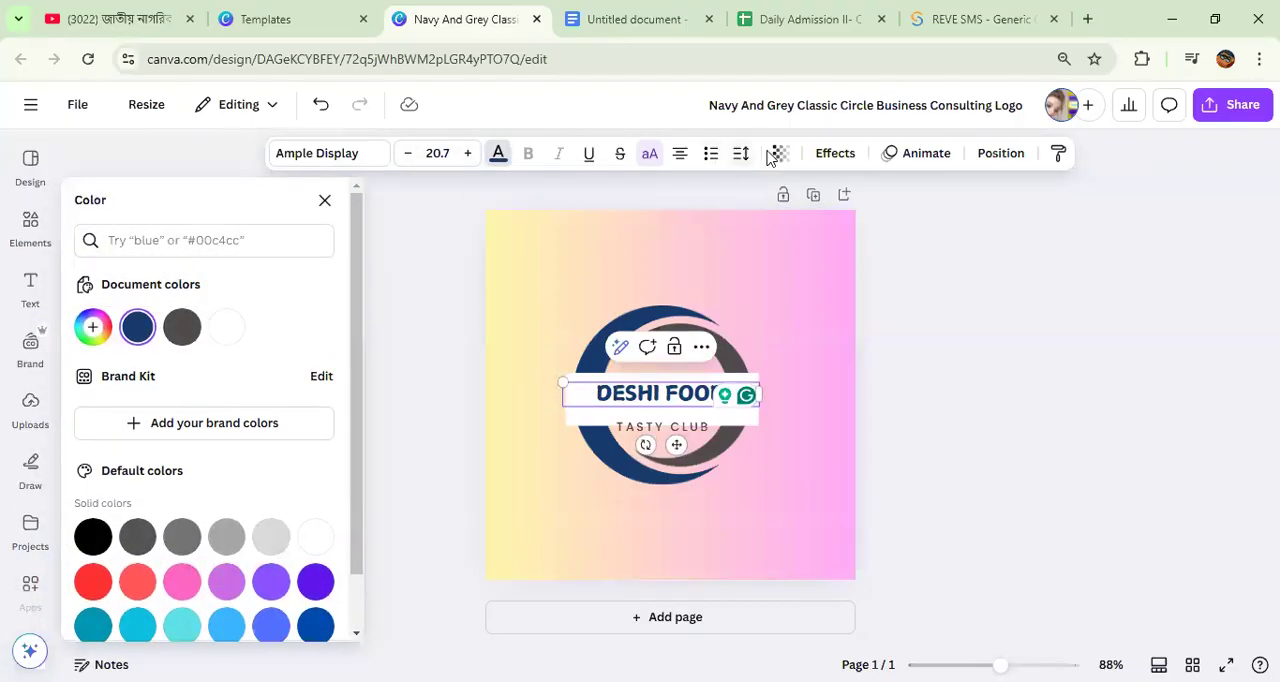
Step: Try the Neon and Glitch effects on the DESHI FOOD text, then give it the Background effect
left_click(831, 154)
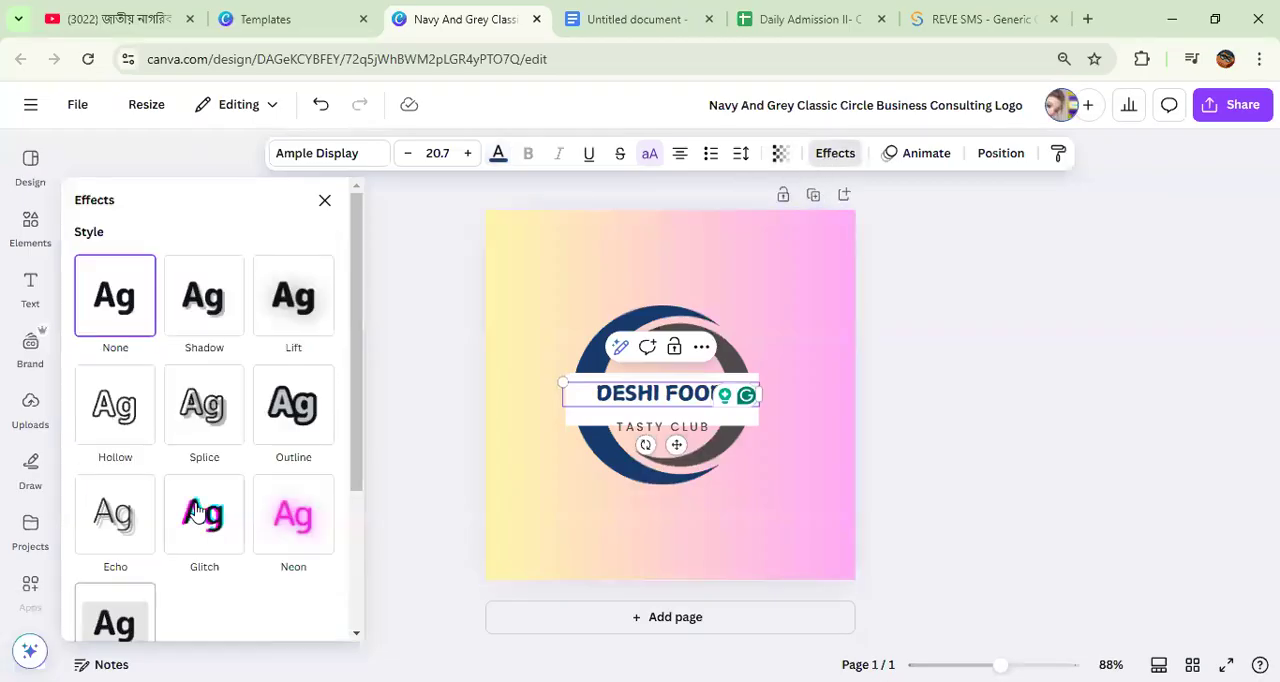
scroll(197, 510, "down", 3)
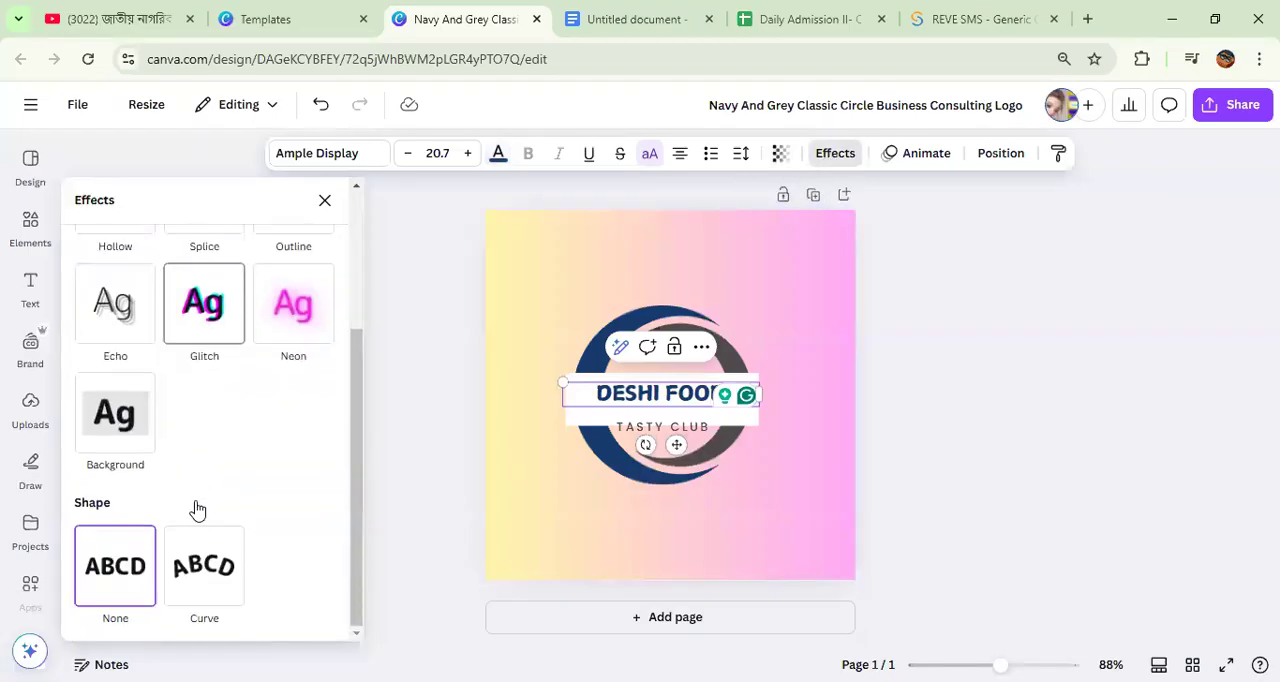
left_click(293, 303)
left_click(186, 320)
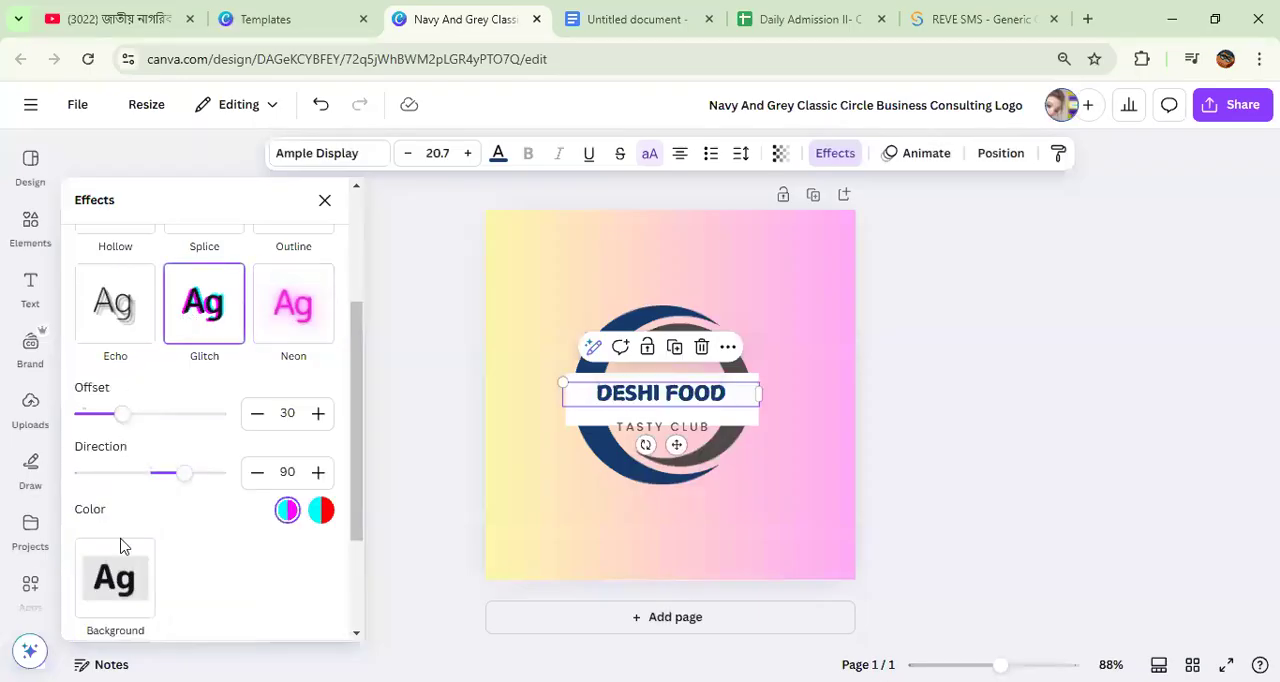
left_click(117, 585)
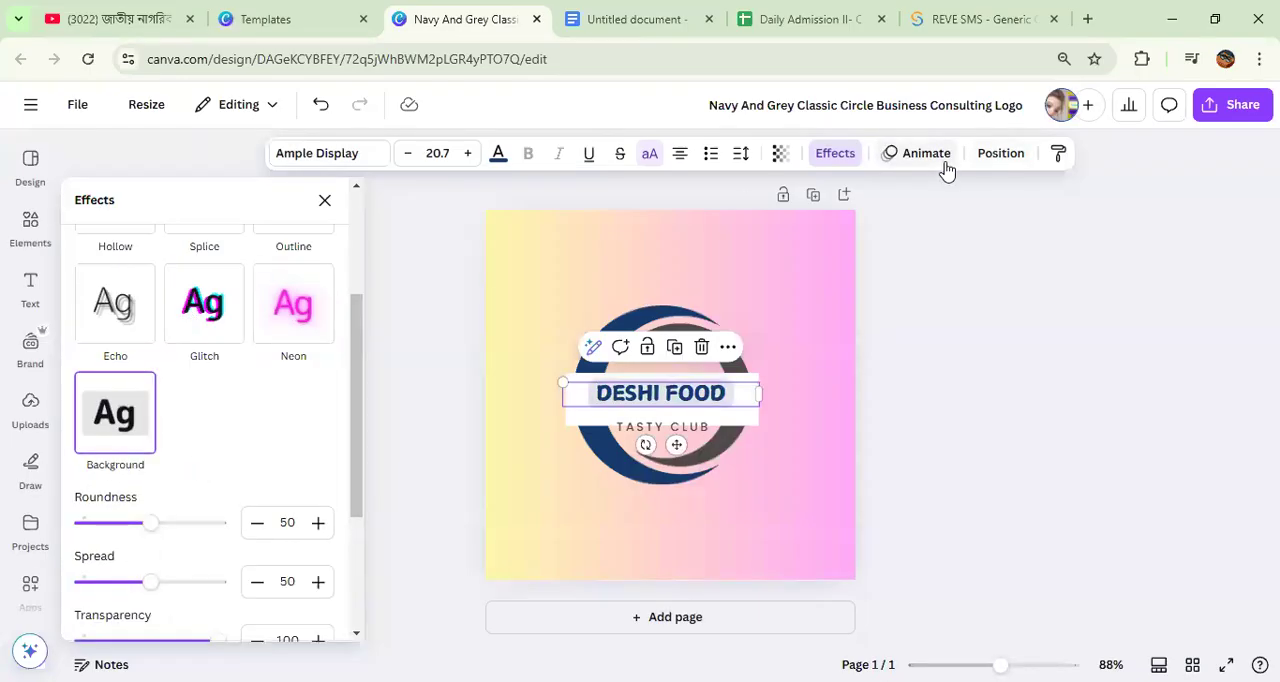
left_click(562, 278)
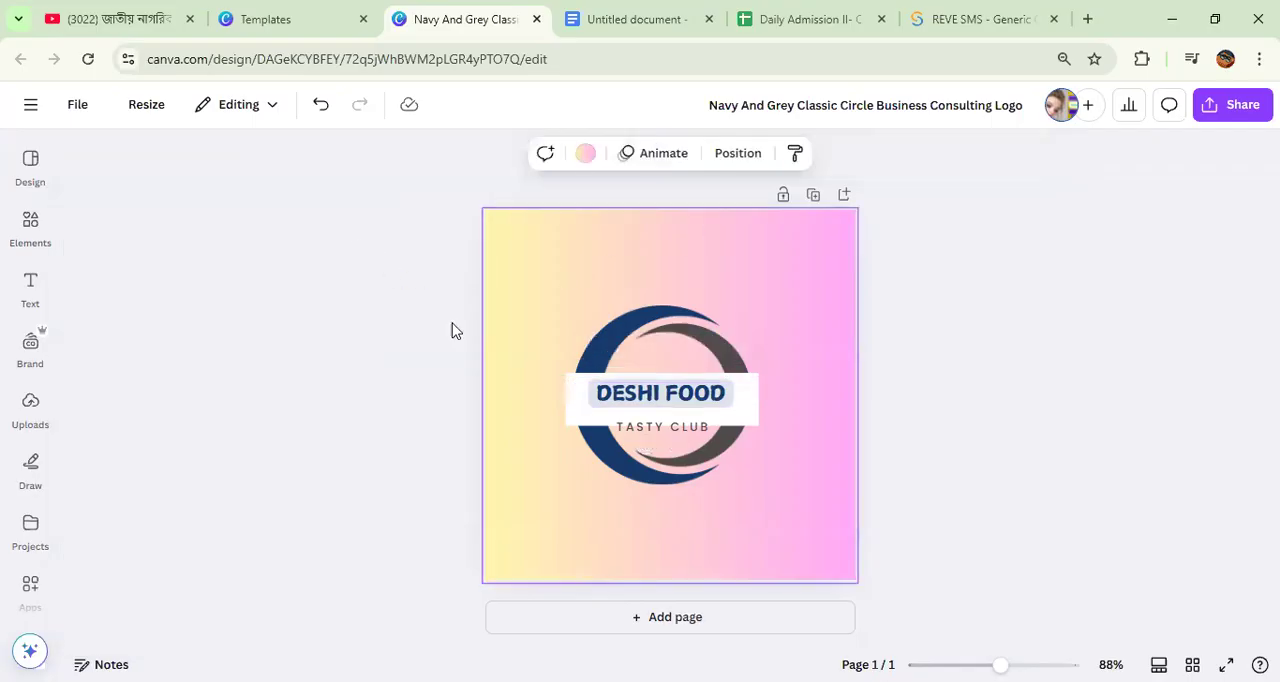
Step: Look through the Display category fonts again for the DESHI FOOD text
left_click(630, 398)
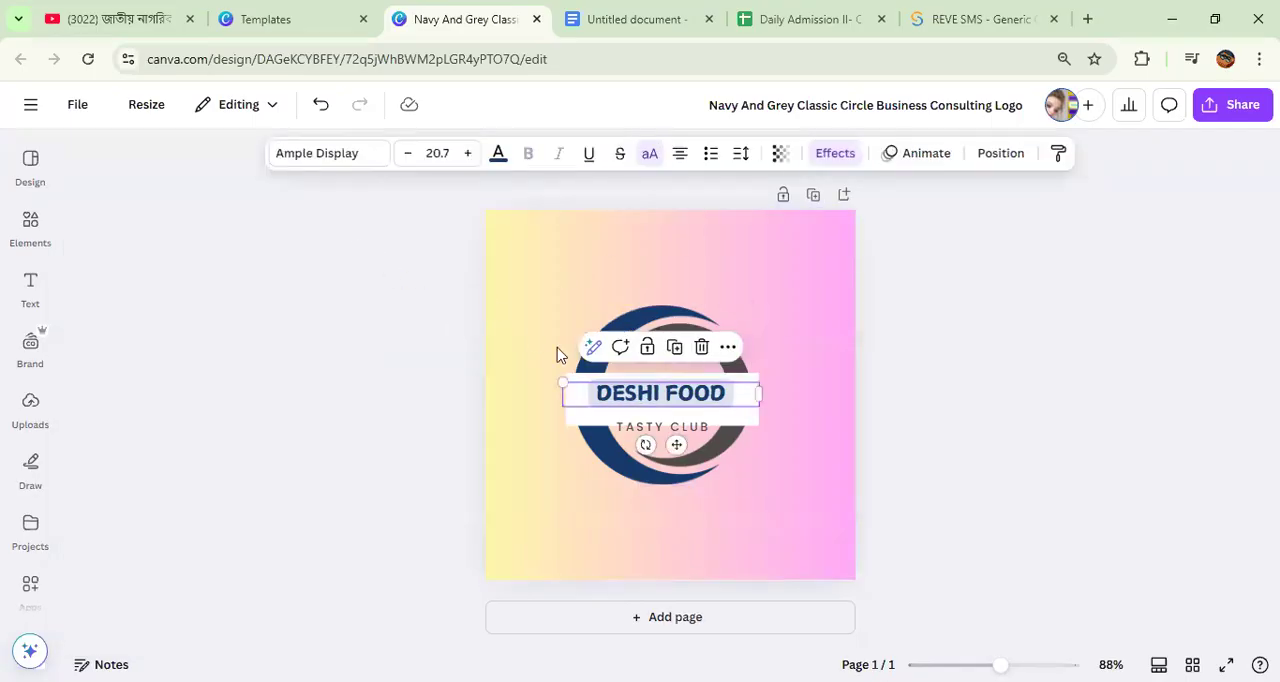
left_click(642, 398)
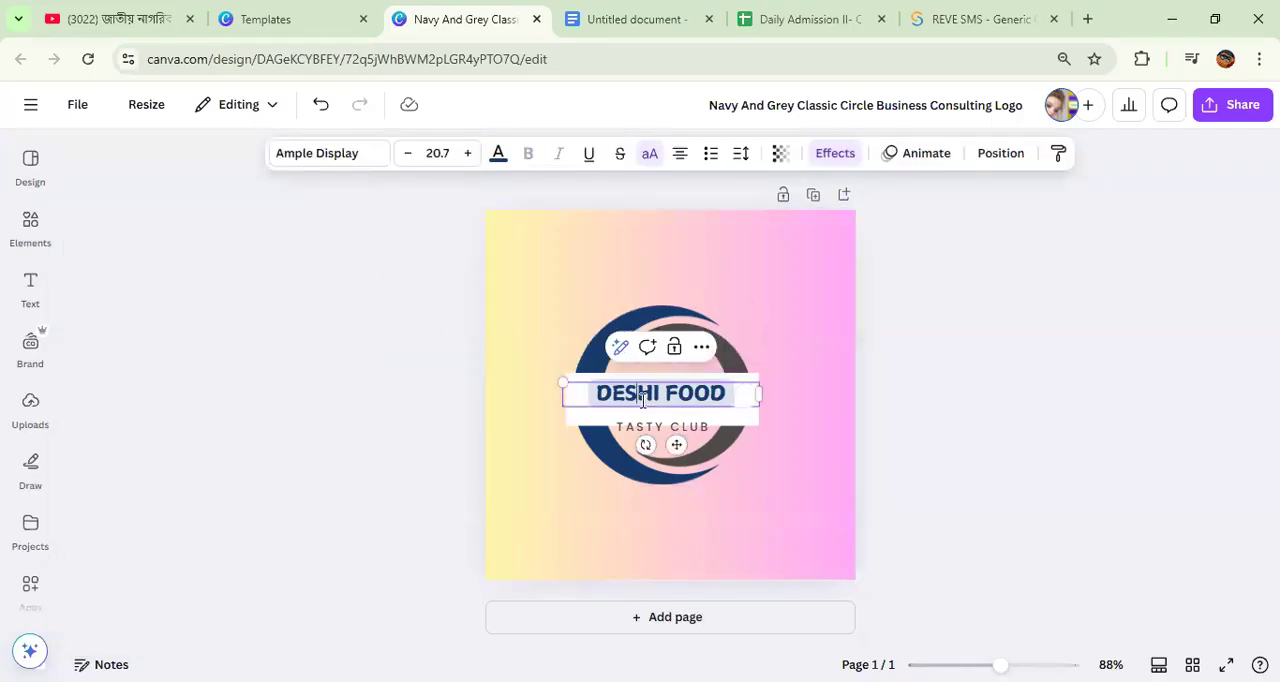
left_click(366, 155)
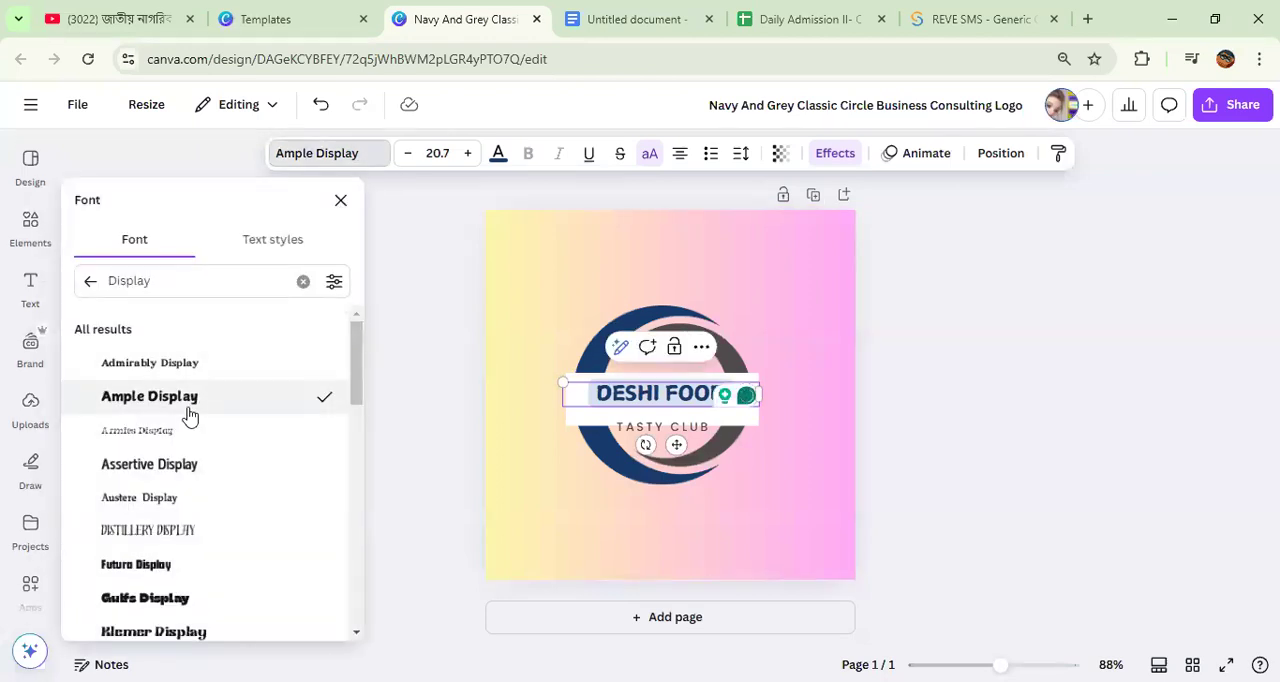
scroll(190, 414, "down", 5)
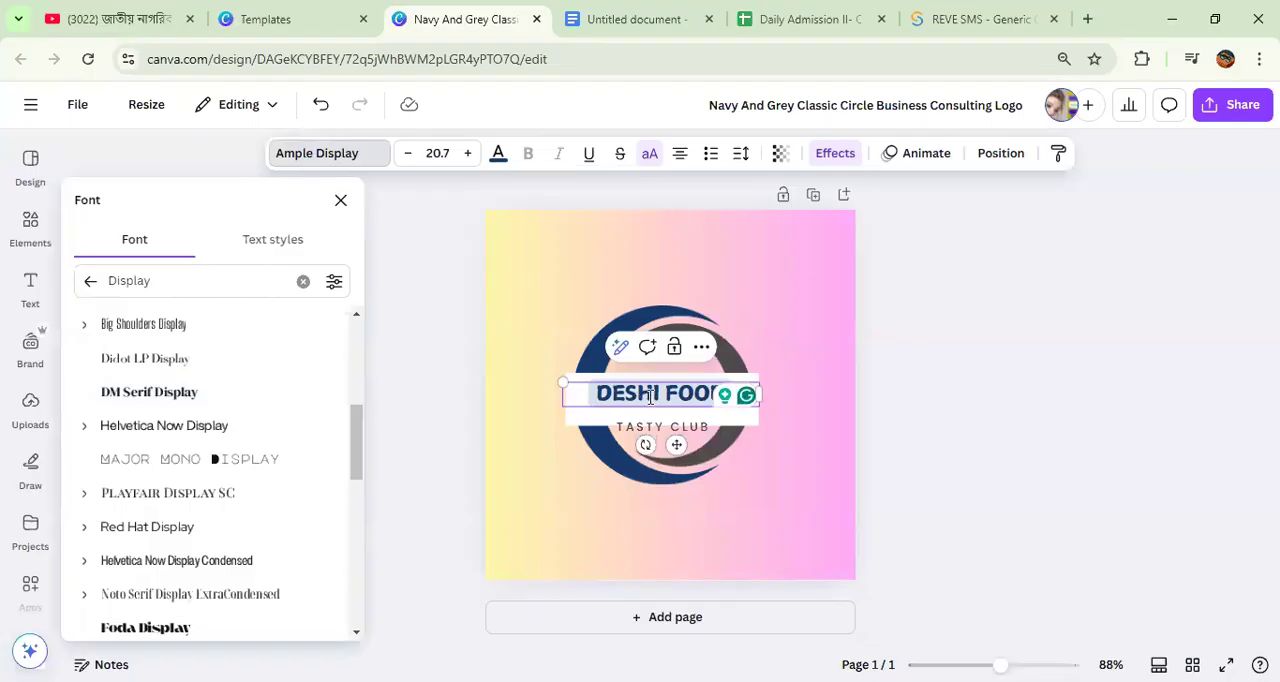
left_click(544, 308)
left_click(660, 396)
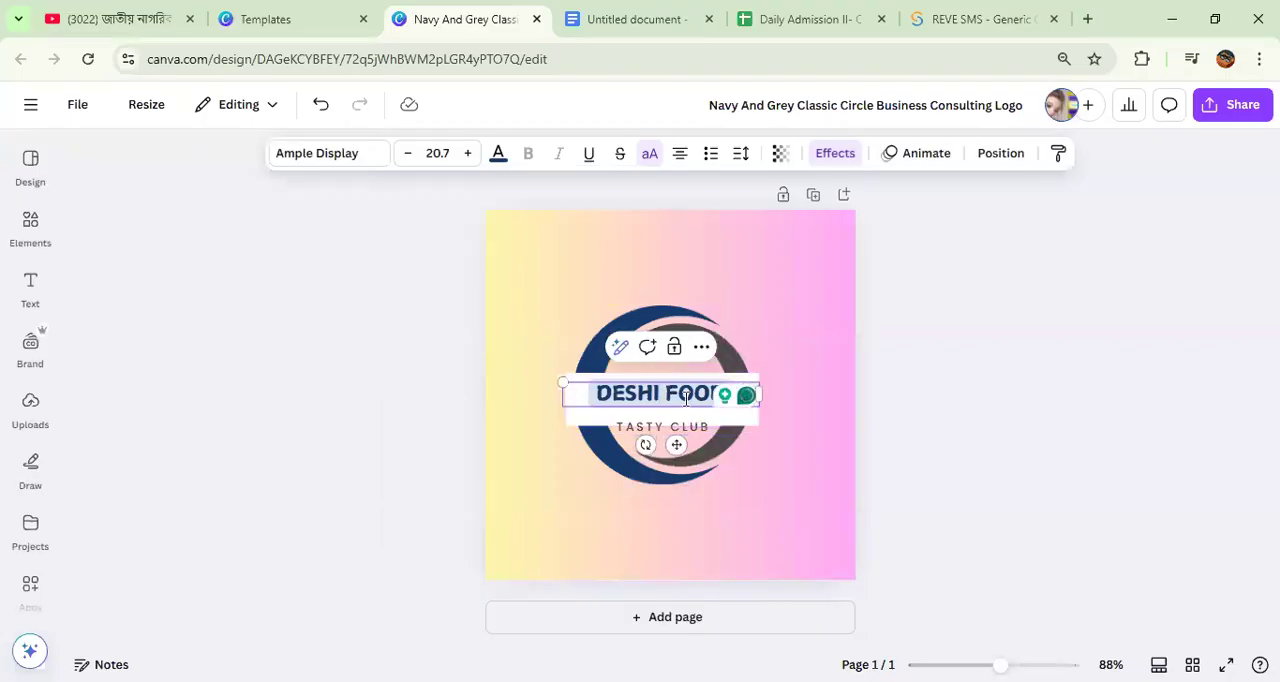
left_click_drag(686, 399, 722, 372)
left_click(628, 405)
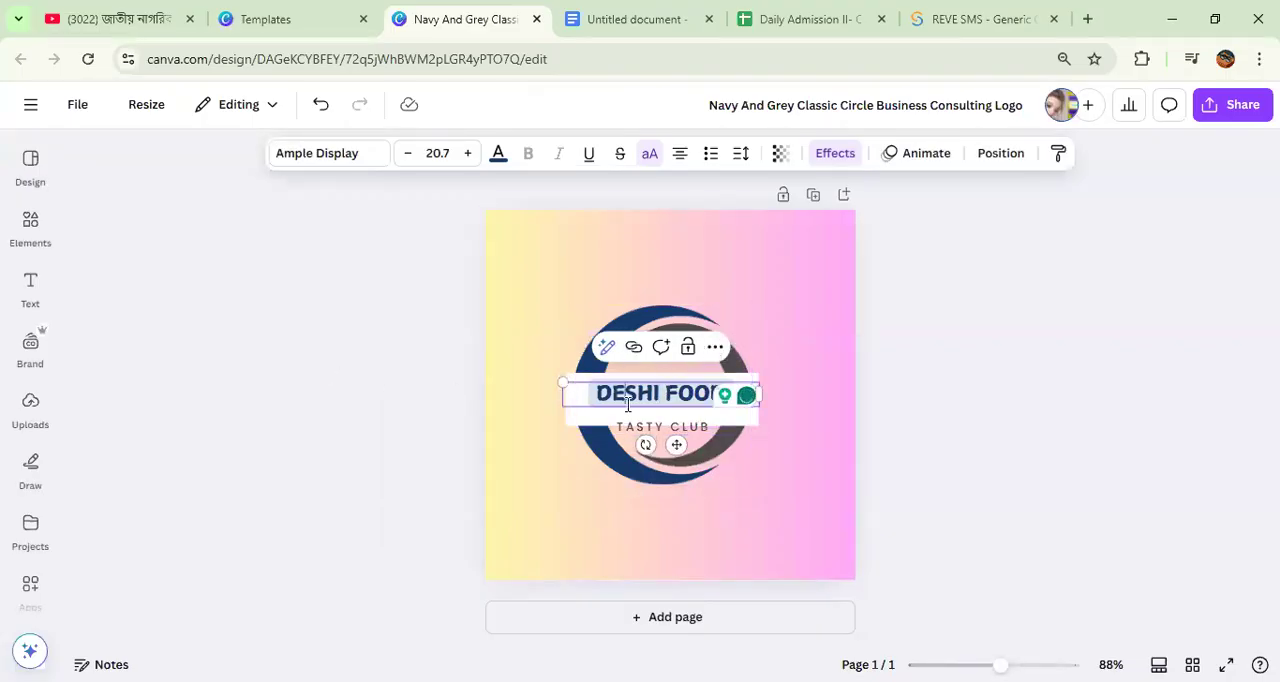
Step: Add the recently used "Order Now!" font combination to the design and place it above the circle
left_click(30, 285)
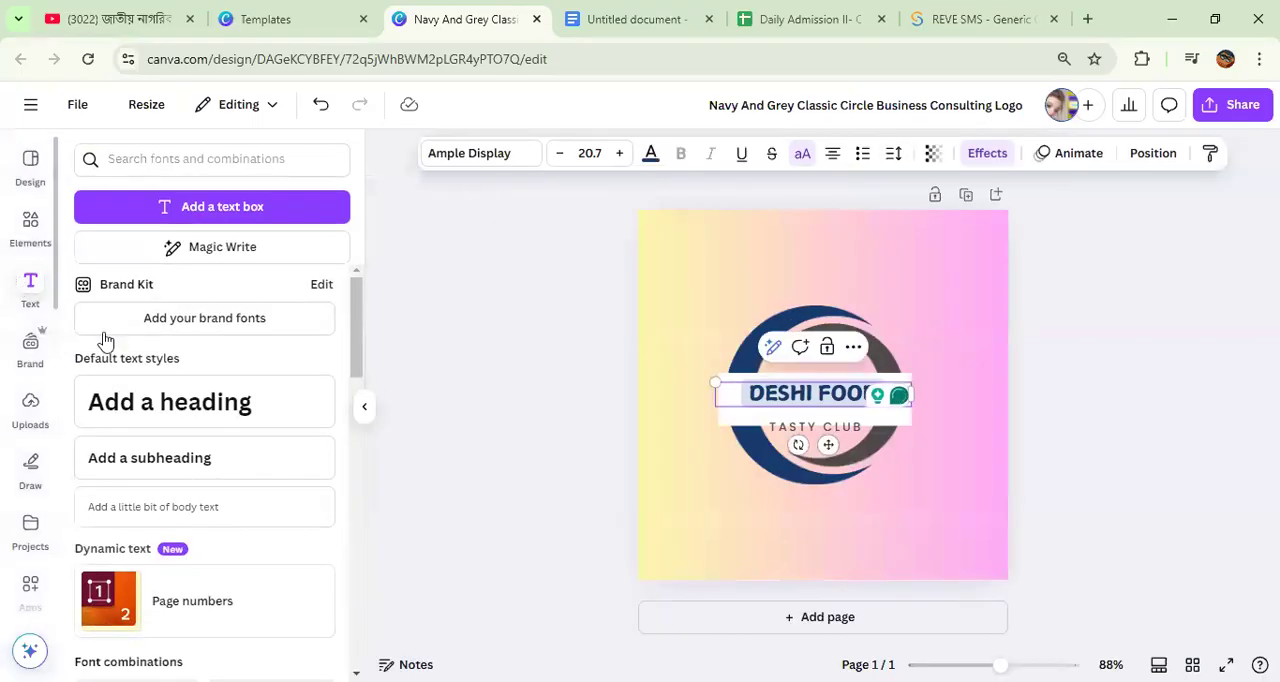
scroll(197, 368, "down", 5)
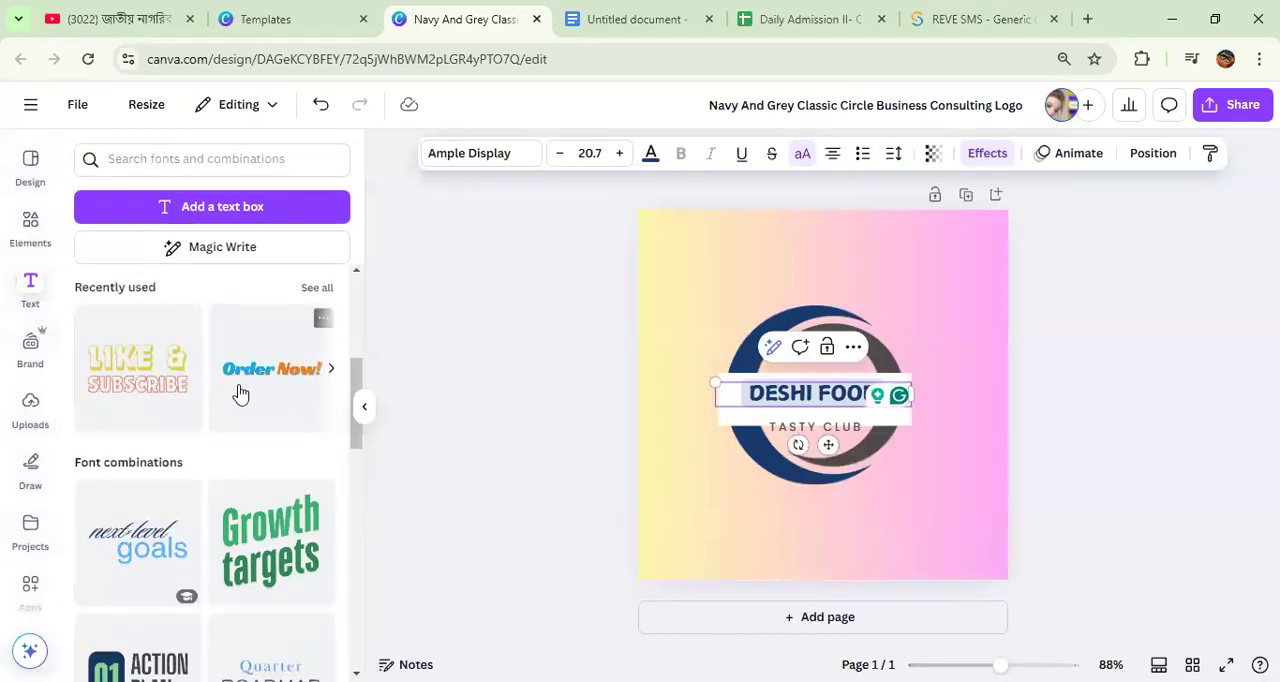
scroll(245, 400, "down", 3)
scroll(270, 410, "up", 3)
left_click(270, 375)
left_click_drag(782, 400, 718, 262)
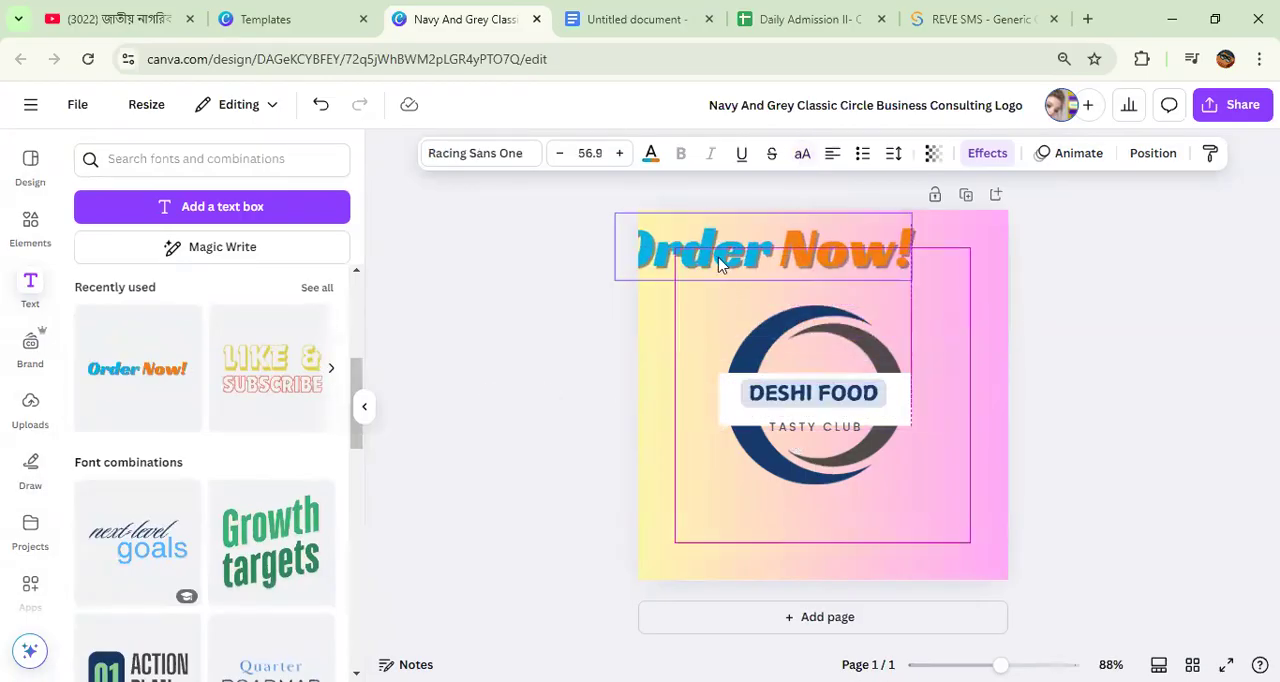
Step: Delete the DESHI FOOD text and move the "Order Now!" text onto the white rectangle in its place
left_click(785, 395)
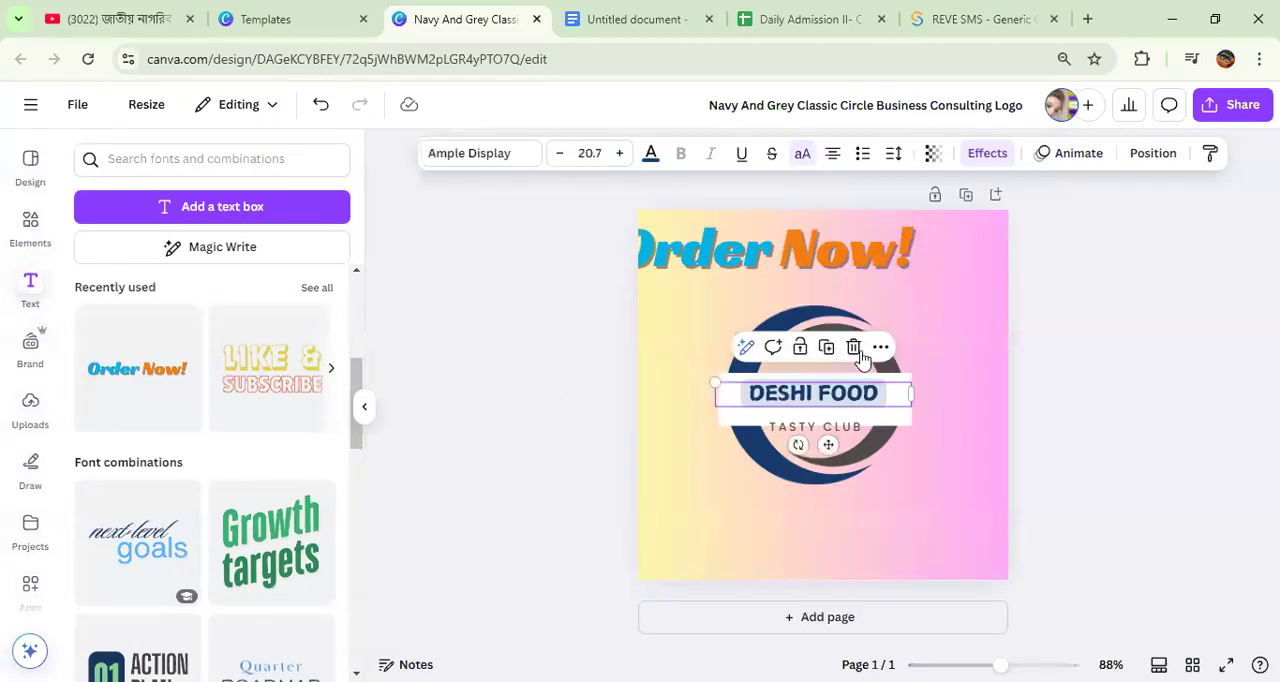
key("Delete")
left_click_drag(771, 304, 812, 450)
Step: Replace the words "Order Now!" with "Deshi food", without the exclamation mark
double_click(745, 402)
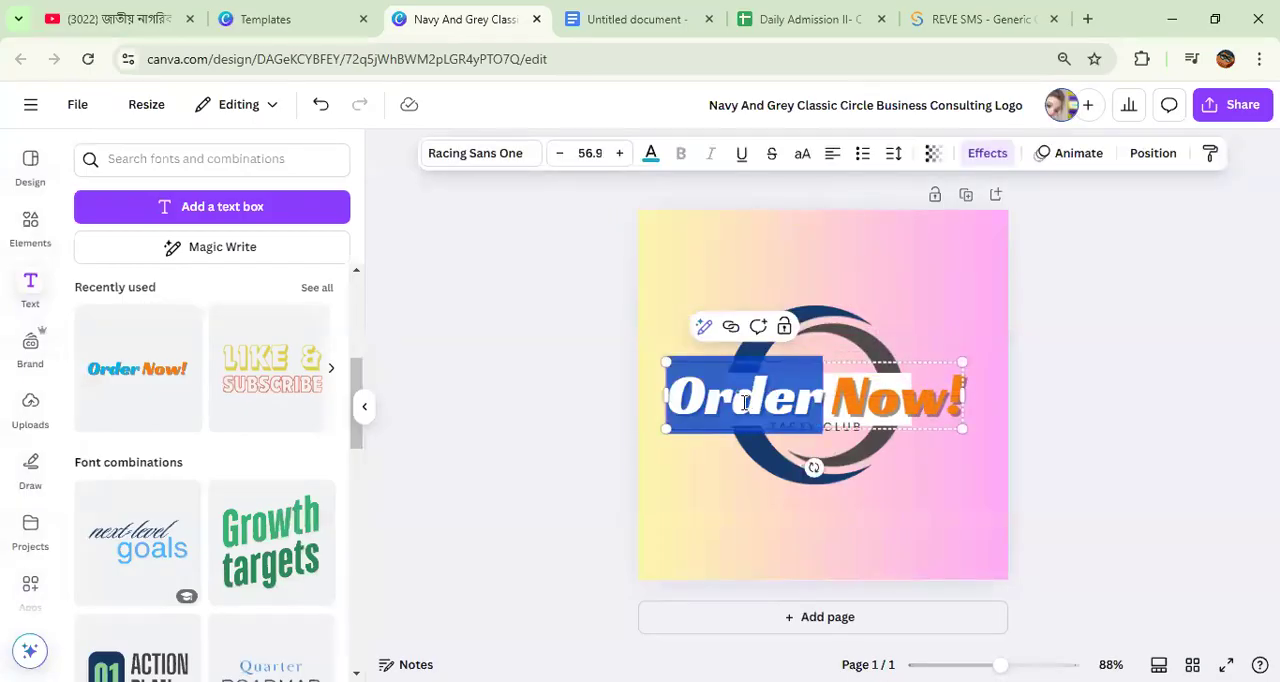
type("De")
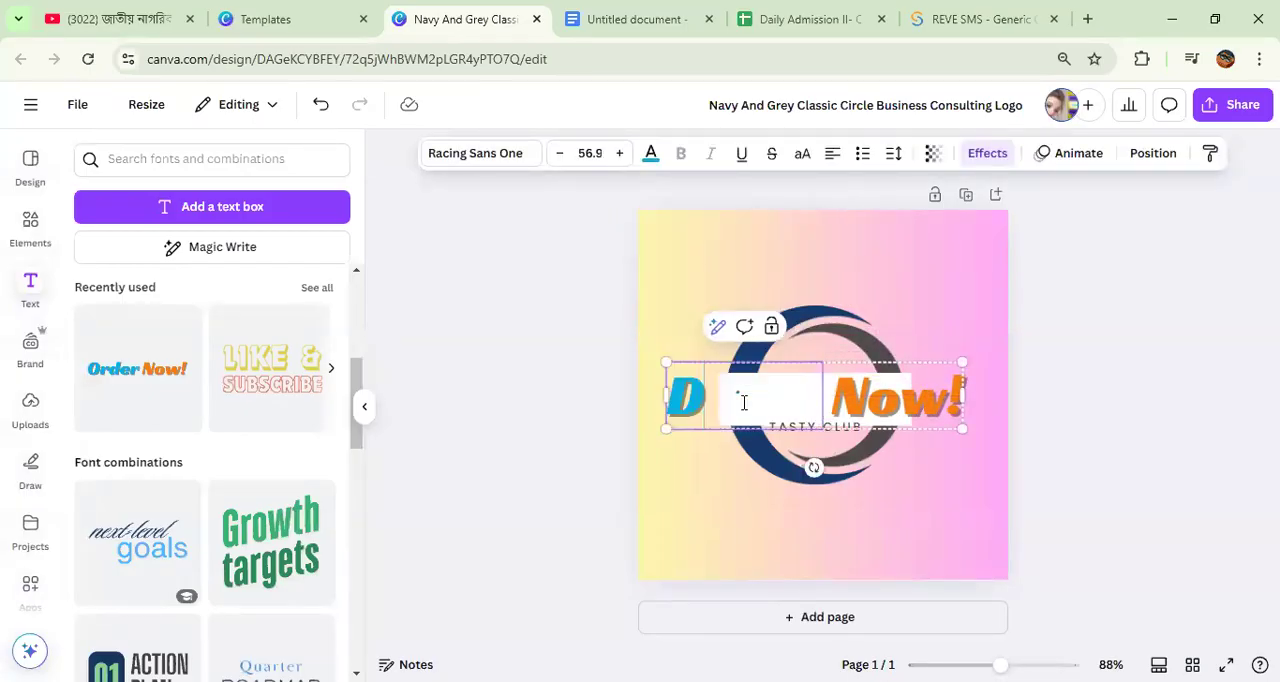
type("shi")
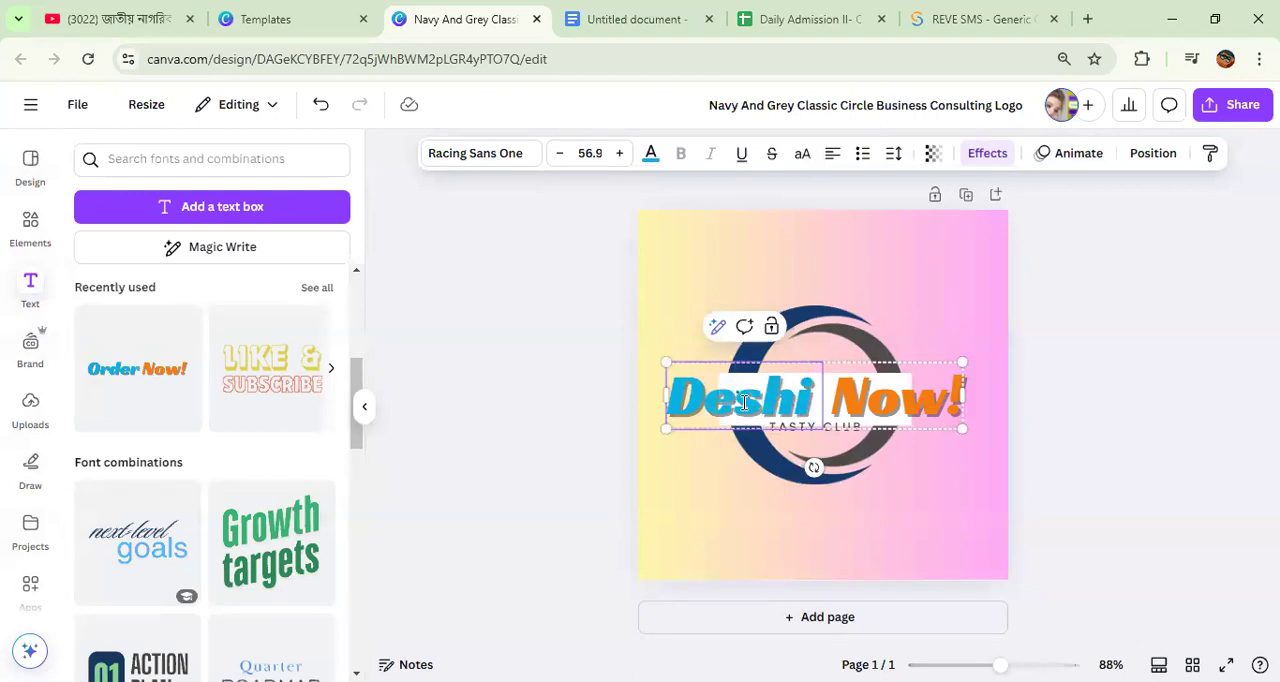
left_click(918, 390)
left_click(918, 388)
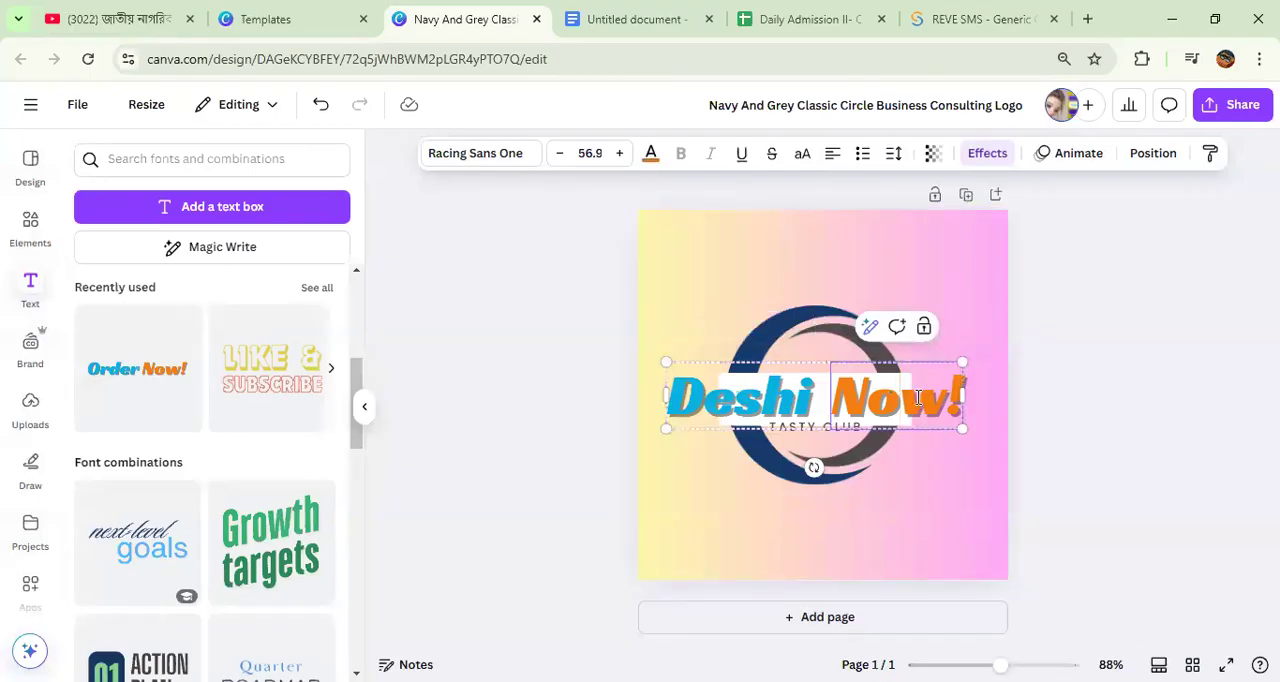
double_click(918, 397)
type("foo")
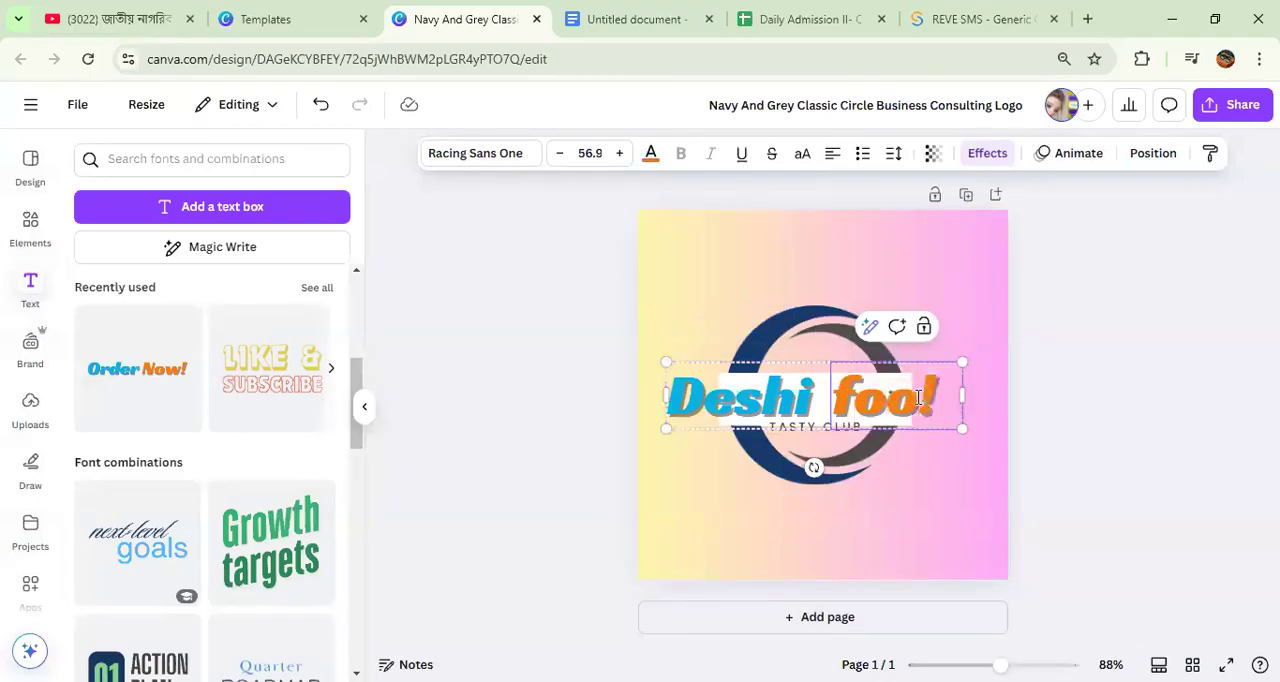
type("d")
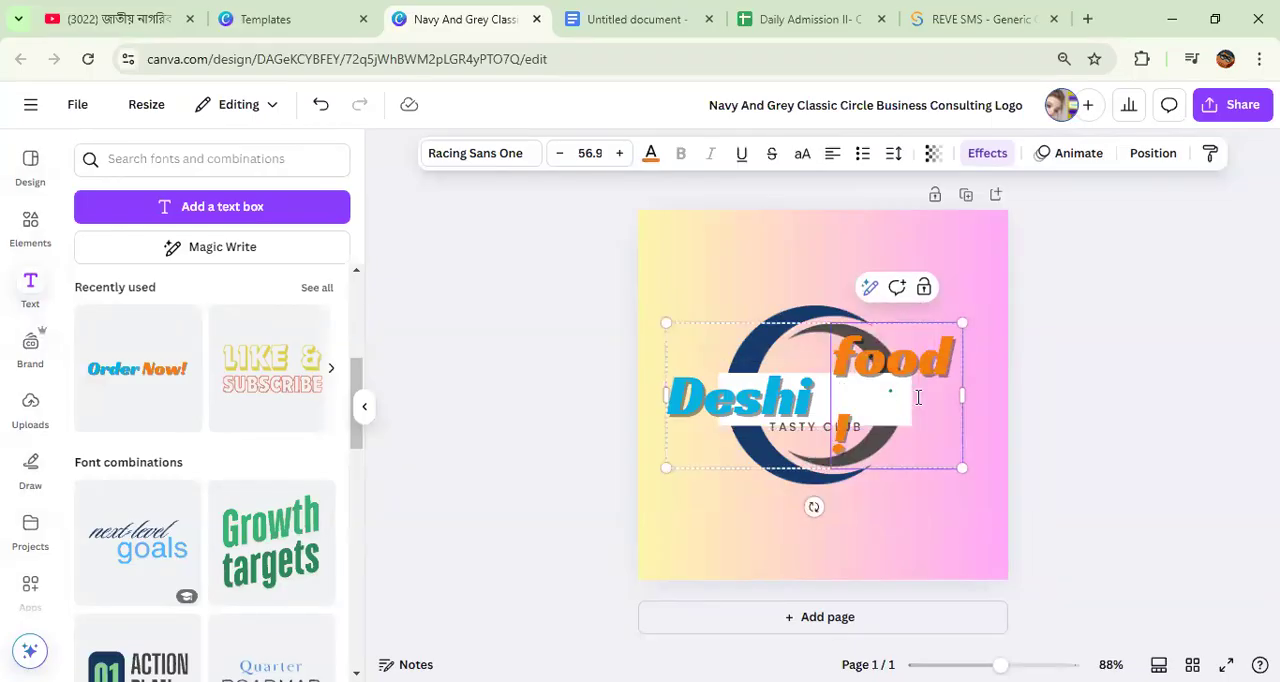
key("BackSpace")
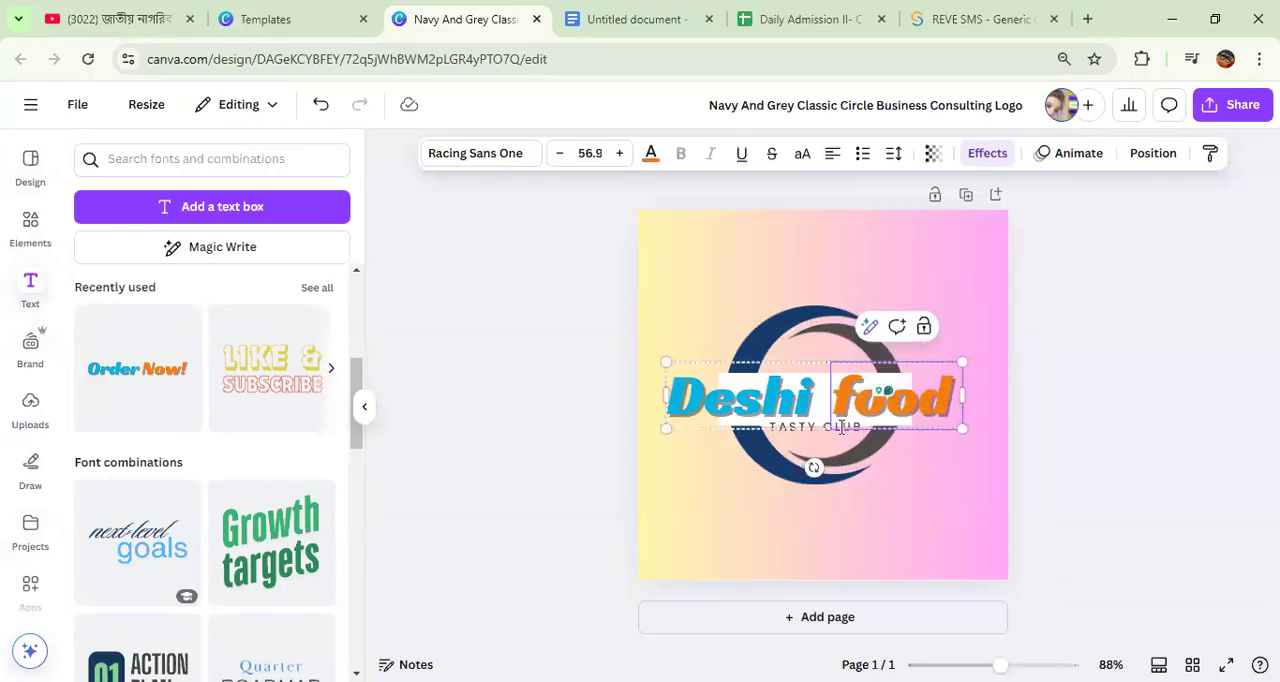
Step: Scale the Deshi food text group down to size 35.8 and centre it on the white rectangle
left_click_drag(667, 362, 777, 402)
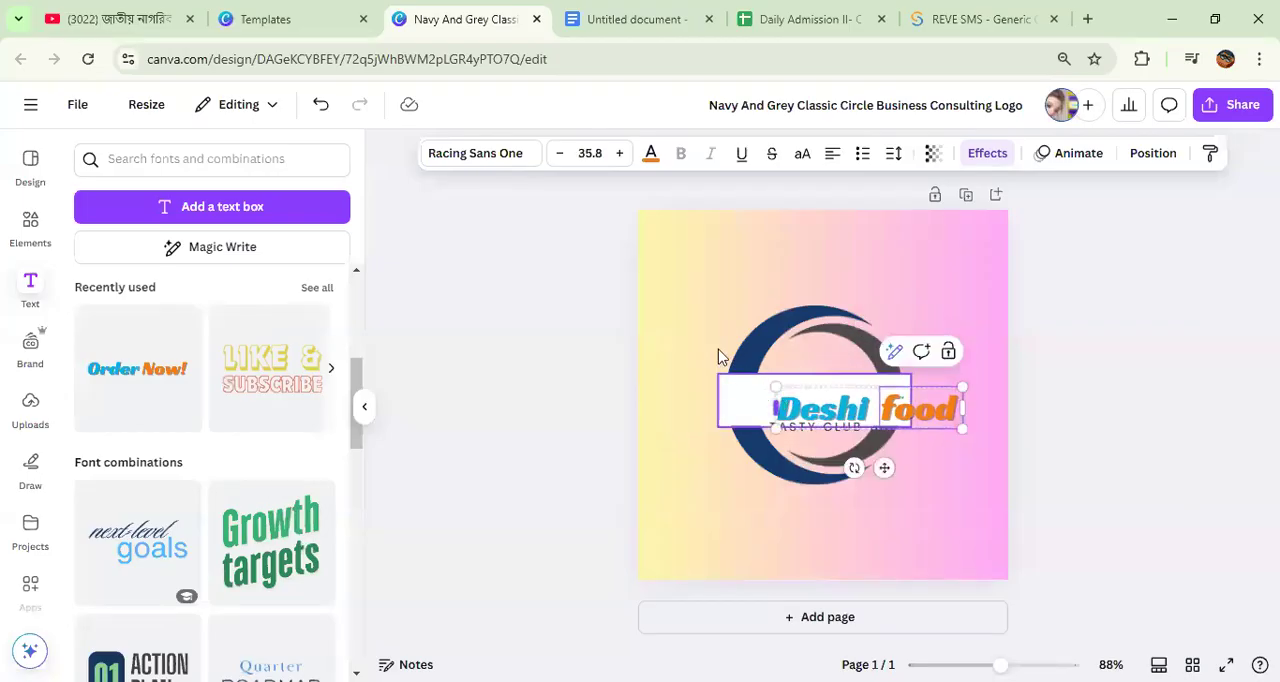
left_click(959, 419)
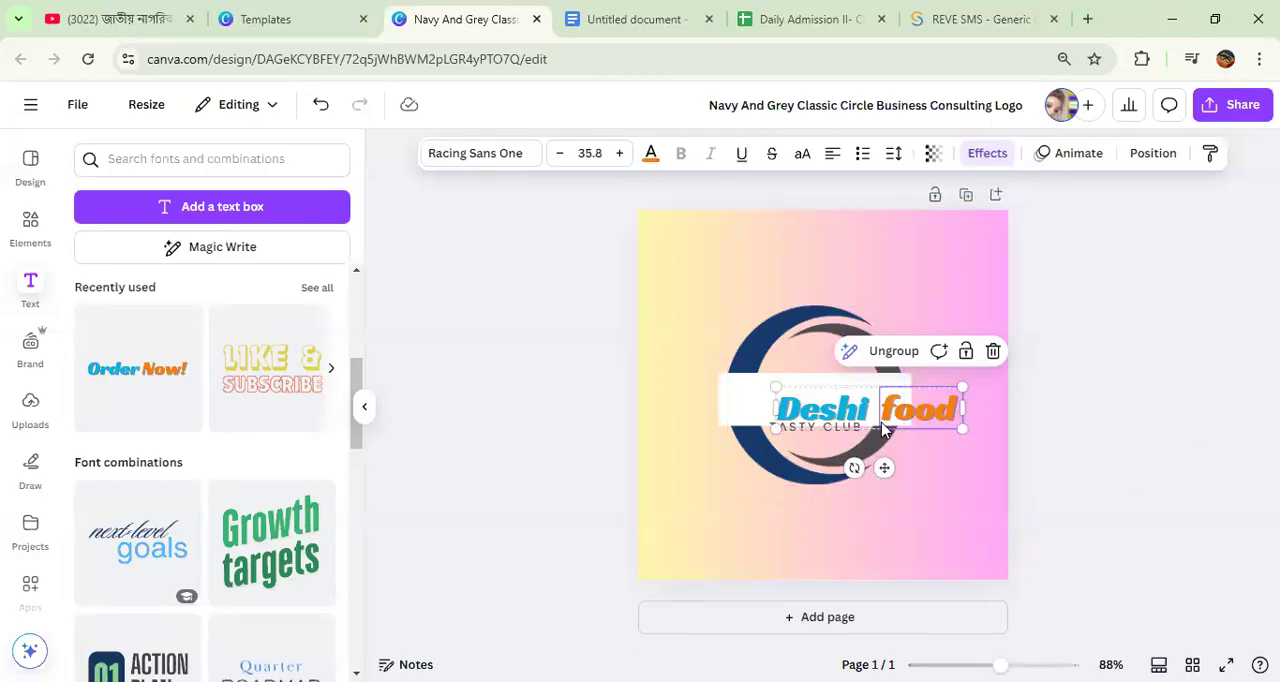
left_click_drag(884, 467, 841, 453)
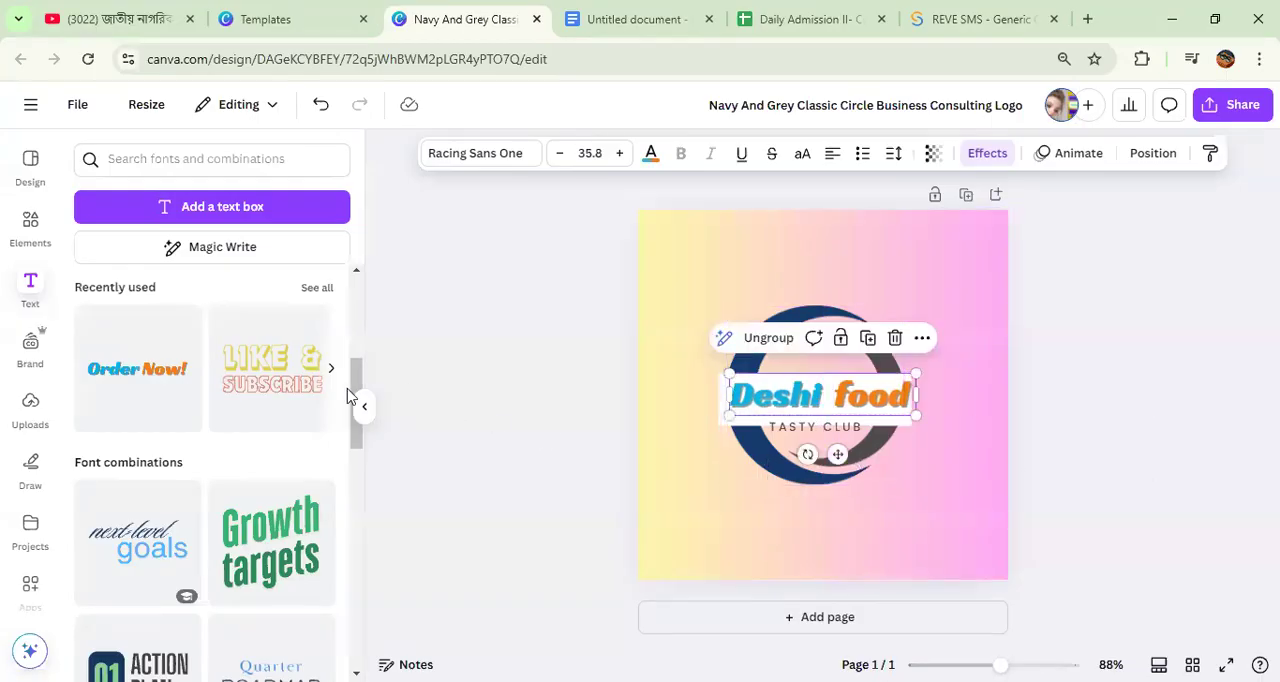
Step: Browse the font combinations for other text designs that could suit the logo
scroll(126, 457, "down", 5)
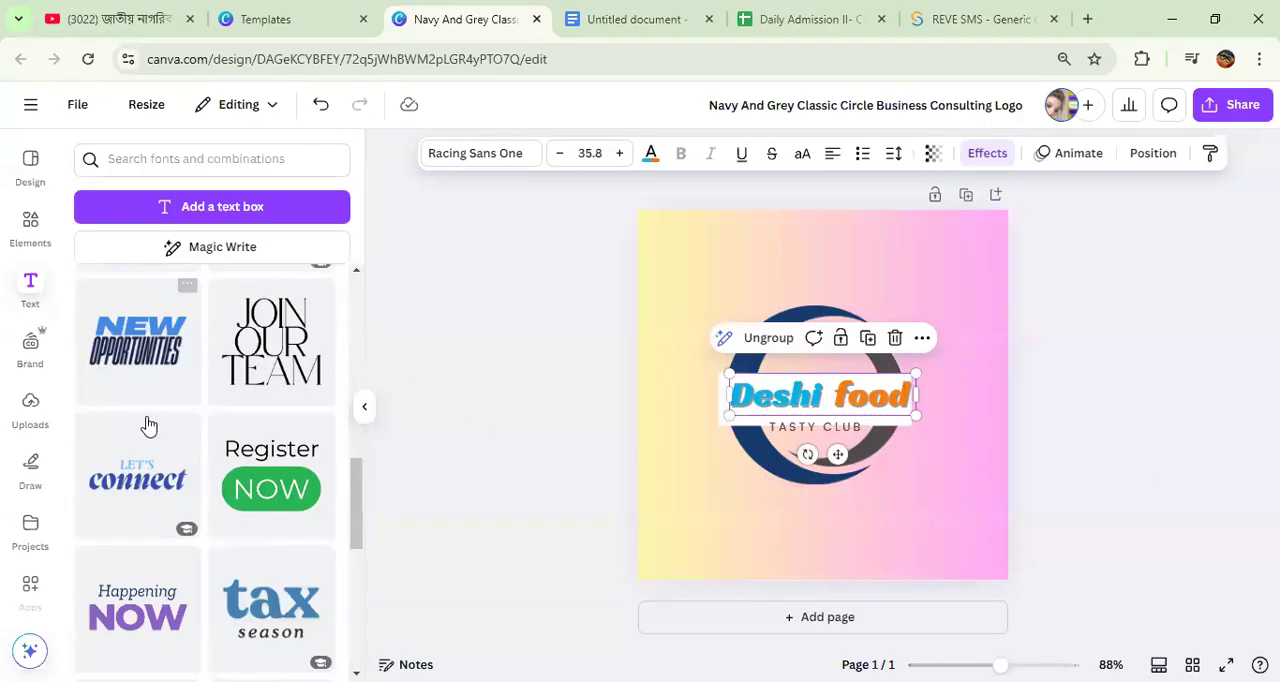
scroll(166, 432, "down", 12)
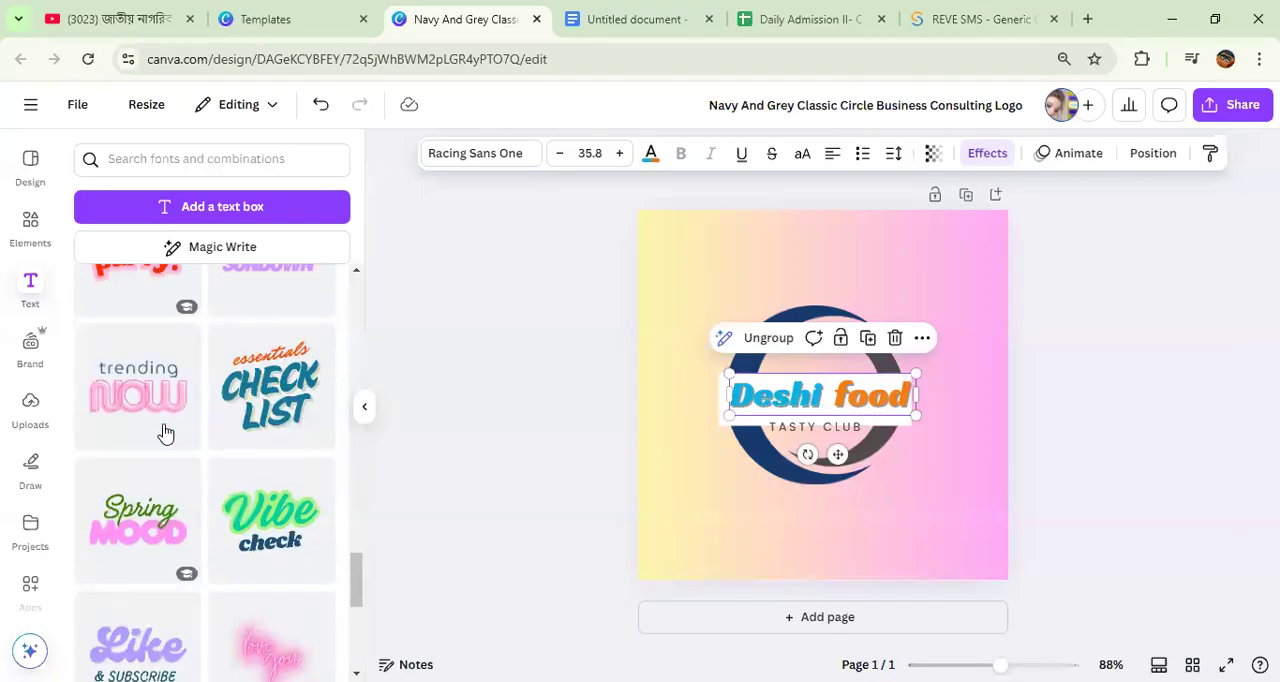
scroll(220, 450, "down", 1)
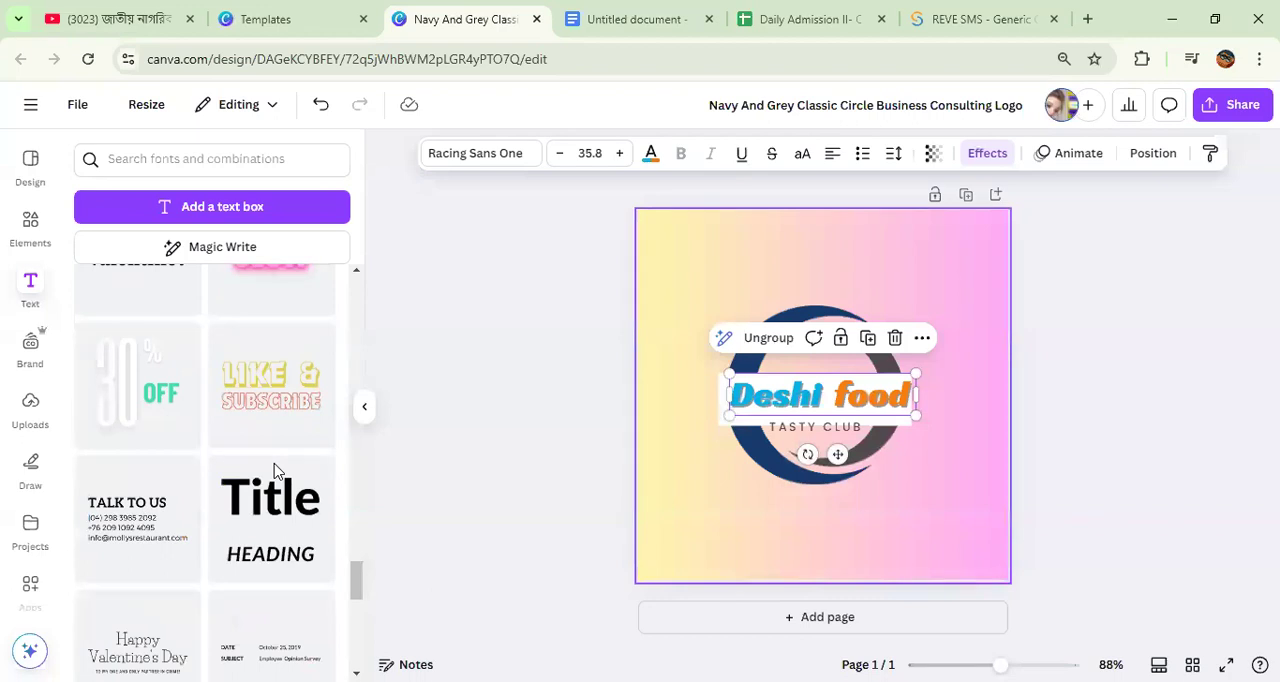
scroll(276, 470, "down", 8)
scroll(244, 484, "down", 6)
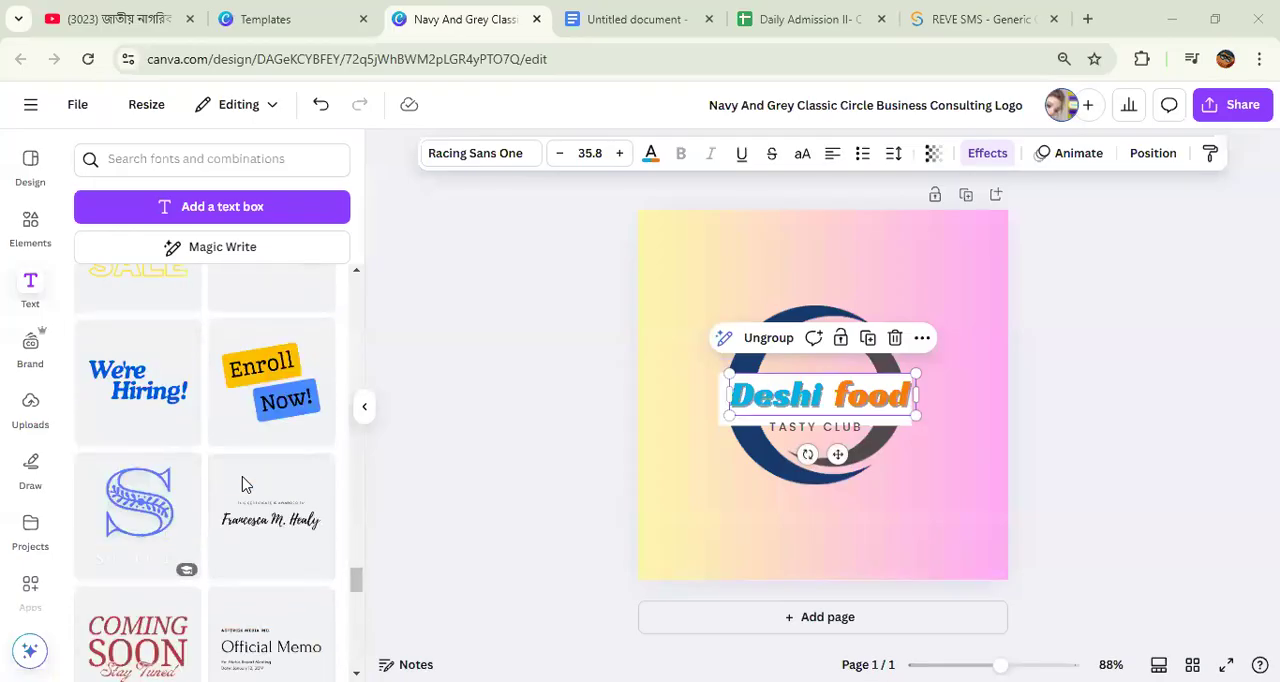
scroll(244, 484, "down", 8)
scroll(243, 483, "down", 5)
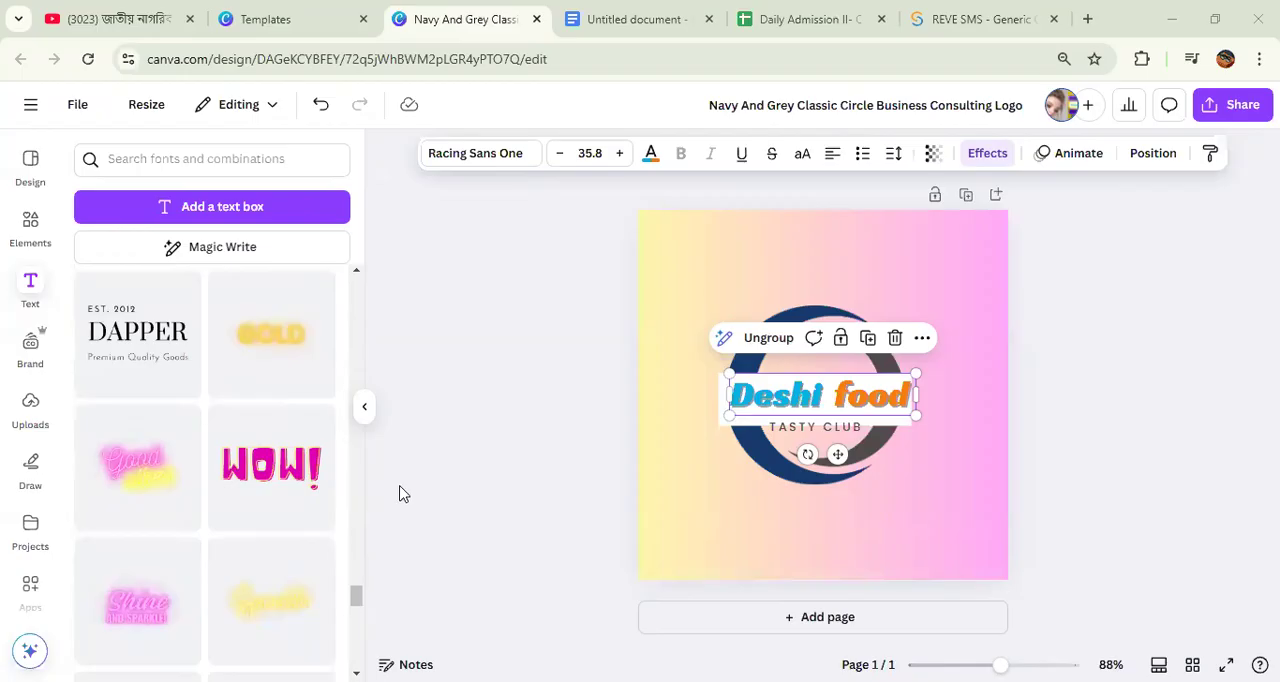
scroll(271, 486, "down", 3)
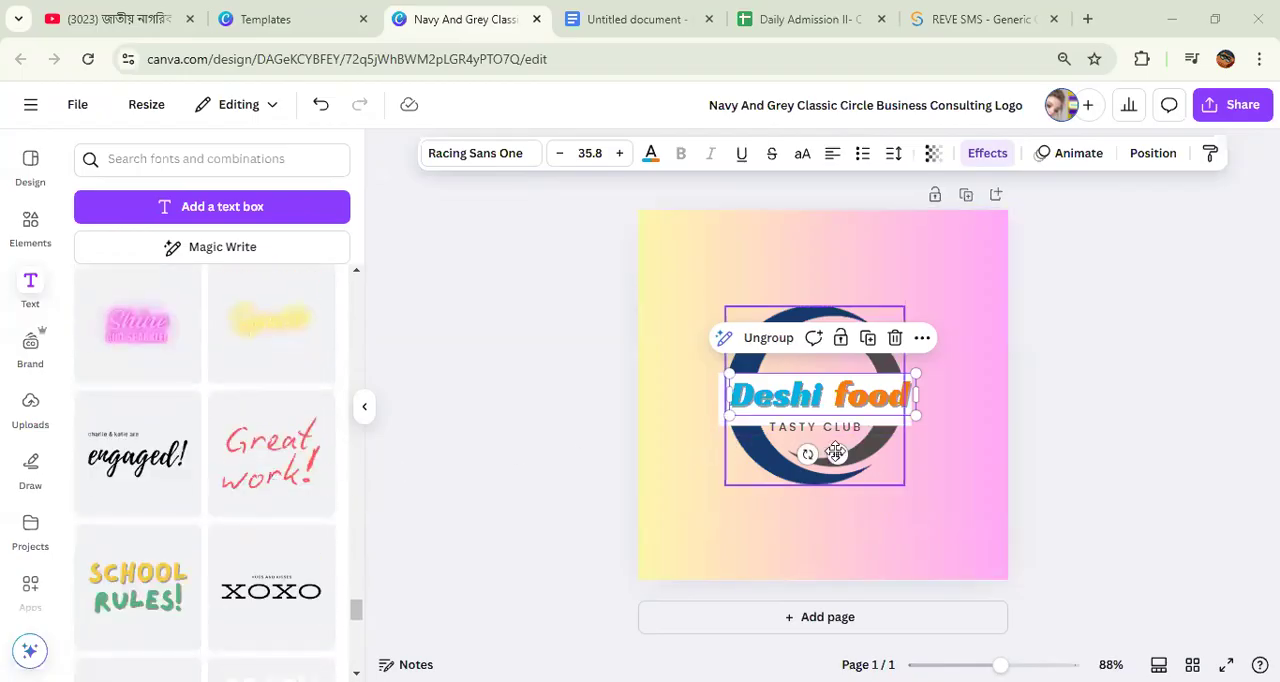
Step: Shrink the Deshi food text to size 29.4 above the circle and reduce the white rectangle to fit inside the ring
left_click_drag(731, 372, 770, 268)
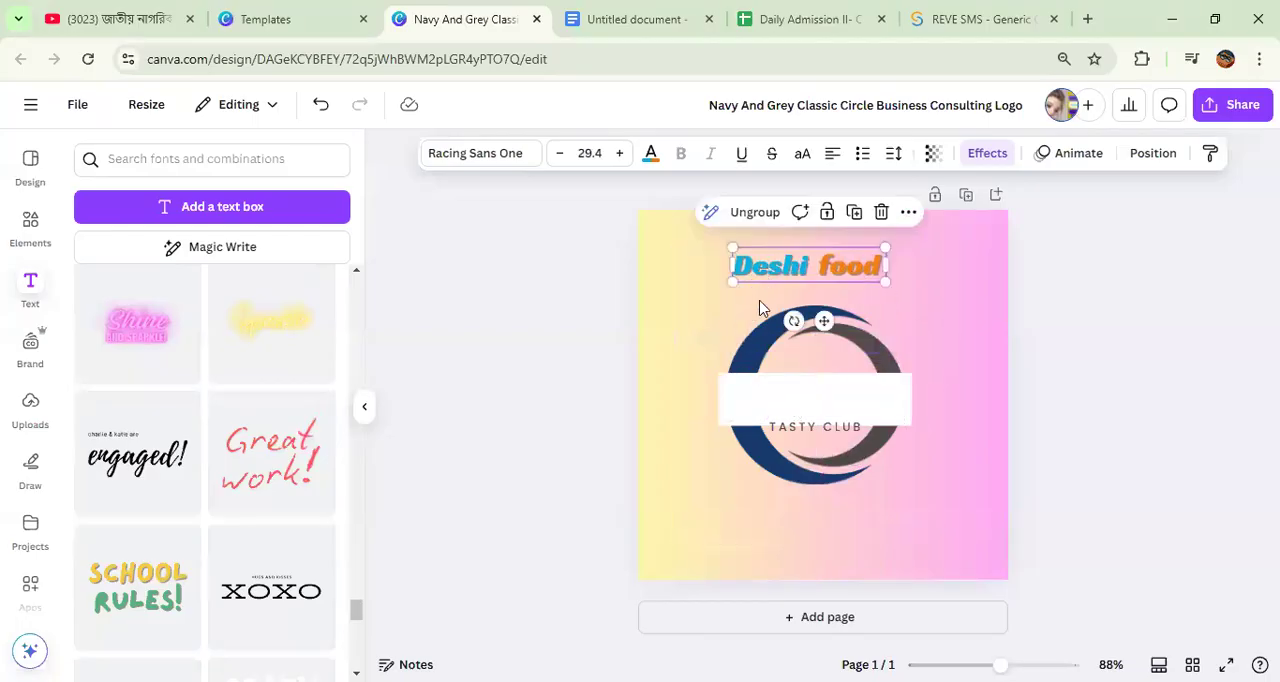
left_click_drag(786, 409, 757, 387)
left_click_drag(824, 410, 763, 383)
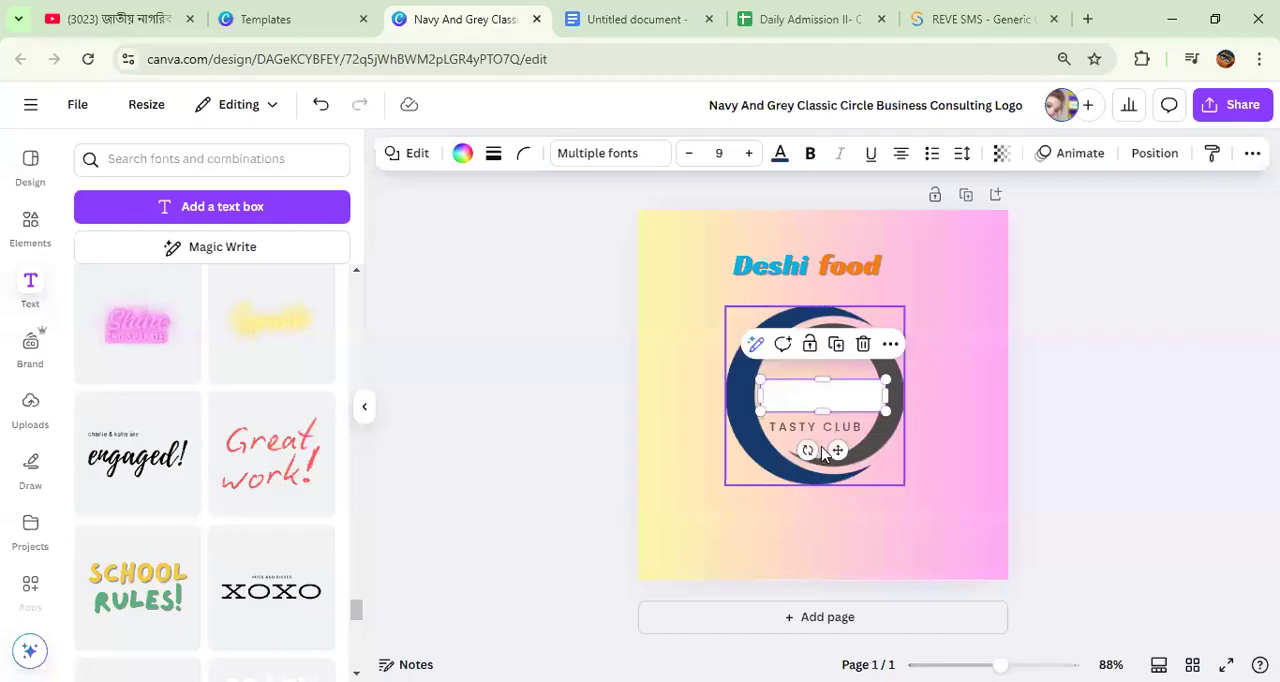
Step: Move the Deshi food text onto the white rectangle inside the ring and scale it down to size 24.2
left_click_drag(834, 448, 825, 441)
left_click(808, 270)
left_click_drag(808, 270, 823, 440)
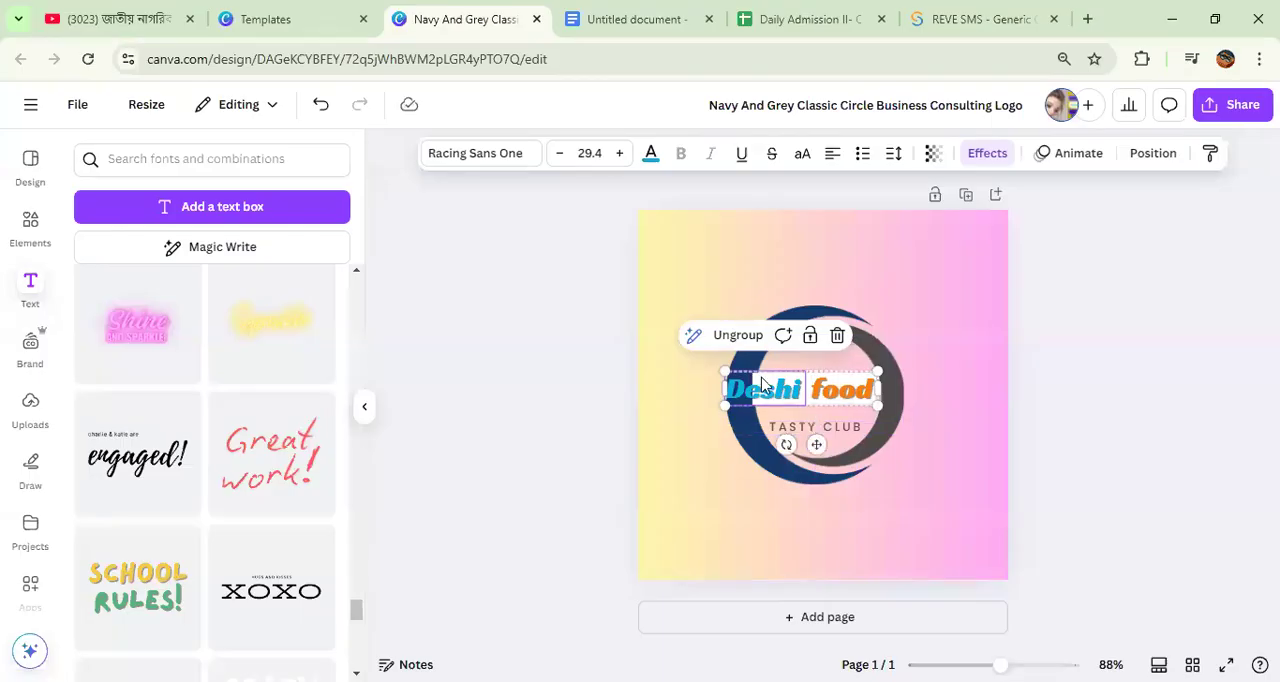
left_click_drag(725, 374, 748, 388)
Step: Shift the TASTY CLUB tagline slightly up and to the right beneath the Deshi food text
left_click(849, 449)
left_click(834, 427)
mouse_move(834, 464)
left_mouse_down()
mouse_move(837, 454)
mouse_move(843, 470)
left_mouse_up()
left_click(917, 471)
left_click(837, 452)
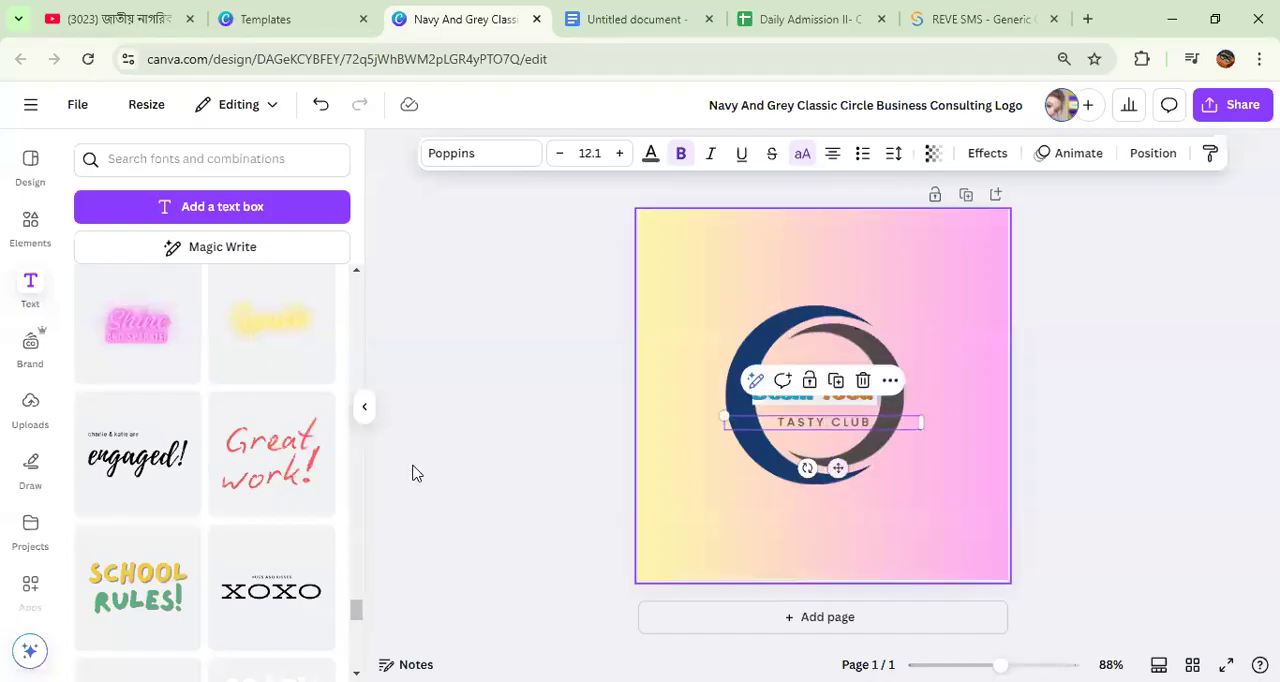
scroll(195, 441, "down", 3)
scroll(195, 441, "down", 3)
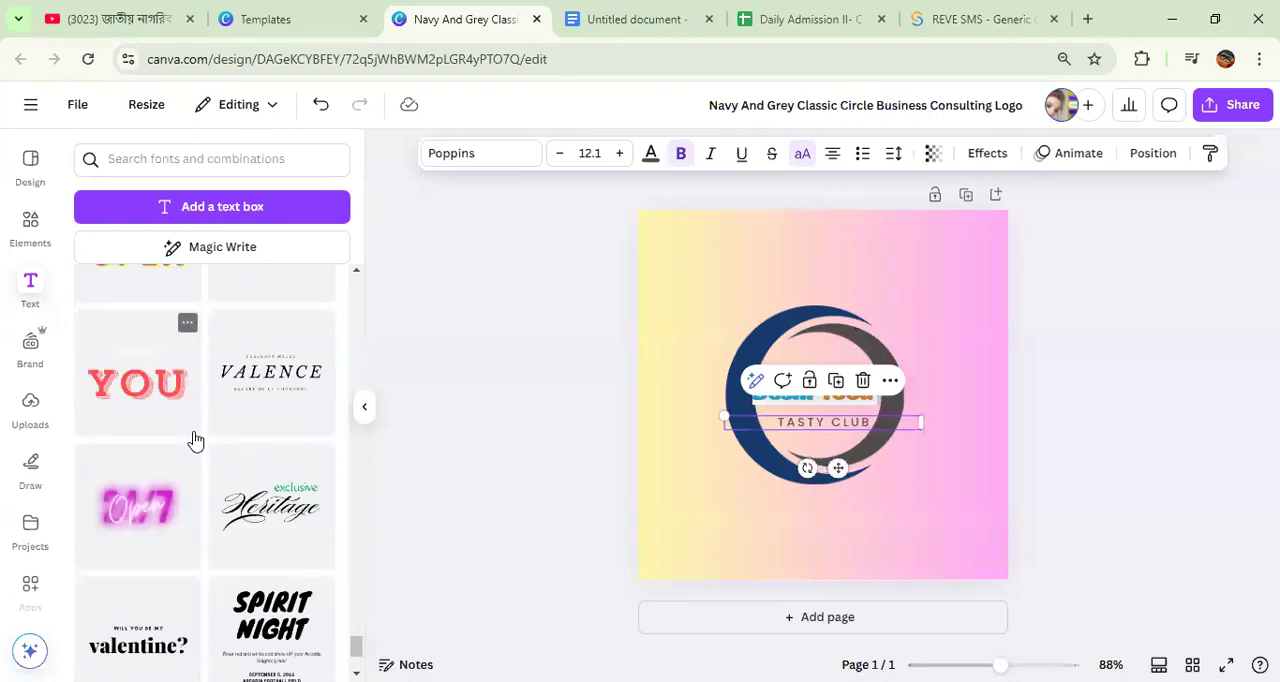
left_click(938, 479)
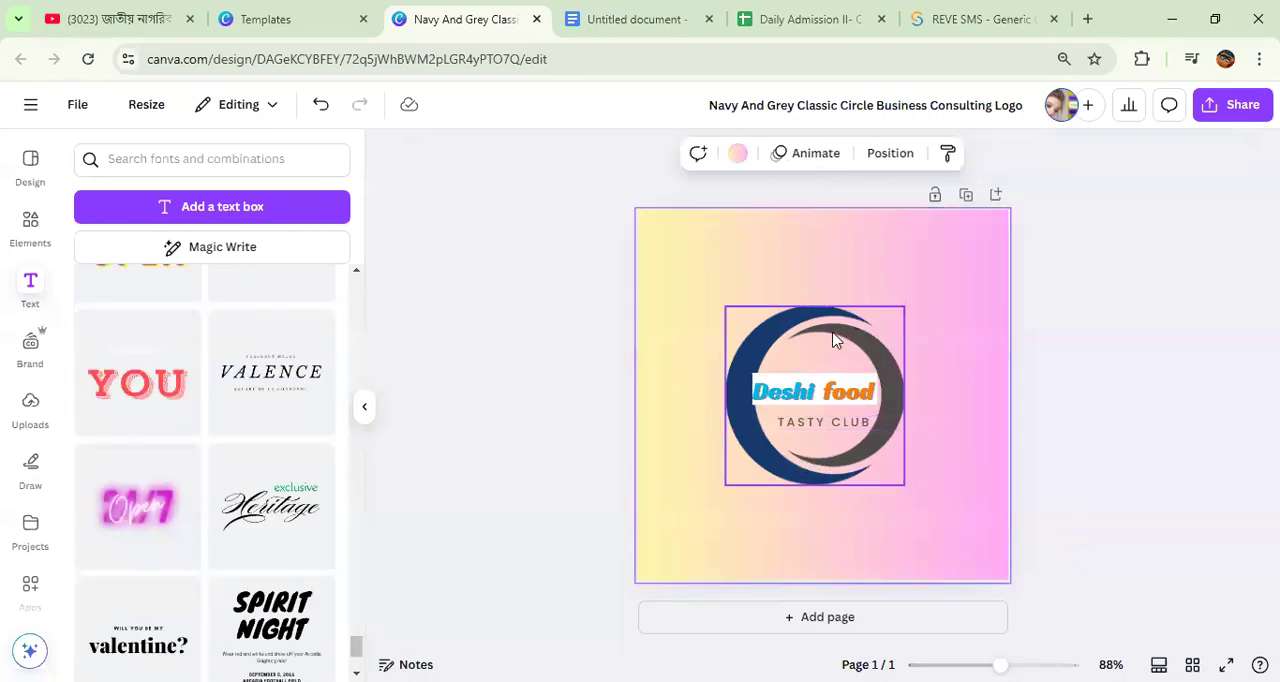
Step: Recolour the ring's navy arc coral red and flip the ring graphic so its thick arc faces right
left_click(836, 340)
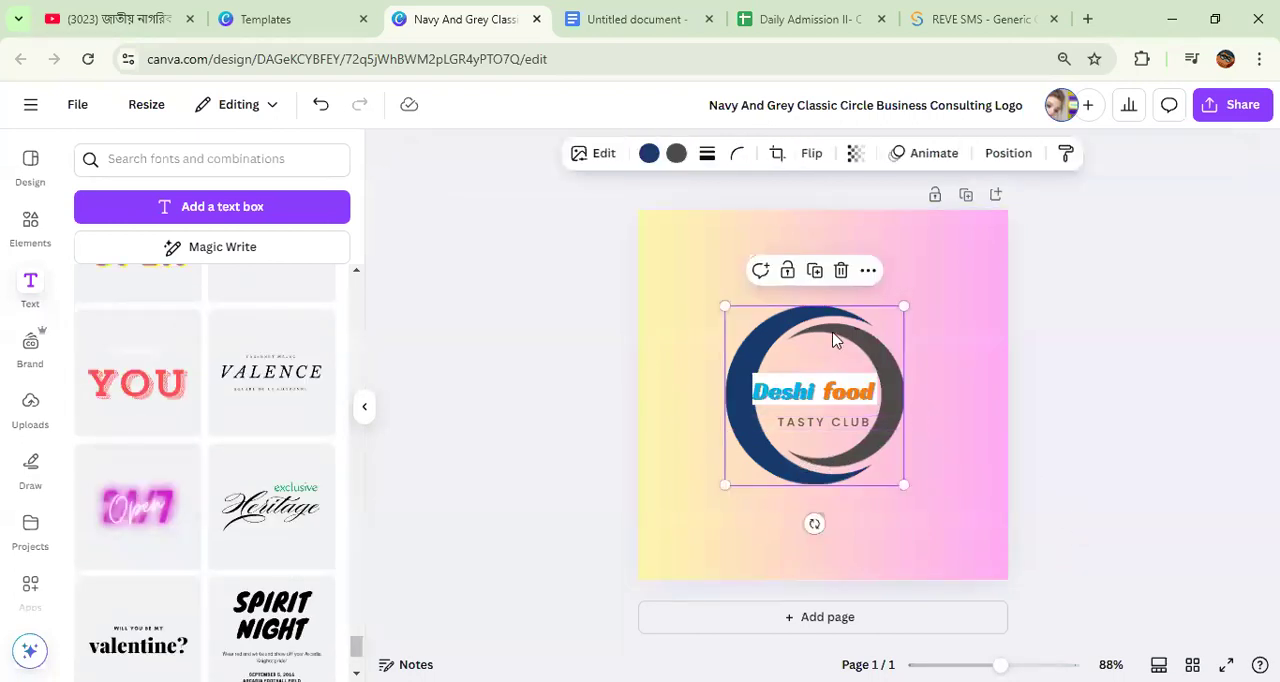
left_click(648, 155)
scroll(289, 466, "down", 1)
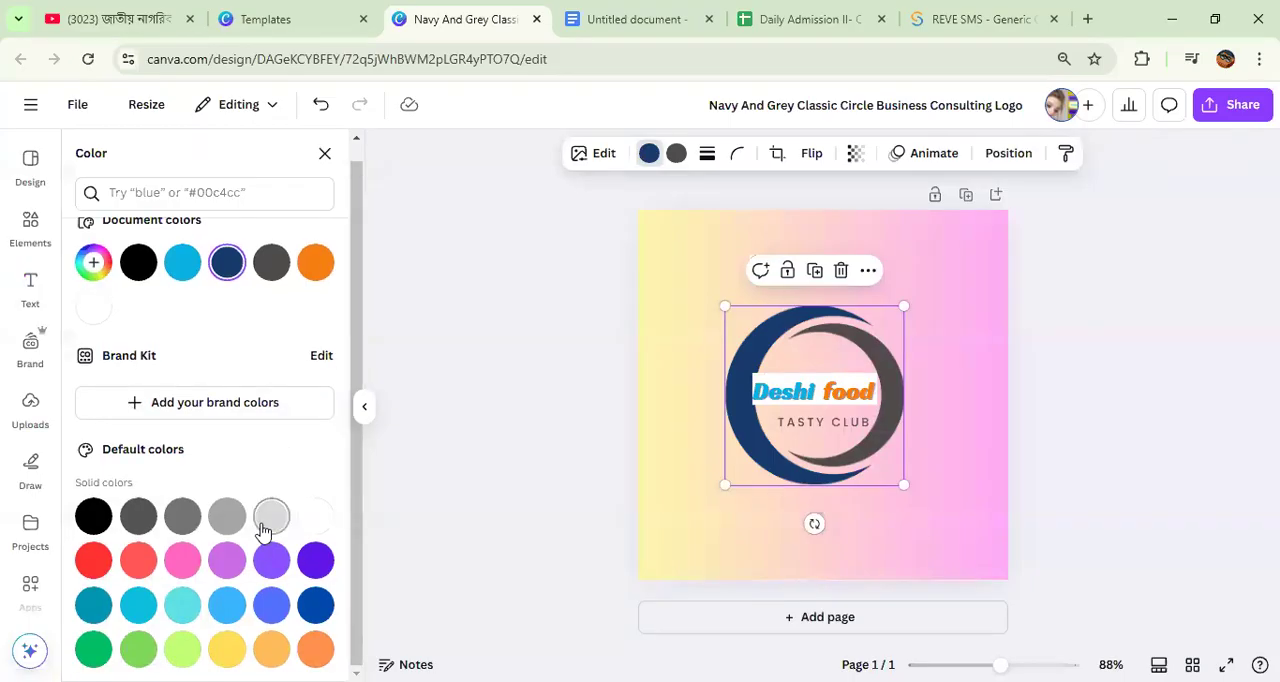
left_click(139, 561)
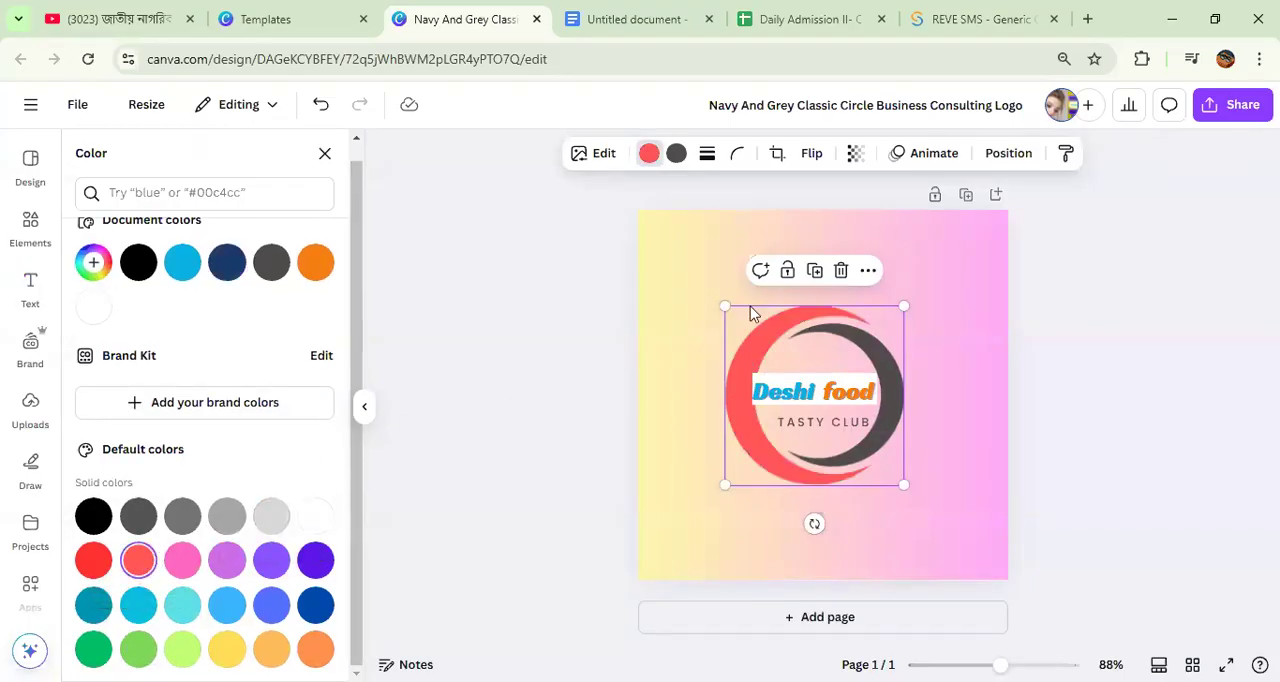
left_click(813, 160)
left_click(829, 198)
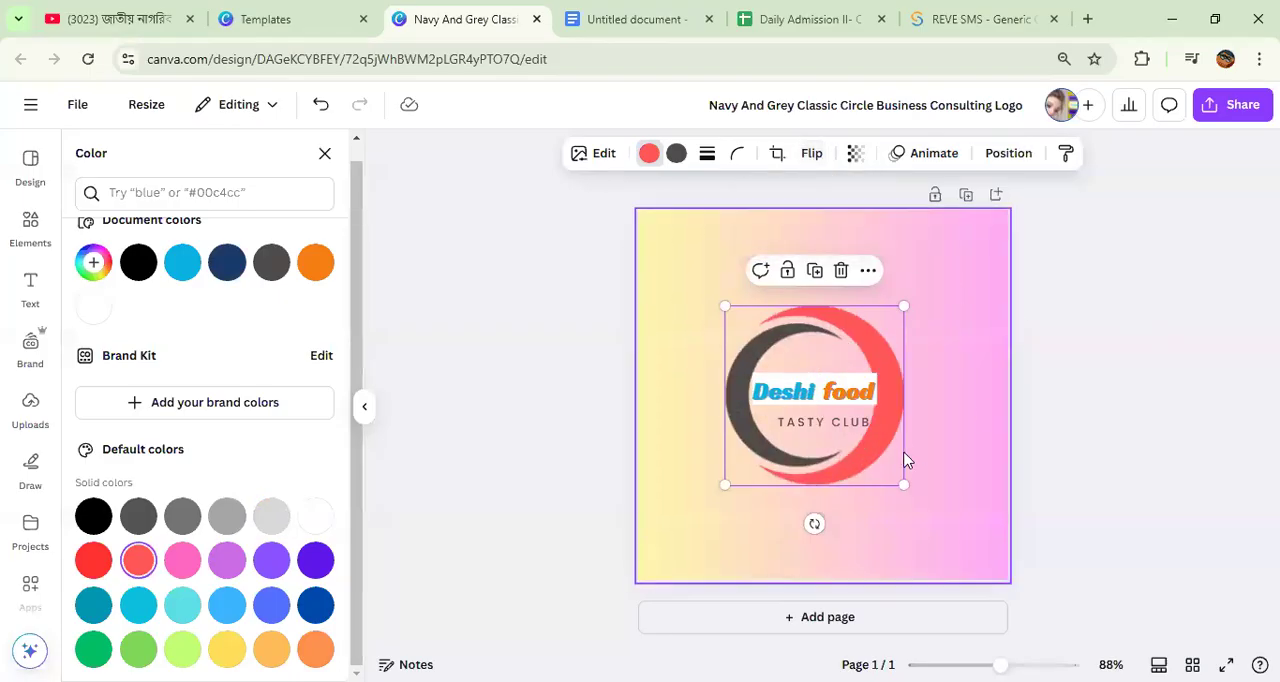
left_click(926, 379)
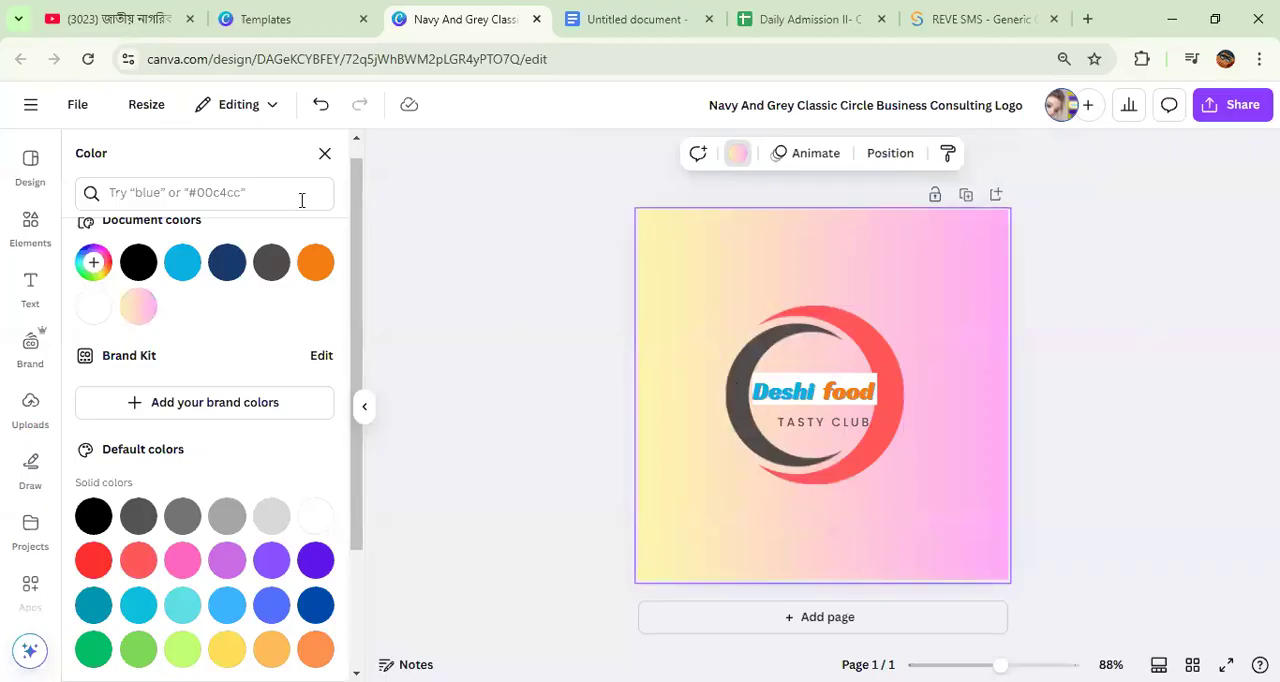
left_click(325, 157)
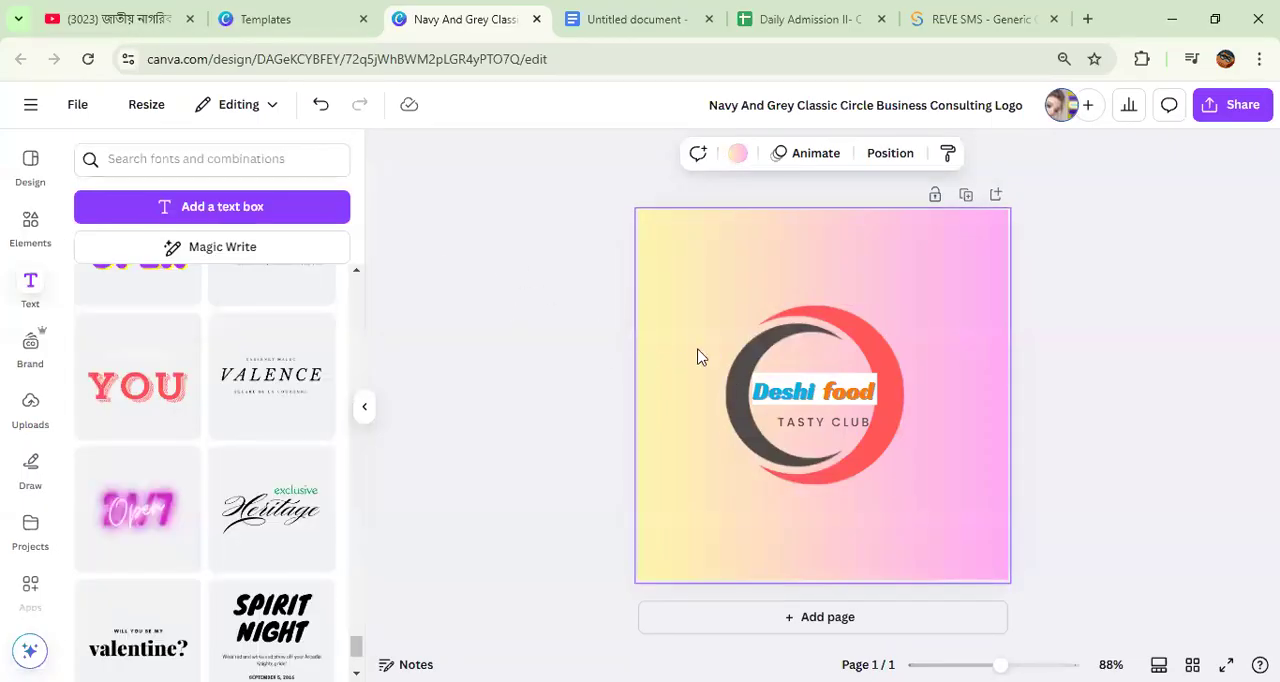
left_click(794, 396)
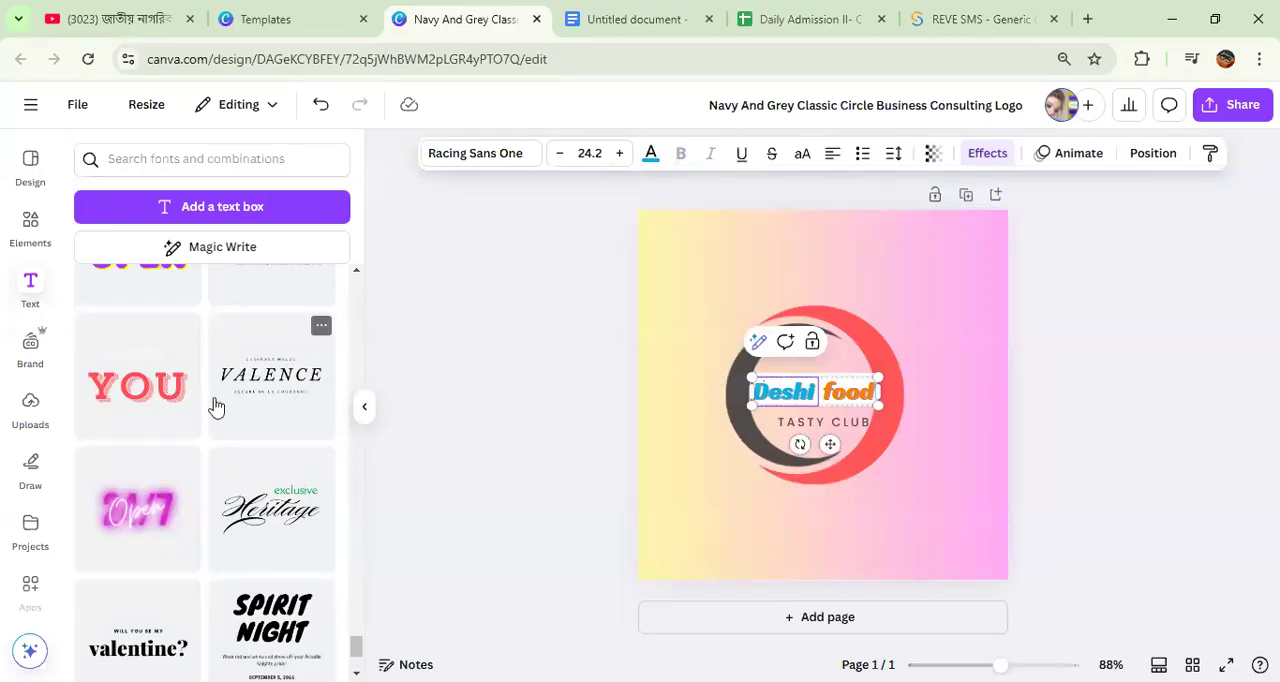
scroll(217, 405, "down", 2)
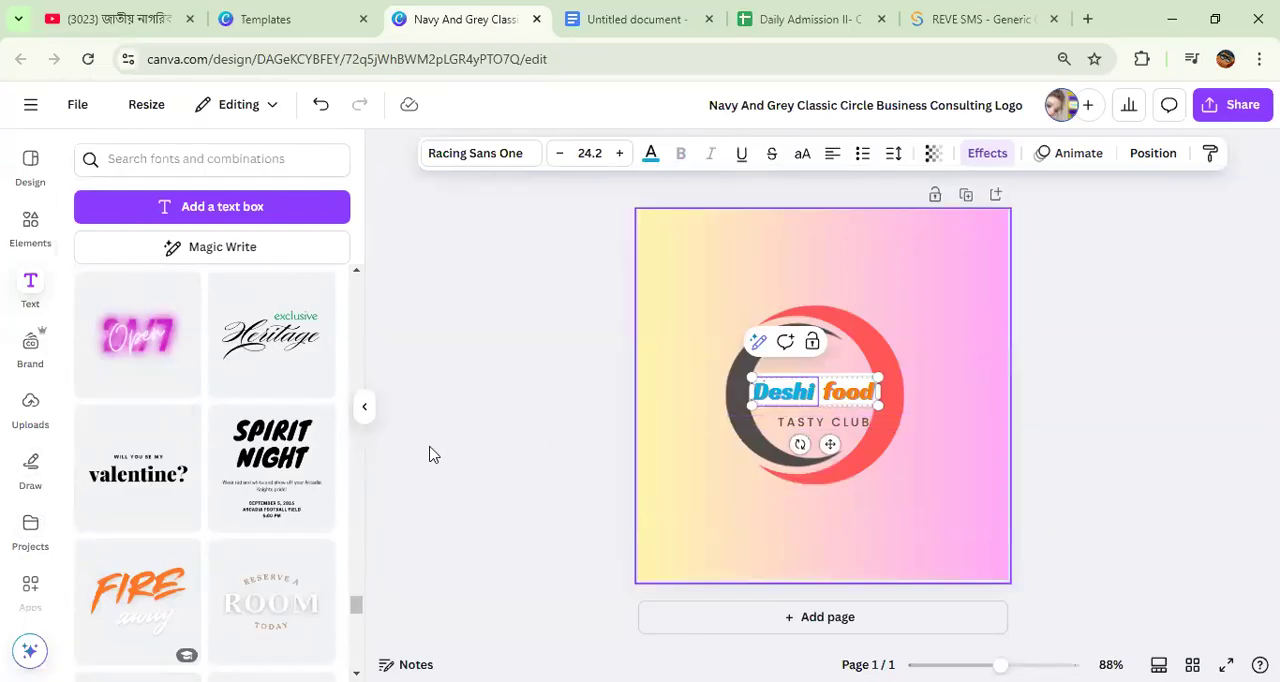
scroll(200, 472, "down", 2)
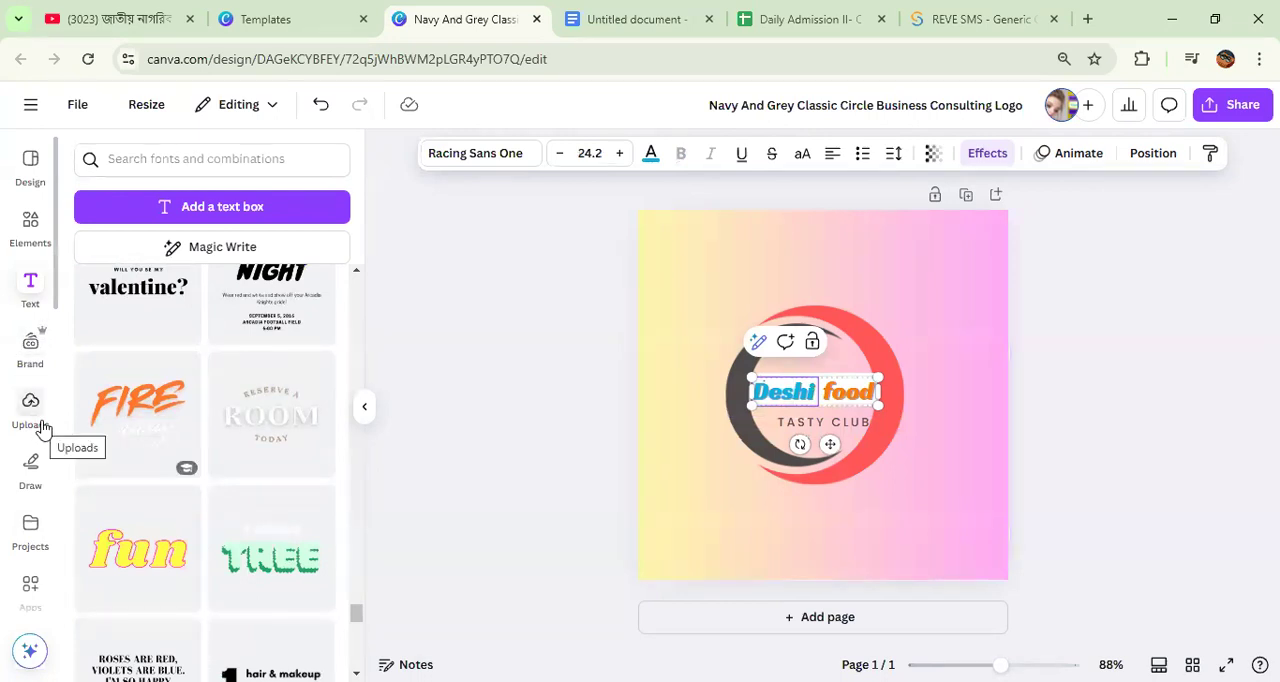
scroll(160, 394, "down", 5)
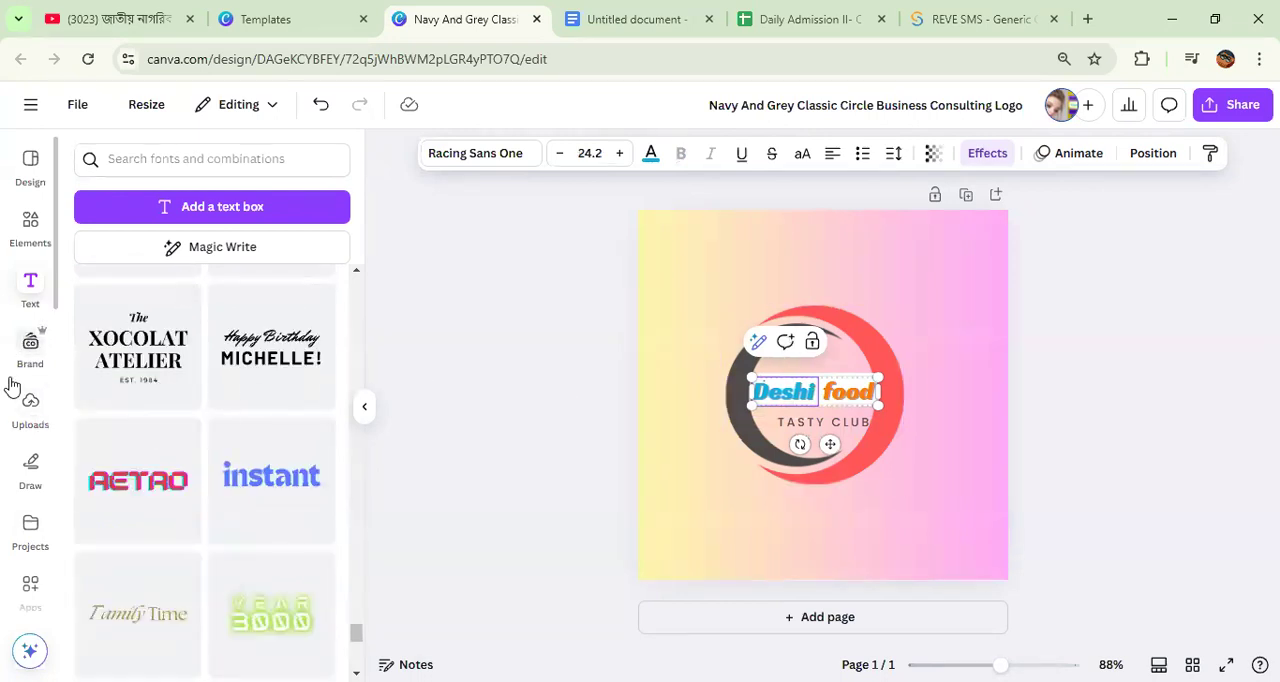
left_click(29, 408)
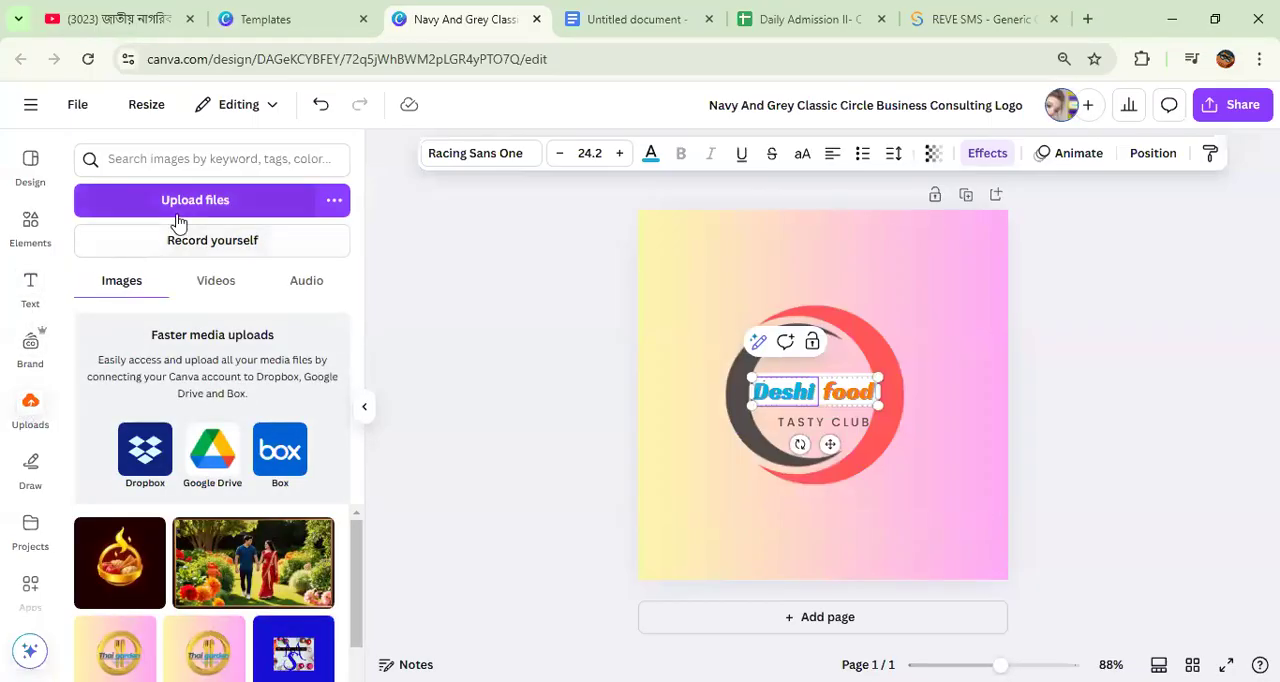
Step: Find the KebabLetters app and generate the word "Deshi" in kebab-style letters
scroll(24, 370, "down", 5)
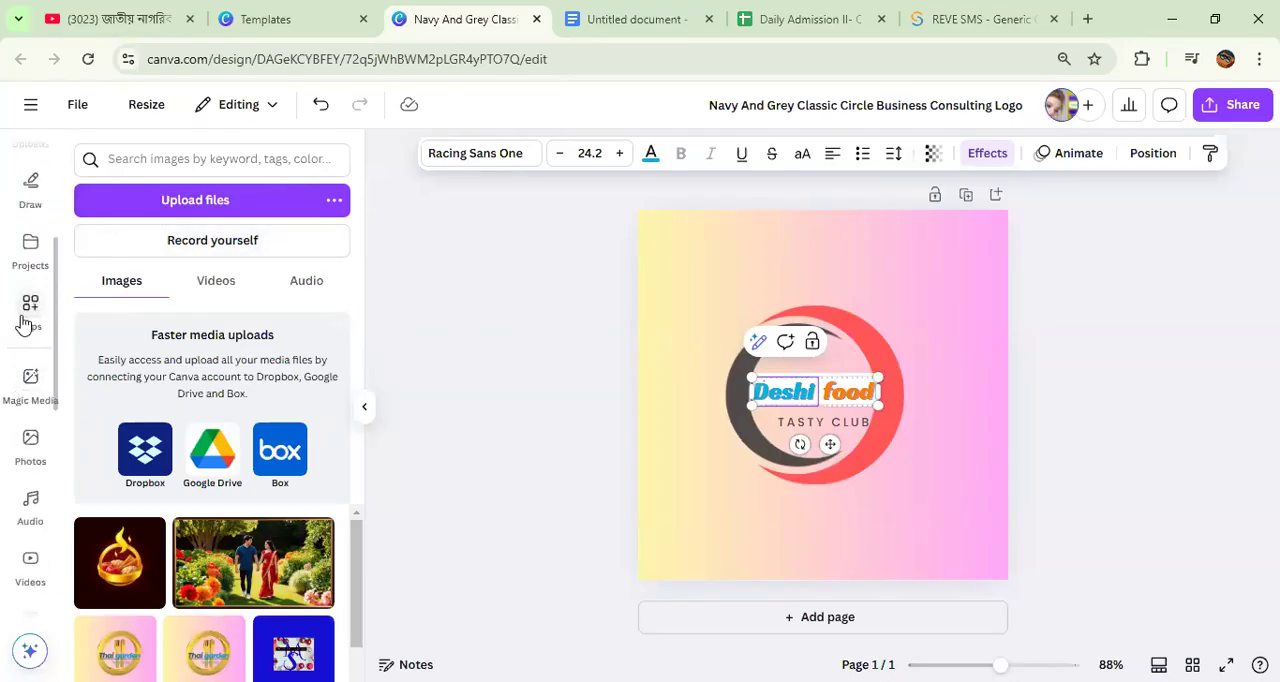
left_click(26, 318)
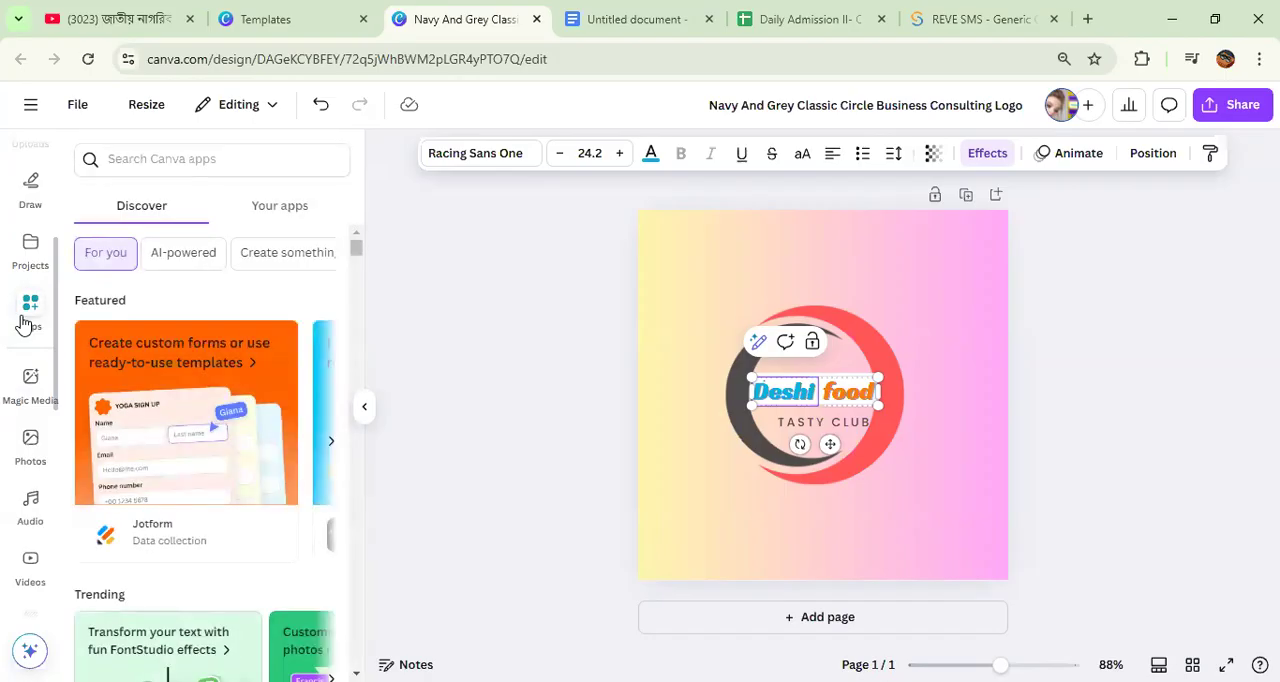
left_click(159, 160)
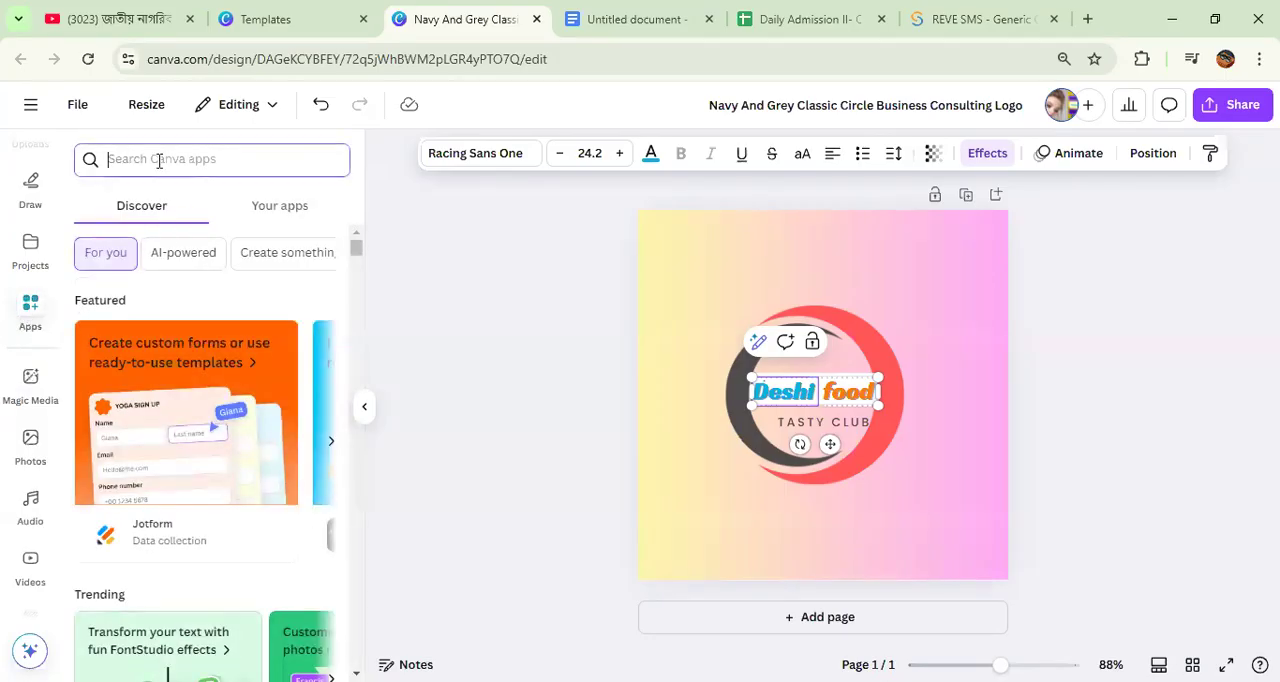
type("kebab")
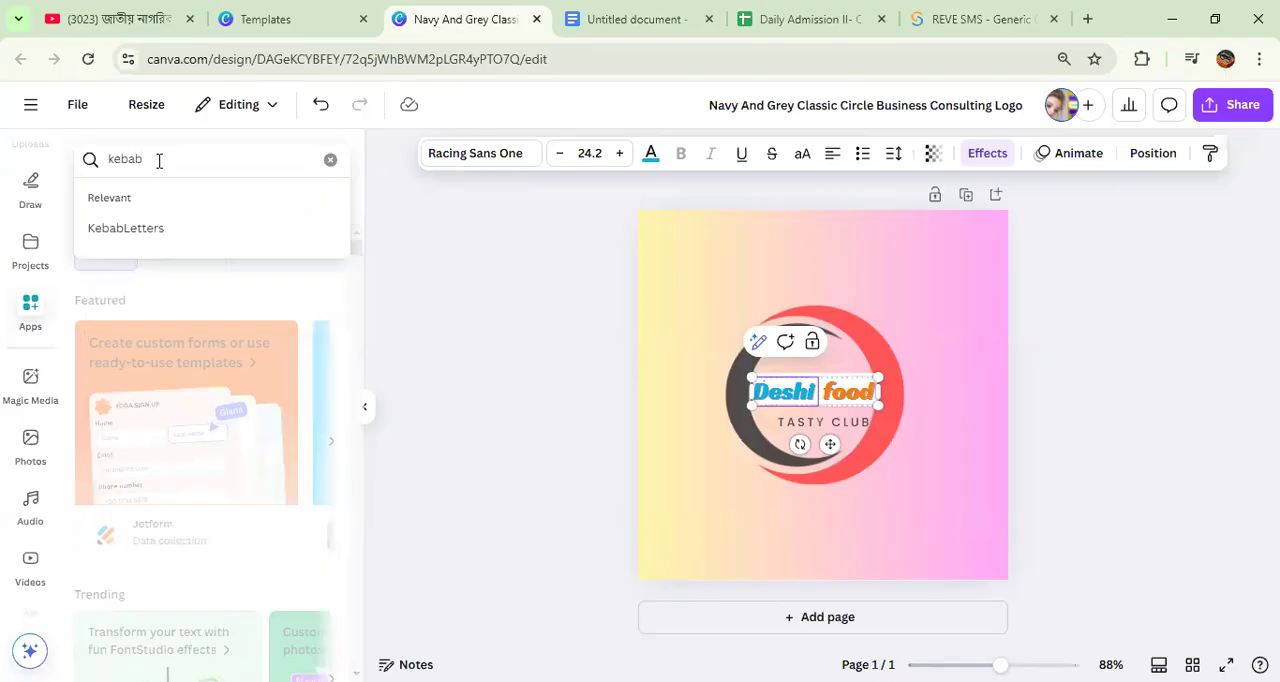
left_click(174, 229)
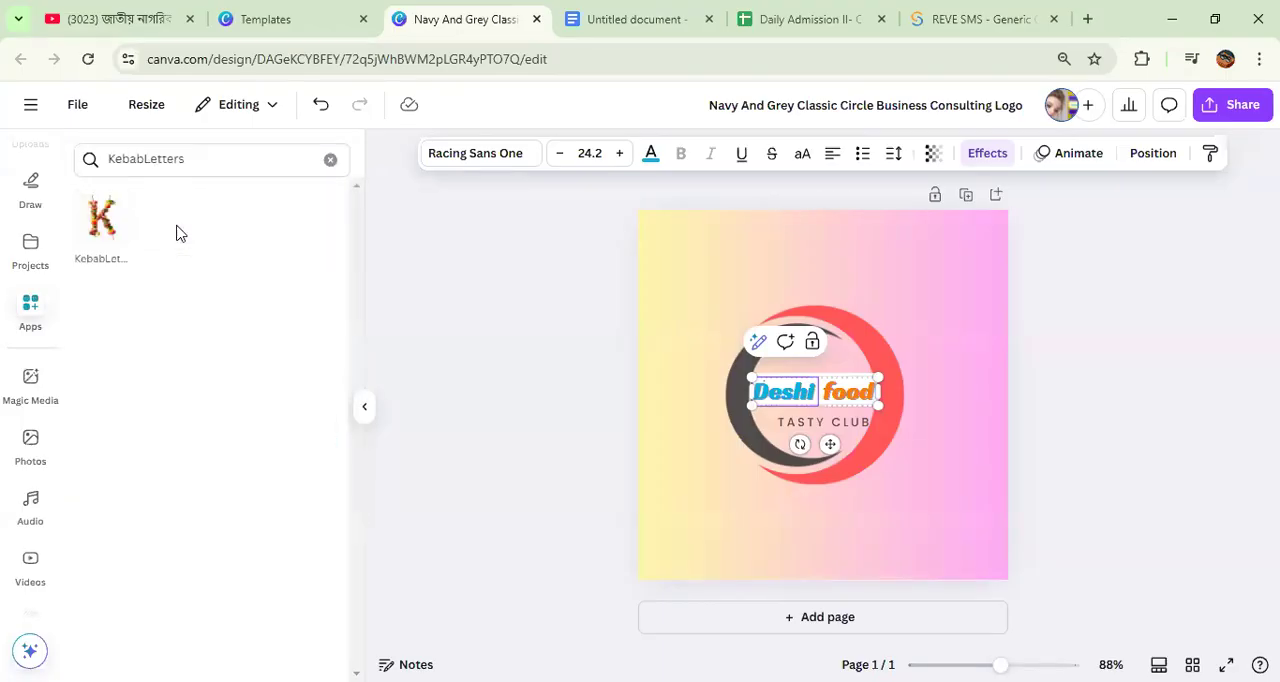
left_click(112, 226)
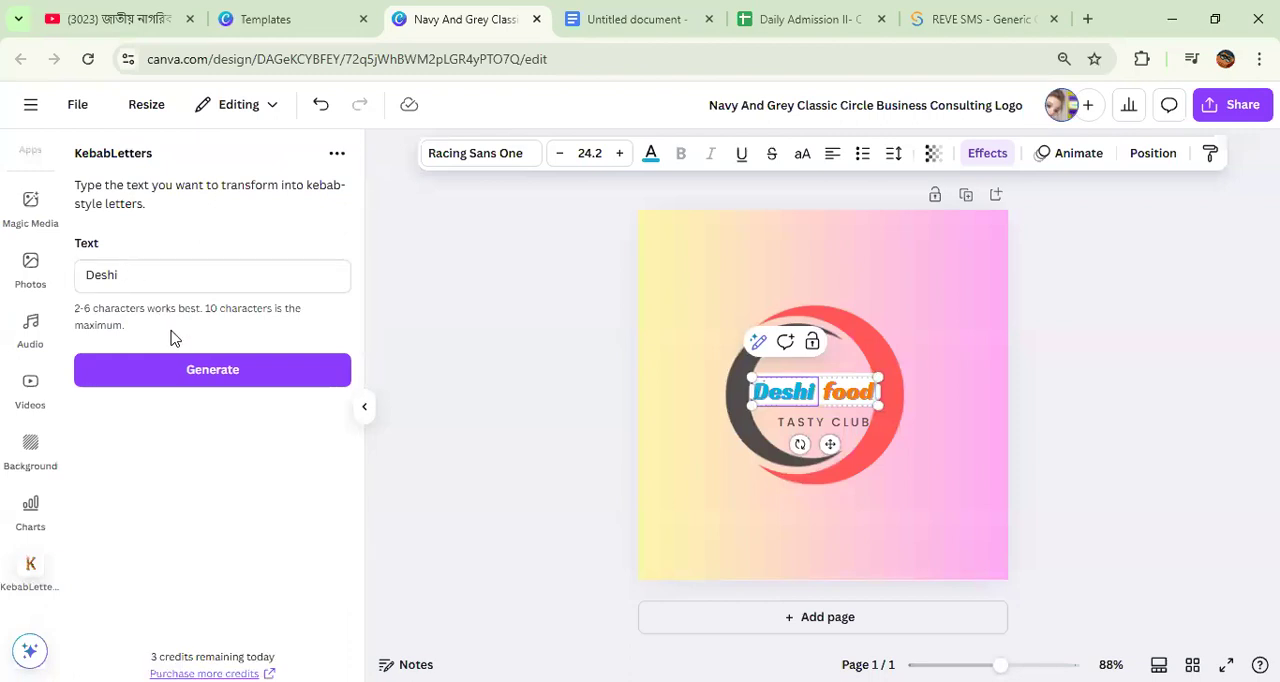
left_click(195, 372)
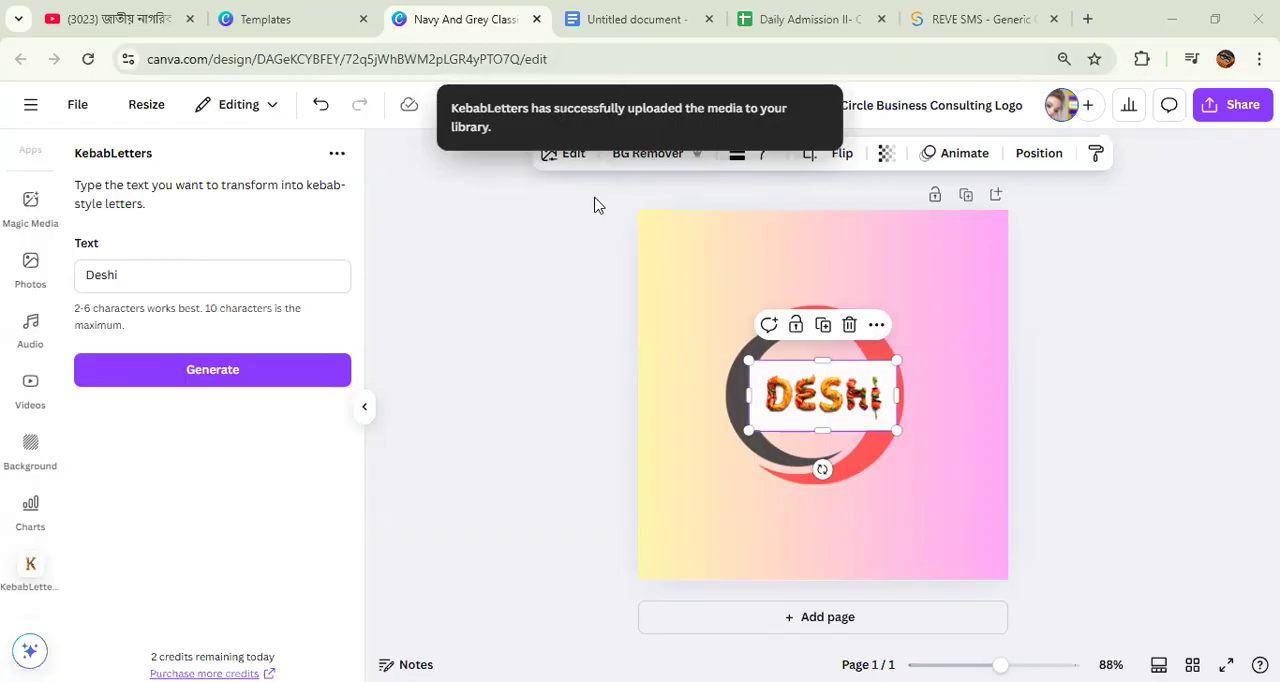
Step: Remove the background from the generated DESHI image and move it above the ring
left_click(588, 348)
left_click(800, 385)
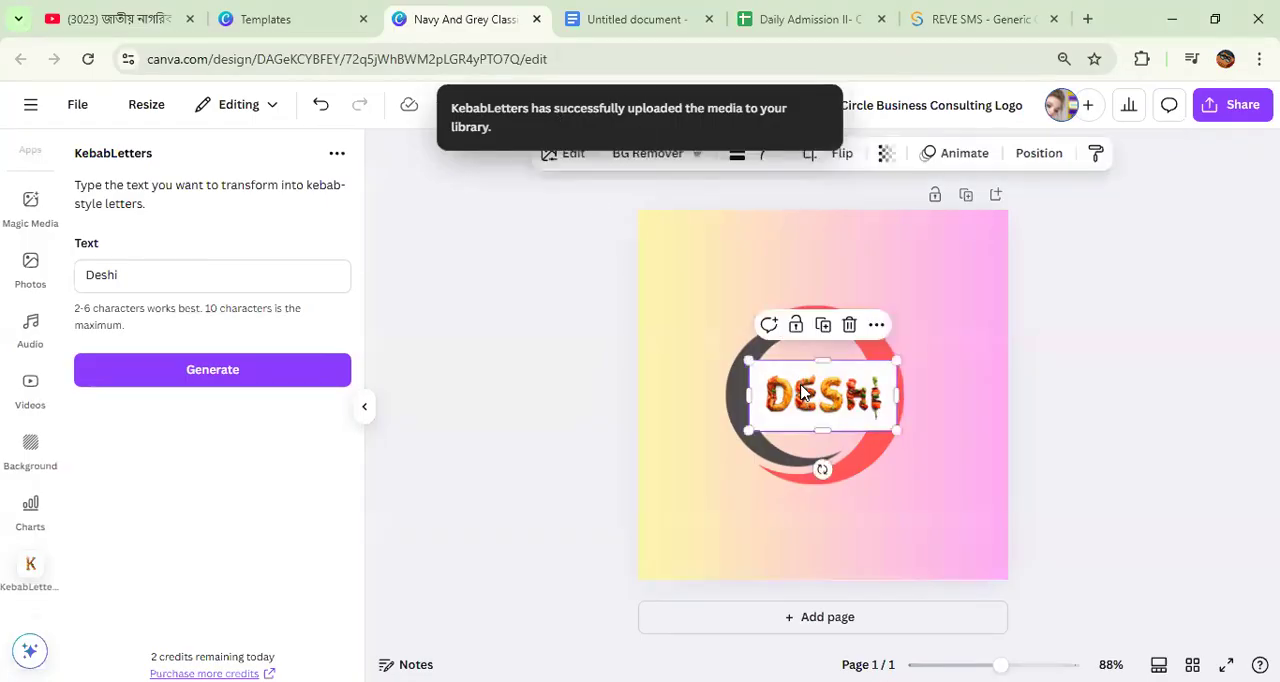
left_click(645, 157)
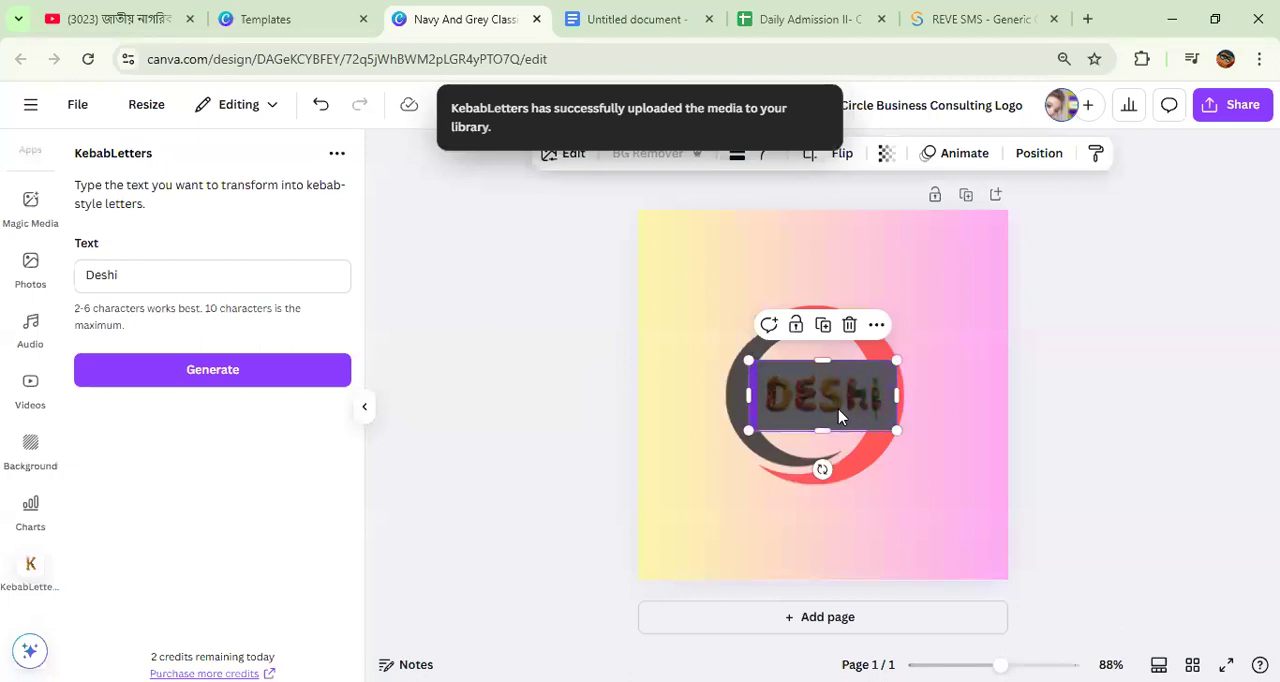
left_click_drag(838, 416, 763, 283)
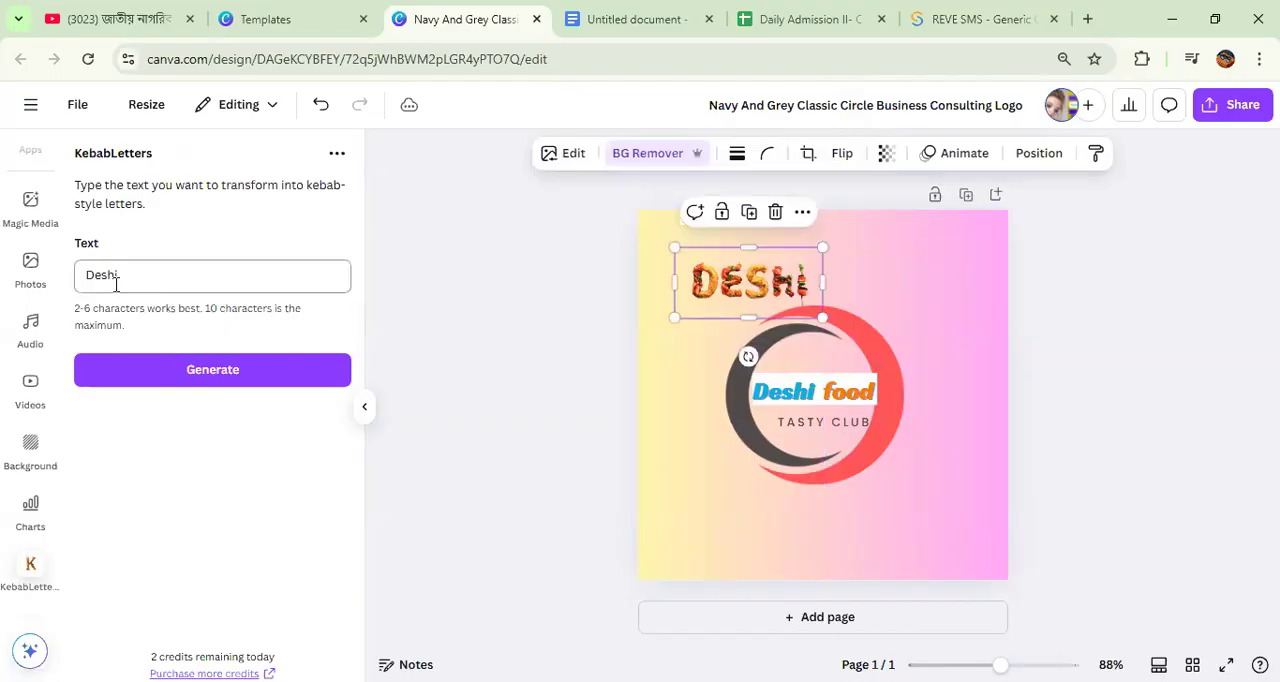
Step: Generate the word "food" in kebab-style letters with KebabLetters
left_click_drag(123, 270, 82, 270)
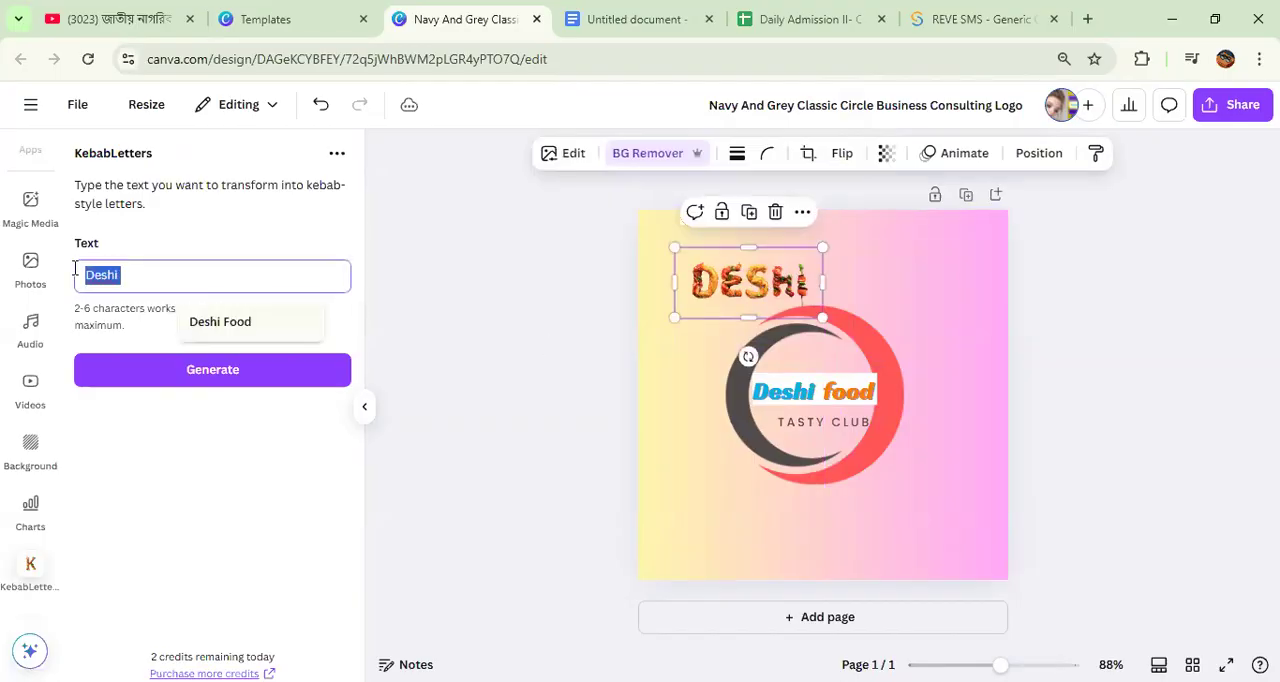
type("food")
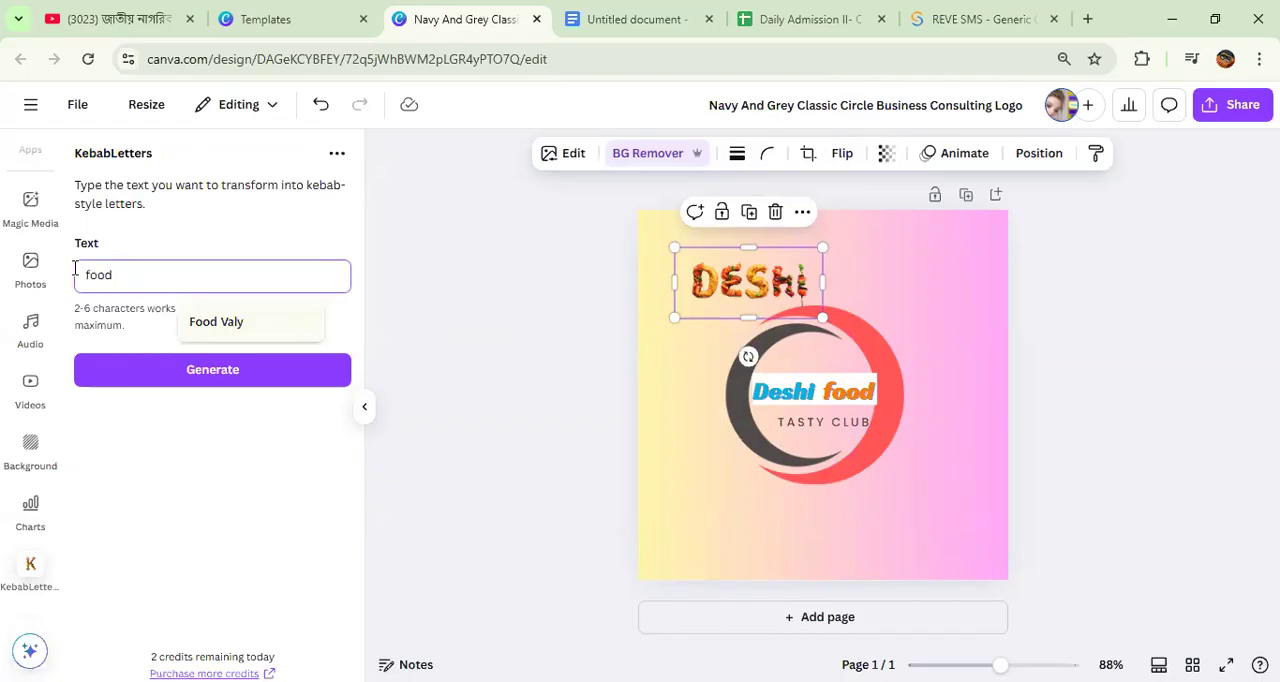
left_click(152, 367)
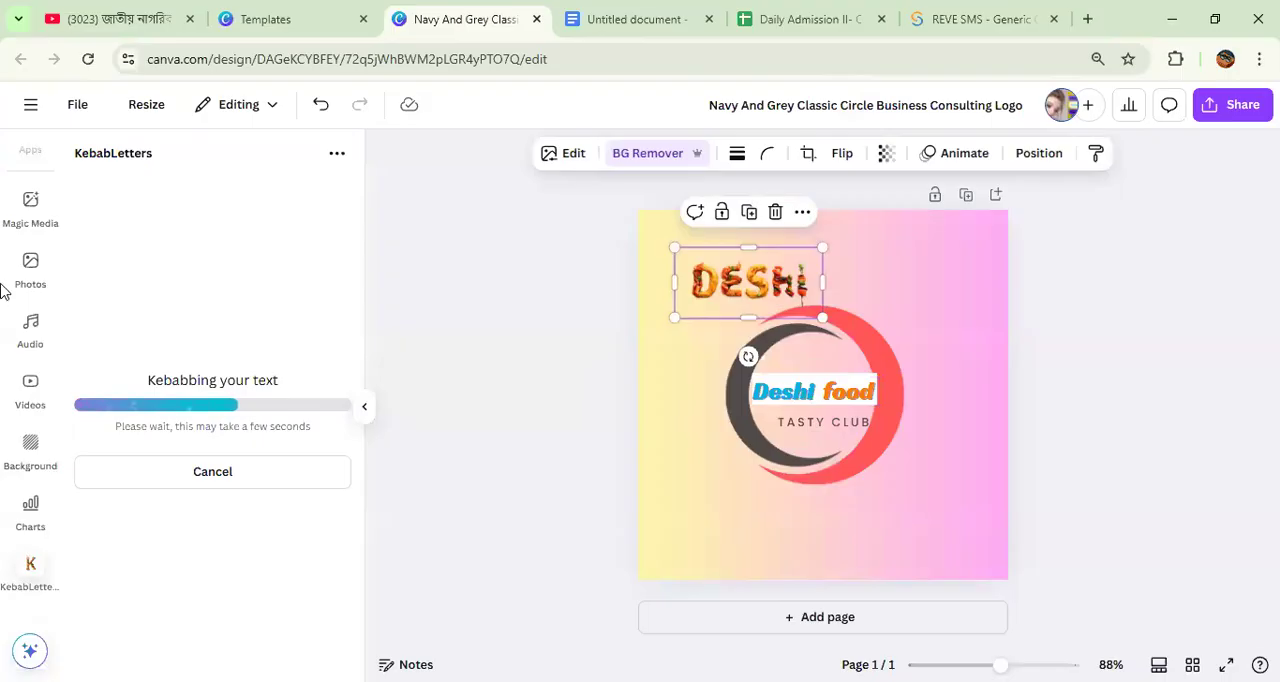
scroll(25, 440, "down", 3)
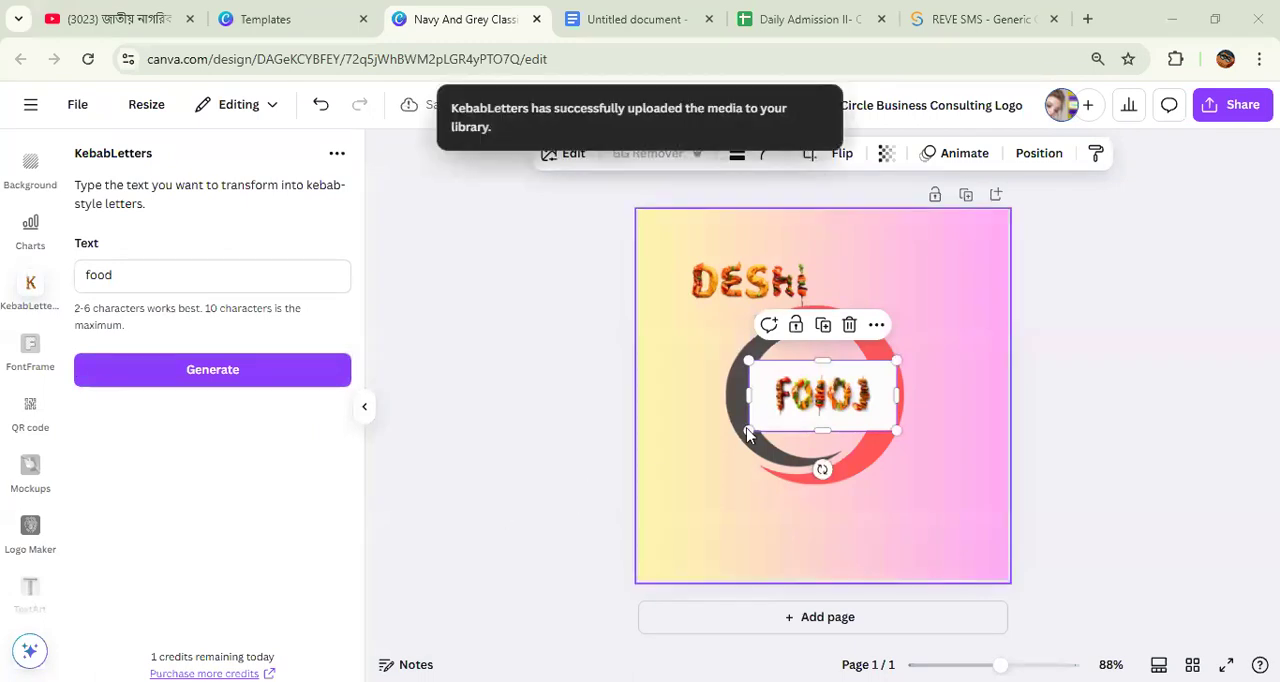
Step: Remove the background from the generated food image and place it above the ring beside DESHI
left_click(646, 155)
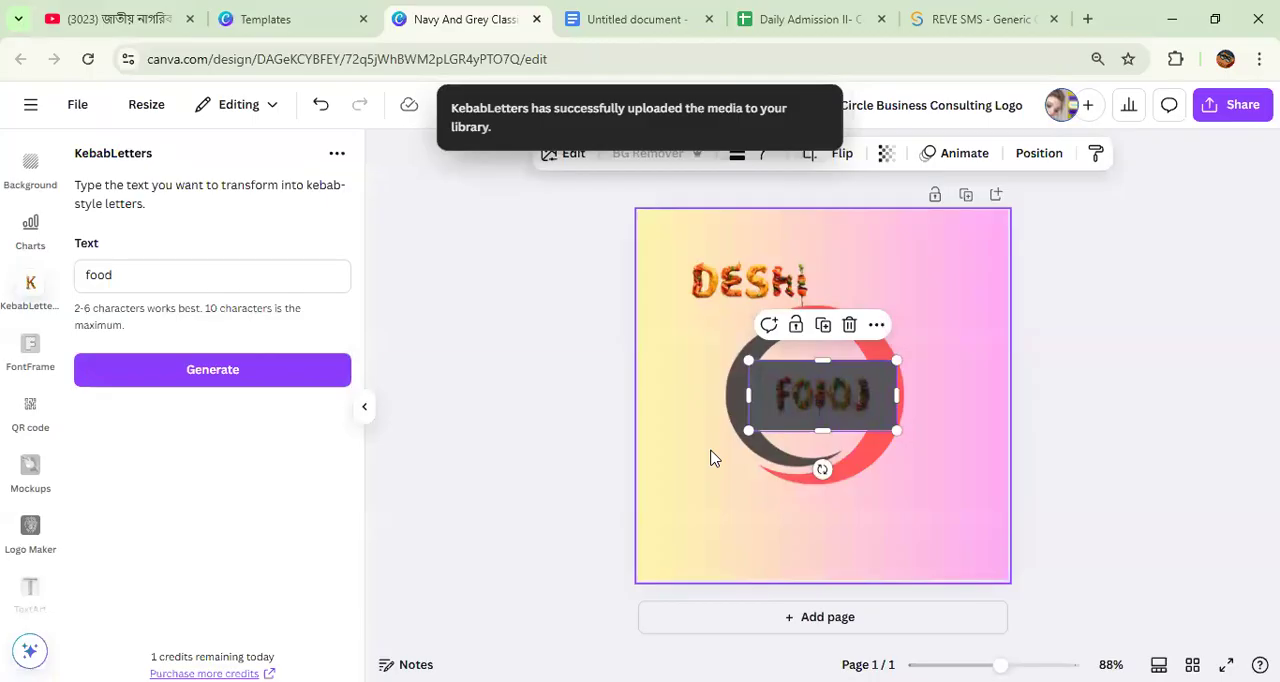
left_click_drag(817, 373, 862, 250)
Step: Clear the ring by moving the Deshi food text, the white rectangle and the TASTY CLUB tagline below it
left_click_drag(820, 400, 736, 533)
left_click(790, 386)
left_click_drag(790, 386, 852, 530)
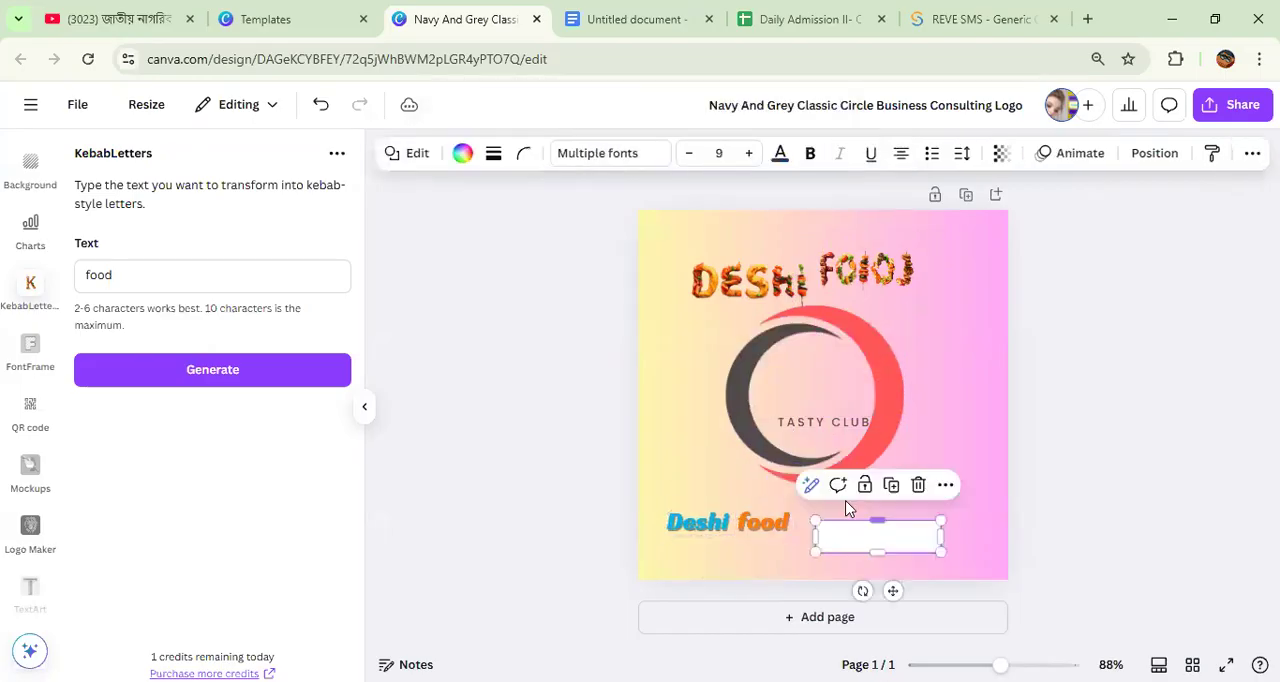
left_click_drag(824, 421, 752, 536)
Step: Shrink the kebab-style DESHI and food images and stack them inside the ring, with DESHI on top
left_click_drag(737, 293, 801, 393)
left_click_drag(842, 301, 790, 473)
left_click_drag(744, 404, 785, 427)
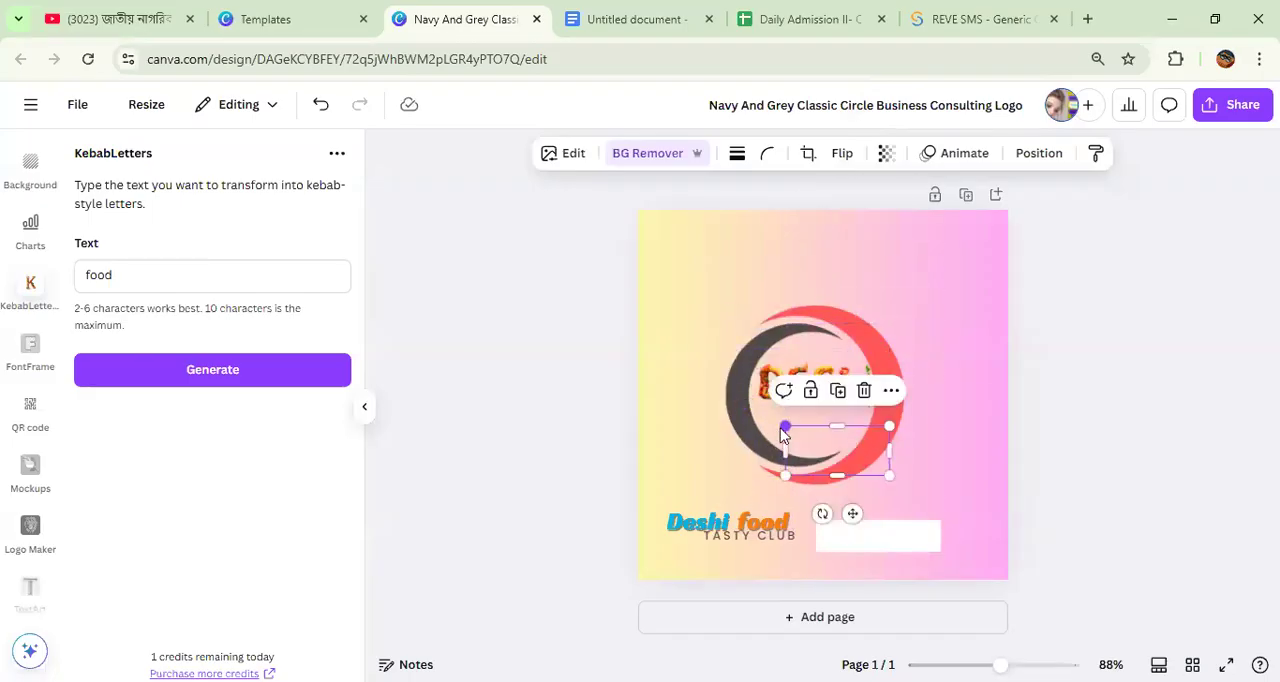
left_click(768, 374)
left_click_drag(737, 348, 769, 372)
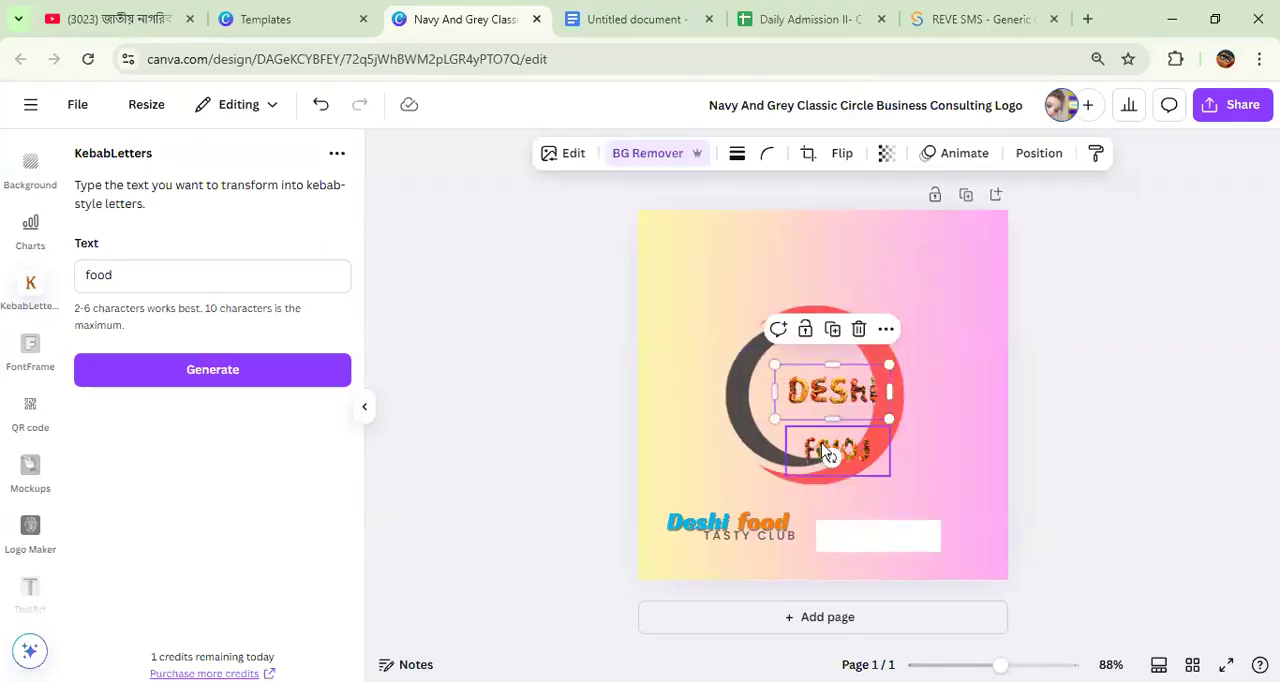
left_click_drag(806, 440, 798, 418)
Step: Move the old Deshi food text and white rectangle off the page and place the TASTY CLUB tagline below the ring
left_click_drag(742, 522, 1218, 364)
left_click_drag(857, 548, 1171, 365)
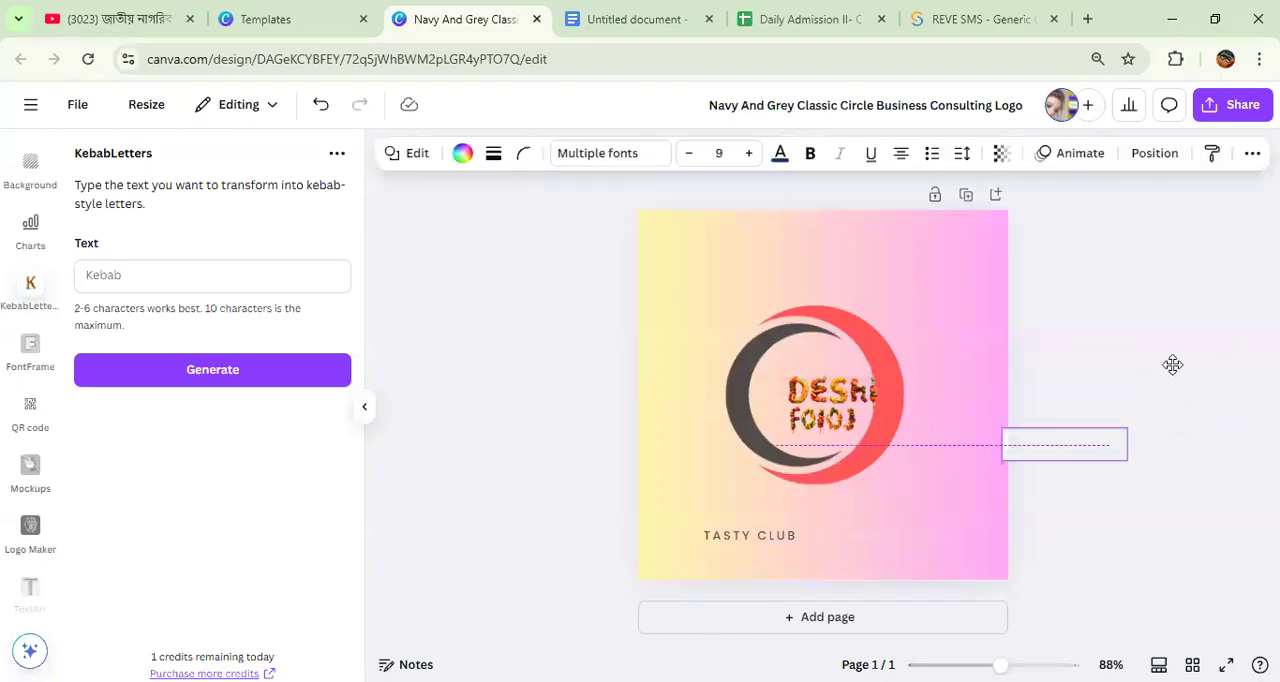
left_click_drag(757, 538, 813, 515)
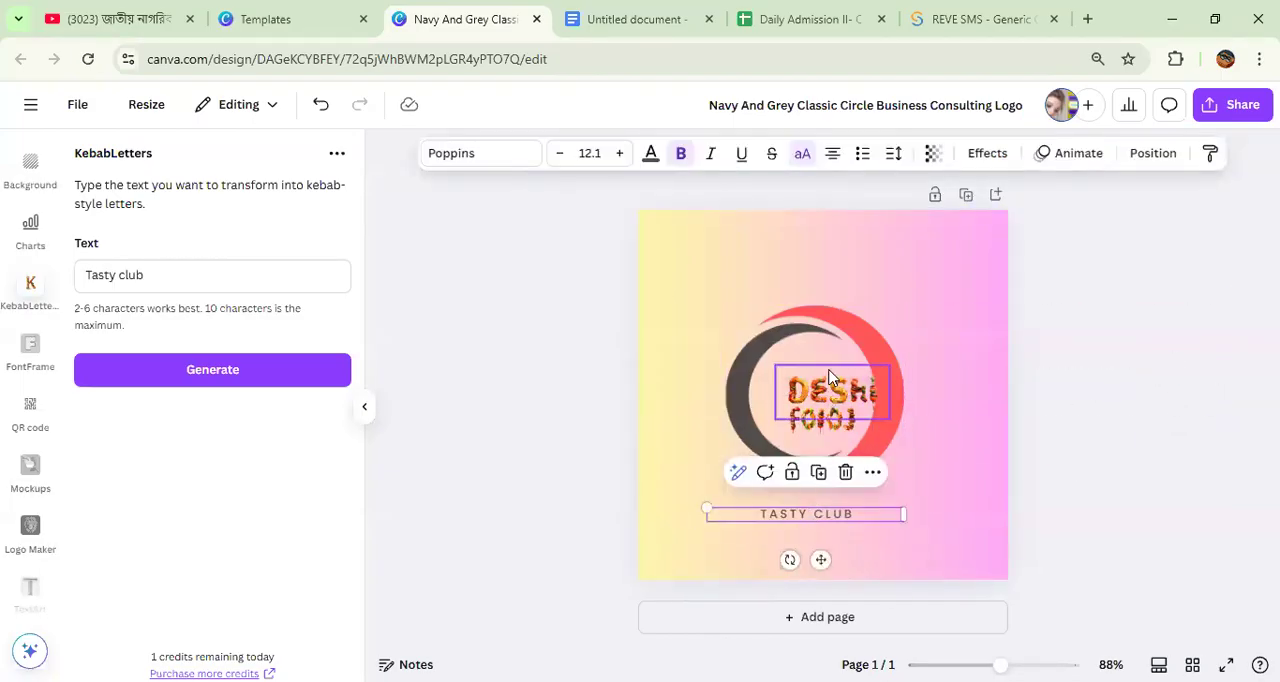
Step: Move the kebab-style DESHI image up and to the left inside the ring
left_click(813, 382)
left_click_drag(813, 382, 789, 371)
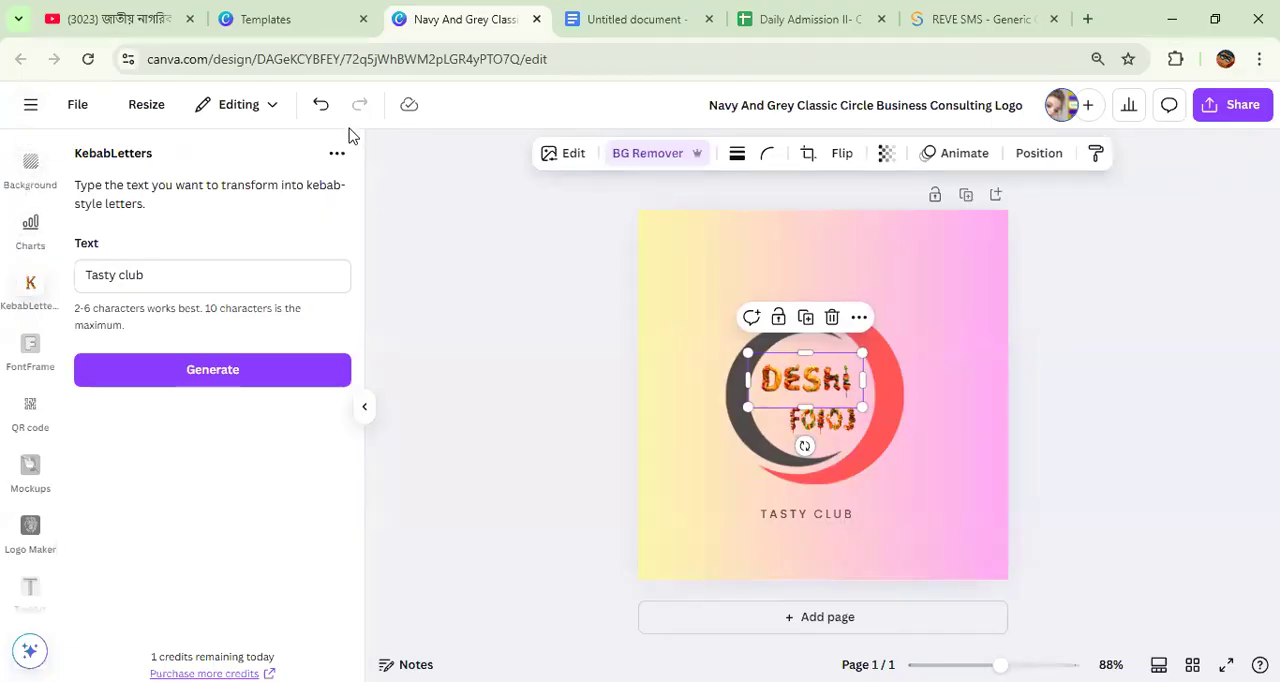
Step: Search the elements library for "food icon"
left_click(34, 178)
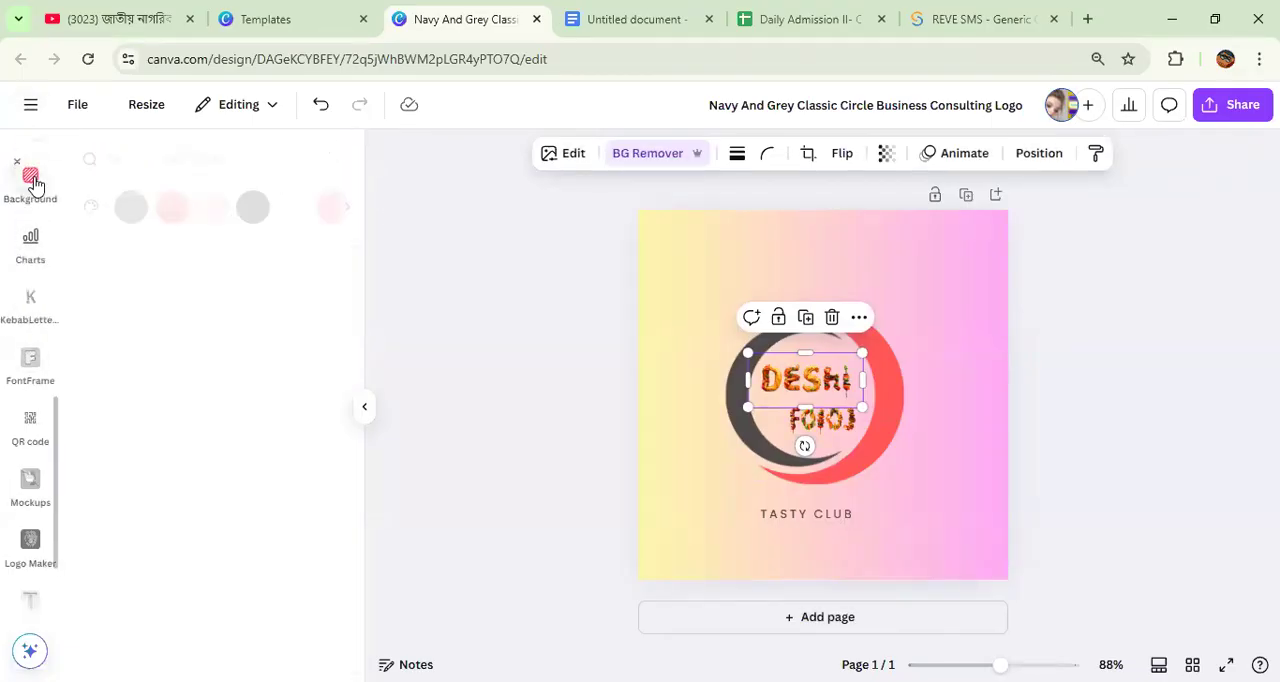
scroll(23, 178, "up", 7)
left_click(30, 163)
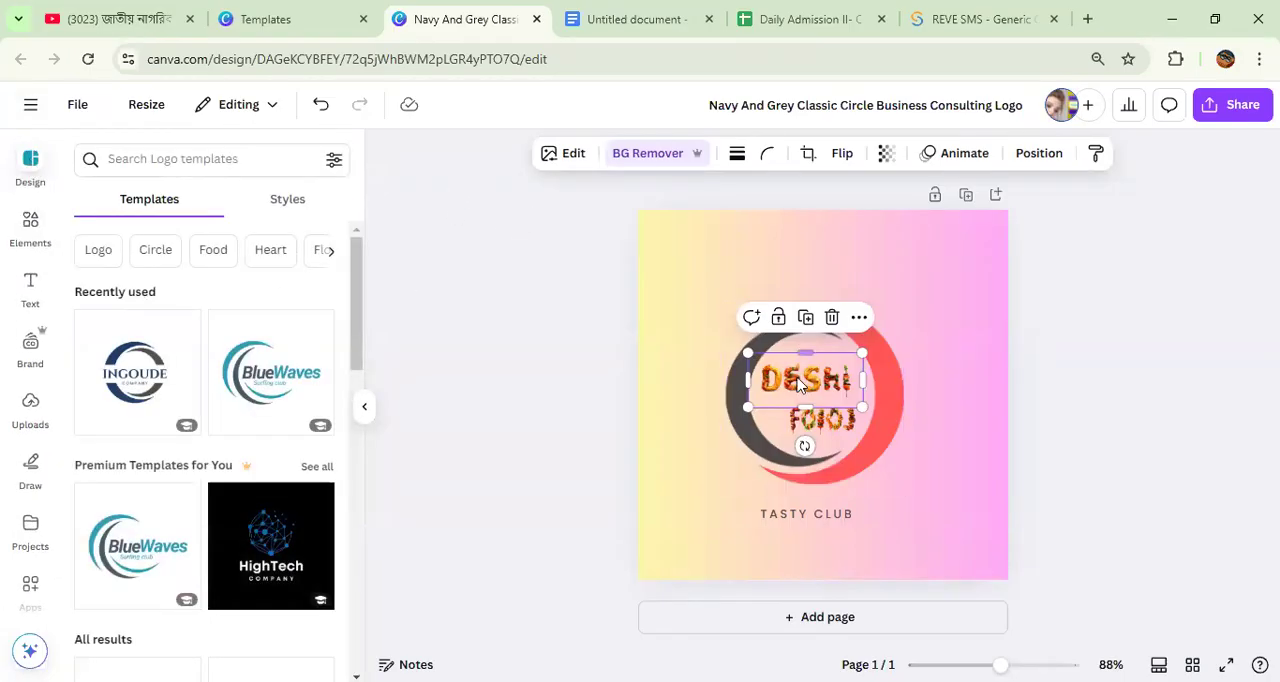
left_click(30, 228)
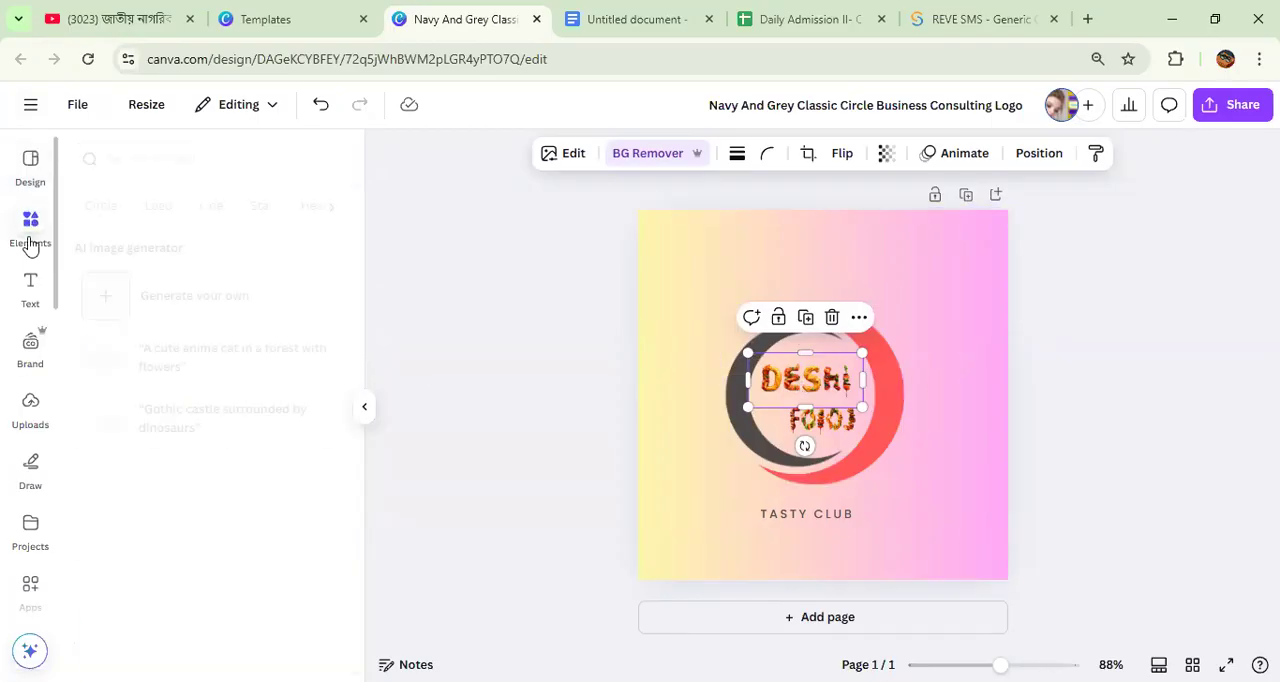
left_click(133, 160)
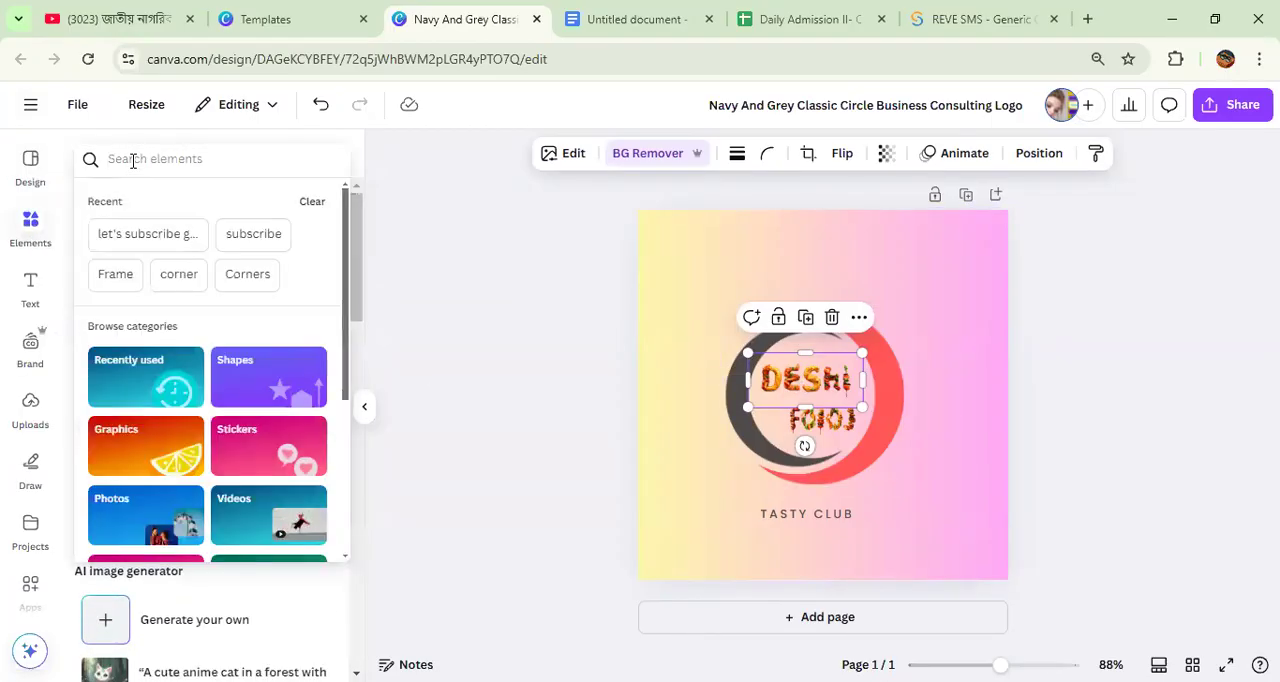
type("food")
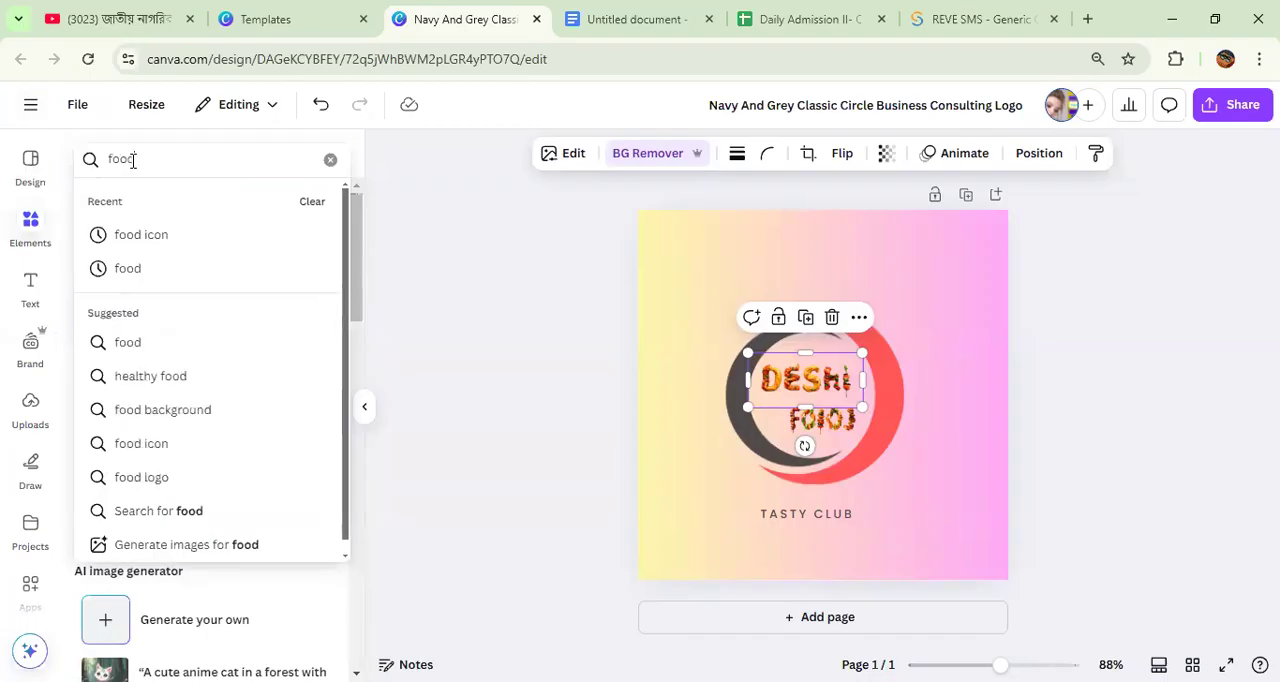
left_click(143, 244)
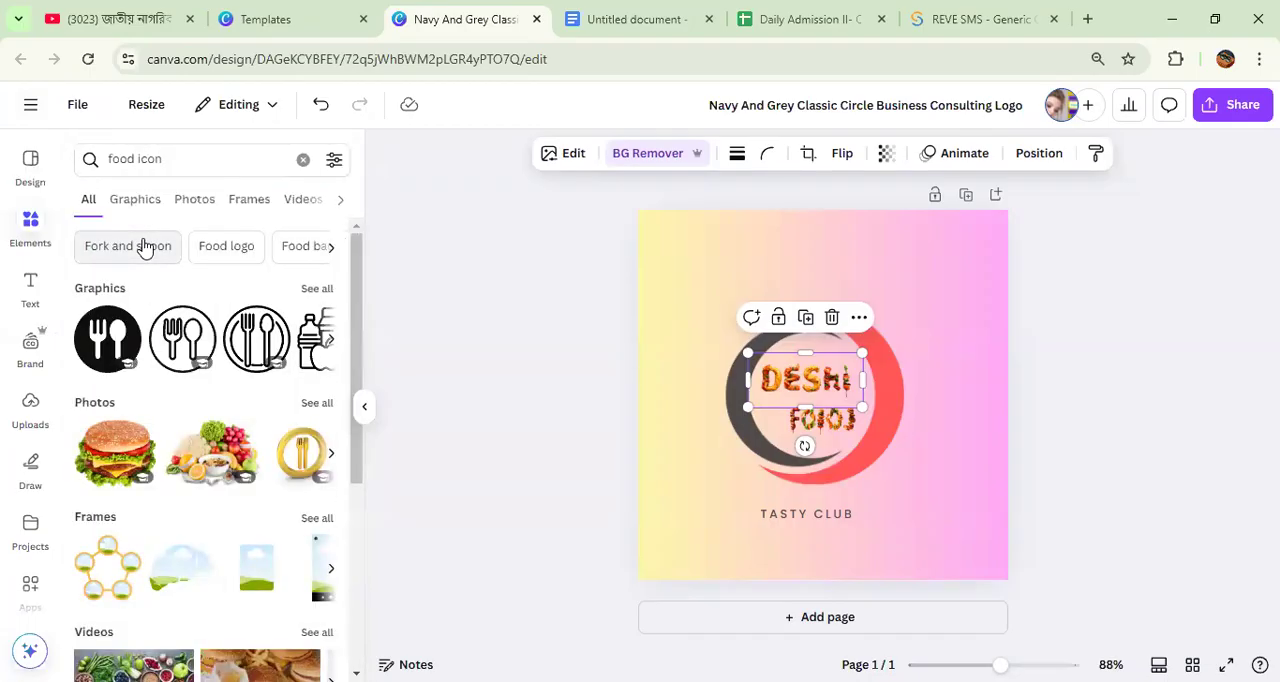
Step: Add the gold crowned fork-and-spoon wreath from the food icon graphics and move it to the page's upper left
left_click(314, 292)
scroll(272, 350, "down", 10)
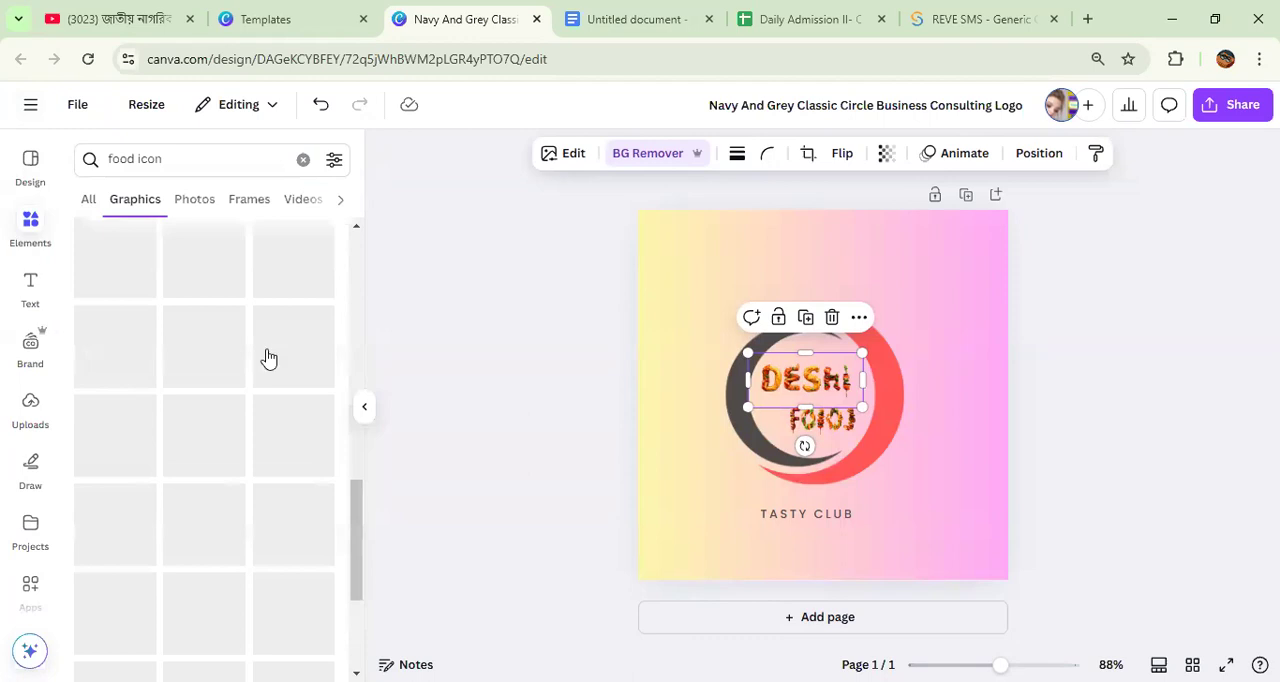
scroll(266, 357, "up", 5)
left_click(115, 370)
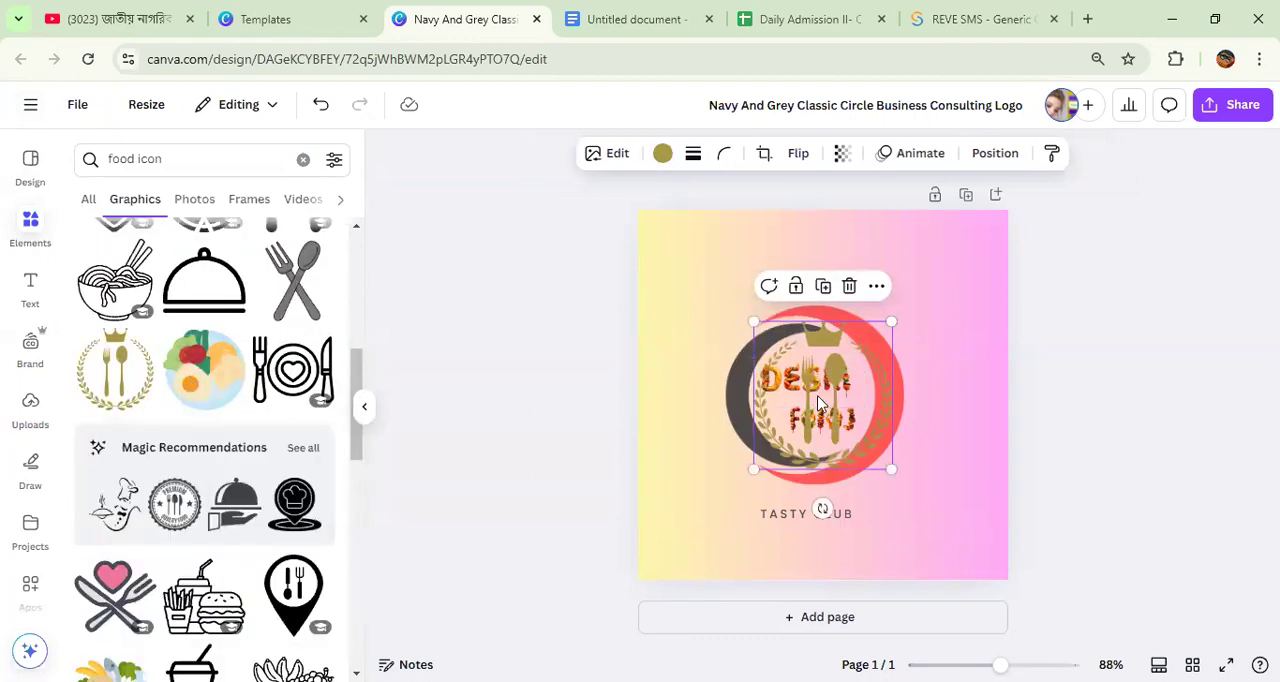
left_click_drag(822, 395, 753, 305)
Step: Add the gold ring with fork and knife from the food icon photos and remove its background
scroll(172, 462, "up", 3)
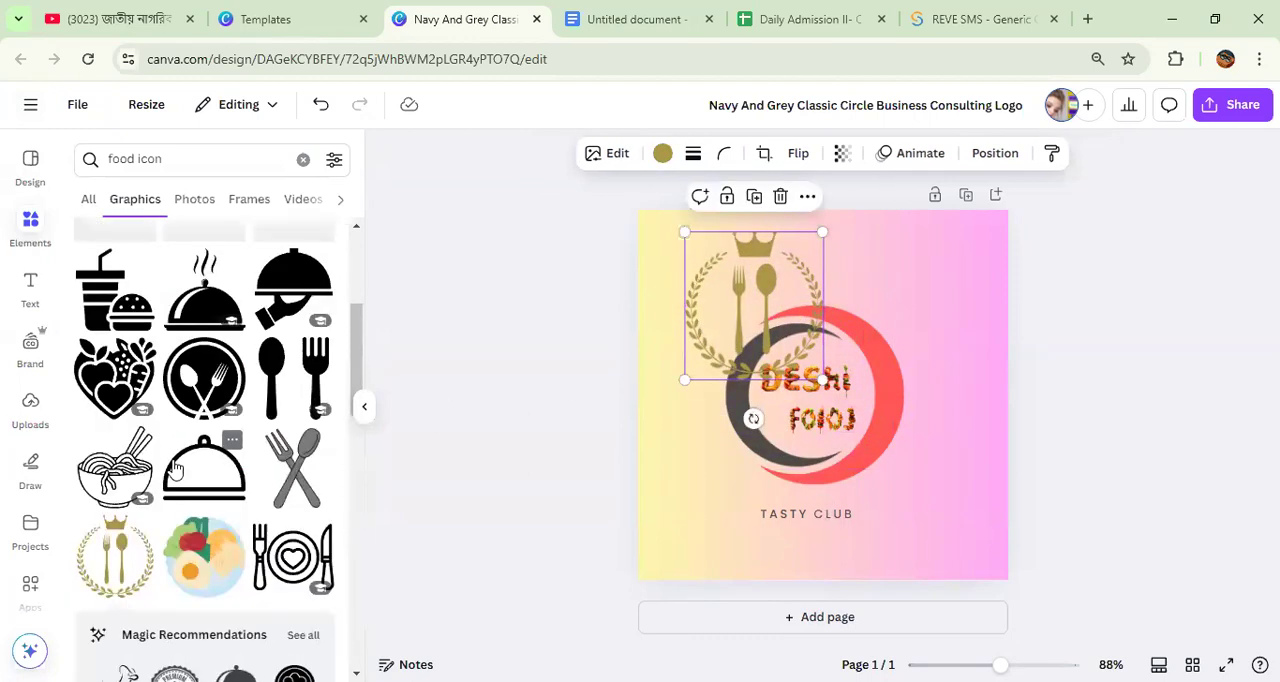
scroll(178, 470, "up", 5)
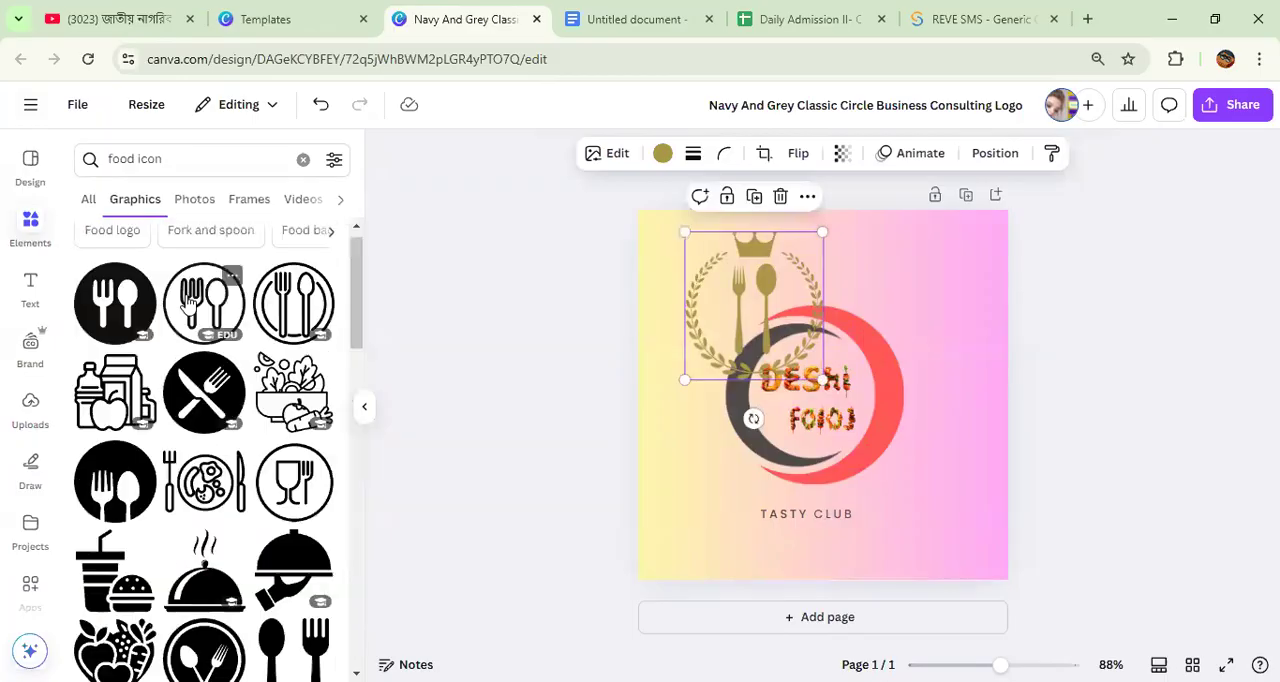
left_click(88, 199)
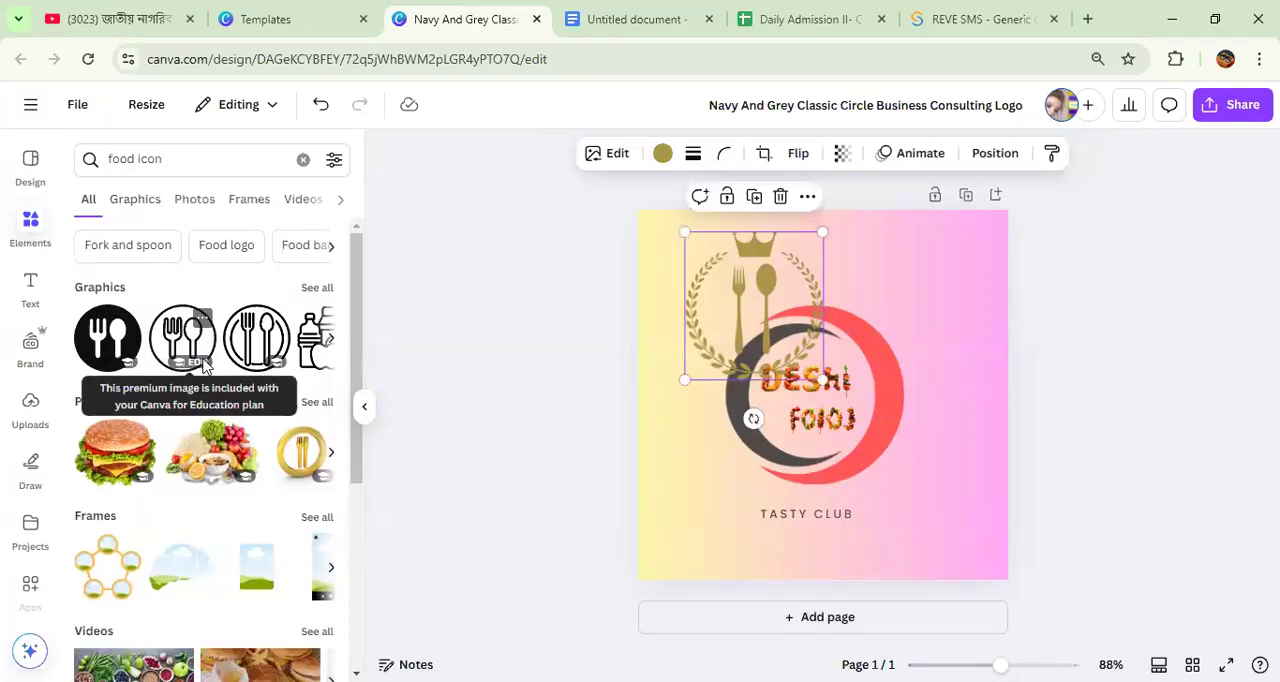
scroll(200, 366, "down", 2)
scroll(300, 410, "up", 2)
left_click(316, 403)
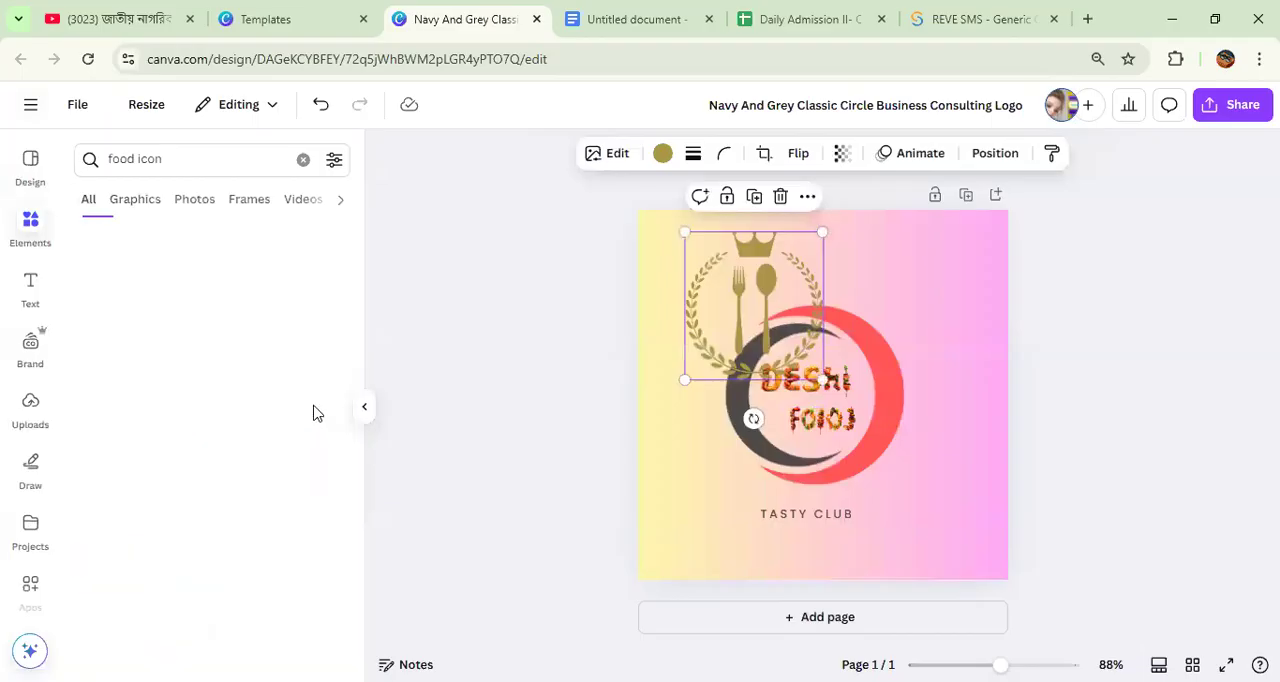
scroll(251, 422, "down", 3)
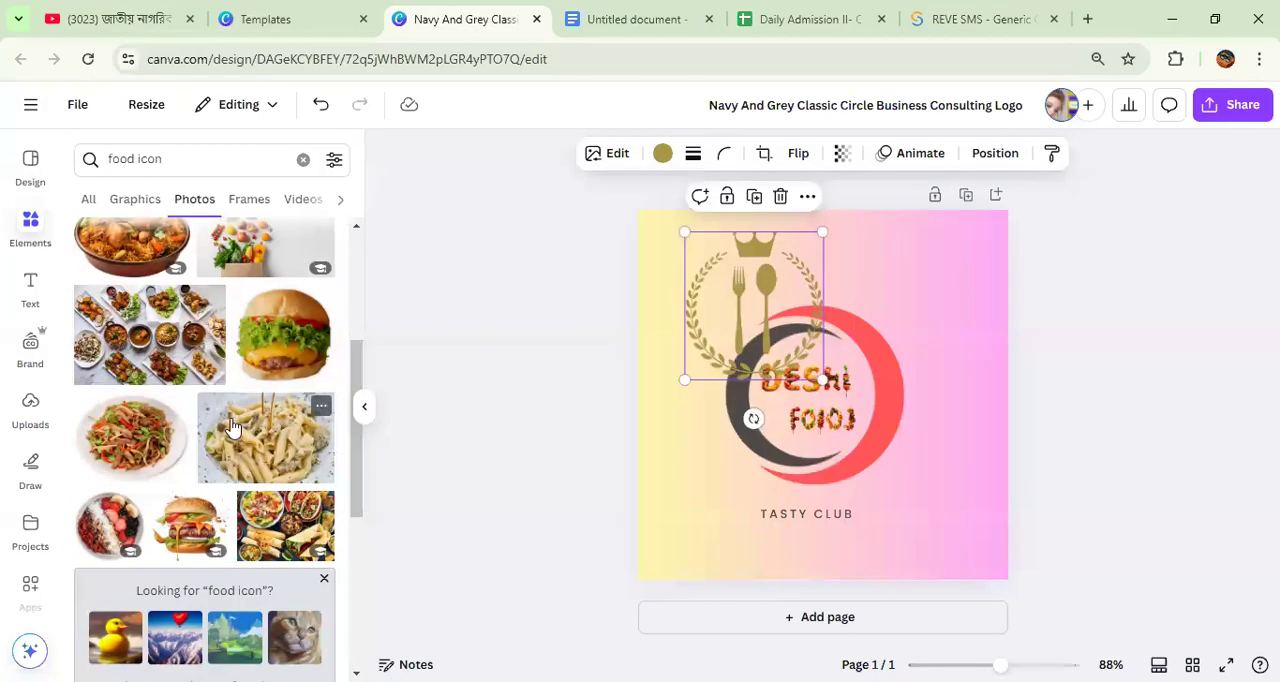
scroll(200, 420, "up", 5)
left_click(125, 424)
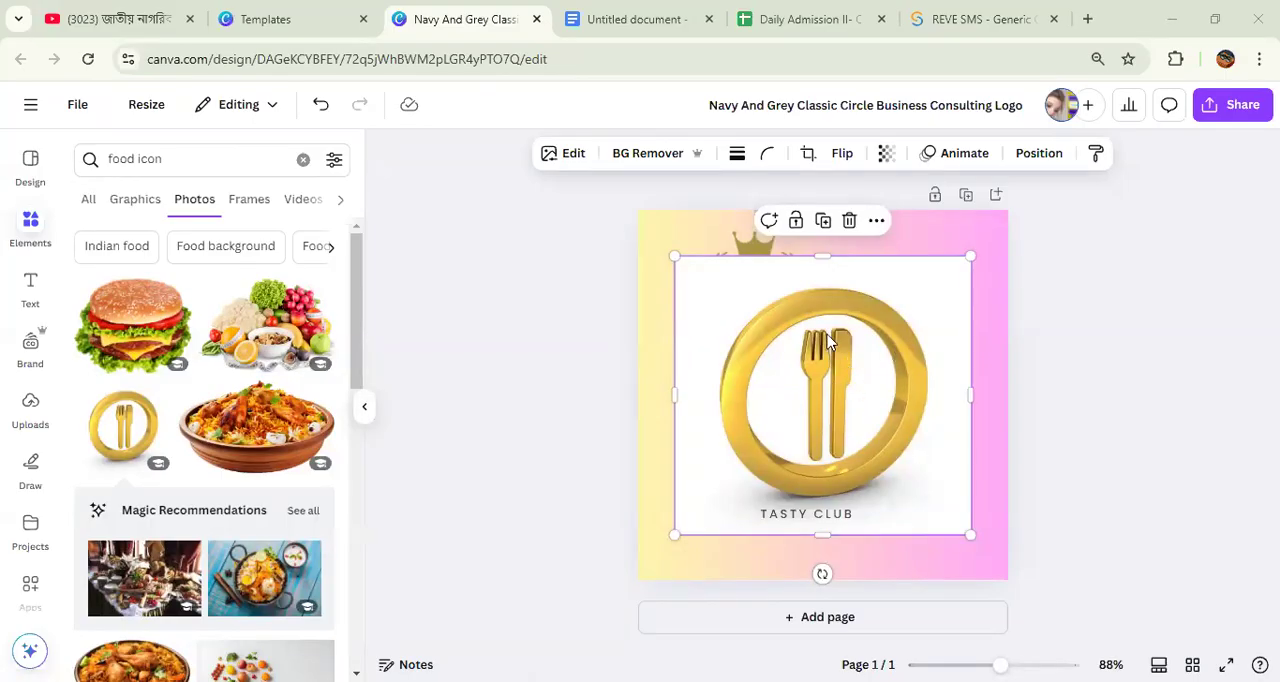
left_click(650, 160)
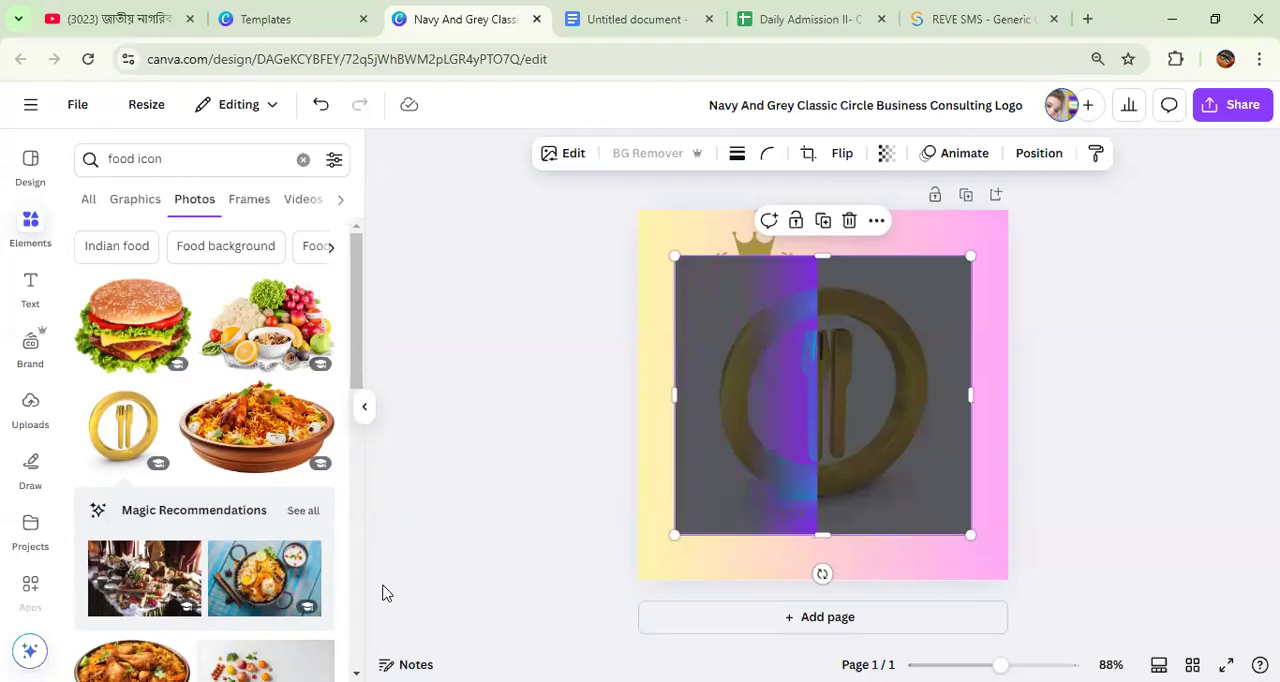
Step: Shift the gold fork-and-knife image aside and move the crowned wreath and the red-and-grey ring off the page
left_click_drag(852, 458, 871, 495)
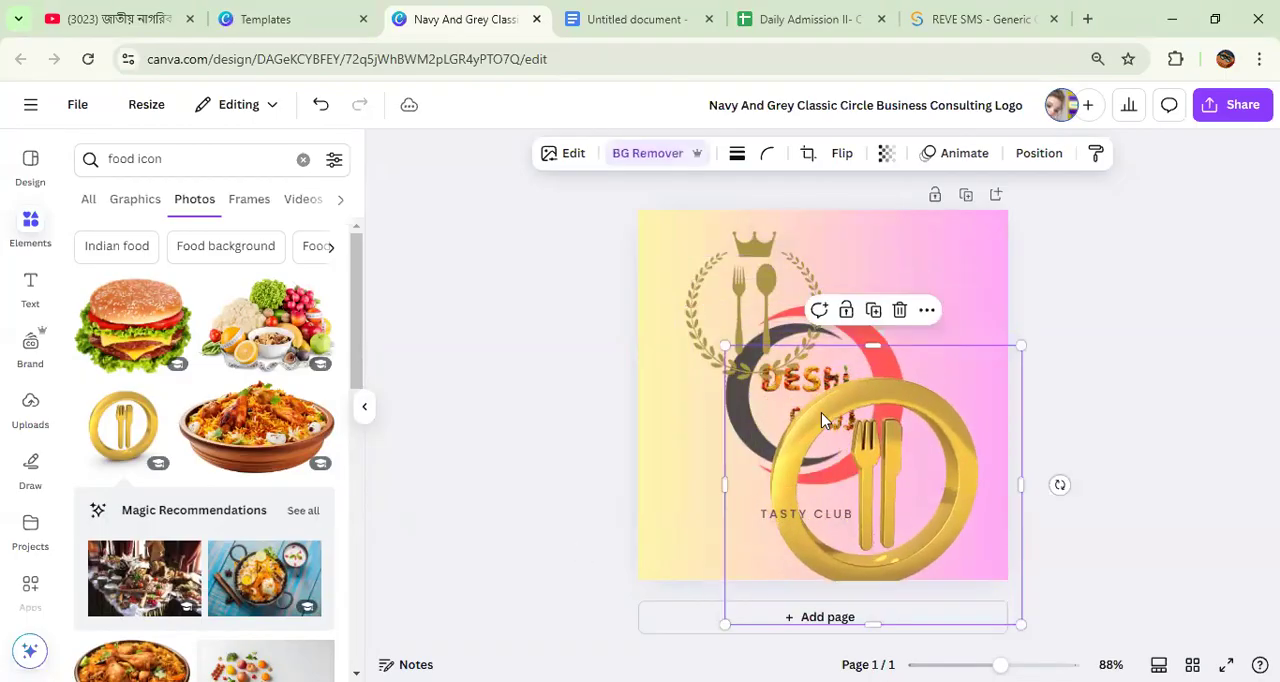
left_click_drag(760, 290, 1230, 338)
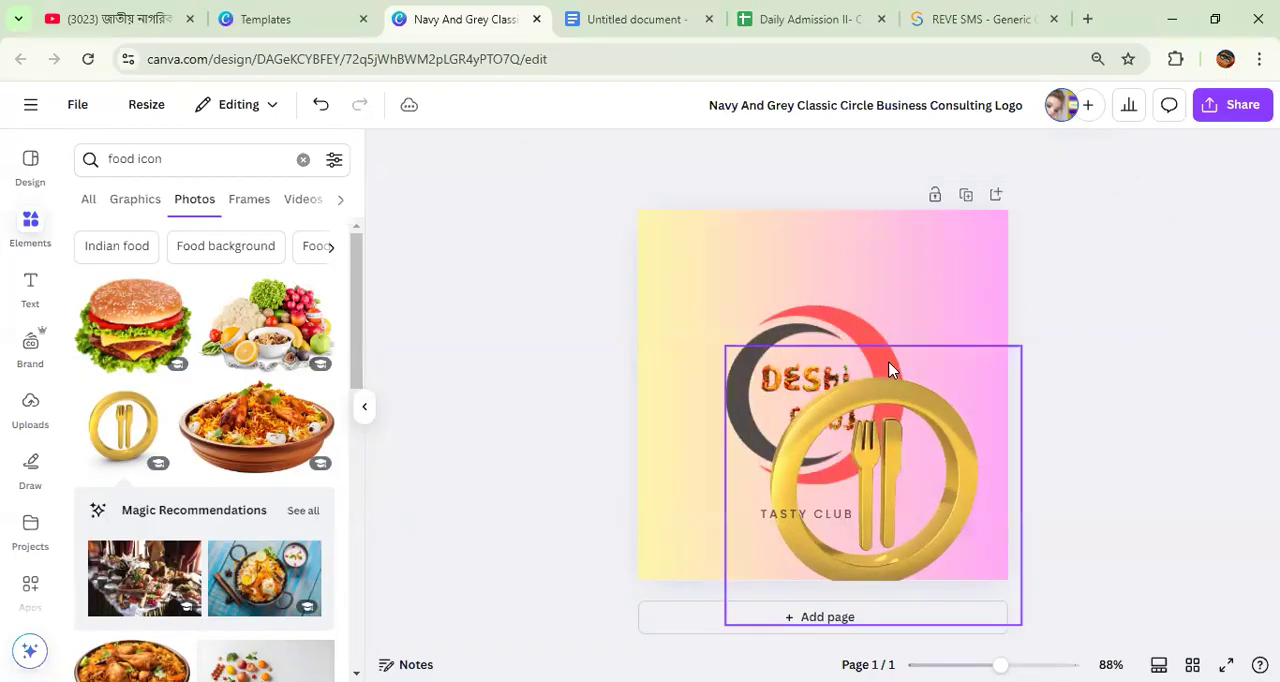
left_click_drag(860, 360, 870, 420)
left_click_drag(848, 322, 1240, 262)
Step: Shift the TASTY CLUB tagline up and left, and centre the gold fork-and-knife image horizontally around the DESHI food lettering
left_click_drag(894, 517, 813, 468)
left_click(901, 496)
left_click_drag(901, 496, 836, 354)
left_click(1080, 390)
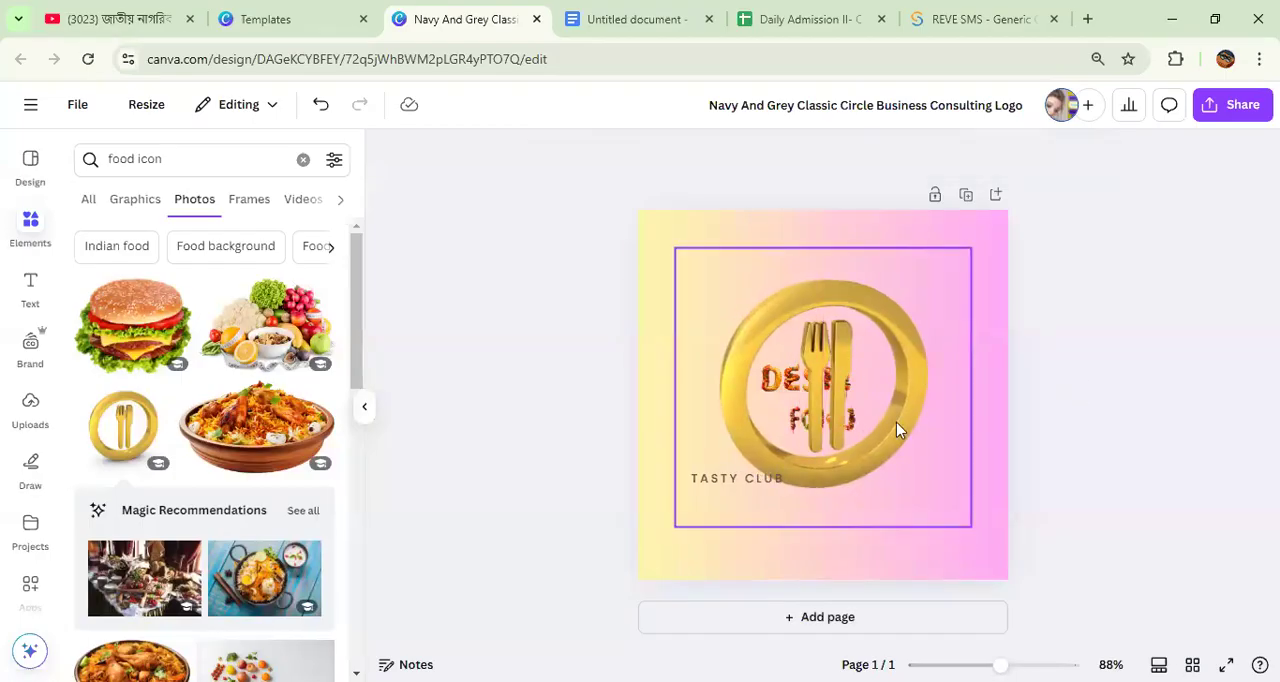
Step: Send the gold fork-and-knife image to the back, behind the lettering
left_click(840, 410)
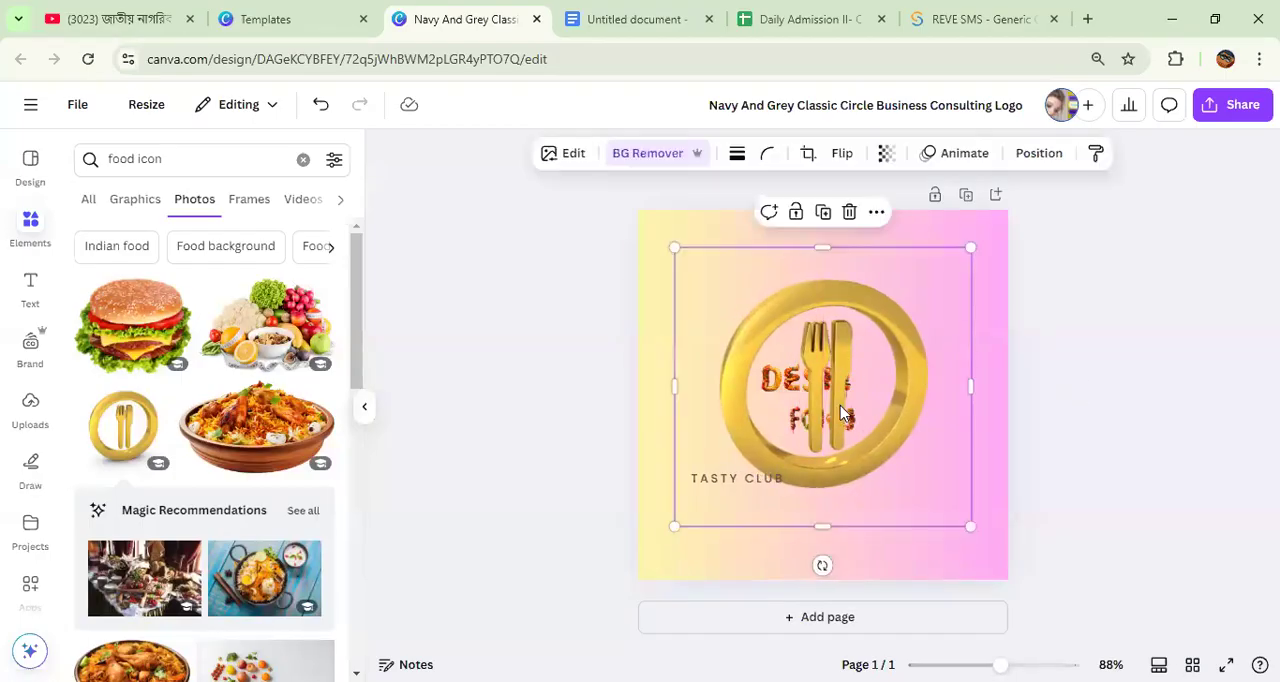
left_click(1040, 153)
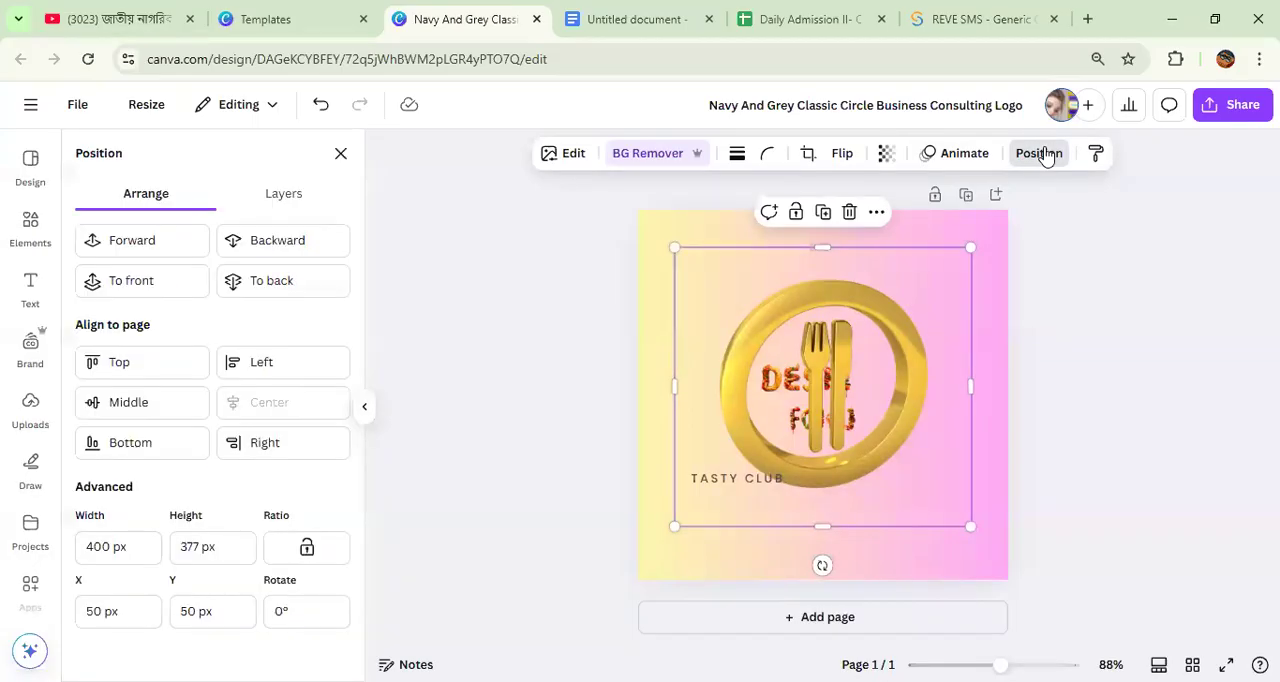
left_click(320, 280)
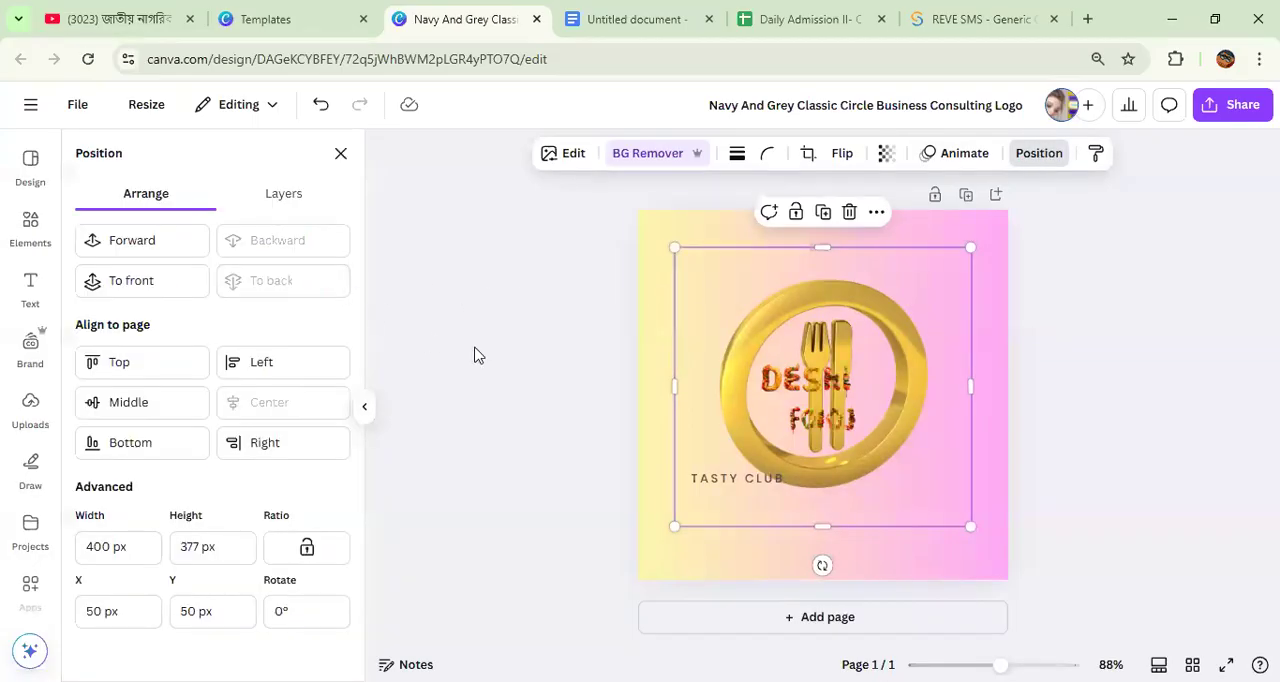
Step: Enlarge the kebab-style DESHI and food images to fill the inside of the gold ring
left_click(781, 390)
left_click_drag(862, 351, 918, 357)
left_click(812, 432)
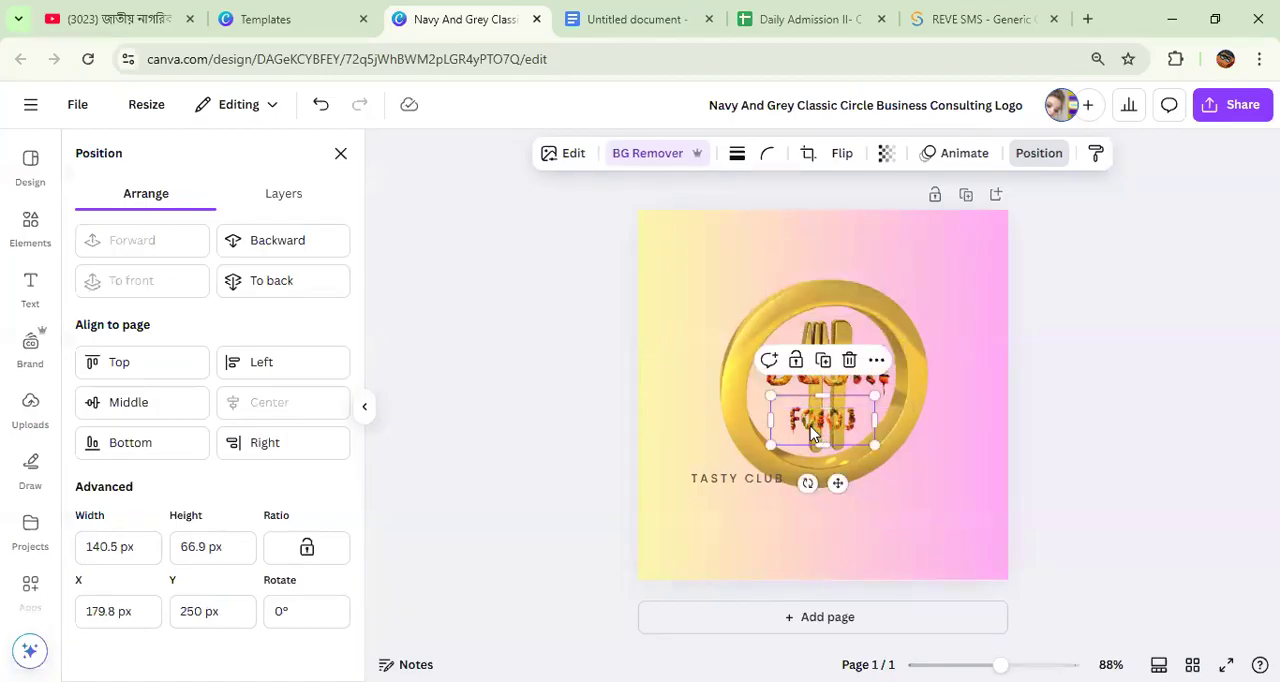
mouse_move(877, 398)
left_mouse_down()
mouse_move(914, 377)
mouse_move(897, 385)
left_mouse_up()
Step: Place the TASTY CLUB tagline inside the gold ring below the food lettering and recolour it red
left_click_drag(745, 485, 852, 451)
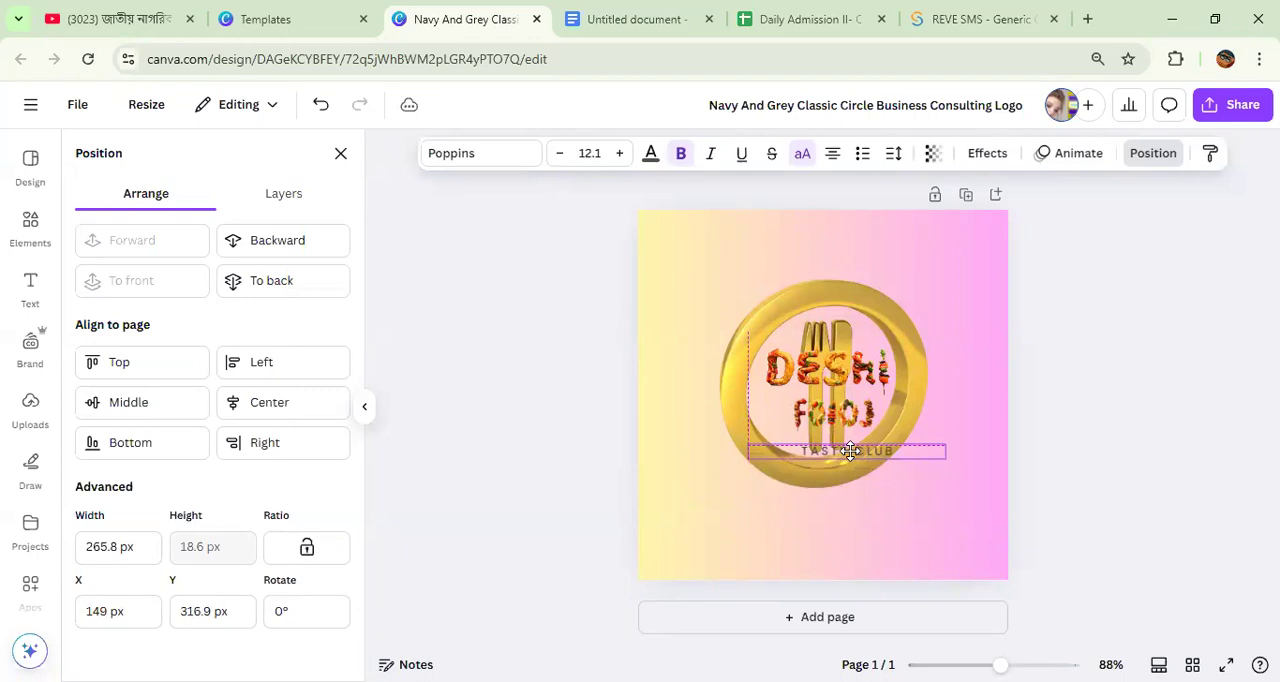
left_click(651, 156)
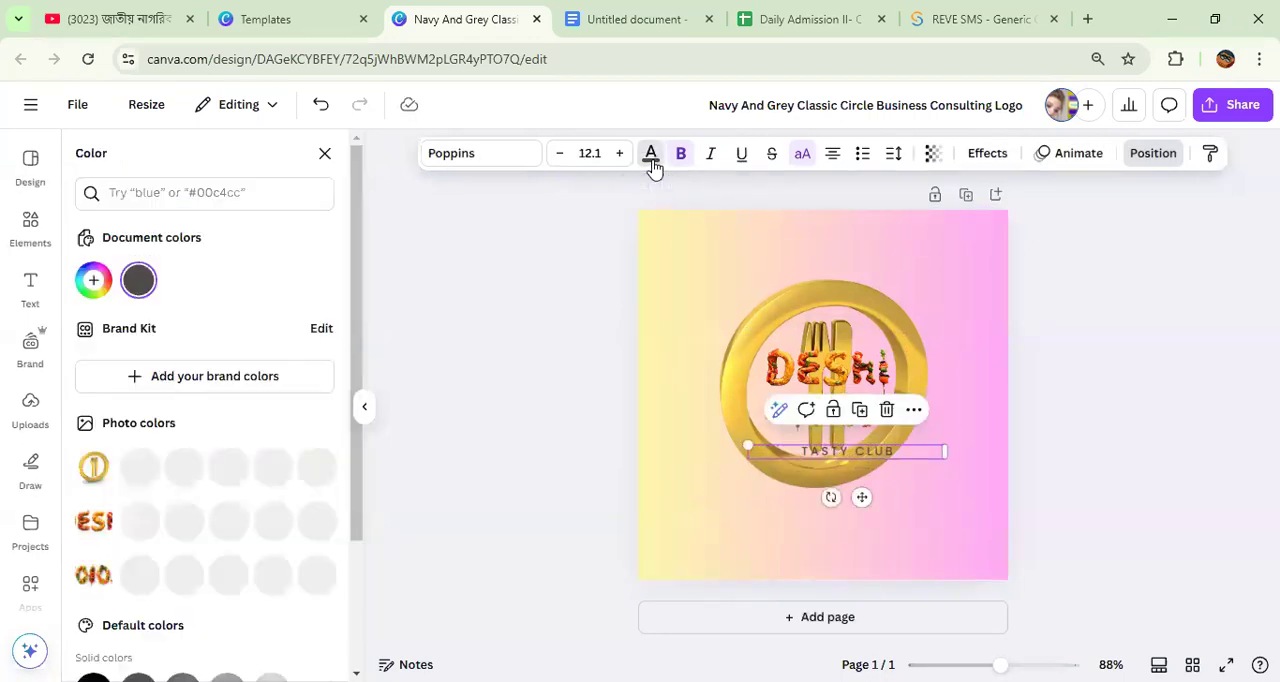
left_click(181, 520)
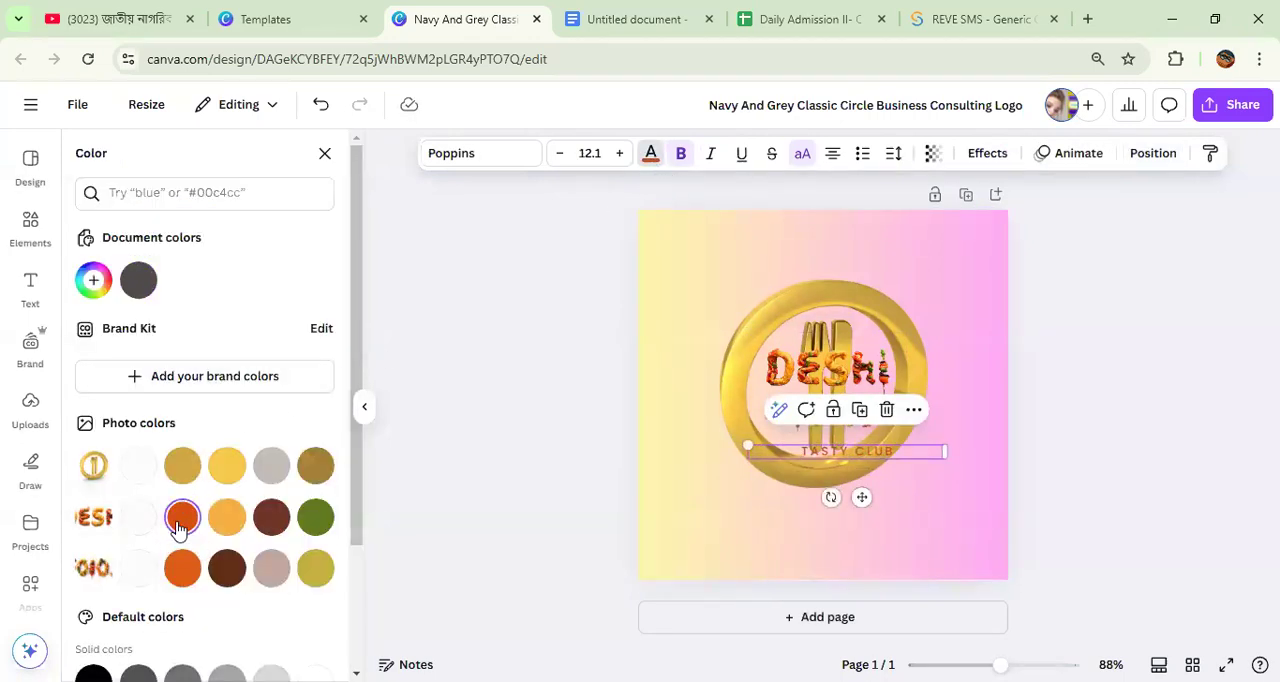
scroll(179, 528, "down", 3)
left_click(90, 563)
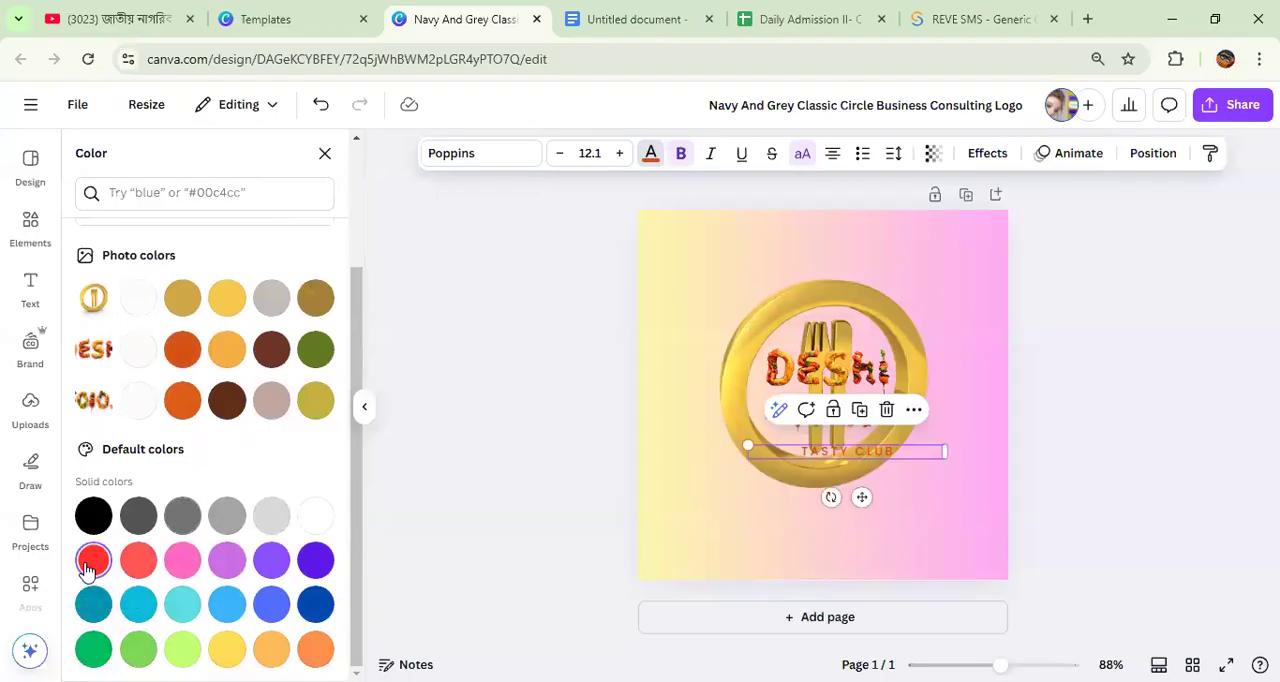
left_click(315, 604)
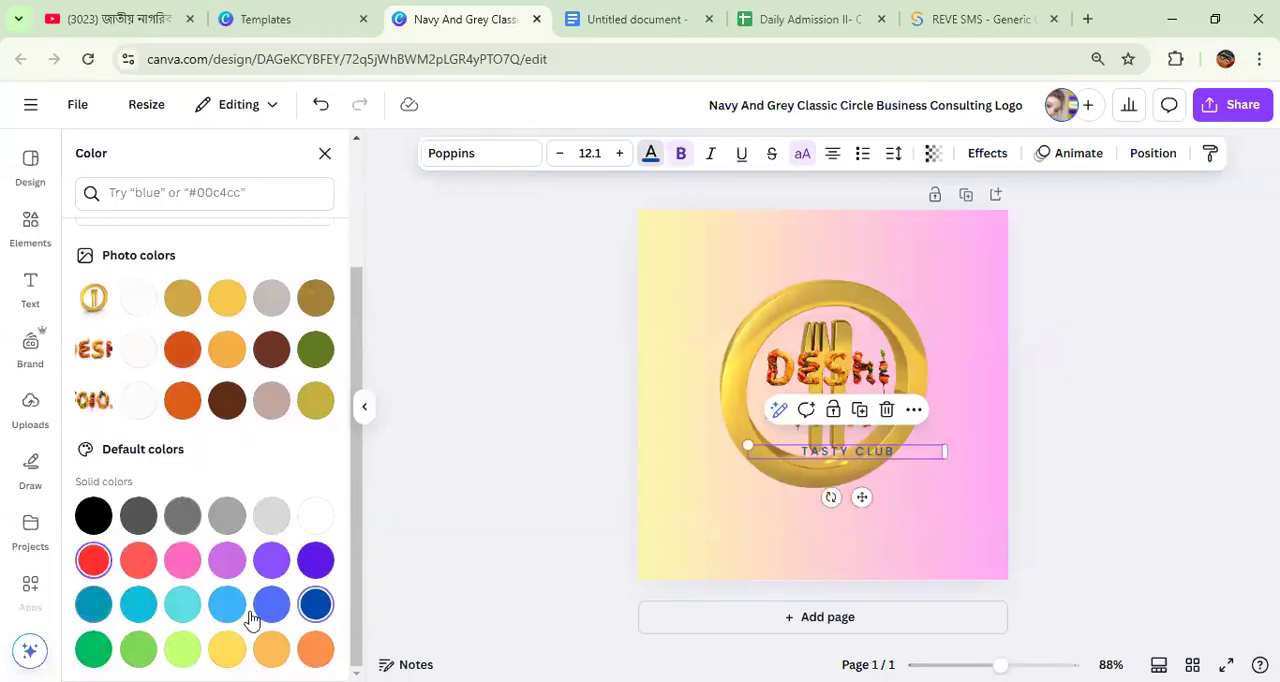
left_click(93, 561)
left_click_drag(861, 497, 850, 481)
Step: Shrink the kebab-style food image slightly and centre it between DESHI and the TASTY CLUB tagline
left_click(848, 364)
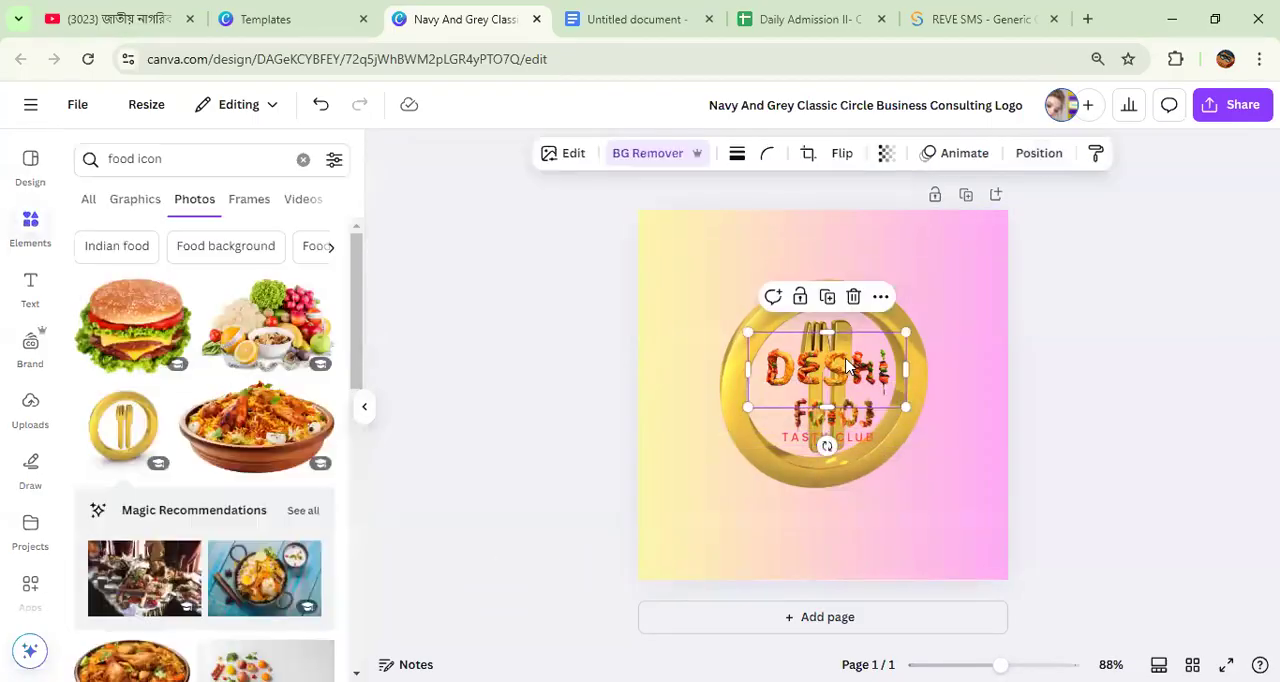
left_click(833, 424)
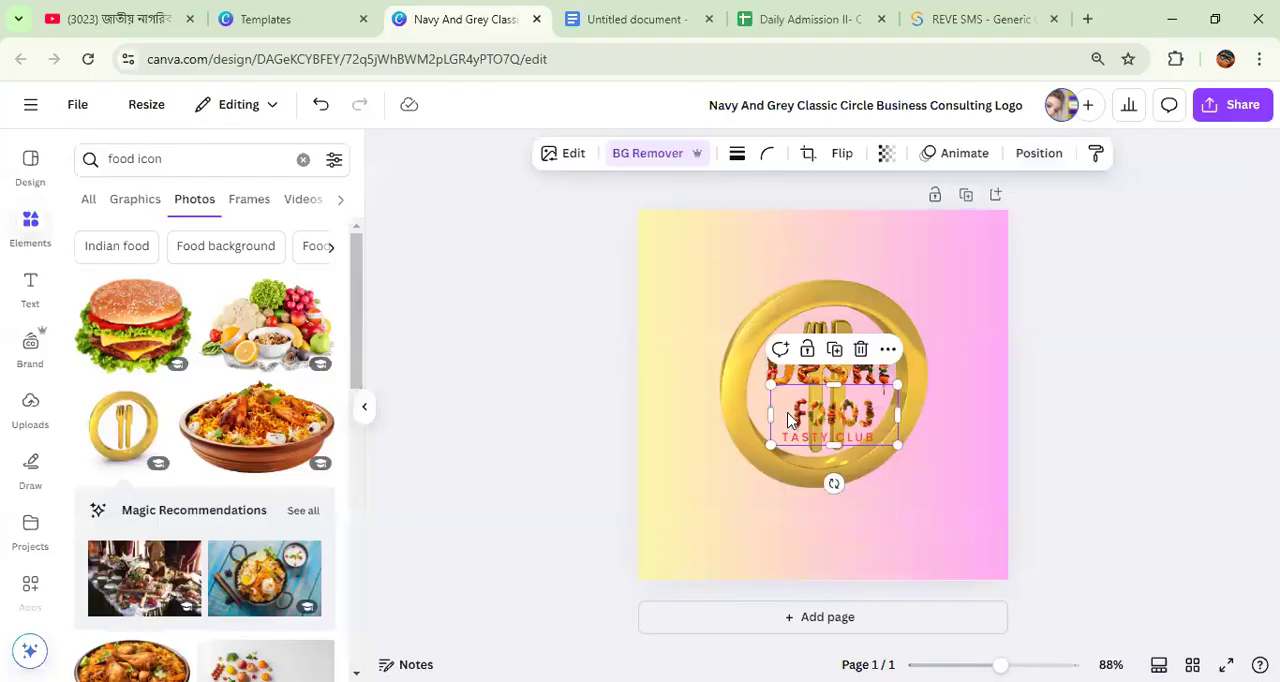
left_click_drag(770, 385, 785, 392)
left_click_drag(854, 420, 841, 415)
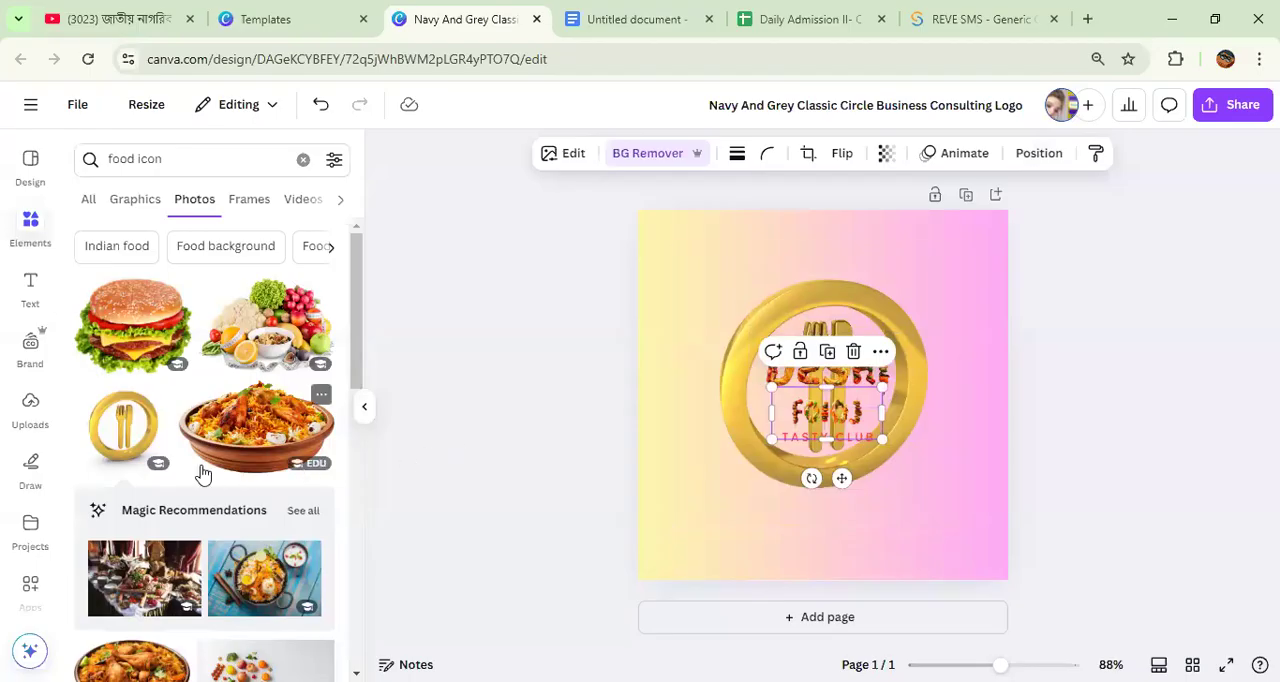
scroll(203, 473, "down", 5)
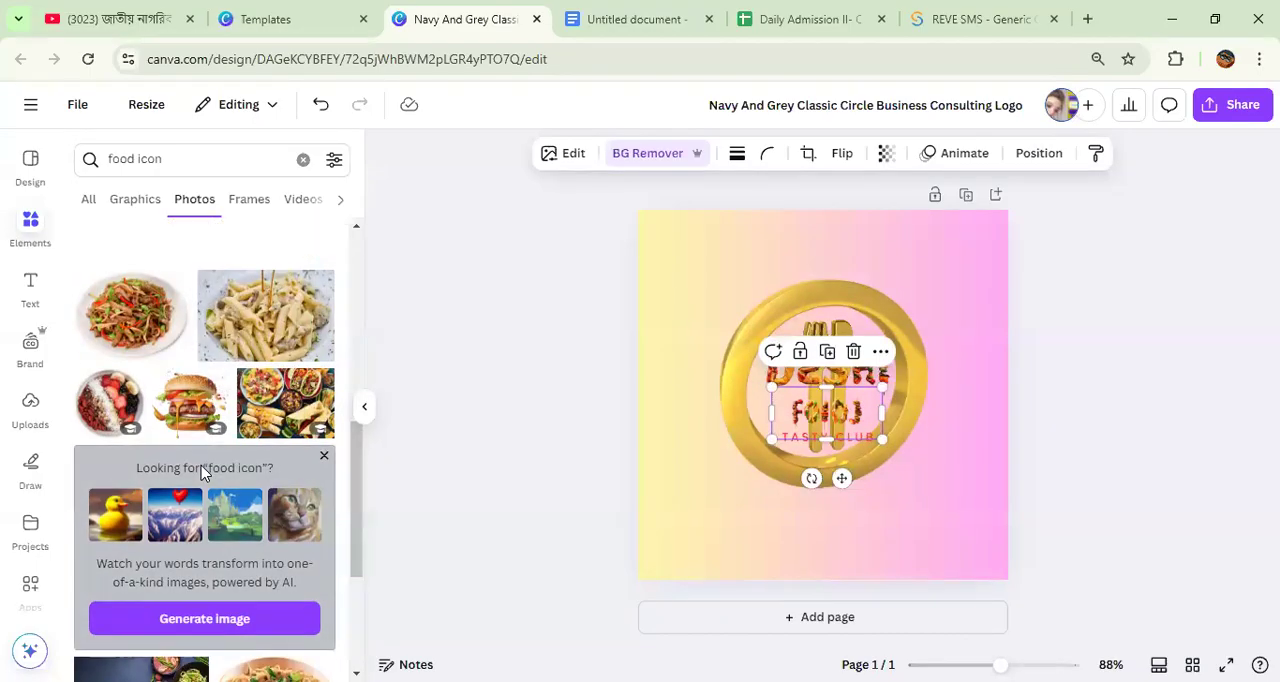
scroll(106, 472, "up", 3)
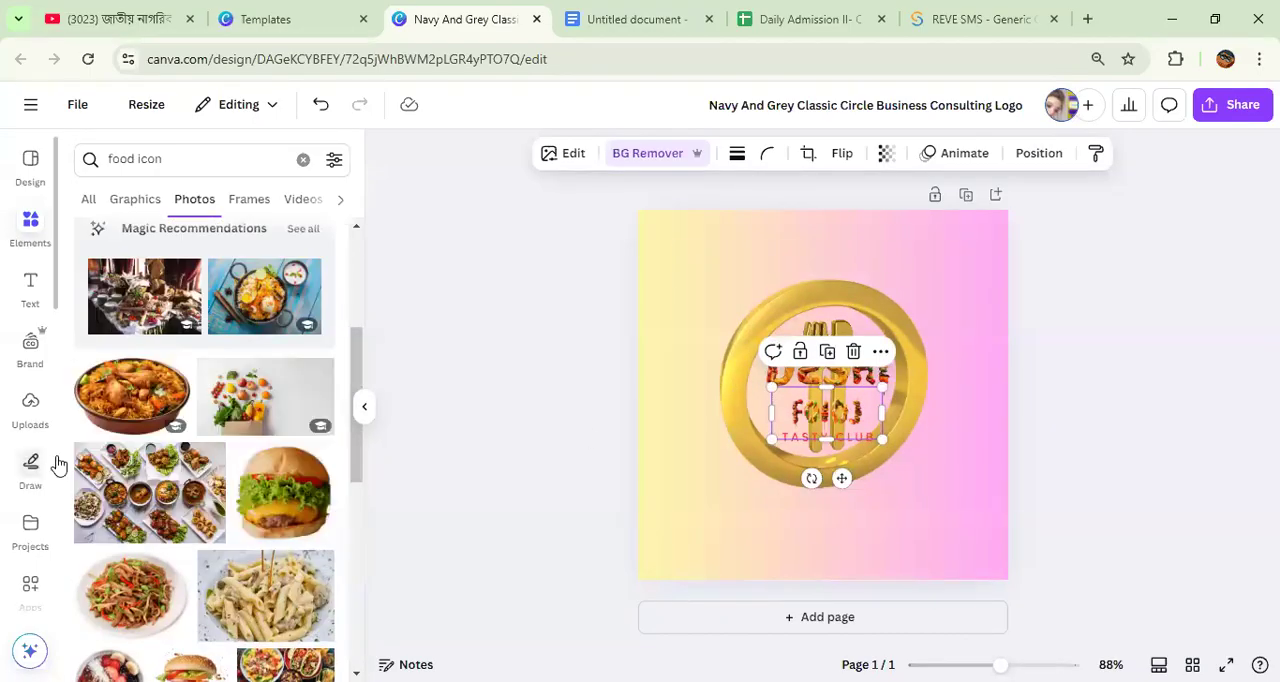
Step: Clear the KebabLetters app search and look through the full app catalogue for another lettering app
scroll(24, 300, "down", 2)
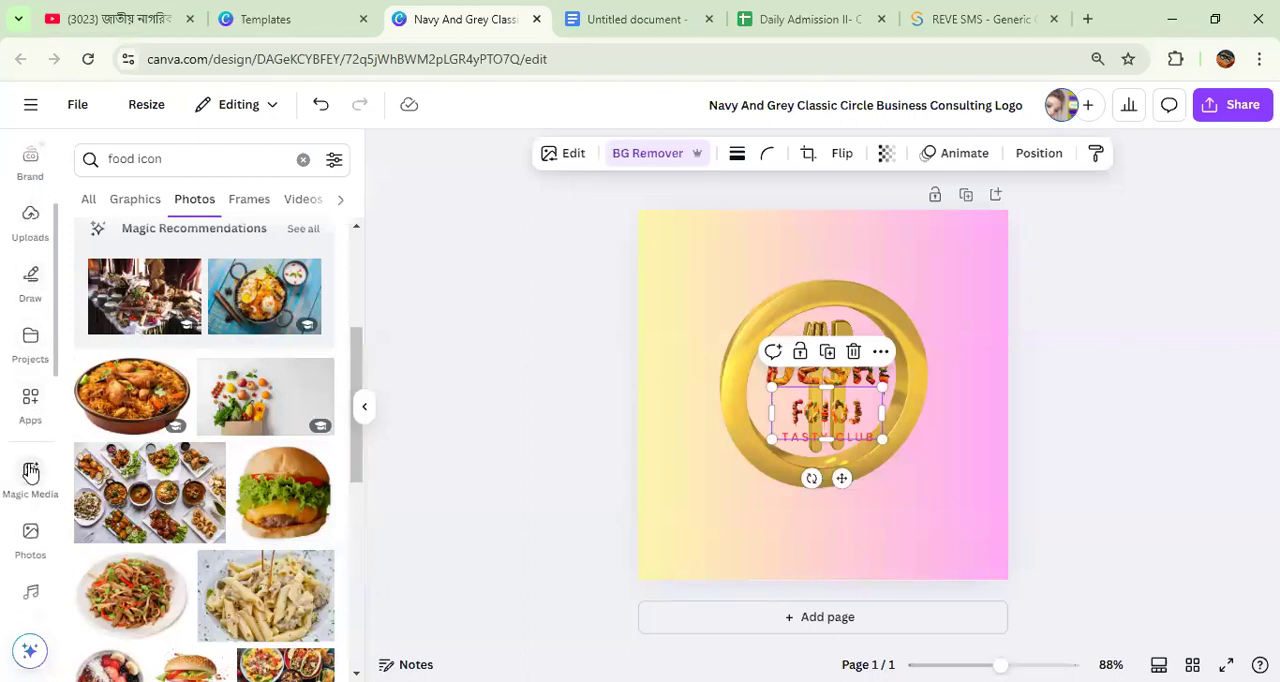
left_click(22, 403)
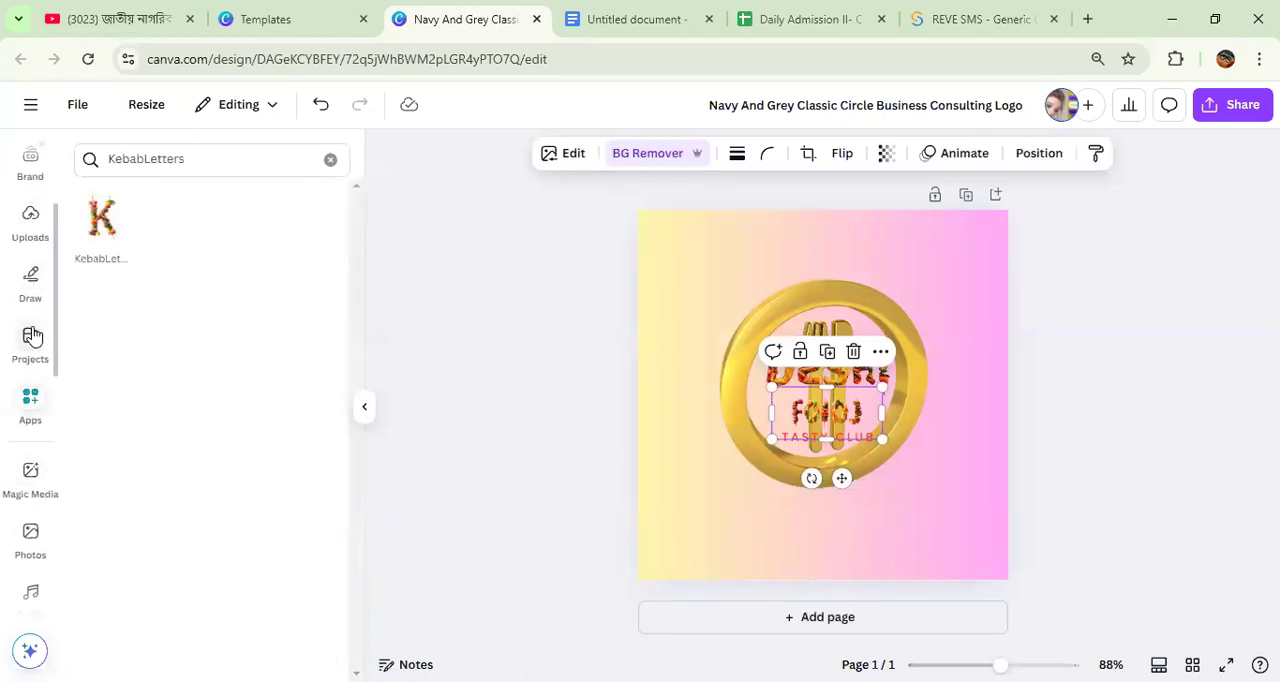
left_click(330, 162)
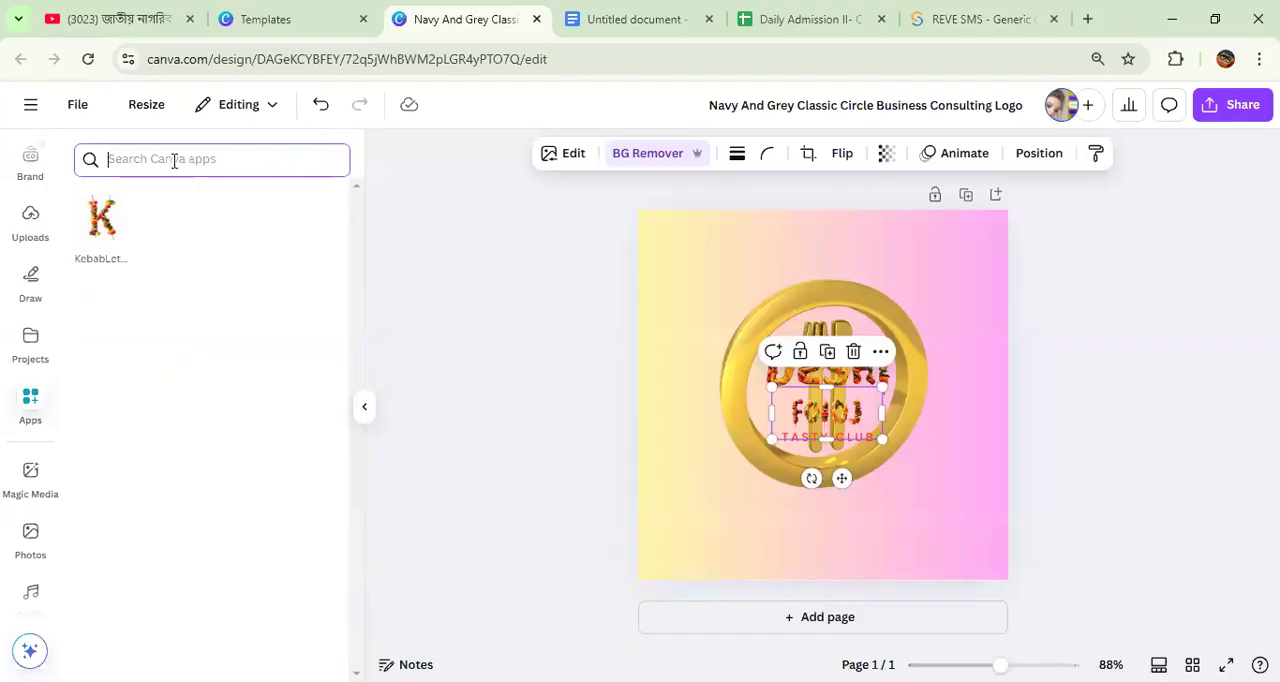
scroll(180, 237, "down", 4)
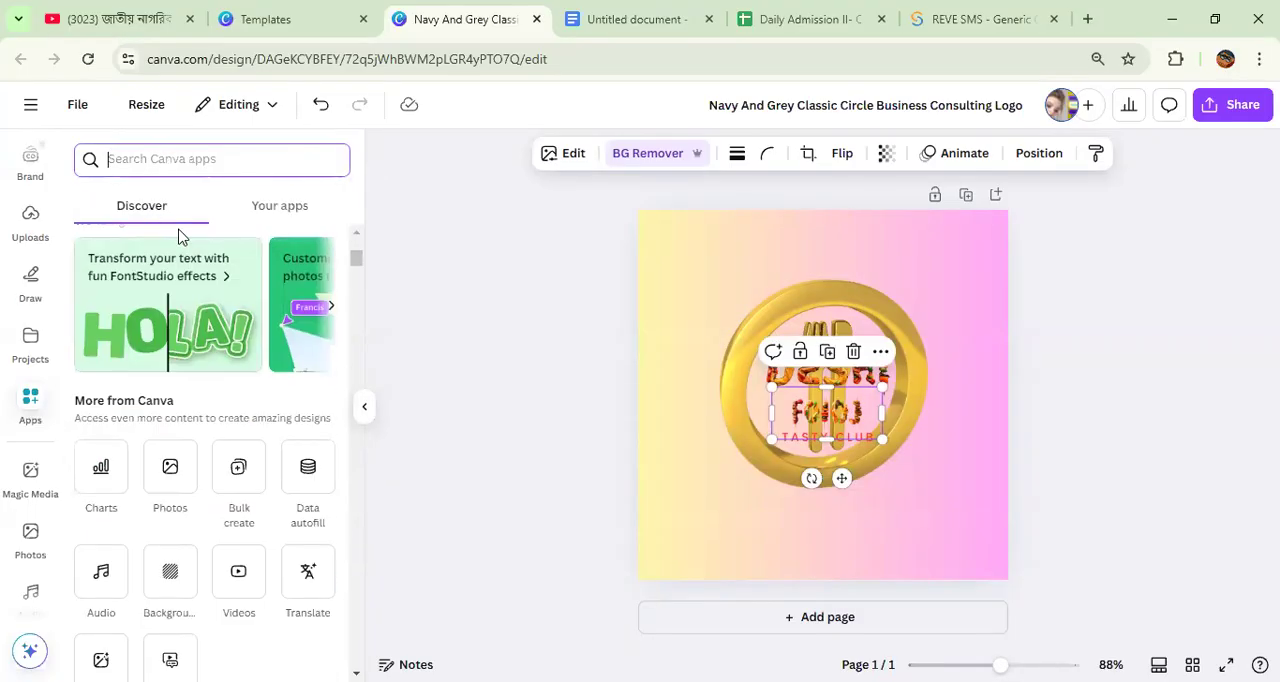
scroll(190, 260, "down", 3)
scroll(215, 305, "down", 3)
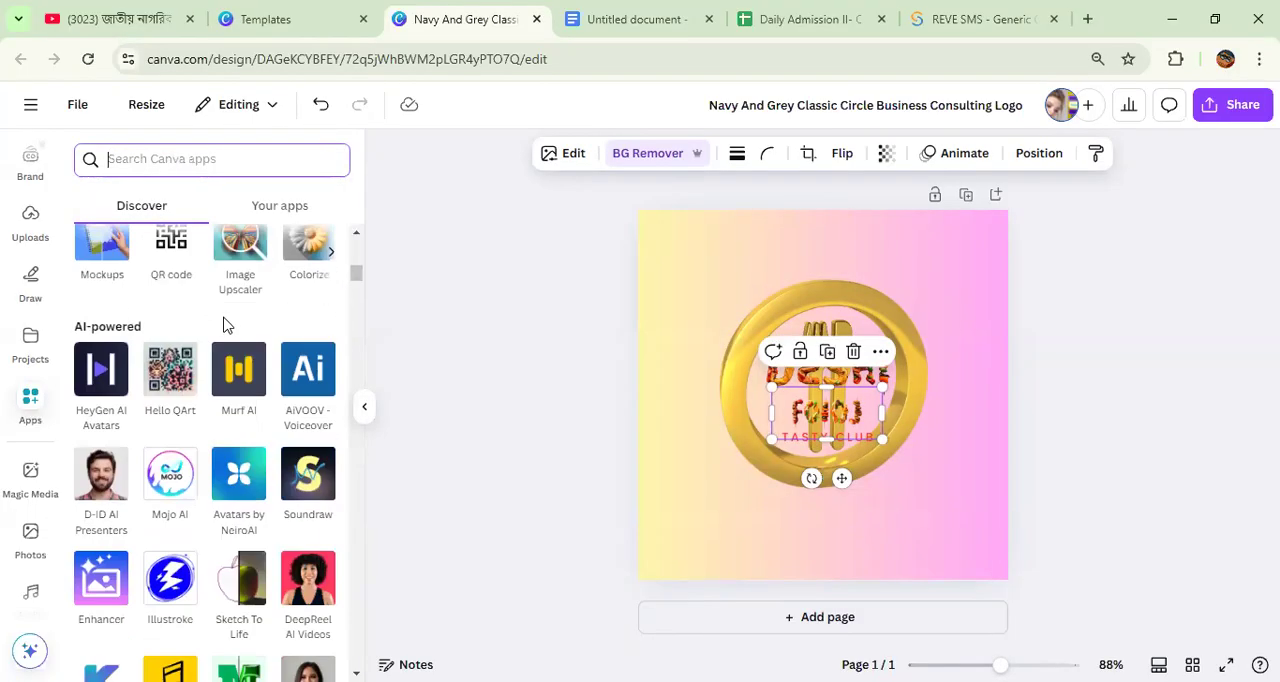
scroll(224, 325, "down", 2)
scroll(224, 325, "down", 4)
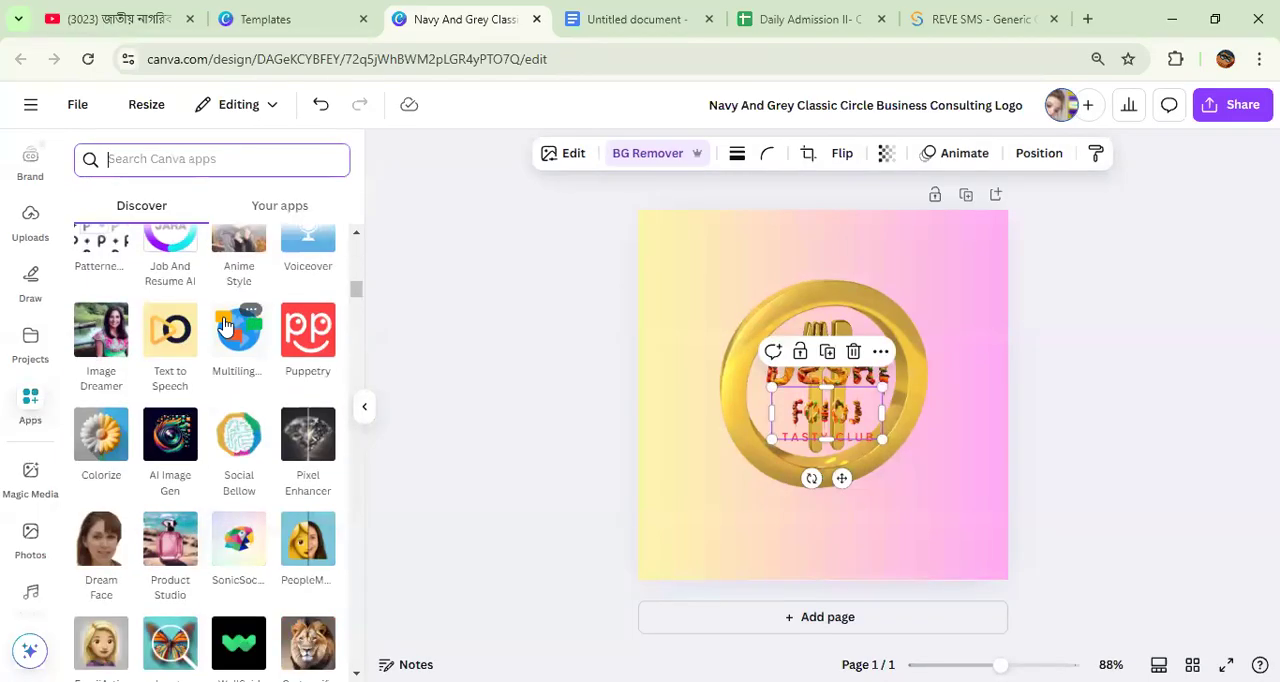
scroll(224, 325, "down", 3)
scroll(224, 325, "down", 2)
scroll(224, 325, "down", 6)
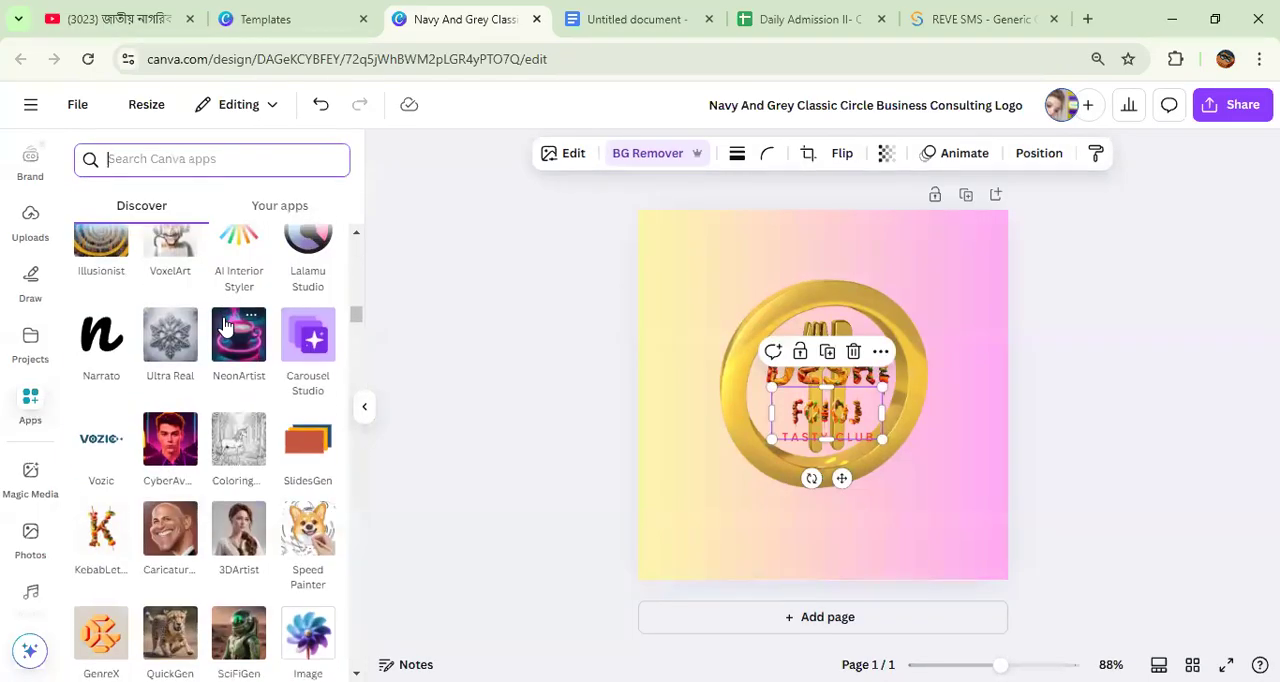
scroll(200, 300, "up", 3)
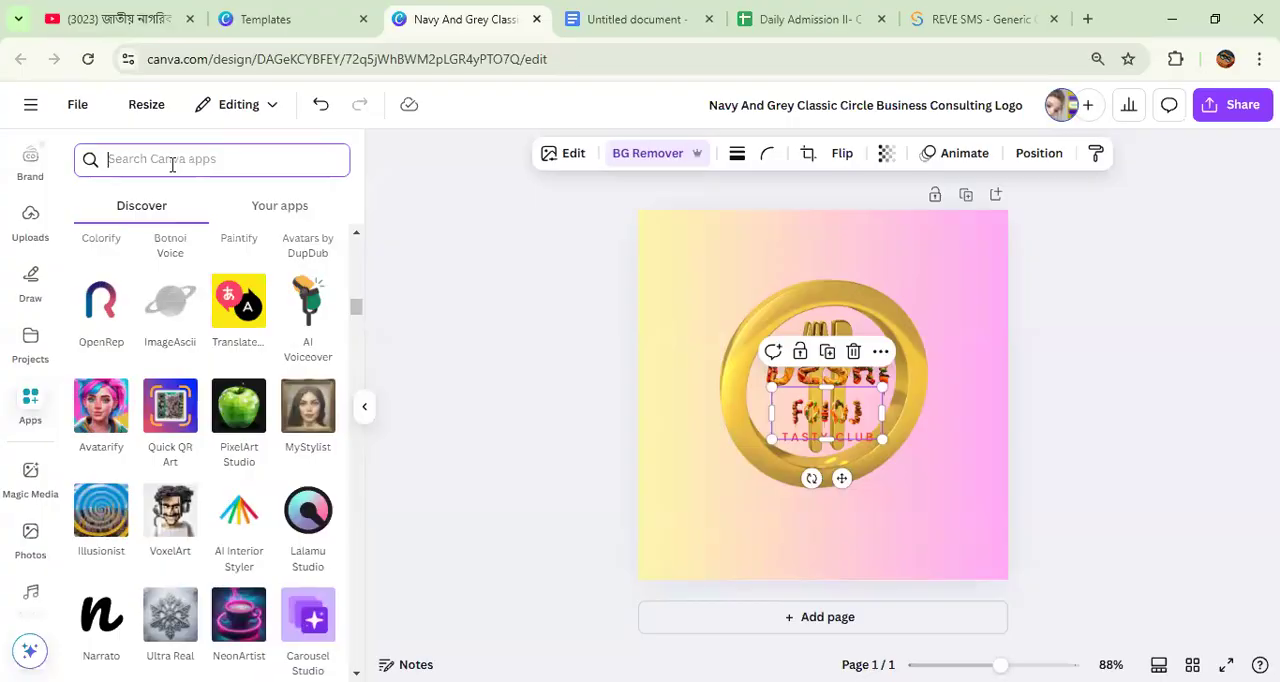
Step: Search the app catalogue for "frame" and clear the search again
type("frame")
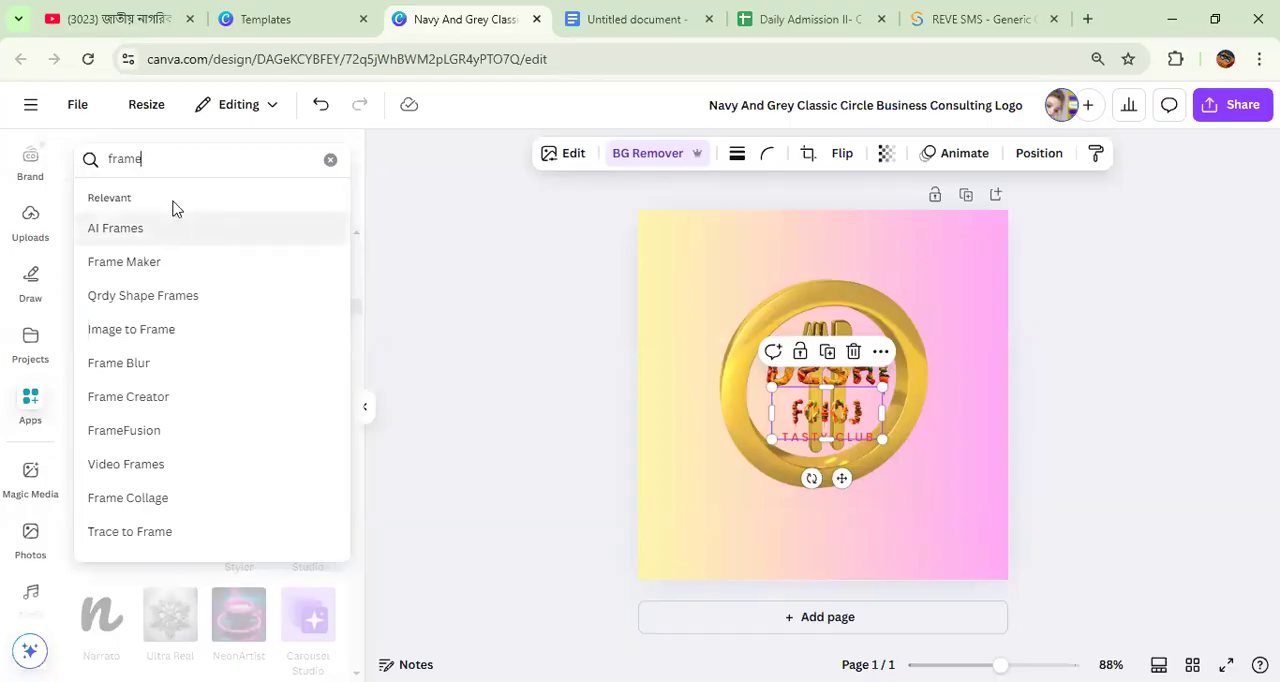
left_click_drag(163, 149, 116, 149)
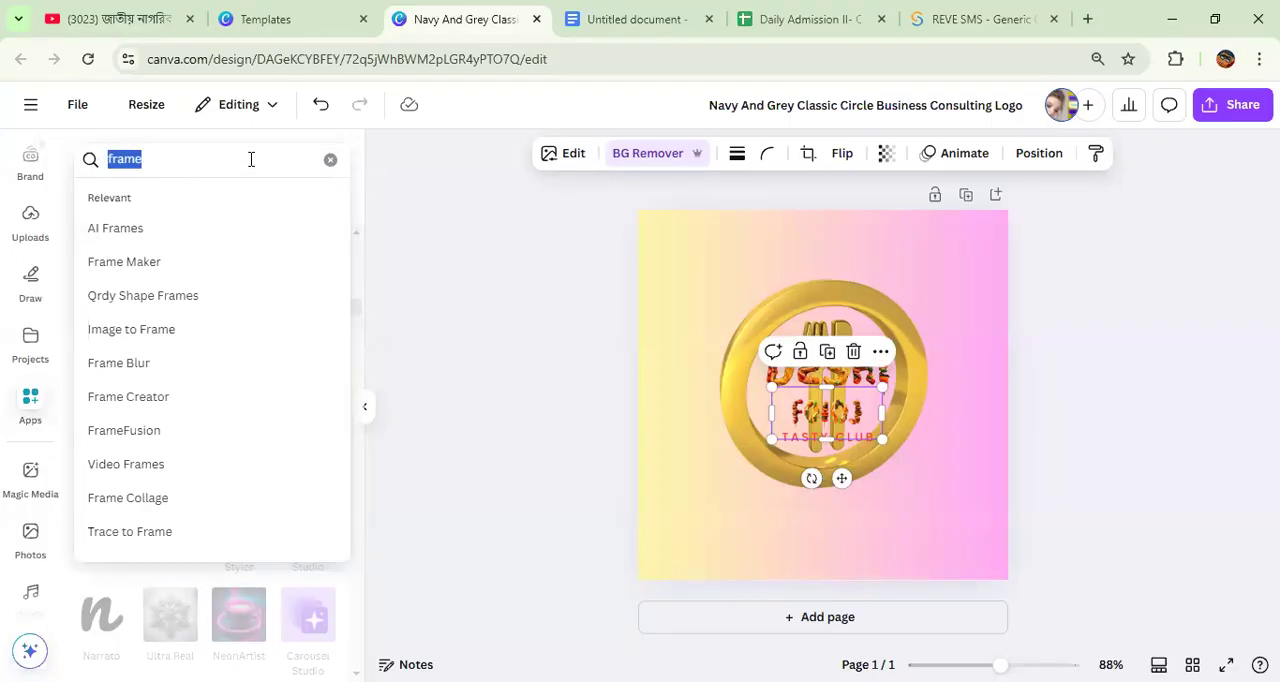
left_click(331, 160)
Step: Find the FontFrame app in the app catalogue and open it
scroll(228, 318, "down", 3)
scroll(228, 318, "down", 15)
scroll(228, 318, "down", 12)
scroll(228, 318, "down", 12)
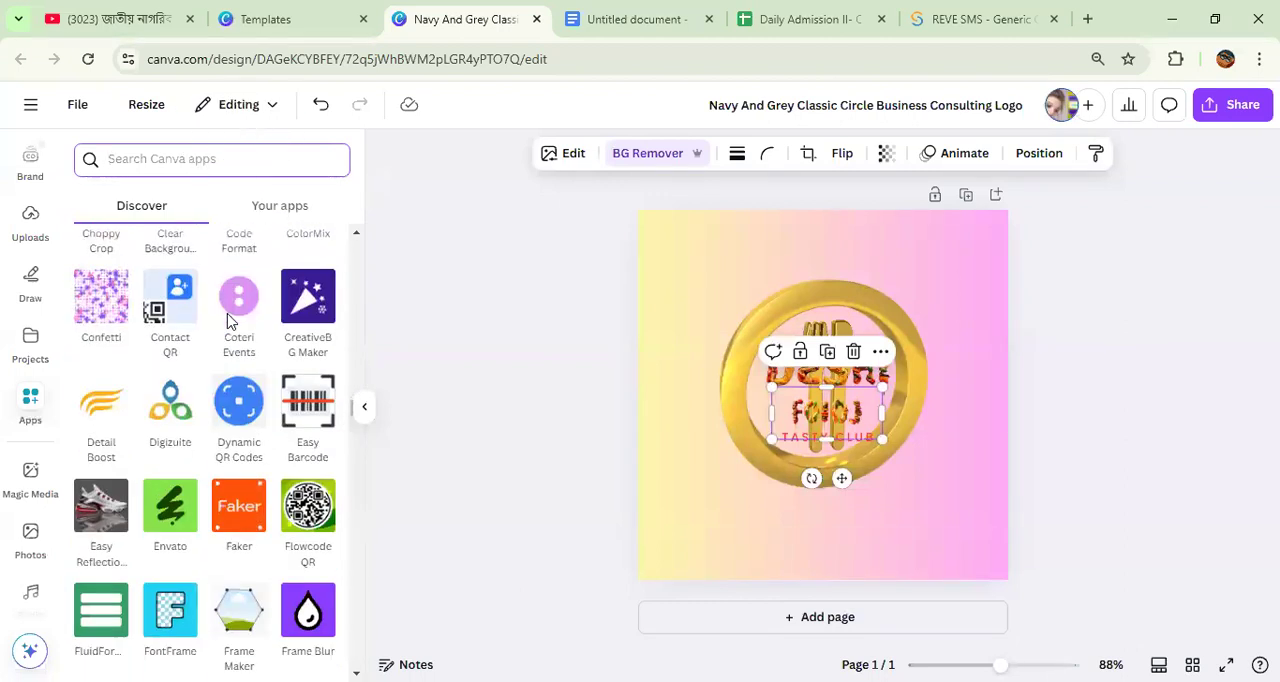
scroll(228, 318, "down", 3)
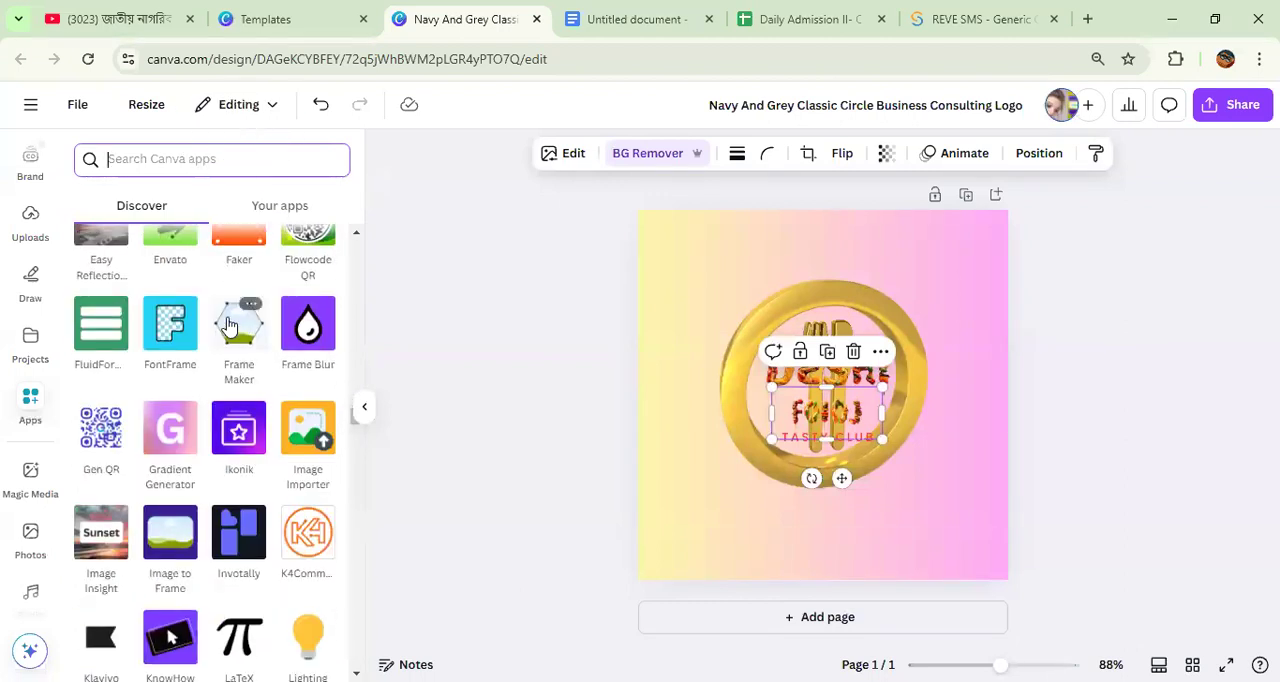
left_click(164, 343)
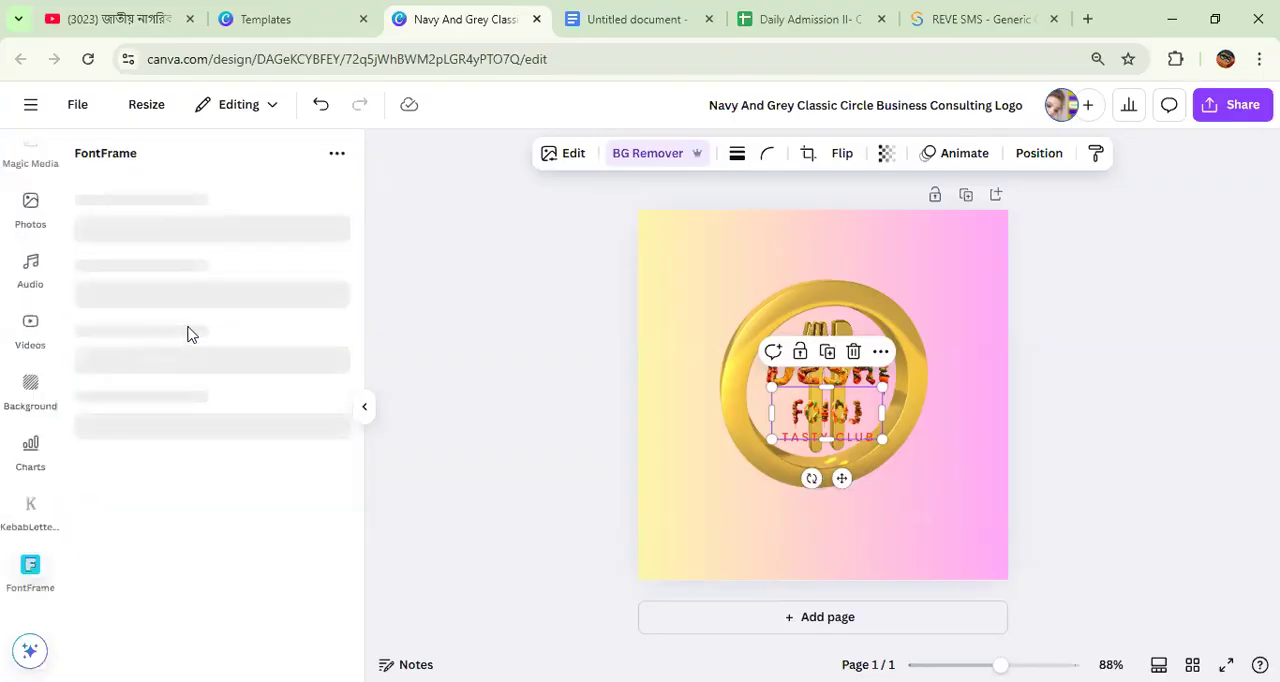
Step: Enter "Deshi Food" as the FontFrame text and add the framed lettering to the design
left_click(195, 403)
type("shi")
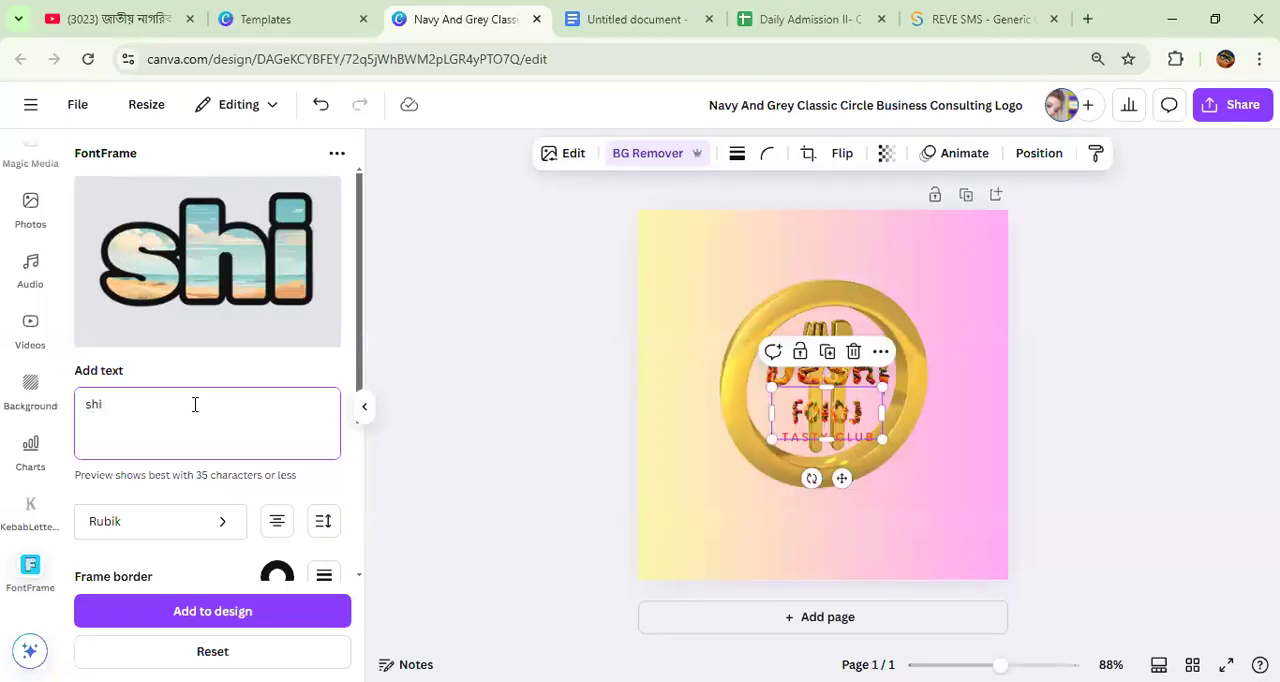
key("BackSpace")
key("BackSpace")
key("BackSpace")
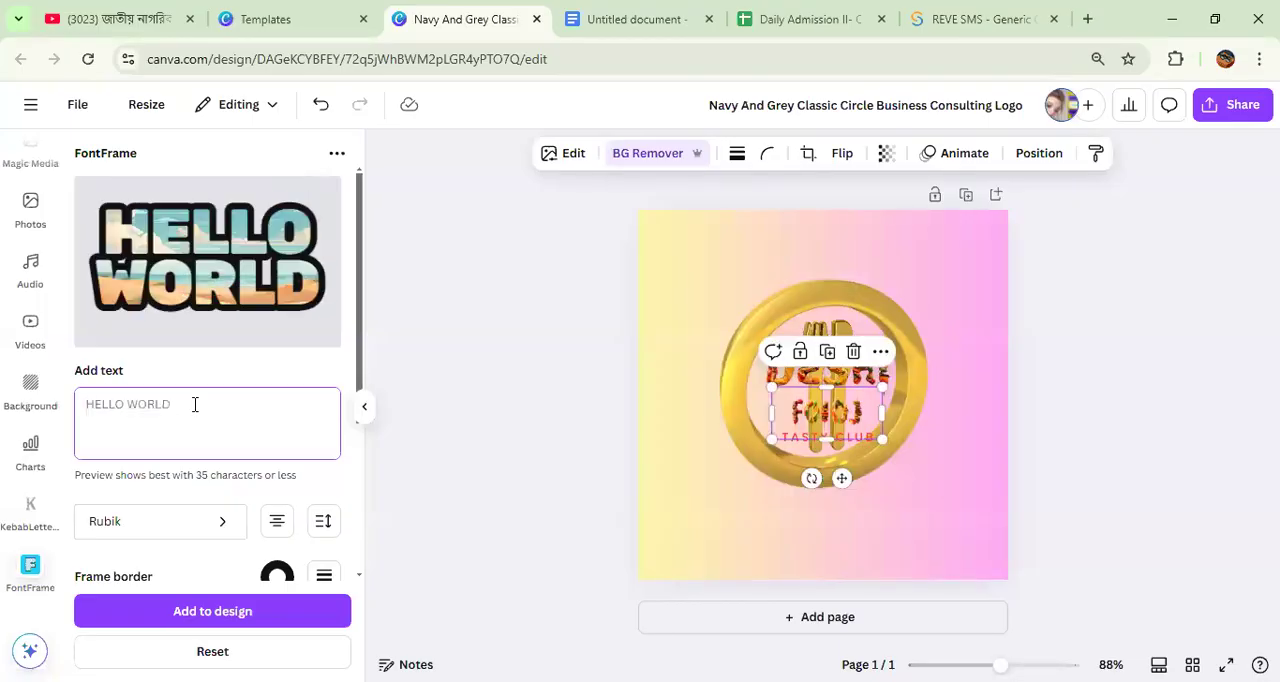
type("Des")
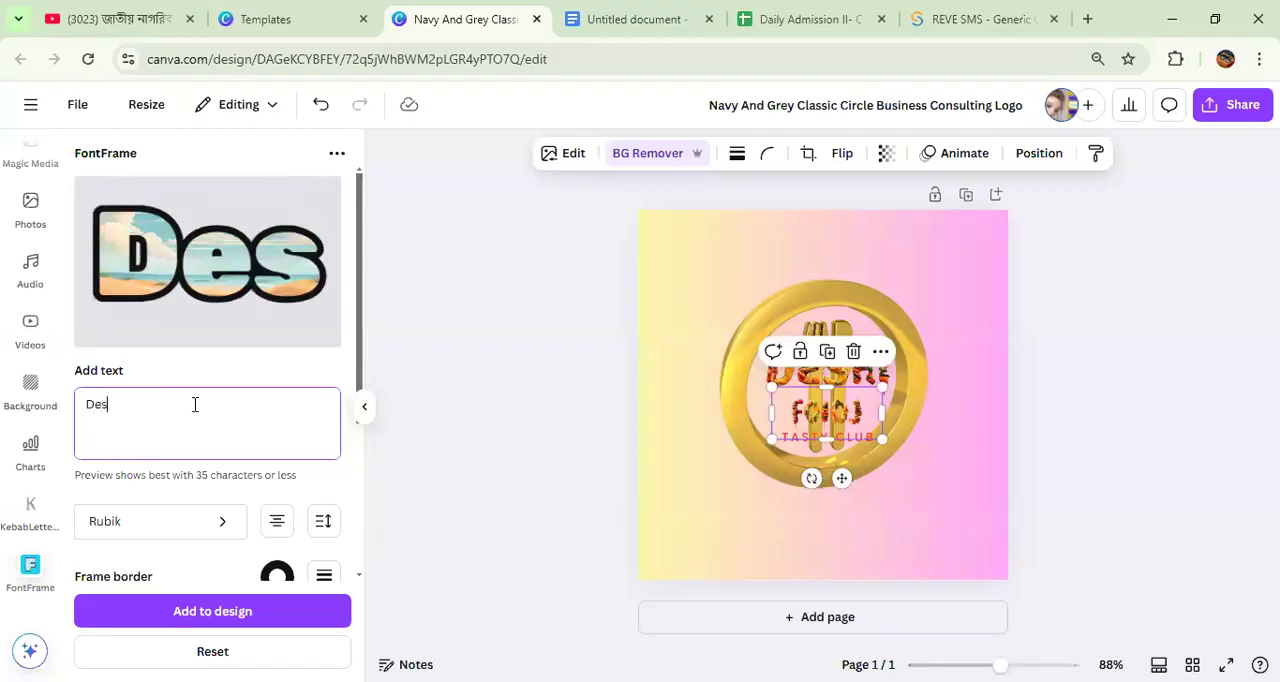
type("hi Food")
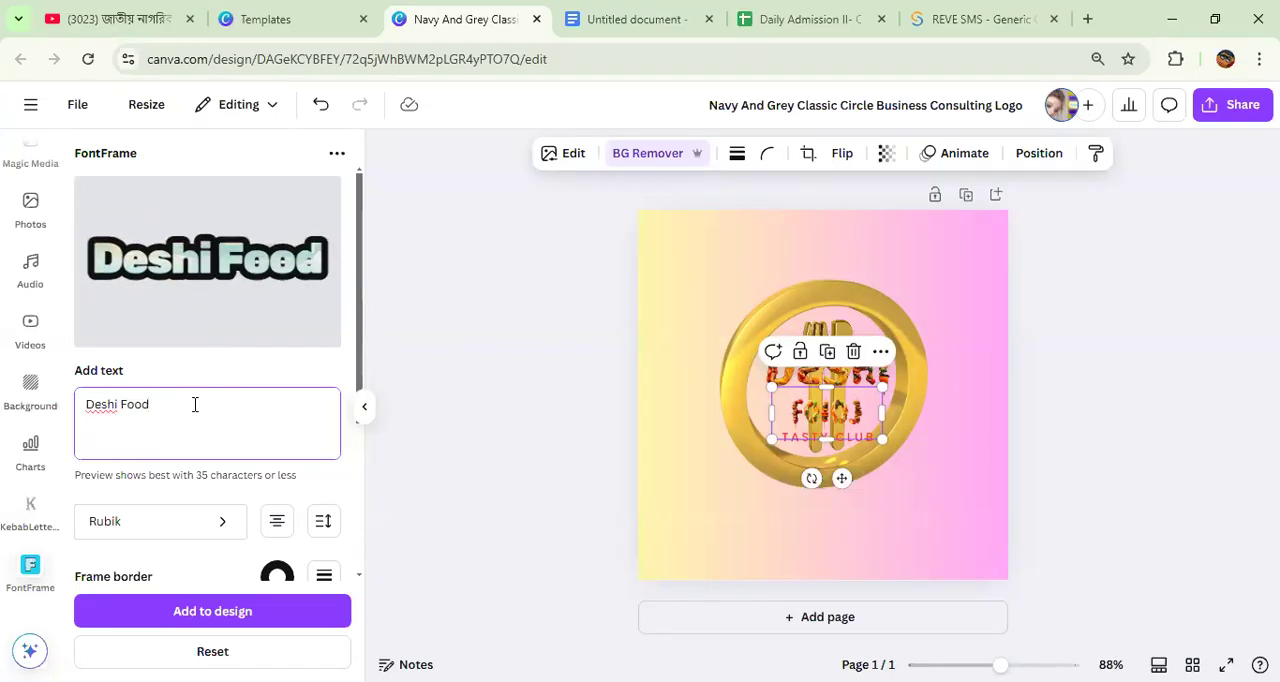
key("Return")
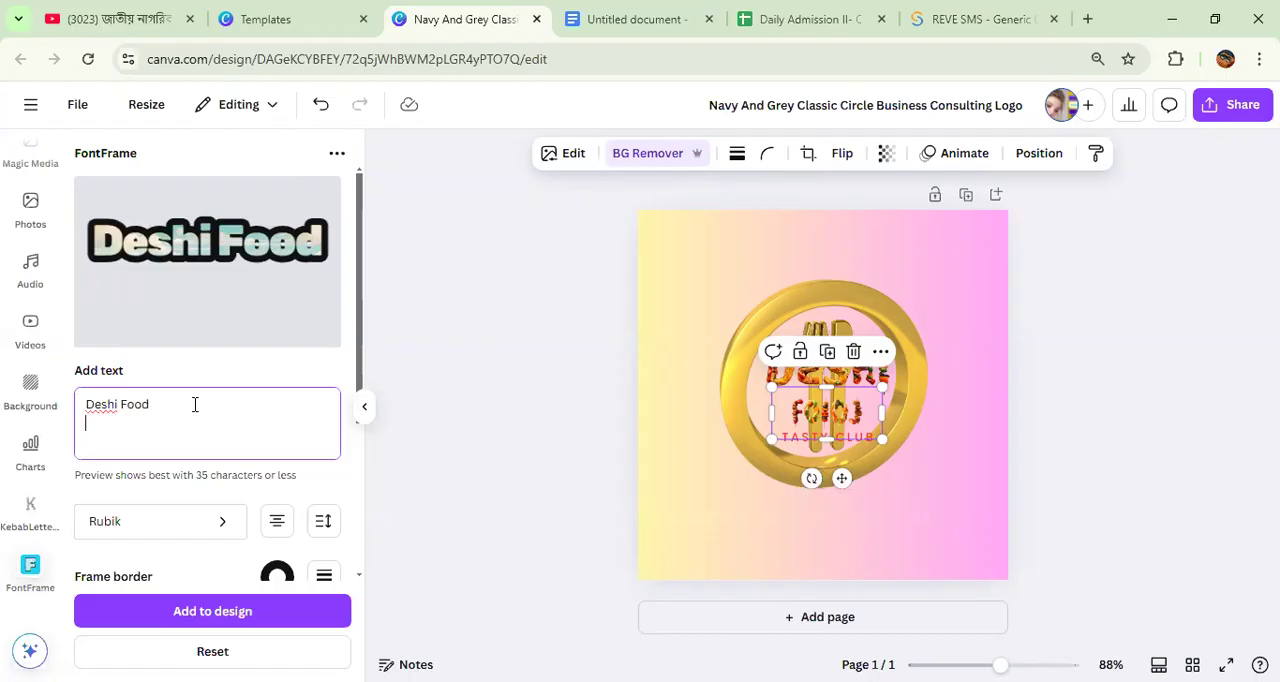
scroll(220, 455, "down", 2)
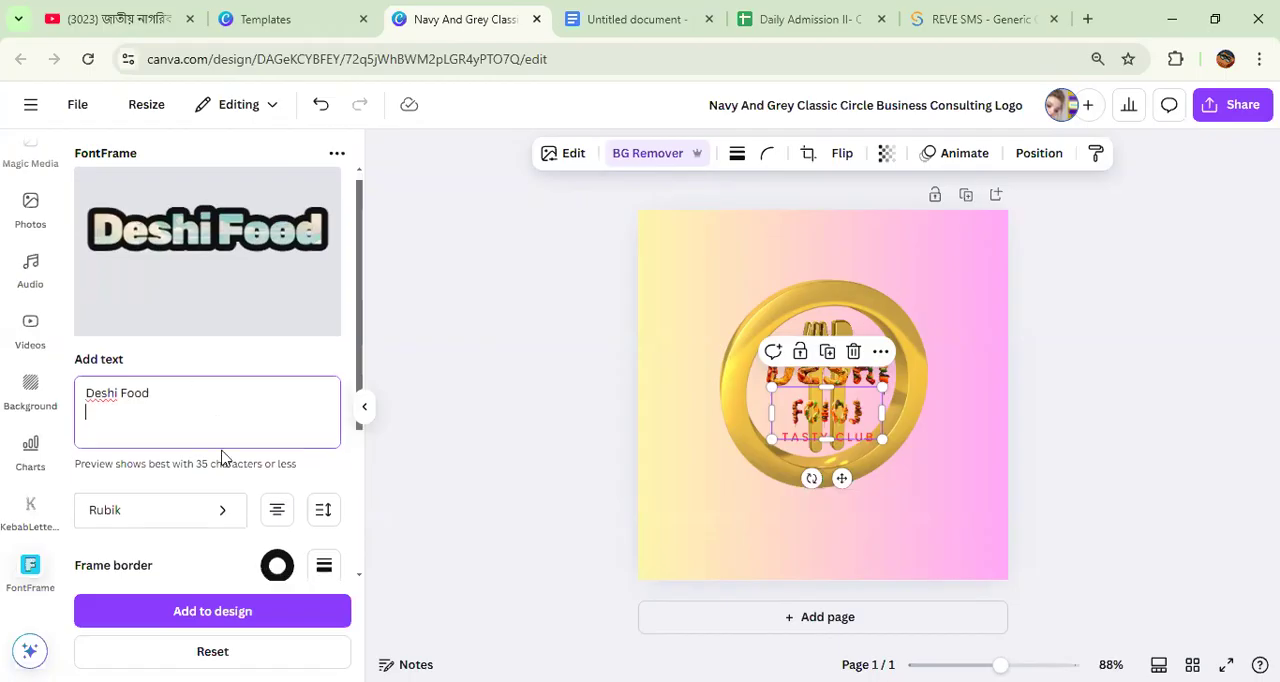
left_click(212, 614)
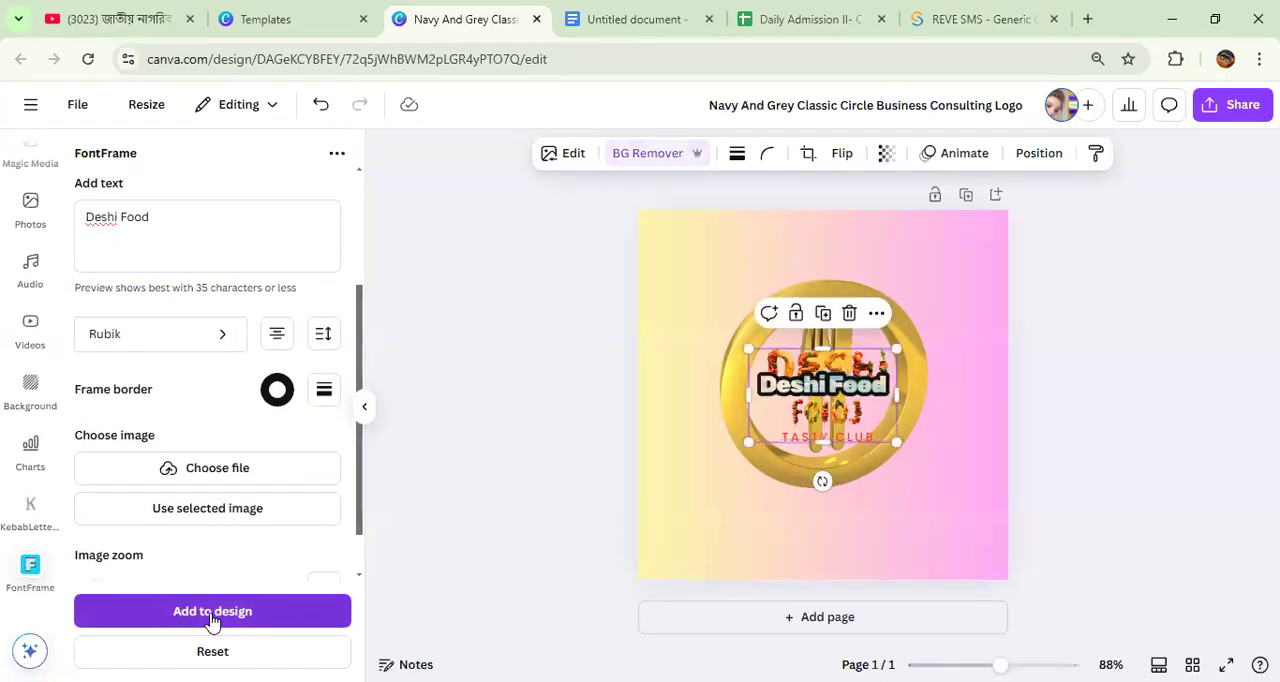
Step: Empty the gold ring by moving the Deshi Food lettering above it and the kebab-style DESHI, food and TASTY CLUB elements below it
double_click(822, 378)
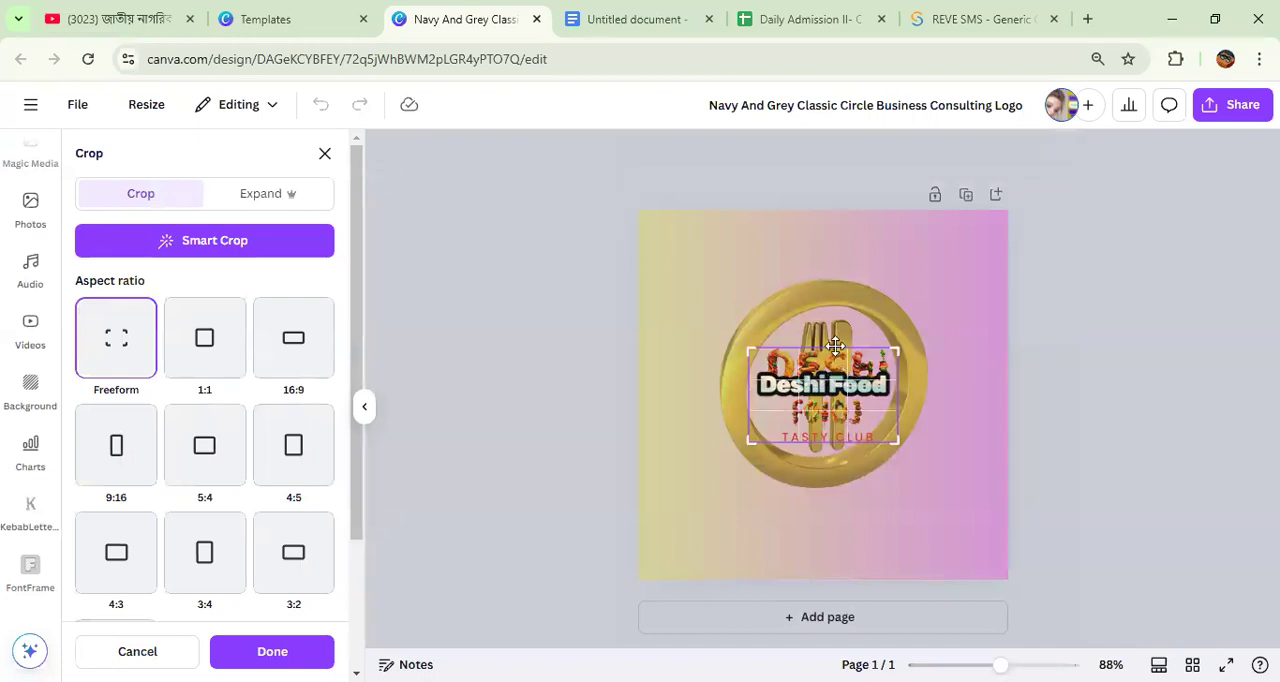
left_click(910, 448)
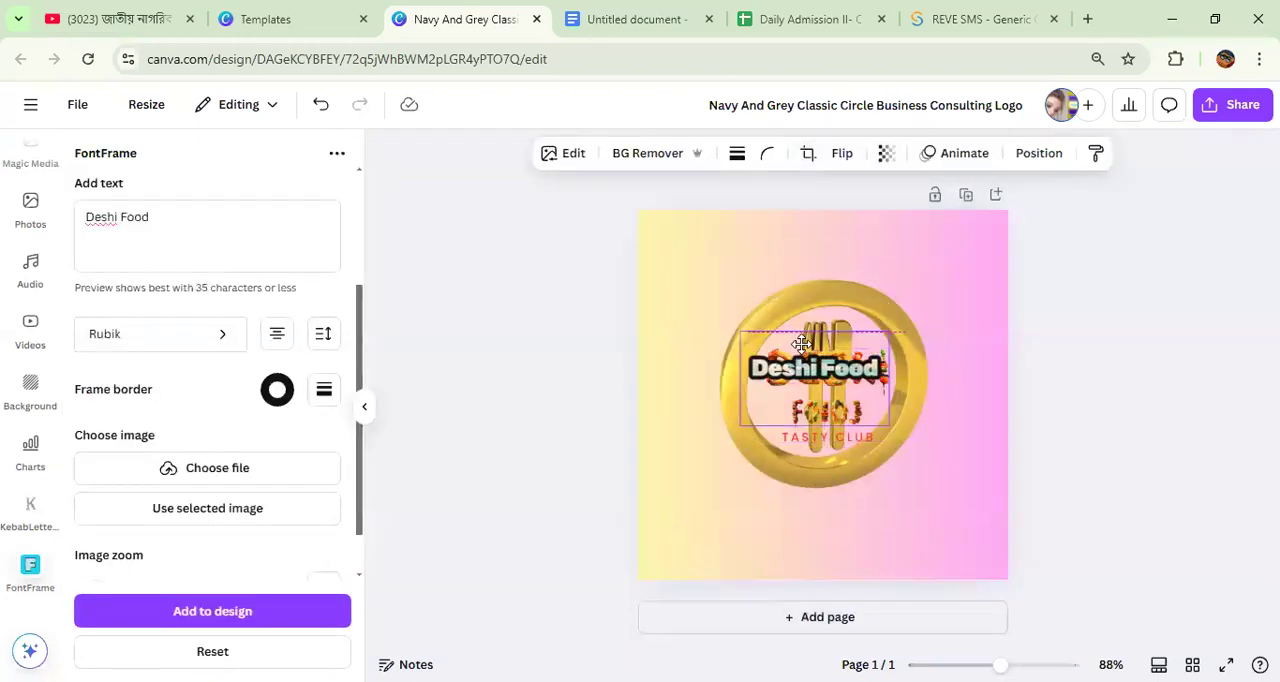
left_click_drag(822, 384, 728, 250)
left_click_drag(851, 372, 759, 542)
left_click_drag(828, 412, 849, 530)
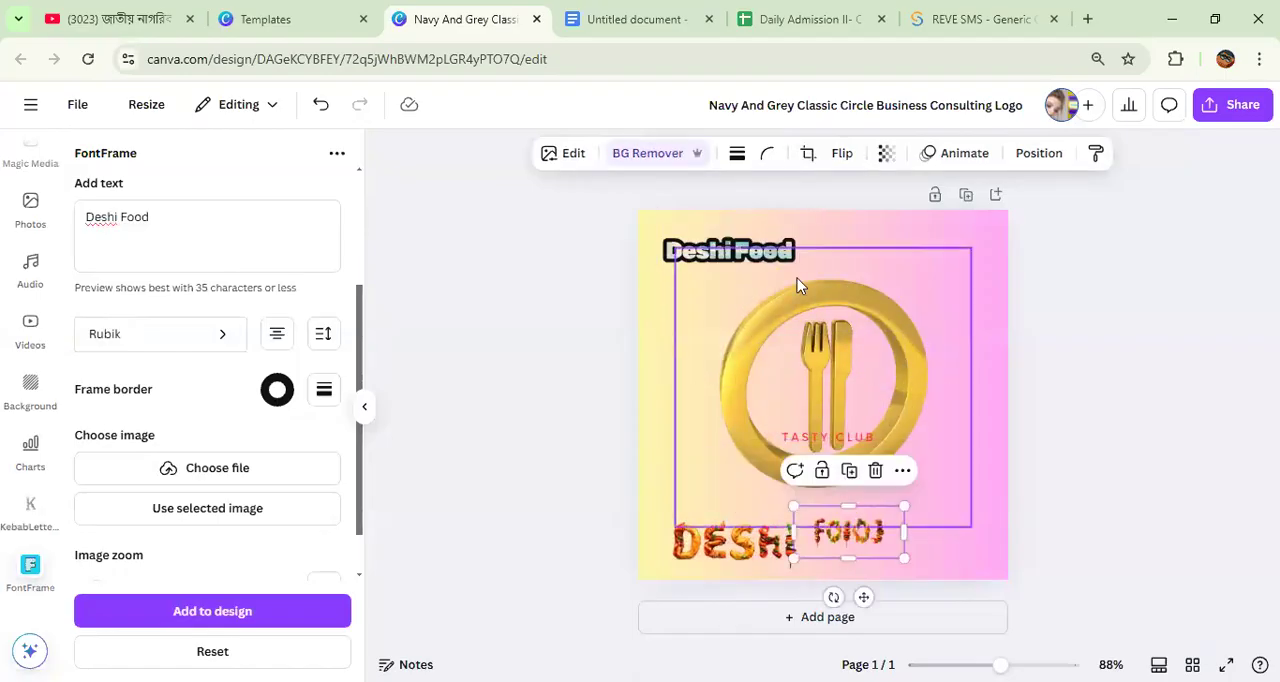
left_click_drag(828, 437, 750, 541)
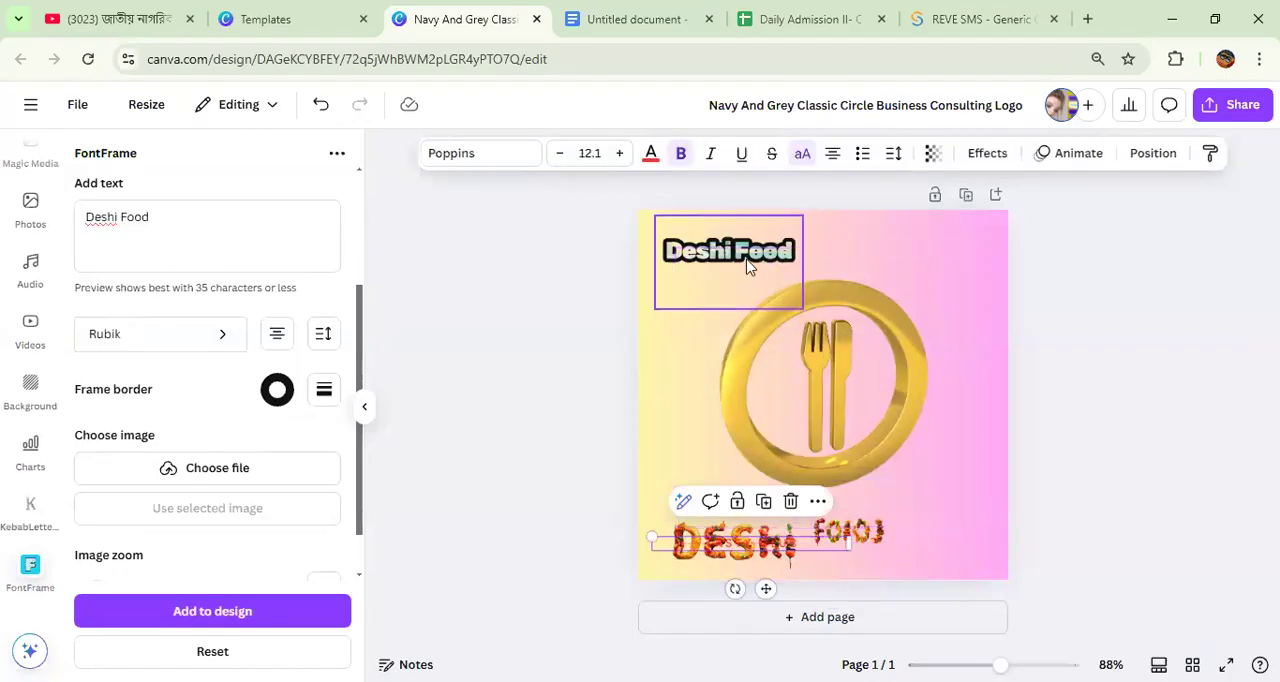
Step: Place the Deshi Food lettering in the middle of the gold ring and enlarge it to span the ring's width
left_click_drag(748, 254, 848, 382)
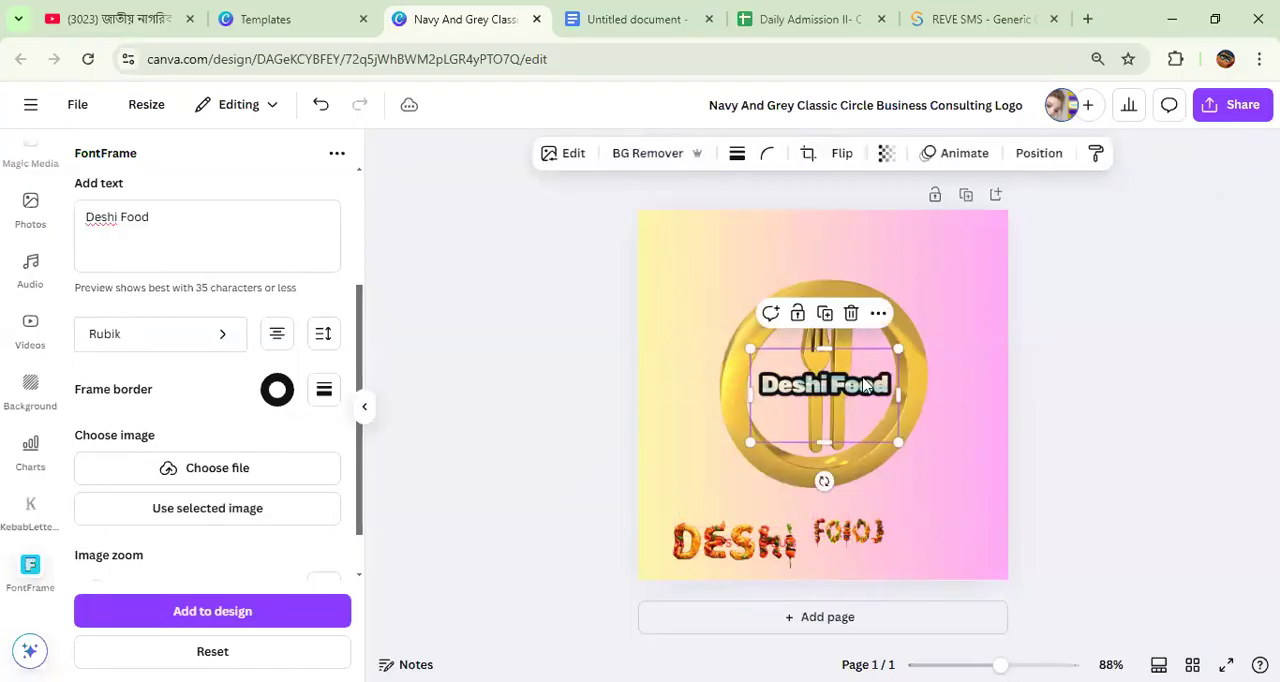
left_click_drag(908, 350, 963, 338)
left_click_drag(850, 380, 833, 409)
Step: Change the FontFrame text to "Deshi" and add it to the design as separate lettering
left_click(166, 217)
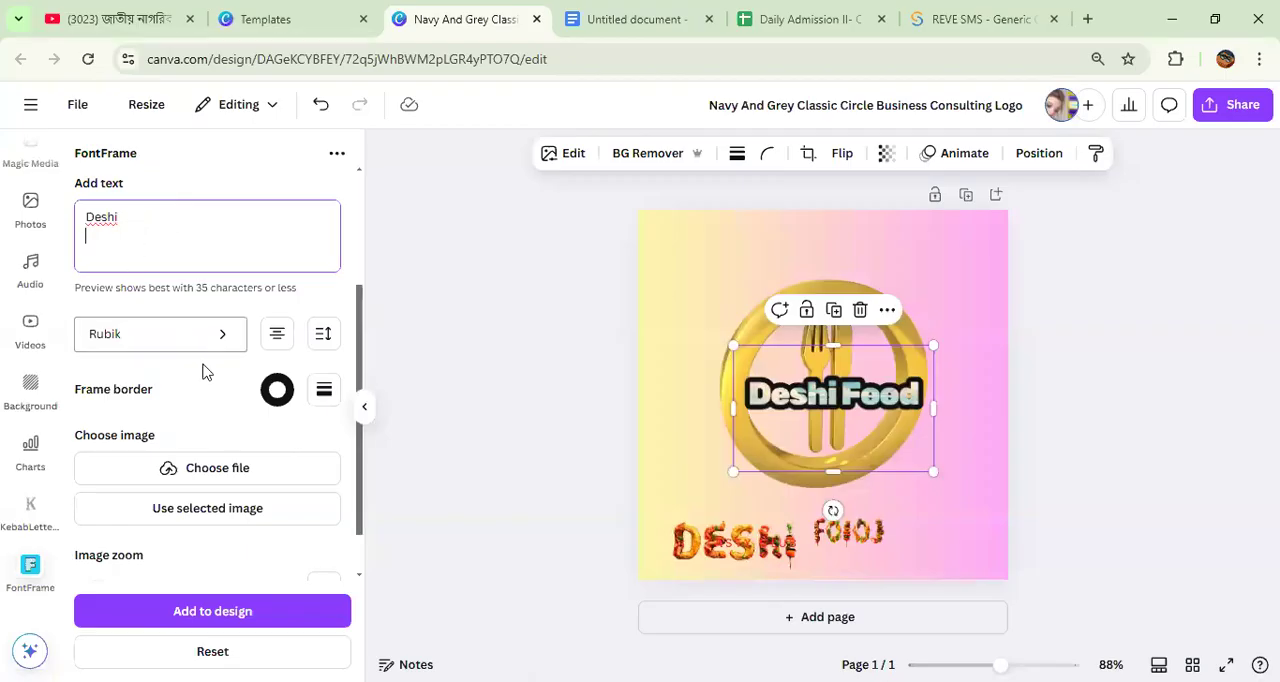
double_click(906, 386)
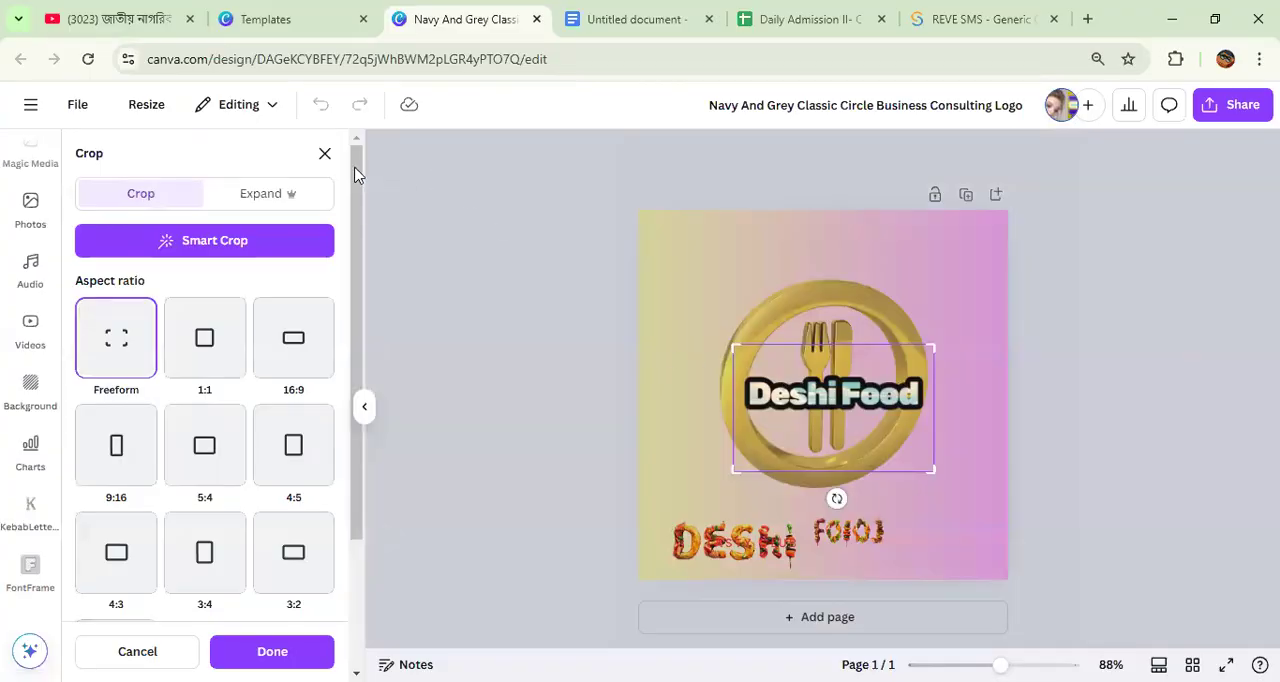
left_click(321, 154)
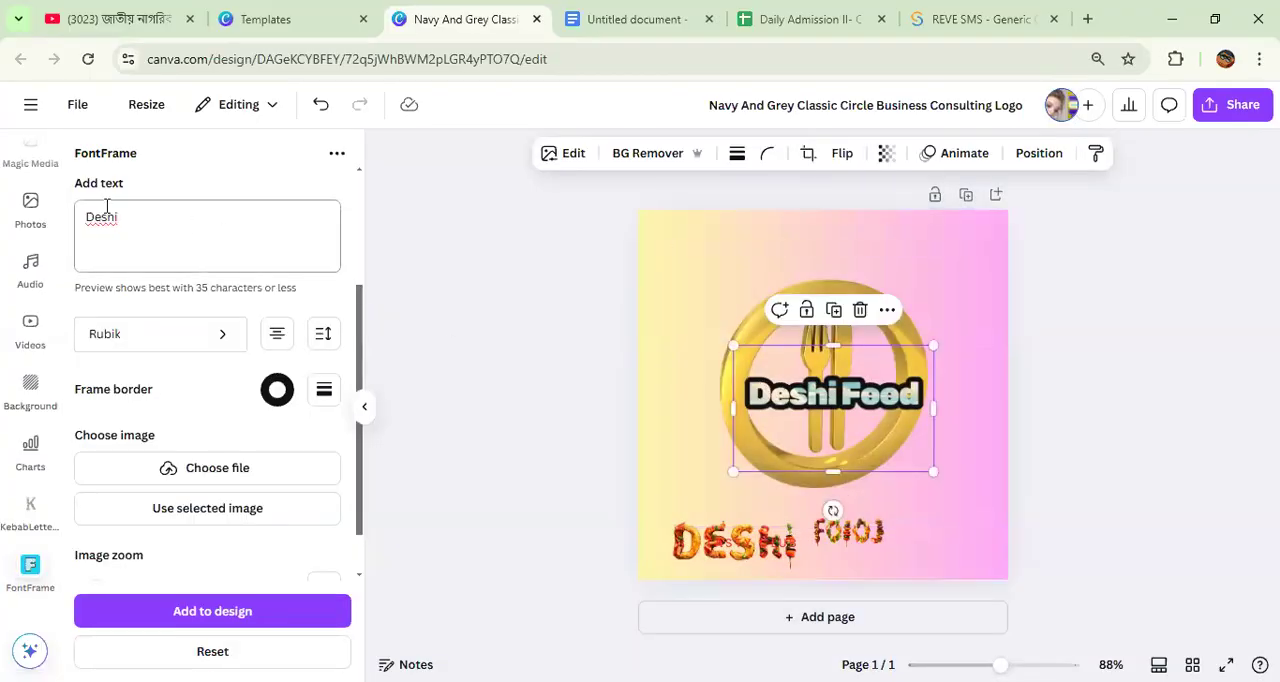
left_click(209, 617)
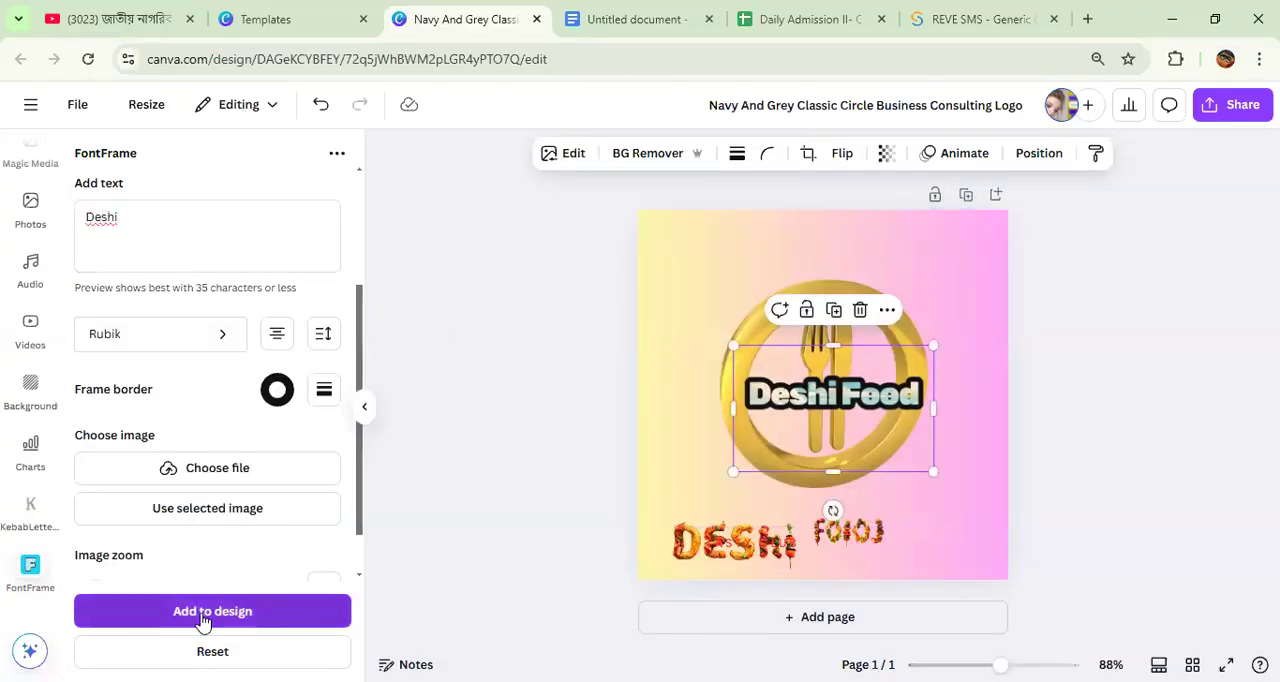
Step: Move the Deshi lettering to the top of the gold ring and delete the combined Deshi Food lettering
left_click_drag(843, 400, 801, 302)
left_click(830, 396)
key("Delete")
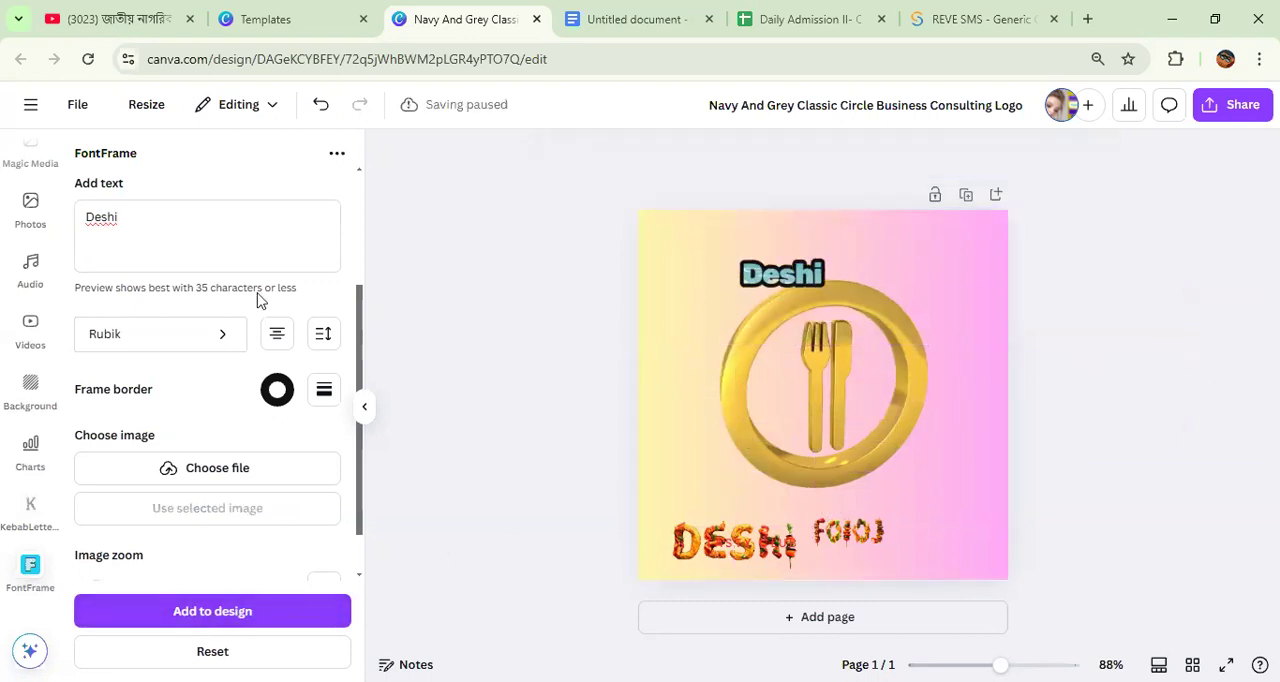
Step: Add "Food" as separate FontFrame lettering, placing it low in the gold ring with the Deshi lettering centred above it
left_click_drag(131, 228, 64, 229)
type("F")
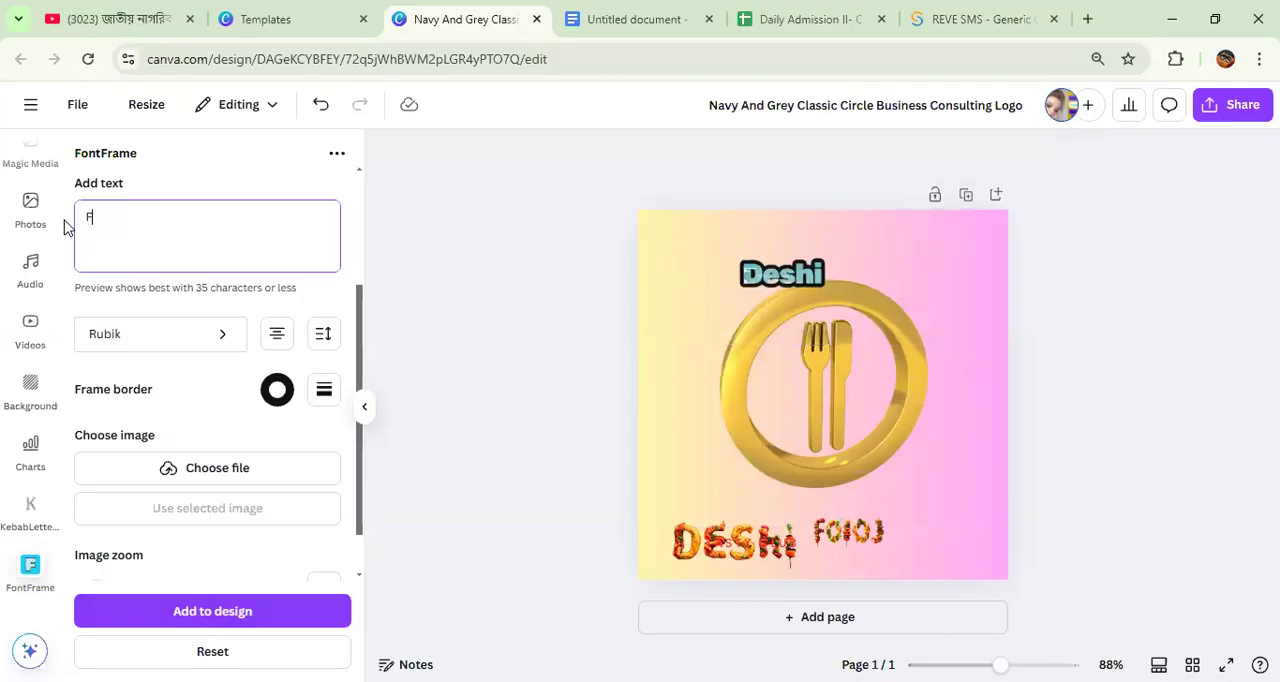
type("ood")
left_click(211, 611)
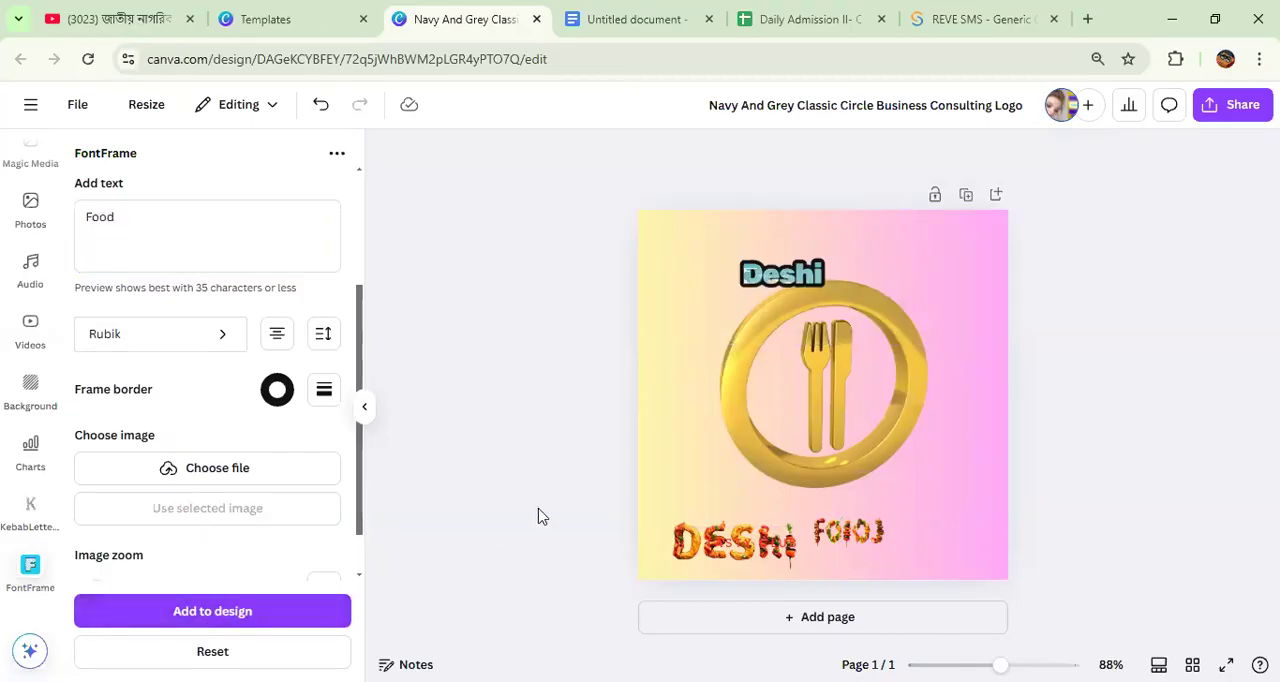
left_click_drag(790, 405, 798, 488)
left_click_drag(784, 275, 824, 396)
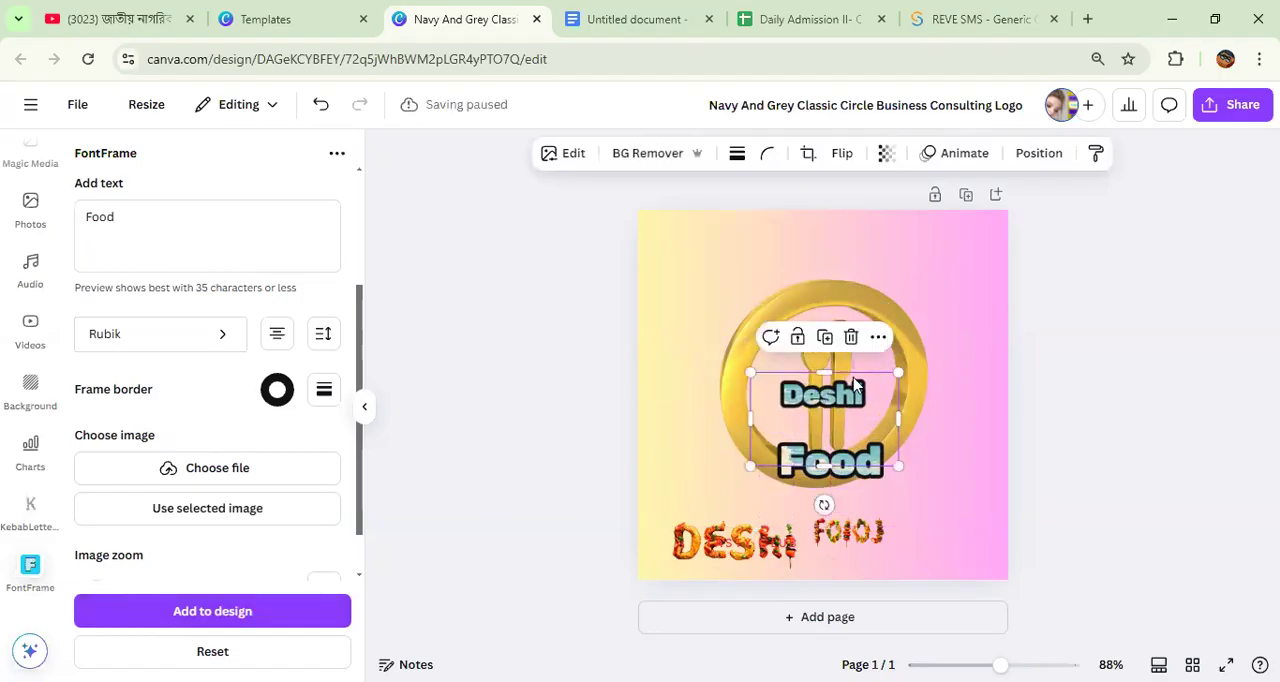
Step: Enlarge the Deshi lettering inside the gold ring, and shrink the Food lettering and place it directly beneath
left_click_drag(900, 373, 953, 340)
mouse_move(868, 373)
left_mouse_down()
mouse_move(835, 395)
mouse_move(846, 366)
left_mouse_up()
left_click_drag(829, 500, 860, 415)
left_click_drag(767, 383, 815, 420)
left_click(828, 362, "shift")
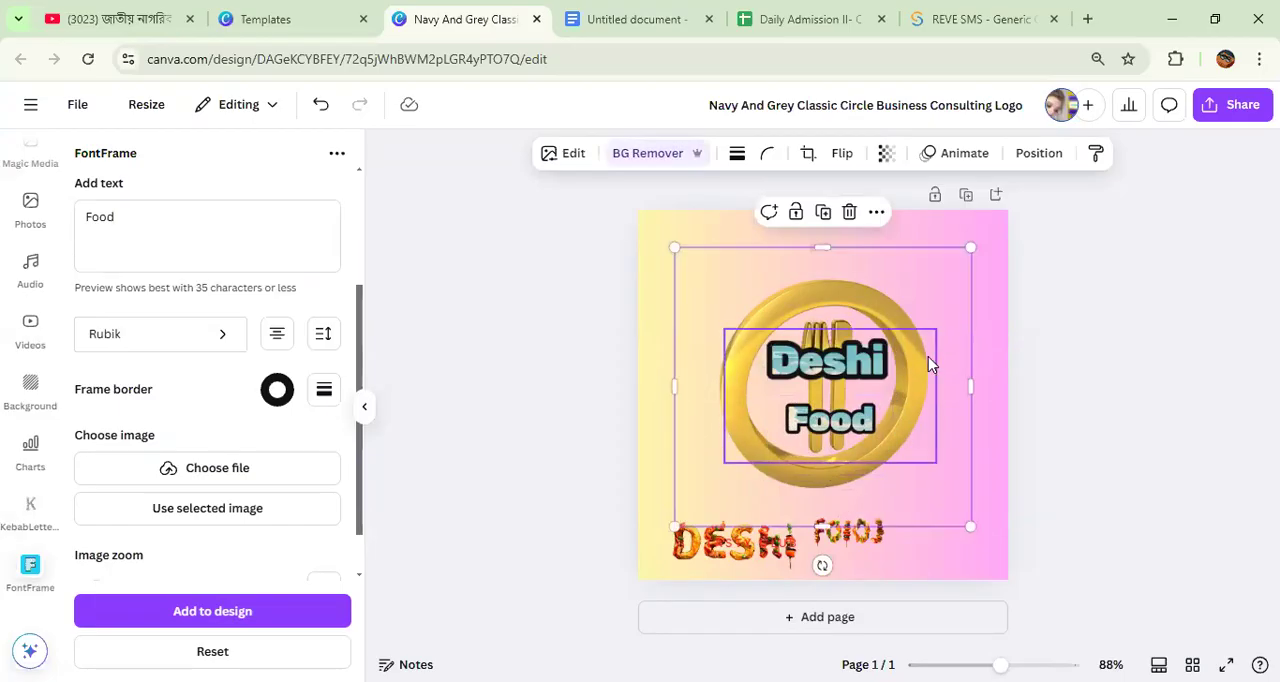
Step: Shrink the Deshi lettering slightly, crop its frame close to the letters and centre it in the ring above Food
left_click_drag(720, 325, 750, 346)
left_click_drag(843, 375, 826, 367)
left_click_drag(848, 430, 829, 359)
left_click_drag(826, 250, 826, 243)
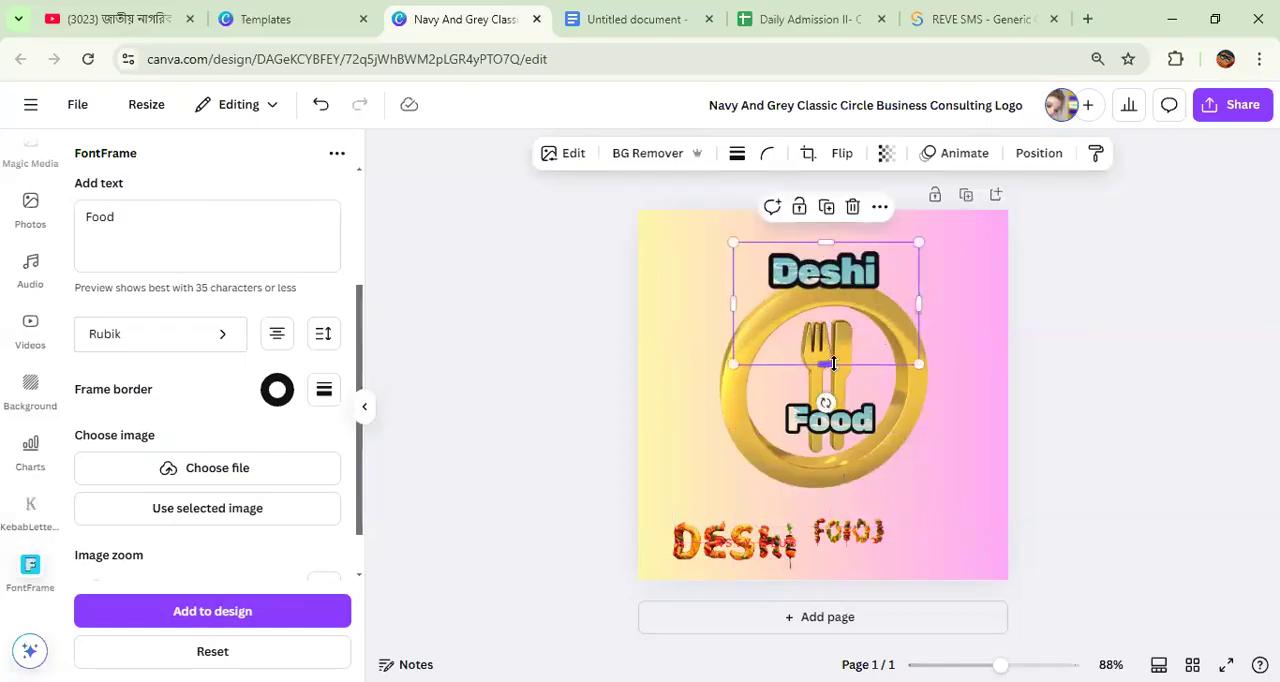
left_click_drag(826, 364, 830, 294)
left_click_drag(847, 332, 856, 421)
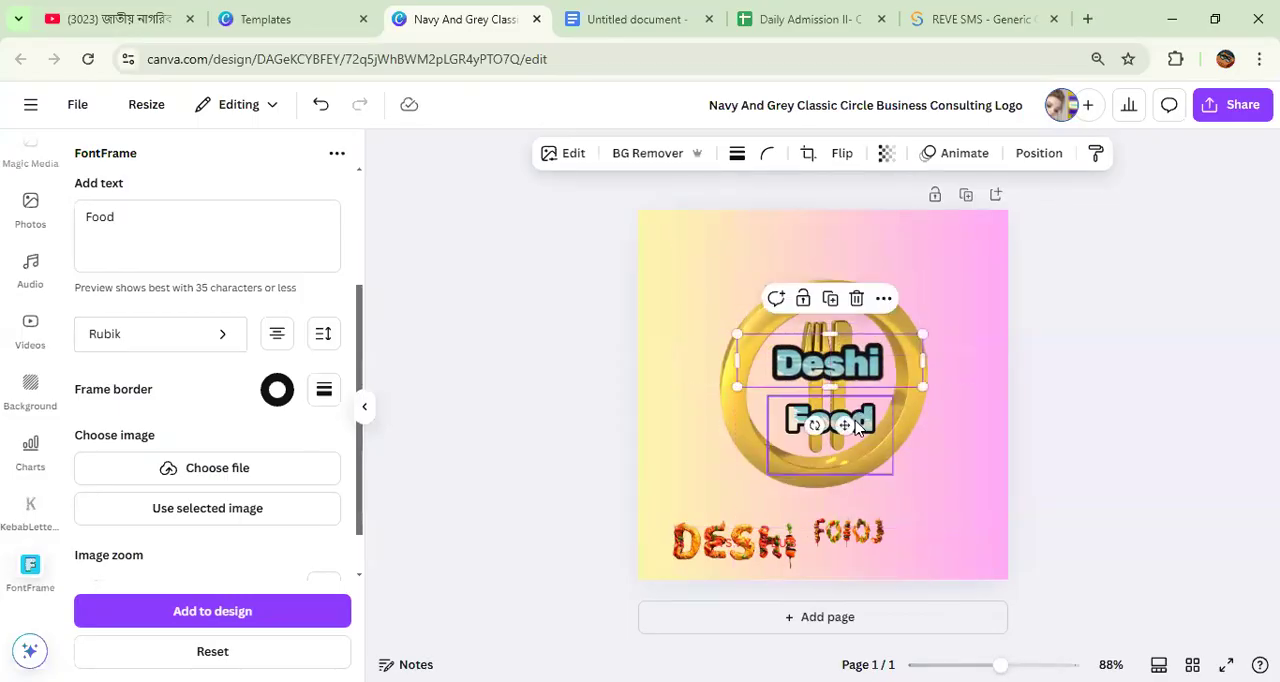
Step: Crop the empty space under the Food lettering and move it up closer to the Deshi lettering
left_click(834, 468)
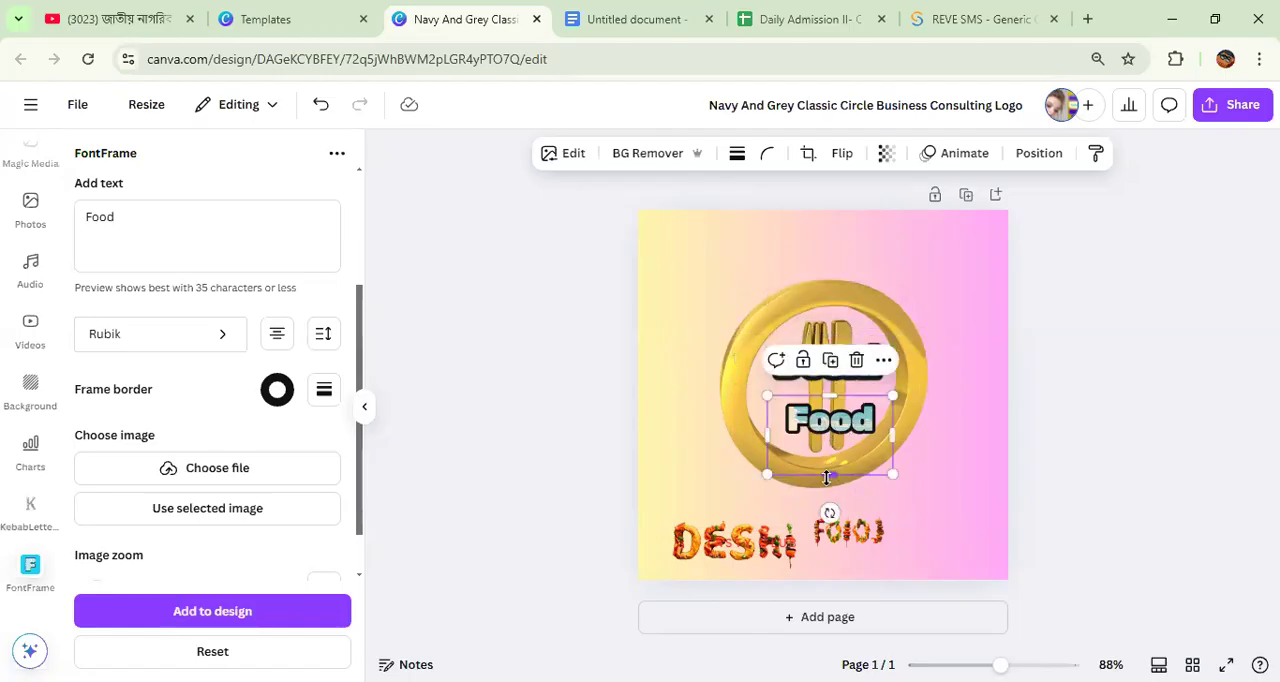
mouse_move(828, 466)
left_mouse_down()
mouse_move(829, 445)
mouse_move(846, 471)
left_mouse_up()
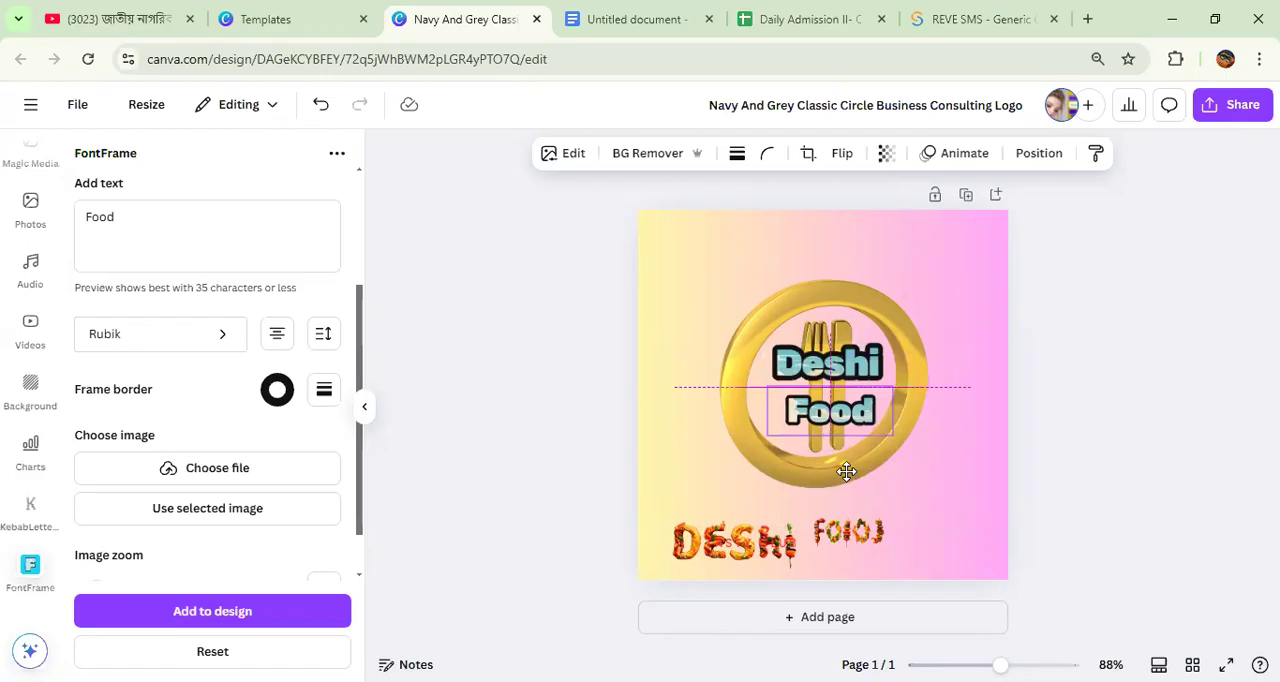
Step: Remove the kebab-style Food and Deshi letters from the page, and move the TASTY CLUB text directly under the Food lettering
left_click(851, 536)
left_click_drag(851, 536, 1249, 501)
left_click(775, 550)
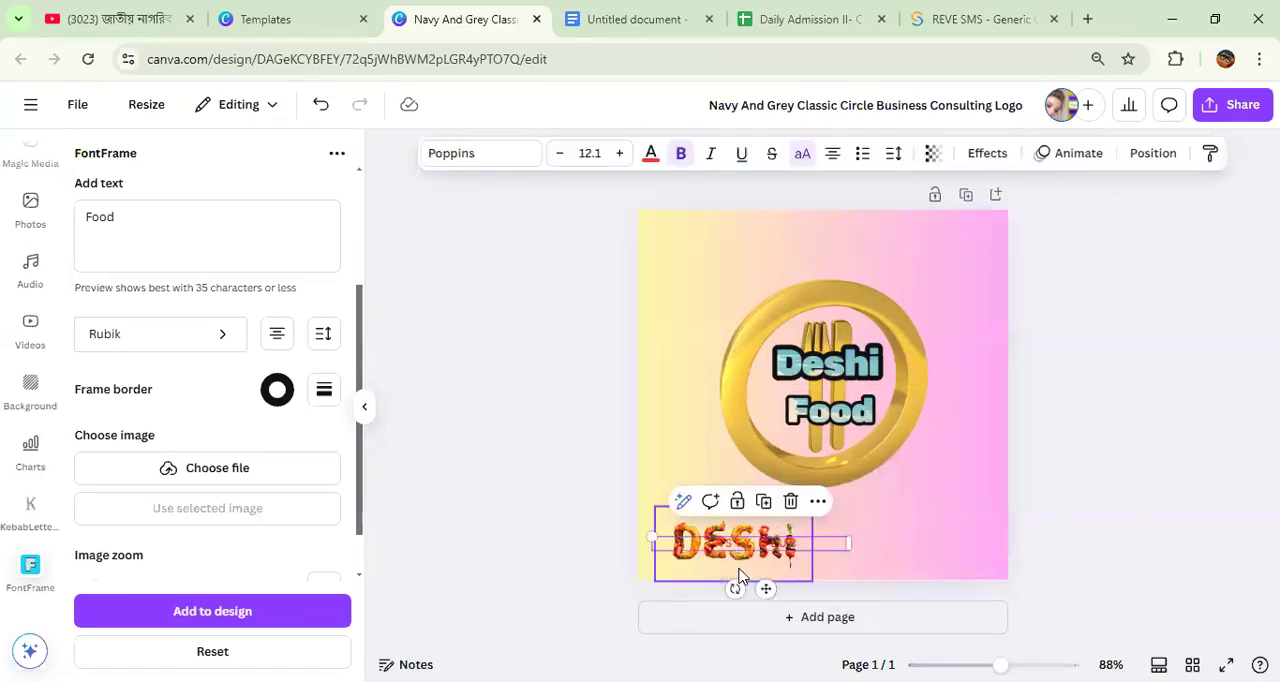
left_click_drag(766, 588, 850, 481)
left_click_drag(735, 545, 1272, 470)
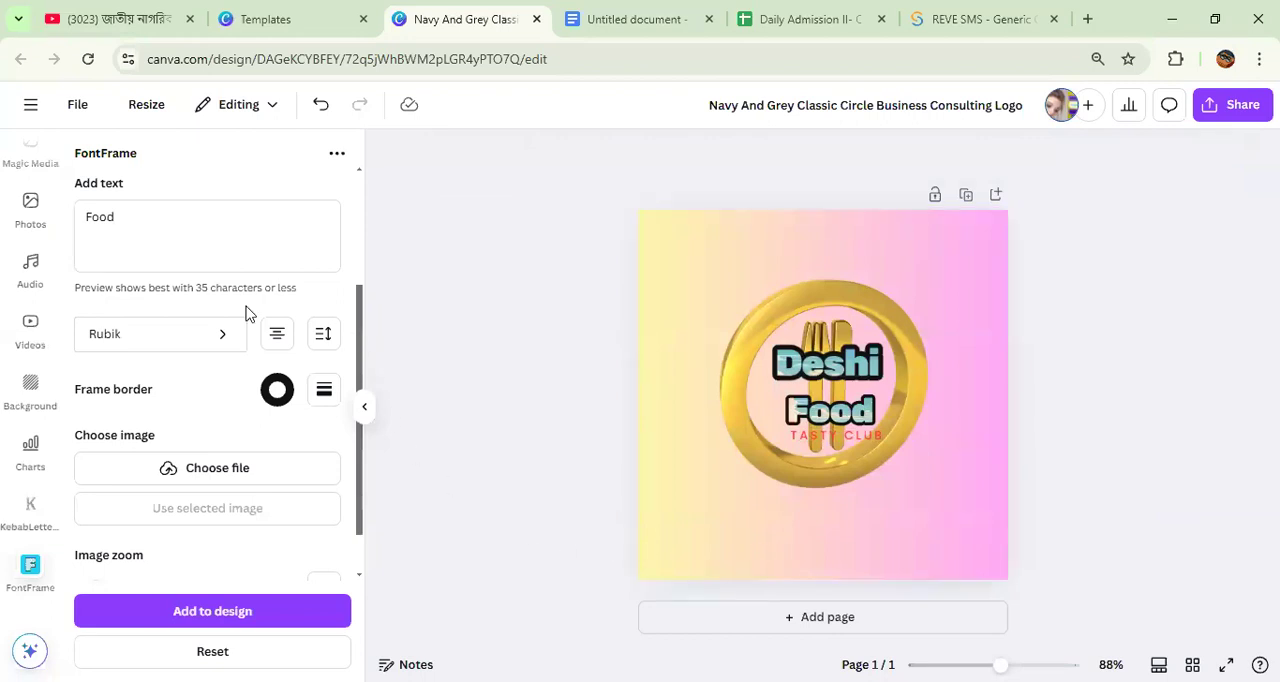
scroll(22, 230, "up", 3)
scroll(22, 230, "up", 3)
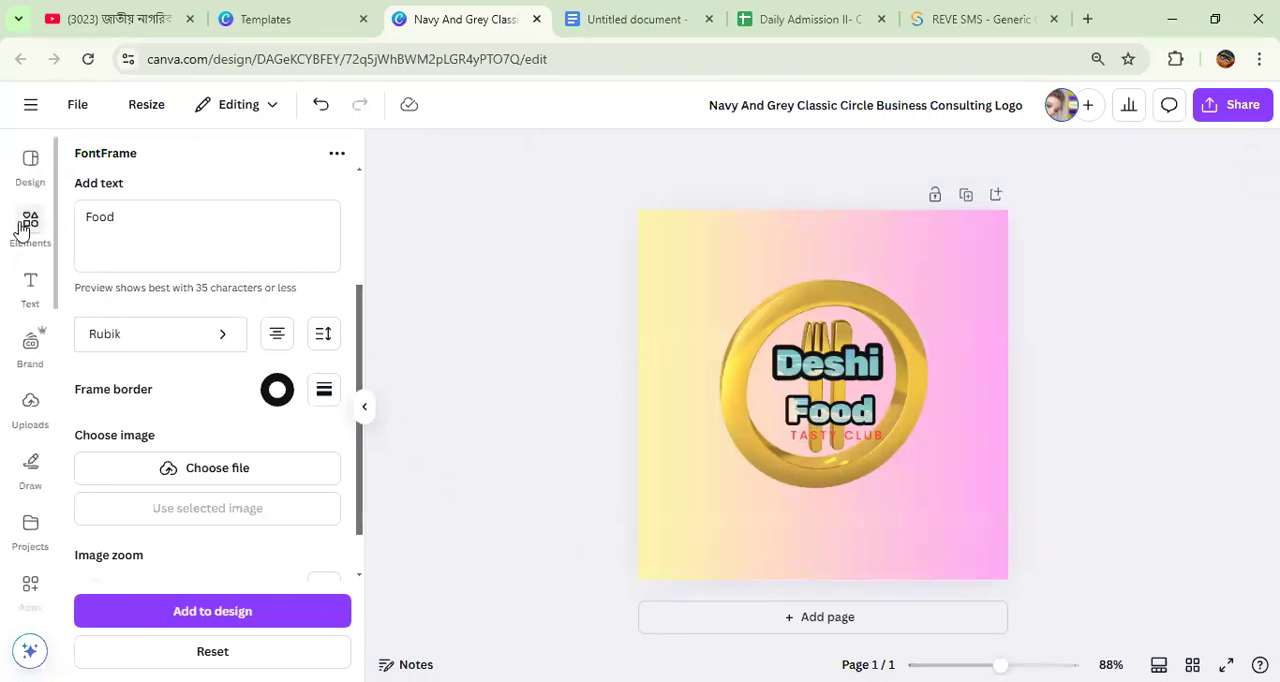
left_click(28, 170)
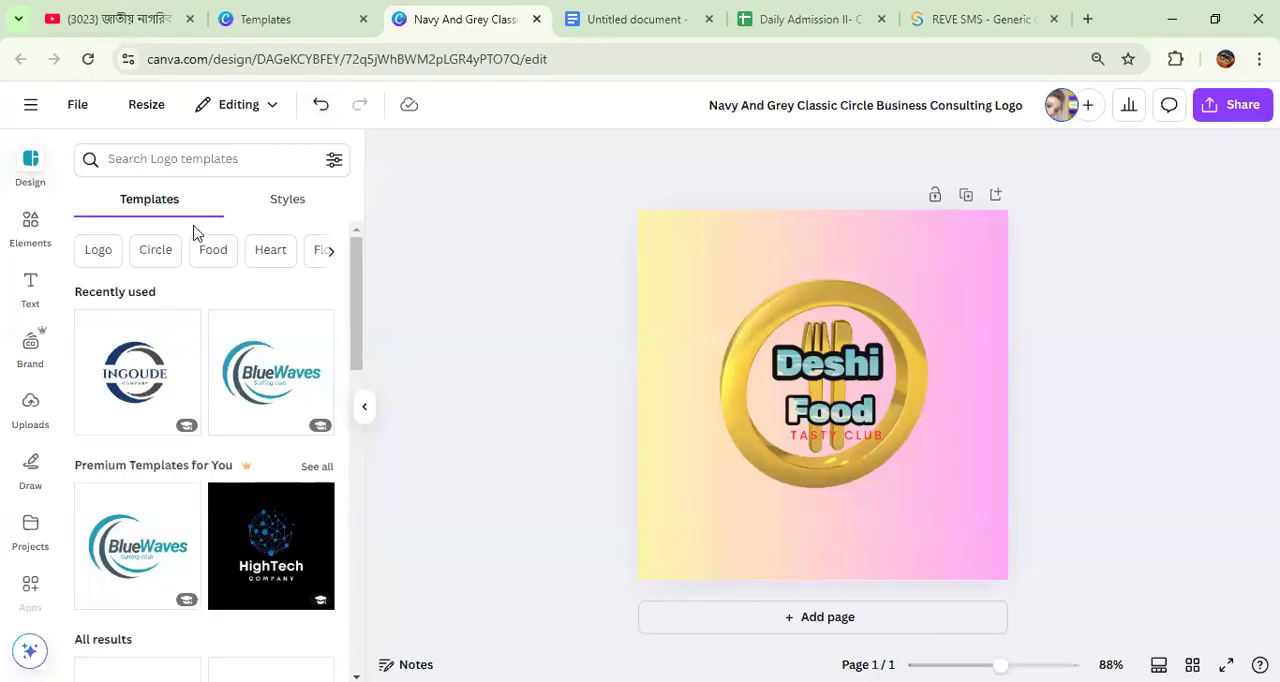
left_click(36, 176)
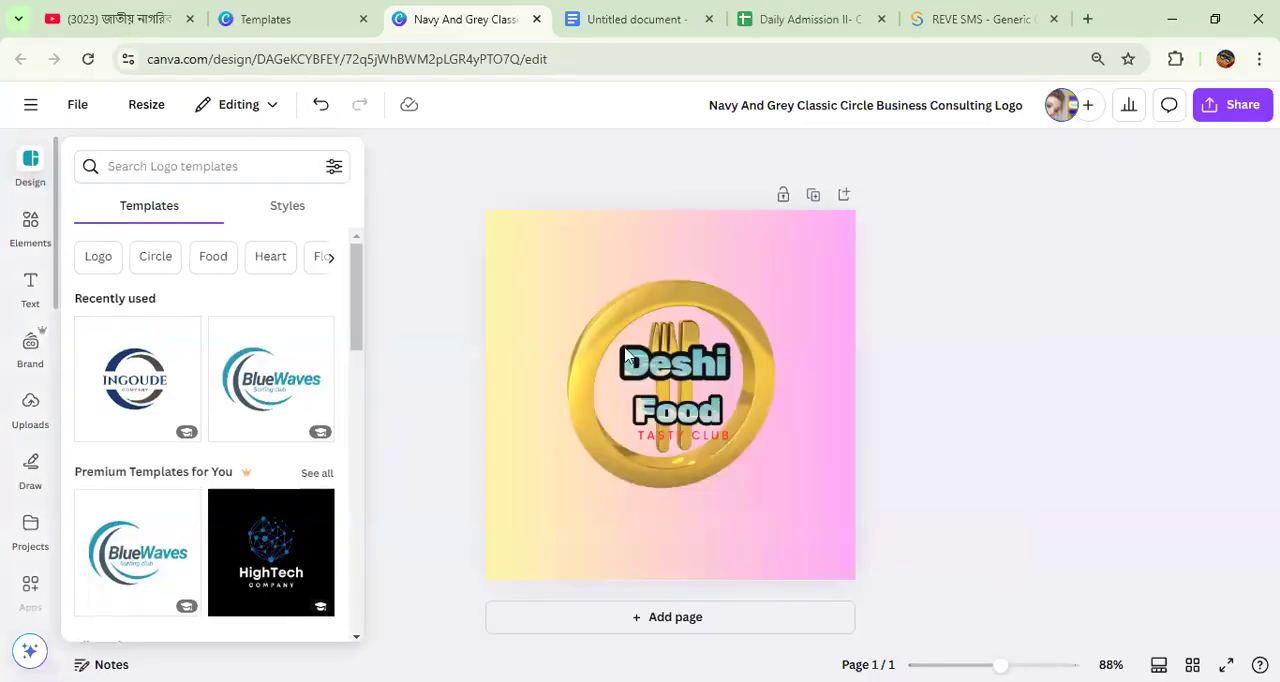
left_click(30, 285)
left_click(31, 240)
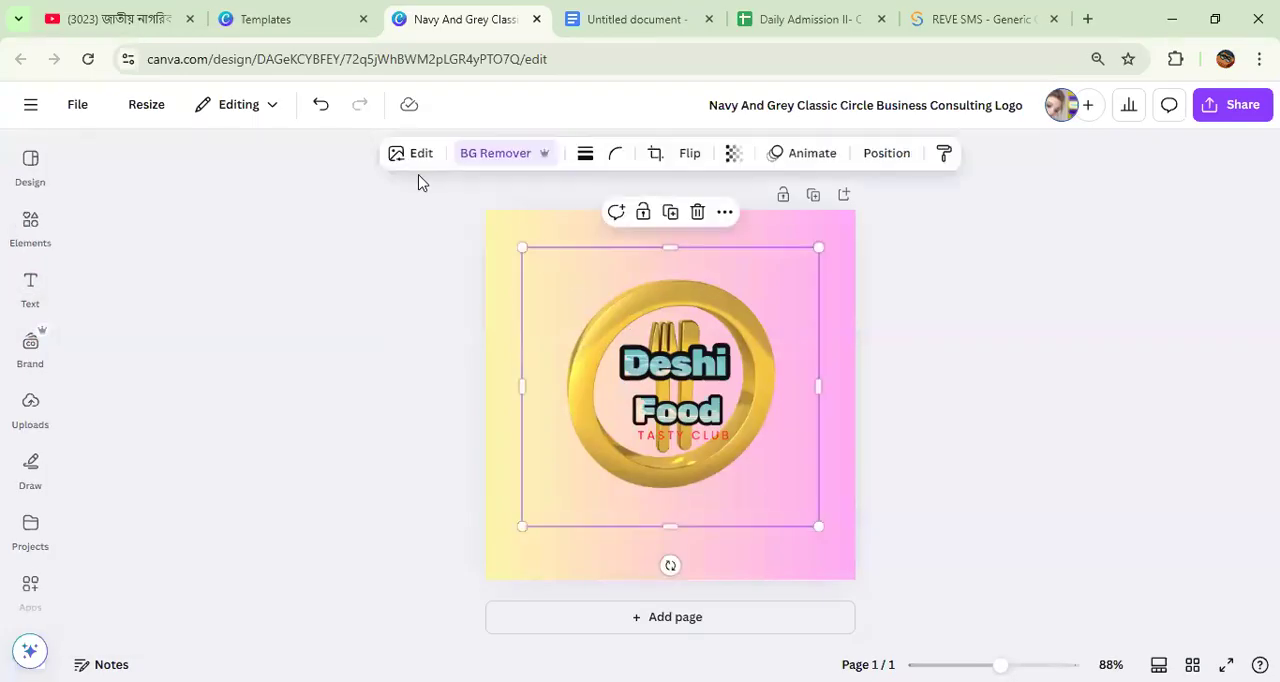
left_click(687, 380)
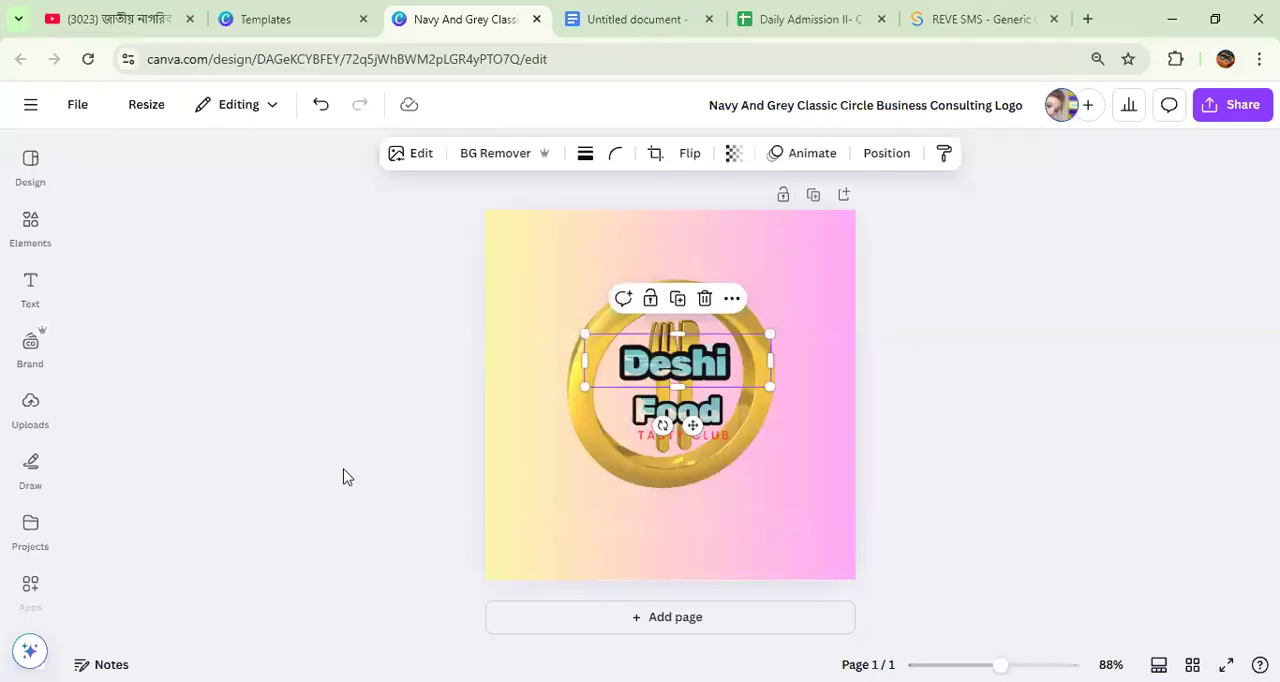
left_click(750, 493)
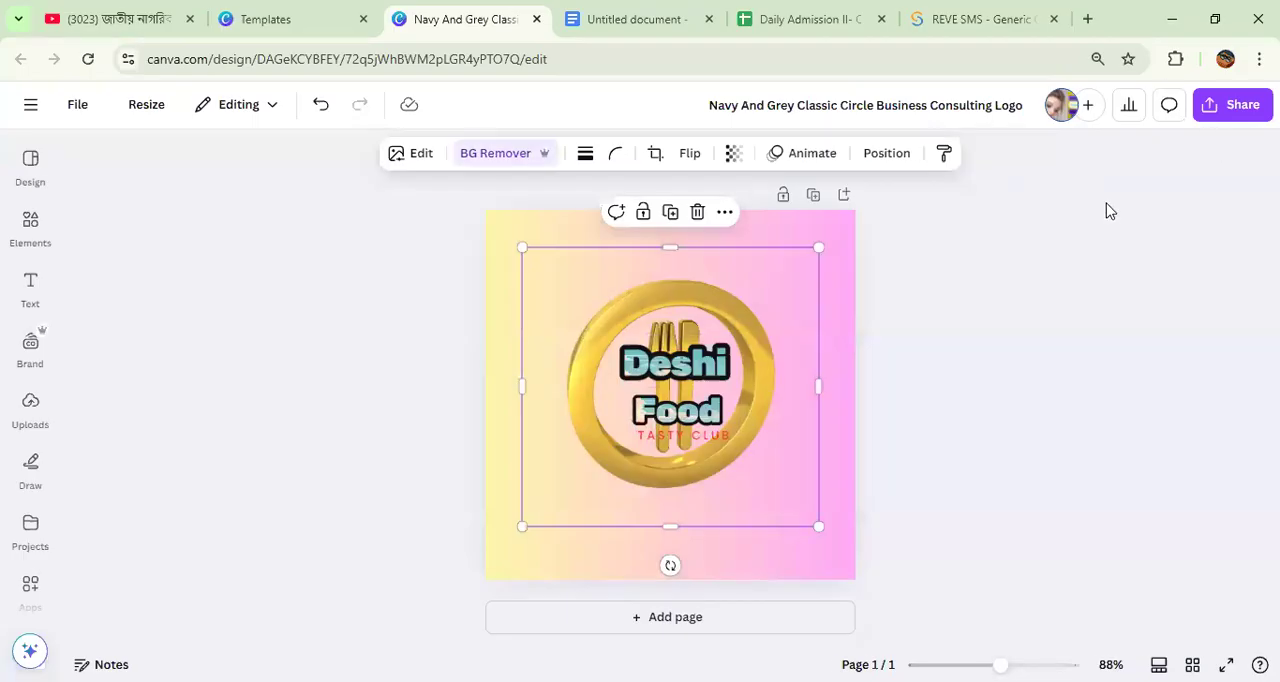
Step: Download the finished Deshi Food logo as a PNG
left_click(962, 452)
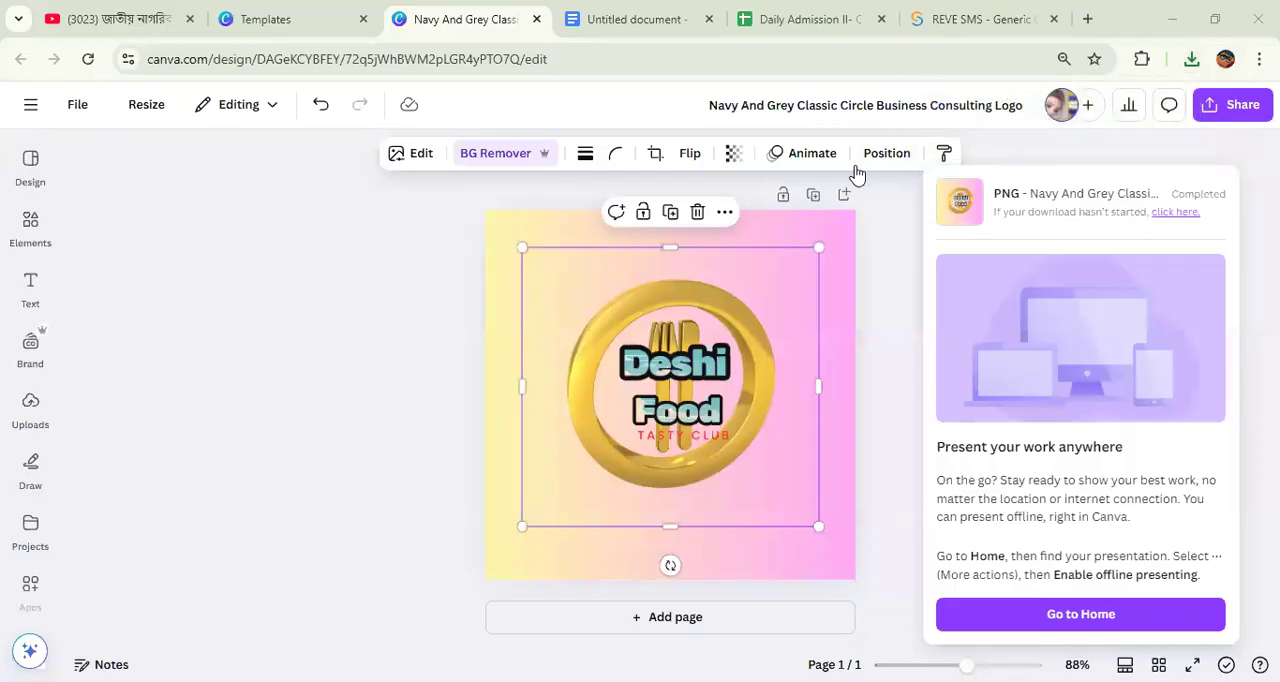
Step: Check the "Graphics Design with Canva" topic list in Google Docs, and return to Canva's home page
left_click(633, 20)
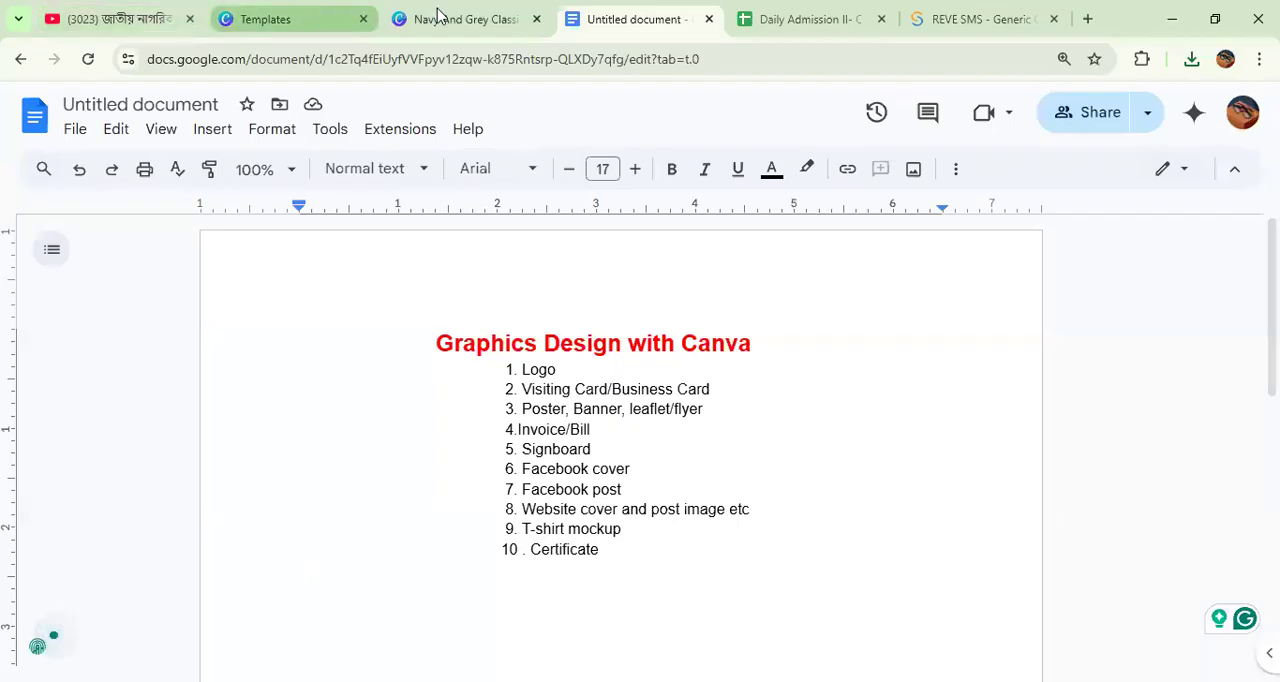
left_click(484, 24)
left_click(30, 164)
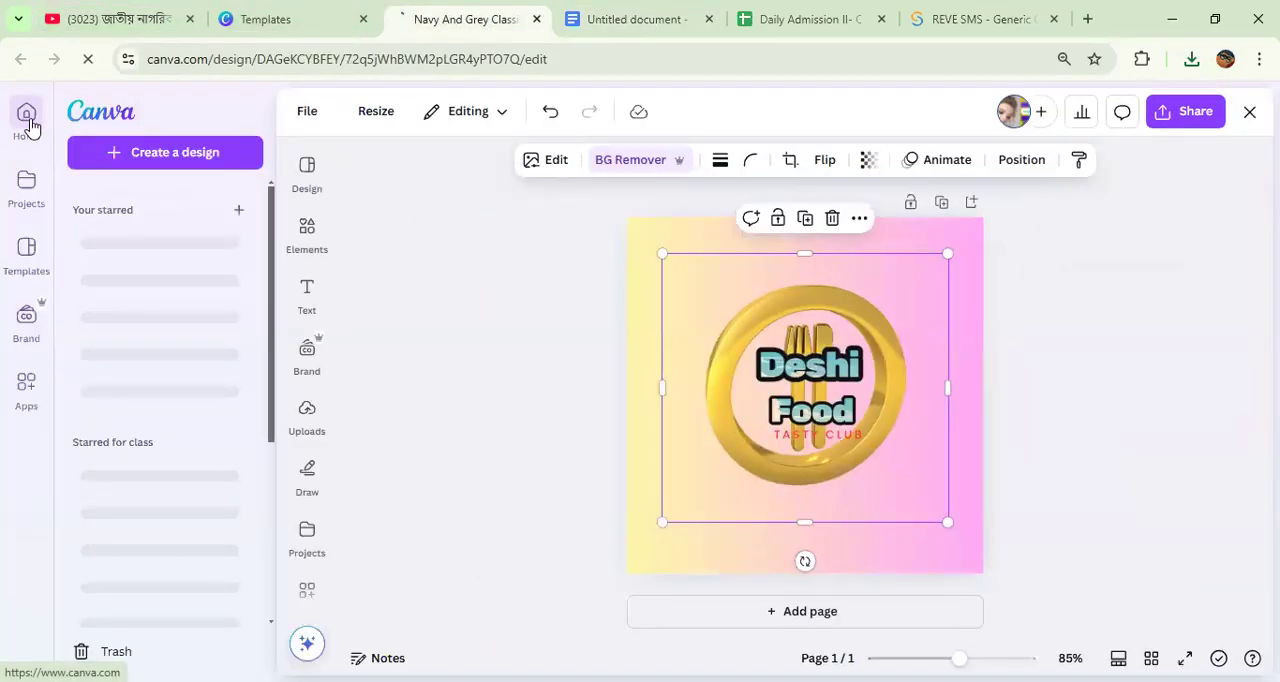
left_click(30, 126)
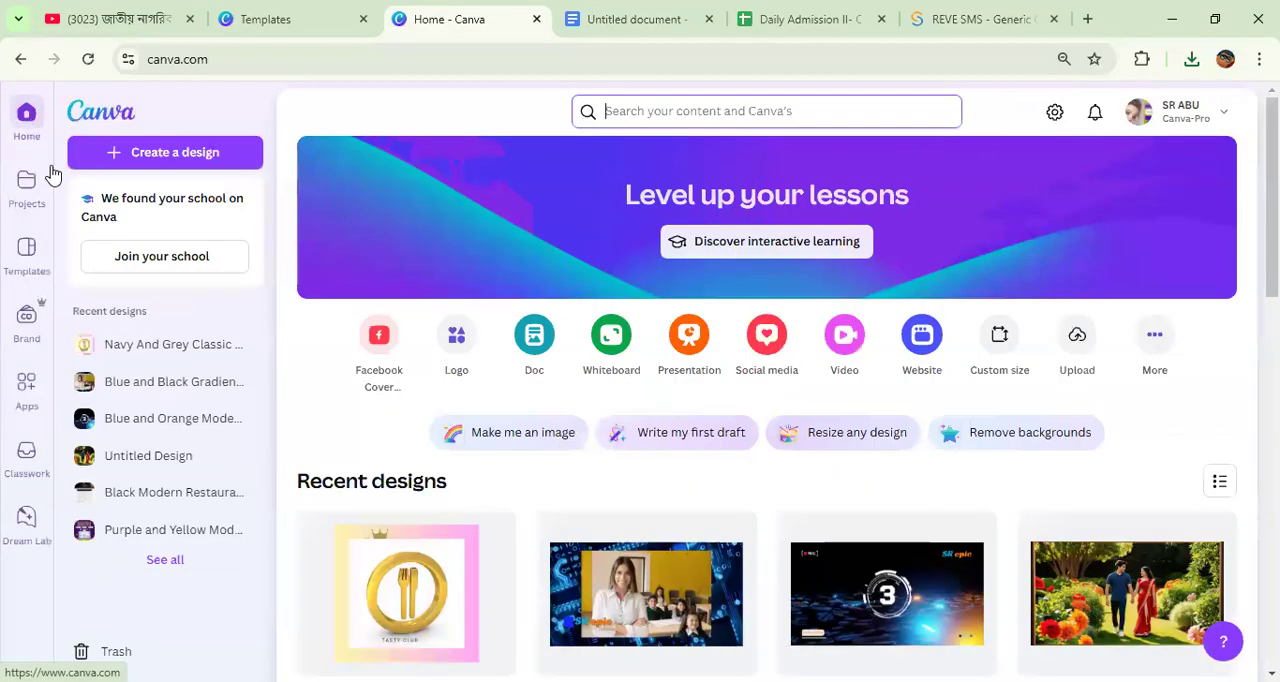
Step: Search Canva from its home page for "logo"
left_click(679, 116)
type("lo")
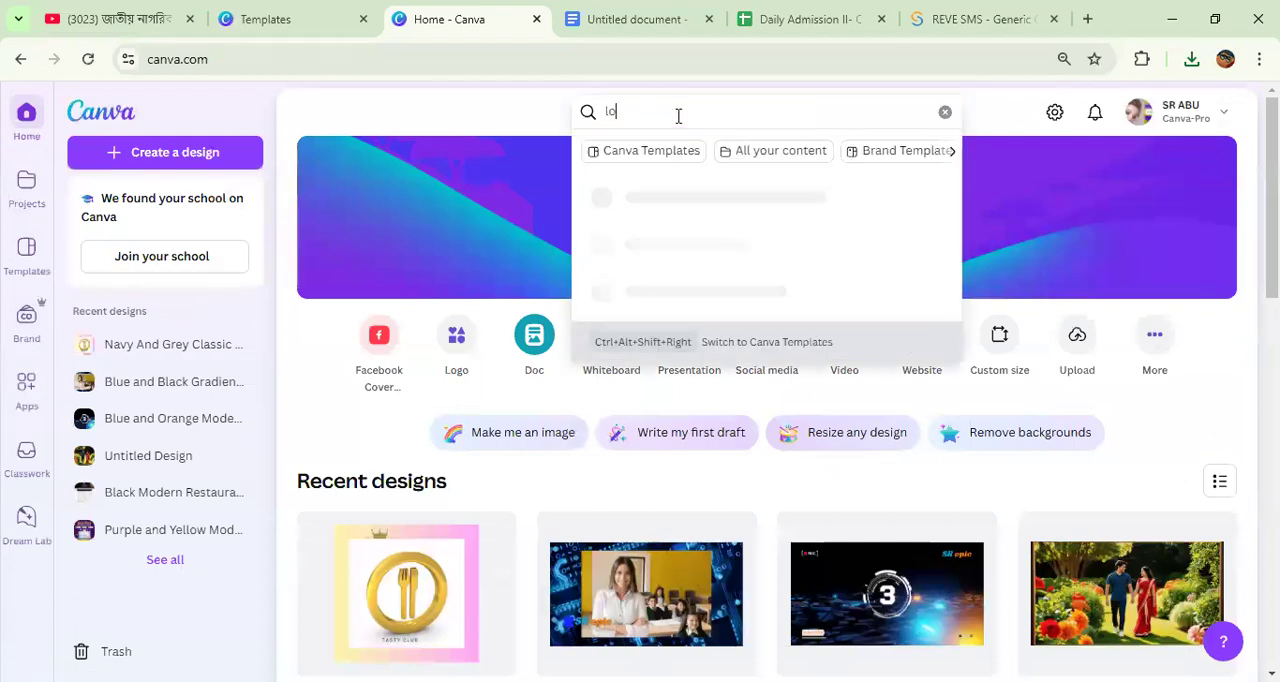
type("go")
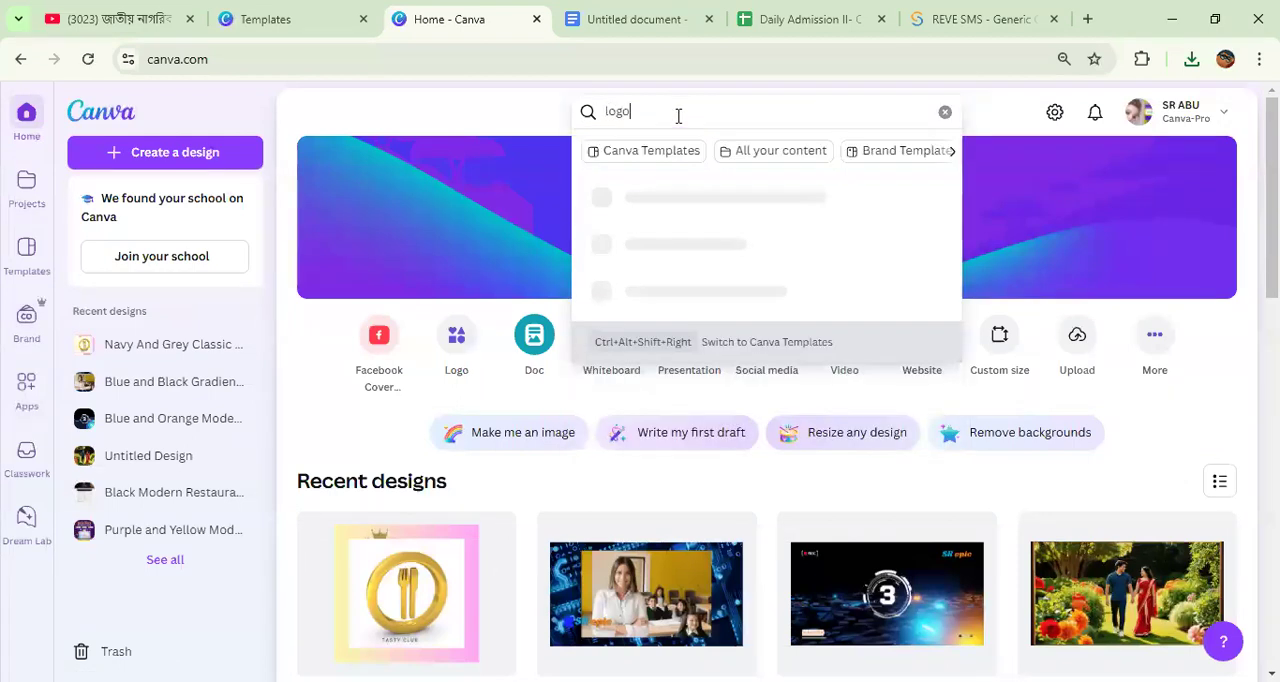
key("Return")
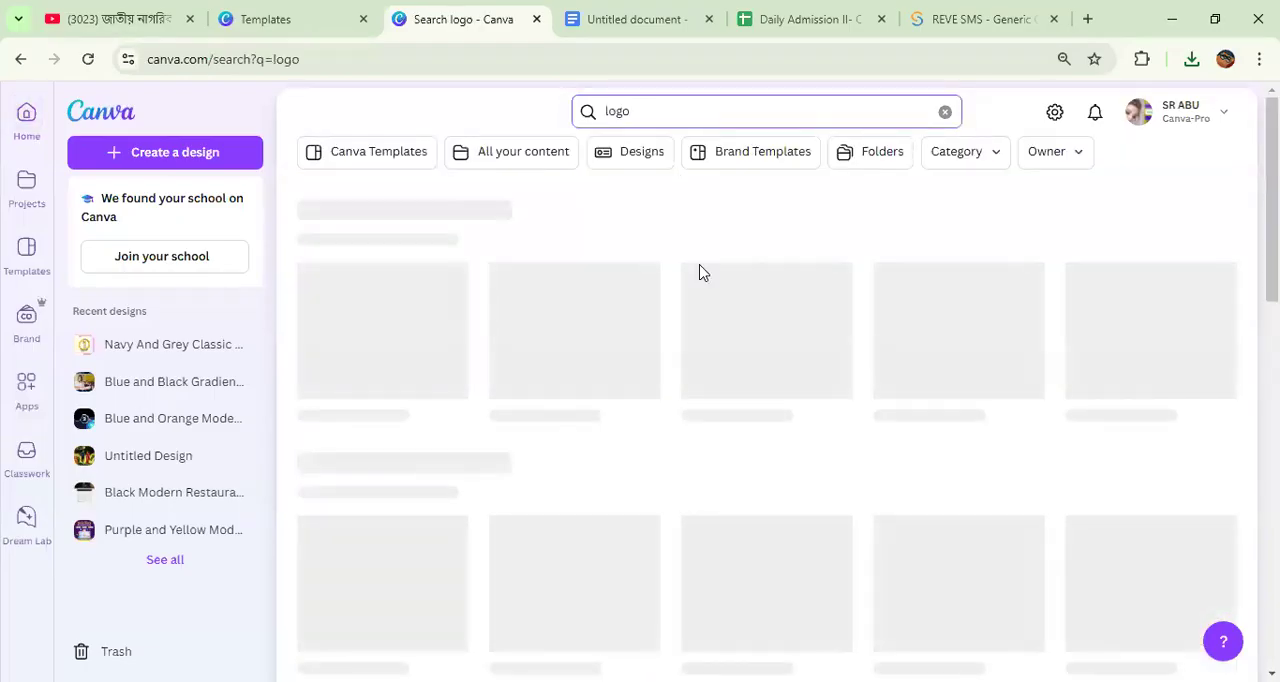
Step: Open the Navy And Grey Classic logo design from the recent designs in the projects
left_click(26, 188)
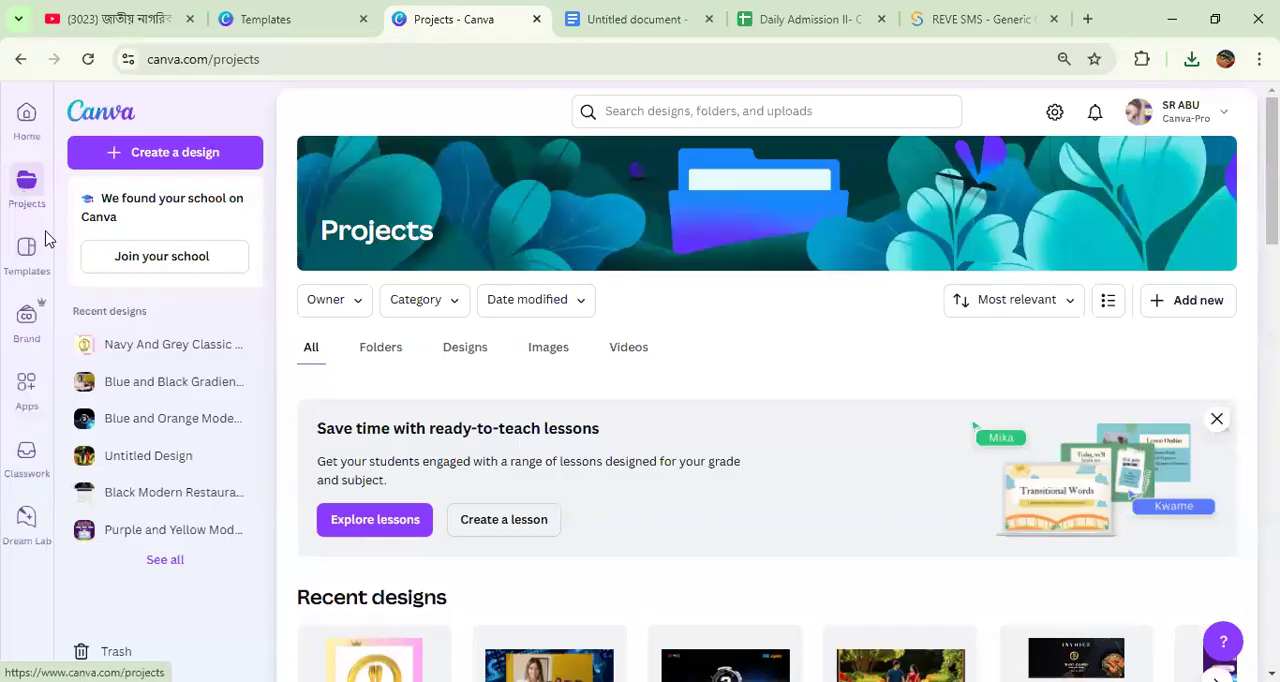
scroll(425, 395, "down", 3)
left_click(411, 421)
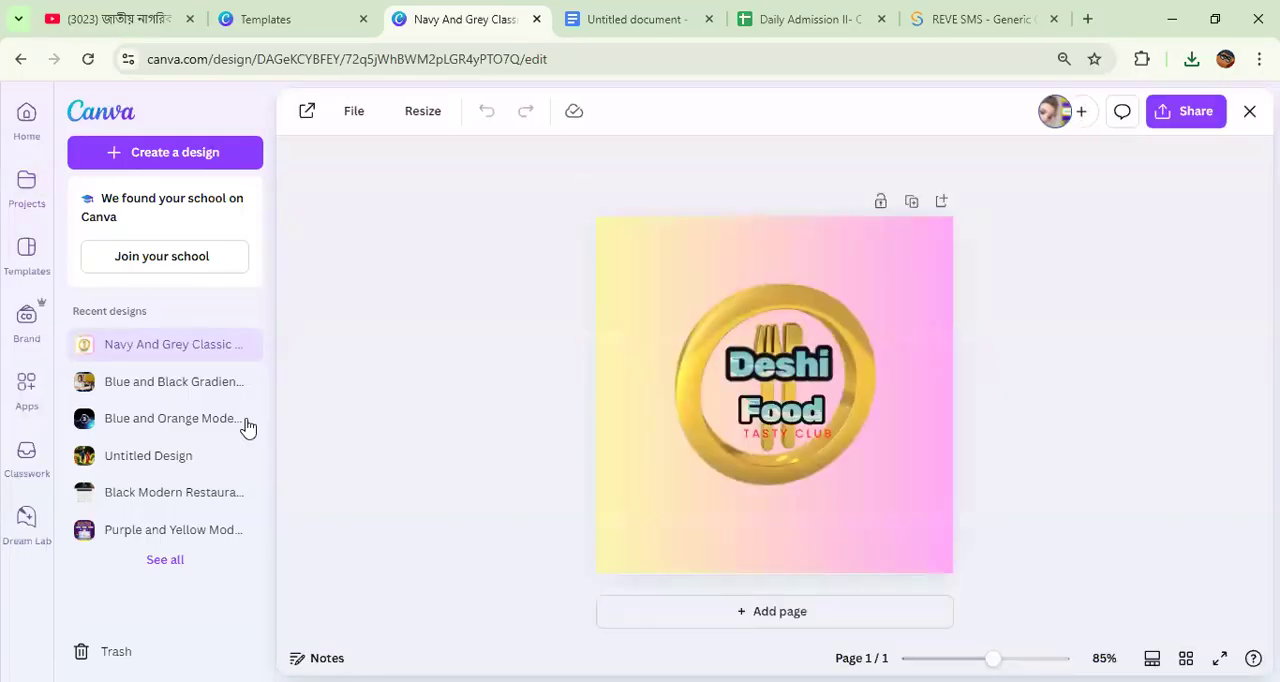
Step: Look through the Canva app categories, and reopen the Navy And Grey Classic logo design from the recent designs
left_click(24, 389)
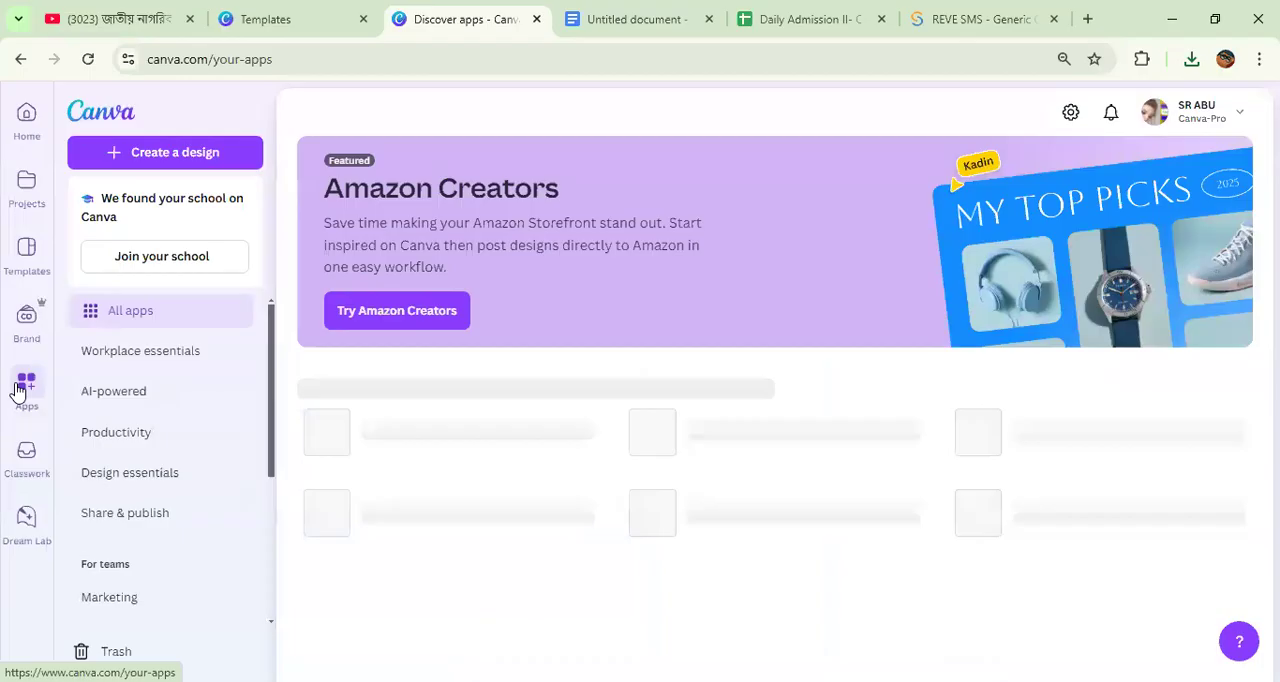
scroll(138, 366, "down", 1)
scroll(138, 366, "down", 3)
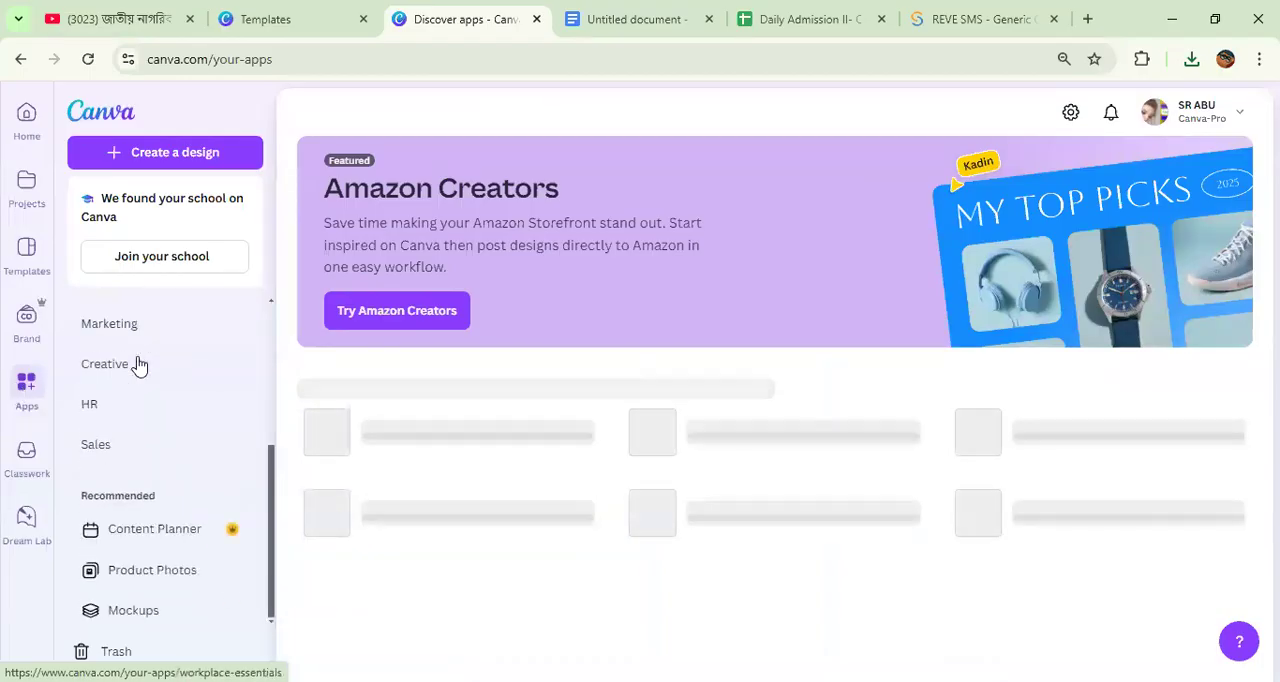
left_click(26, 190)
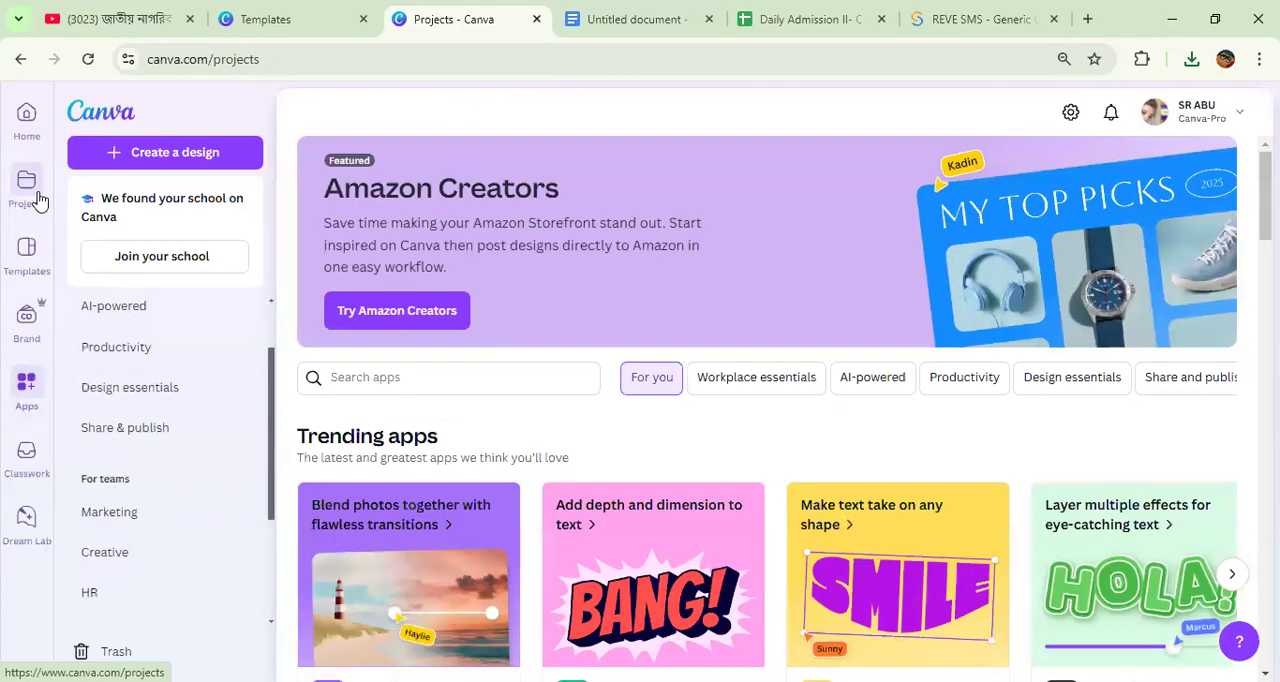
scroll(420, 390, "down", 3)
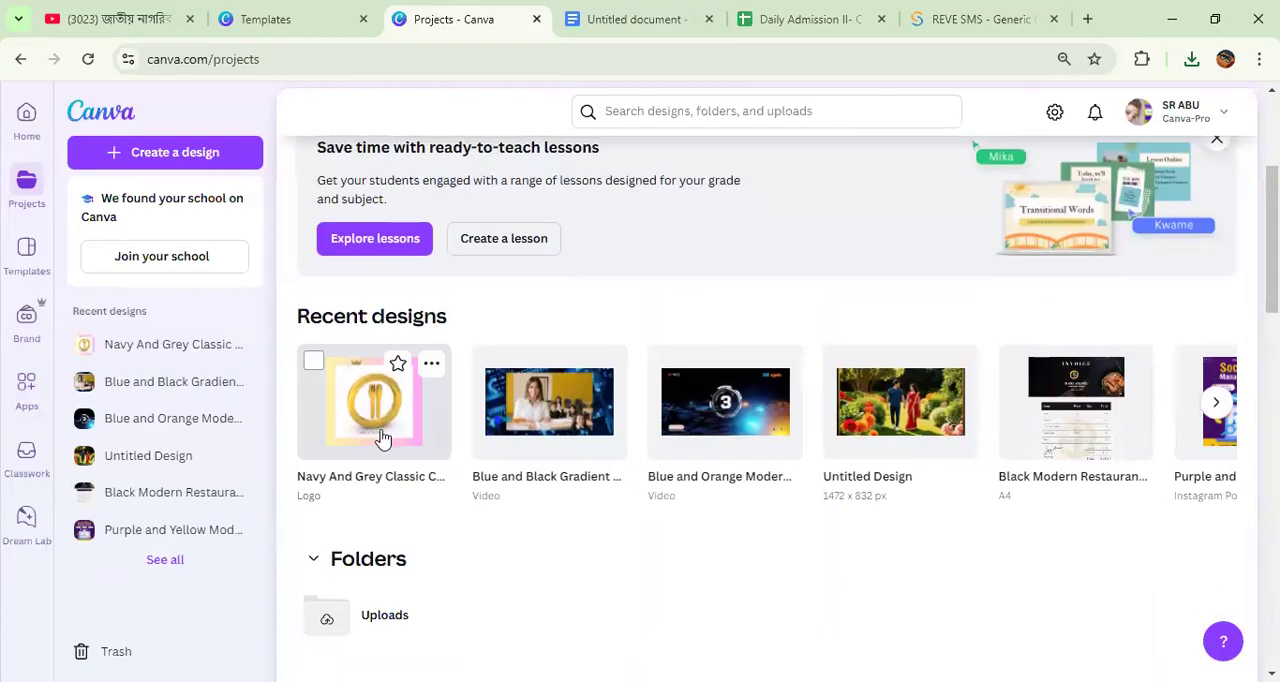
left_click(360, 400)
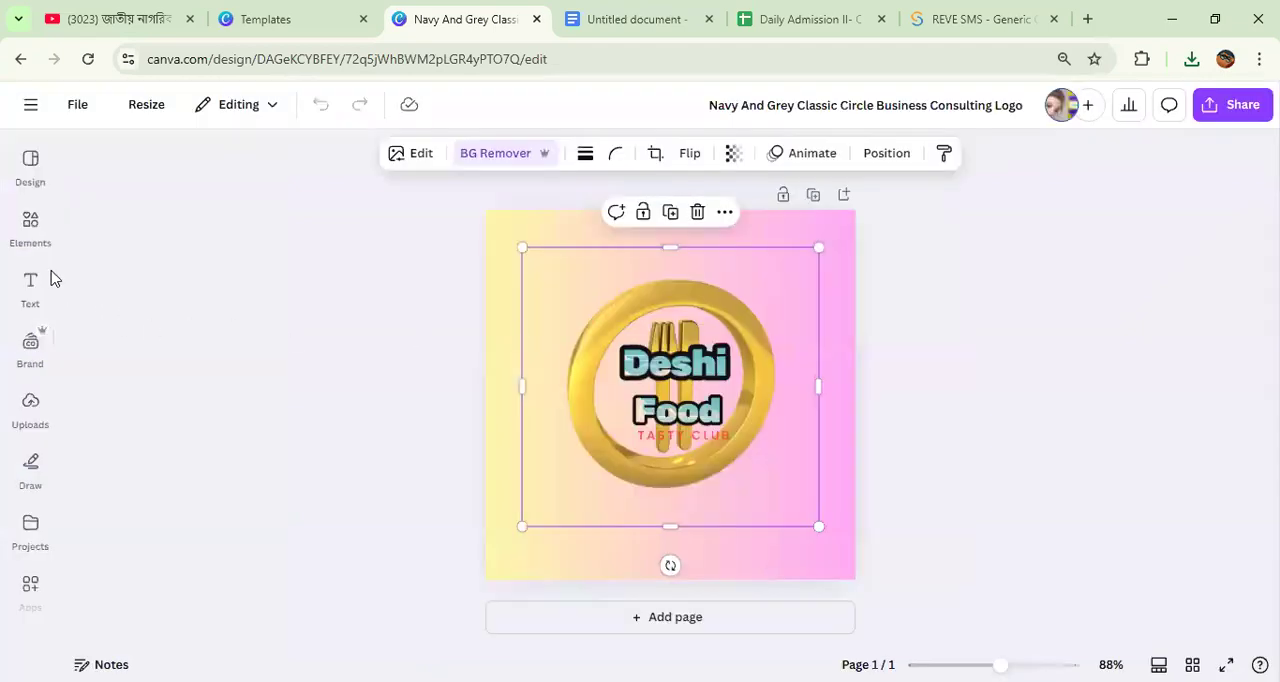
Step: Search the Canva apps for "logo maker" and open the Logo Maker app at its logo description
scroll(23, 398, "down", 2)
scroll(23, 398, "down", 2)
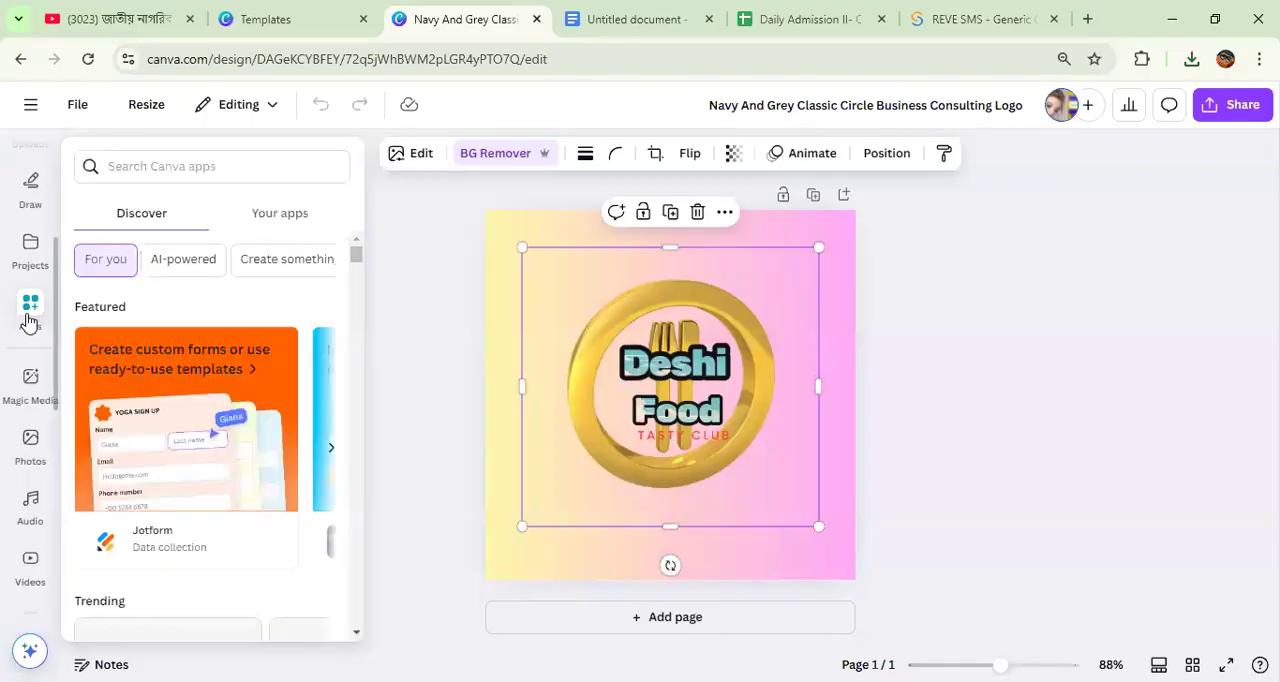
scroll(180, 337, "down", 10)
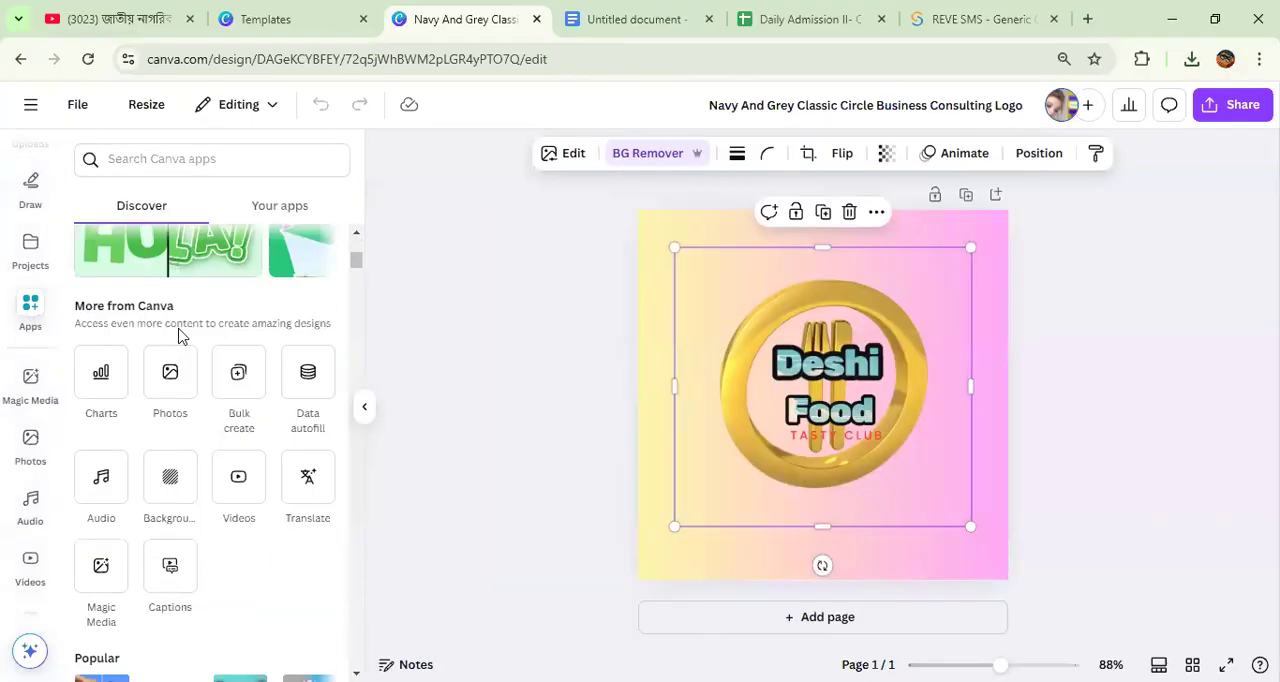
scroll(172, 300, "up", 4)
left_click(157, 160)
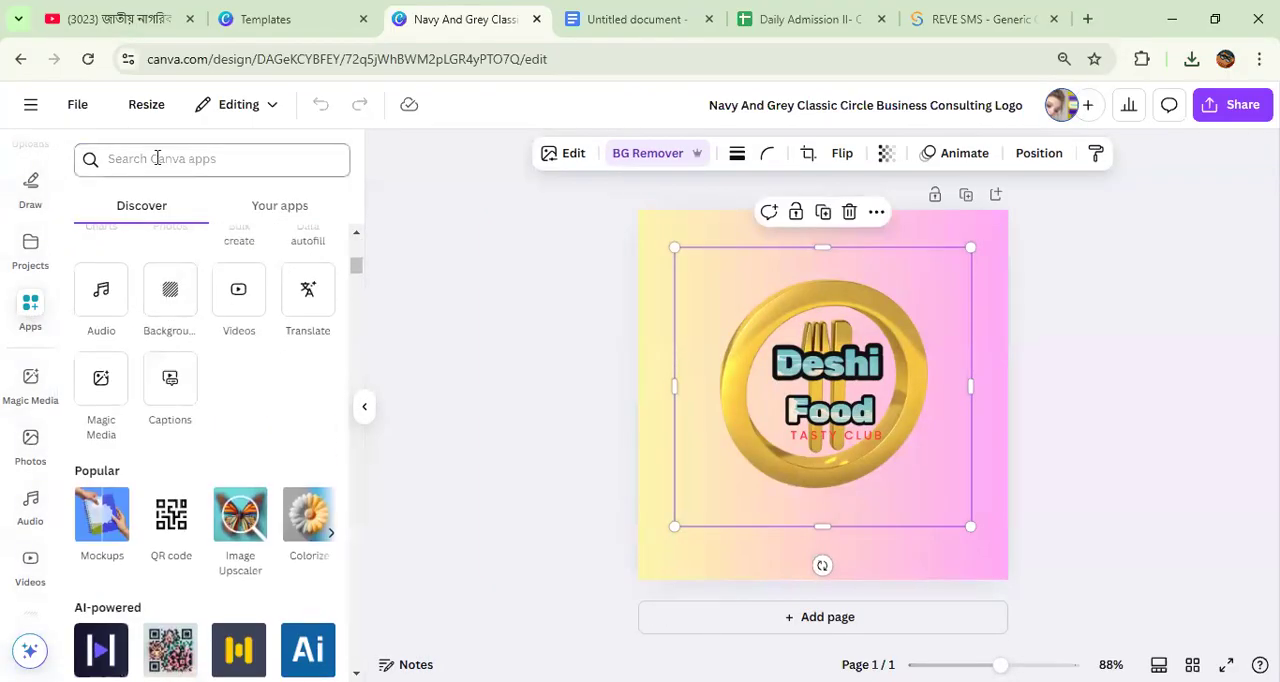
type("logo")
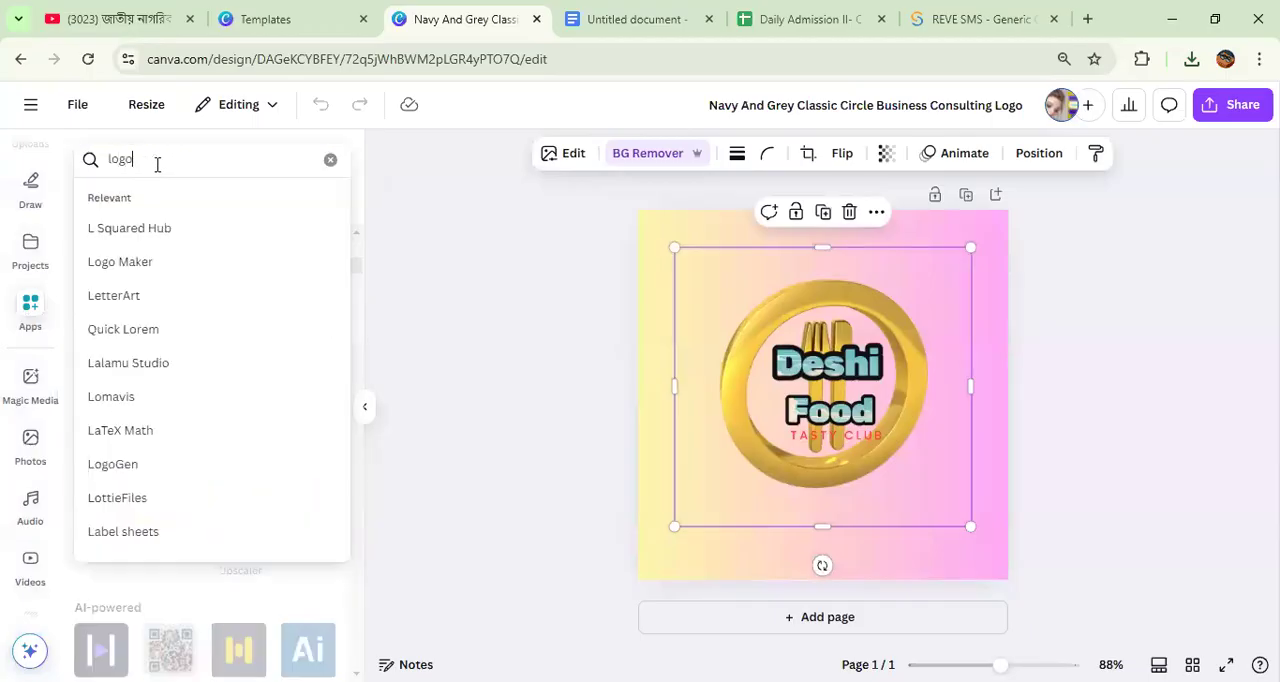
type(" maker")
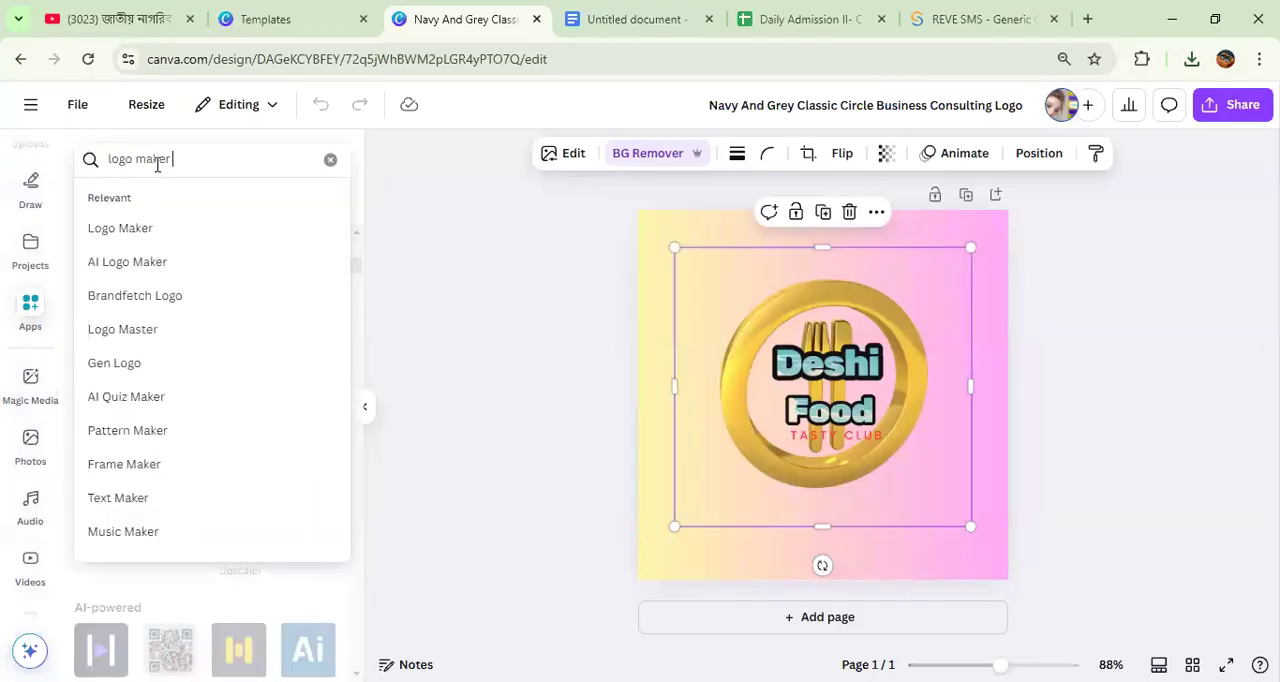
key("Return")
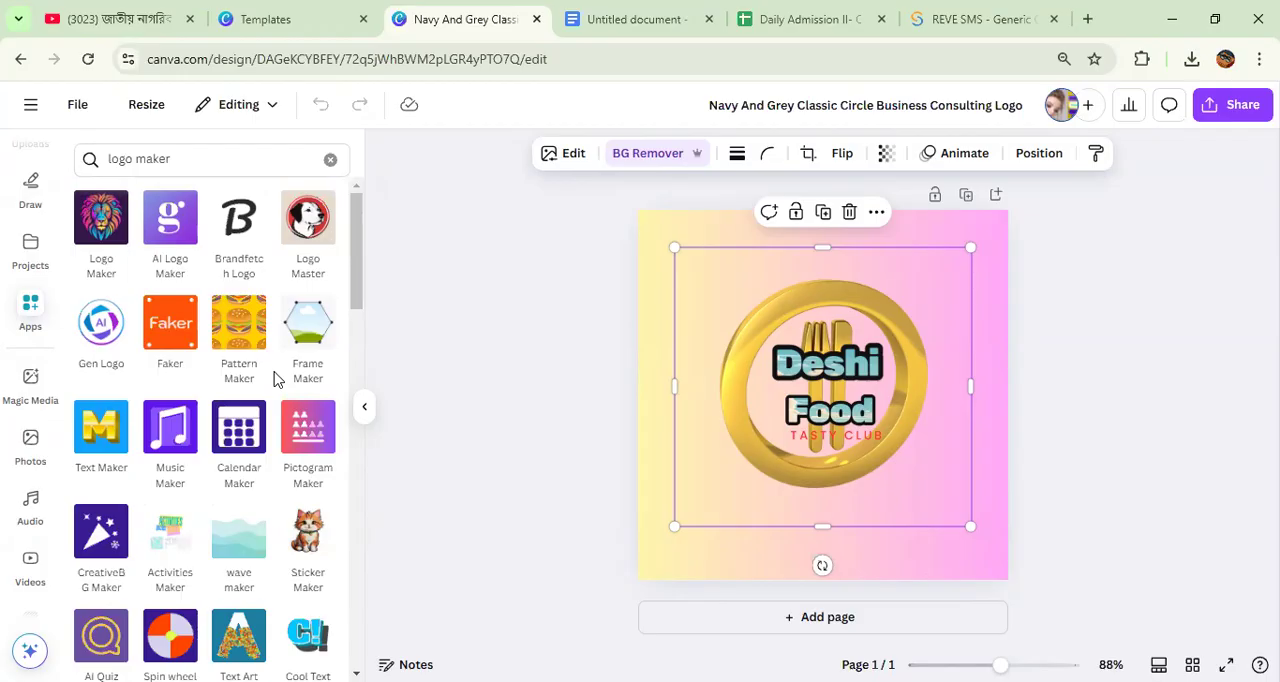
left_click(110, 238)
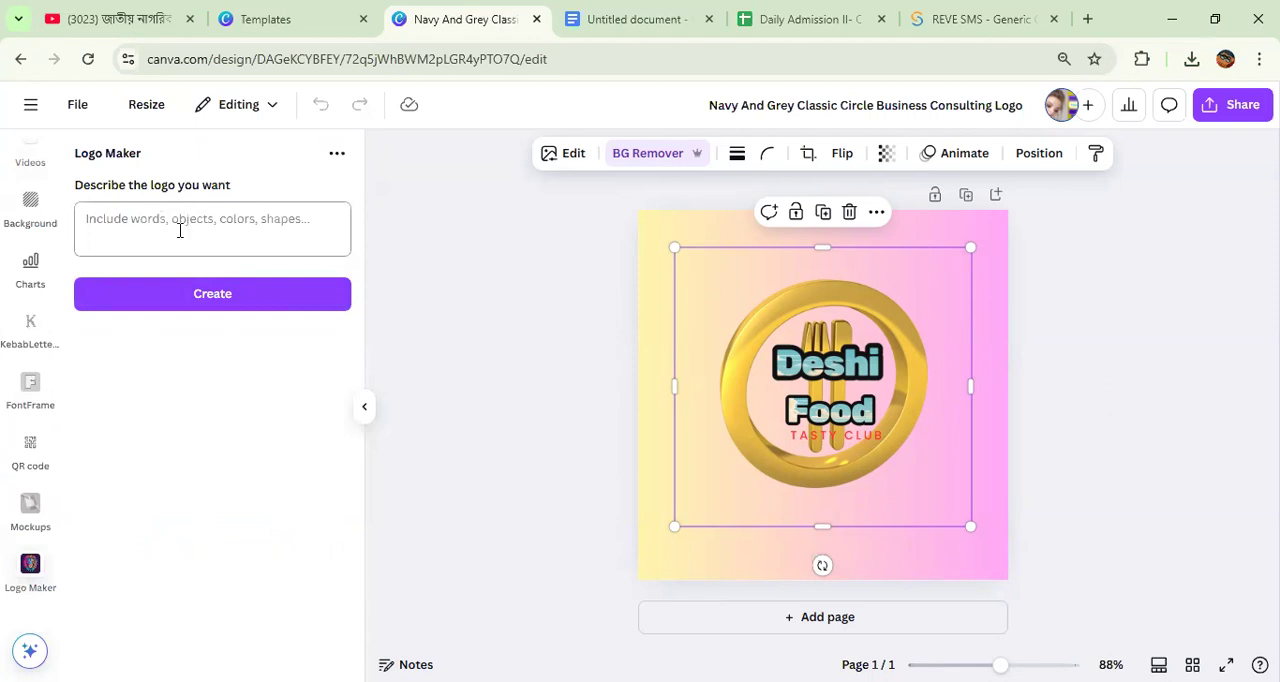
left_click(124, 216)
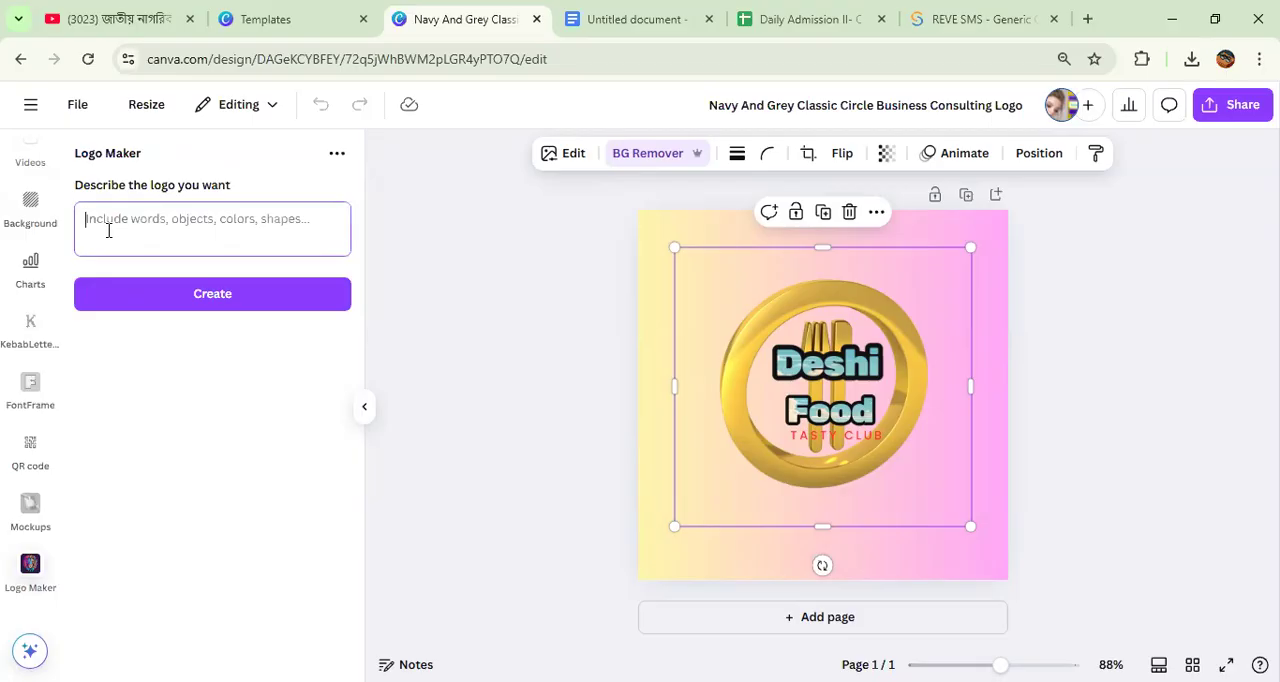
Step: Create a logo in Logo Maker from the description "I want a food logo with spoons and pizza"
type("U")
key("BackSpace")
type("I wanrt")
key("BackSpace")
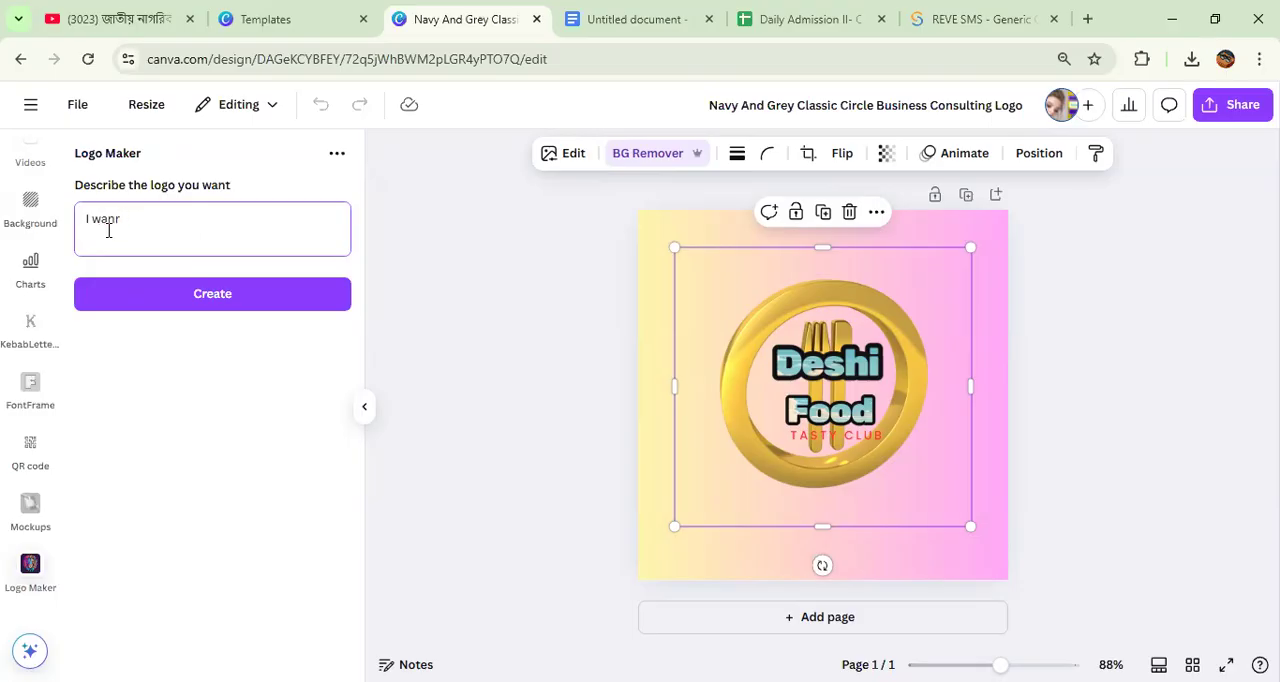
type("a logo")
type("food ")
type("0")
key("BackSpace")
type("wi")
type("spoons and ")
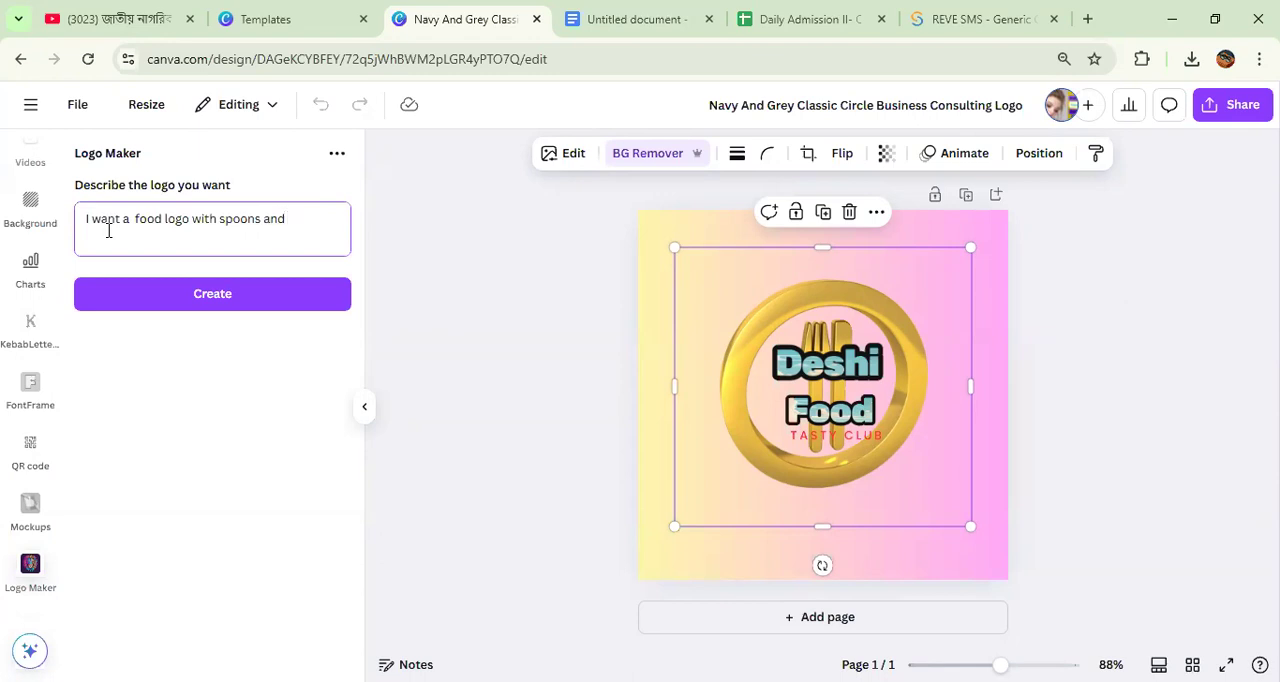
type("plzza")
left_click(200, 302)
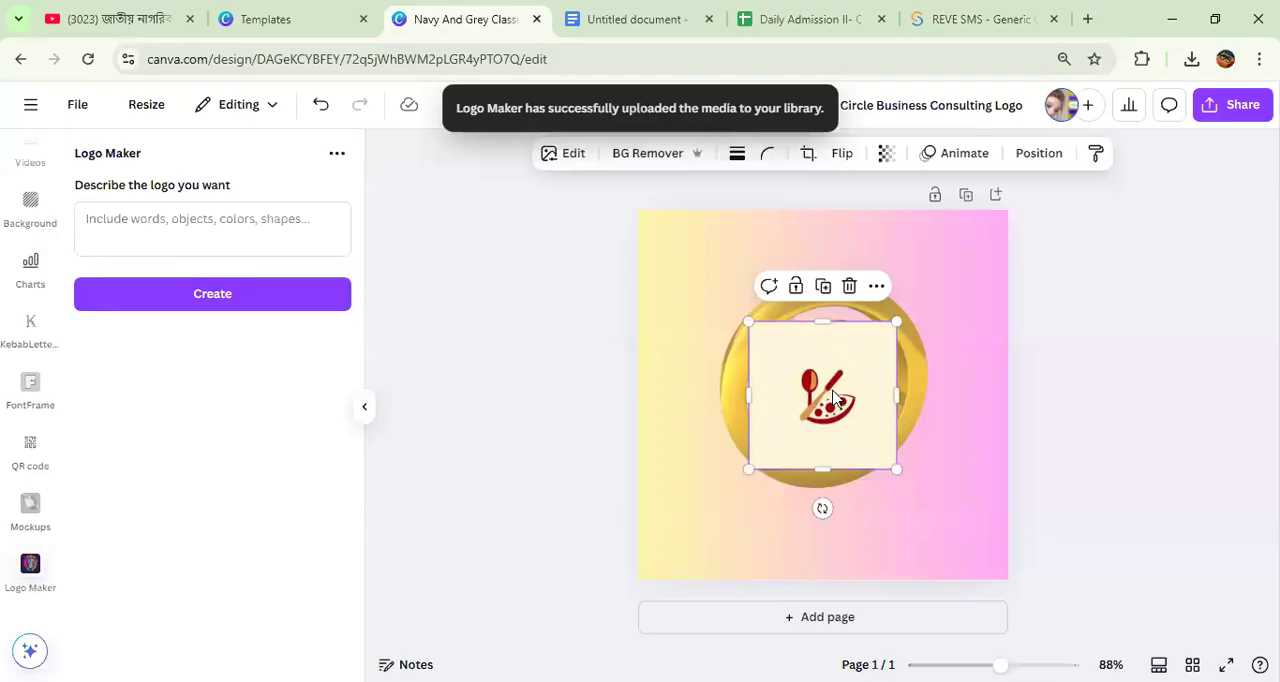
Step: Remove the generated logo's background and move the old Deshi Food lettering, tagline and gold ring artwork off the page
left_click(645, 152)
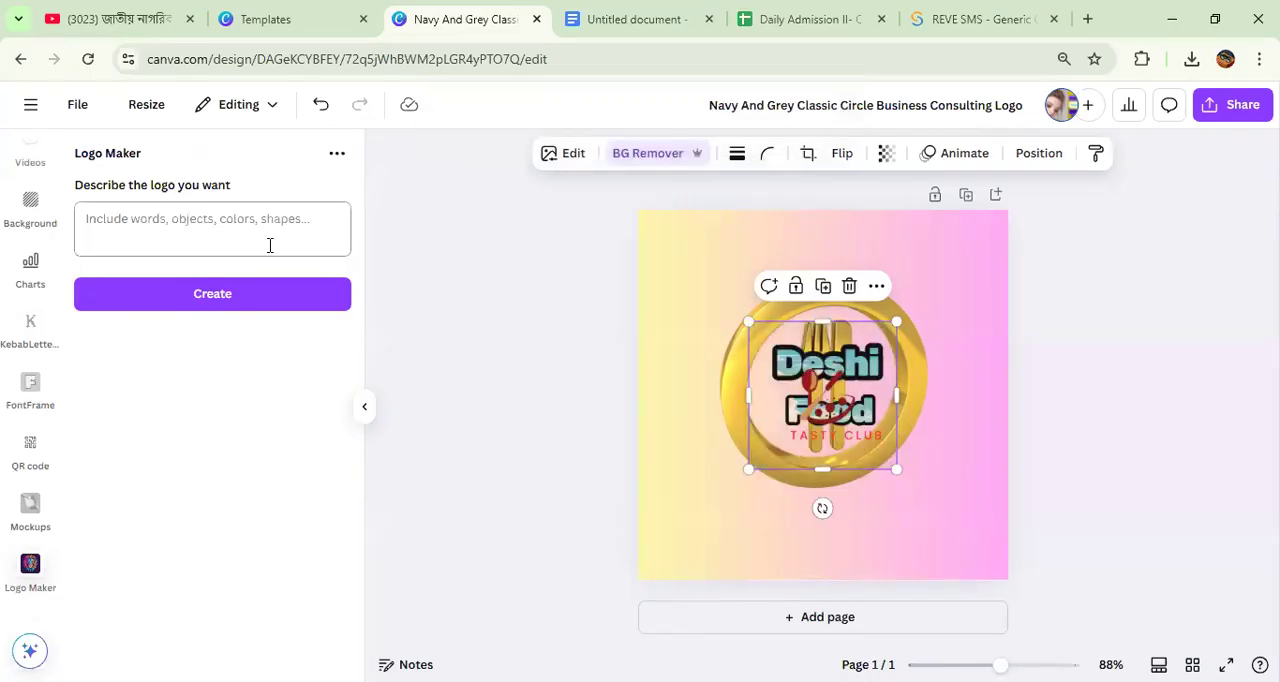
left_click_drag(840, 405, 1162, 340)
left_click_drag(866, 367, 1194, 349)
left_click_drag(877, 437, 1137, 403)
left_click_drag(628, 318, 811, 376)
Step: Enlarge the spoon-and-pizza logo and centre it on the gradient page
left_click_drag(748, 303, 606, 229)
left_click_drag(797, 320, 823, 365)
left_click_drag(936, 507, 964, 509)
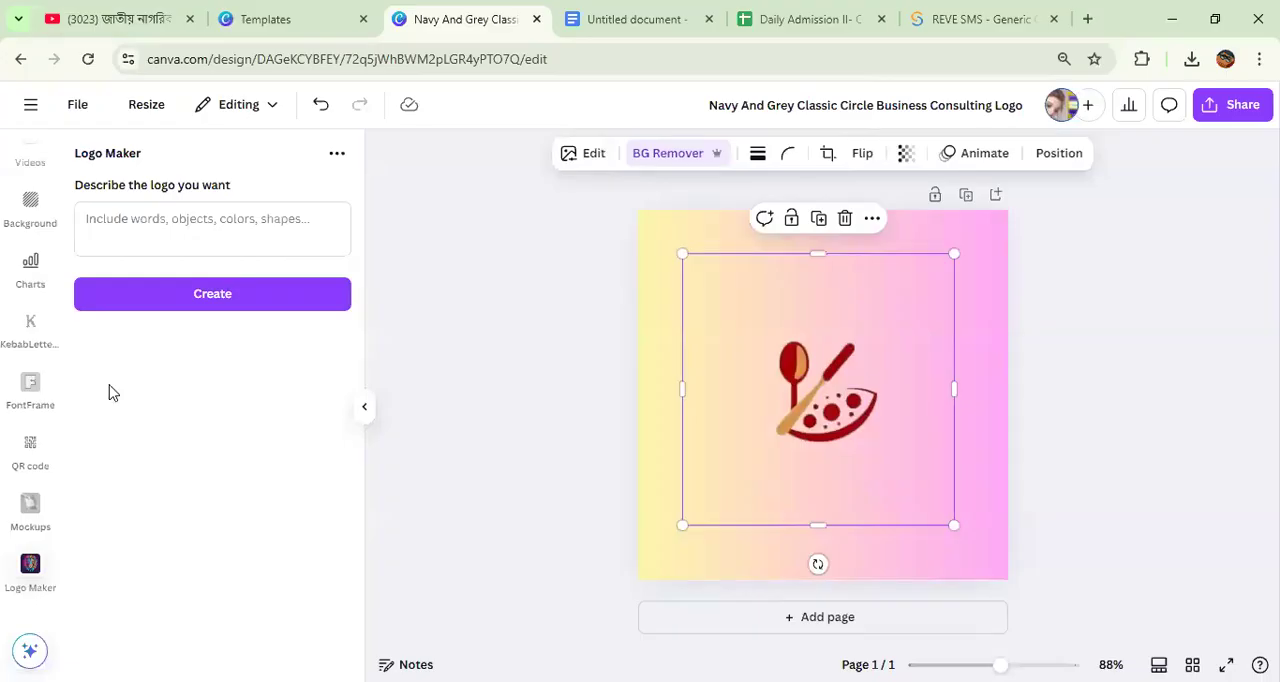
Step: Open the AI Logo Maker app from the "logo maker" app search results
scroll(35, 330, "up", 5)
scroll(29, 294, "down", 5)
scroll(40, 490, "down", 1)
scroll(22, 470, "up", 5)
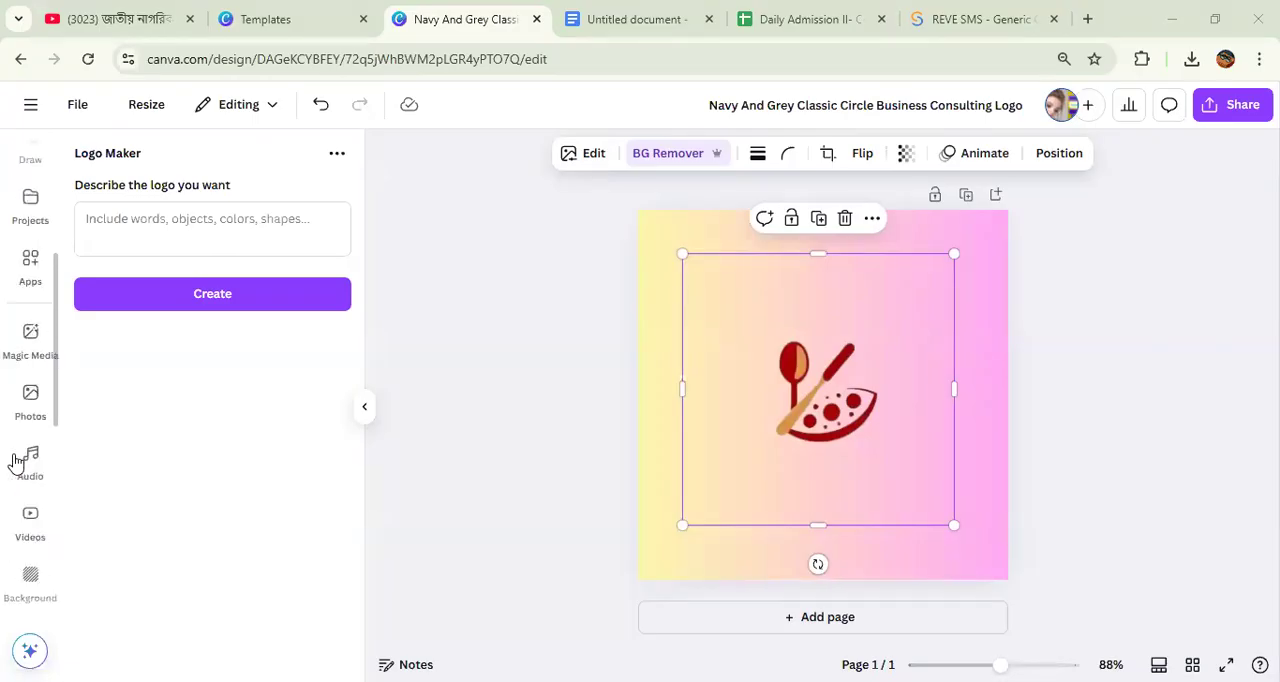
left_click(30, 268)
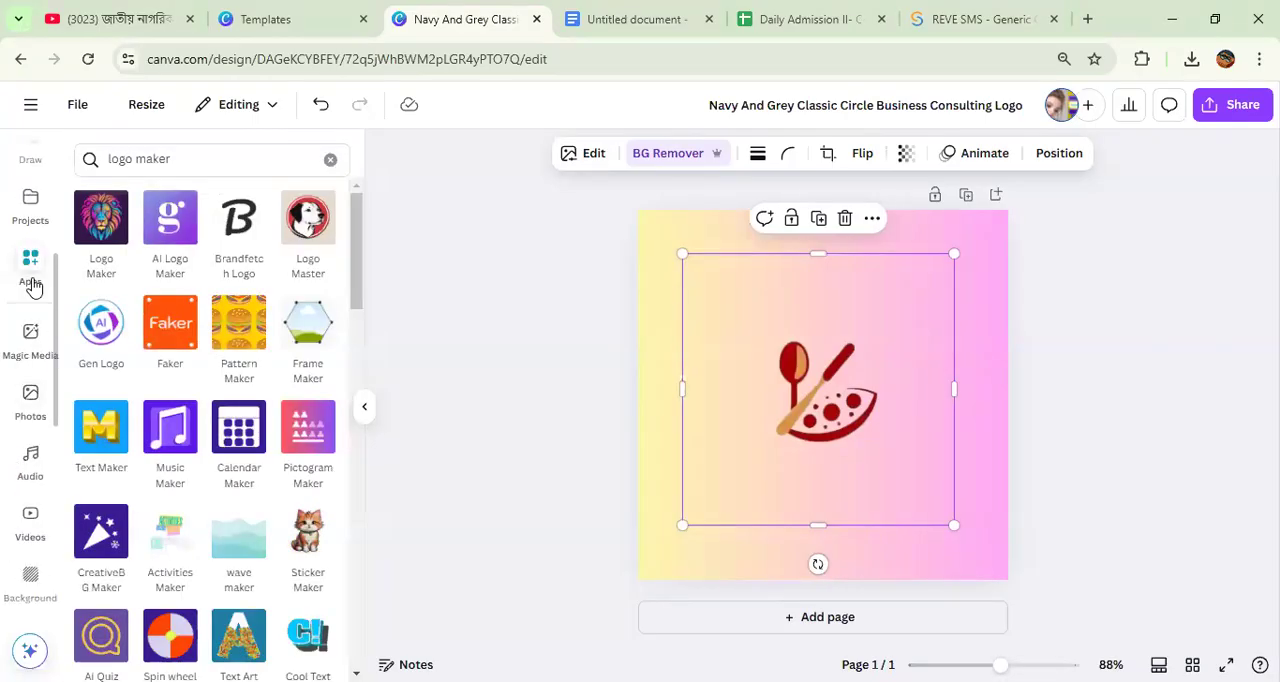
left_click(165, 223)
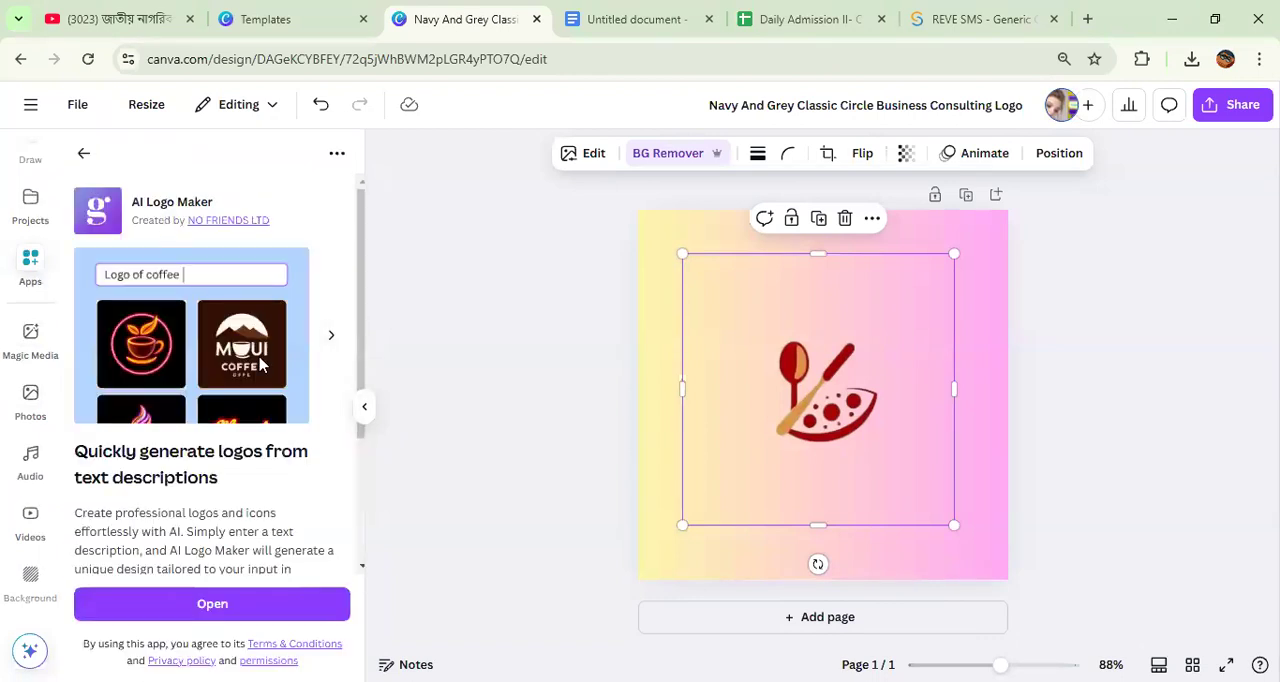
scroll(262, 380, "down", 2)
left_click(211, 612)
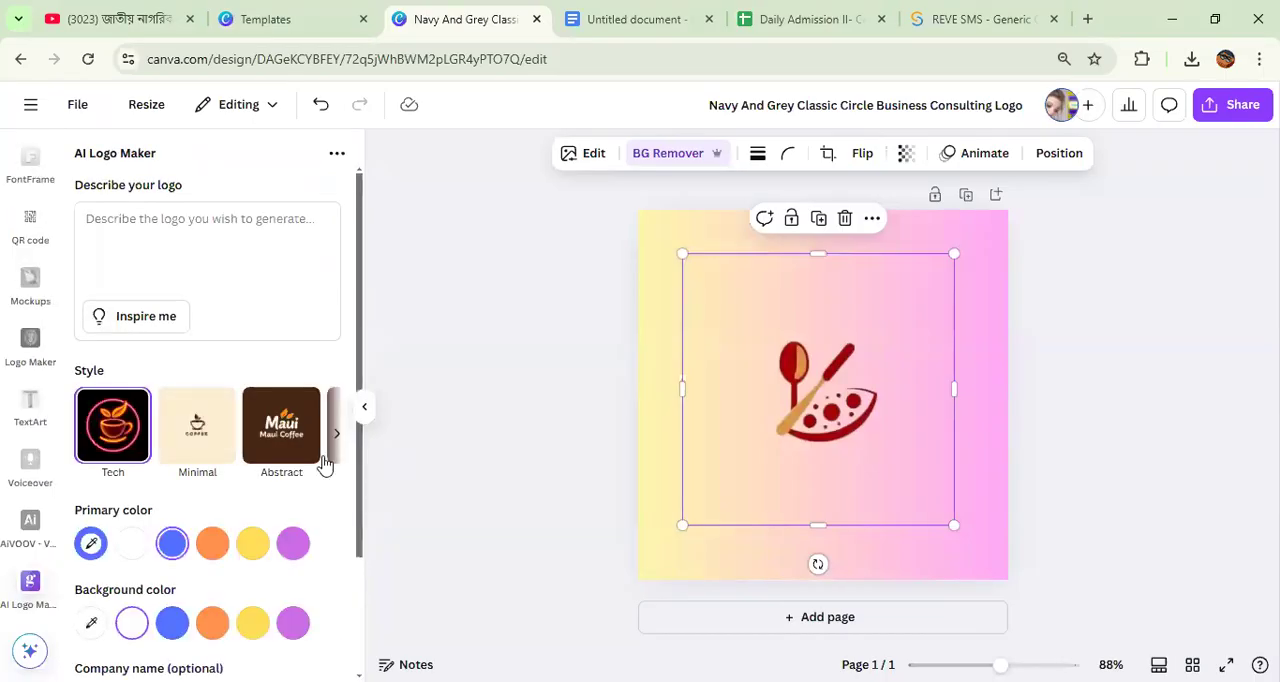
Step: Describe the logo in AI Logo Maker as "I want a food logo with spoons and pizza"
scroll(231, 417, "down", 3)
scroll(231, 410, "up", 3)
left_click(116, 222)
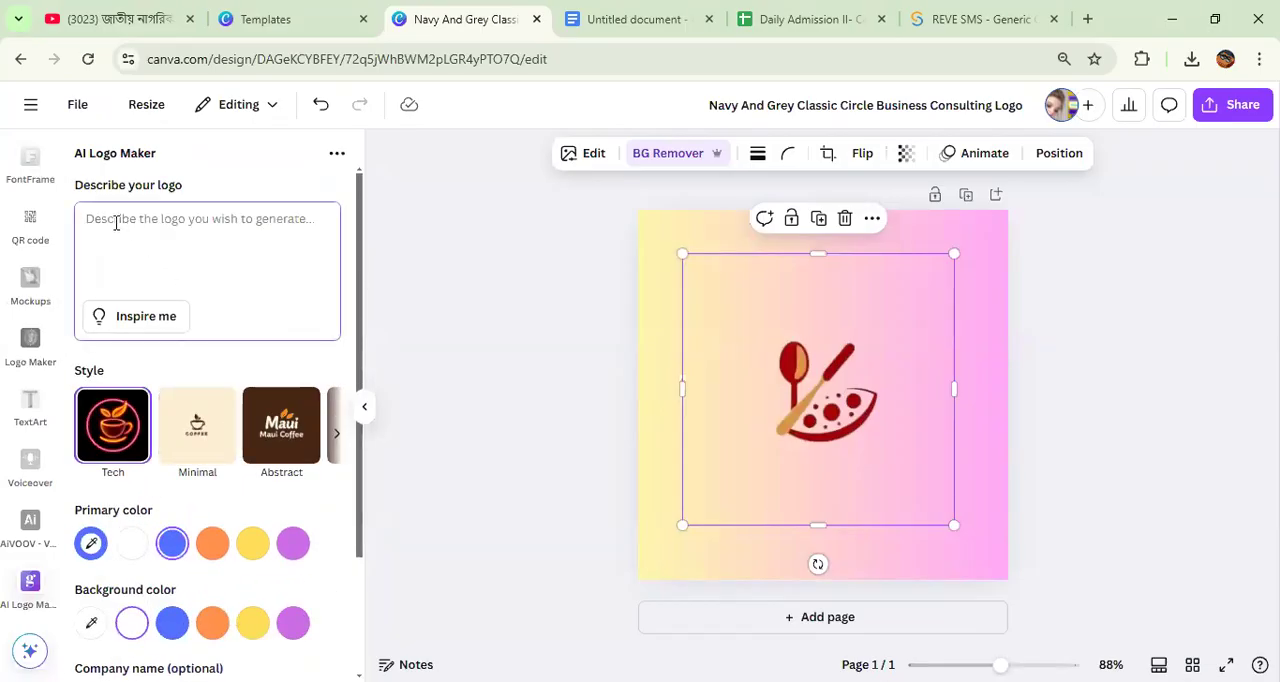
type("I")
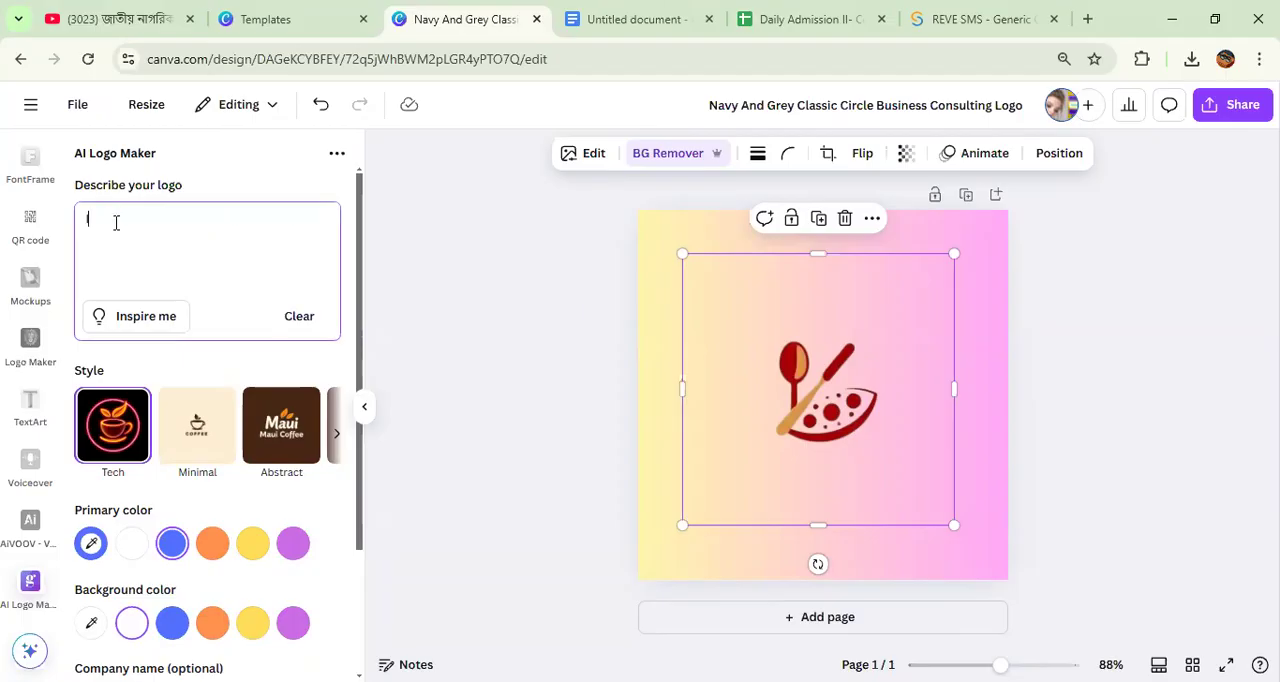
type(" want a food logo with spoons and p")
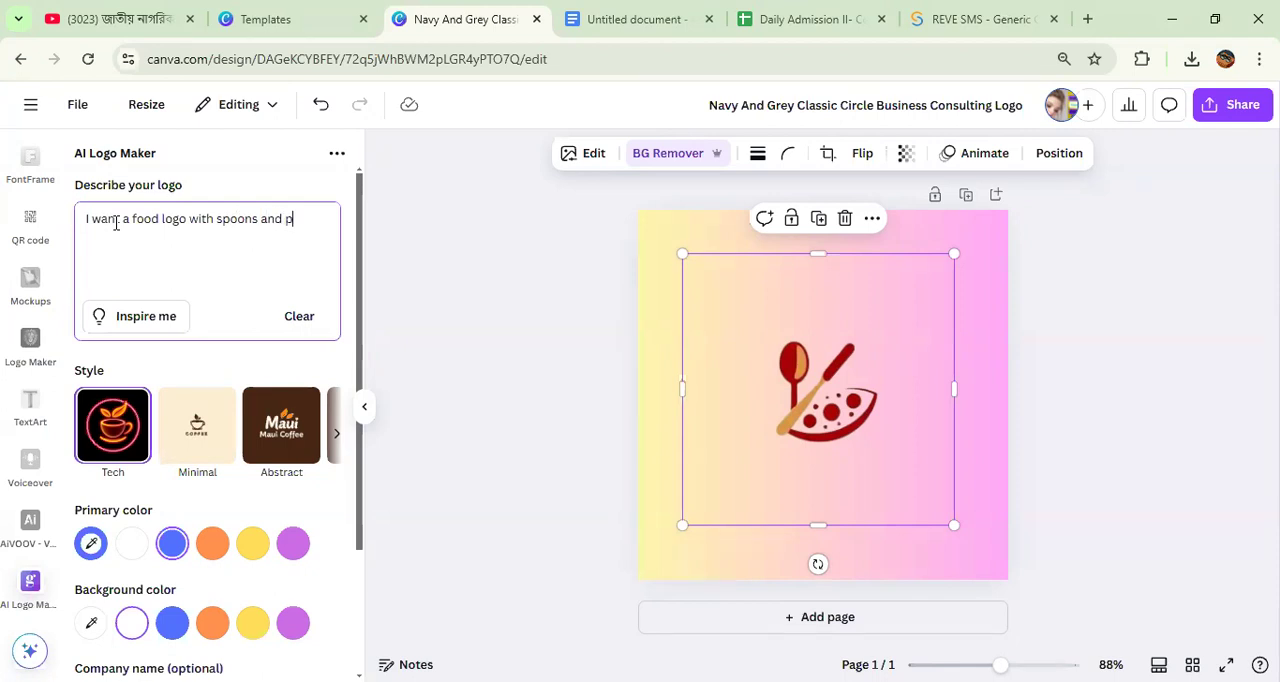
type("izza")
key("Return")
Step: Set the background color to orange and generate the AI logo
scroll(194, 276, "down", 3)
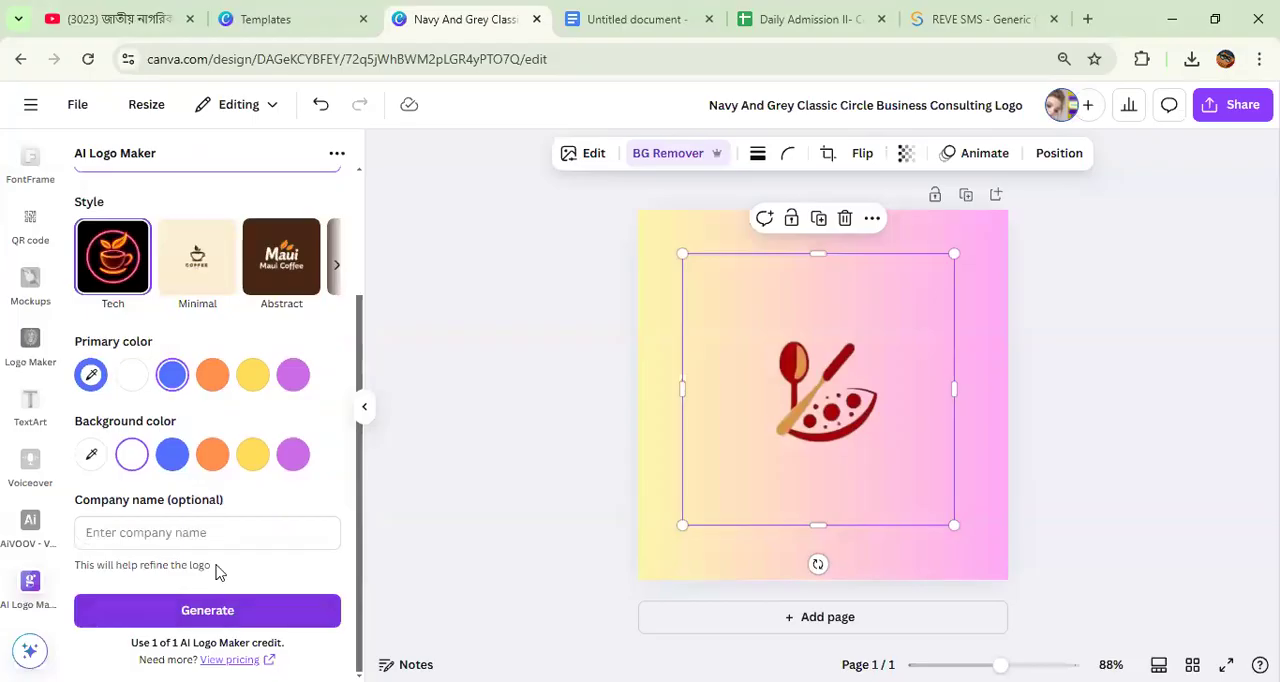
left_click(215, 455)
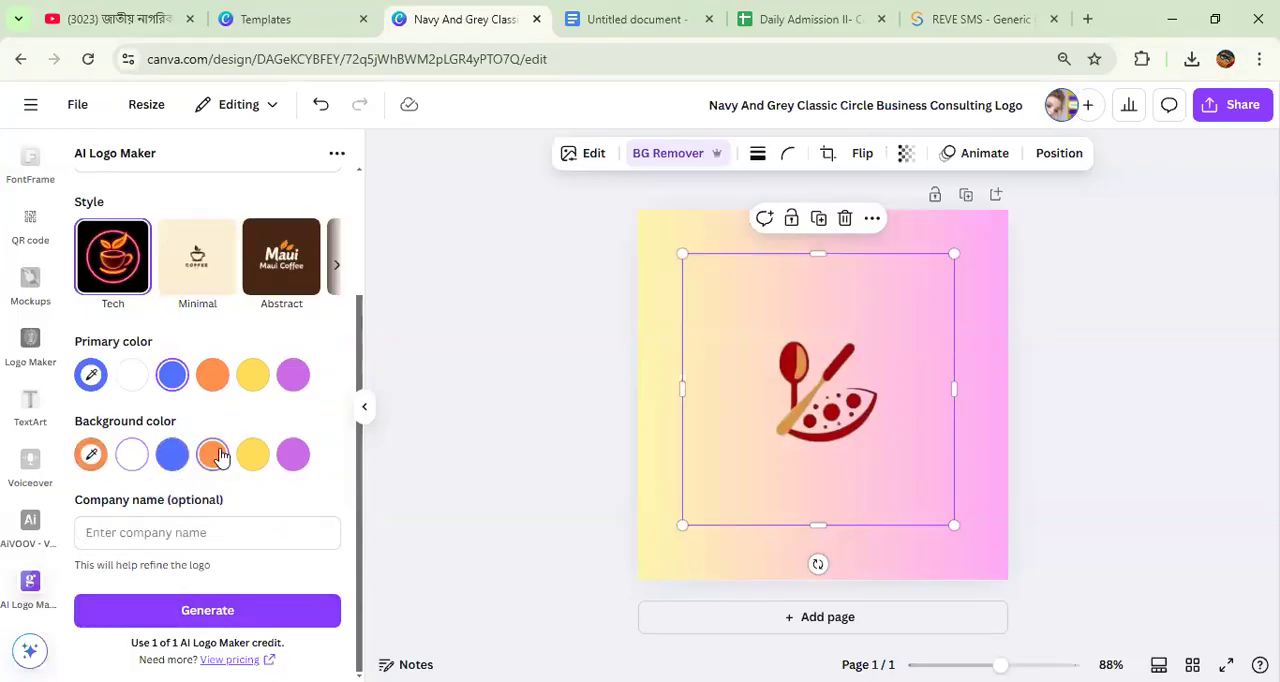
left_click(206, 611)
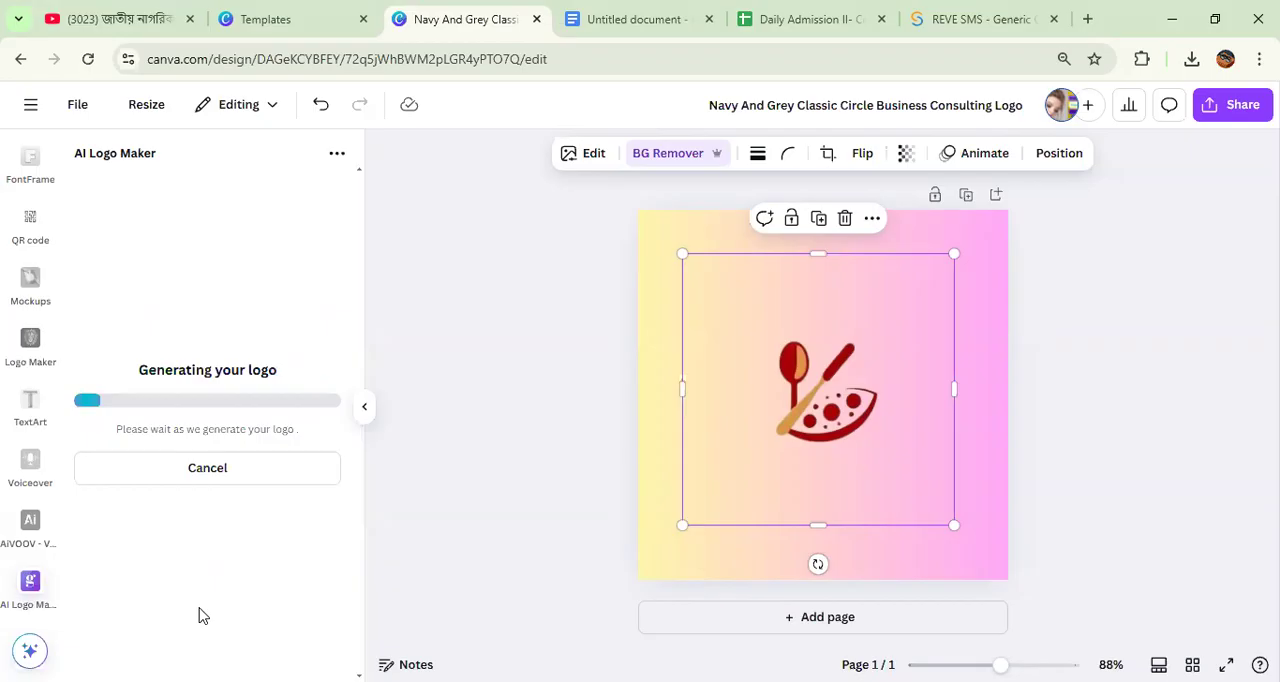
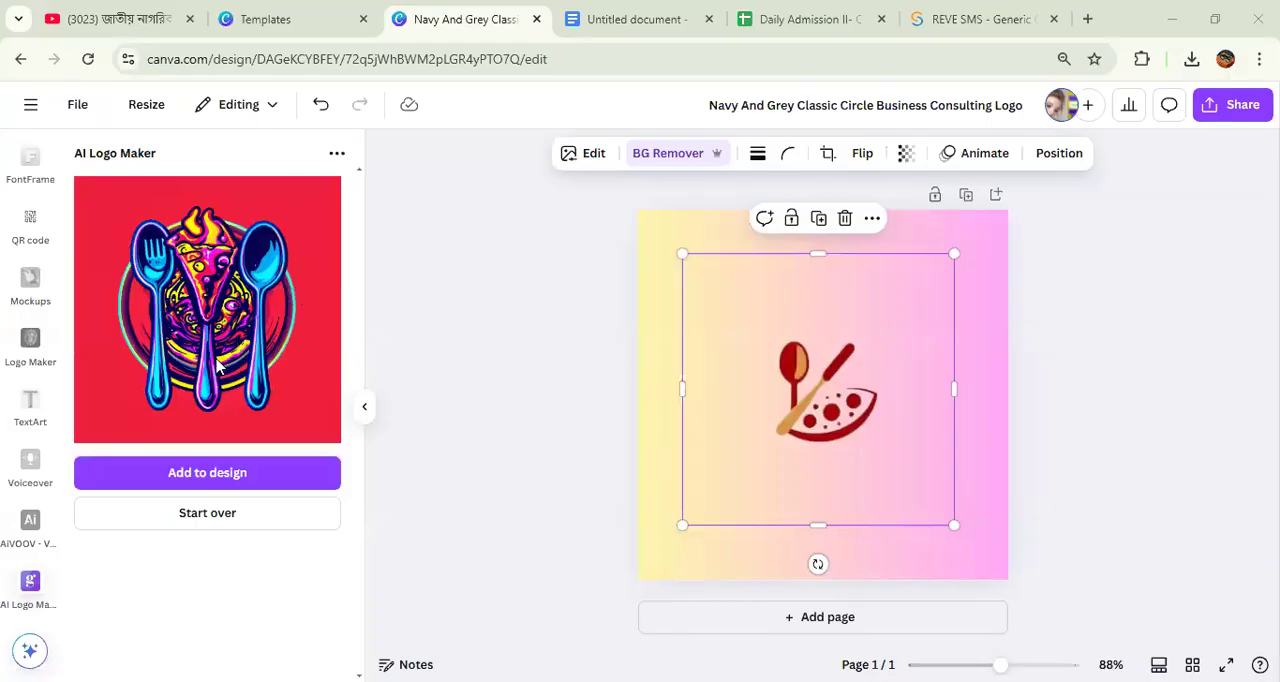
Step: Add the generated AI logo to the page and move the old spoon-and-pizza logo off it
left_click(212, 482)
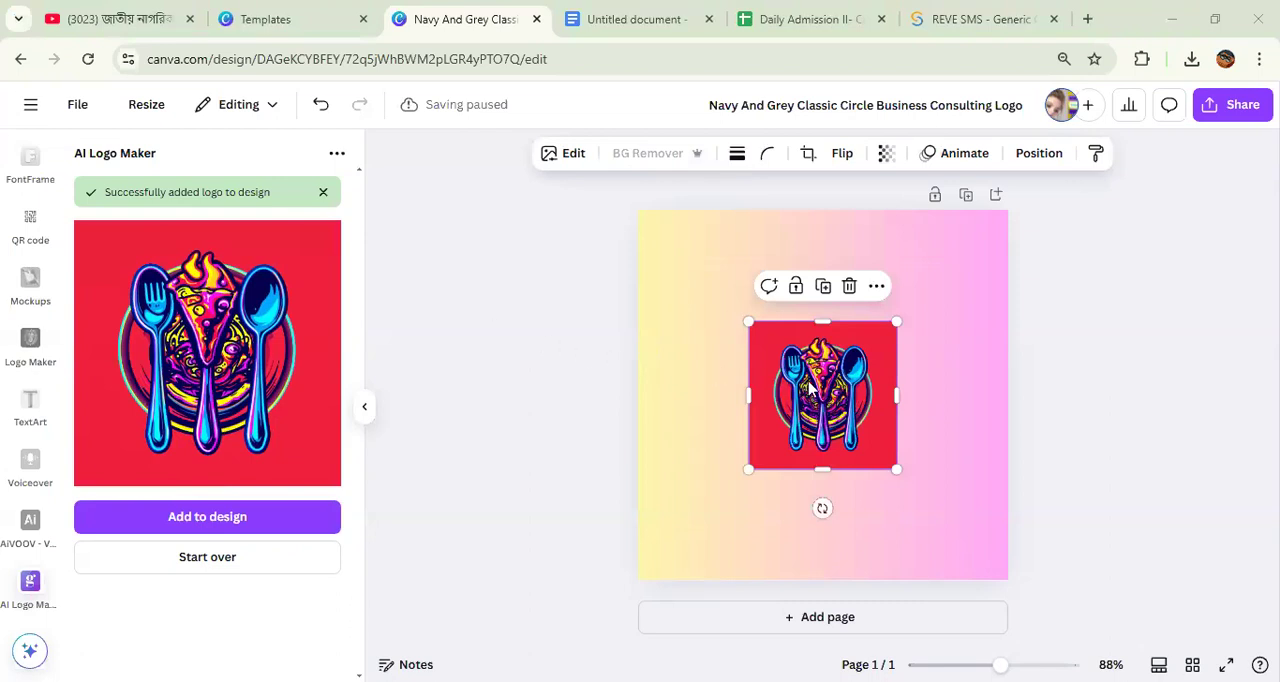
left_click_drag(809, 387, 686, 329)
left_click_drag(820, 402, 1277, 375)
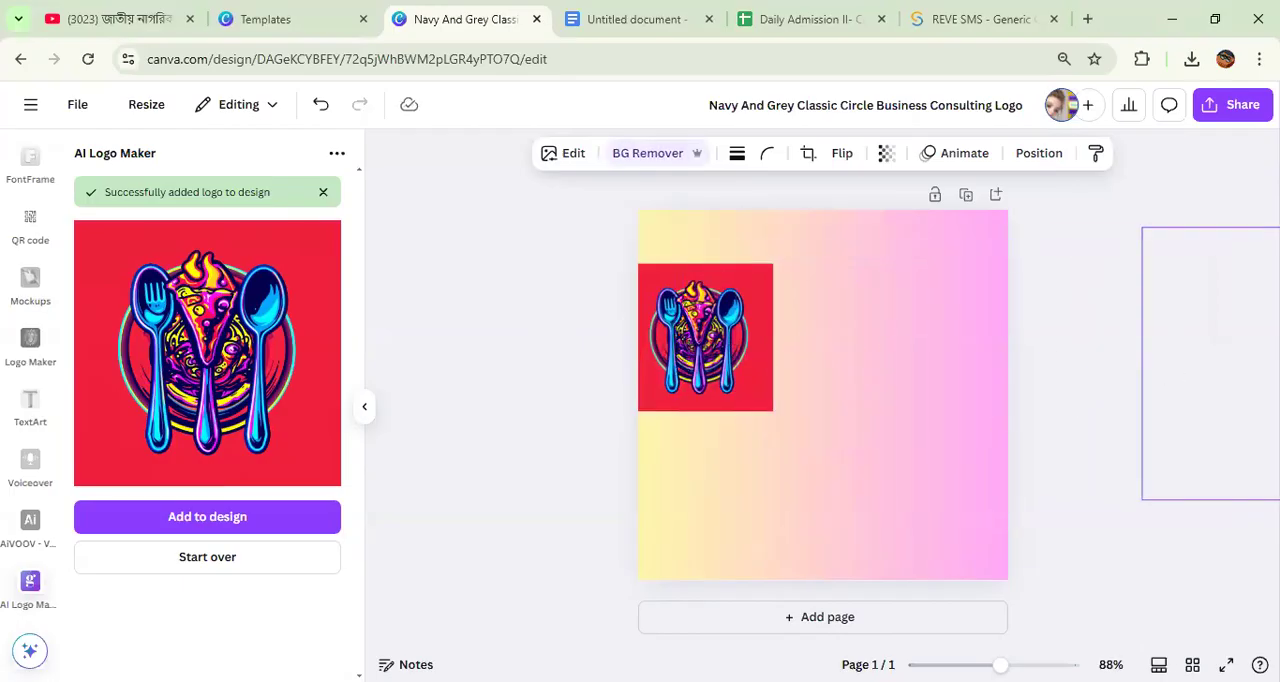
Step: Enlarge the new fork, pizza and spoon logo and centre it on the gradient page
left_click_drag(684, 313, 768, 370)
left_click_drag(722, 321, 663, 262)
left_click_drag(736, 376, 784, 395)
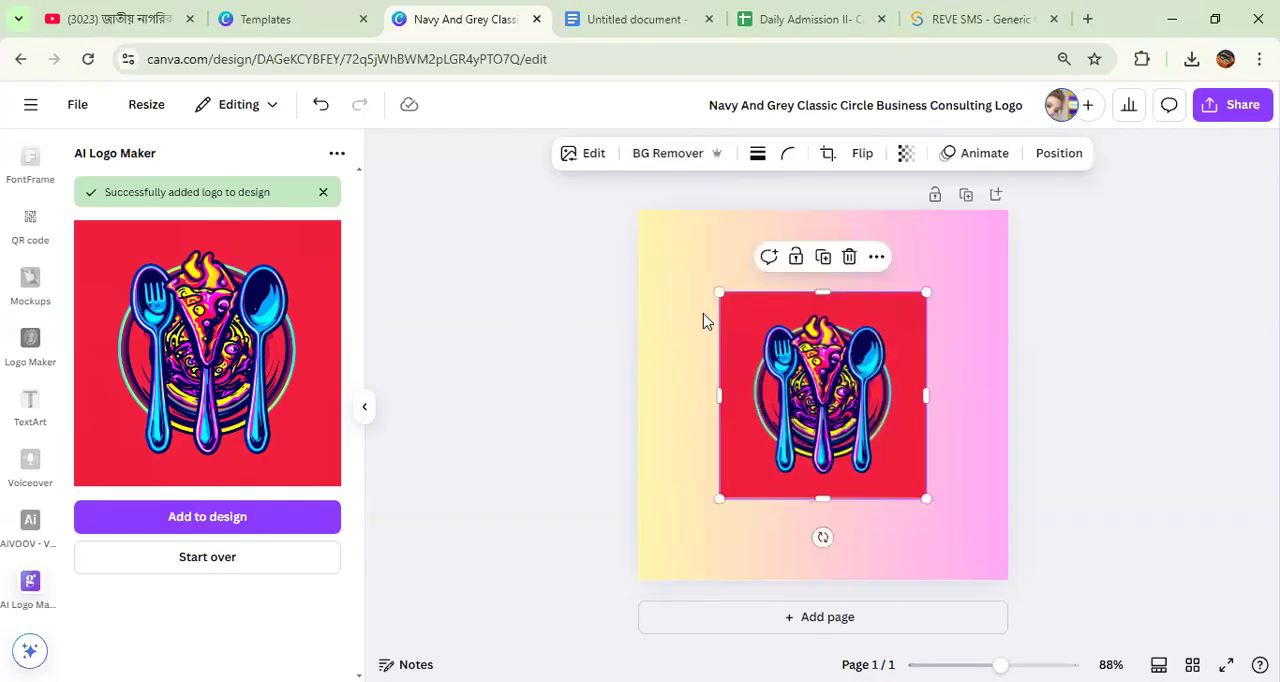
Step: Remove the new logo's red background, enlarge the logo slightly and dismiss the app's notification
left_click(669, 156)
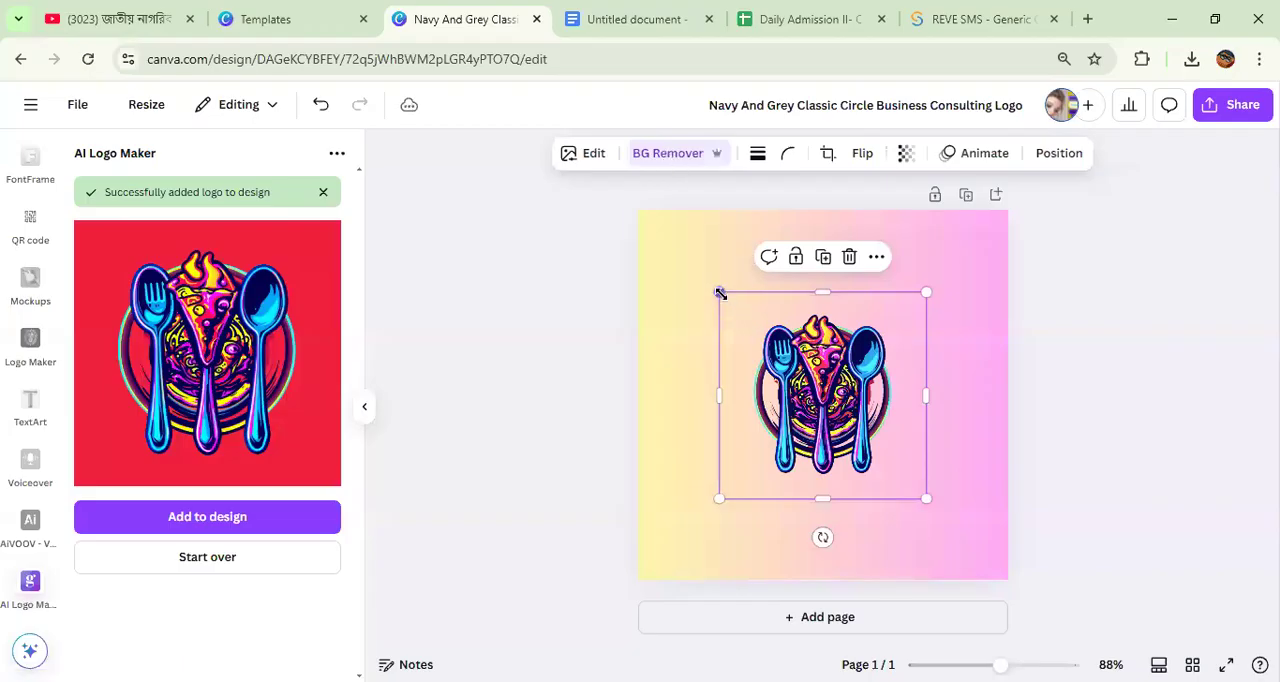
left_click_drag(805, 365, 813, 381)
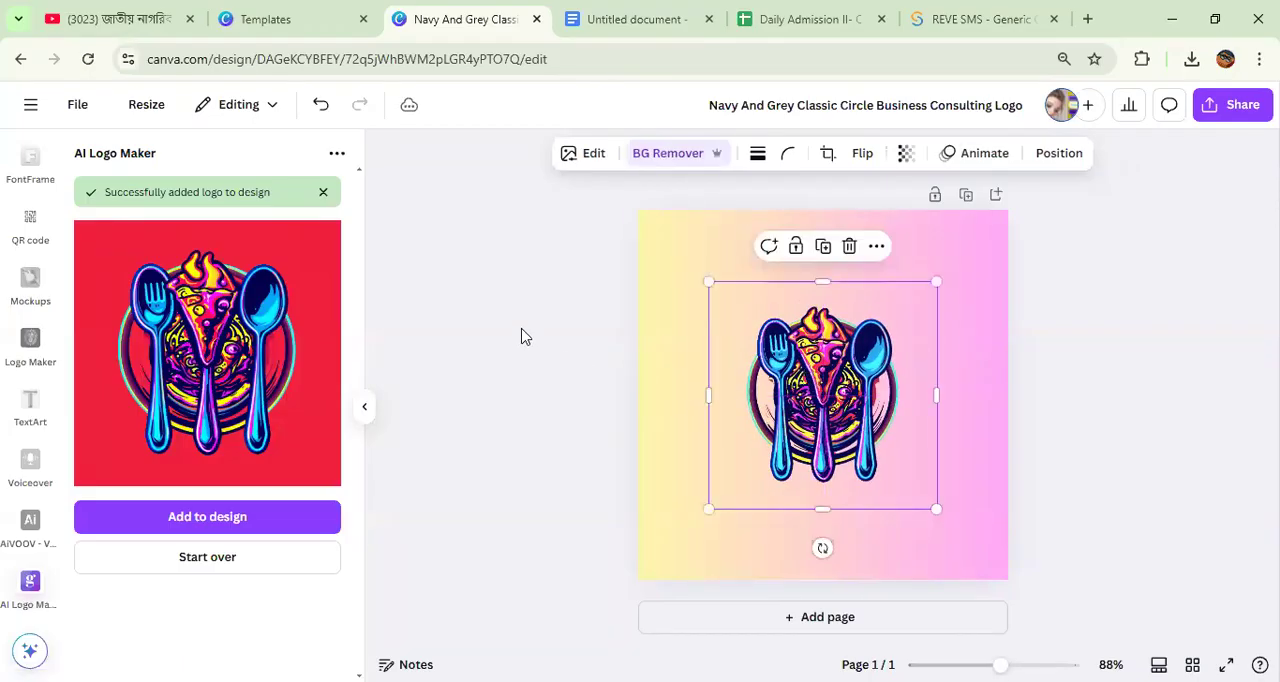
left_click(323, 193)
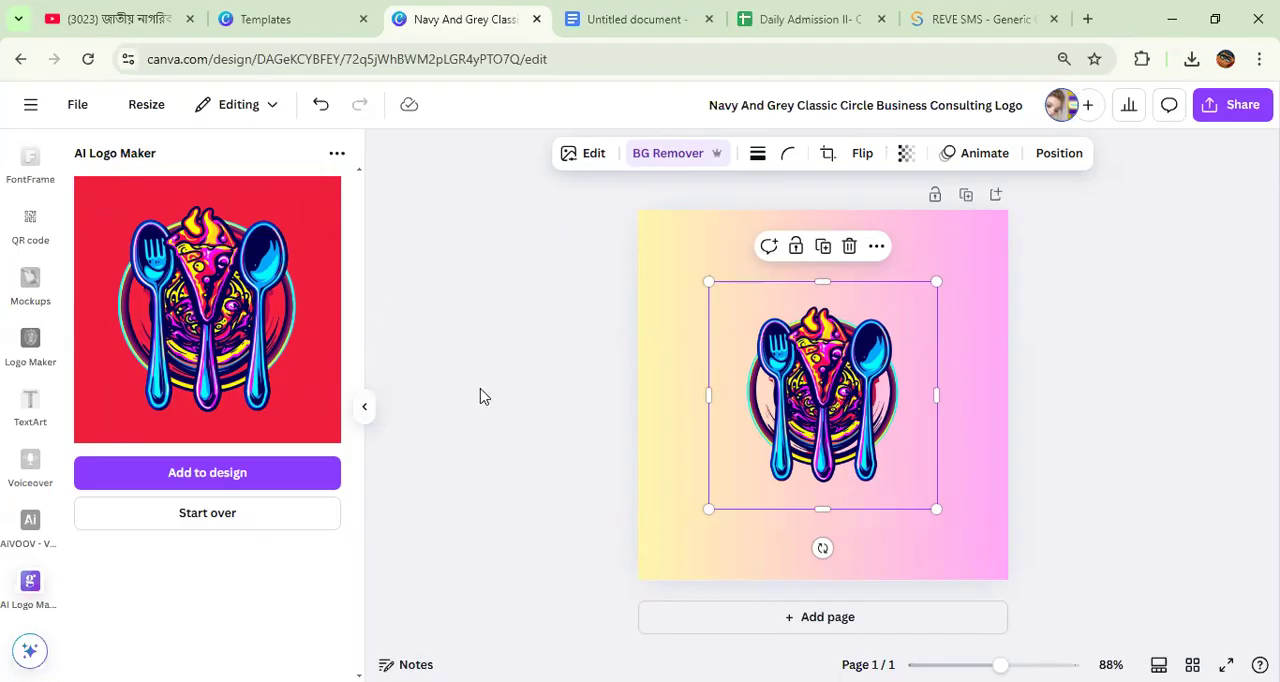
left_click(1114, 408)
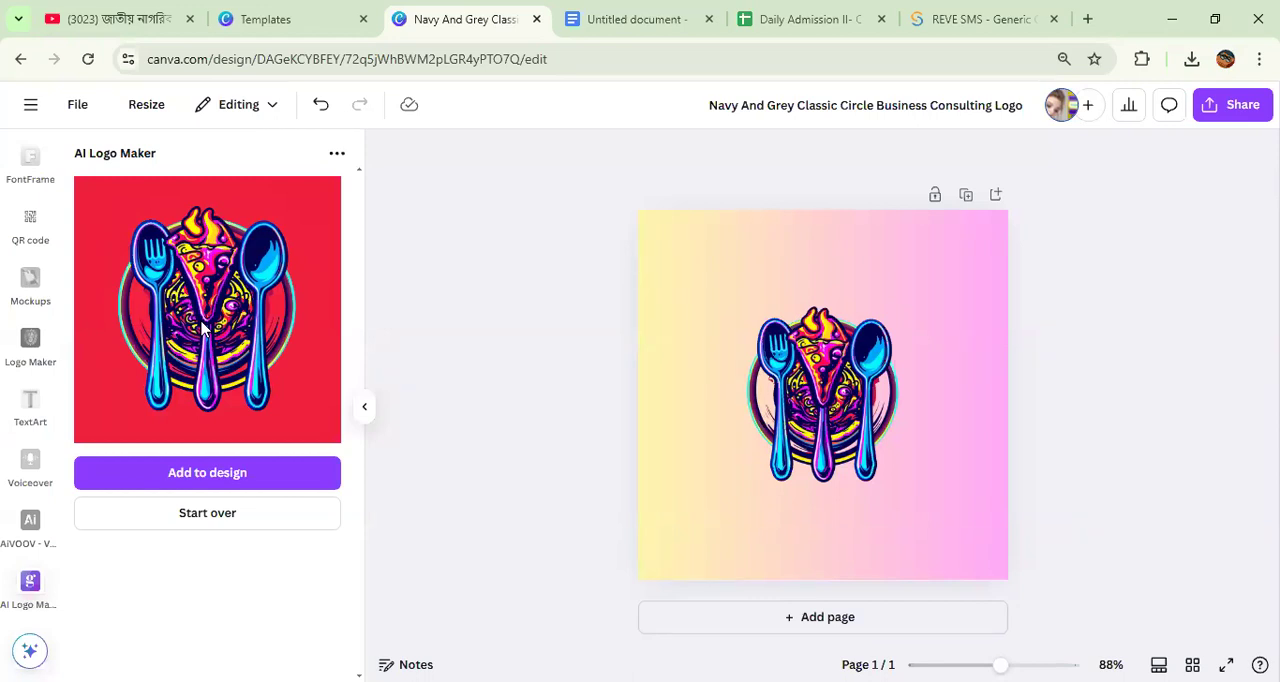
Step: Open the Logo Master app from the "logo maker" app search results
scroll(15, 520, "up", 3)
scroll(15, 520, "up", 3)
scroll(28, 480, "up", 3)
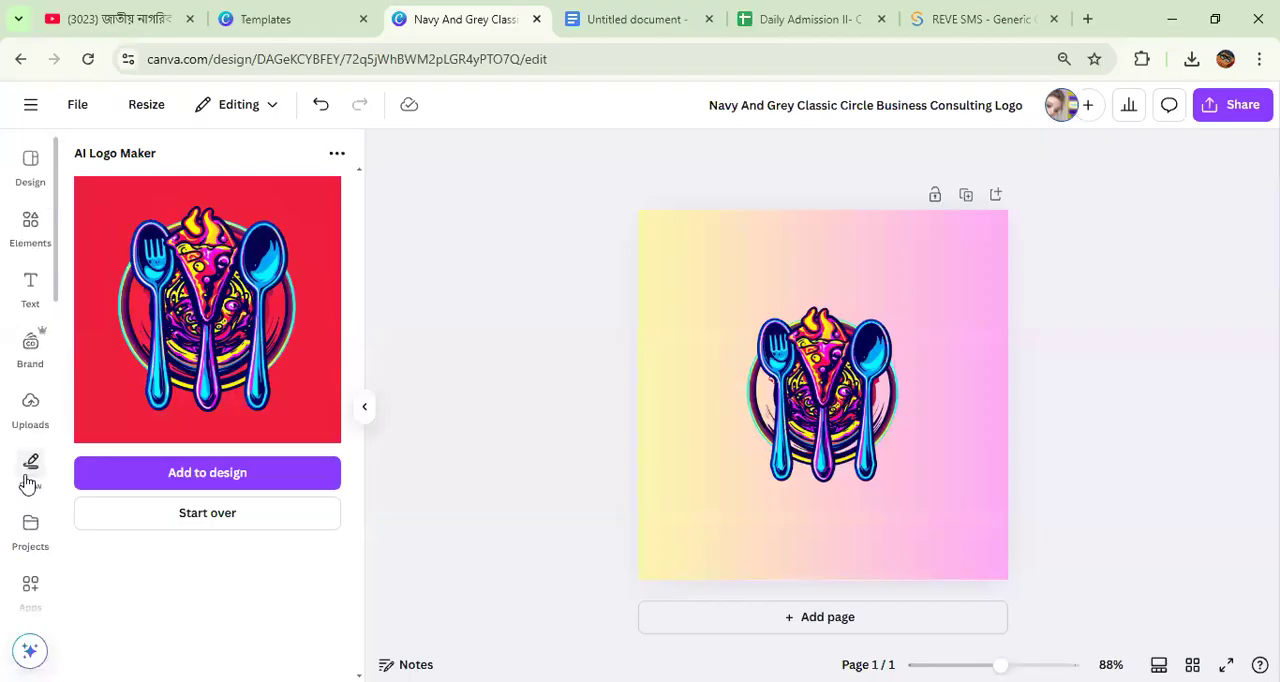
scroll(32, 440, "down", 2)
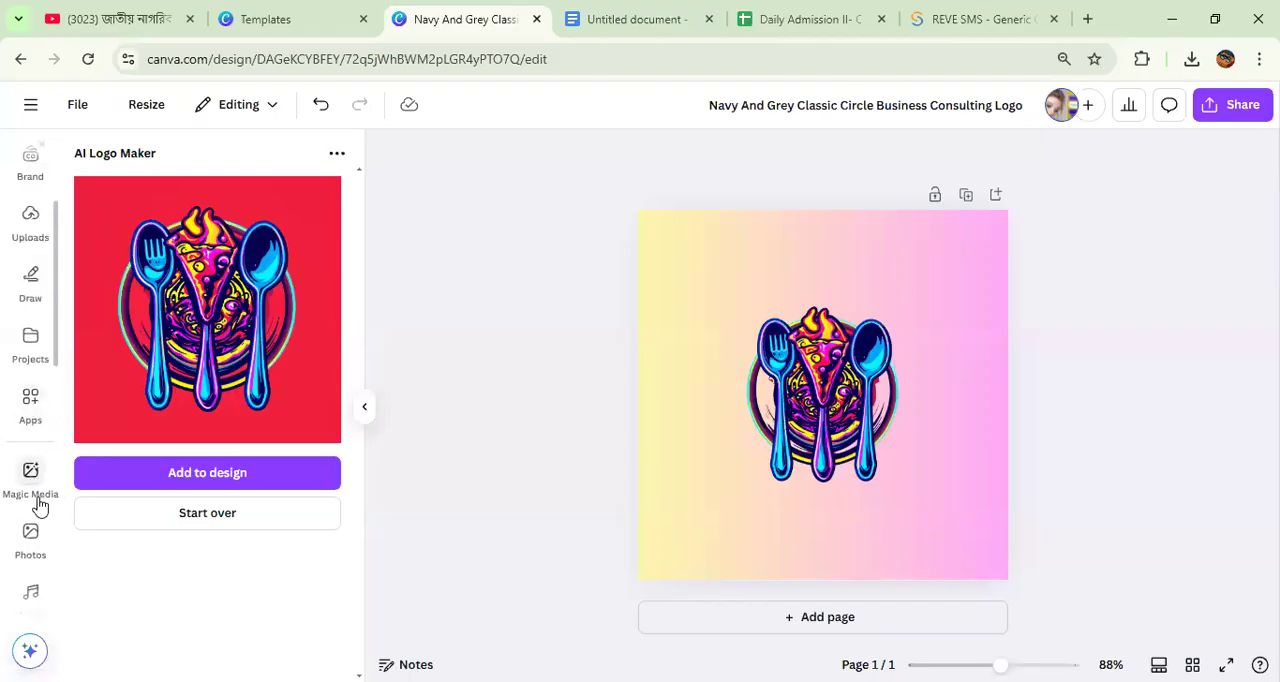
left_click(30, 412)
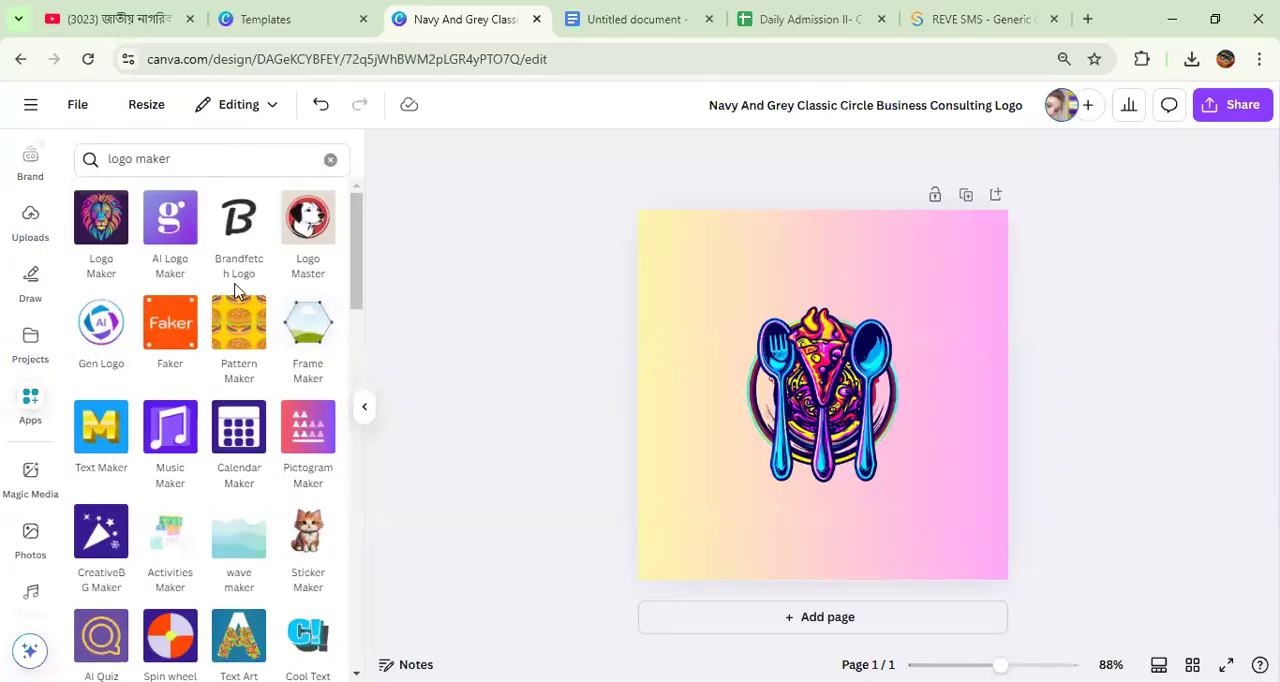
left_click(310, 230)
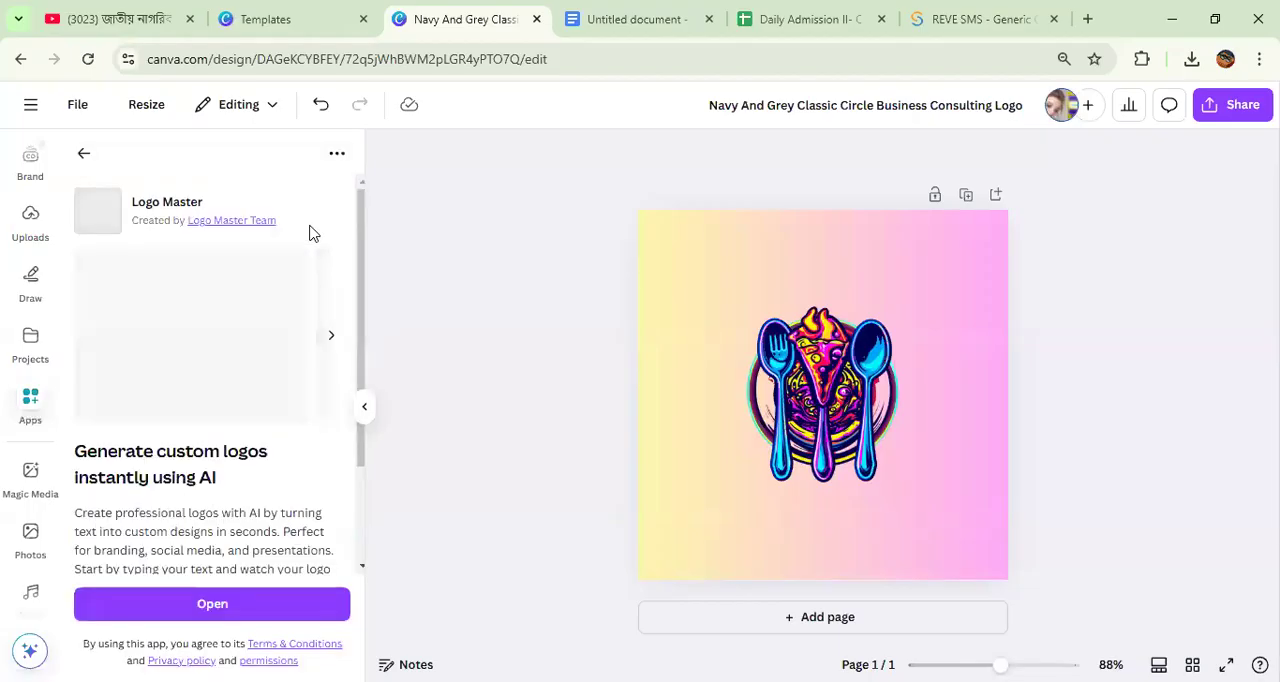
left_click(220, 606)
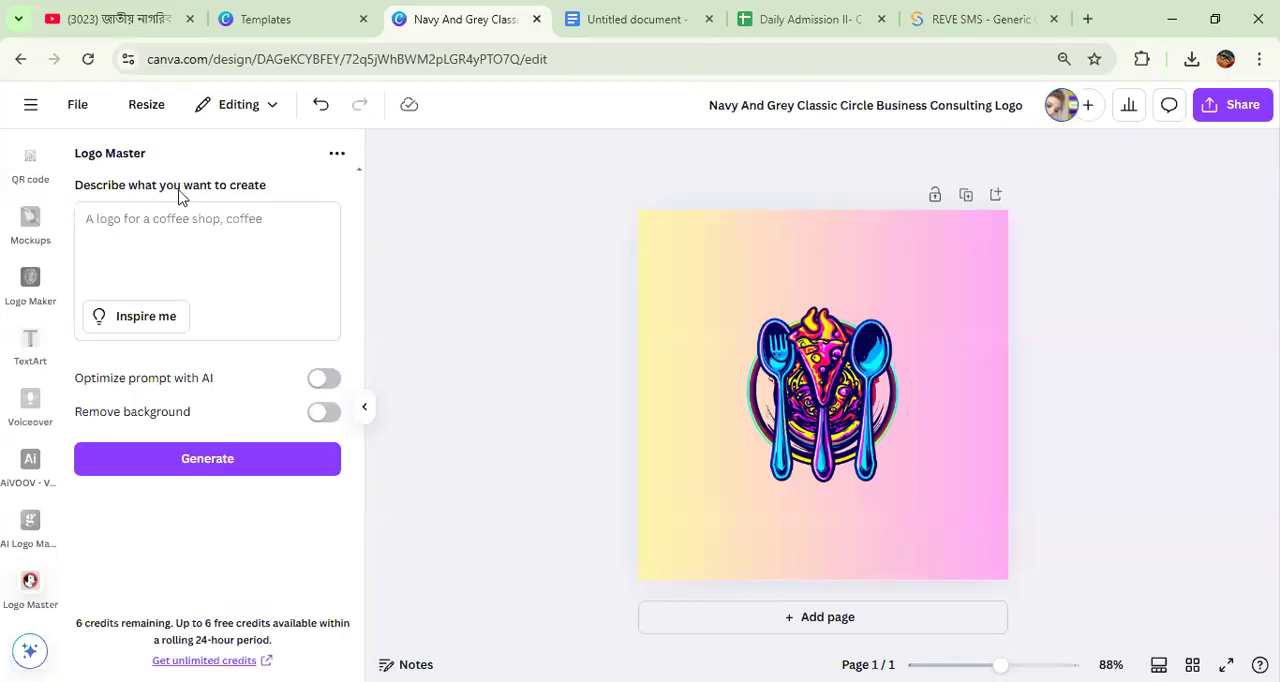
Step: Describe the logo in Logo Master as "I want a food logo with spoons and pizza while i was eating with my girlfriend."
left_click(130, 221)
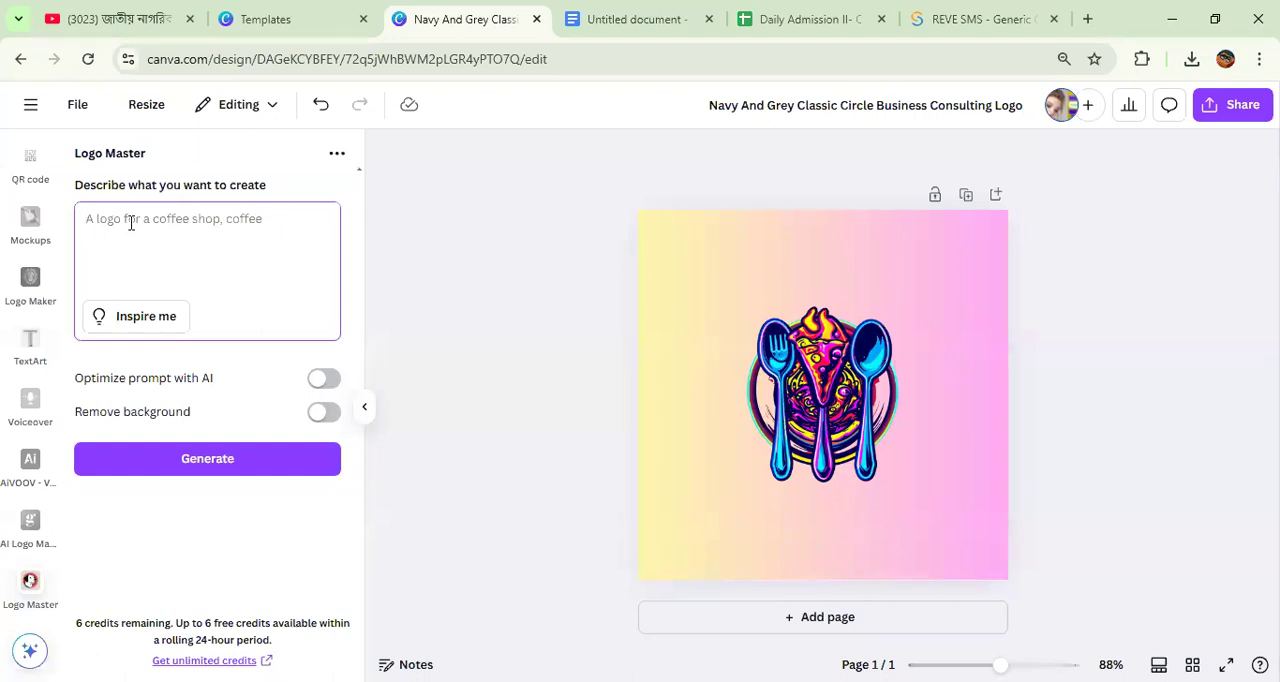
type("I")
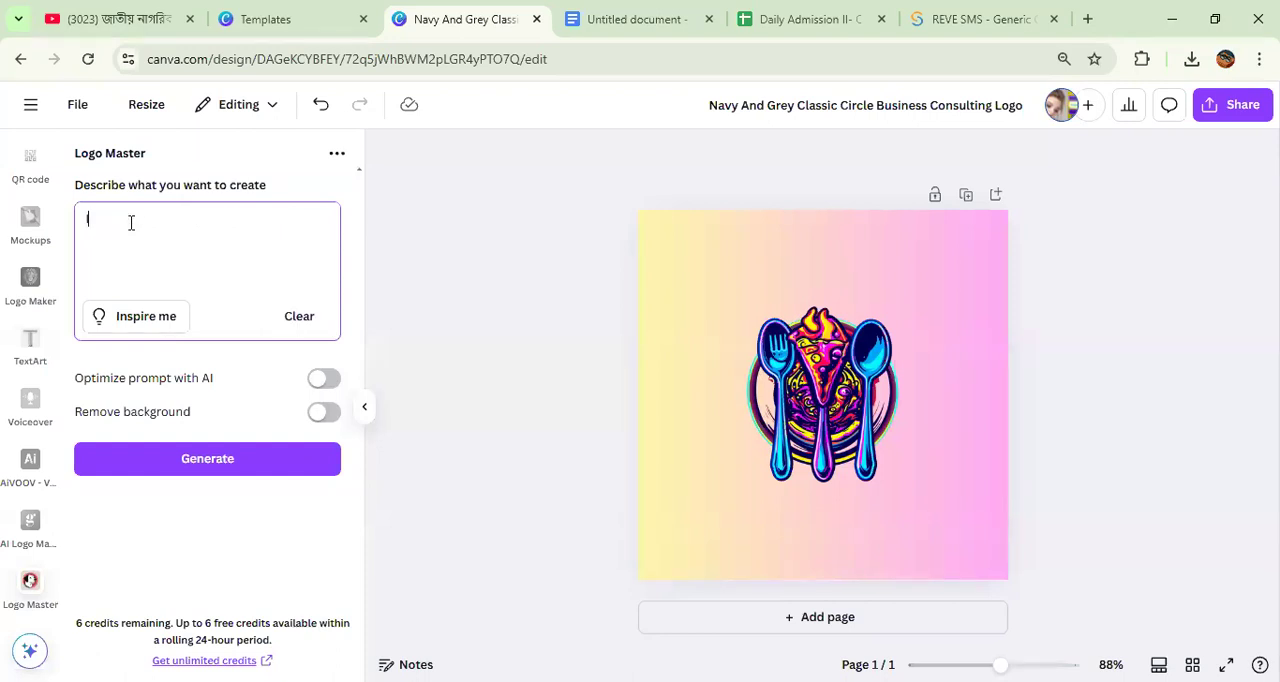
type(" want a food logo with spoons and pi")
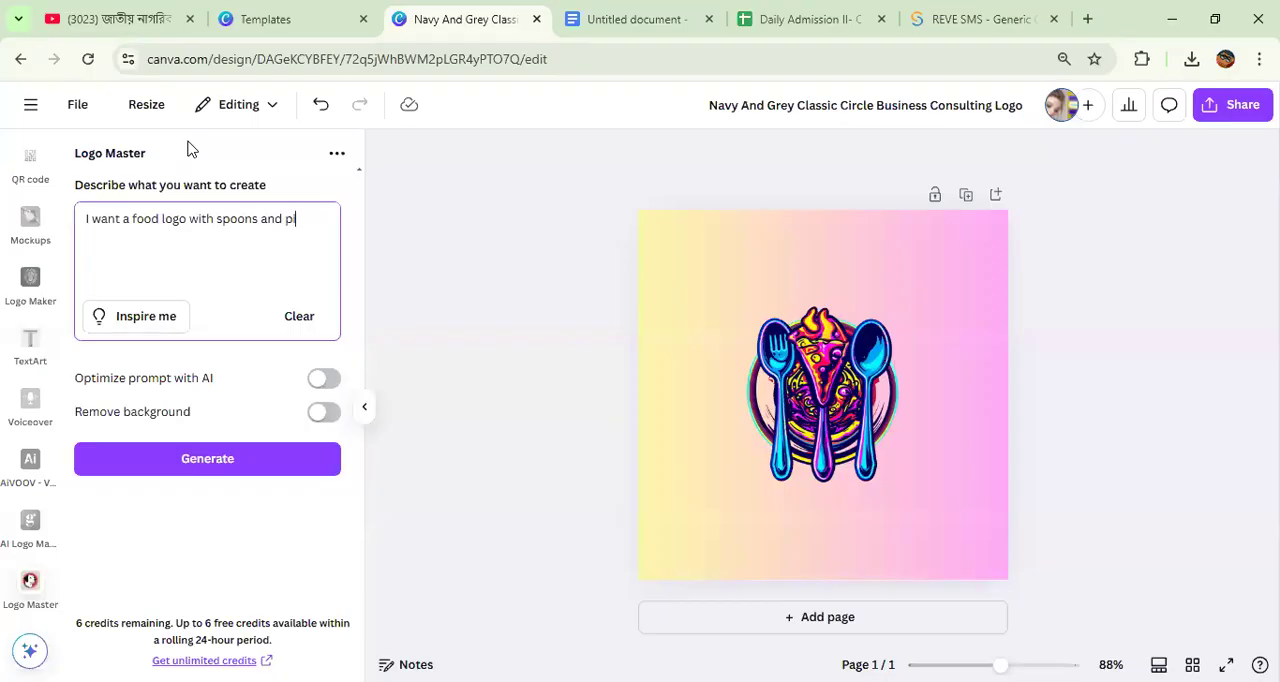
type("zza")
type("while i was eati")
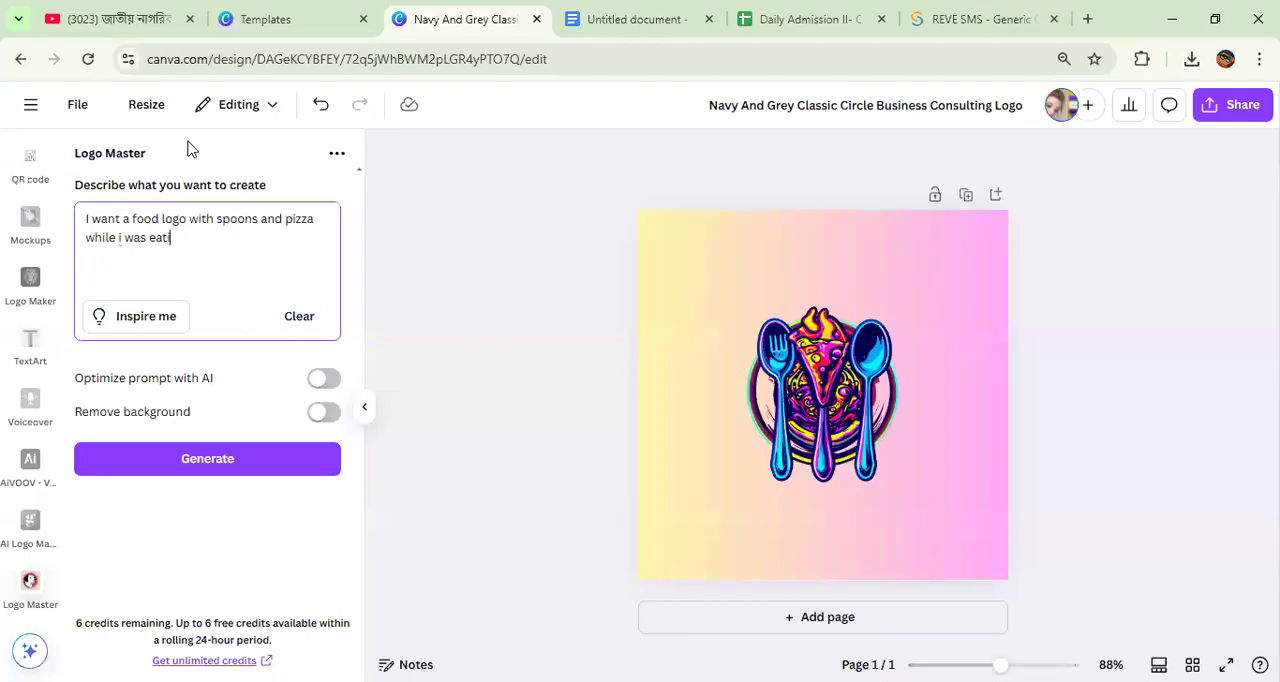
type("ng with my grilfriend")
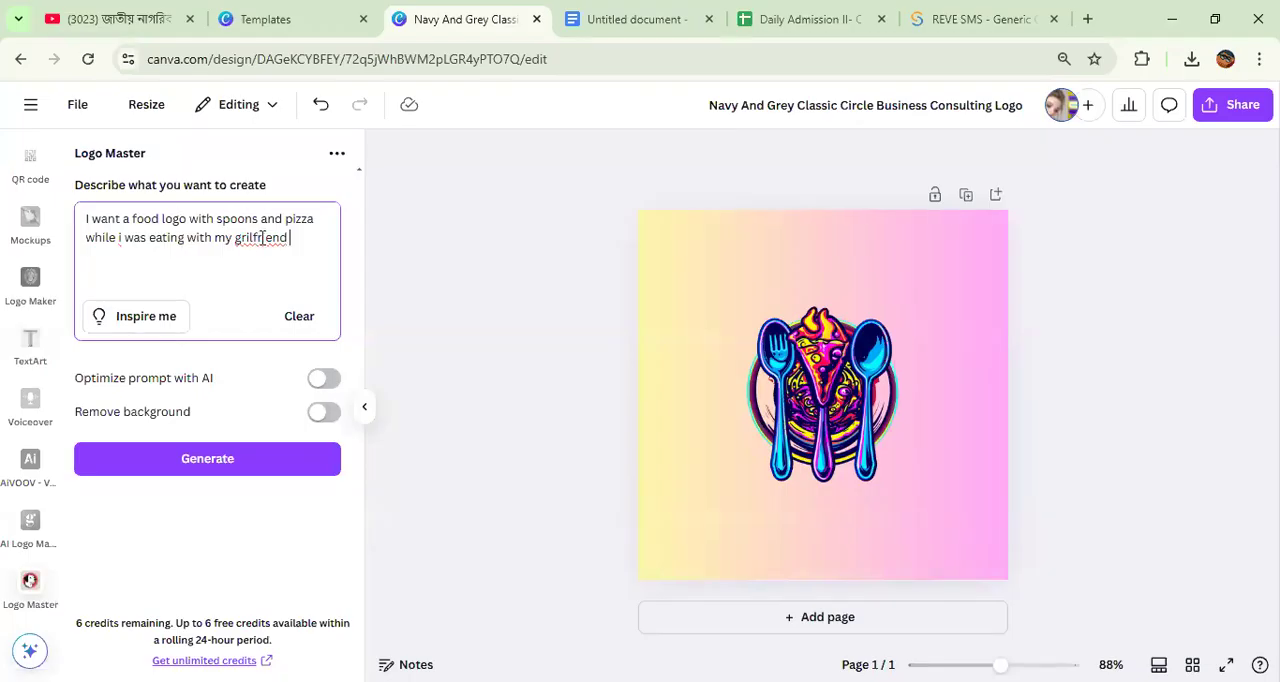
key("BackSpace")
key("BackSpace")
key("BackSpace")
key("BackSpace")
key("BackSpace")
key("BackSpace")
key("BackSpace")
key("BackSpace")
key("BackSpace")
key("BackSpace")
type("irlfriend.")
Step: Generate logos from the description, regenerate them once, and start over to generate another set with the same prompt
left_click(212, 460)
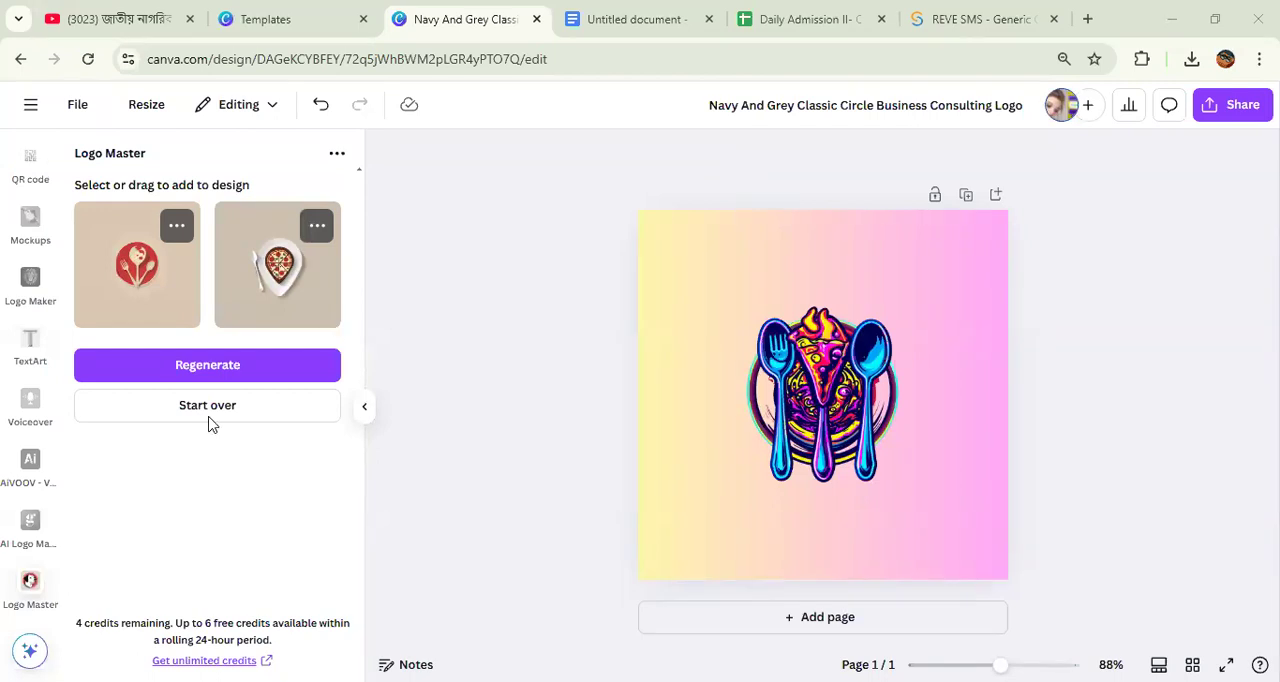
left_click(212, 368)
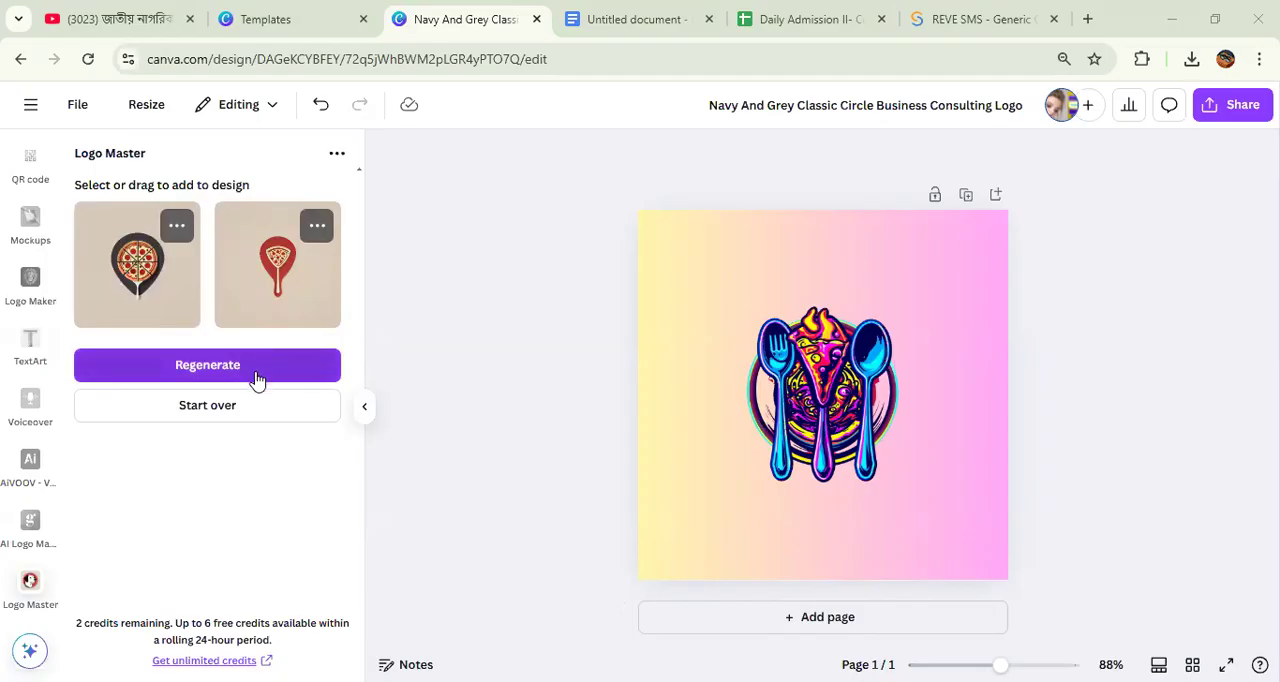
left_click(216, 420)
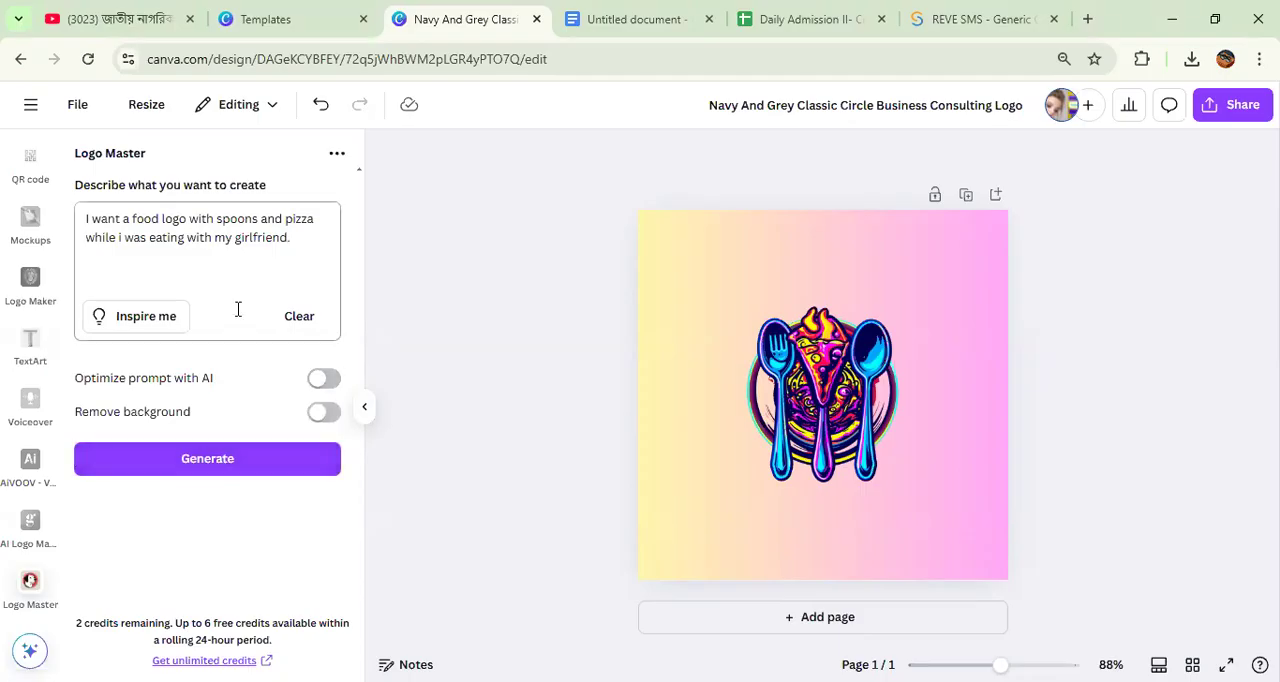
left_click(234, 472)
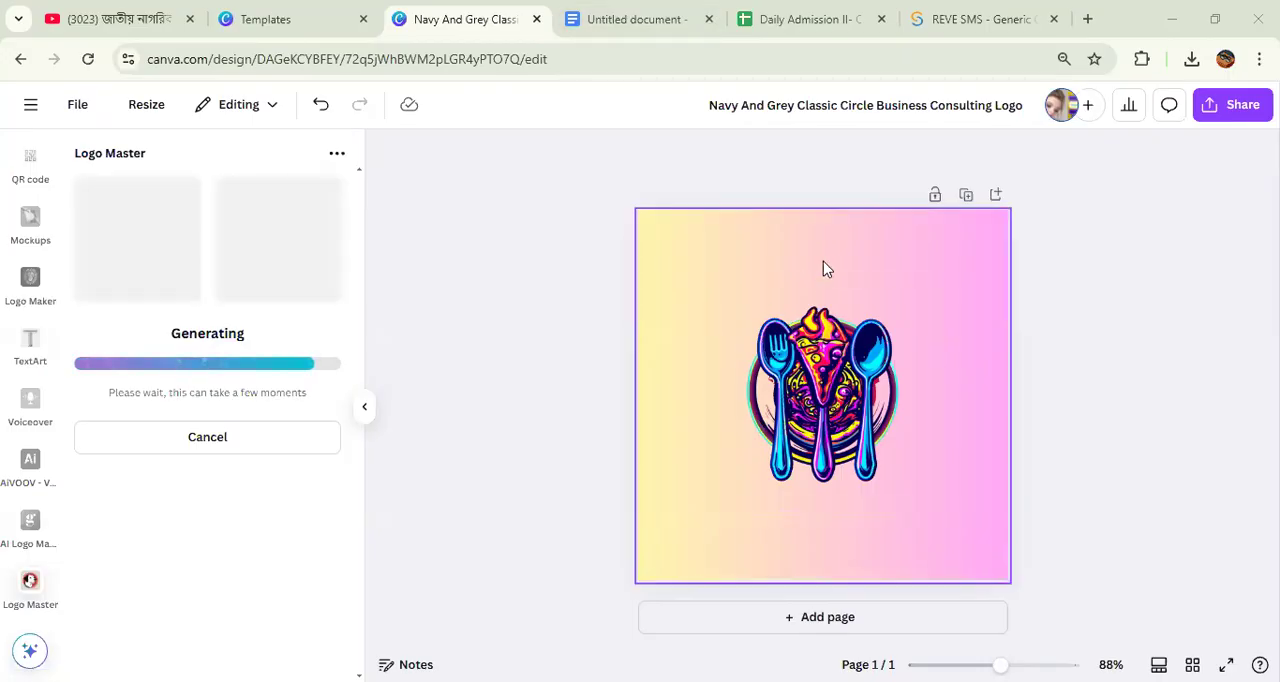
Step: Check the topic list in Google Docs, and search from the Canva home page for "visiting card"
left_click(626, 20)
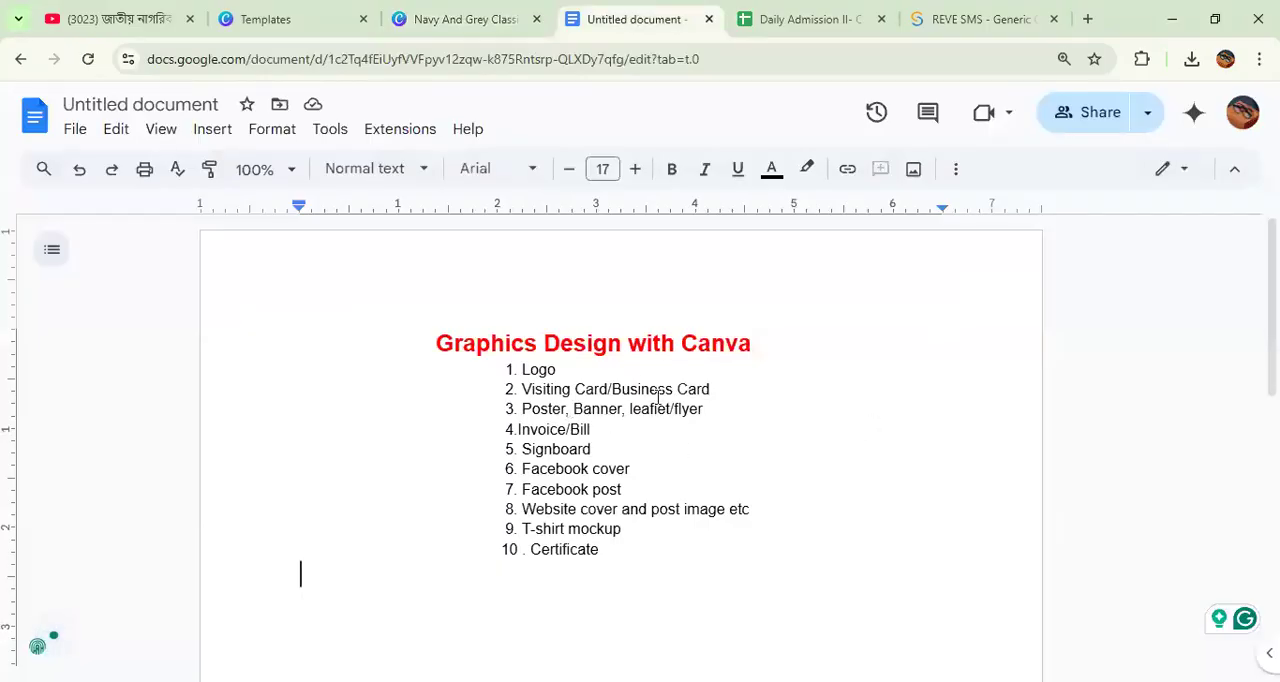
left_click(436, 10)
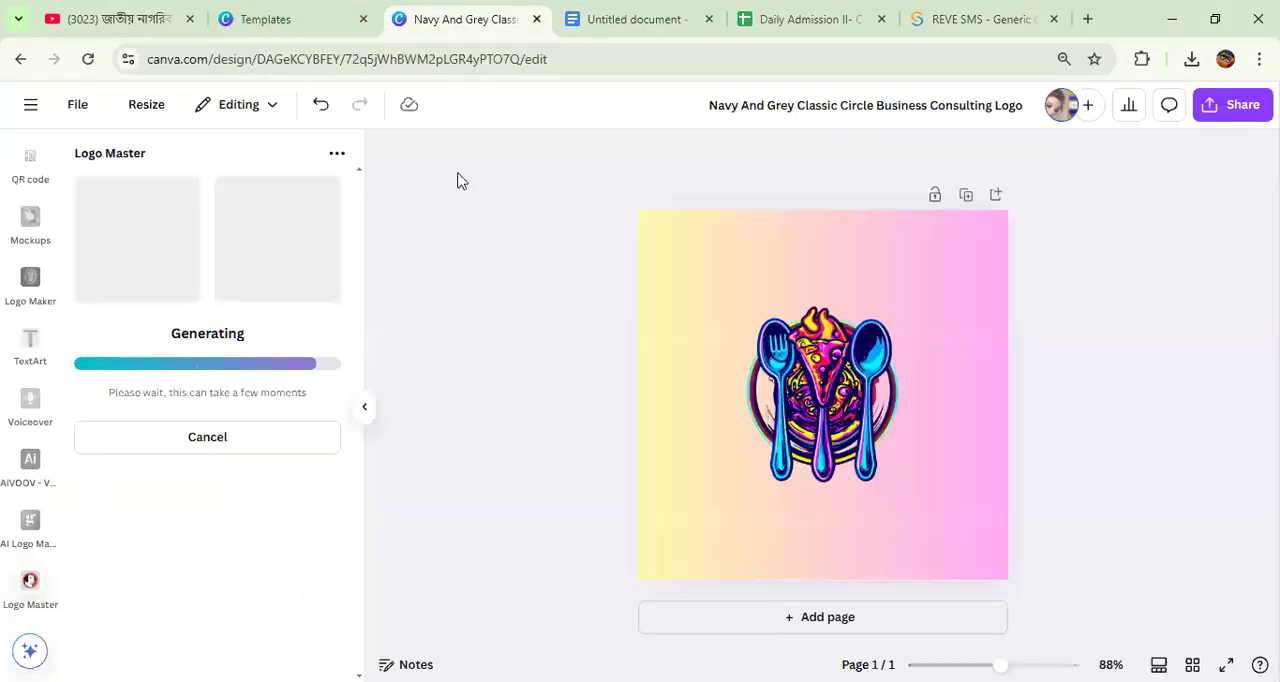
scroll(20, 200, "up", 2)
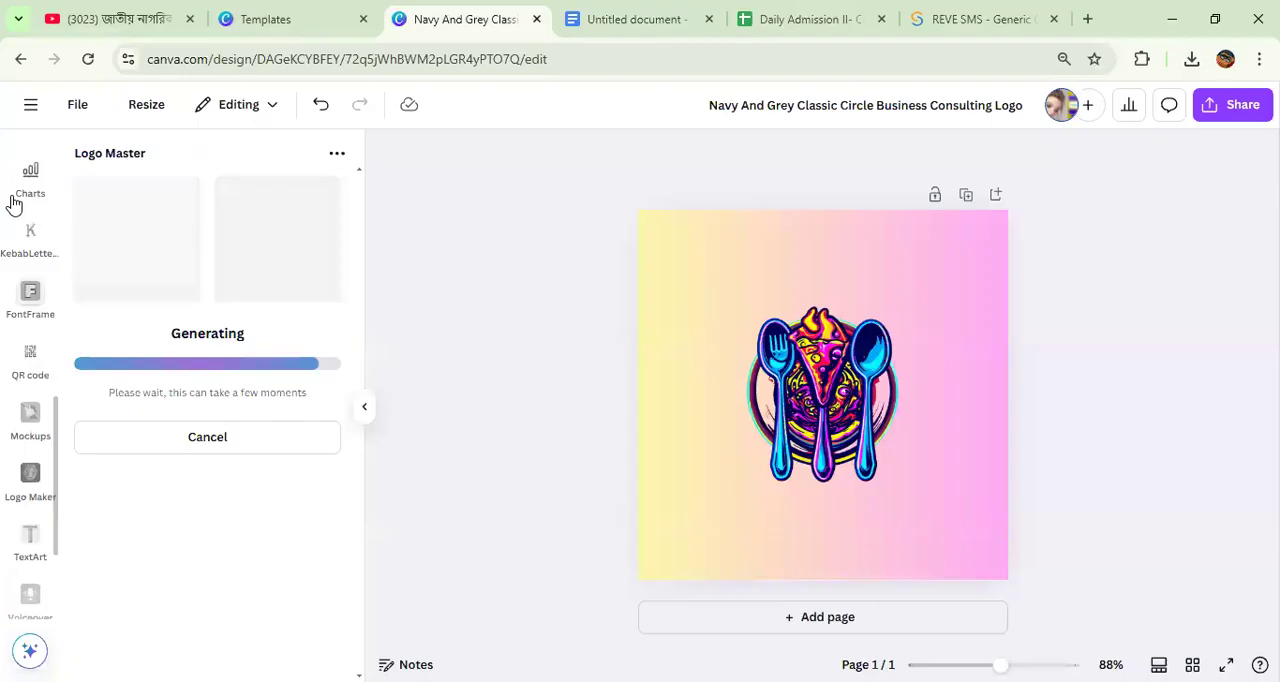
left_click(30, 104)
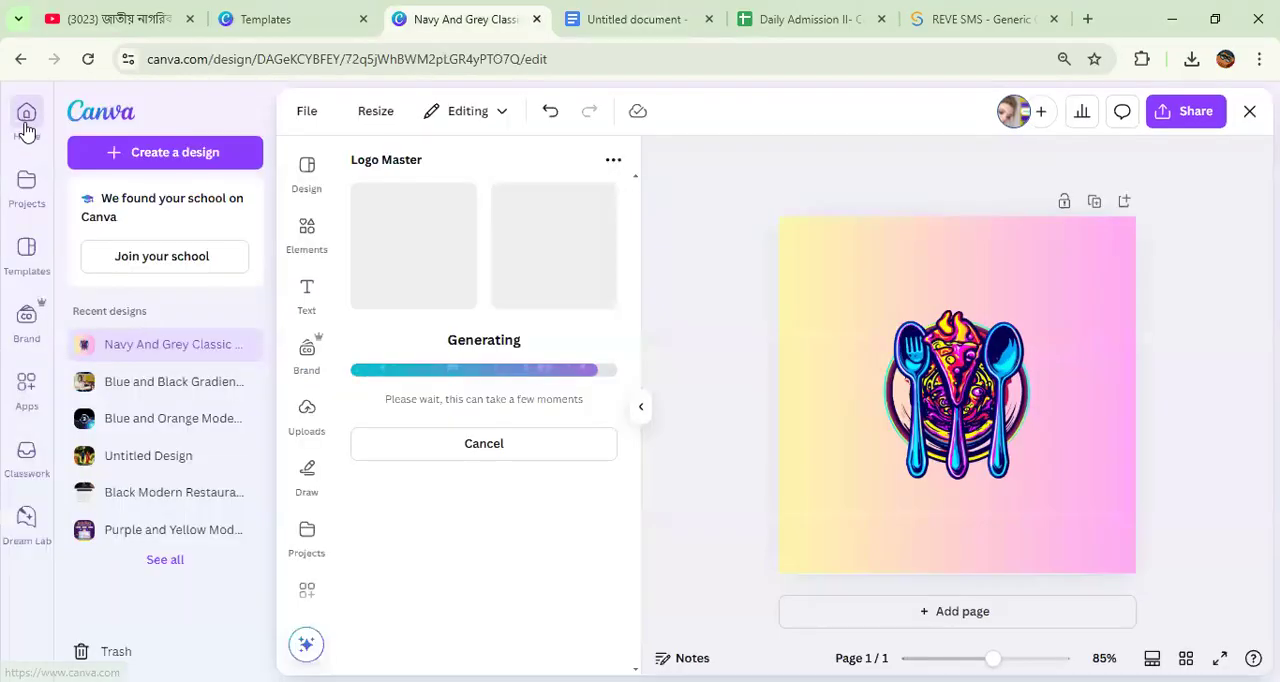
left_click(26, 122)
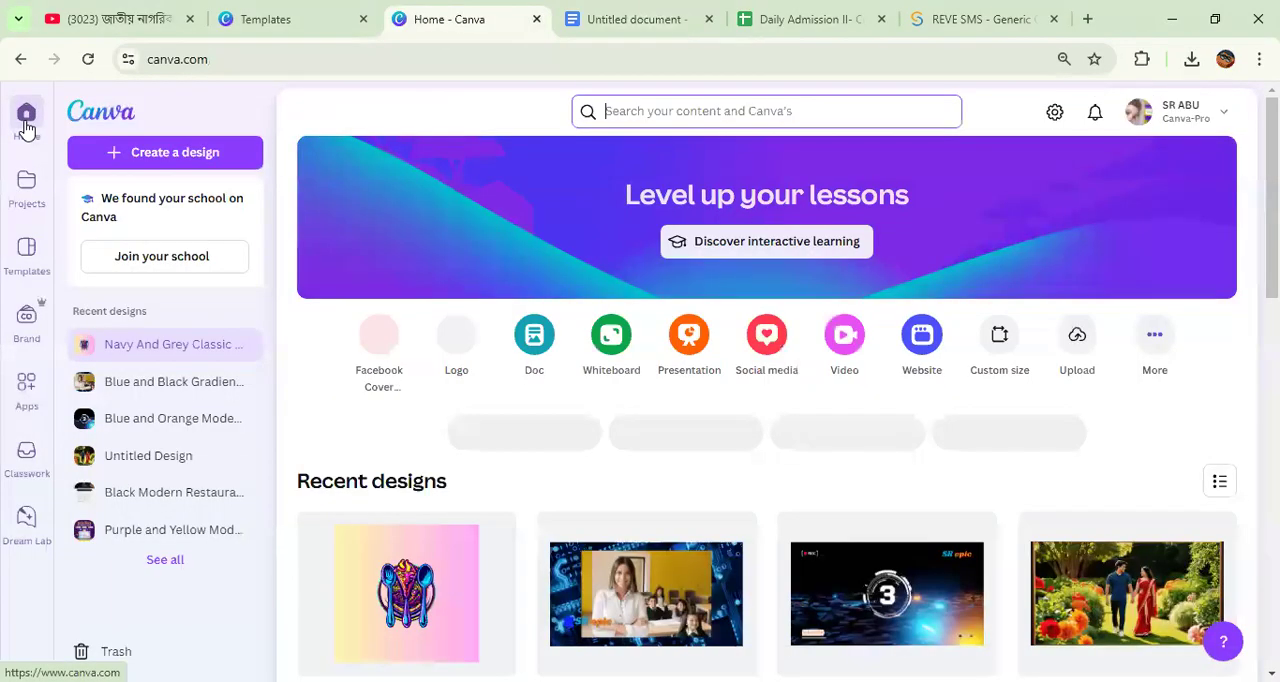
left_click(651, 112)
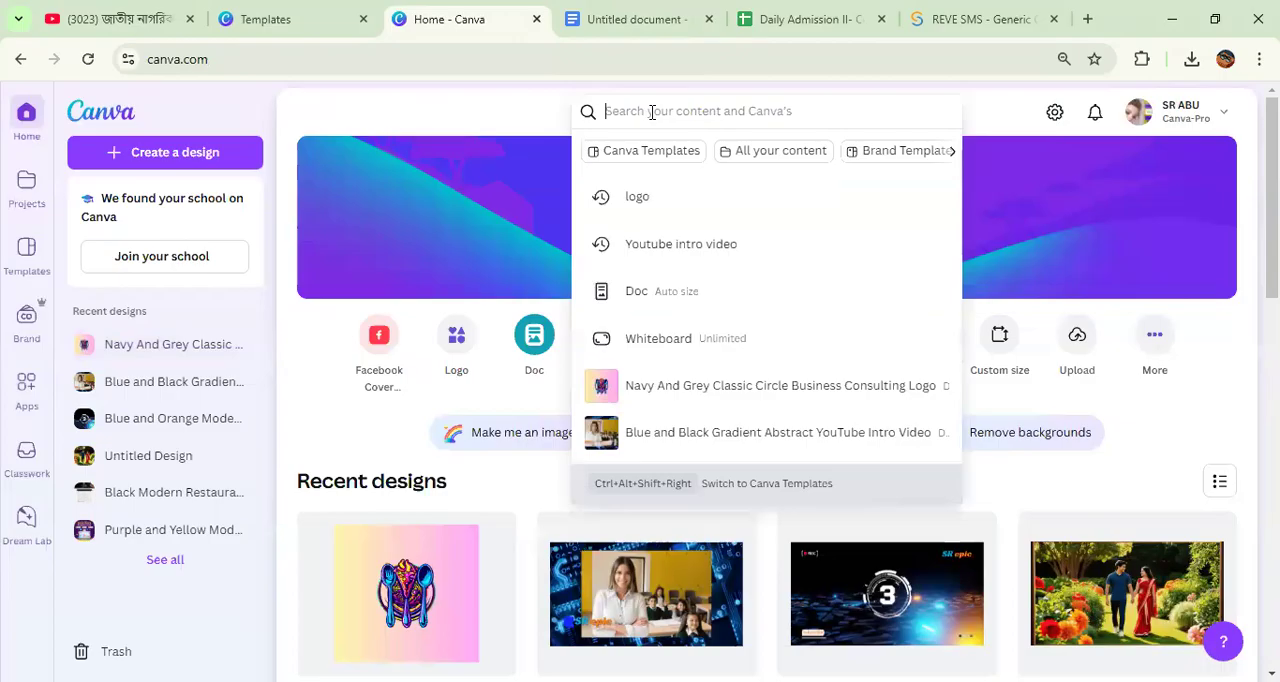
type("visiting card")
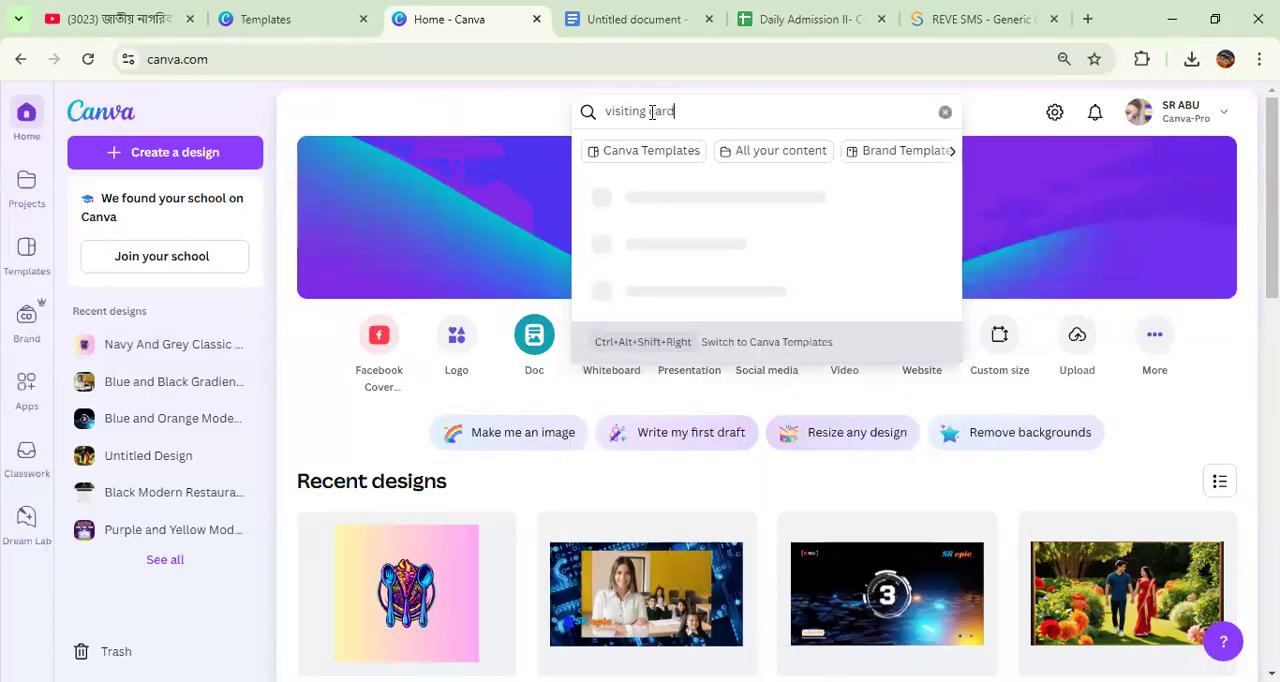
key("Return")
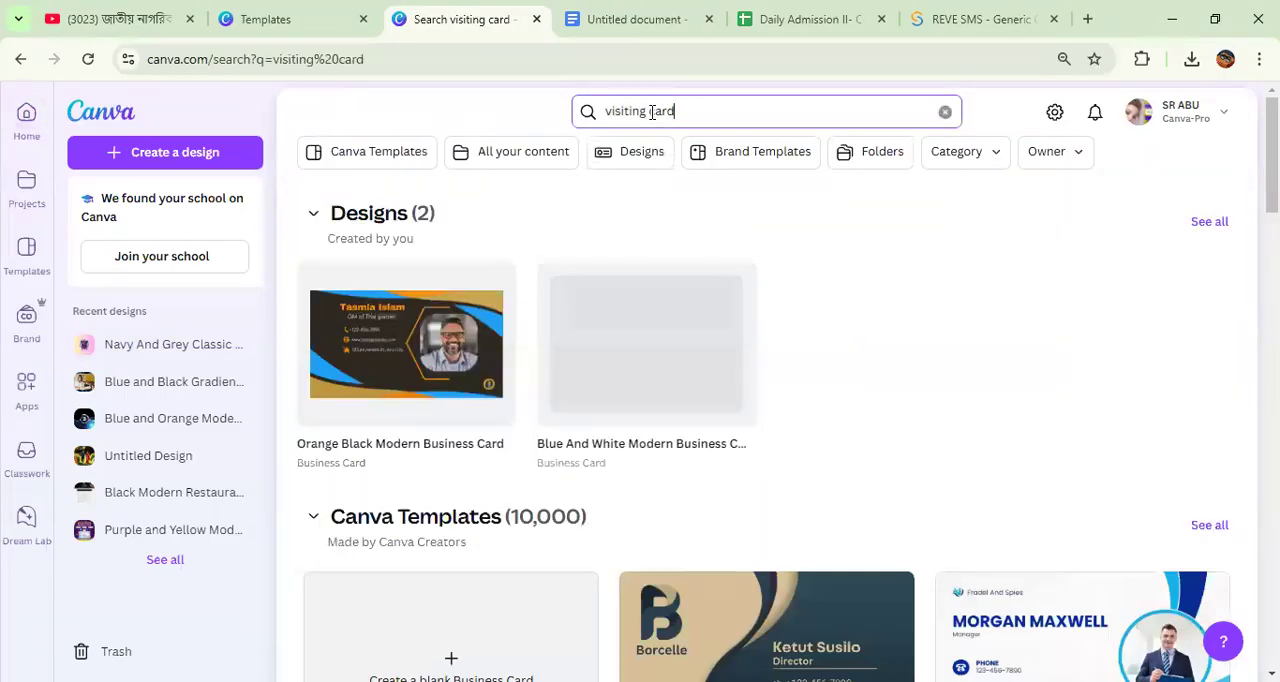
Step: Open the Gold and Blue Modern Identity Business Card template for customizing
scroll(683, 366, "down", 5)
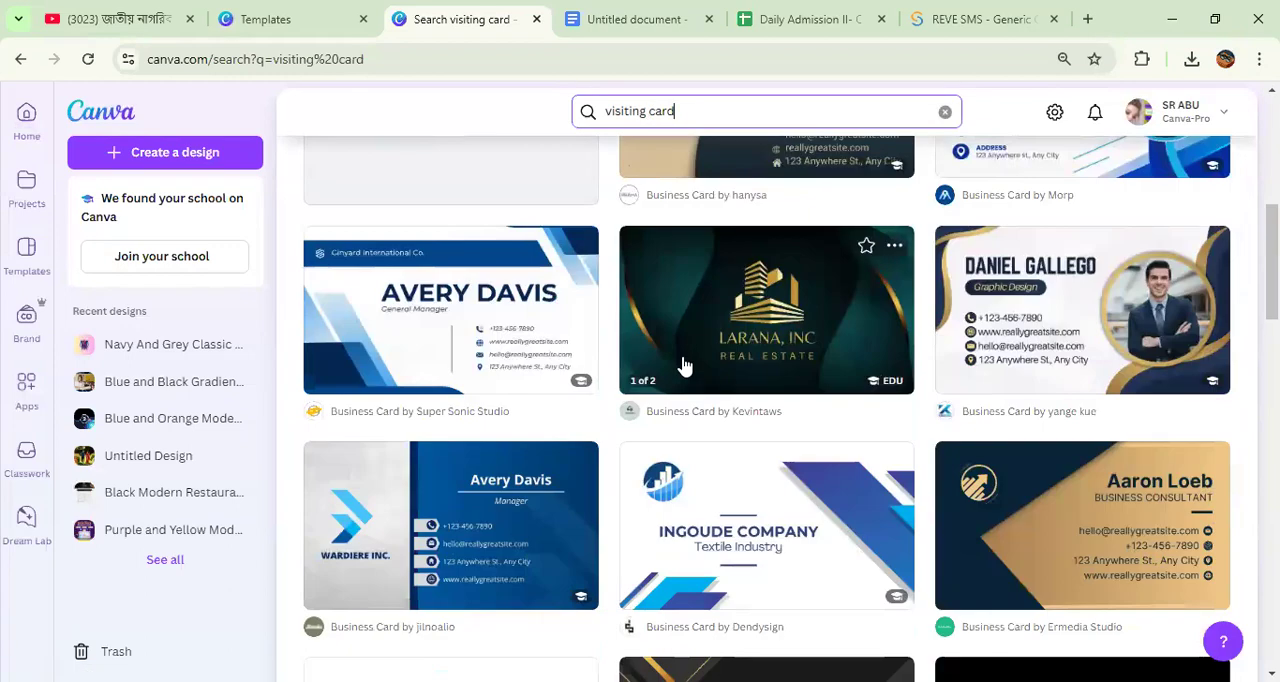
left_click(1074, 346)
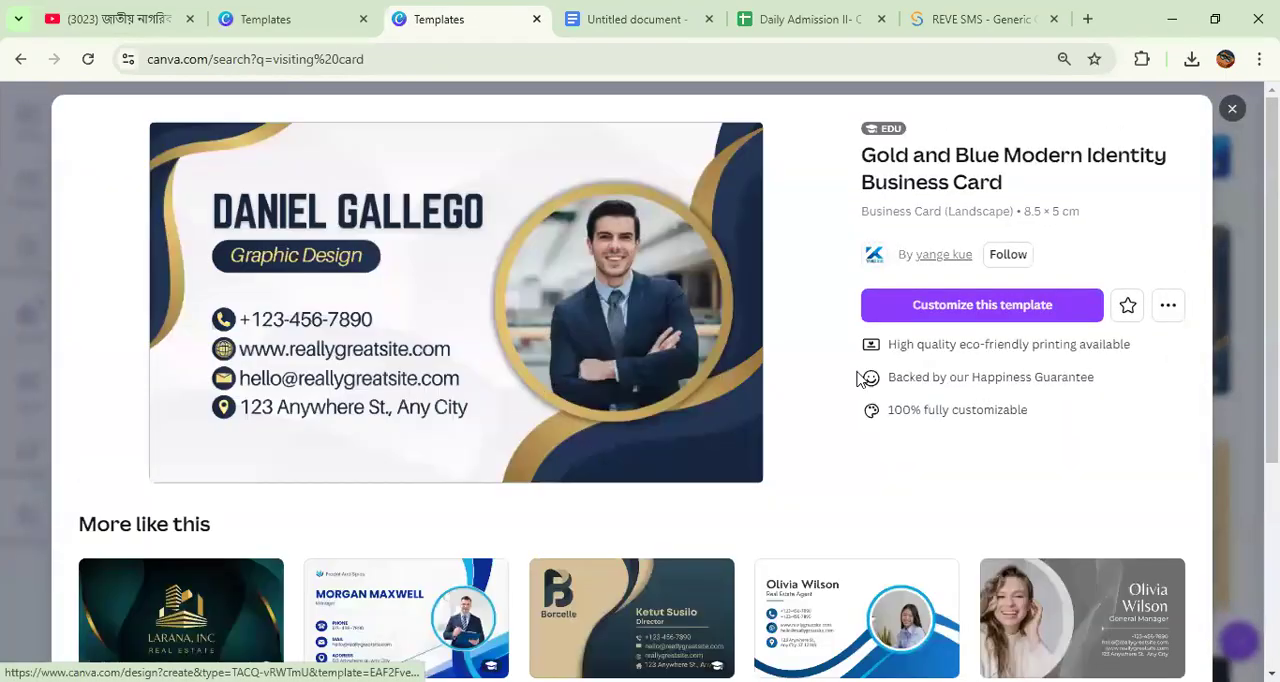
left_click(909, 316)
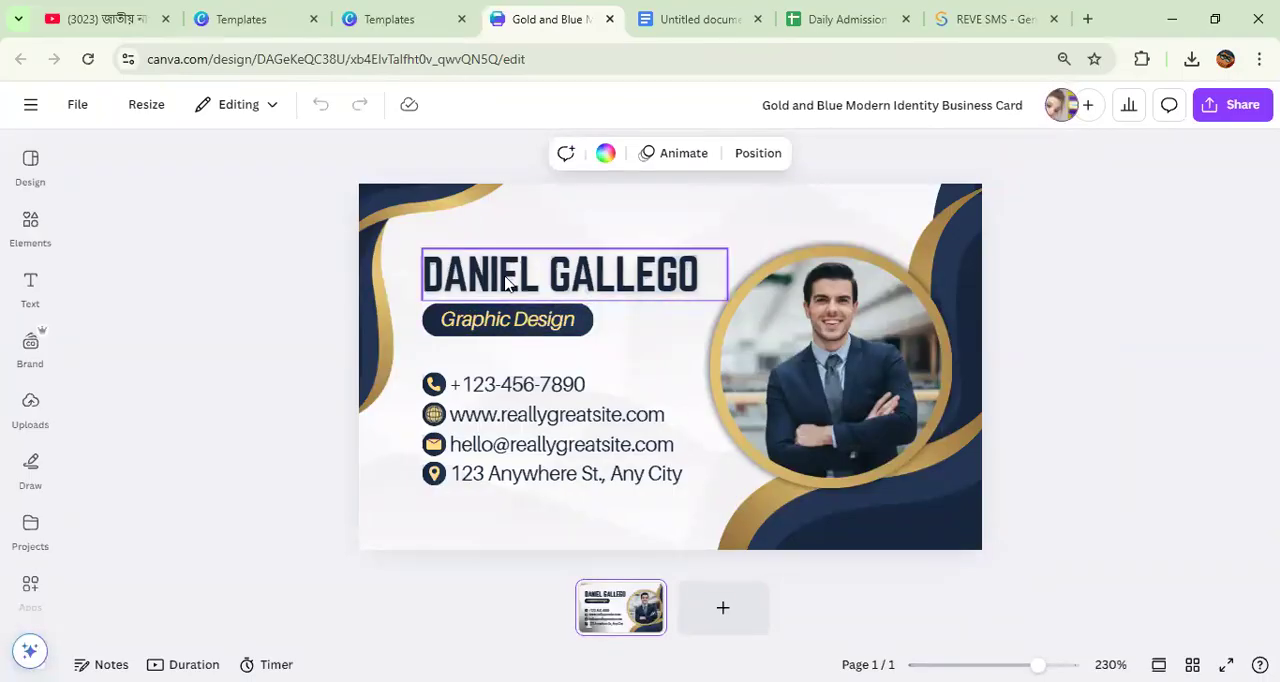
Step: Replace the "Graphic Design" job title on the business card with "GM Deshi Food"
left_click(470, 322)
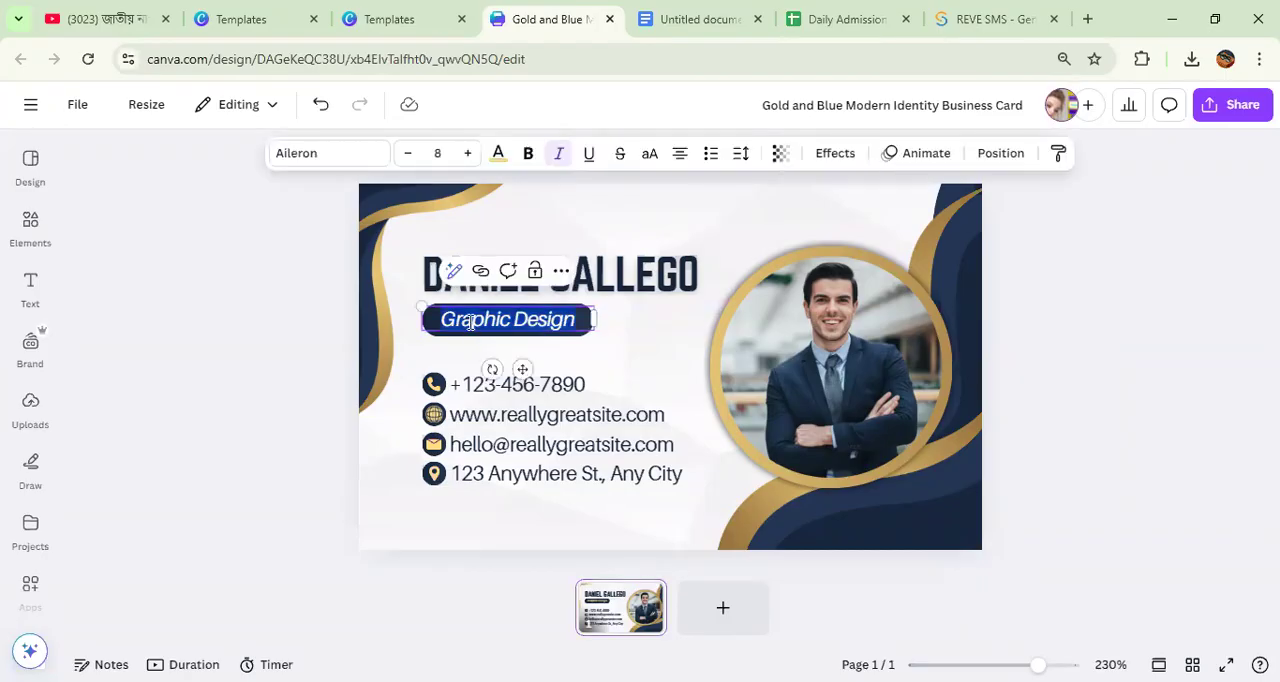
type("GM Deshi")
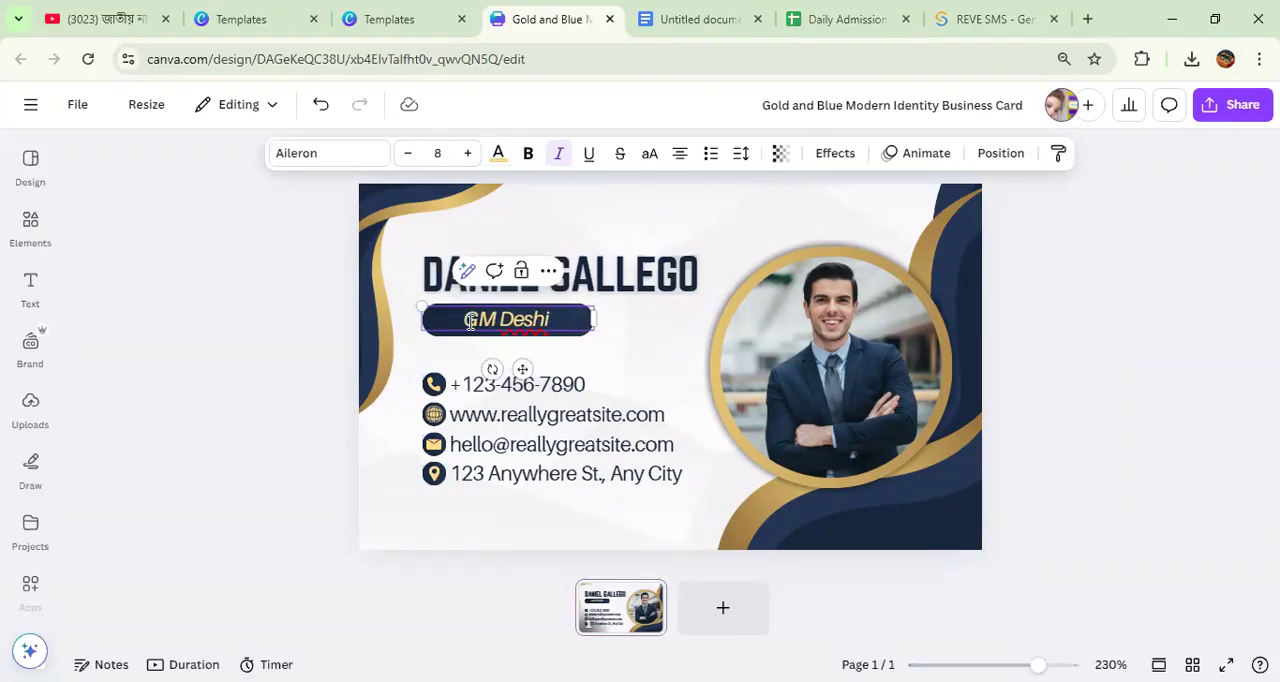
type(" Food")
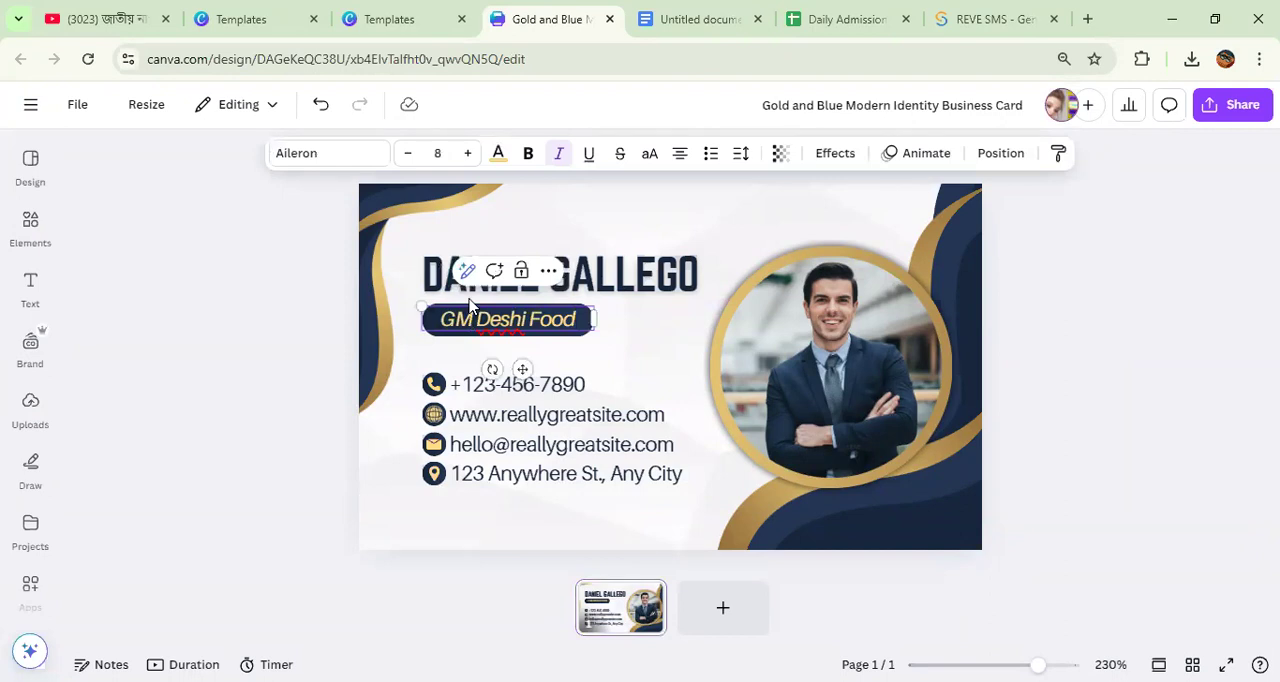
Step: Search the design templates for "call icon"
left_click(618, 358)
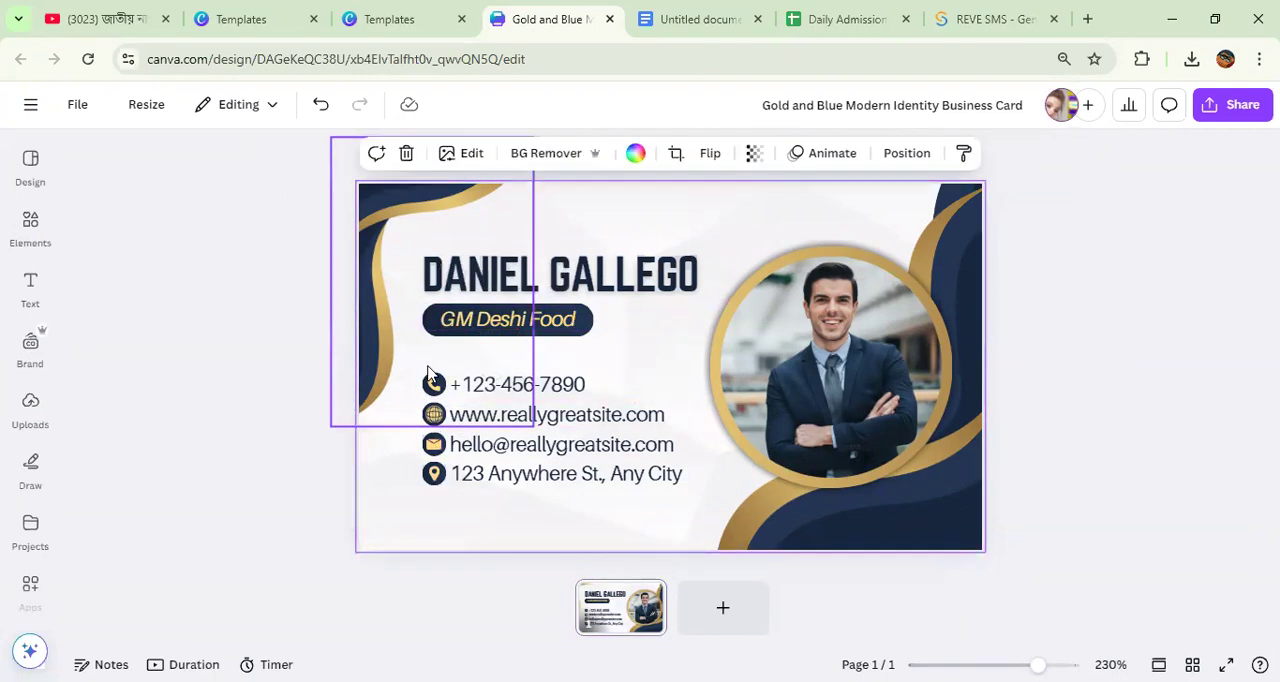
left_click(30, 226)
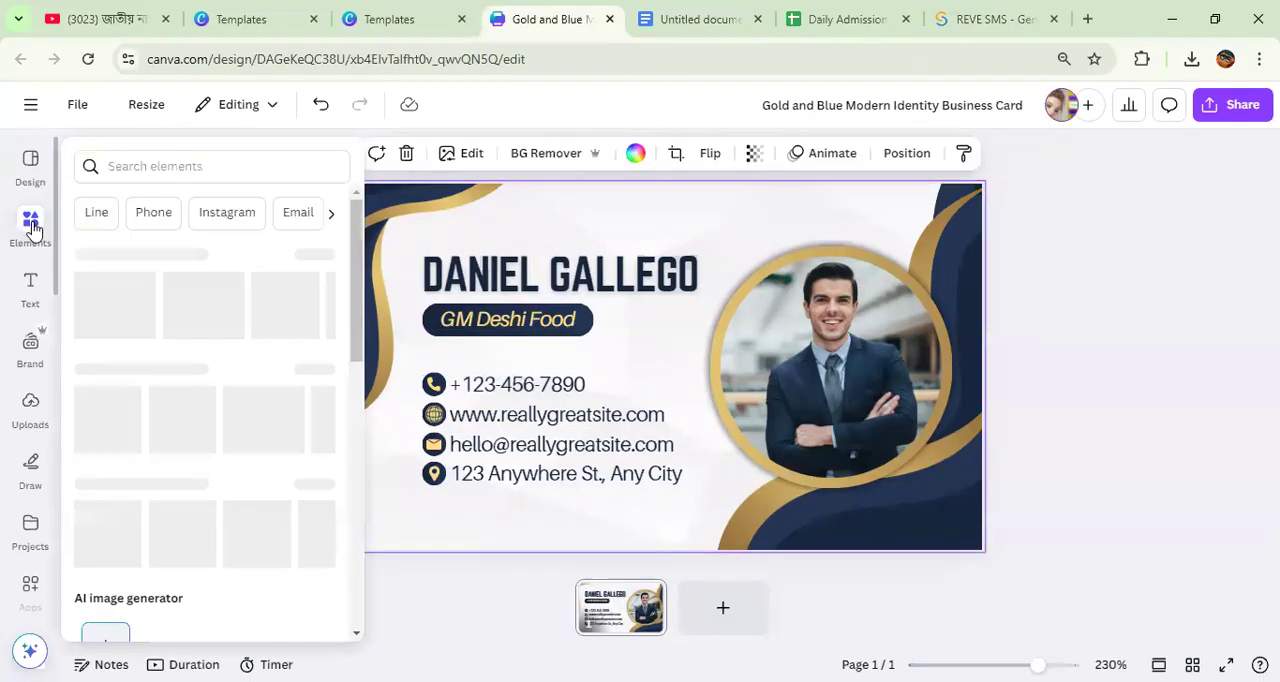
left_click(31, 165)
left_click(143, 159)
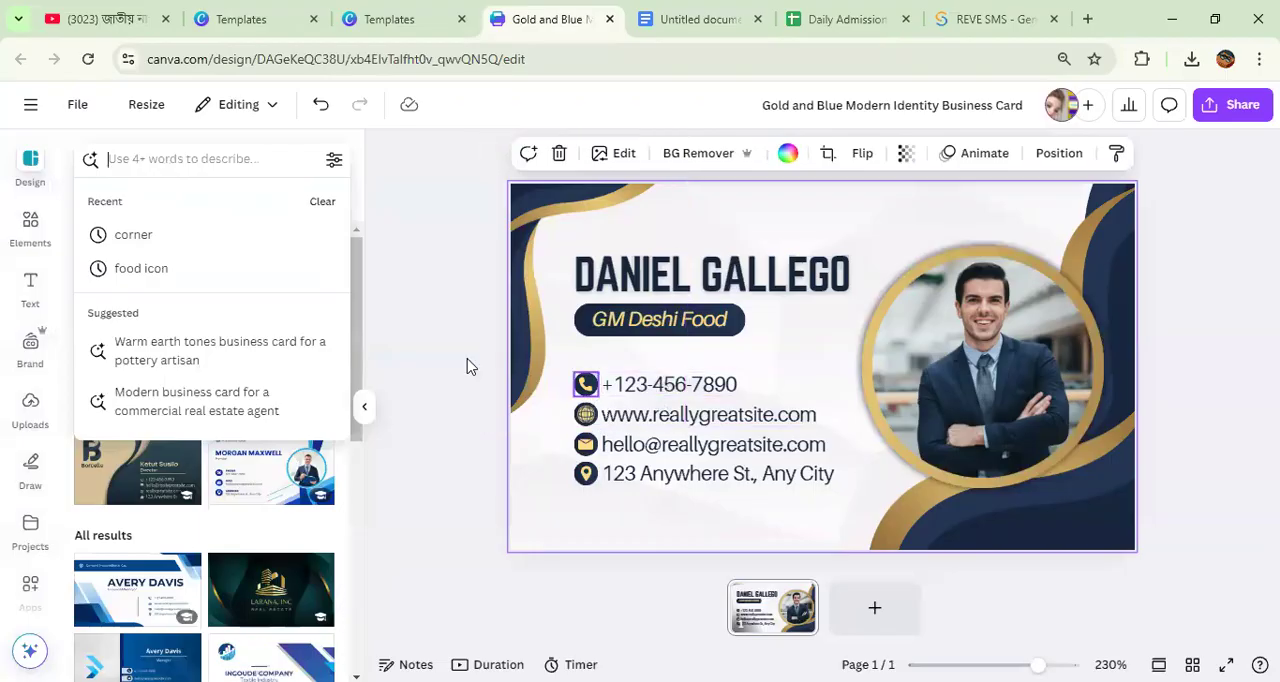
left_click(168, 158)
type("ca")
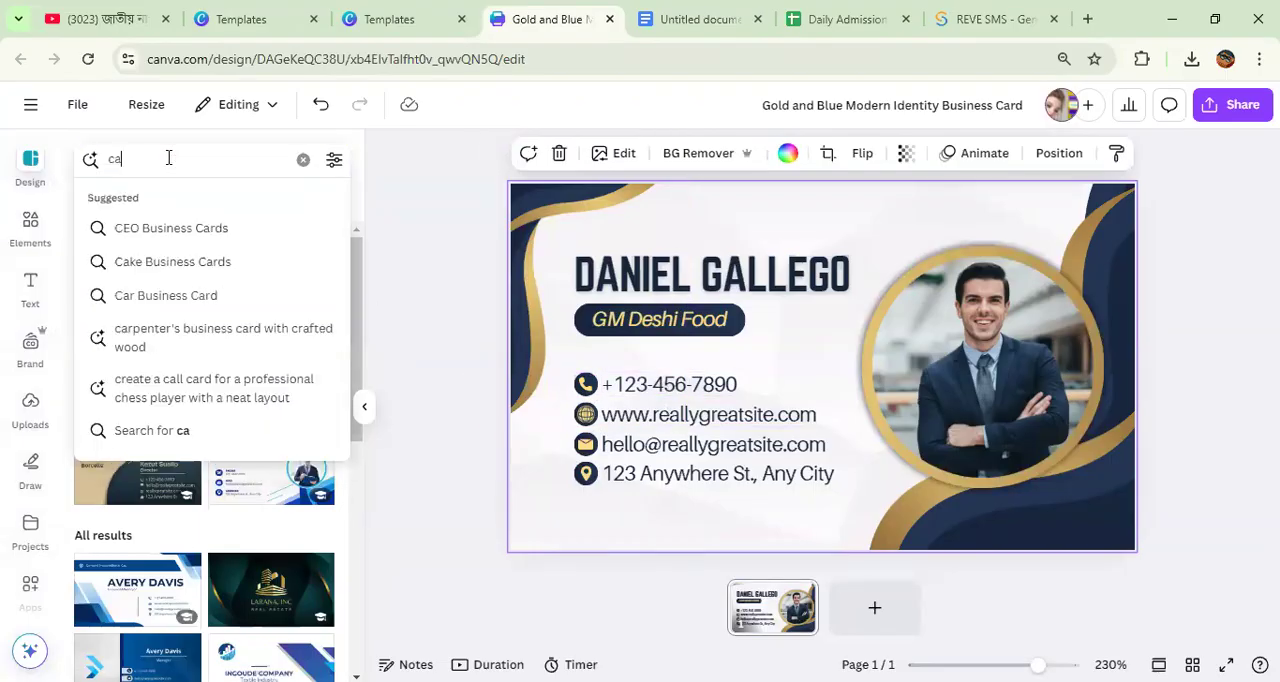
type("ll i")
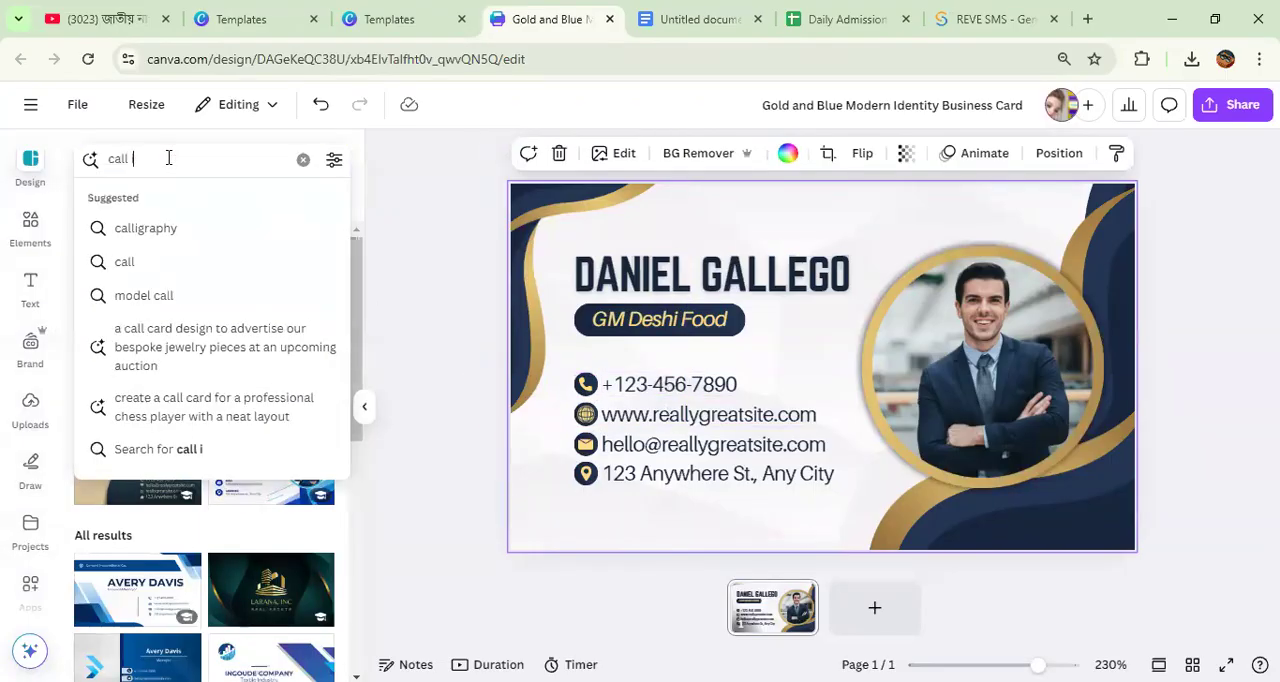
type("con")
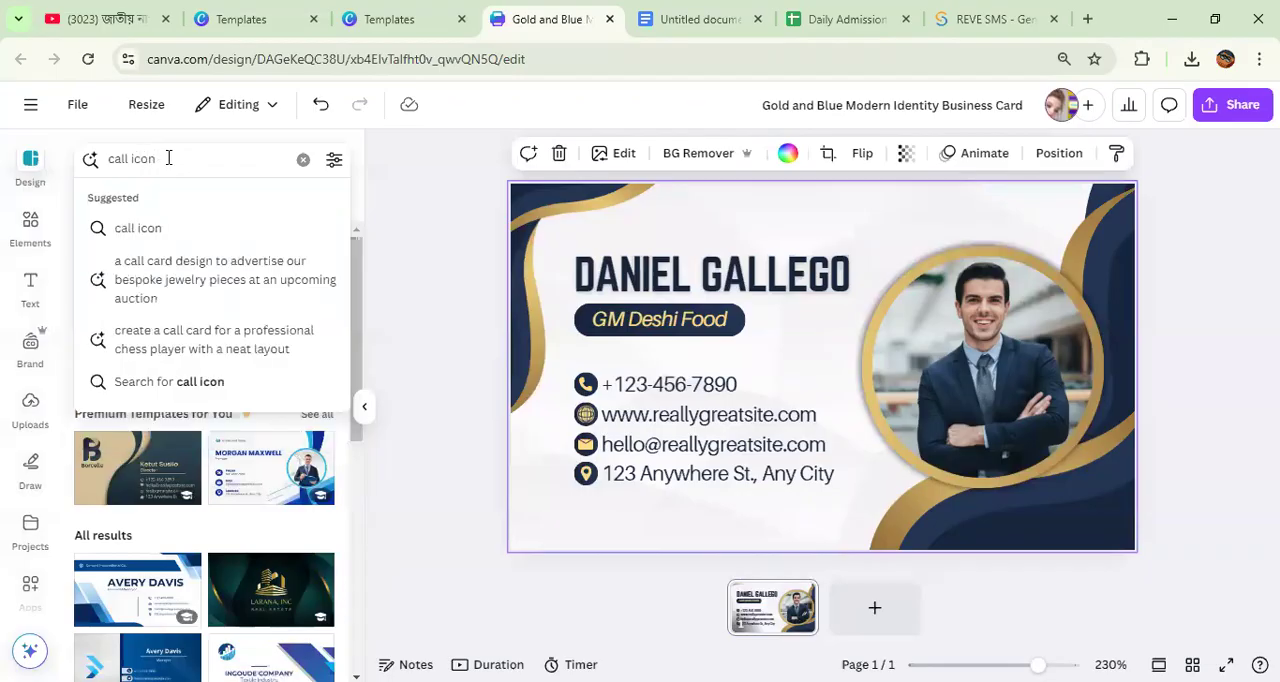
key("Return")
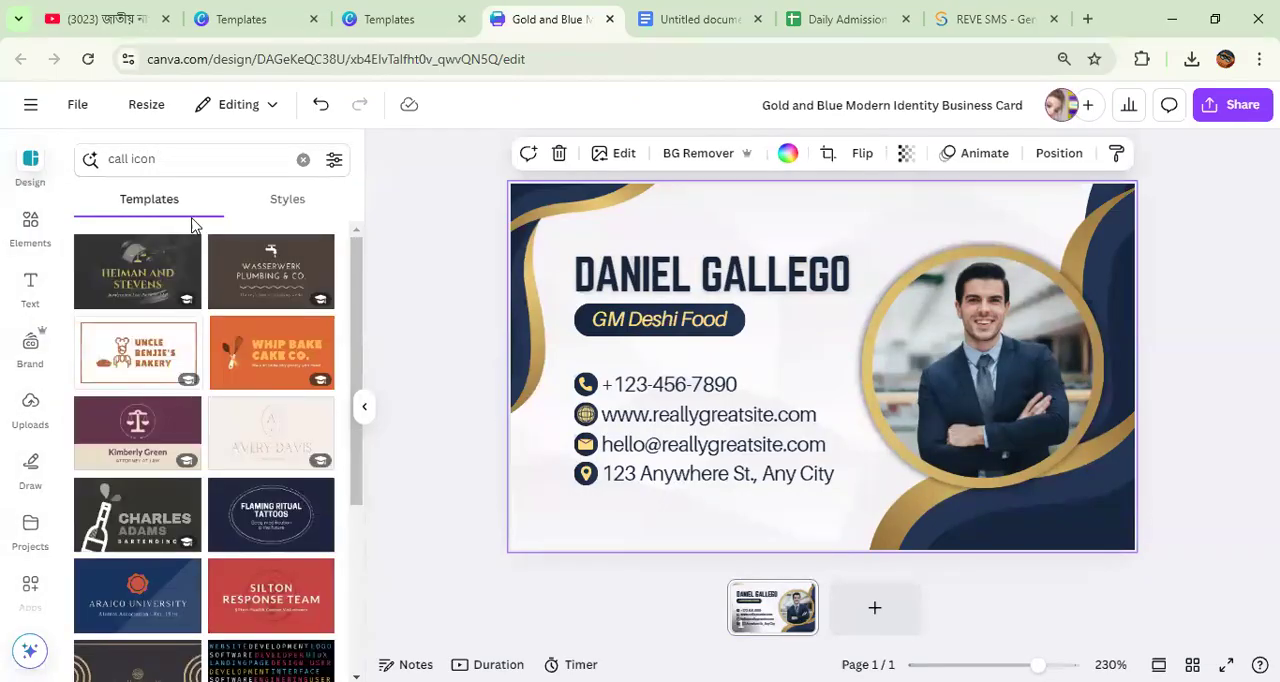
Step: Search the elements library for "call icon"
left_click(30, 232)
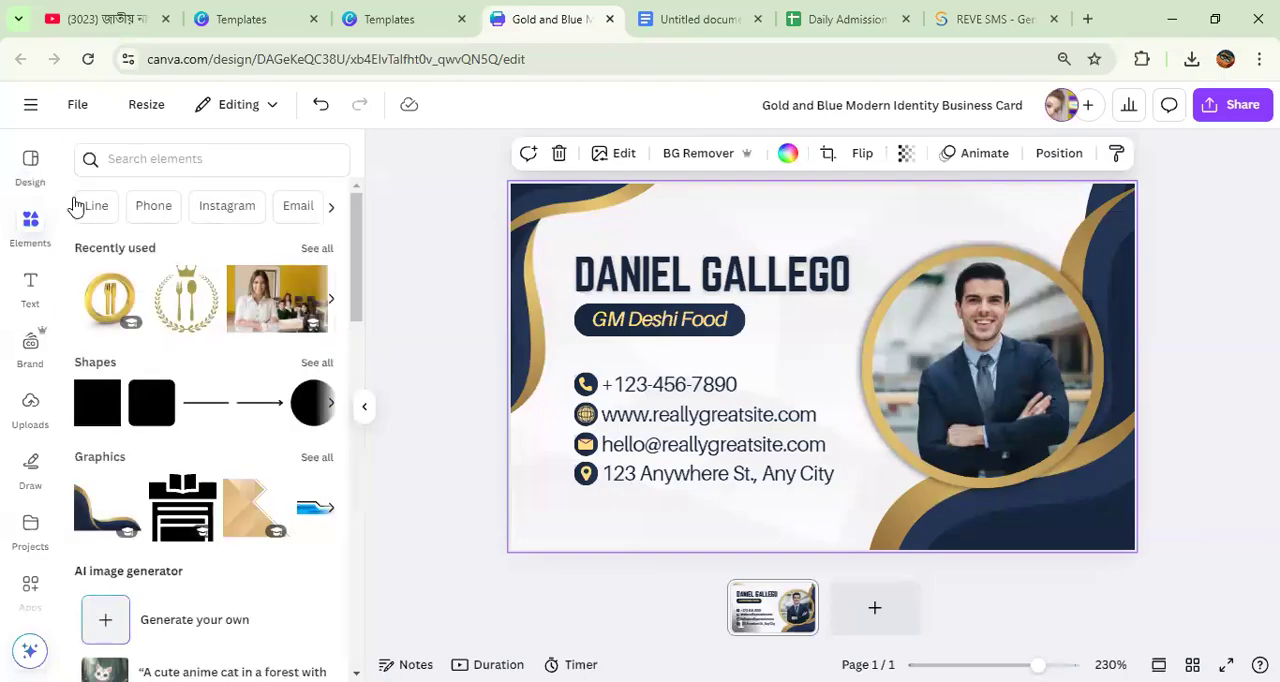
left_click(164, 159)
type("c")
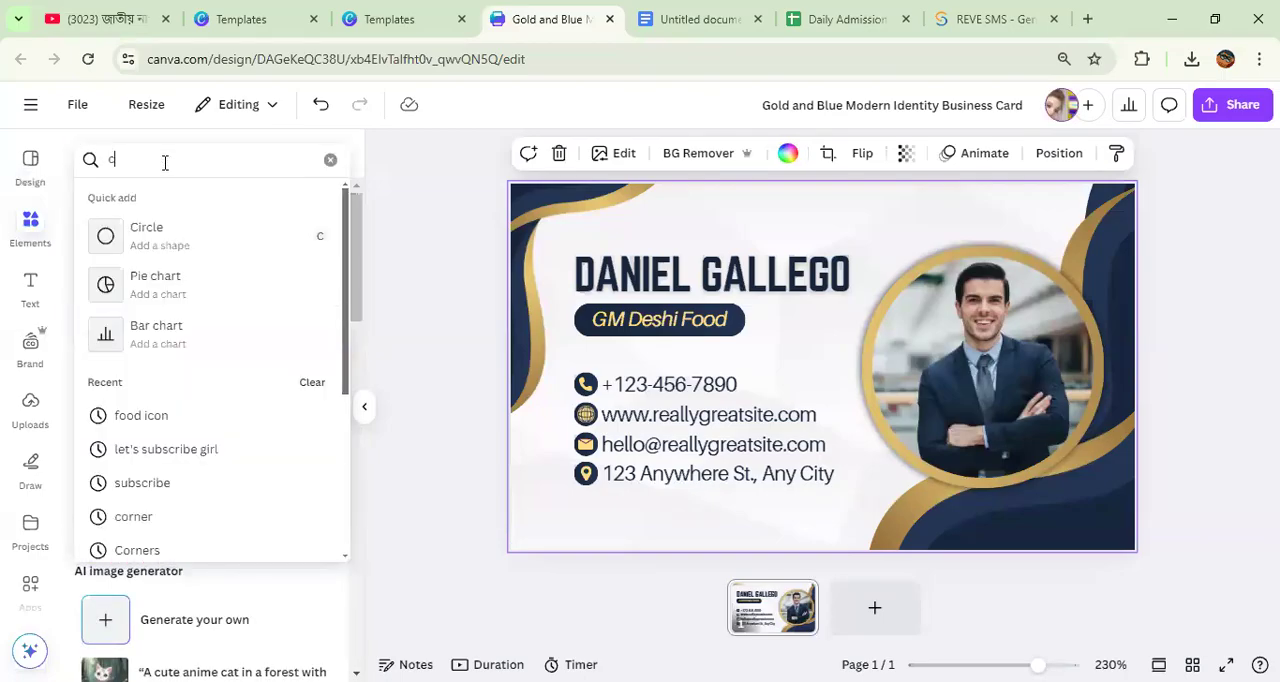
type("all")
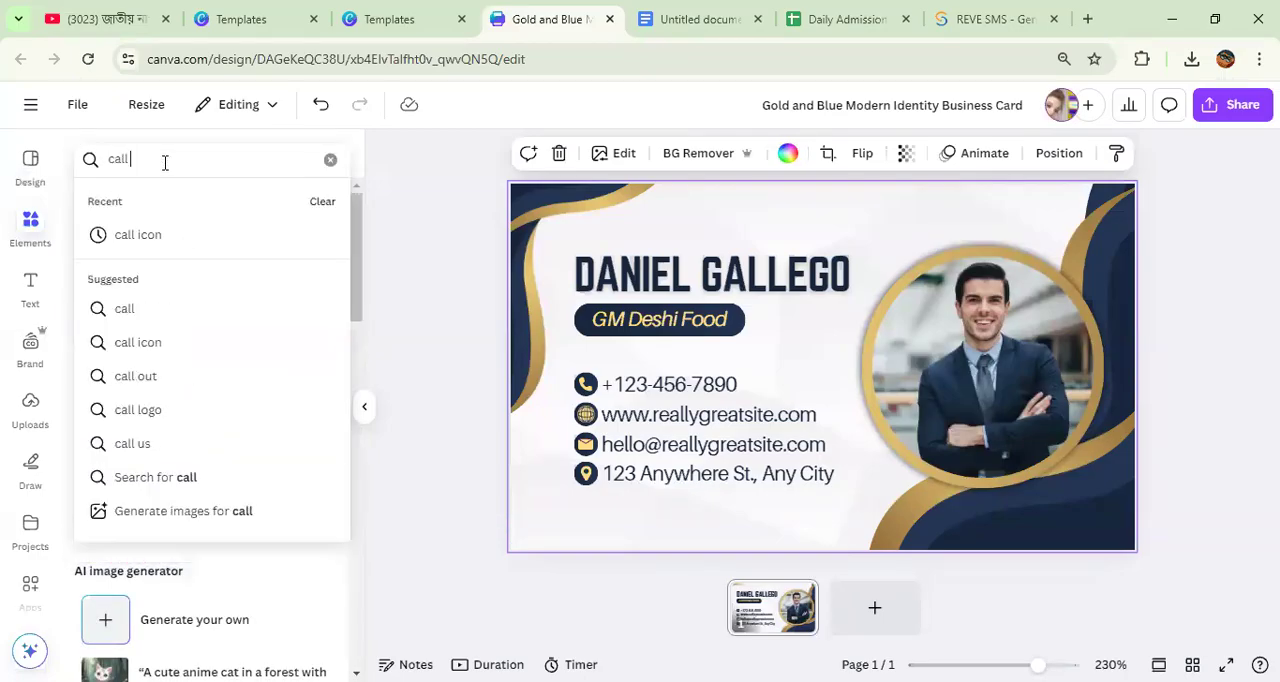
type(" icon")
key("Return")
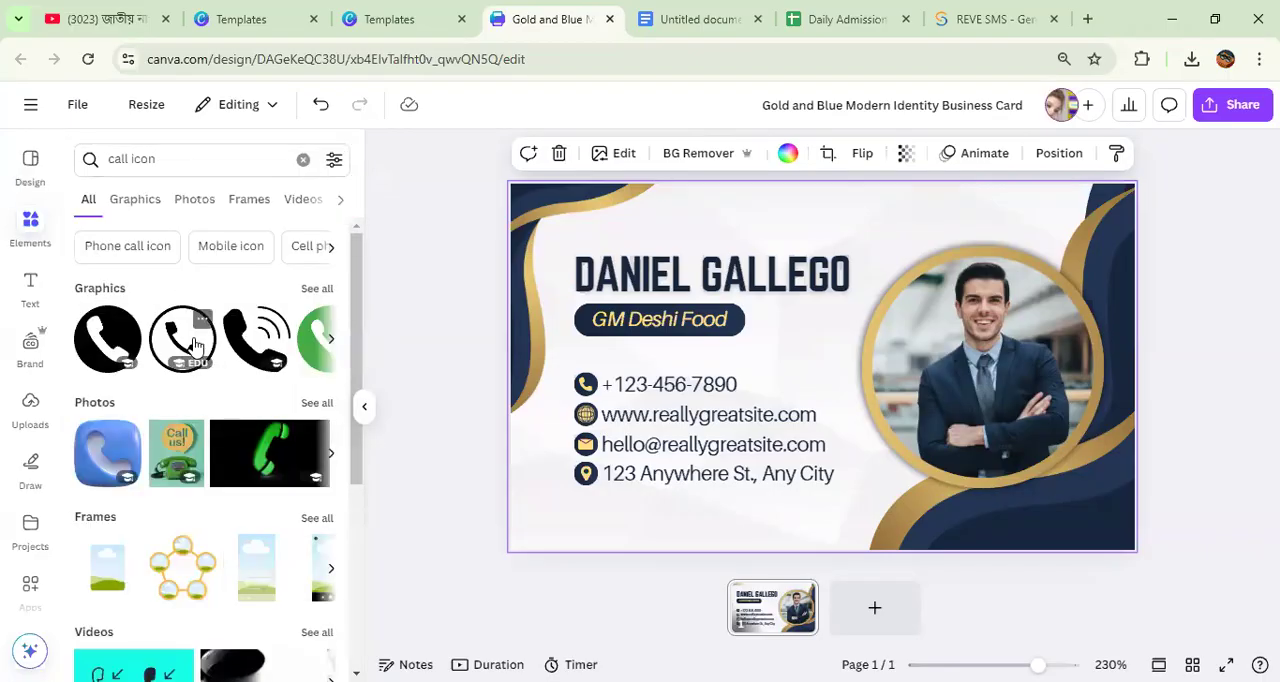
Step: Add the black circular phone graphic to the card and recolor it with the document's navy blue
left_click(317, 289)
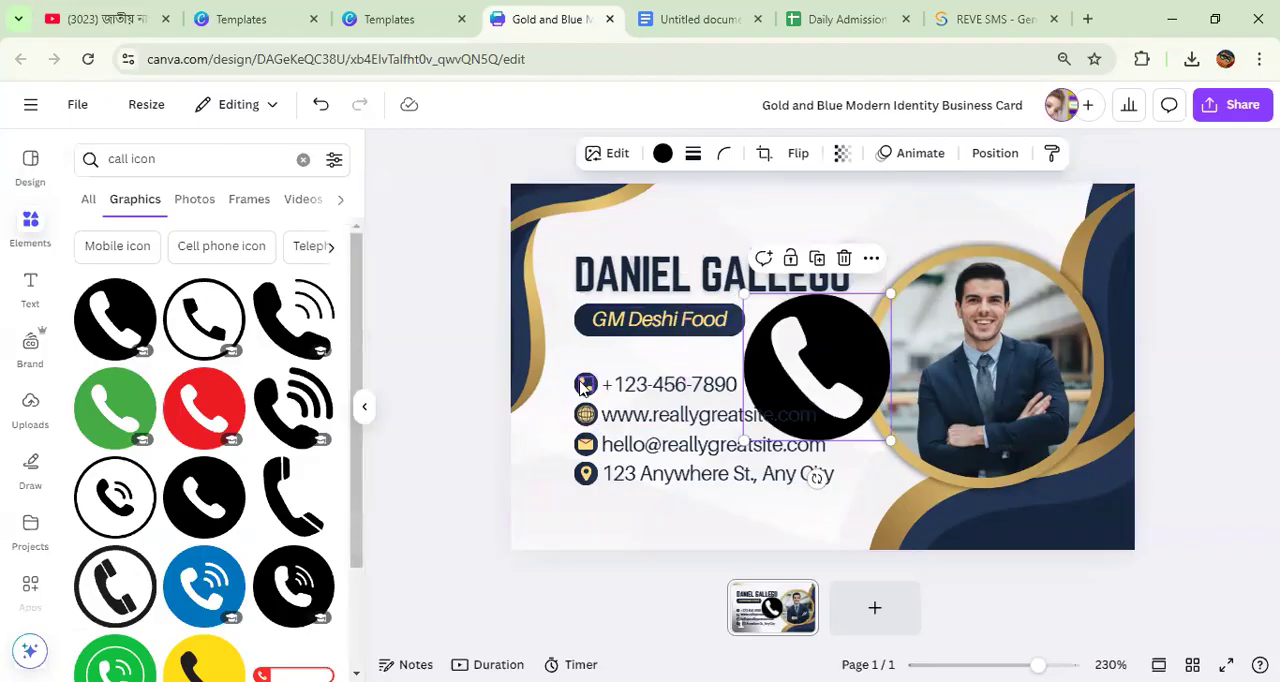
left_click(662, 153)
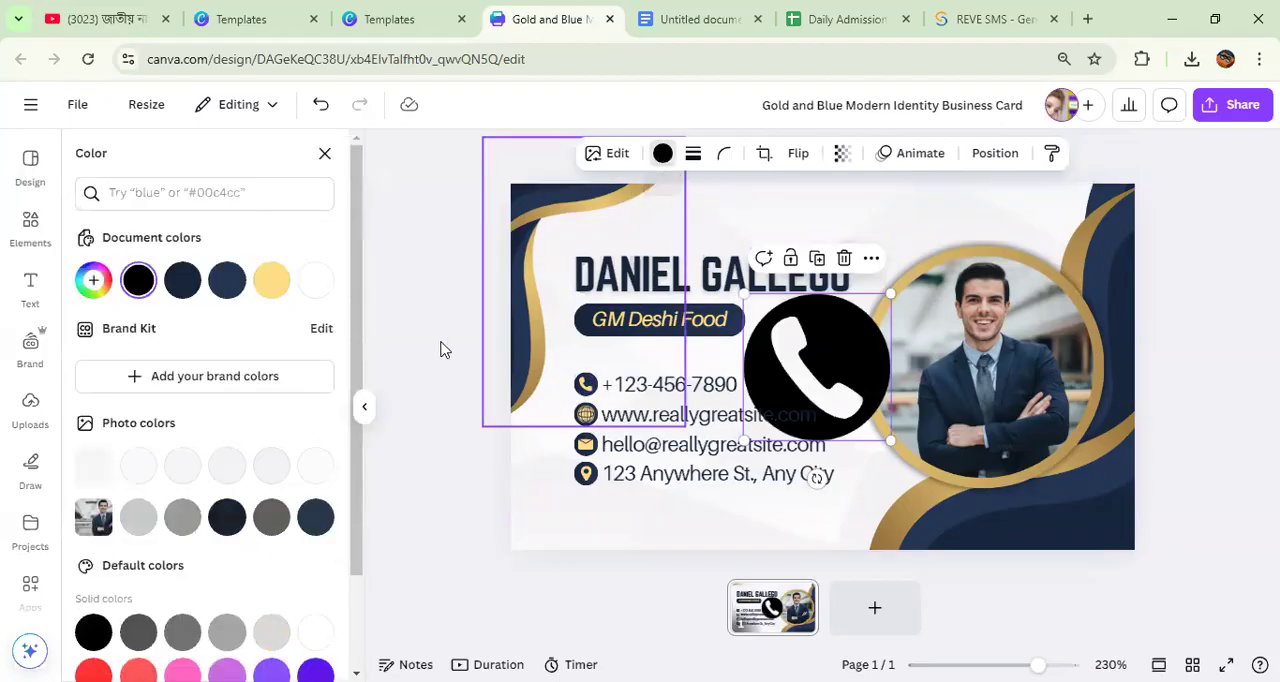
left_click(183, 290)
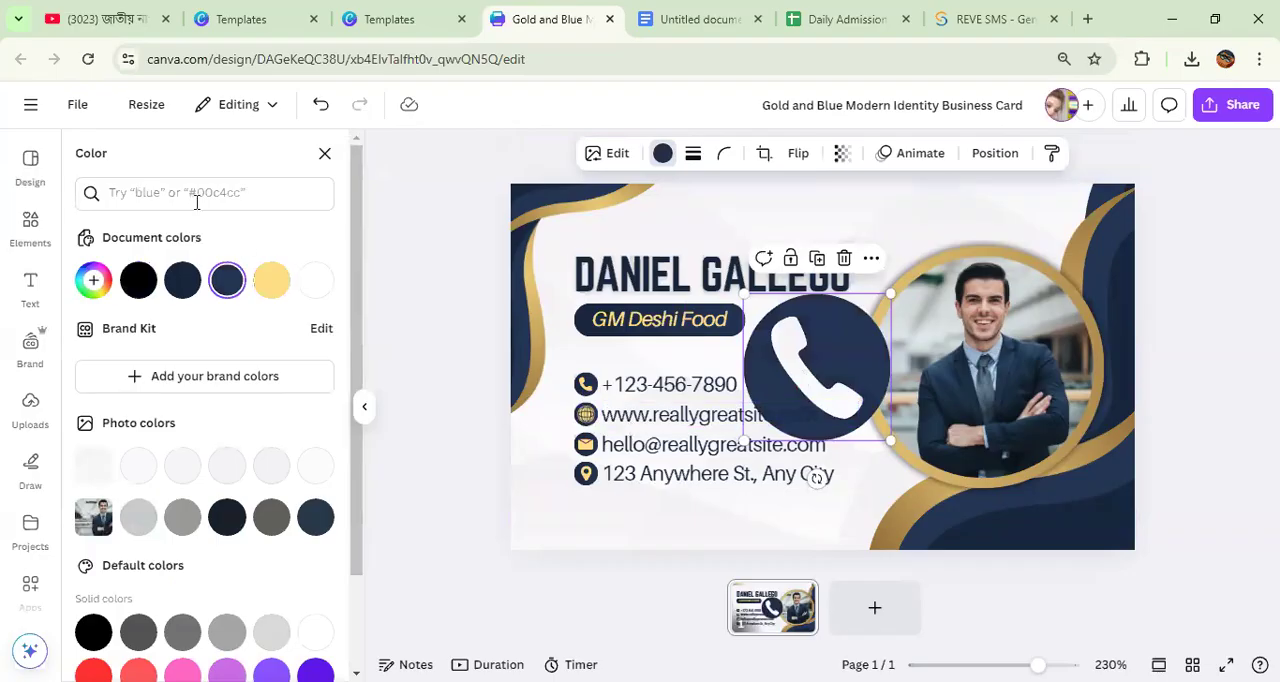
Step: Search the elements for "web icon" and add the black outlined globe graphic to the card
left_click(31, 222)
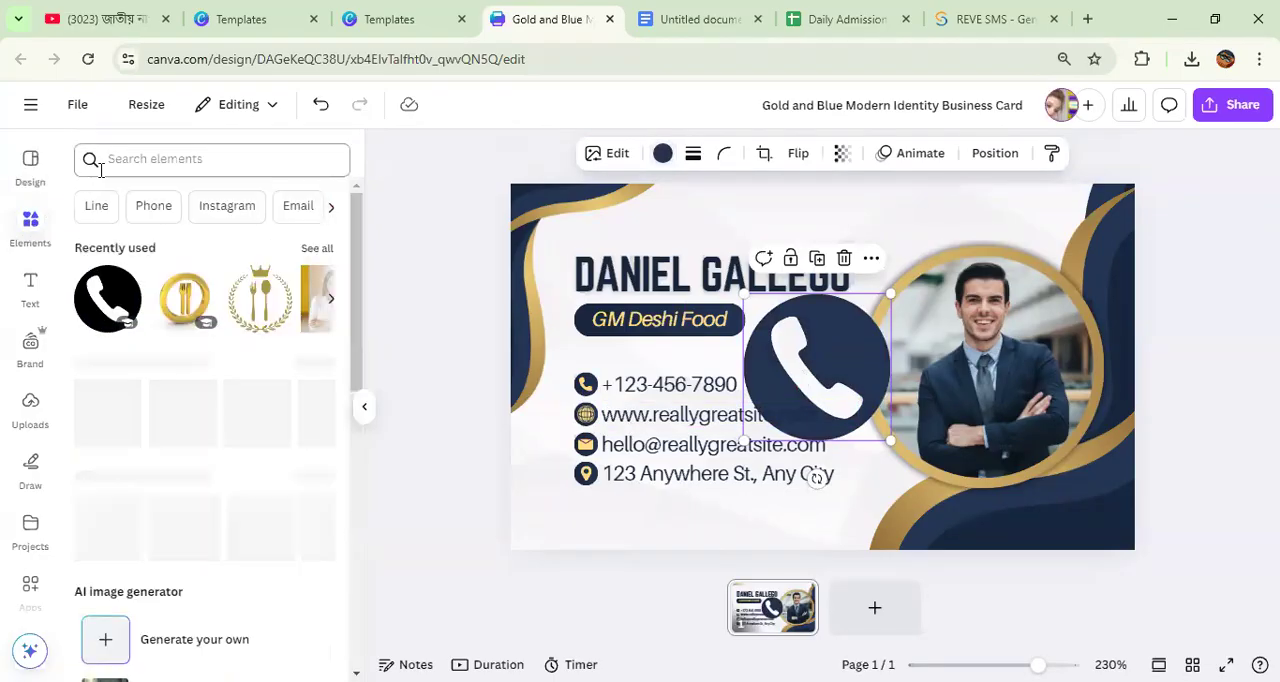
left_click(112, 162)
type("w")
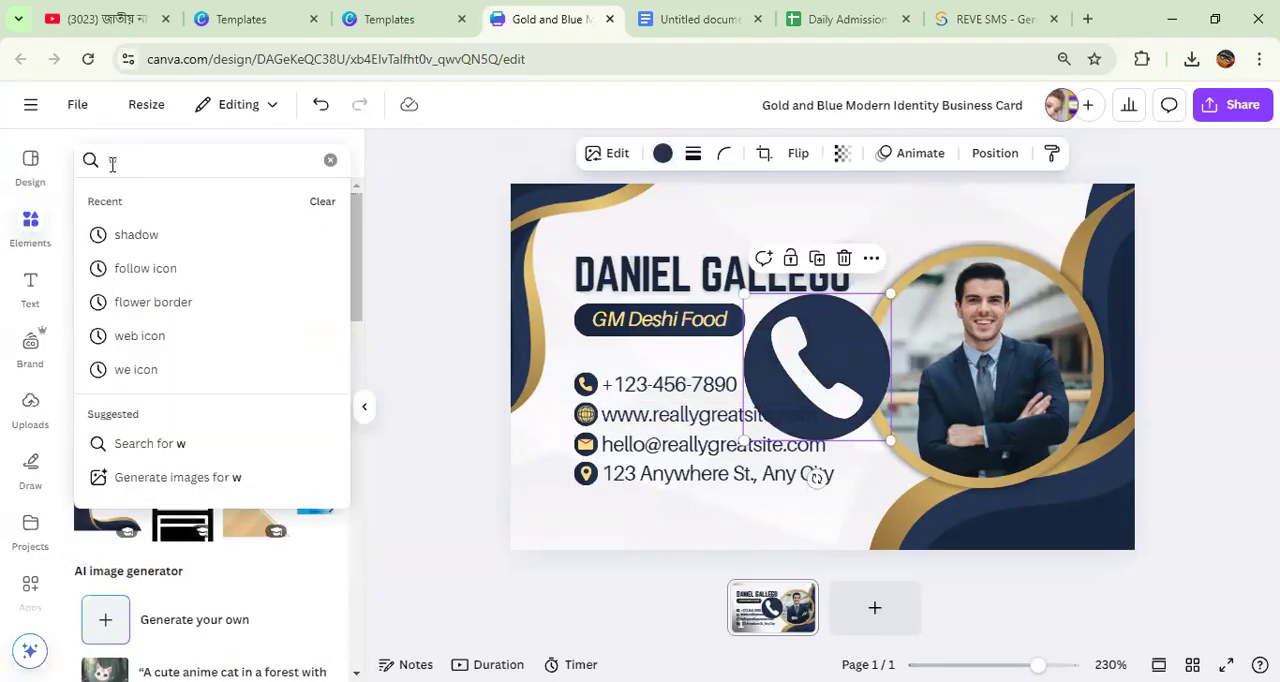
type("eb icon")
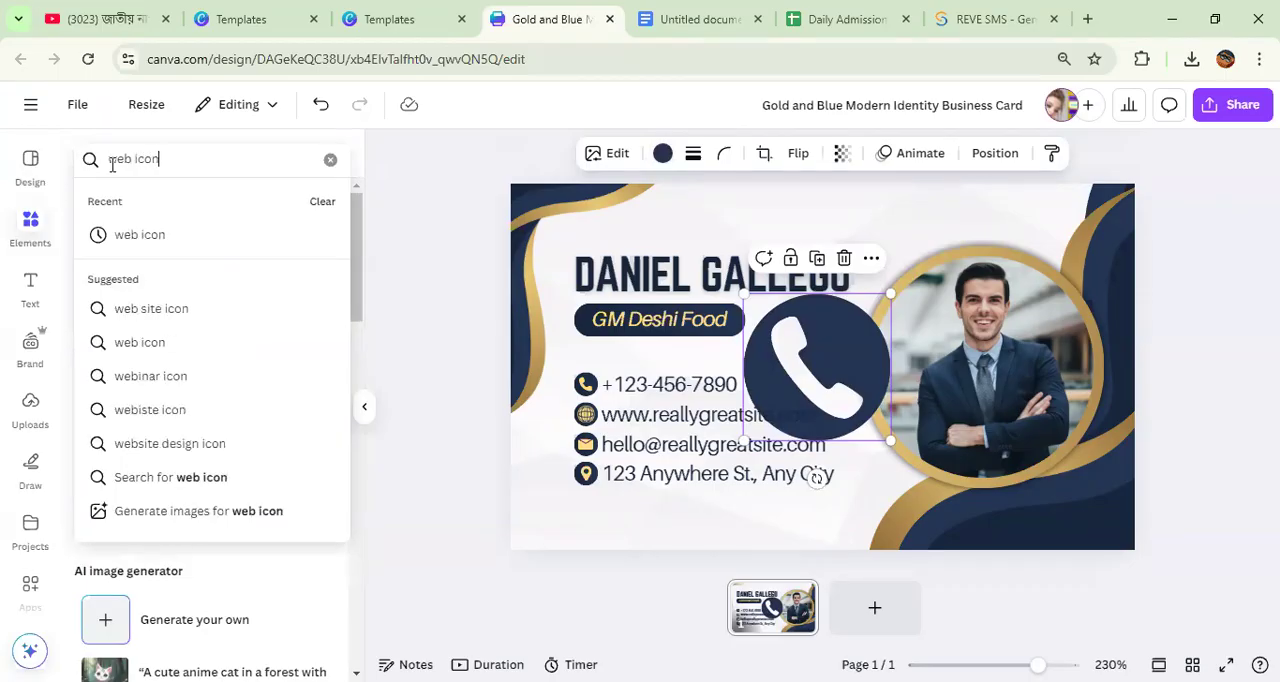
key("Return")
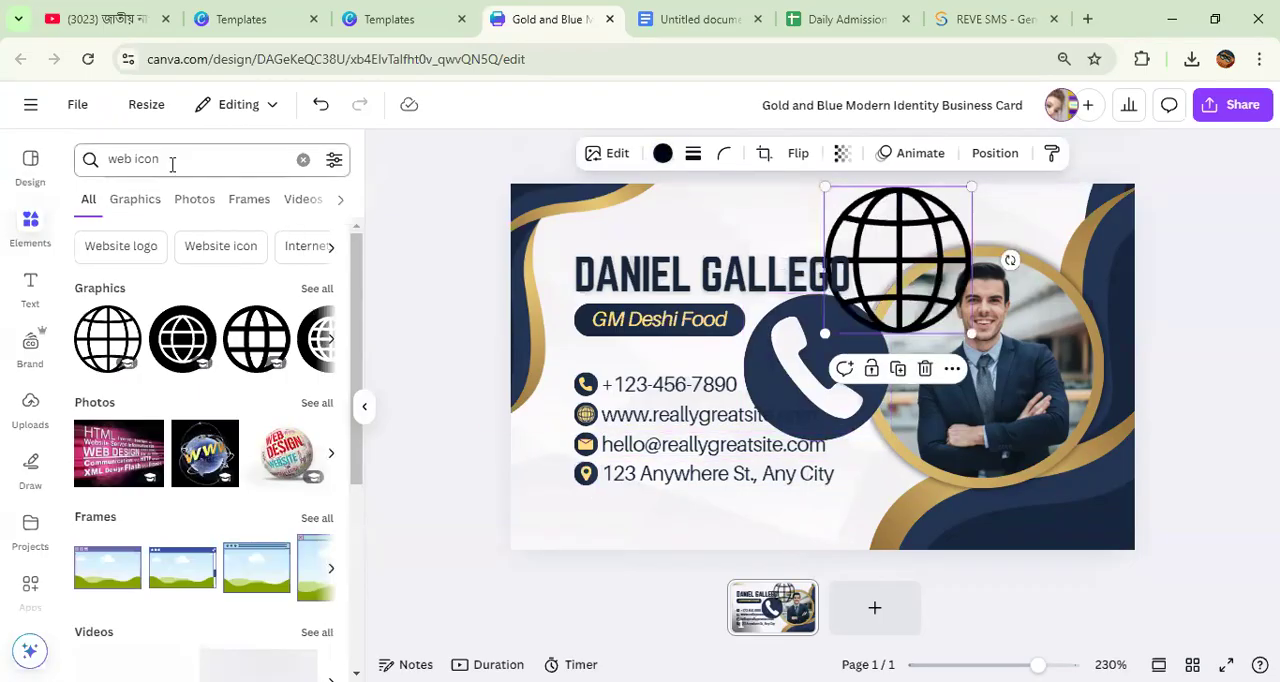
Step: Change the element search to "mail icon" and add the black circular envelope graphic to the card
left_click(128, 160)
double_click(120, 159)
type("mai")
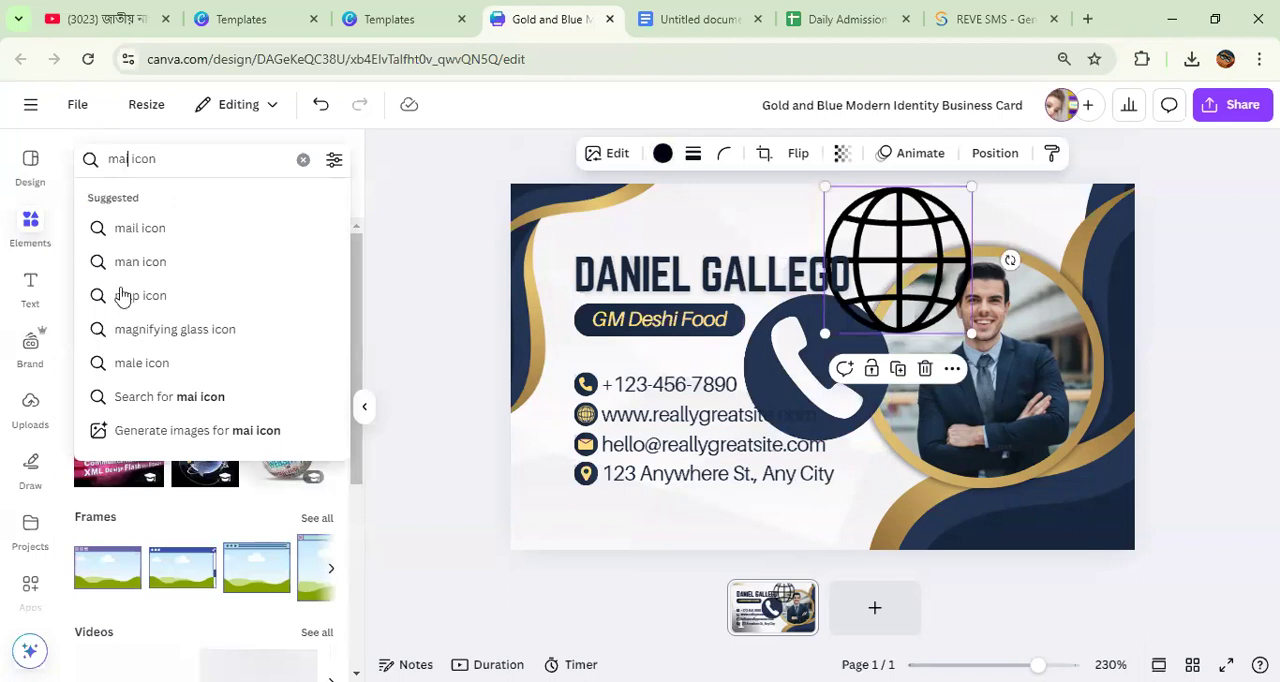
type("l")
key("Return")
left_click(124, 324)
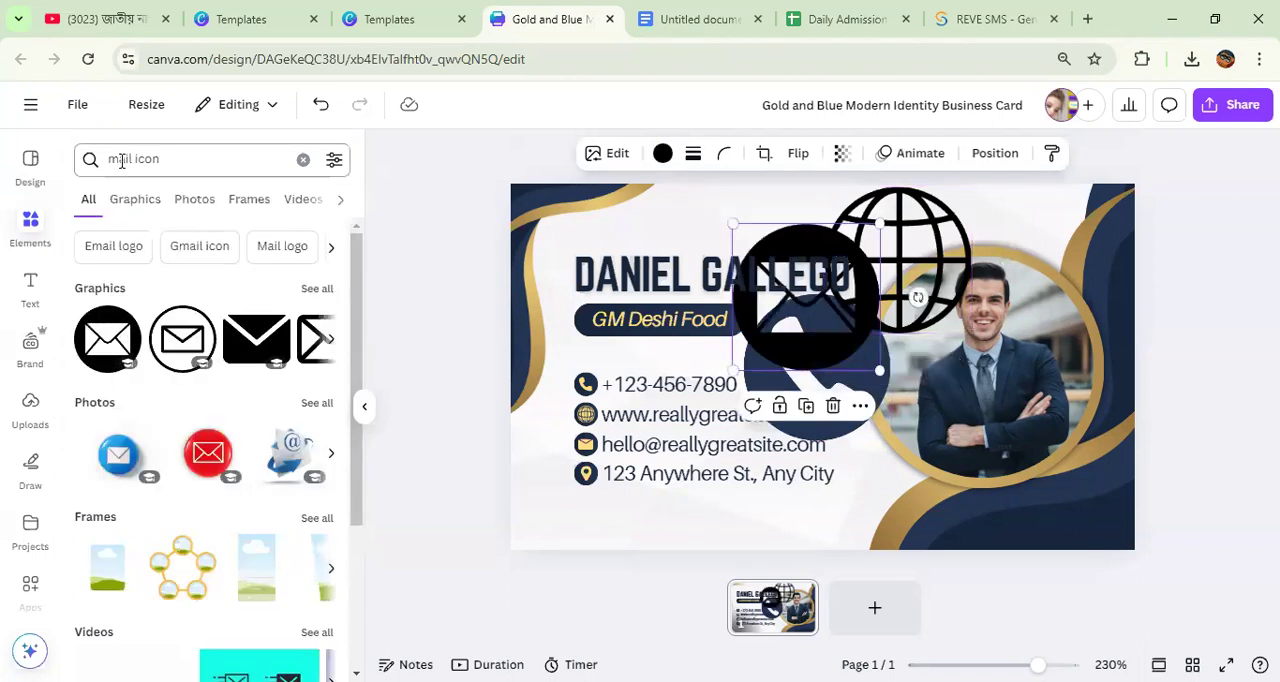
Step: Change the element search to "adressicon" and add the black circular house graphic to the card
left_click_drag(134, 158, 91, 168)
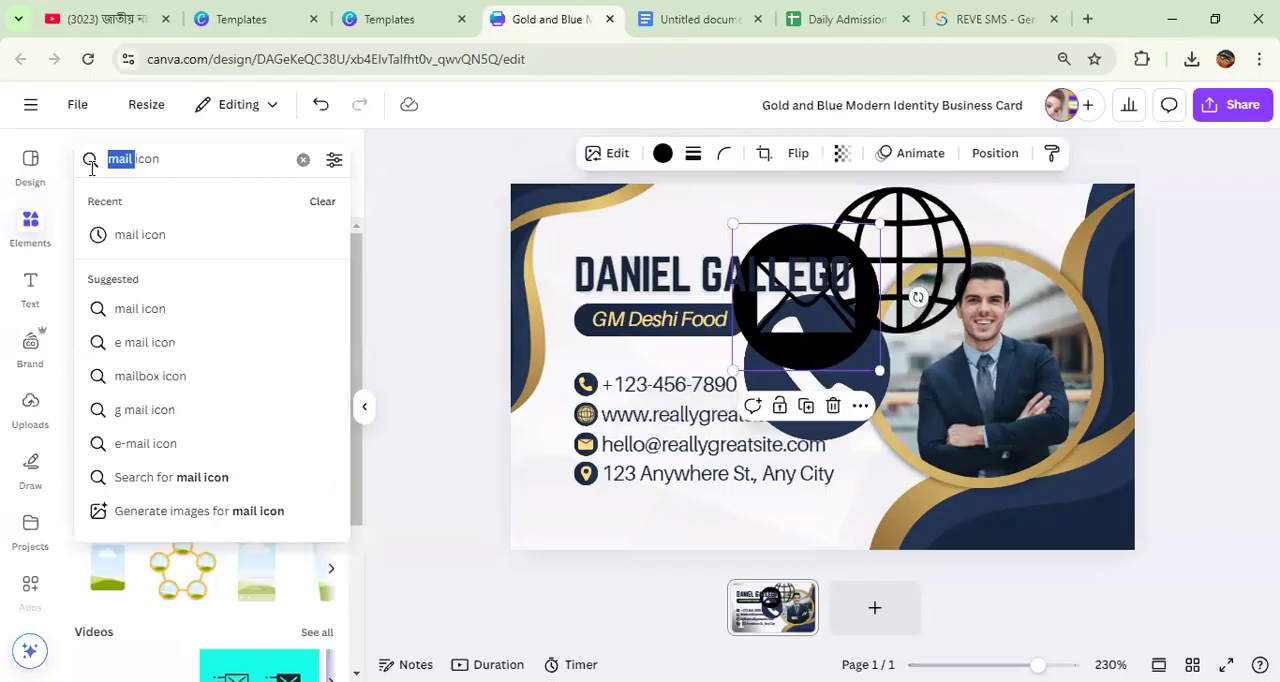
type("ad")
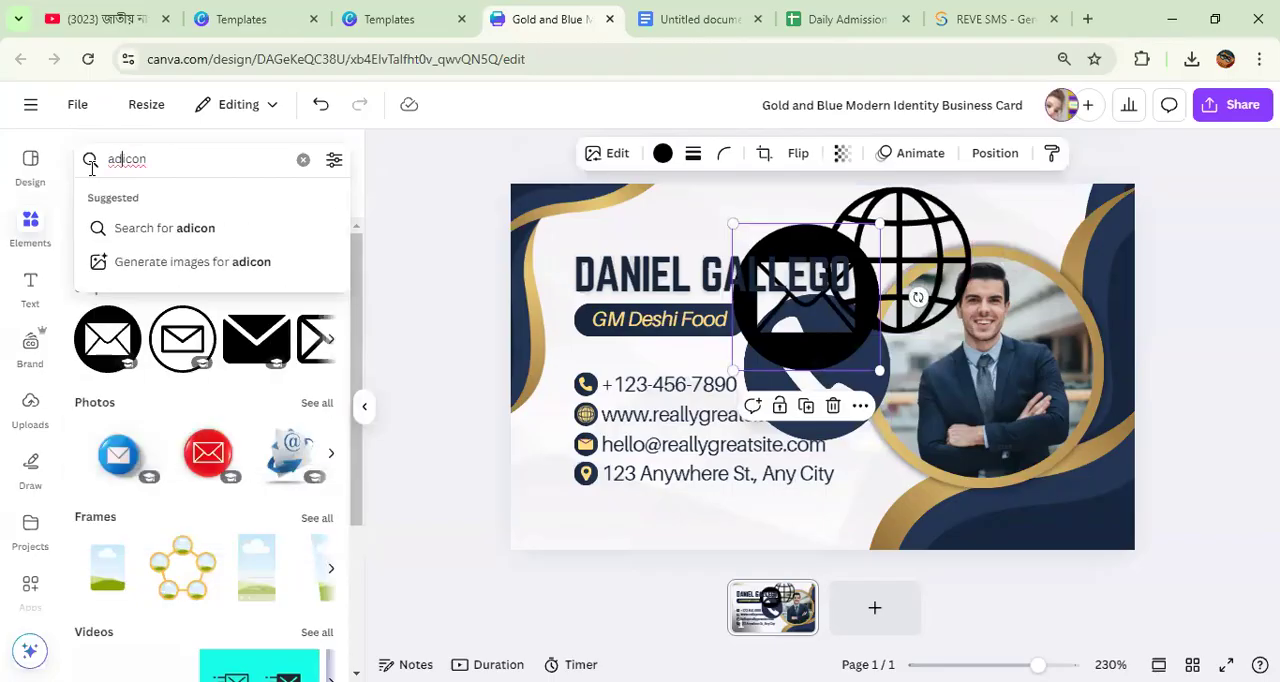
type("ress")
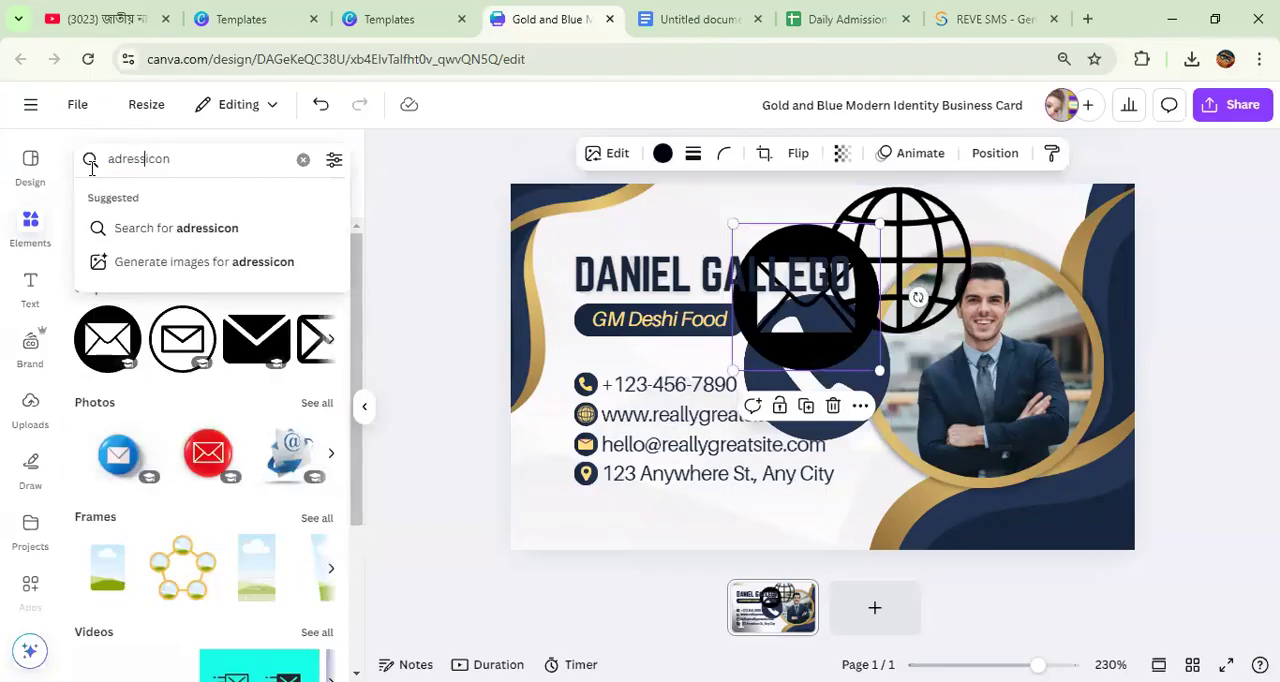
key("Return")
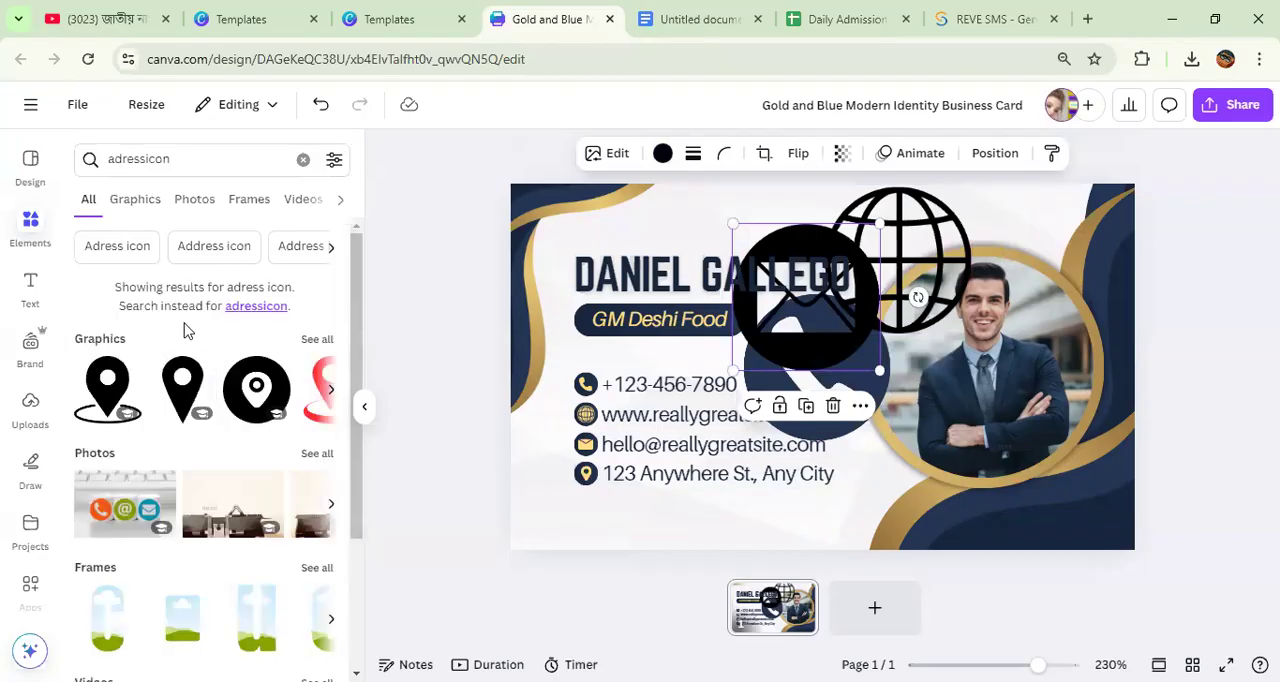
left_click(330, 388)
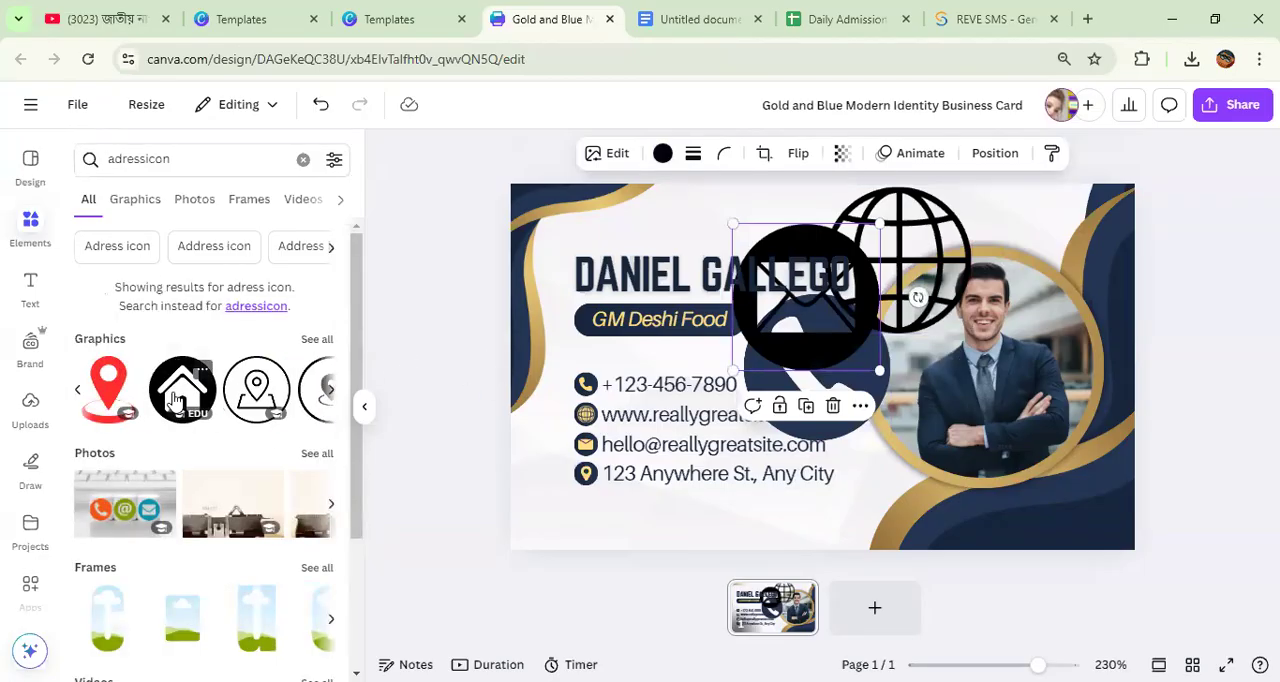
left_click(175, 400)
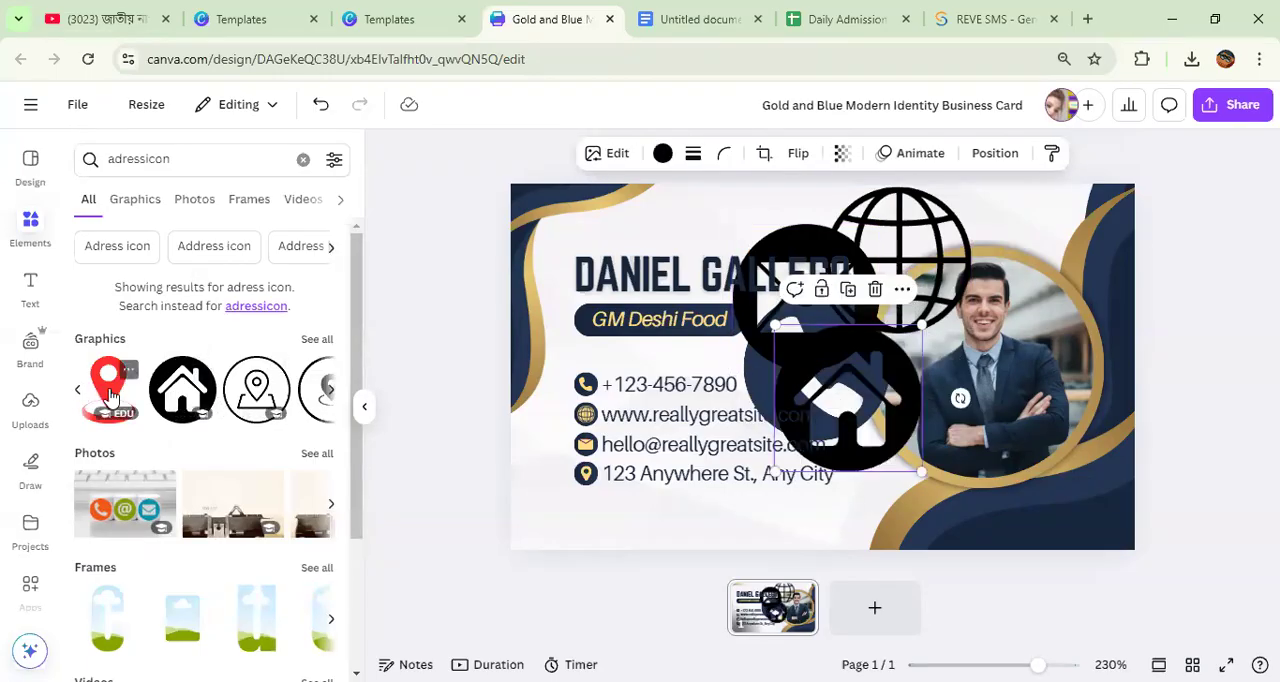
Step: Add the red location pin graphic to the card and recolor it with the document's navy blue
left_click(108, 388)
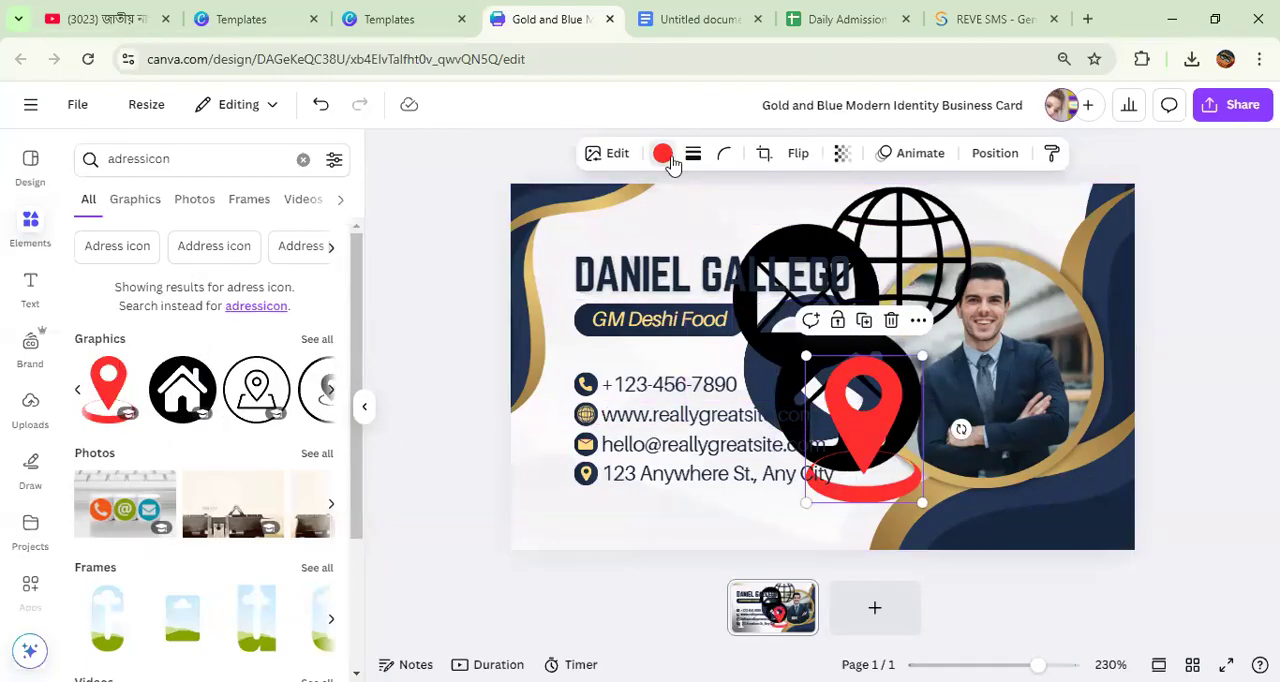
left_click(662, 154)
left_click(228, 281)
Step: Remove the added pin, house, globe, envelope and phone graphics by moving each one off the card
left_click_drag(862, 415, 1276, 155)
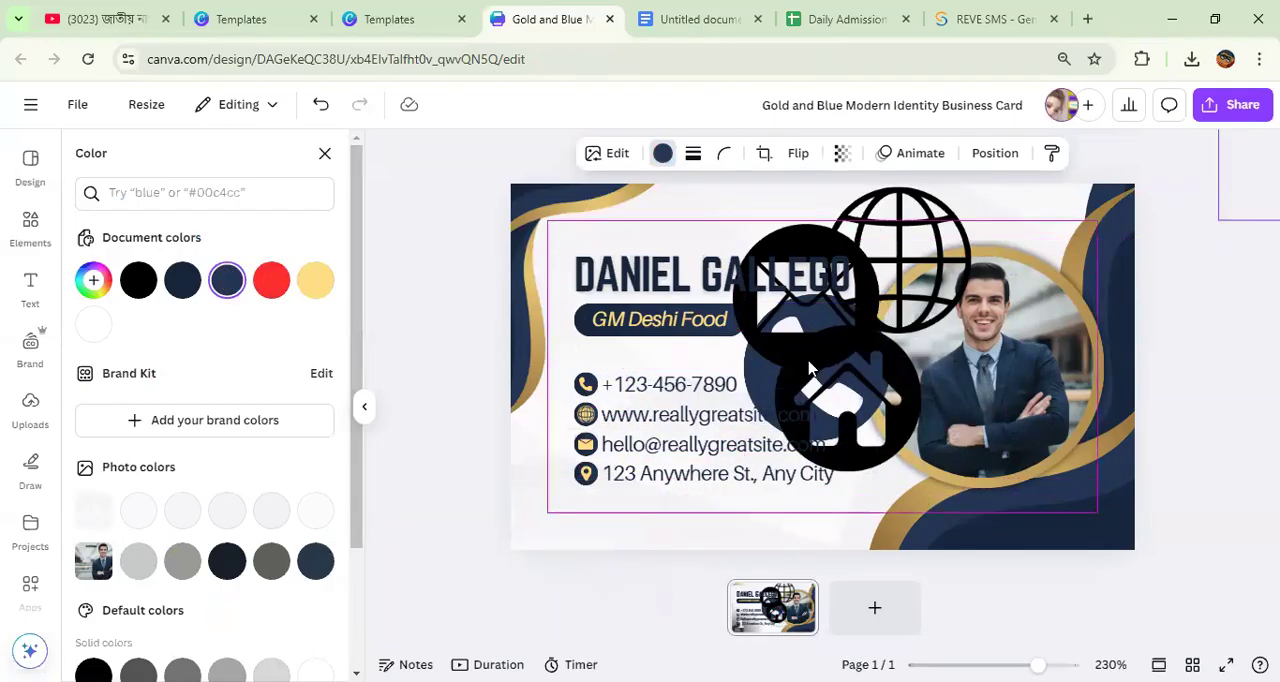
left_click_drag(838, 398, 1211, 196)
left_click_drag(897, 257, 1230, 172)
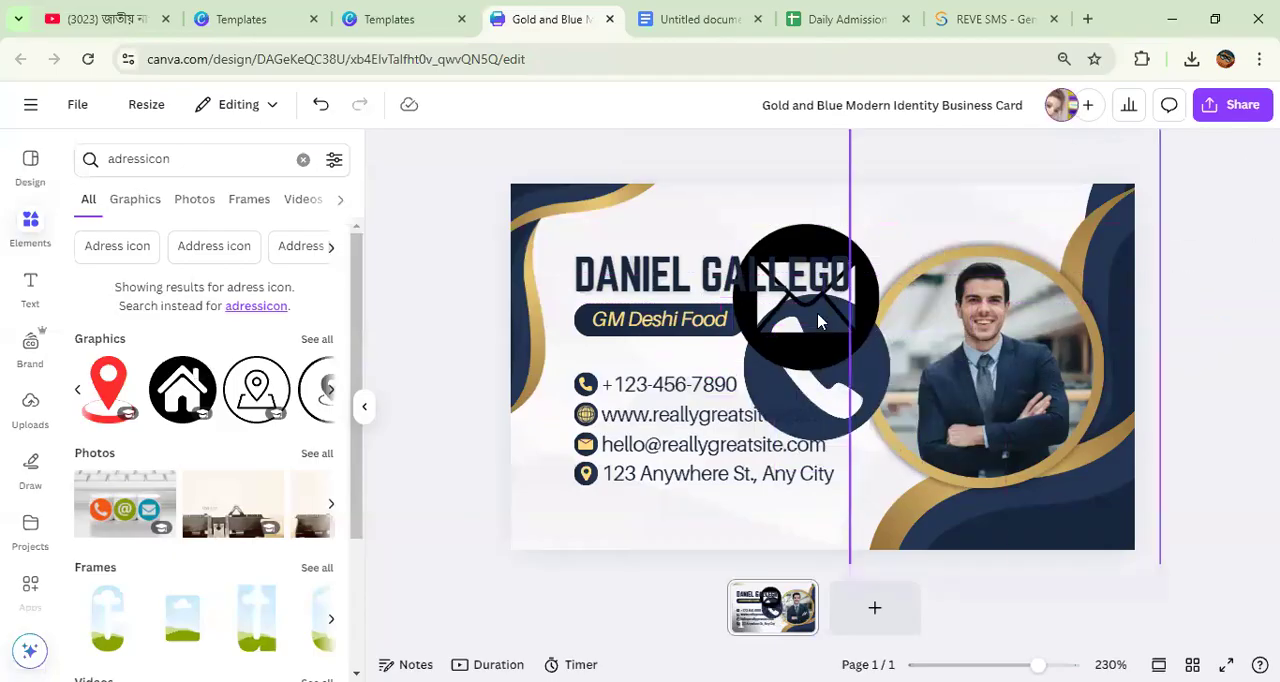
left_click_drag(788, 333, 1276, 150)
left_click_drag(812, 362, 1270, 155)
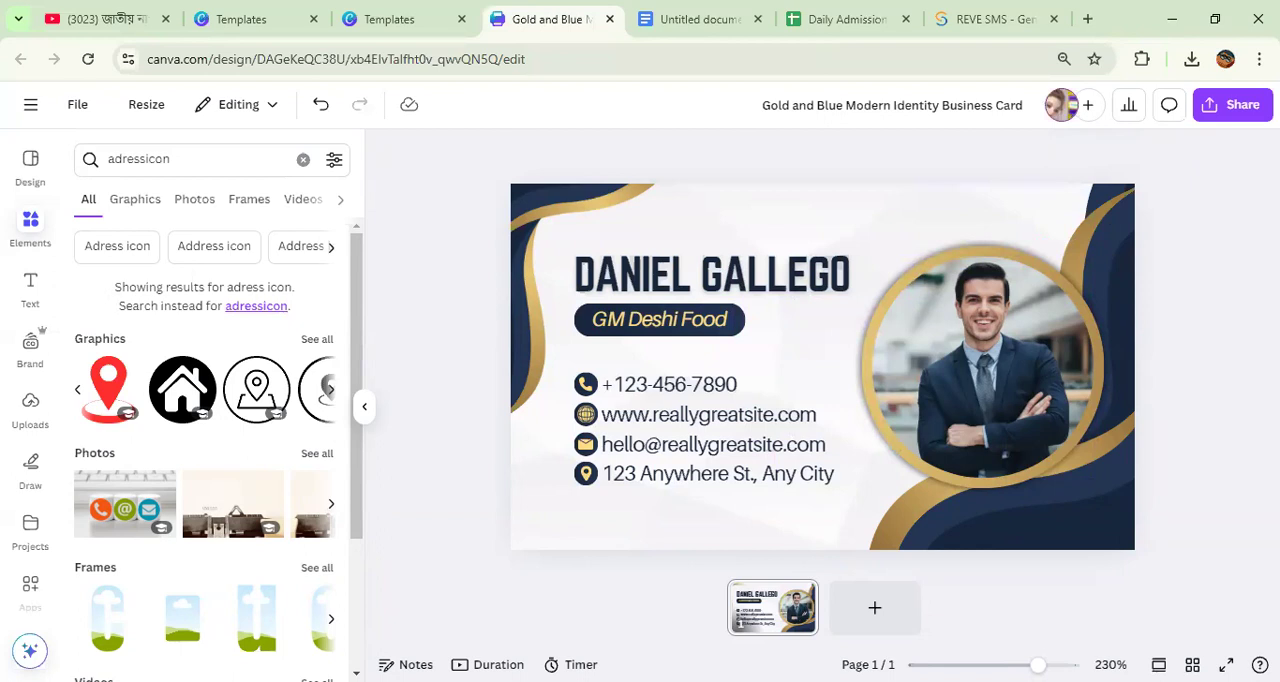
Step: Remove the circular portrait photo and its gold ring by moving them off the card
scroll(814, 430, "down", 3)
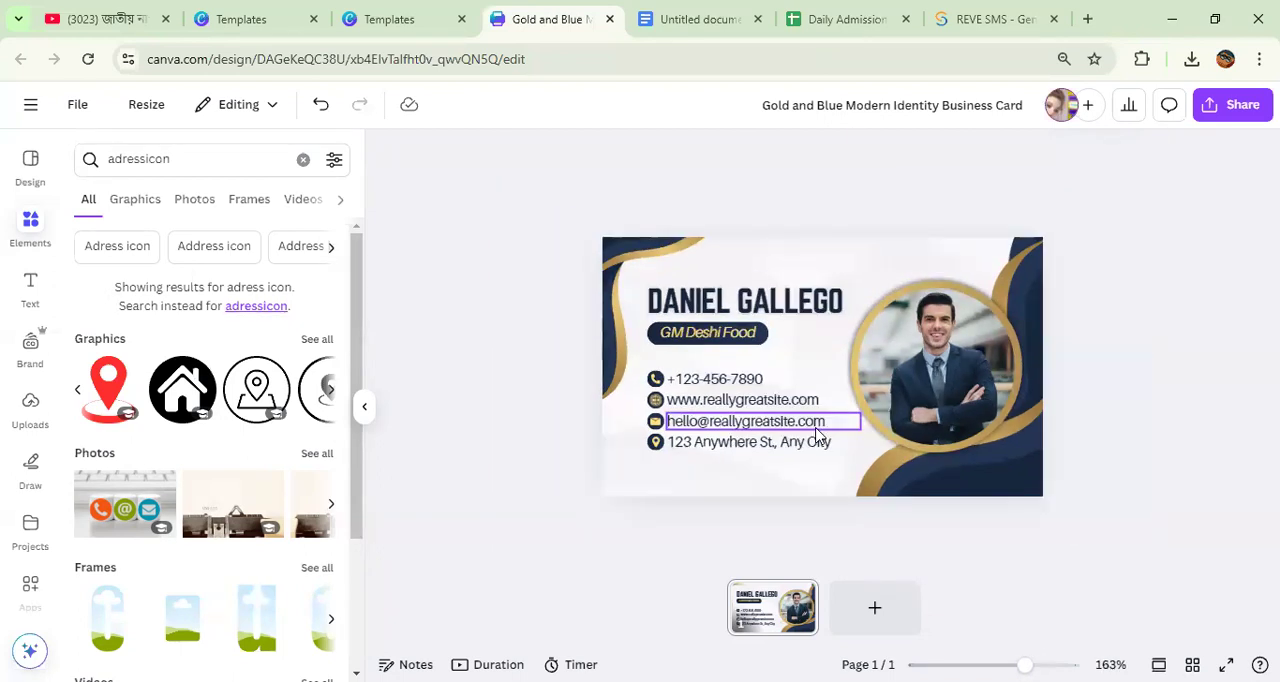
left_click_drag(949, 365, 1071, 320)
left_click_drag(937, 379, 1171, 289)
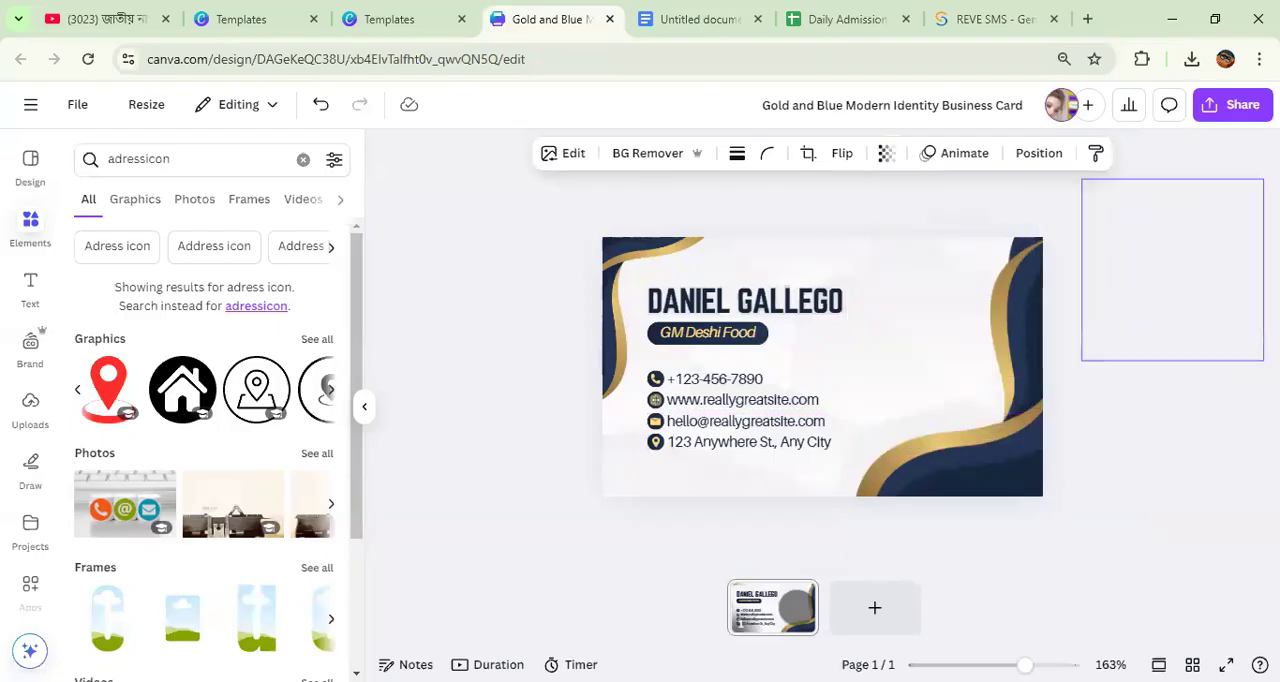
left_click(1074, 280)
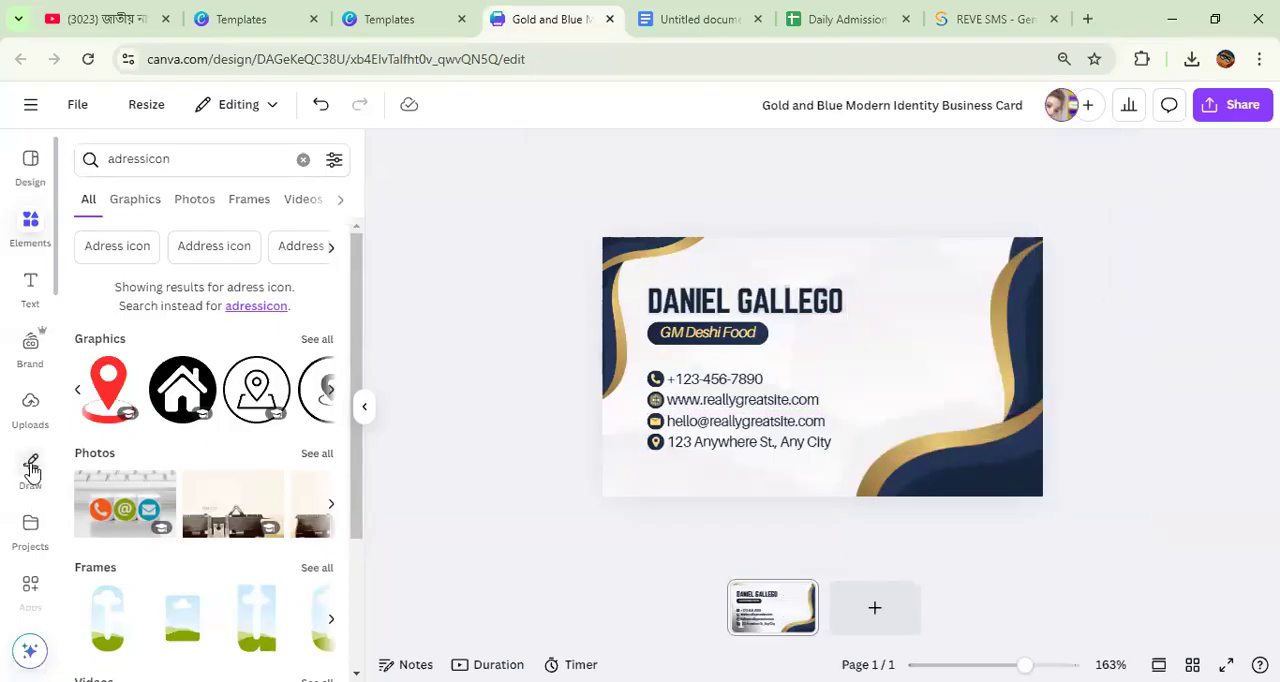
Step: Look through the image files in the Downloads folder for a portrait photo to upload
left_click(28, 415)
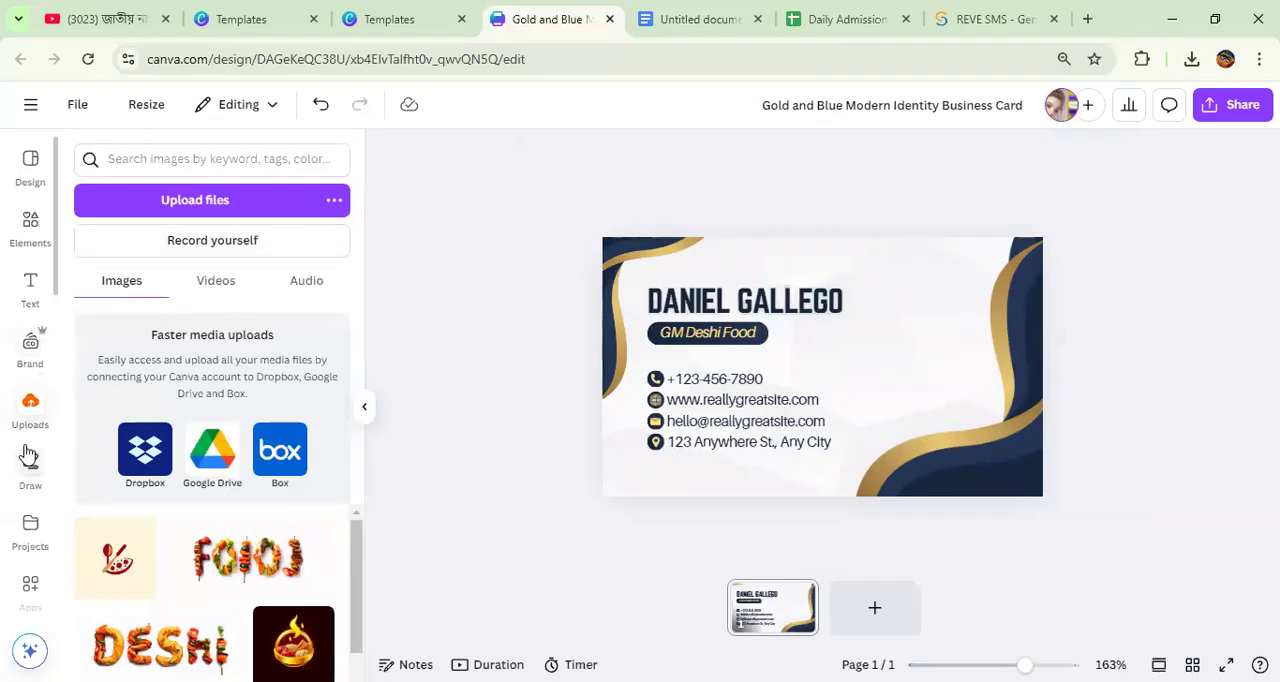
left_click(189, 201)
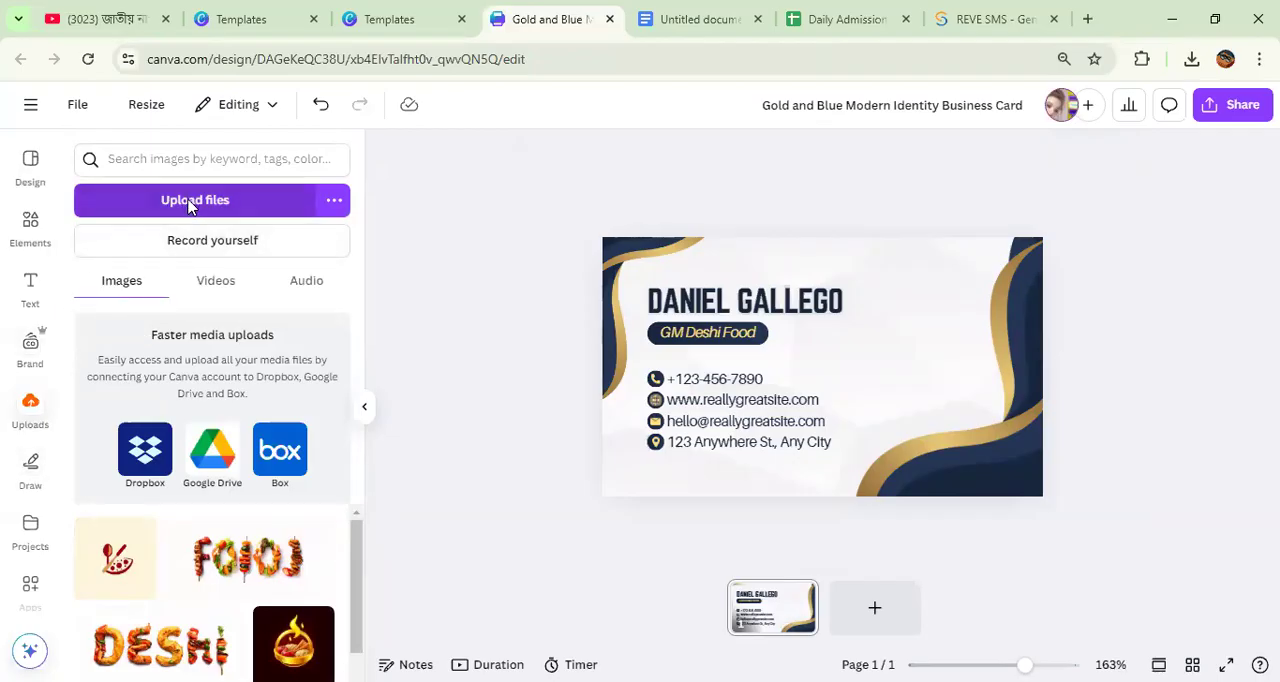
scroll(406, 275, "down", 10)
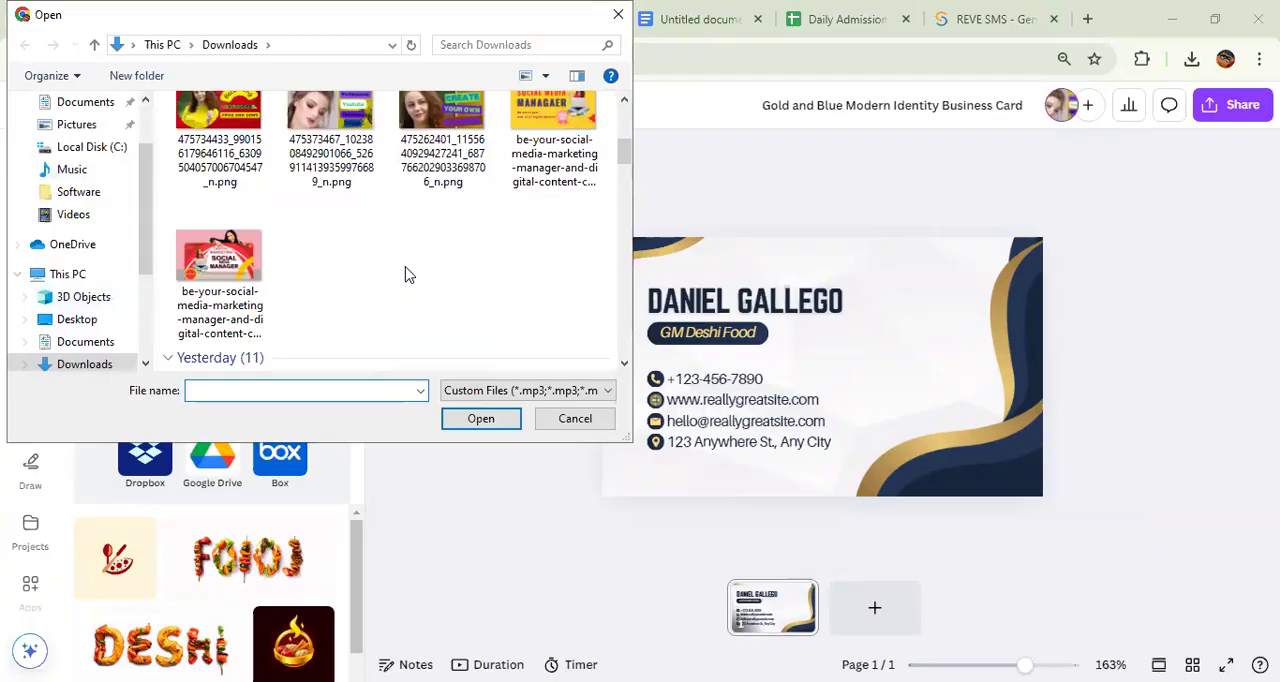
scroll(406, 275, "down", 15)
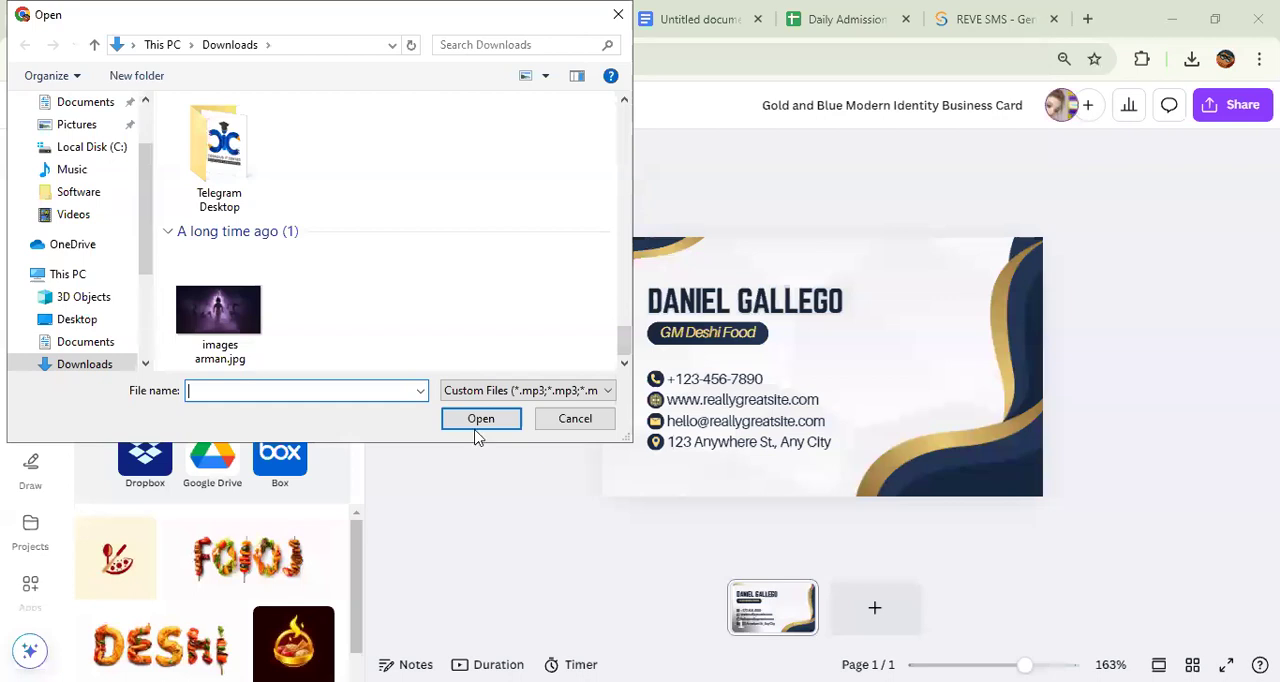
key("alt+Tab")
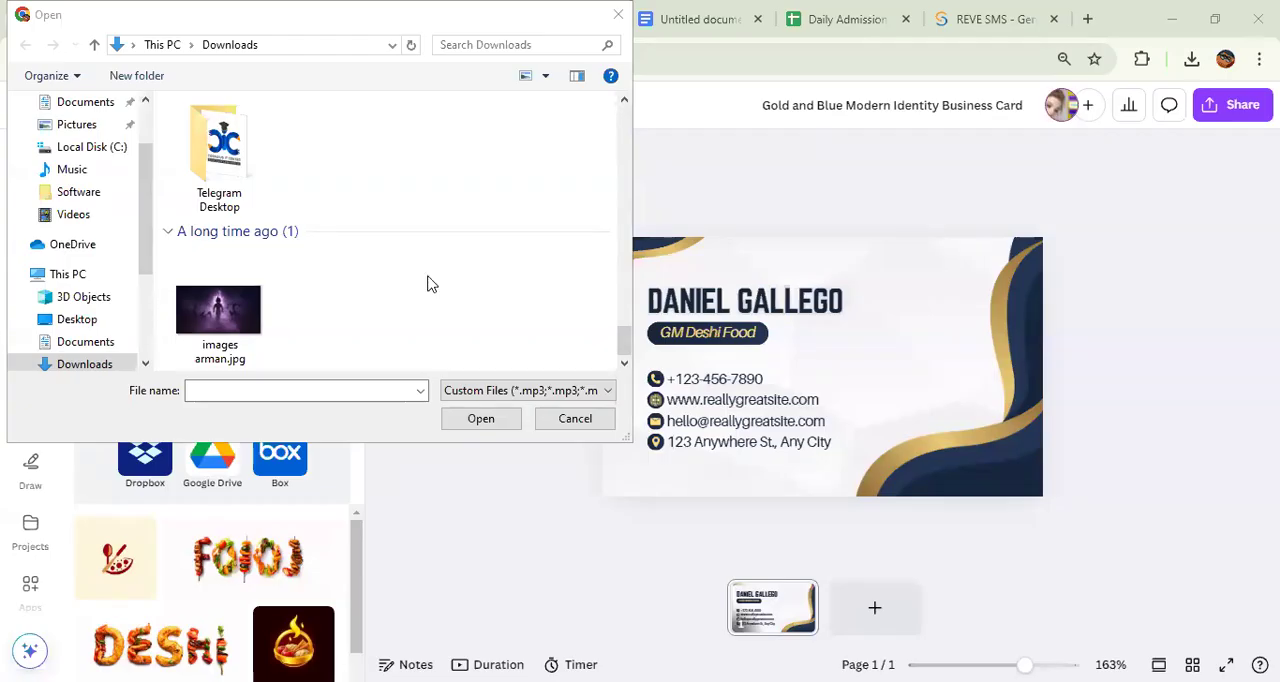
scroll(371, 280, "up", 6)
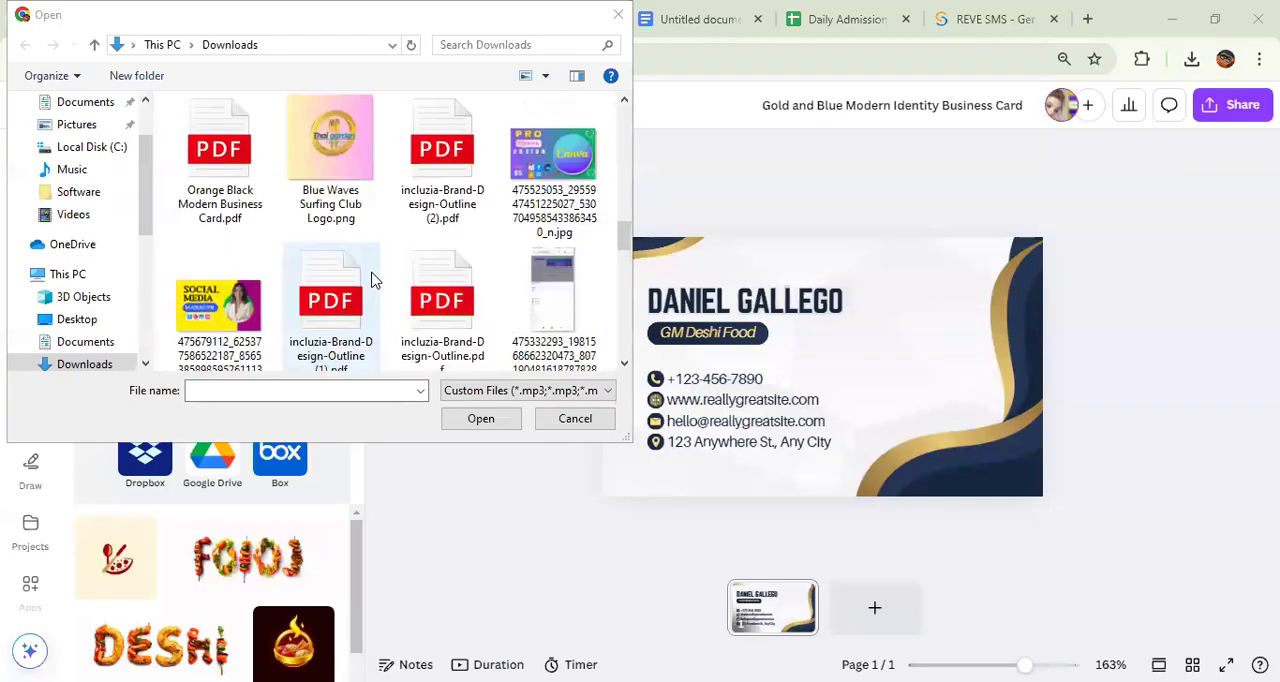
scroll(371, 280, "up", 3)
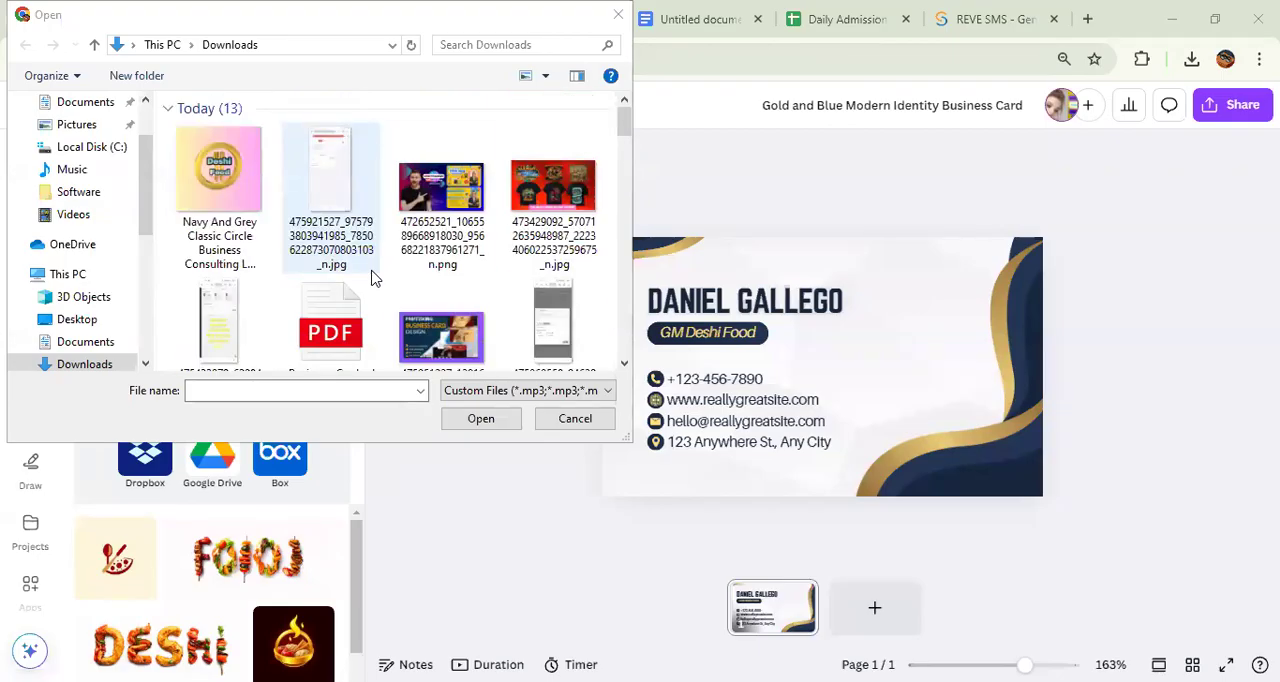
scroll(455, 258, "down", 3)
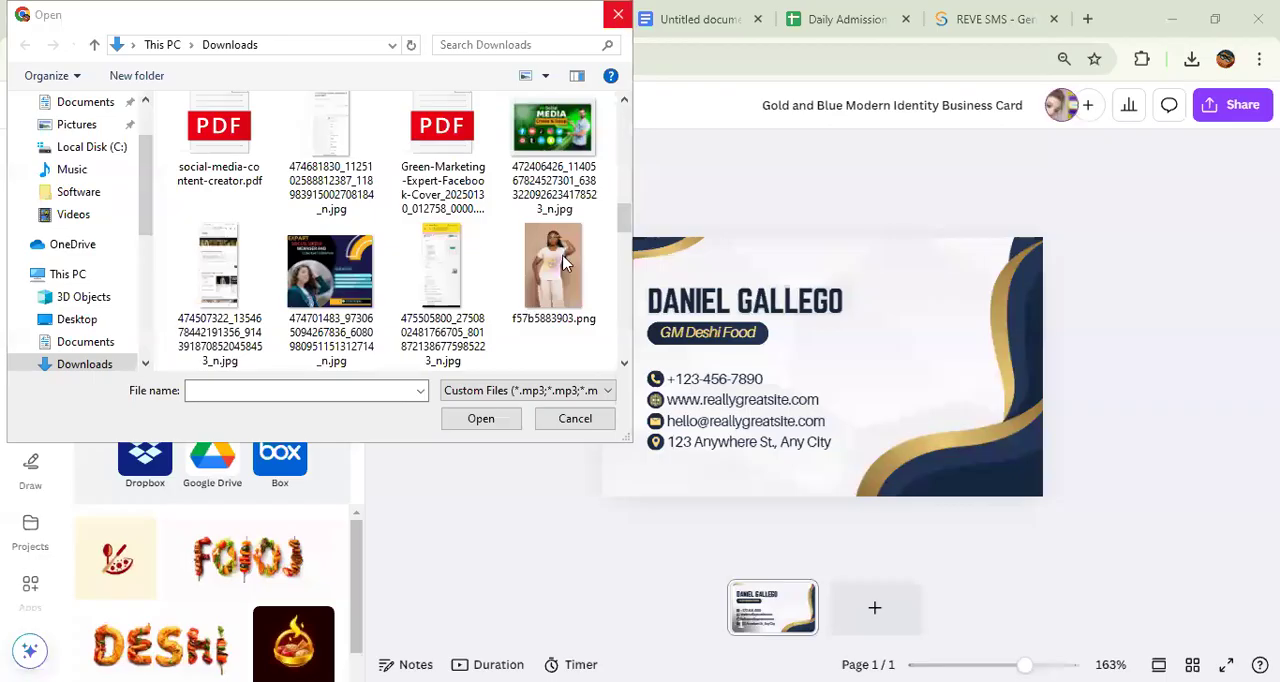
Step: Close the file chooser and open the Photos library from the available apps
scroll(30, 385, "down", 3)
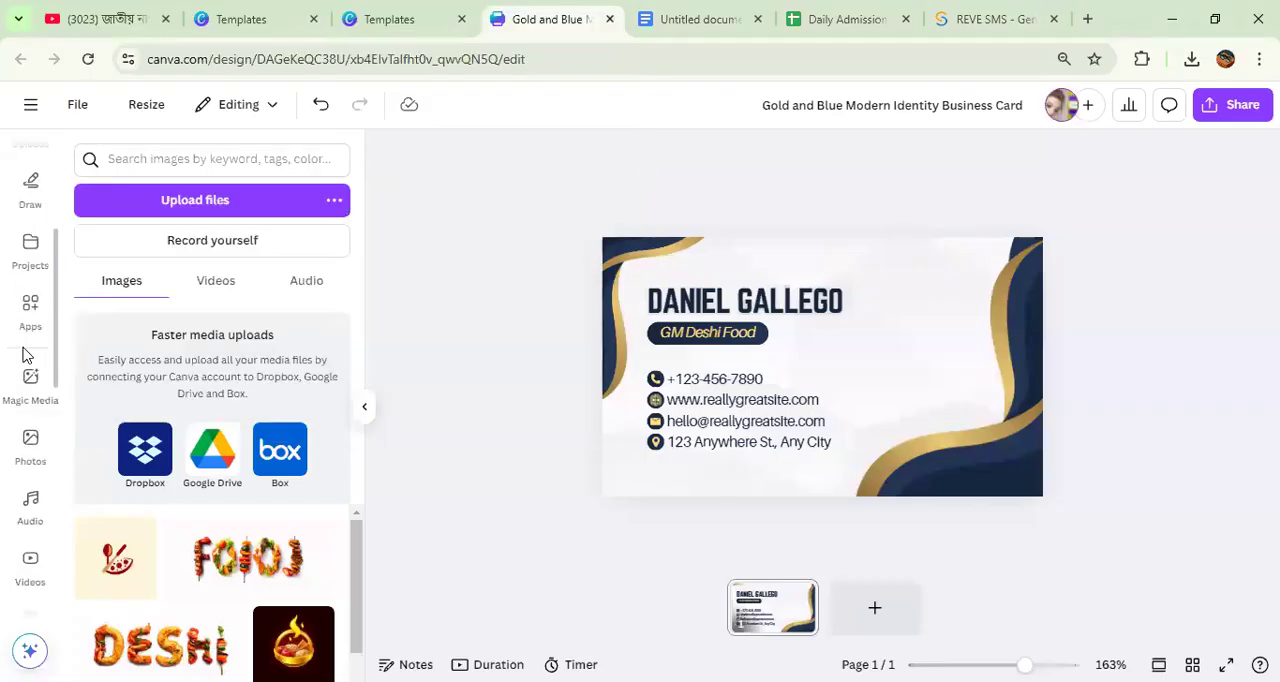
scroll(30, 320, "down", 1)
left_click(35, 238)
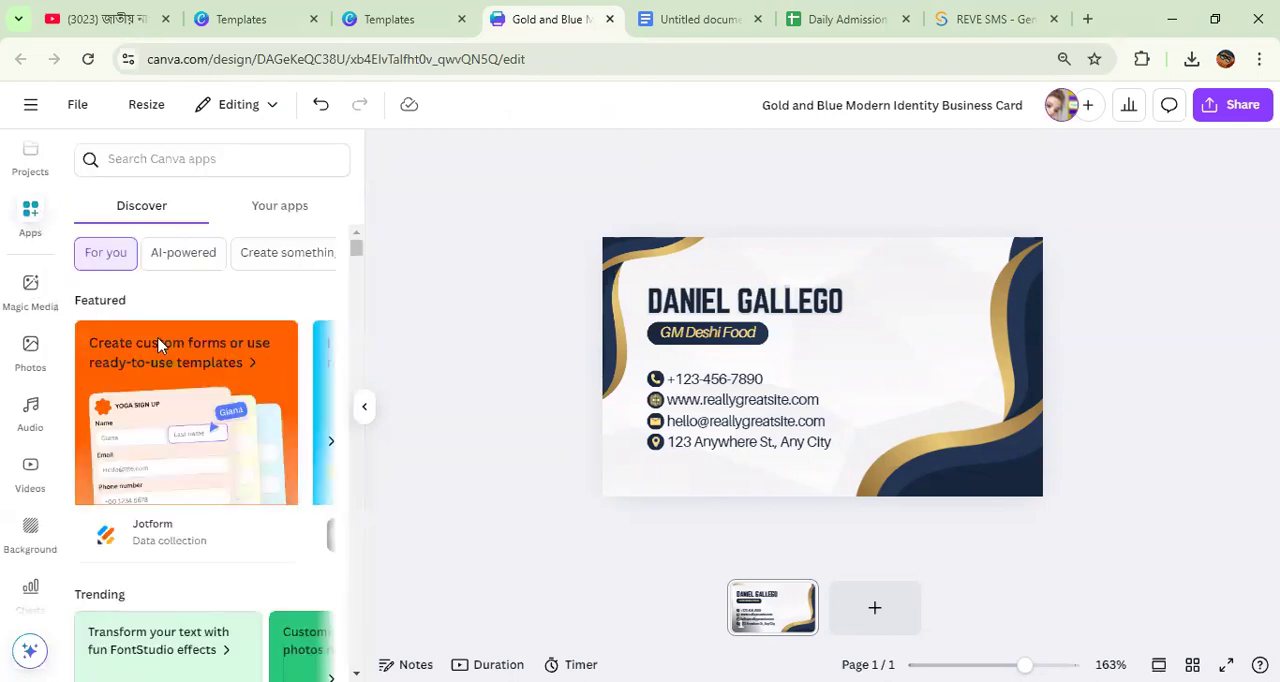
scroll(177, 391, "down", 5)
scroll(177, 391, "up", 2)
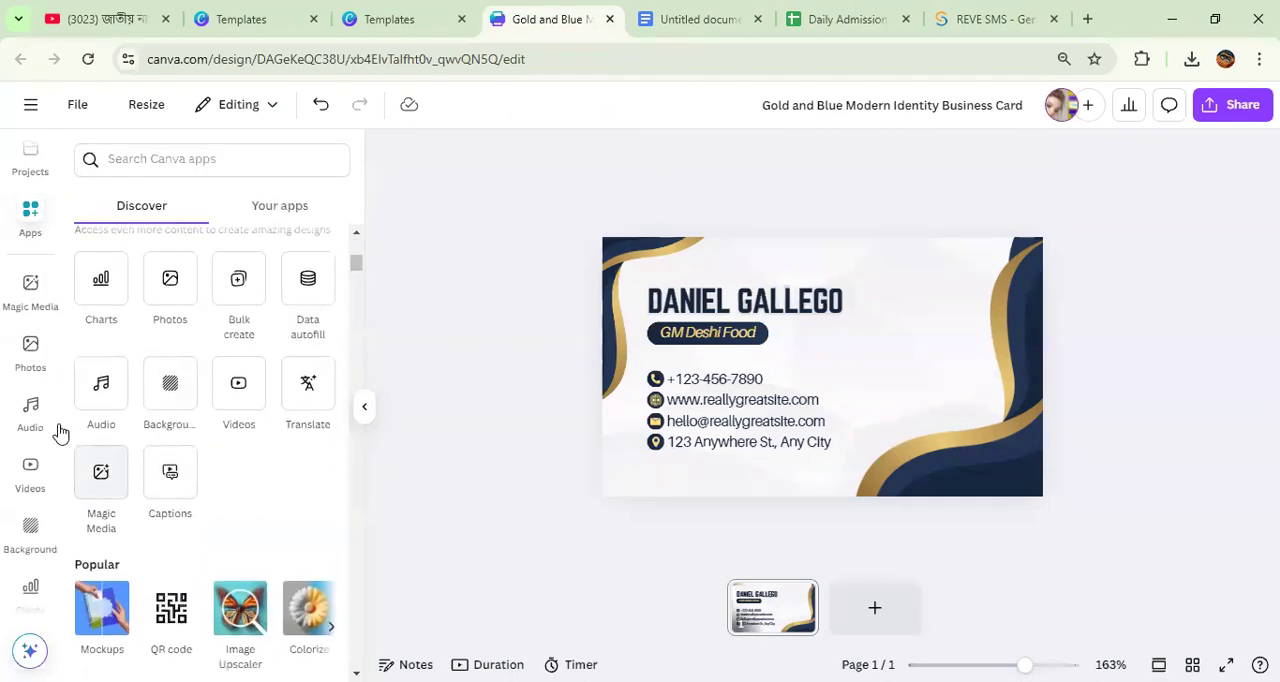
left_click(170, 290)
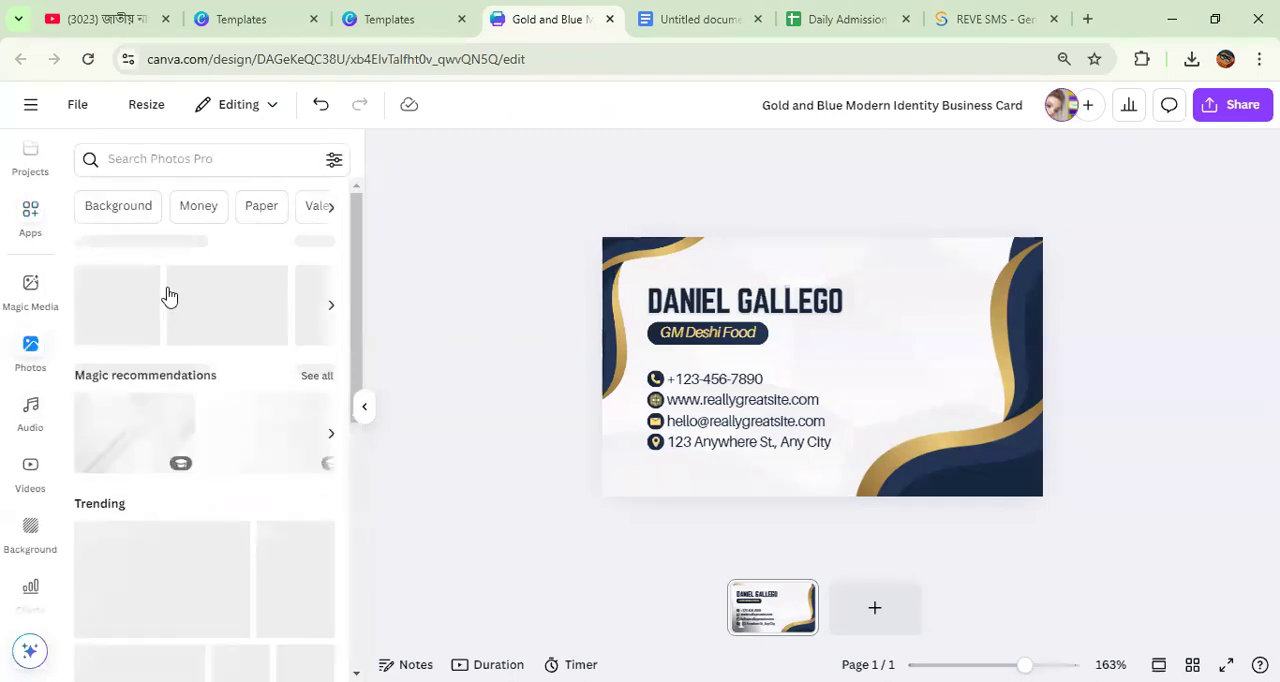
Step: Search the photos for "mans image" and place the photo of the smiling bearded man in glasses on the card
left_click(118, 155)
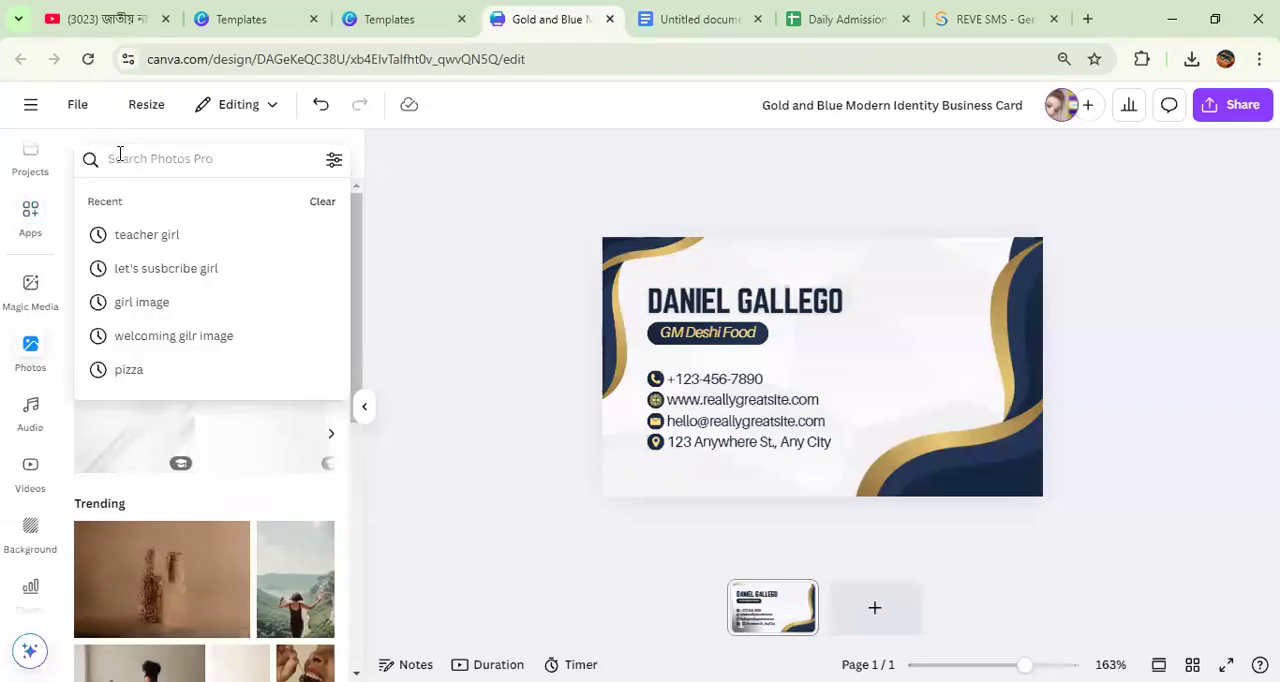
type("mans image")
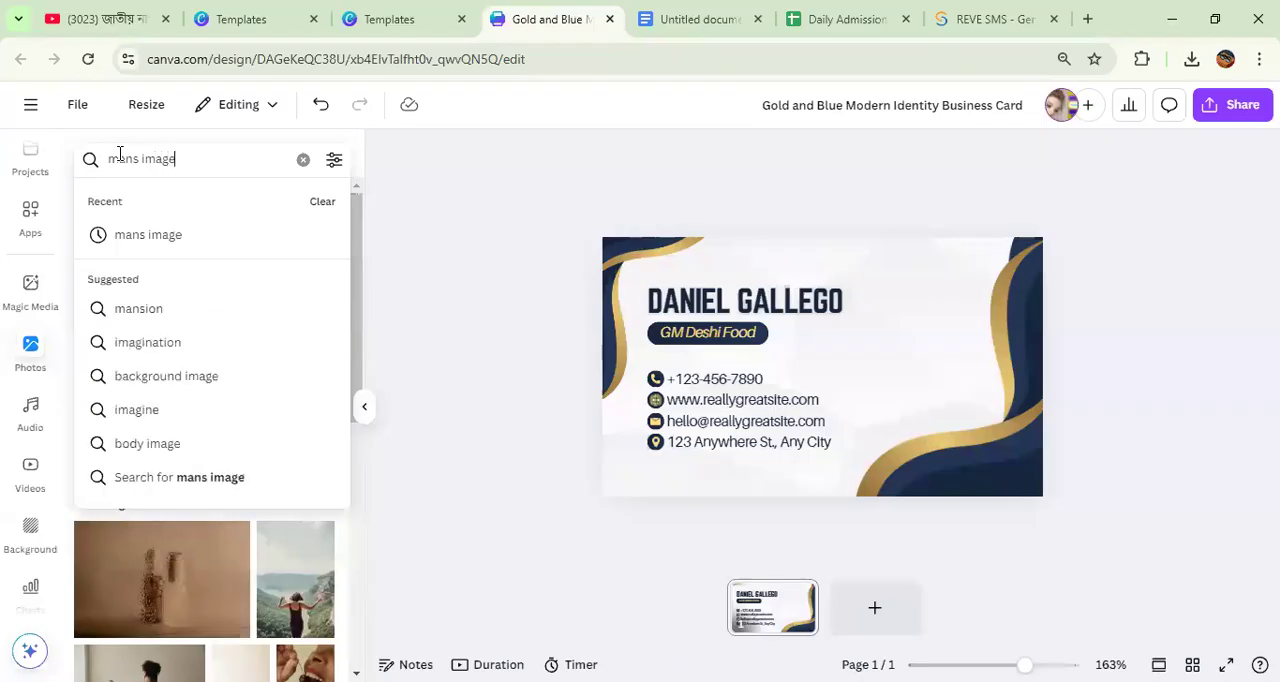
key("Return")
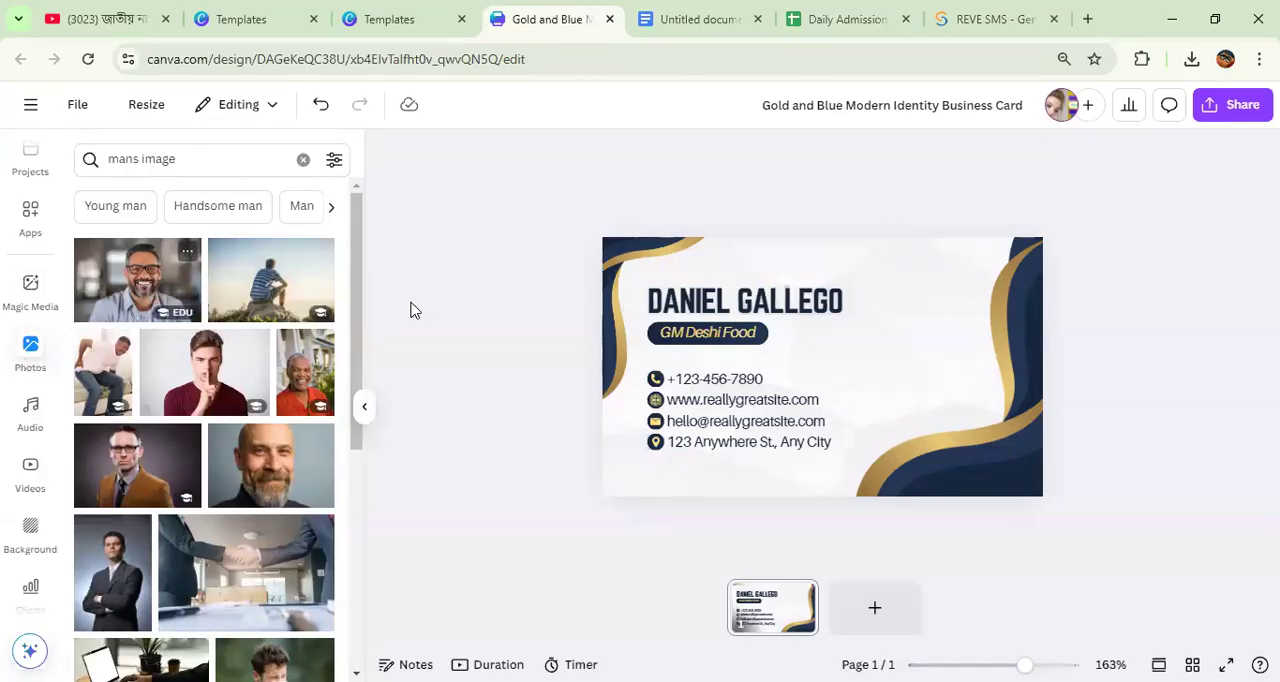
left_click_drag(838, 374, 888, 358)
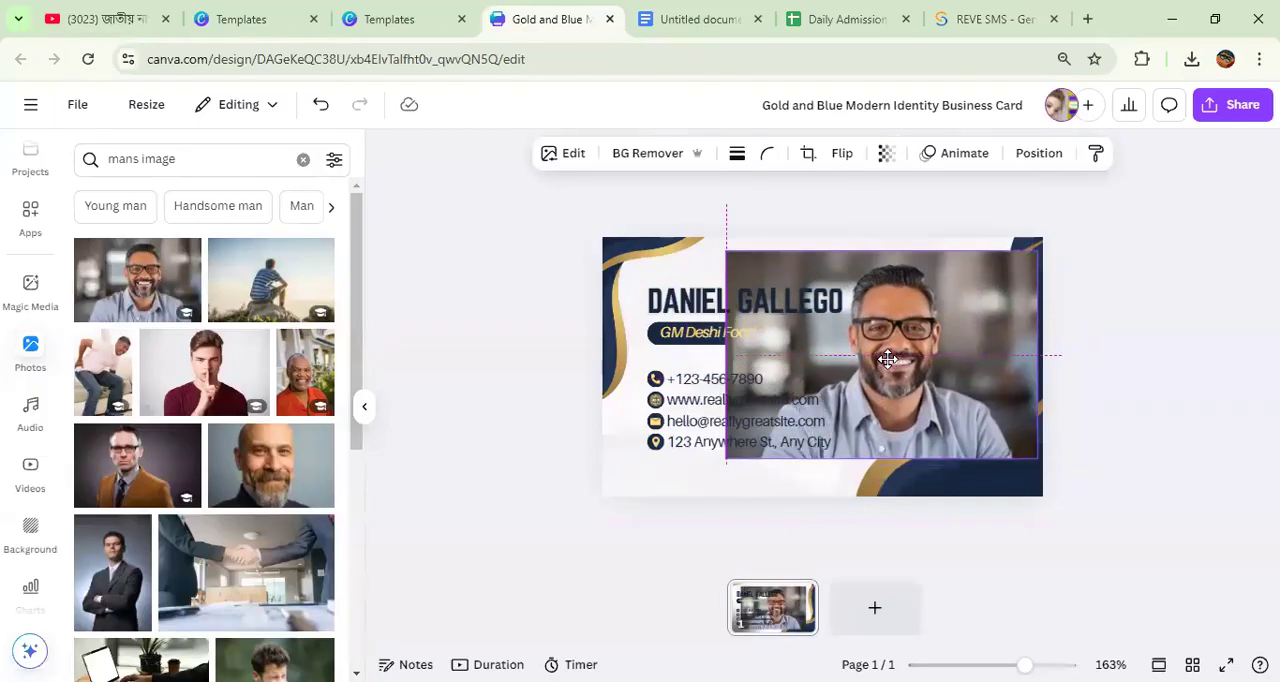
left_click_drag(893, 358, 775, 342)
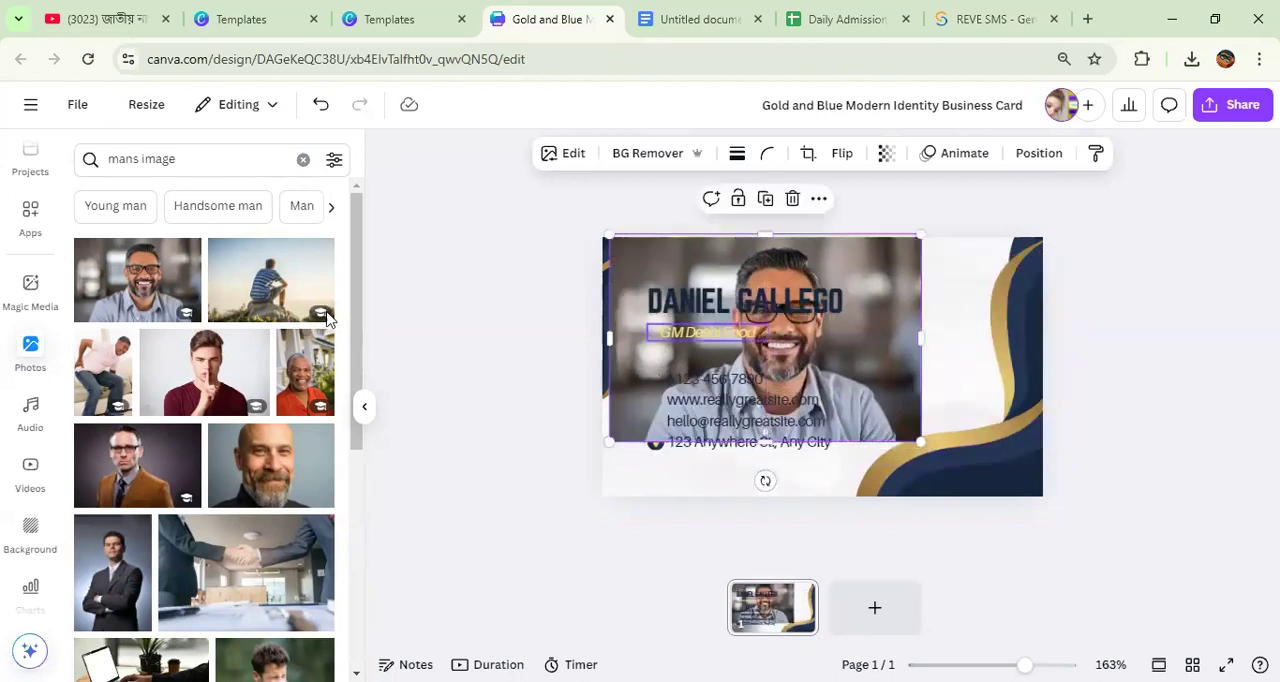
Step: Change the element search to "circle shape"
scroll(24, 287, "up", 4)
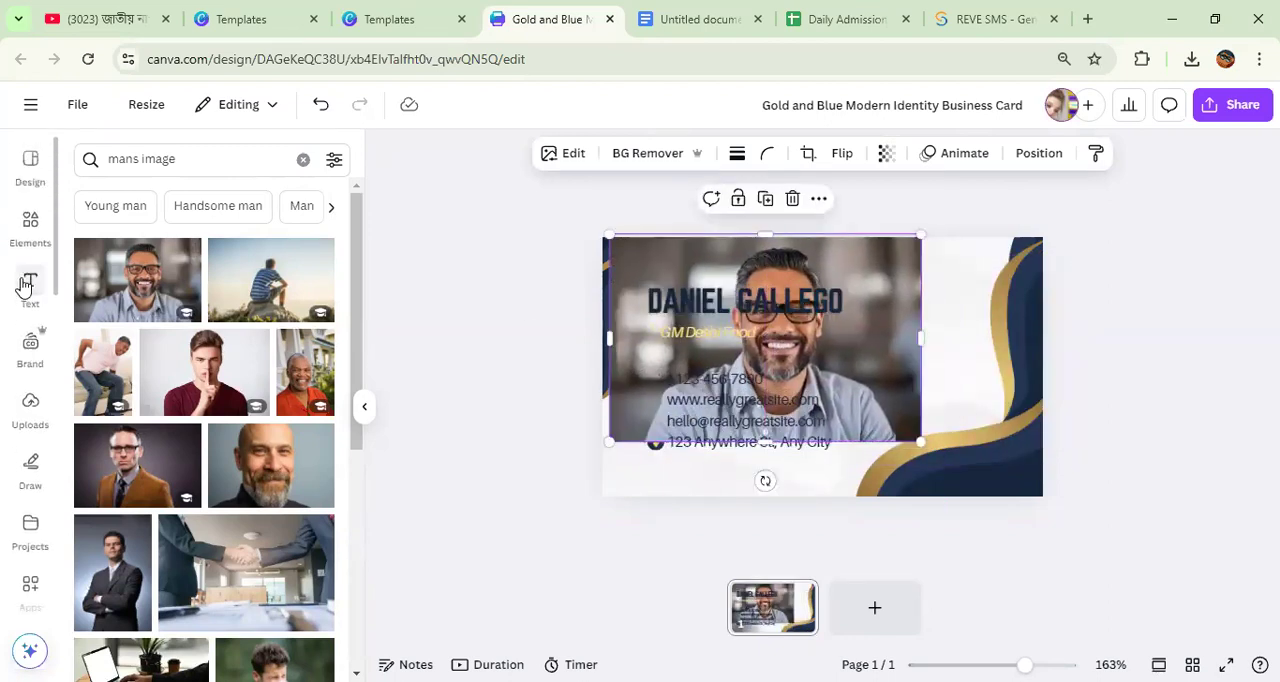
left_click(30, 232)
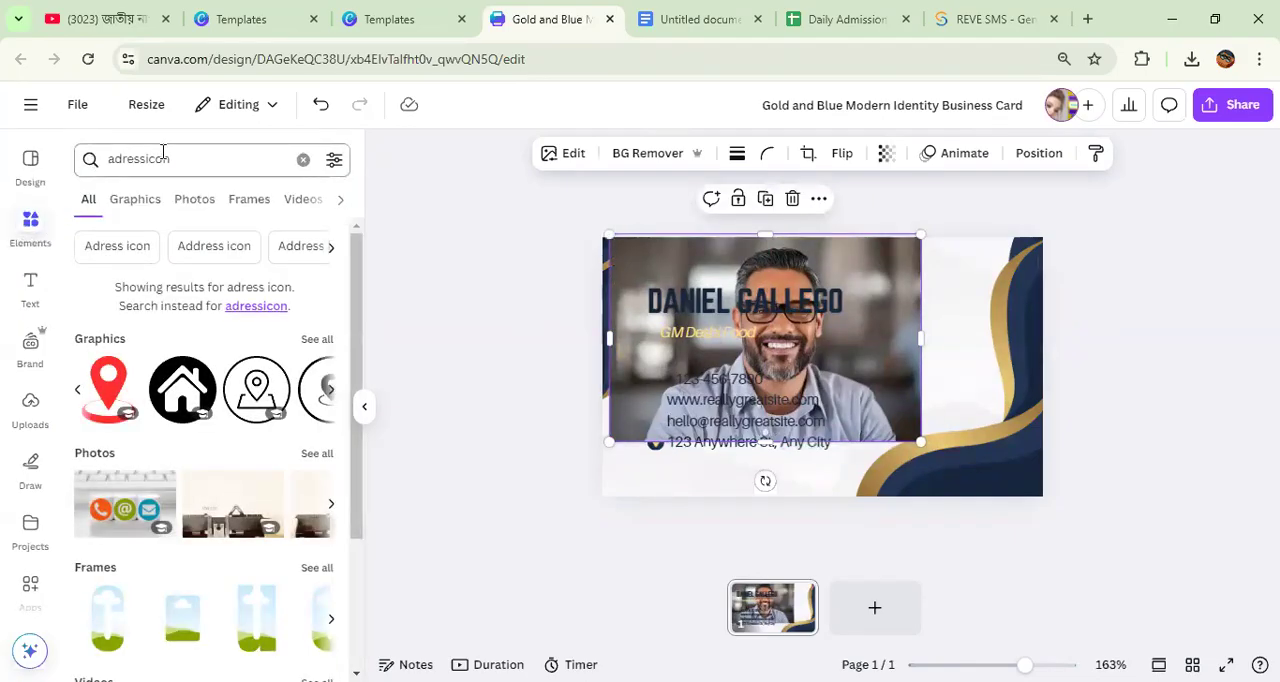
left_click(187, 158)
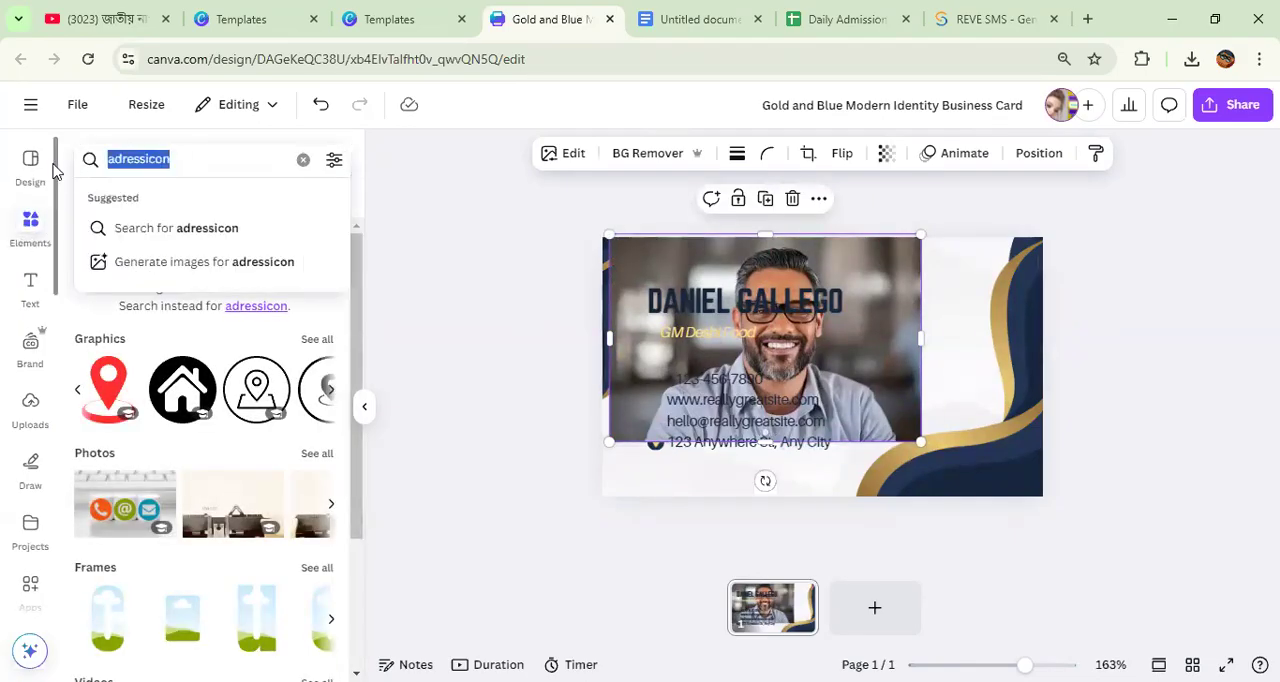
type("ci")
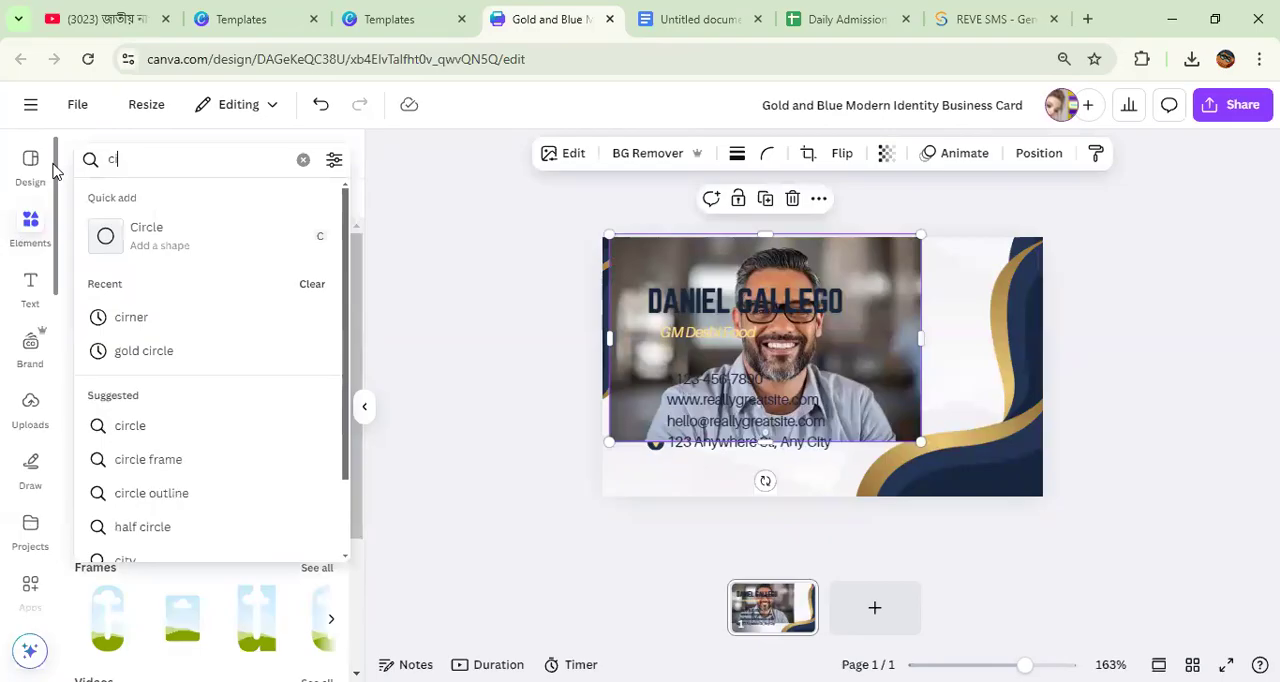
type("rcle shape")
key("Return")
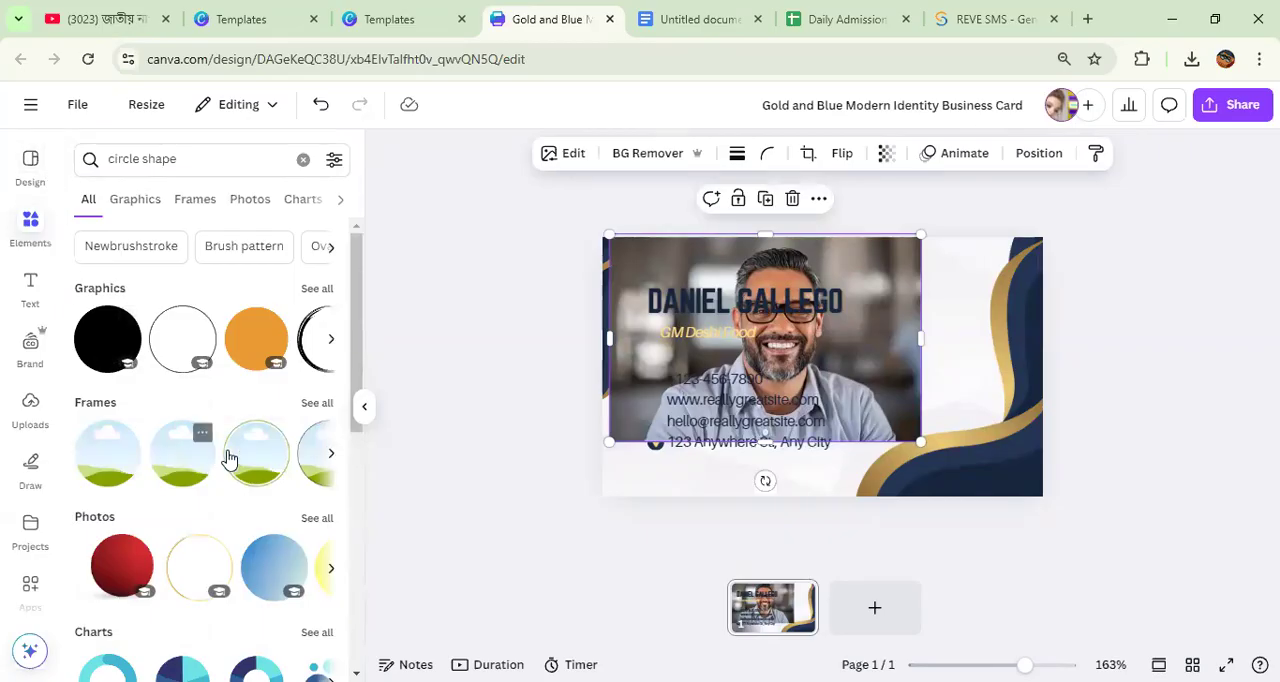
Step: Add the green-ringed circle frame, place the man's photo inside it, and fit it at the card's right side beside the contact details
left_click(252, 470)
left_click_drag(797, 354, 930, 374)
left_click_drag(810, 248, 950, 305)
left_click_drag(853, 375, 899, 400)
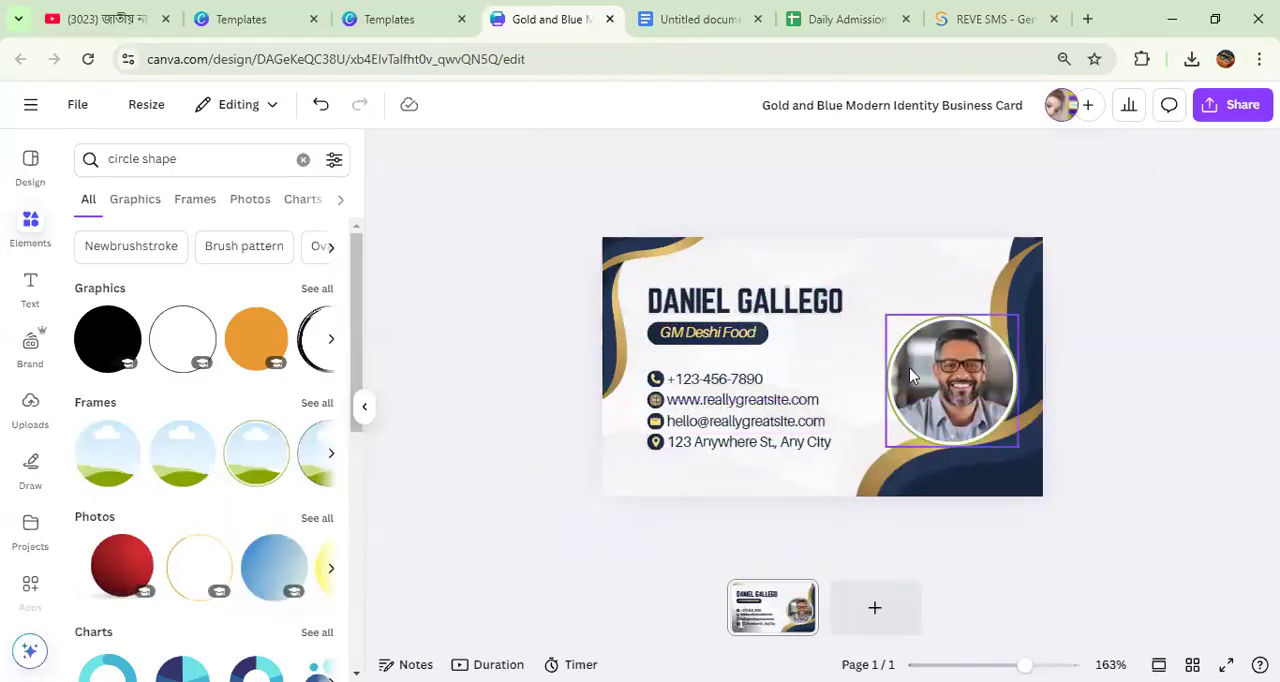
mouse_move(930, 375)
left_mouse_down()
mouse_move(960, 364)
mouse_move(936, 362)
left_mouse_up()
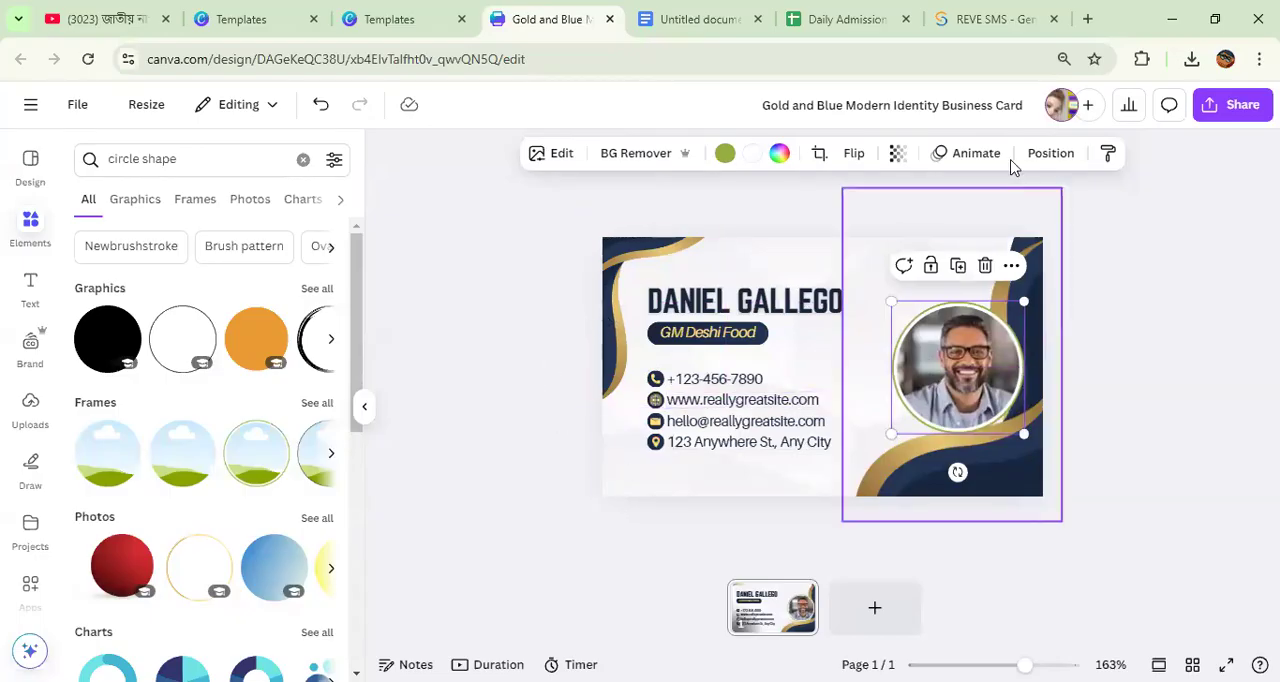
Step: Review the design's download options with the PDF Print file type and close them without downloading
left_click(1230, 104)
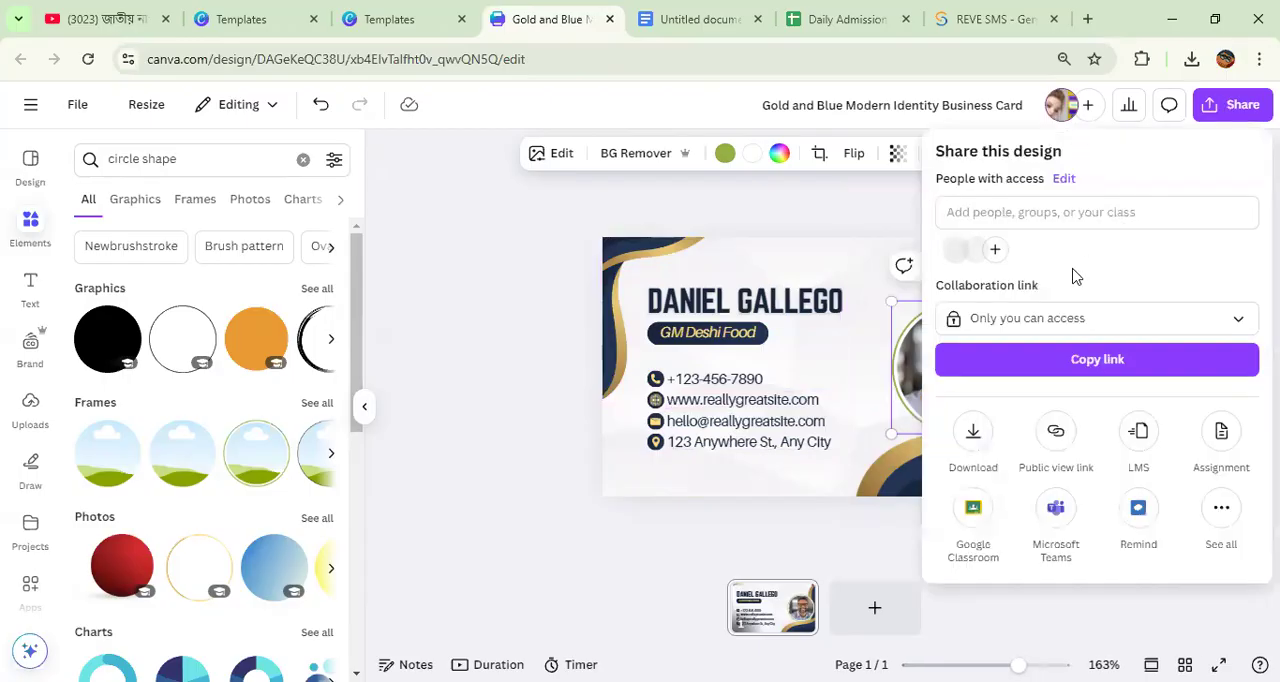
left_click(973, 435)
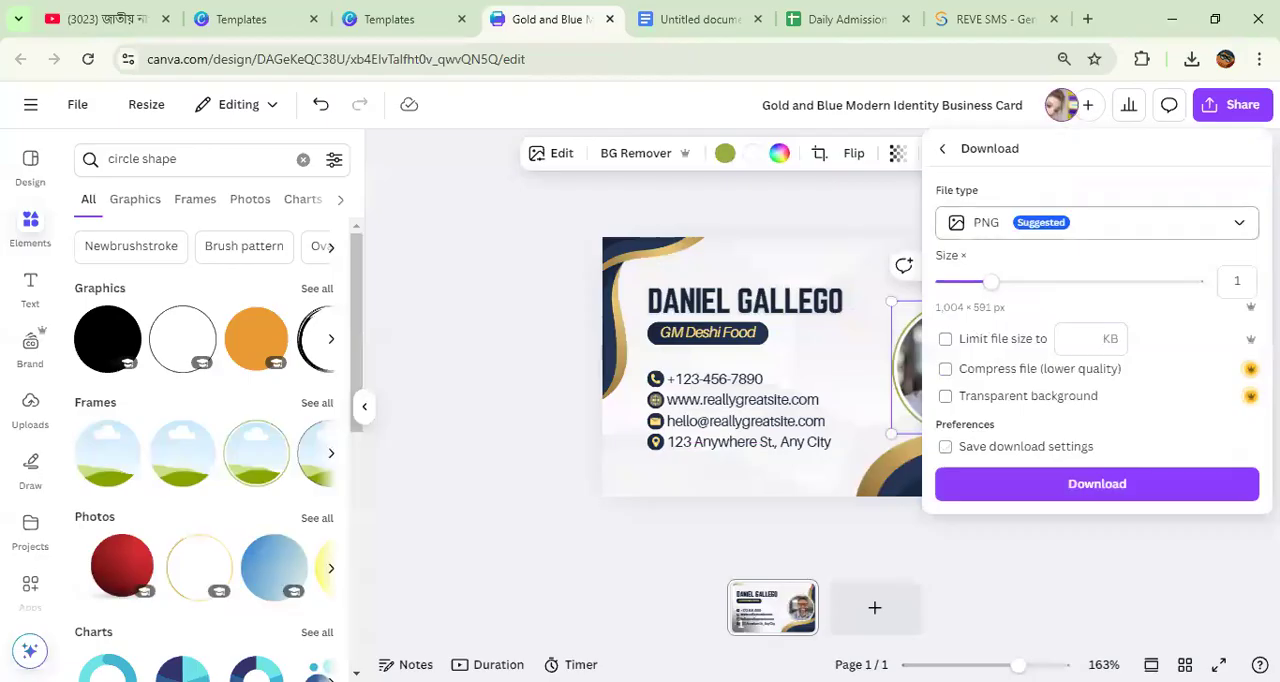
left_click(1240, 224)
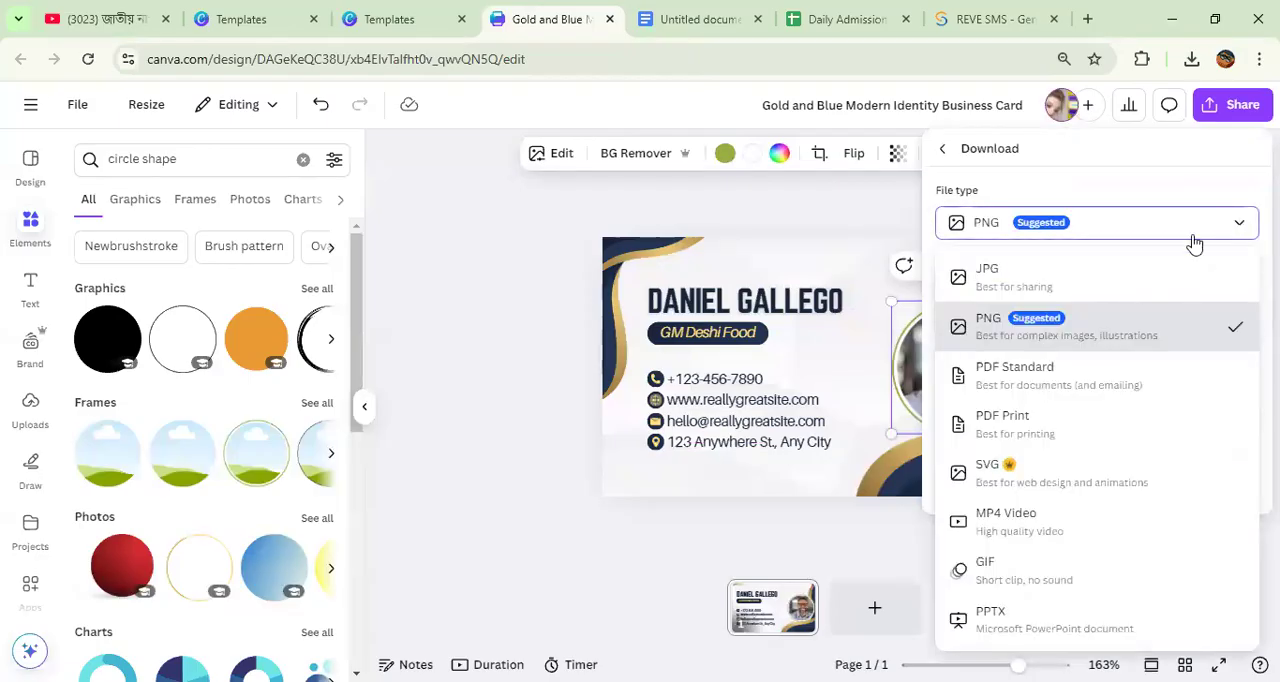
left_click(1060, 447)
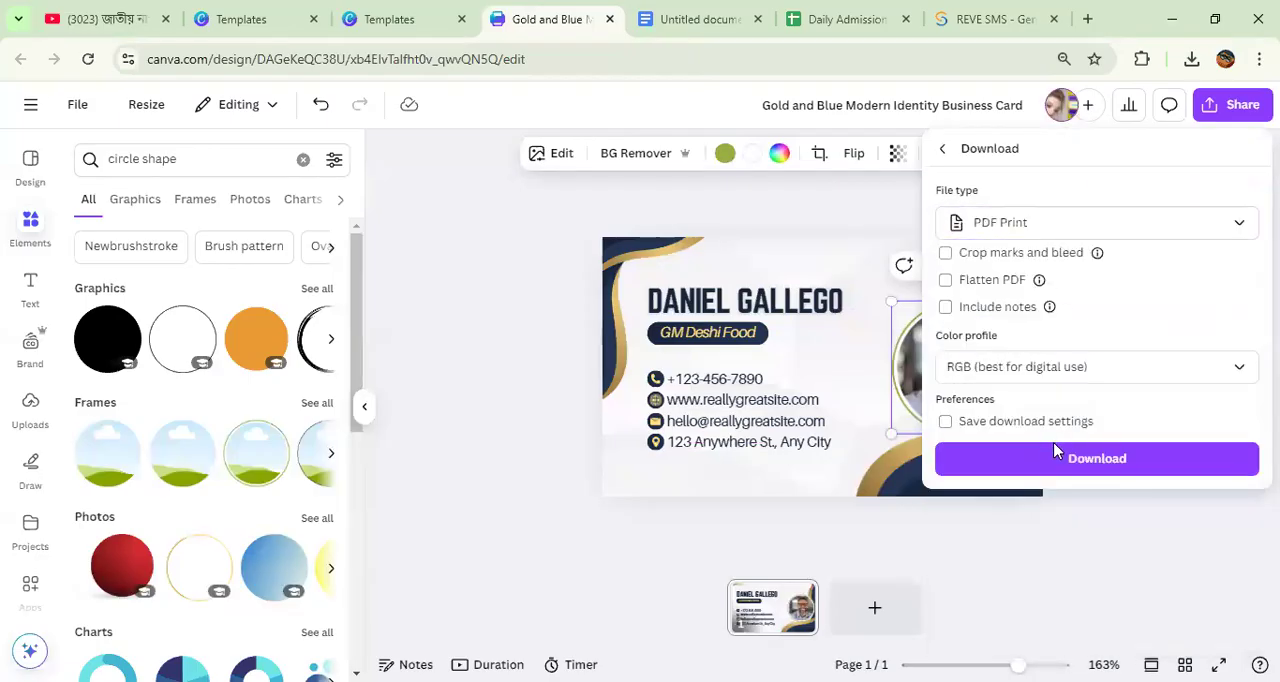
left_click(499, 464)
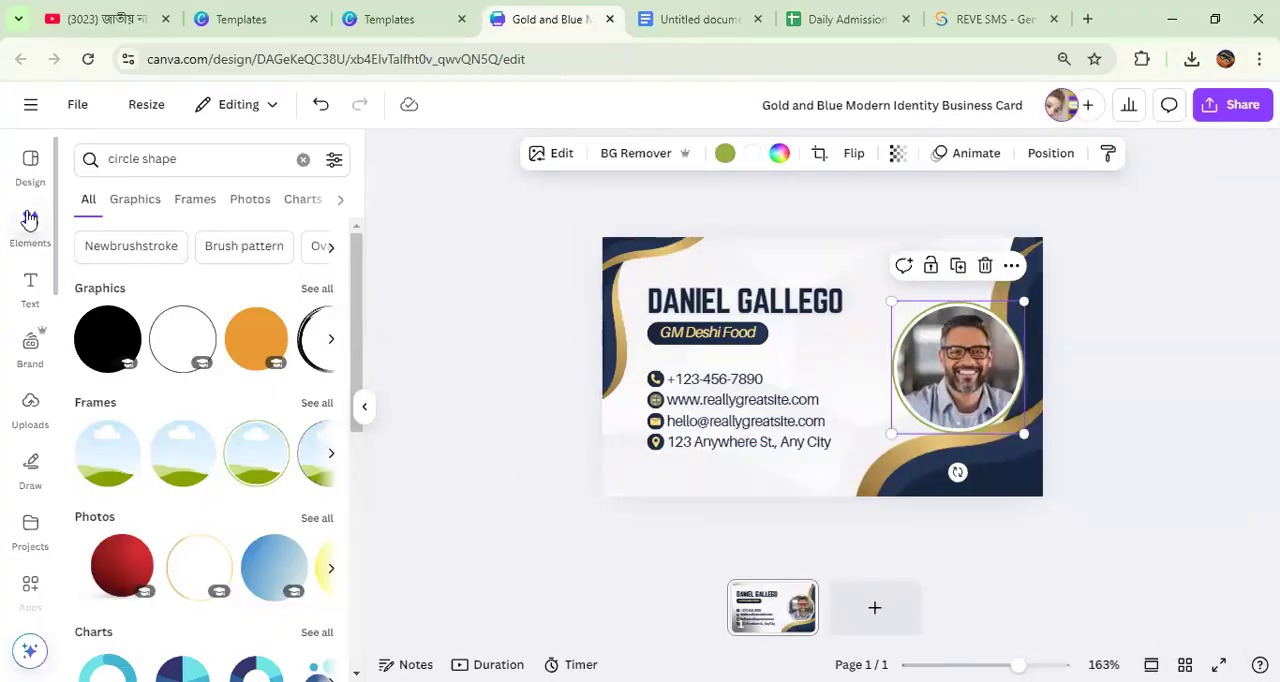
Step: Remove the navy and gold wave graphics from both sides of the card by moving them off it
left_click(28, 165)
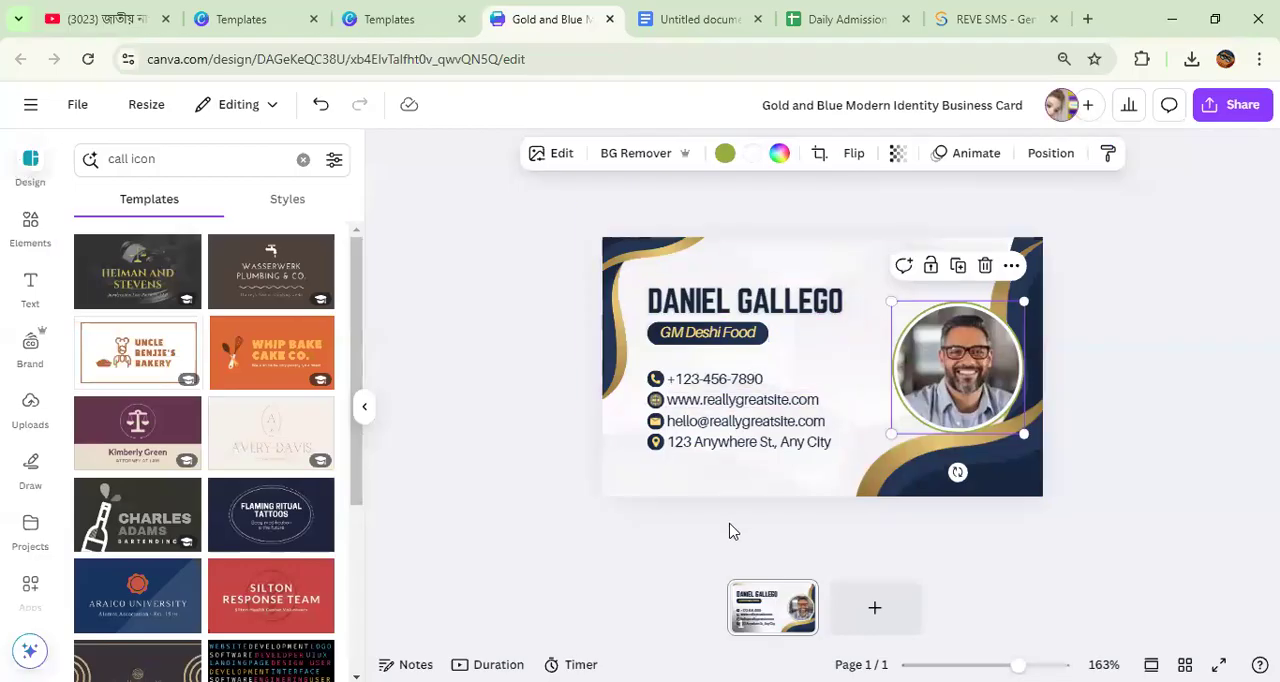
left_click_drag(1137, 427, 1210, 430)
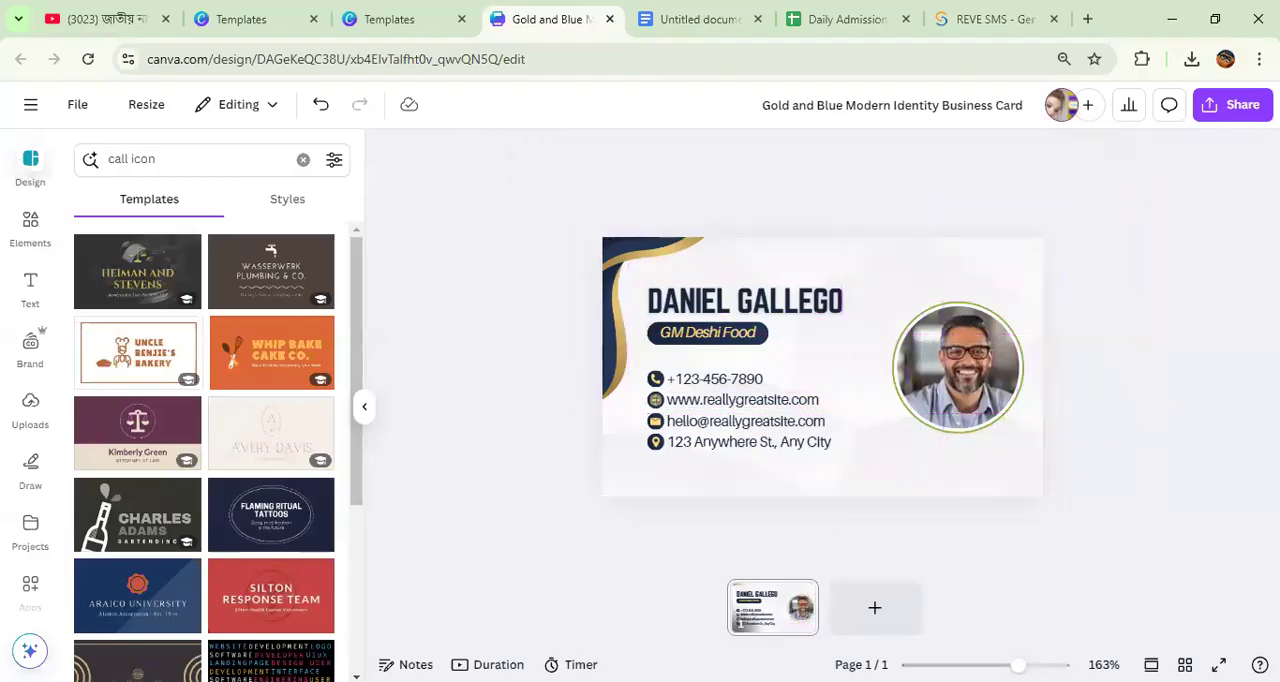
left_click_drag(632, 305, 460, 212)
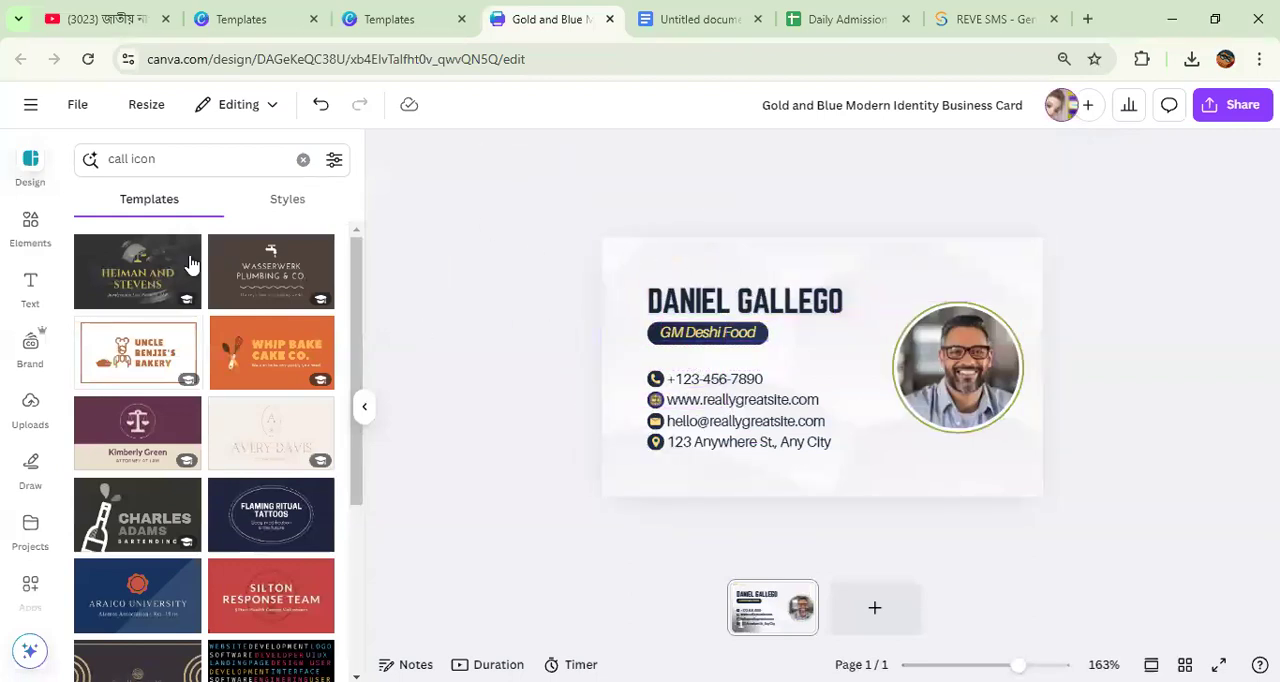
Step: Search the elements for "corner" and show all matching graphics
left_click(30, 225)
left_click(120, 165)
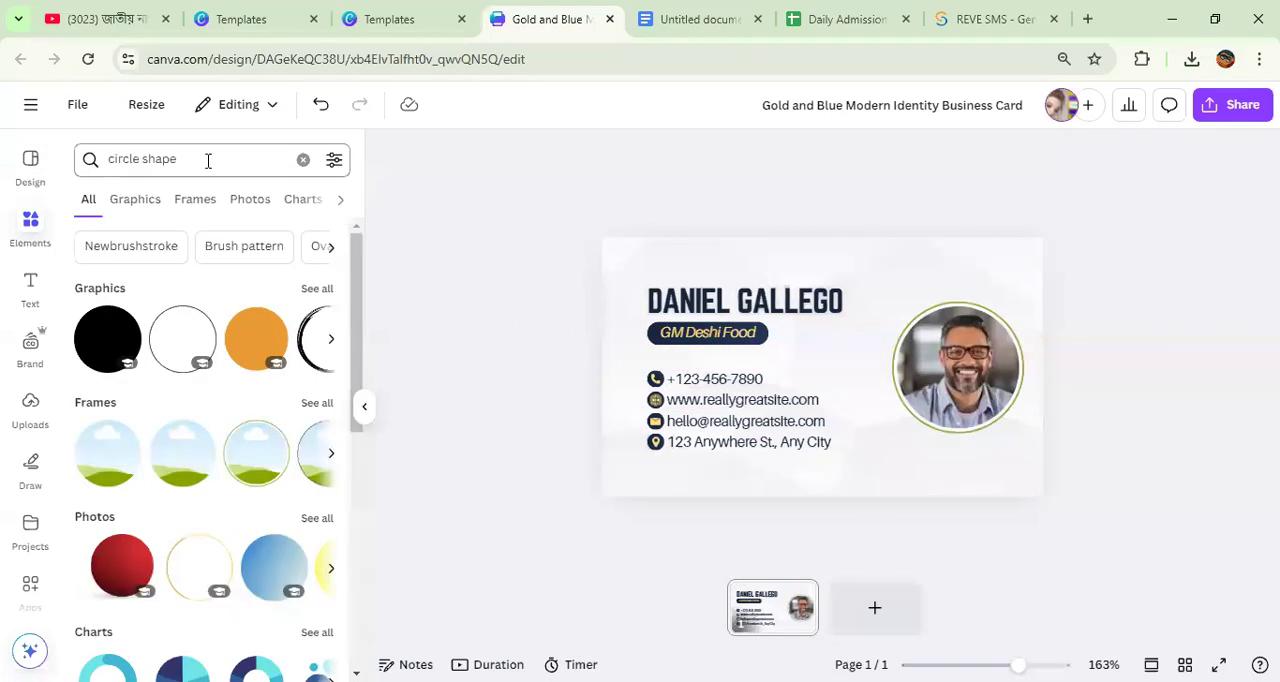
left_click(33, 216)
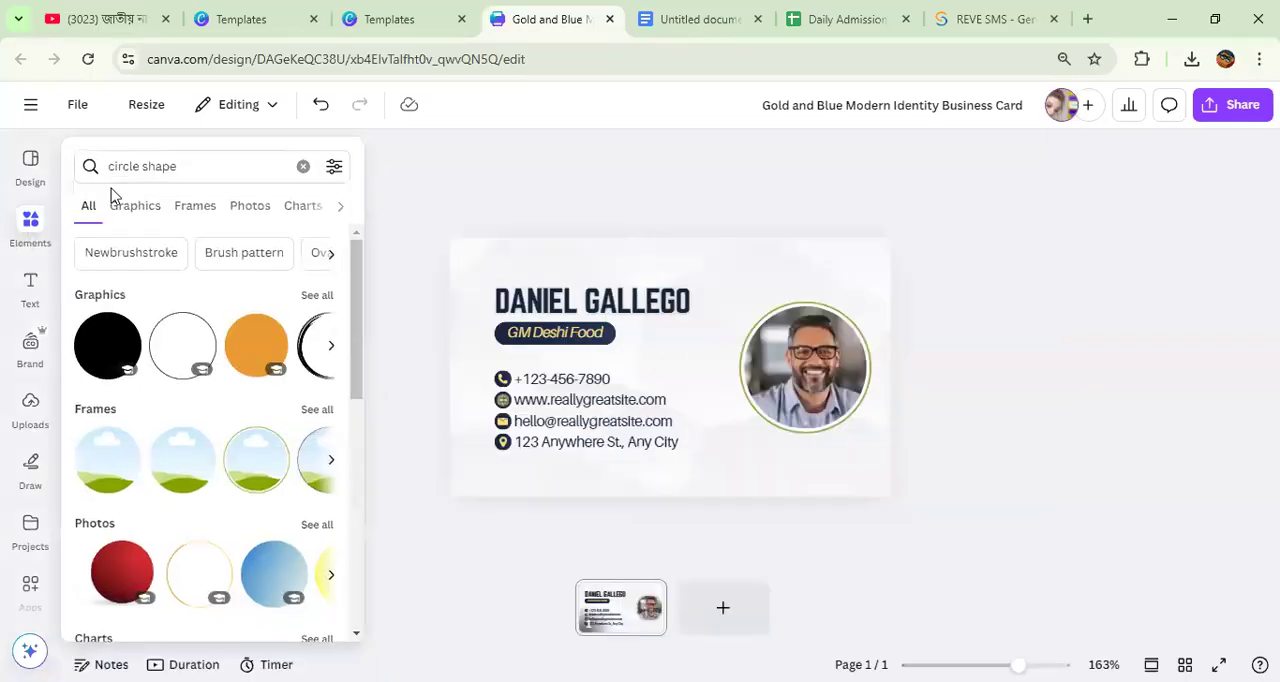
left_click(195, 165)
type("corner")
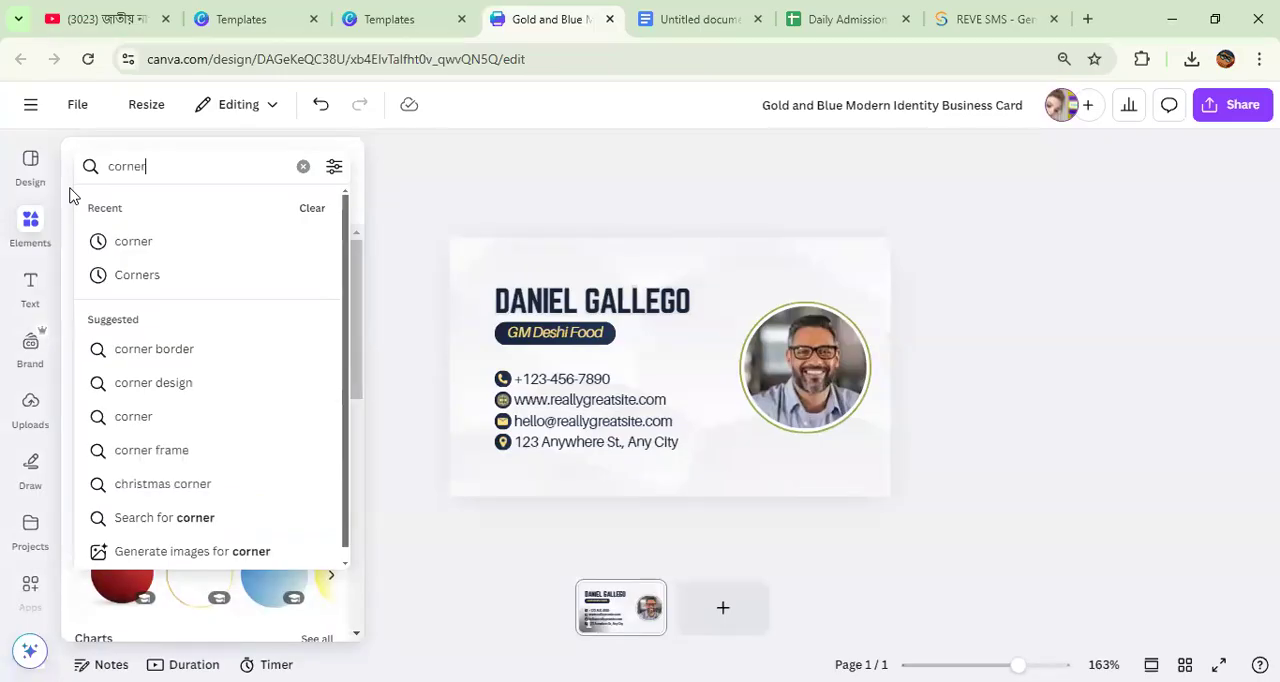
key("Return")
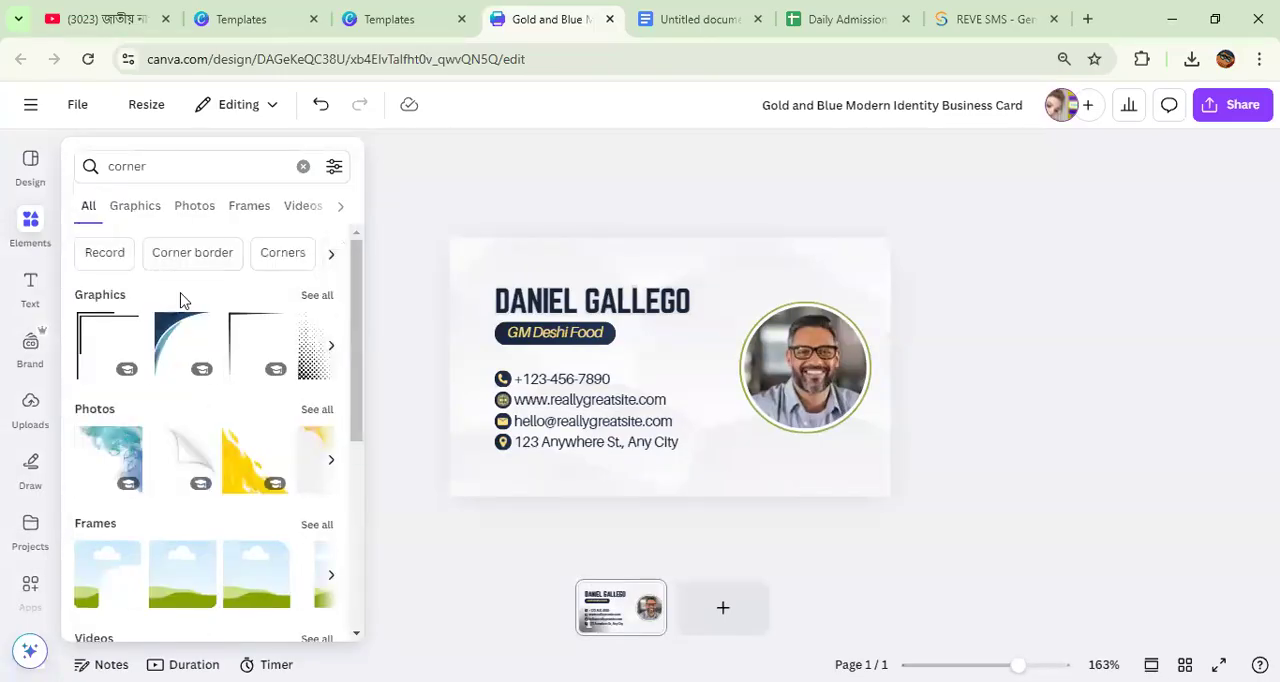
scroll(228, 386, "down", 4)
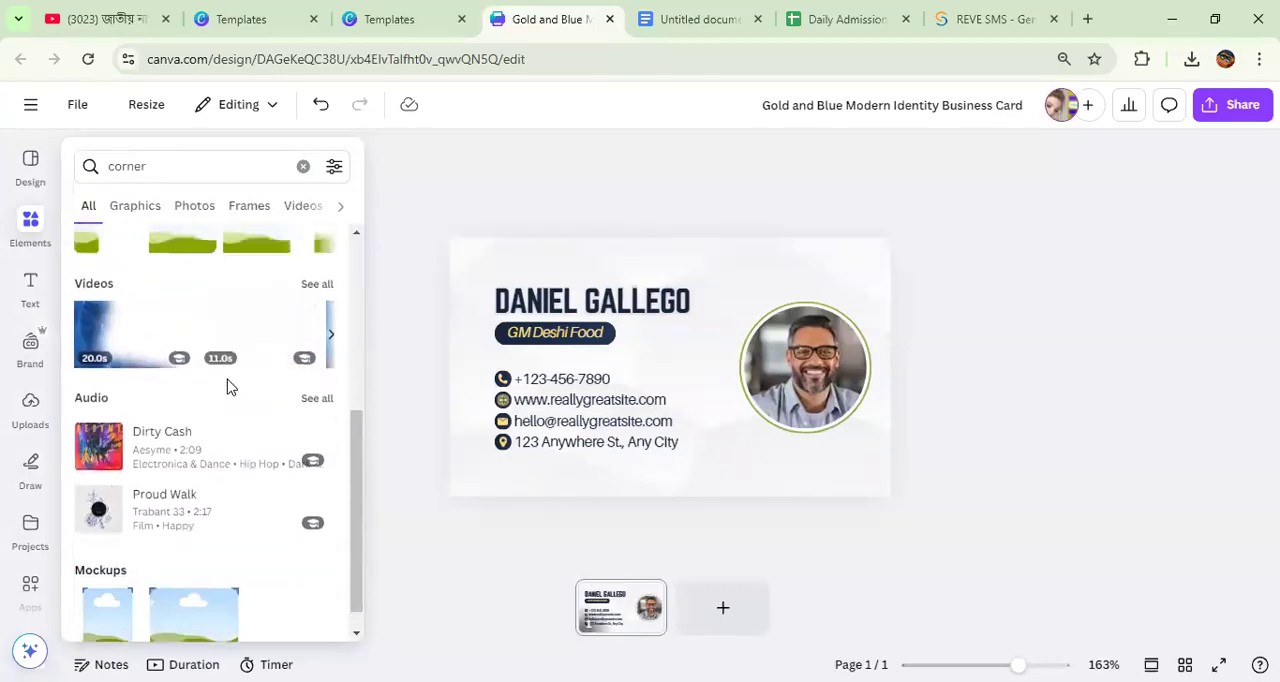
scroll(228, 387, "up", 3)
scroll(228, 386, "up", 1)
left_click(316, 296)
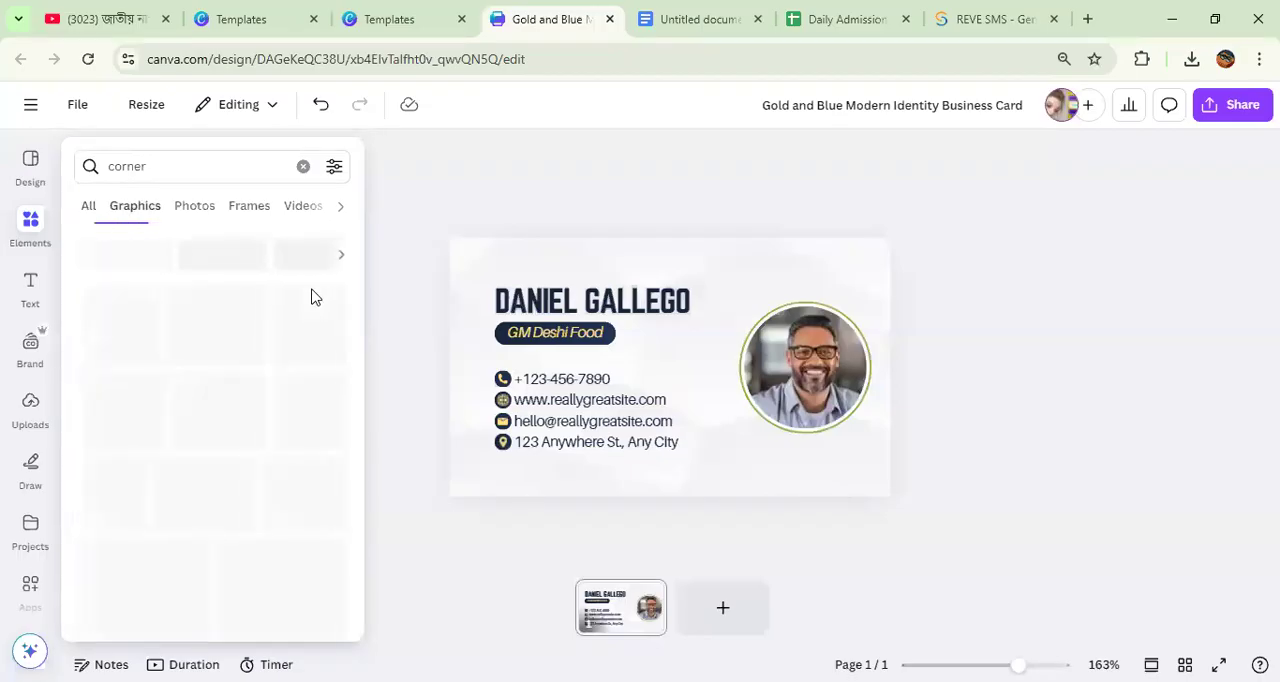
Step: Add the blue wave corner graphic, enlarge it to about 1.9 by 2.3, and place it in the card's lower-left corner
scroll(258, 388, "down", 5)
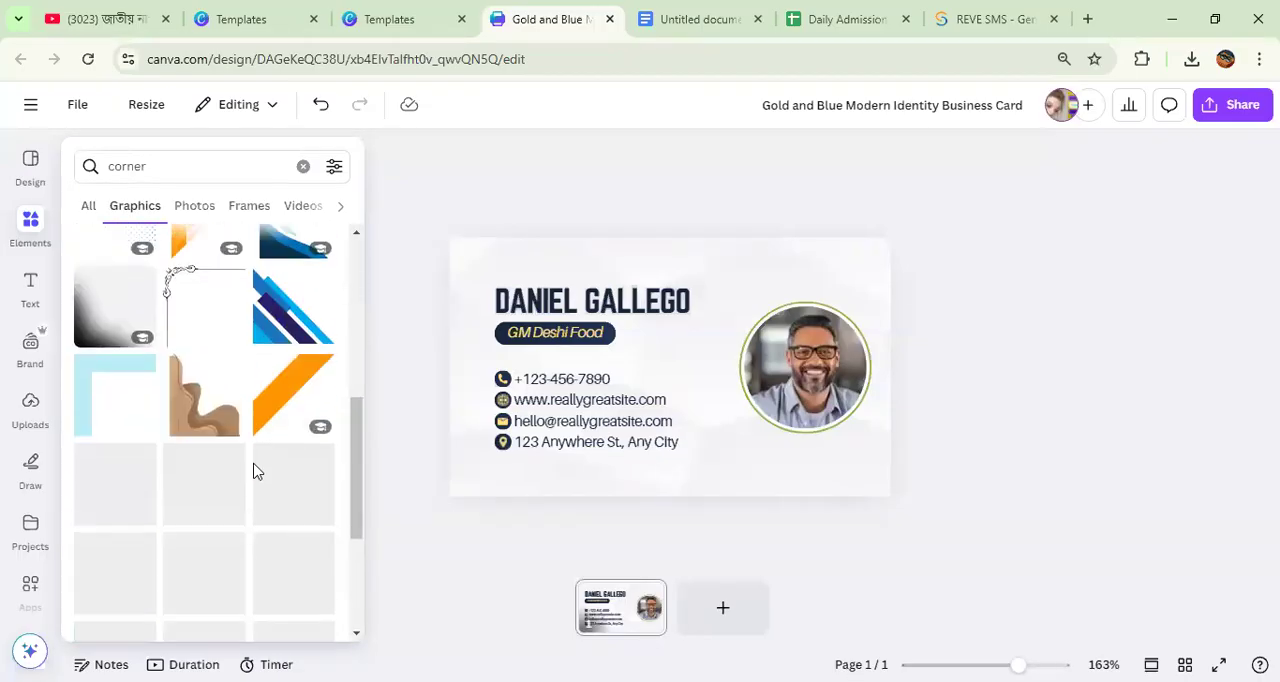
left_click(290, 410)
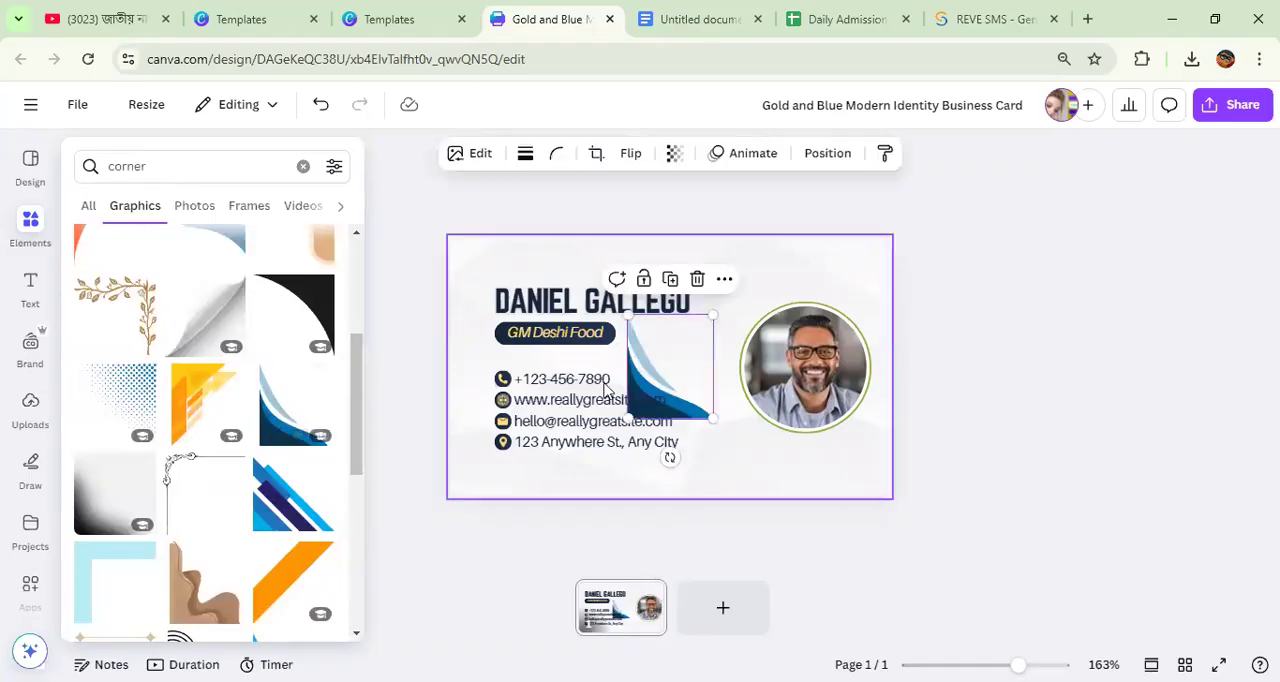
left_click_drag(624, 306, 613, 293)
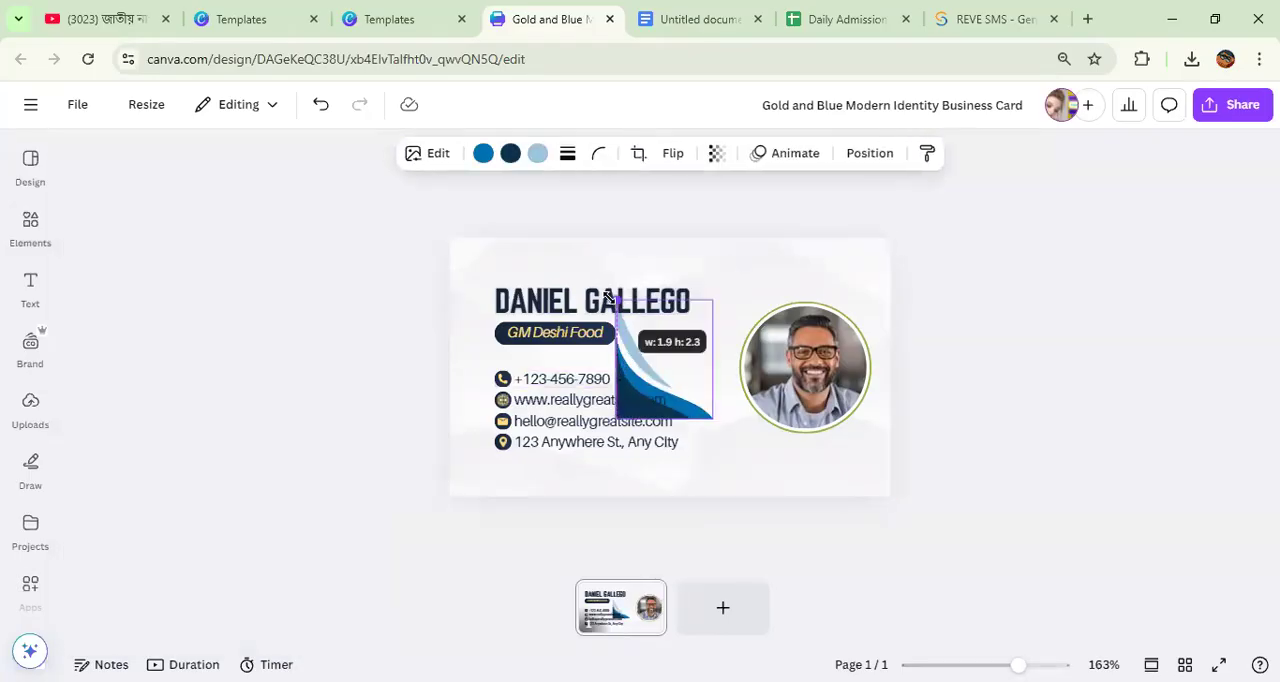
left_click_drag(624, 370, 663, 357)
Step: Duplicate the blue corner graphic, flip the copy horizontally, and place it in the card's lower-right corner
left_click(498, 343)
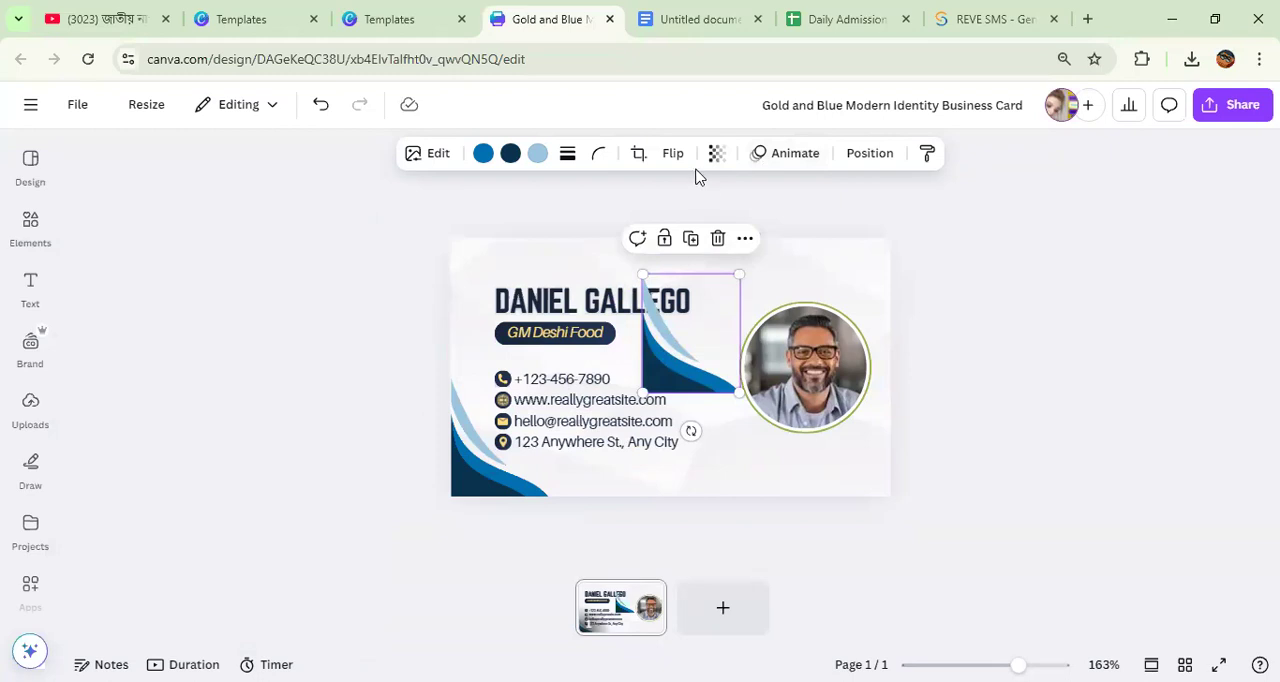
left_click(670, 155)
left_click(686, 206)
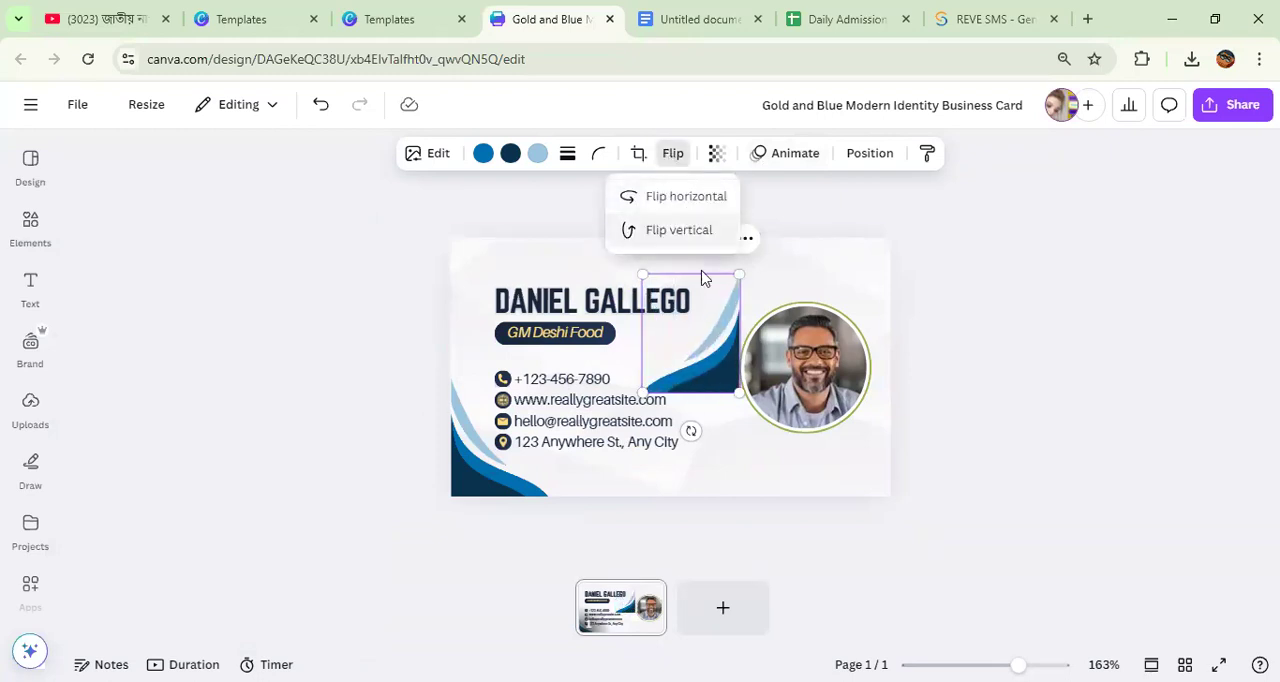
left_click_drag(722, 367, 738, 240)
Step: Place a vertically flipped copy of the corner graphic in the card's upper-right corner and delete the surplus copy over the contact text
left_click(844, 347)
left_click(672, 155)
left_click(693, 229)
left_click_drag(780, 262, 550, 280)
left_click(843, 204)
left_click(535, 239)
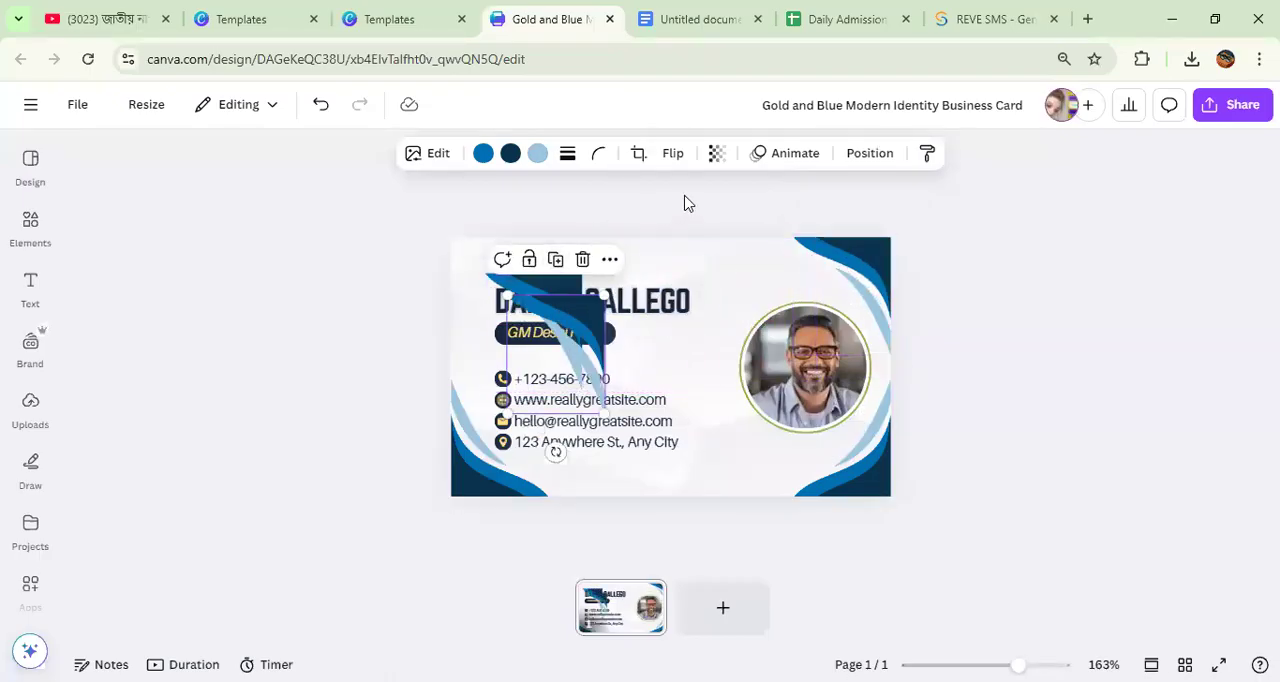
left_click(583, 262)
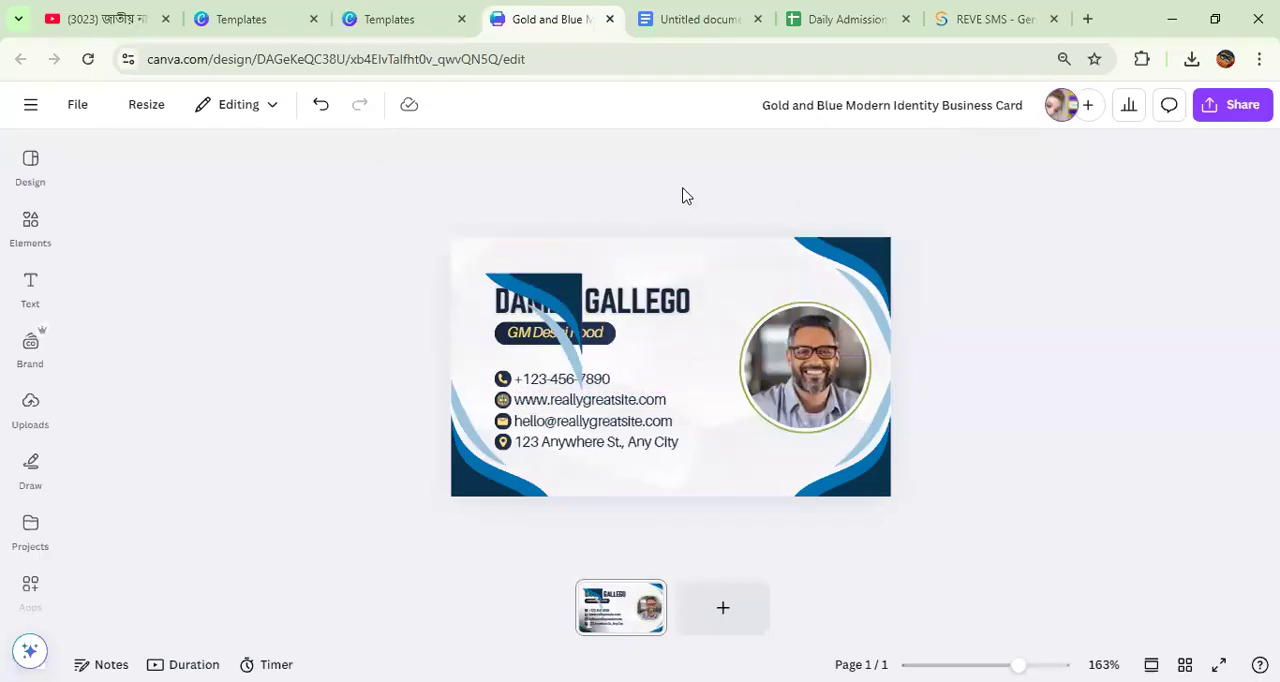
Step: Flip the remaining corner graphic copy horizontally and fit it into the card's upper-left corner
left_click(555, 300)
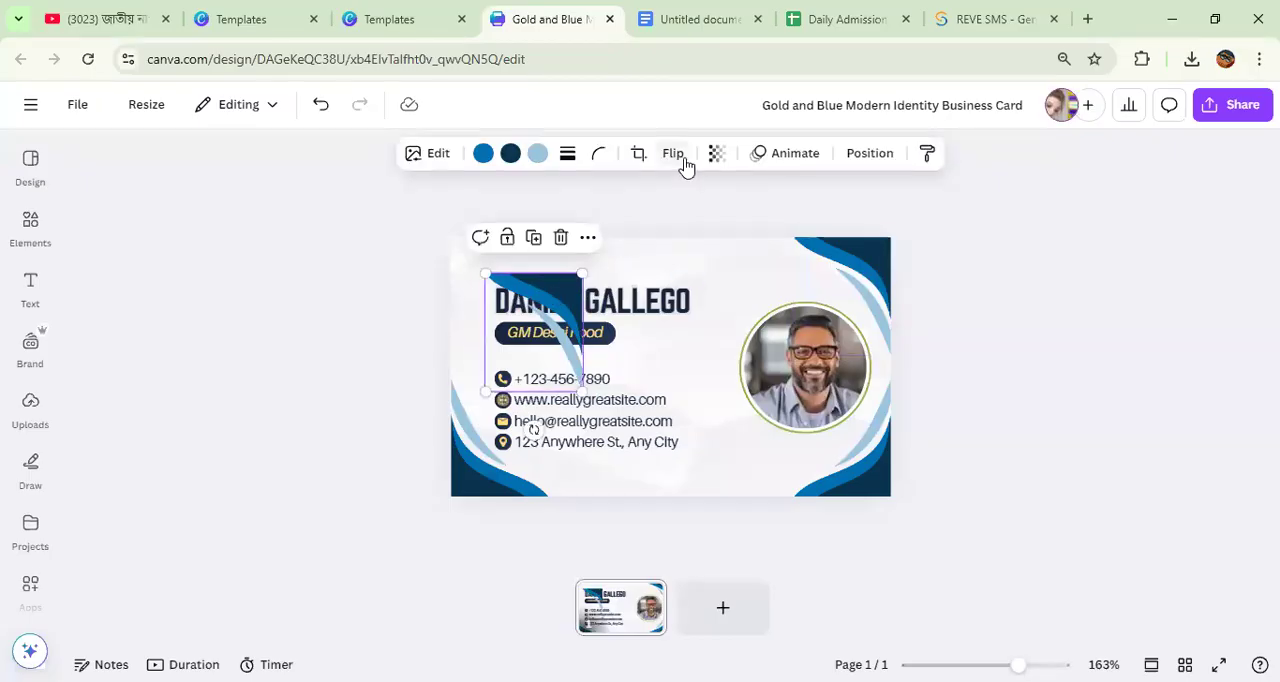
left_click(672, 155)
left_click(677, 232)
left_click(678, 198)
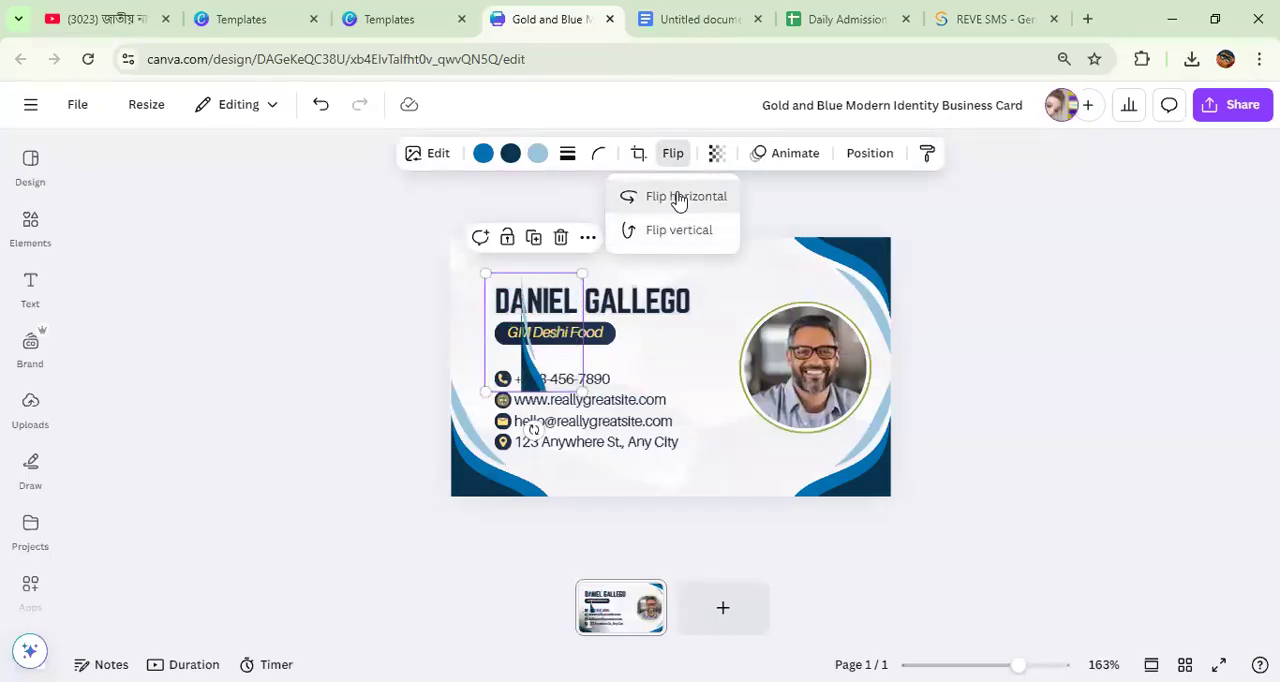
left_click(652, 229)
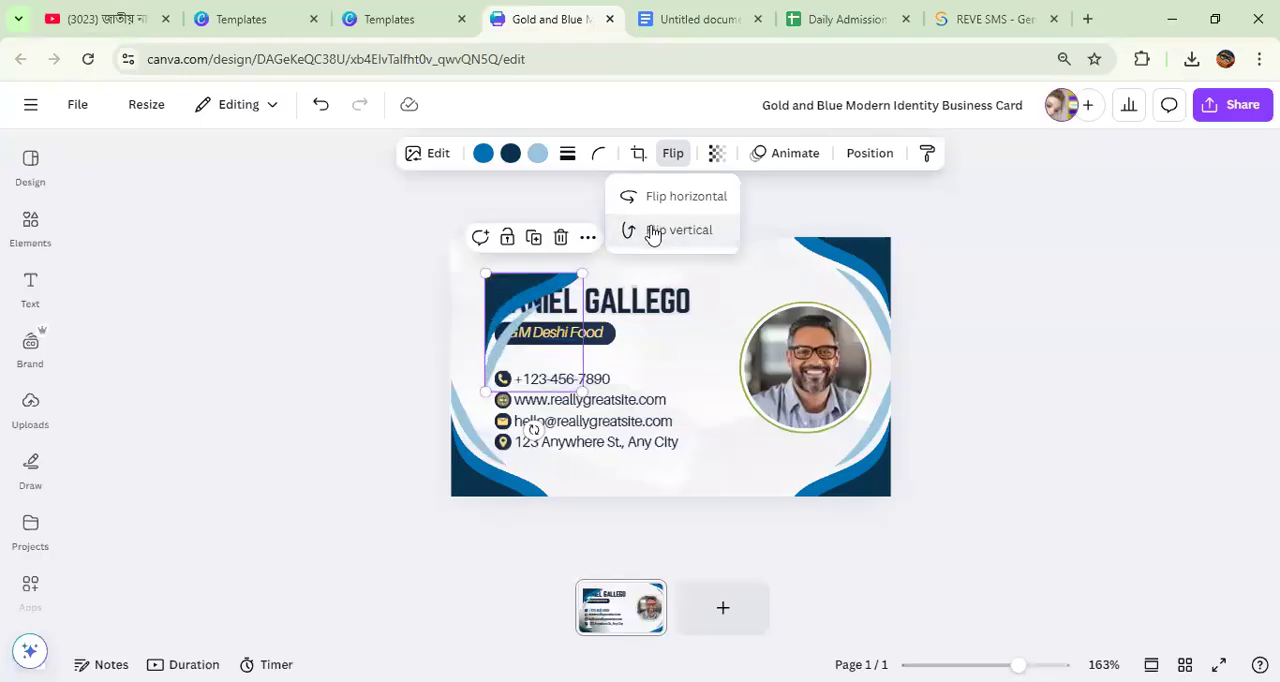
left_click_drag(521, 304, 476, 266)
left_click(362, 326)
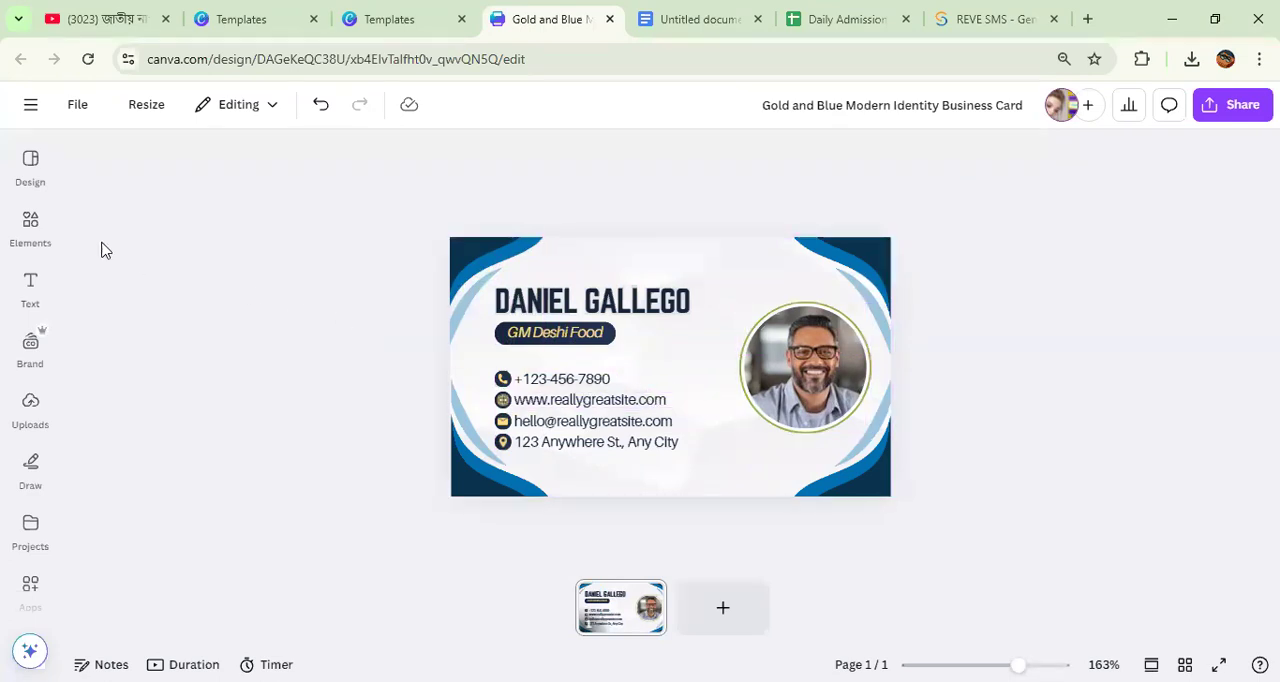
Step: Try a recommended blue wave banner graphic, flipping it horizontally and moving it up over the name
left_click(30, 222)
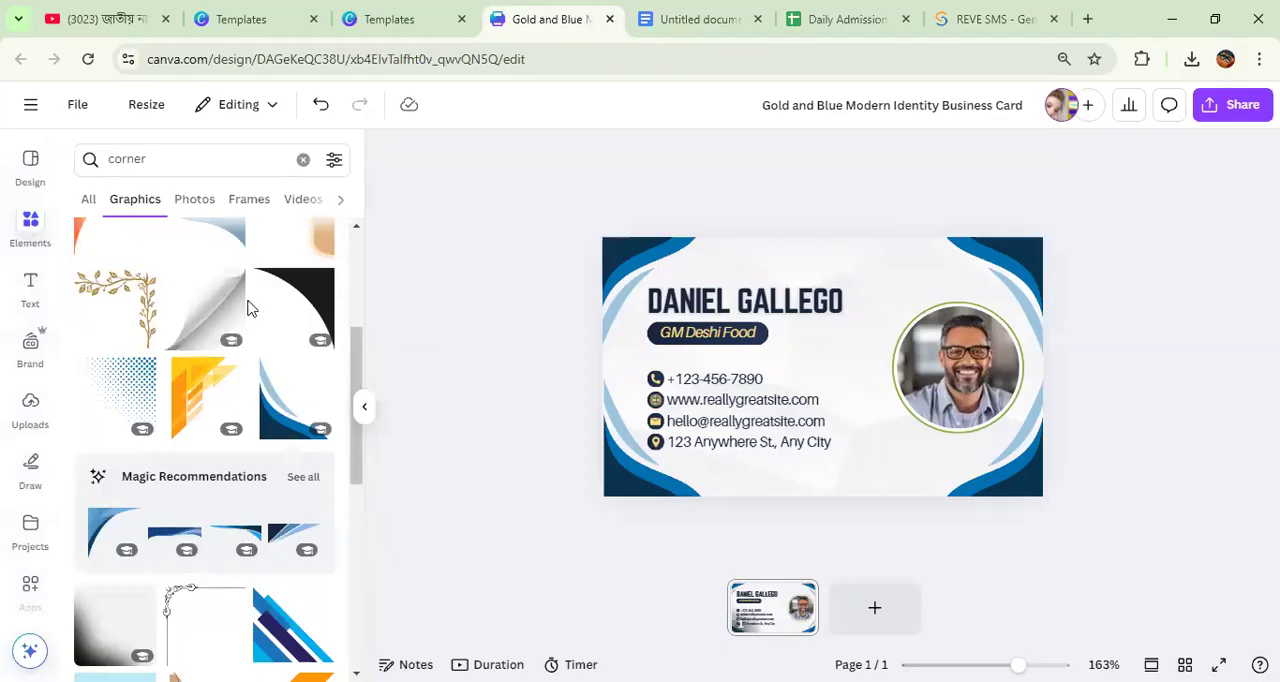
scroll(240, 350, "down", 5)
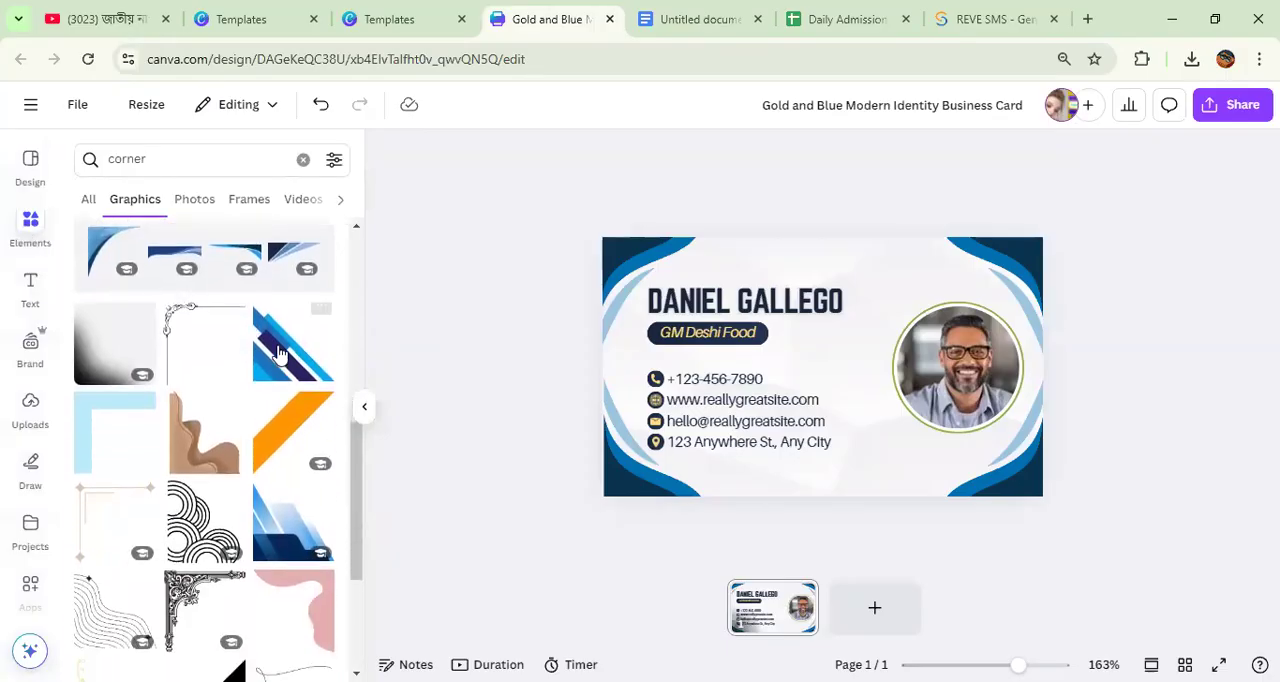
left_click(282, 259)
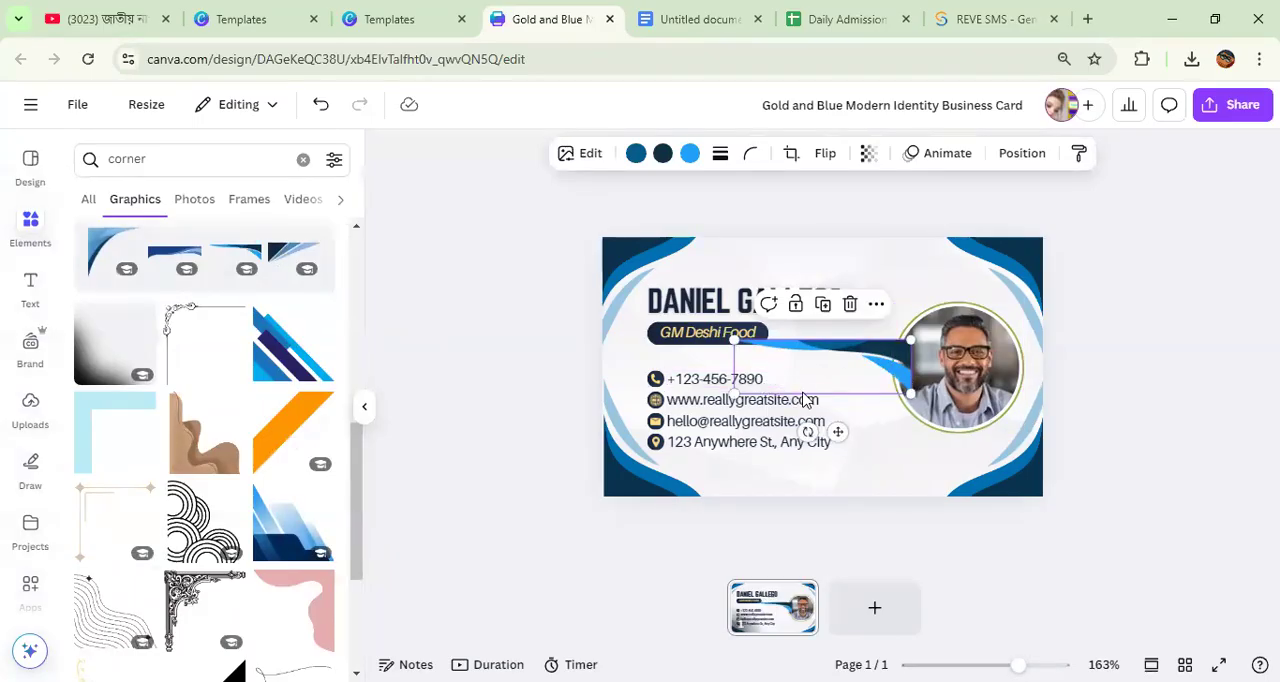
left_click(822, 155)
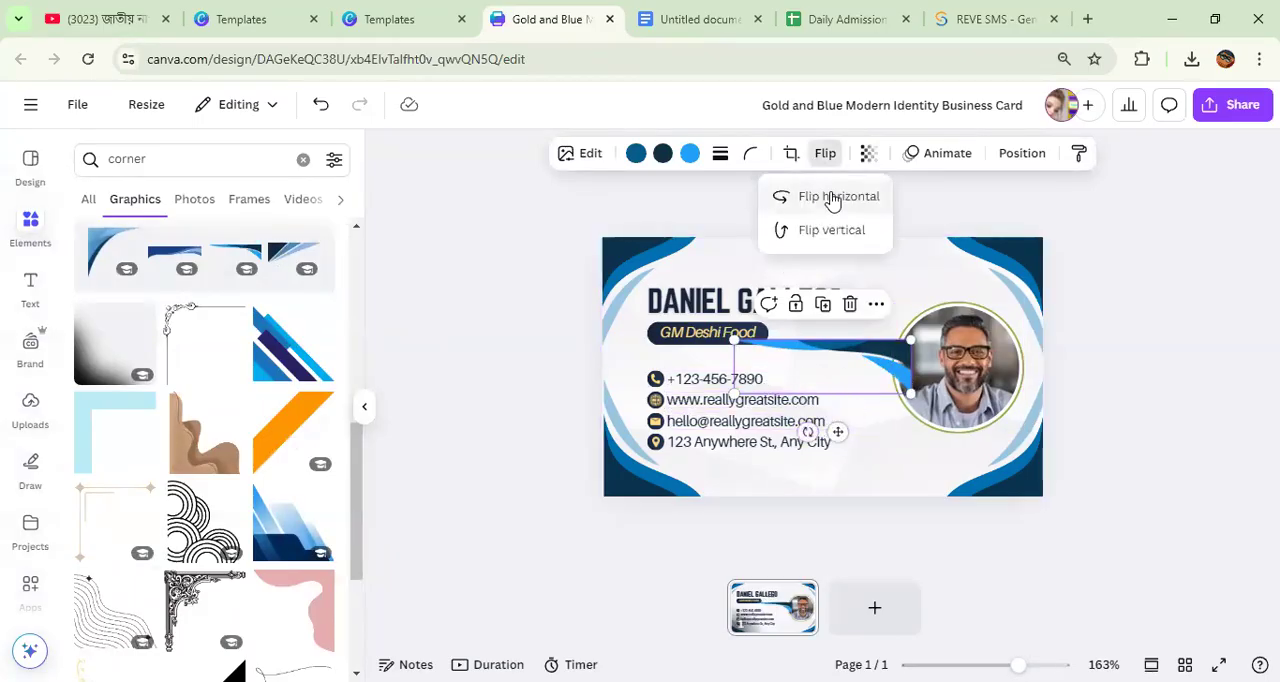
left_click(830, 197)
left_click_drag(773, 358, 722, 313)
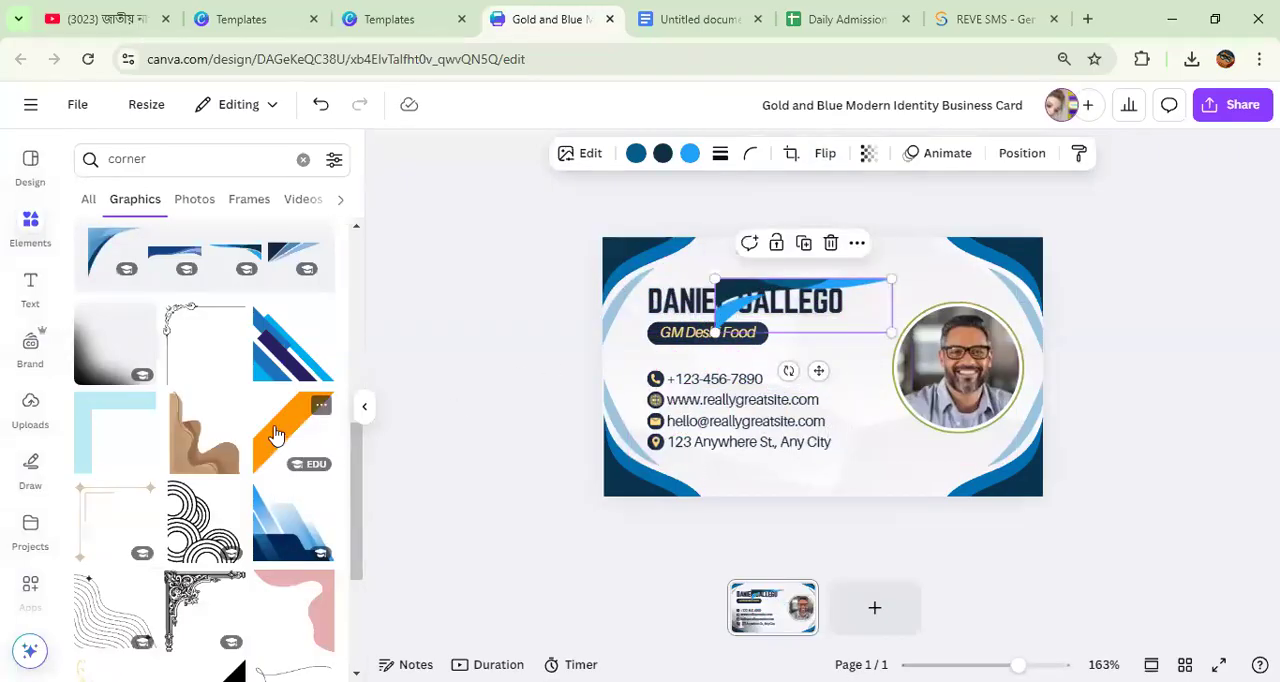
Step: Add the orange diagonal band graphic to the card and delete the blue wave banner
left_click(280, 435)
left_click(733, 298)
key("Delete")
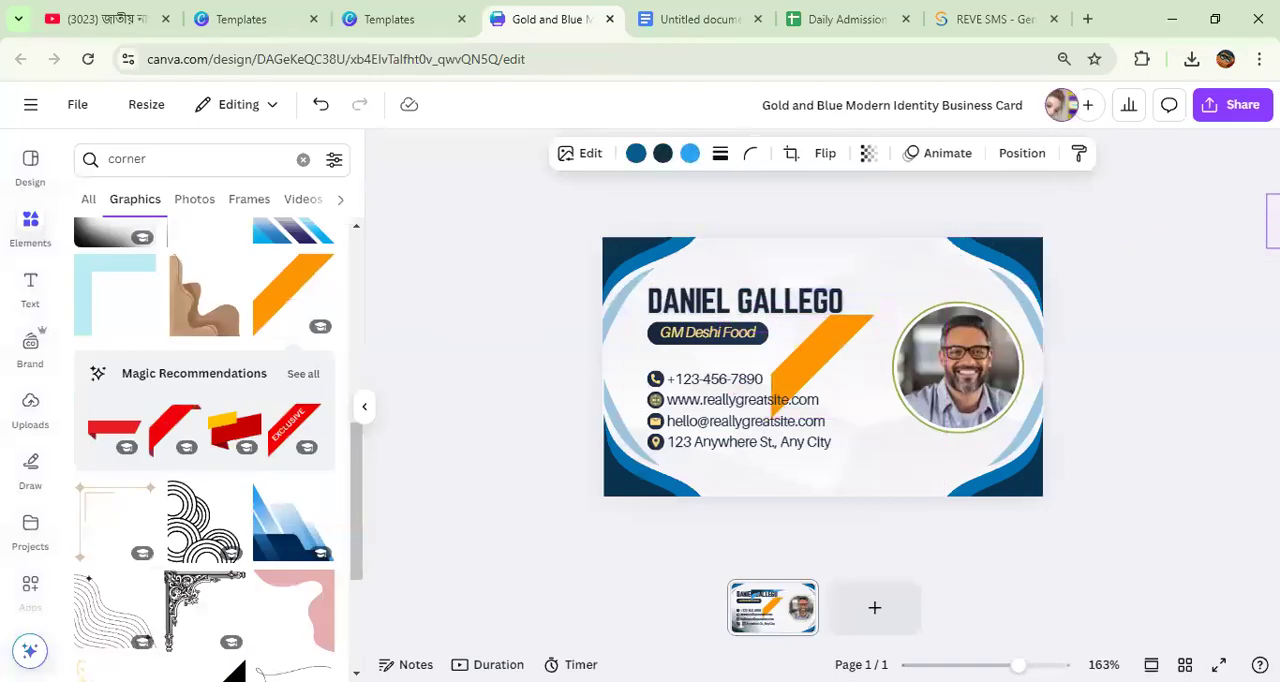
Step: Enlarge and rotate the orange band so it slants beside the portrait down to the card's bottom edge
left_click(812, 366)
left_click_drag(822, 452, 958, 427)
left_click_drag(810, 385, 885, 455)
left_click_drag(888, 385, 828, 244)
left_click_drag(748, 440, 800, 418)
left_click_drag(881, 388, 878, 440)
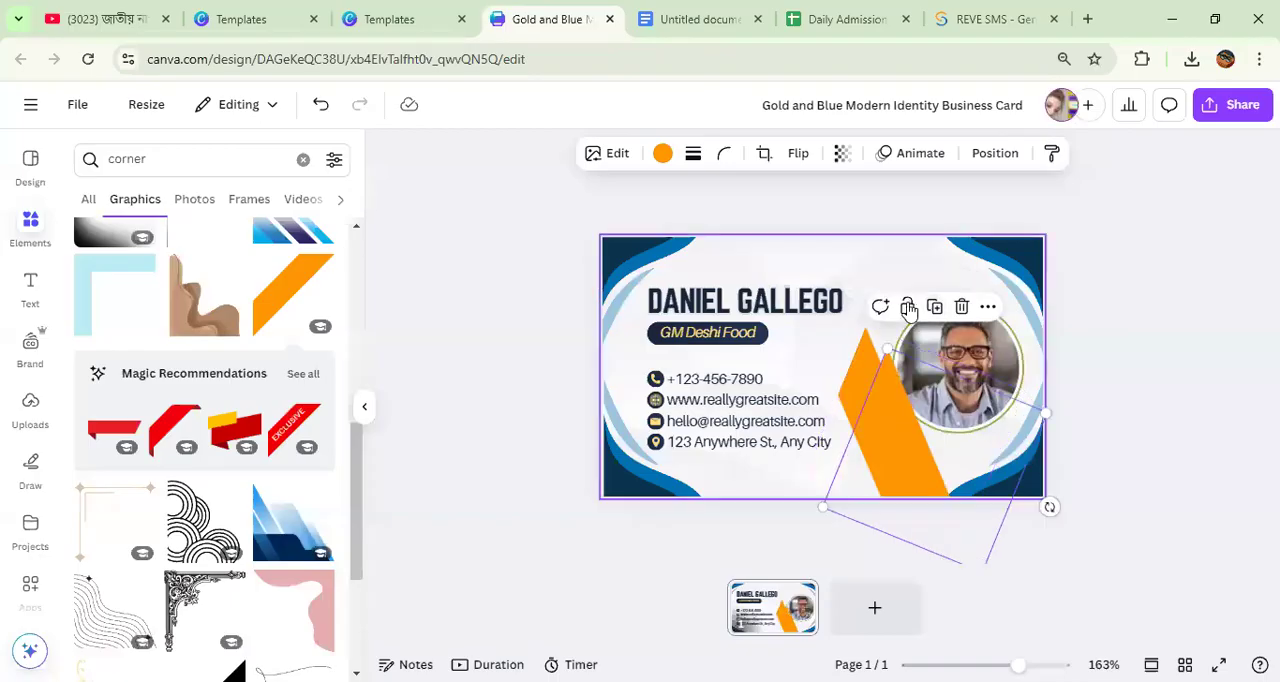
Step: Position a copy of the orange band above the original and flip the copy vertically
left_click_drag(838, 343, 777, 257)
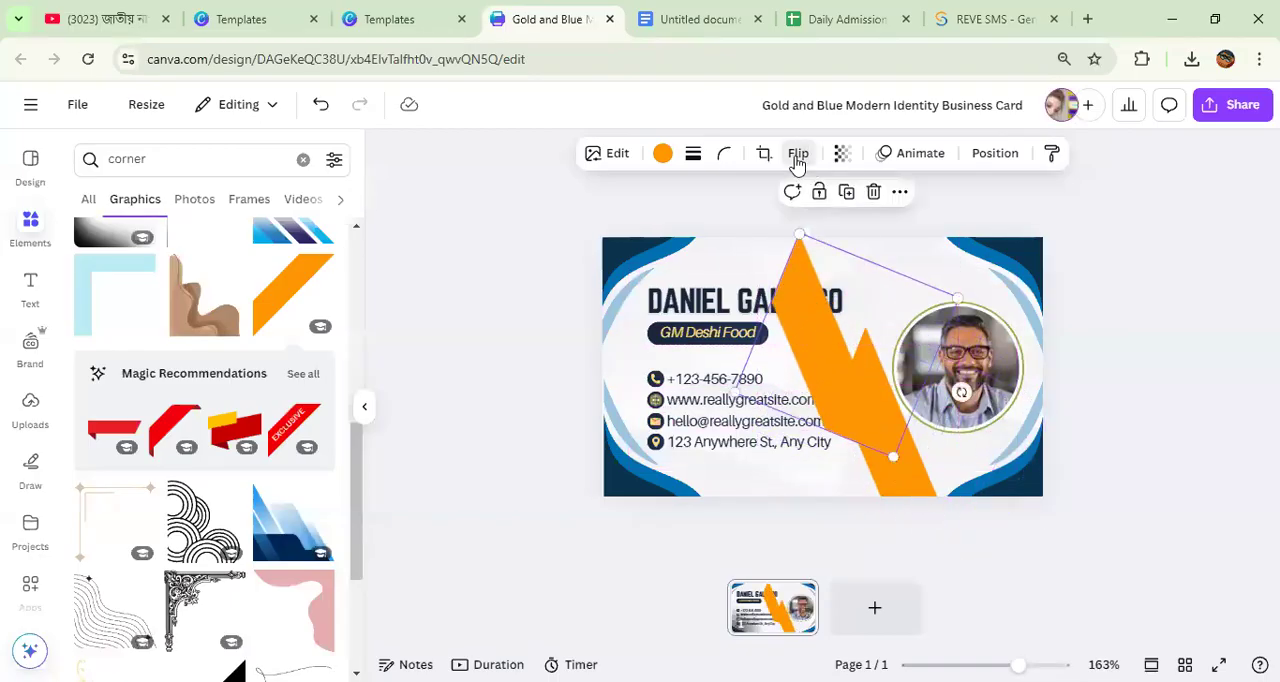
left_click(797, 160)
left_click(813, 197)
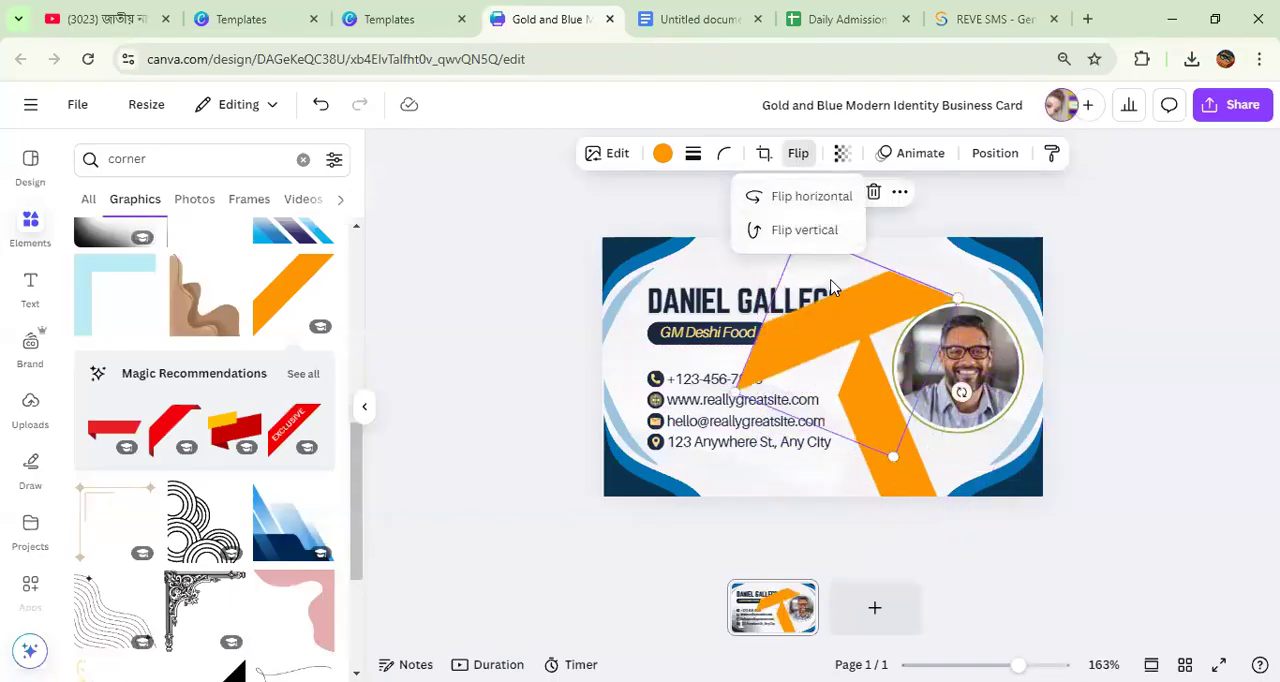
left_click(810, 231)
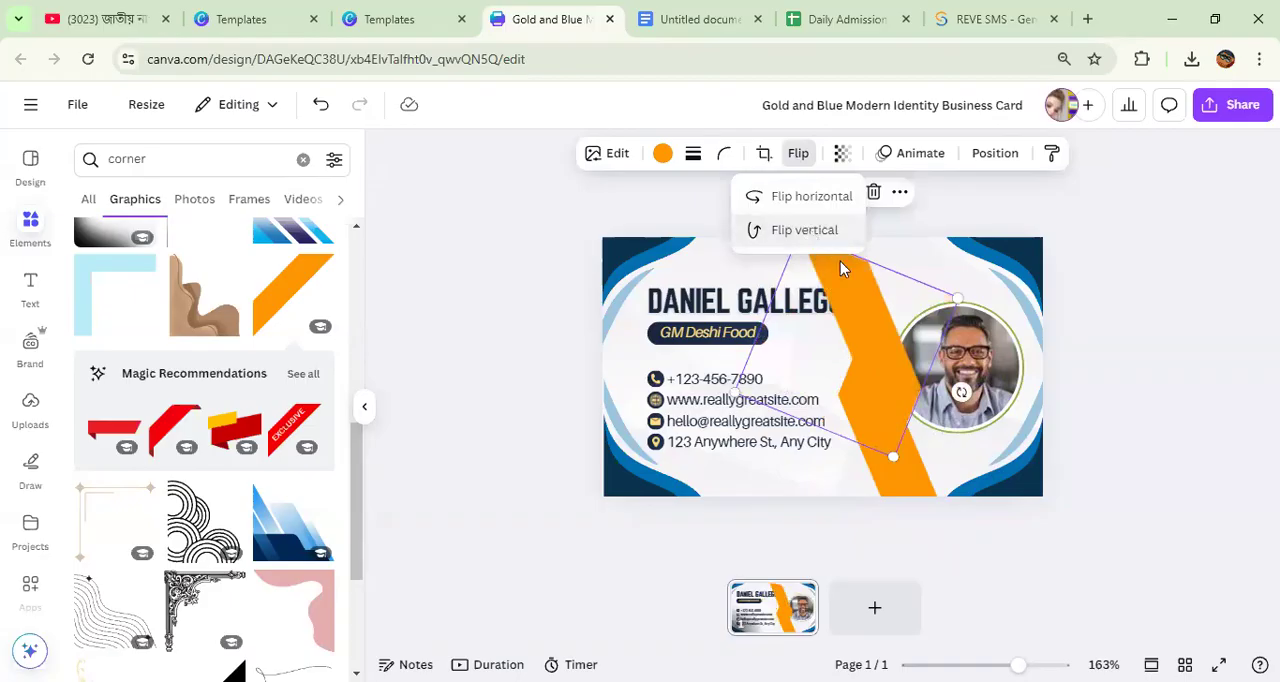
left_click(822, 199)
Step: Rotate, shrink and position the copied band up to the card's top edge, forming a chevron with the lower band beside the portrait
left_click_drag(906, 356, 969, 239)
left_click_drag(1014, 313, 906, 294)
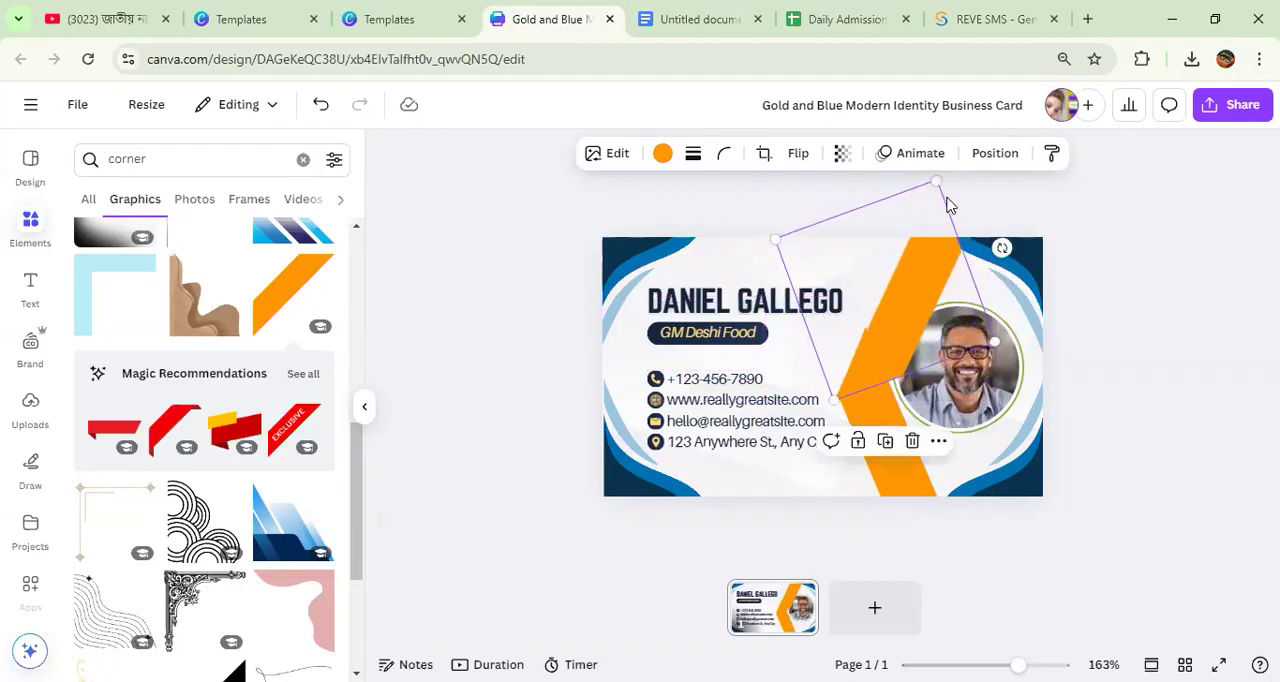
left_click_drag(933, 178, 918, 217)
left_click_drag(910, 277, 914, 272)
left_click(1121, 375)
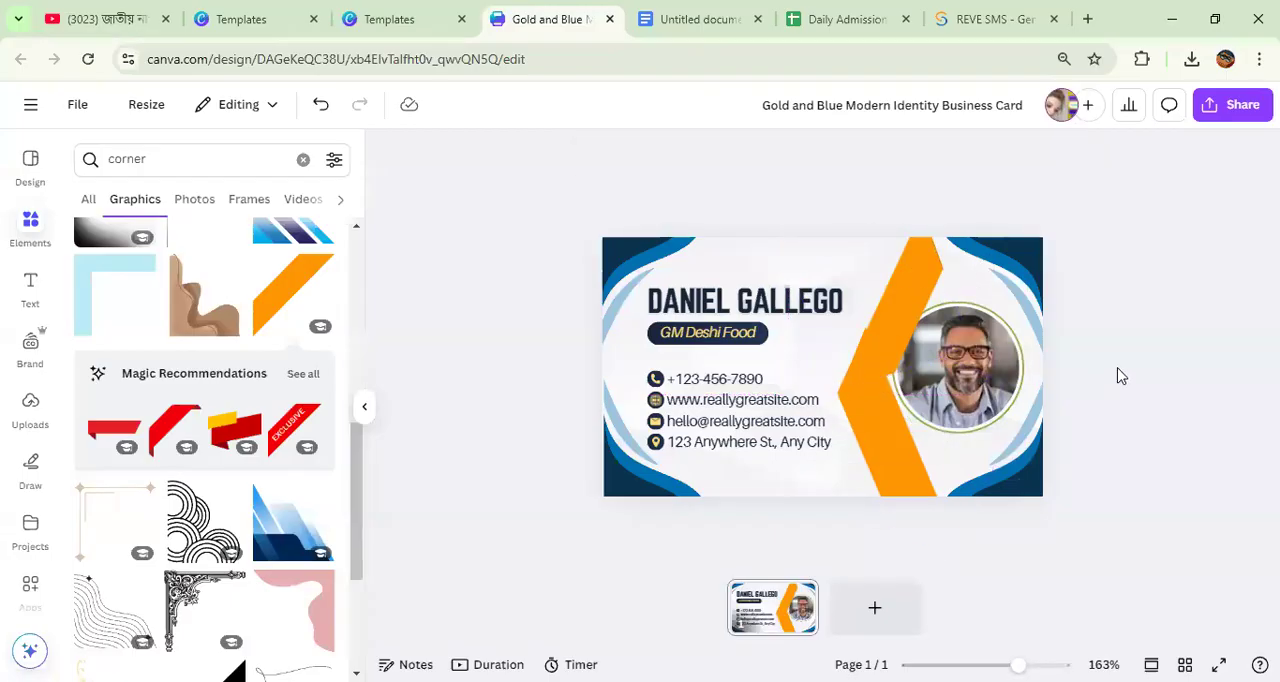
Step: Shrink the lower orange band slightly, then enlarge the upper band and shift it toward the name
left_click(885, 447)
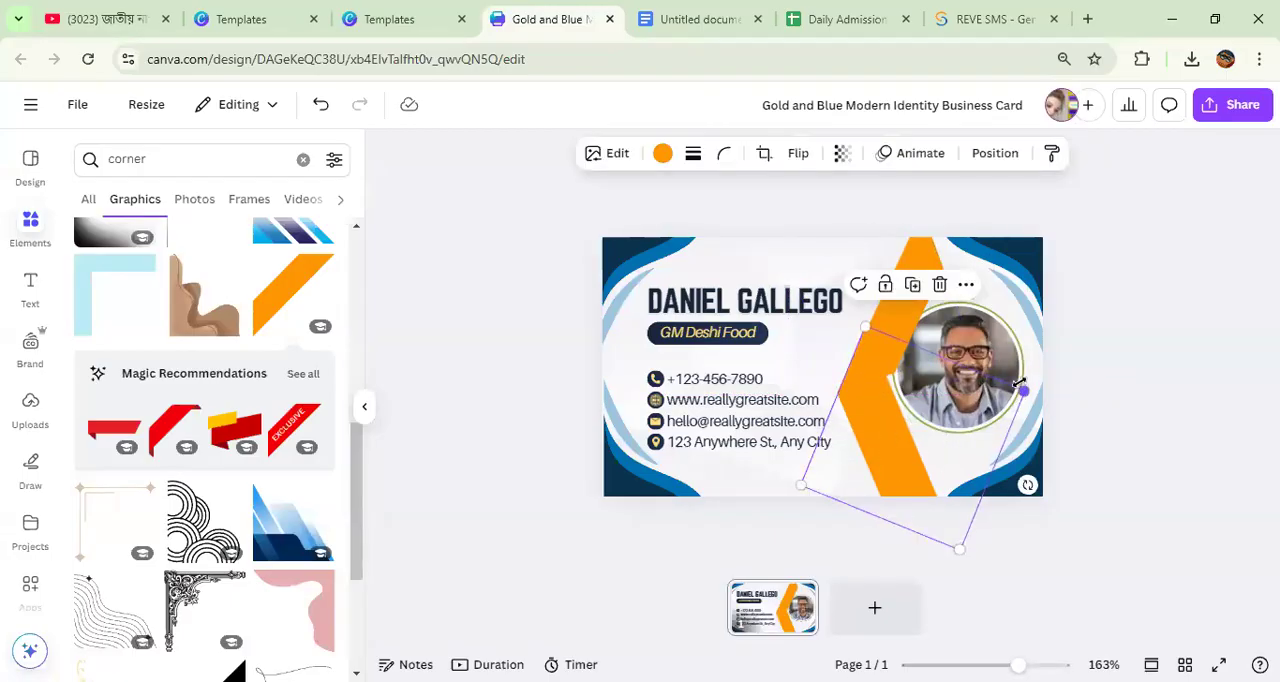
left_click_drag(1022, 390, 995, 401)
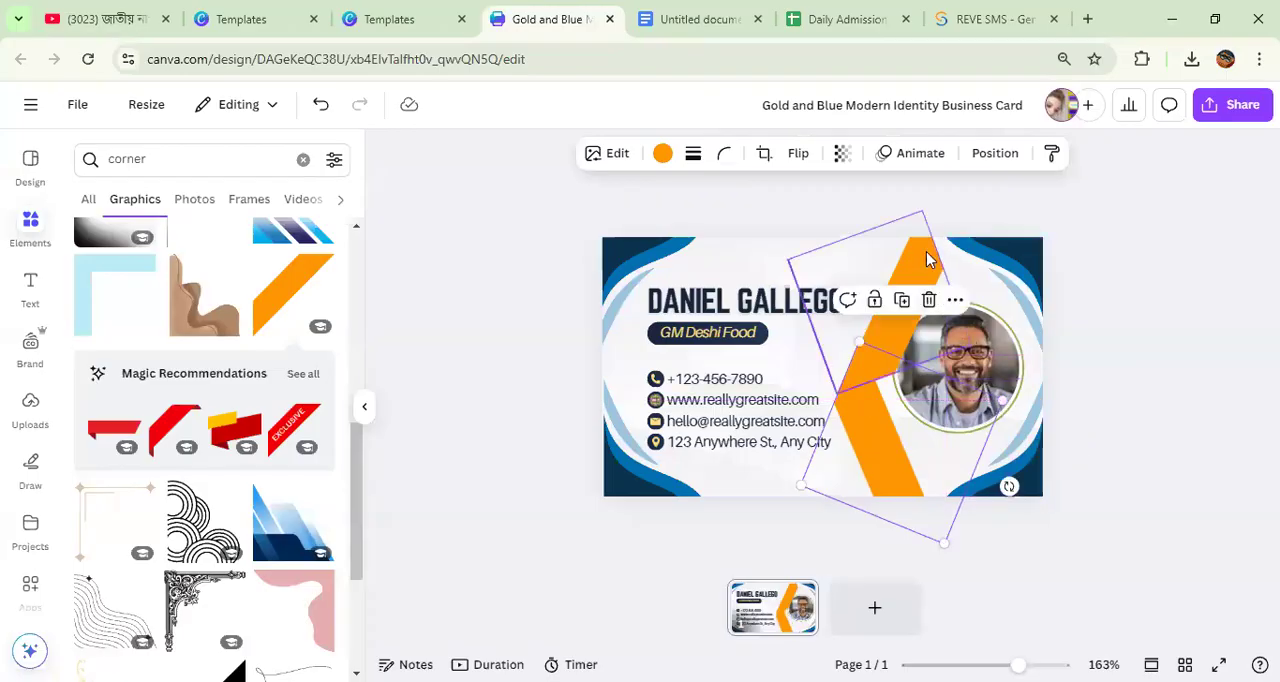
left_click(928, 254)
left_click_drag(927, 203, 943, 171)
mouse_move(933, 266)
left_mouse_down()
mouse_move(910, 286)
mouse_move(912, 255)
left_mouse_up()
Step: Flip the lower orange band horizontally and rotate it to slope steeply from the upper band down to the card's bottom edge
left_click(896, 458)
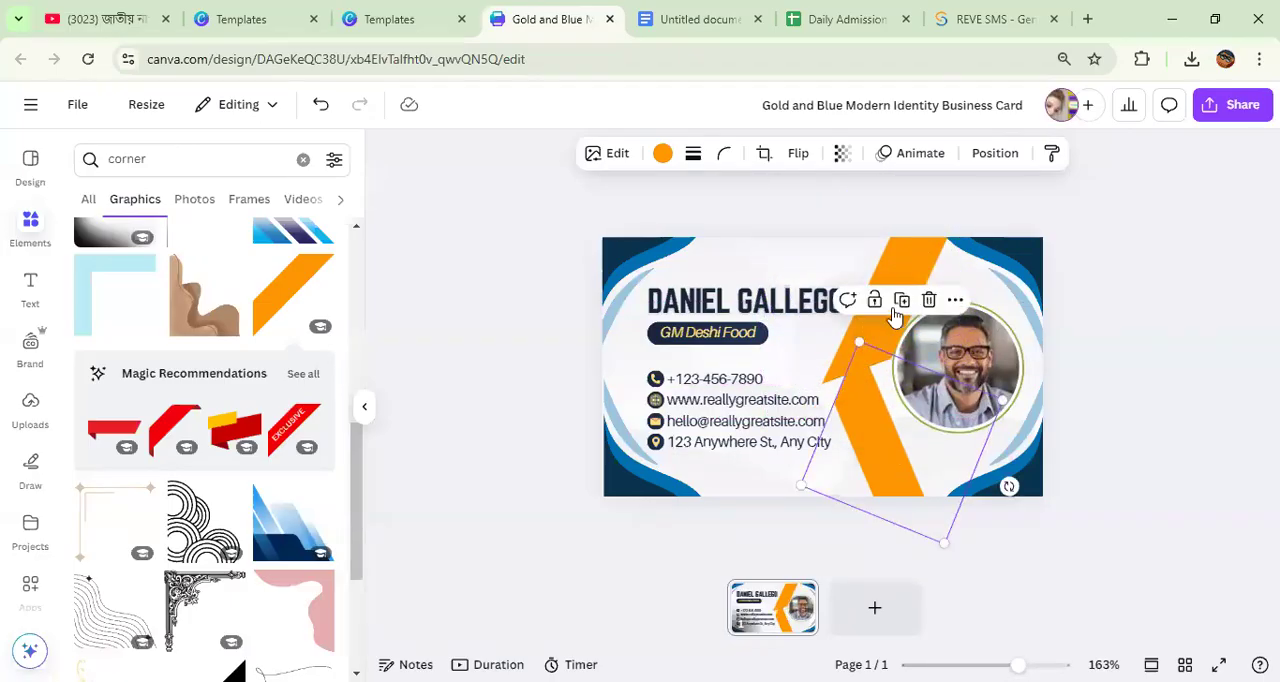
left_click(801, 155)
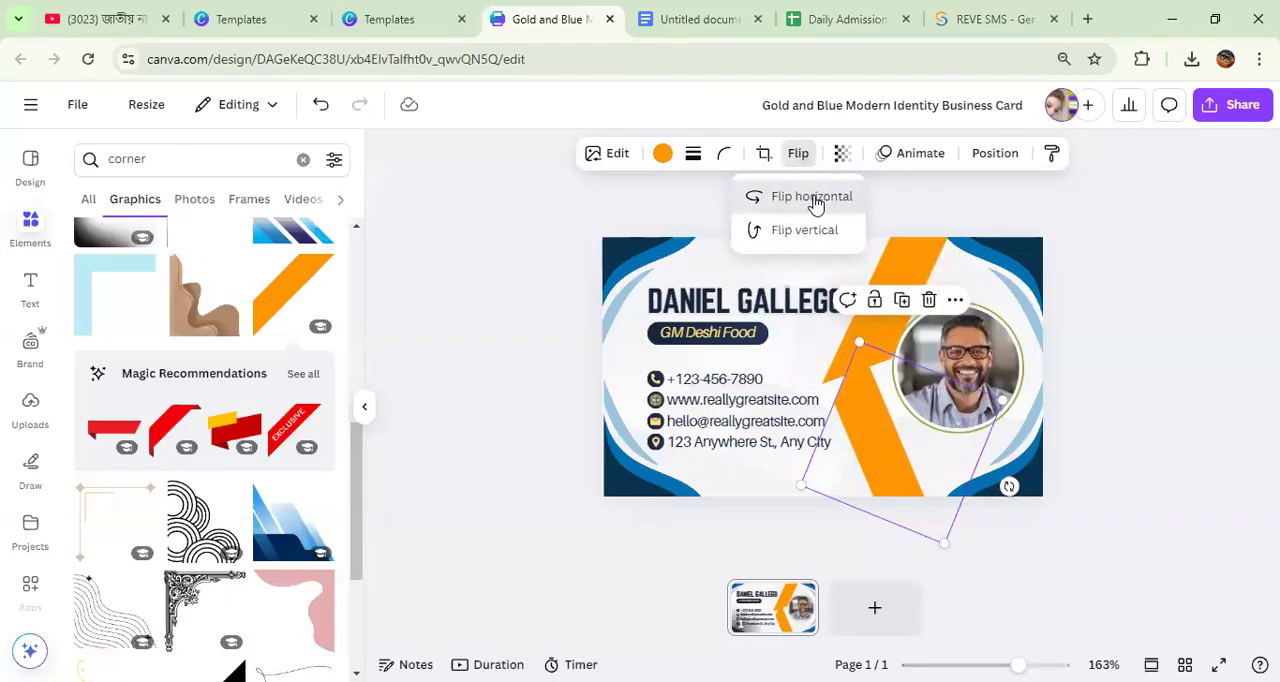
left_click(812, 199)
left_click_drag(1008, 486, 1010, 410)
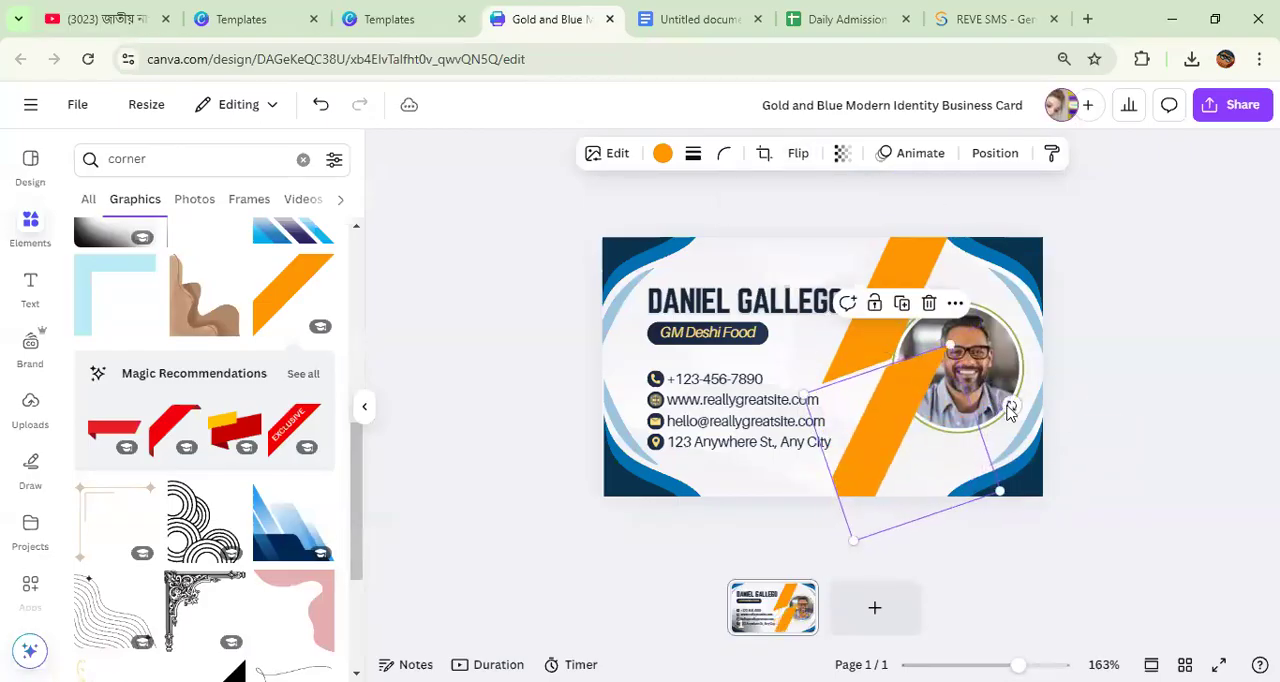
mouse_move(1006, 487)
left_mouse_down()
mouse_move(1040, 420)
mouse_move(1006, 487)
left_mouse_up()
left_click(882, 455)
left_click_drag(1015, 405, 1114, 155)
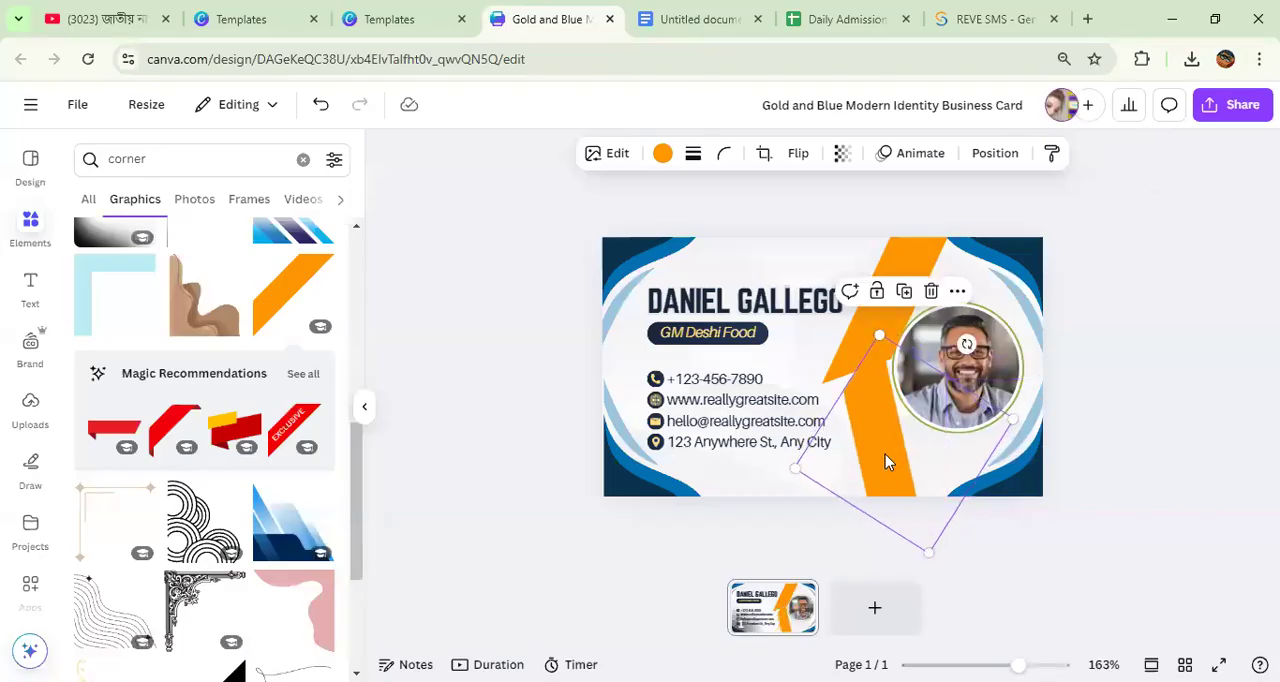
Step: Rotate the lower orange band to a gentler slope and move it up to meet the upper band's lower tip
left_click_drag(795, 470, 800, 508)
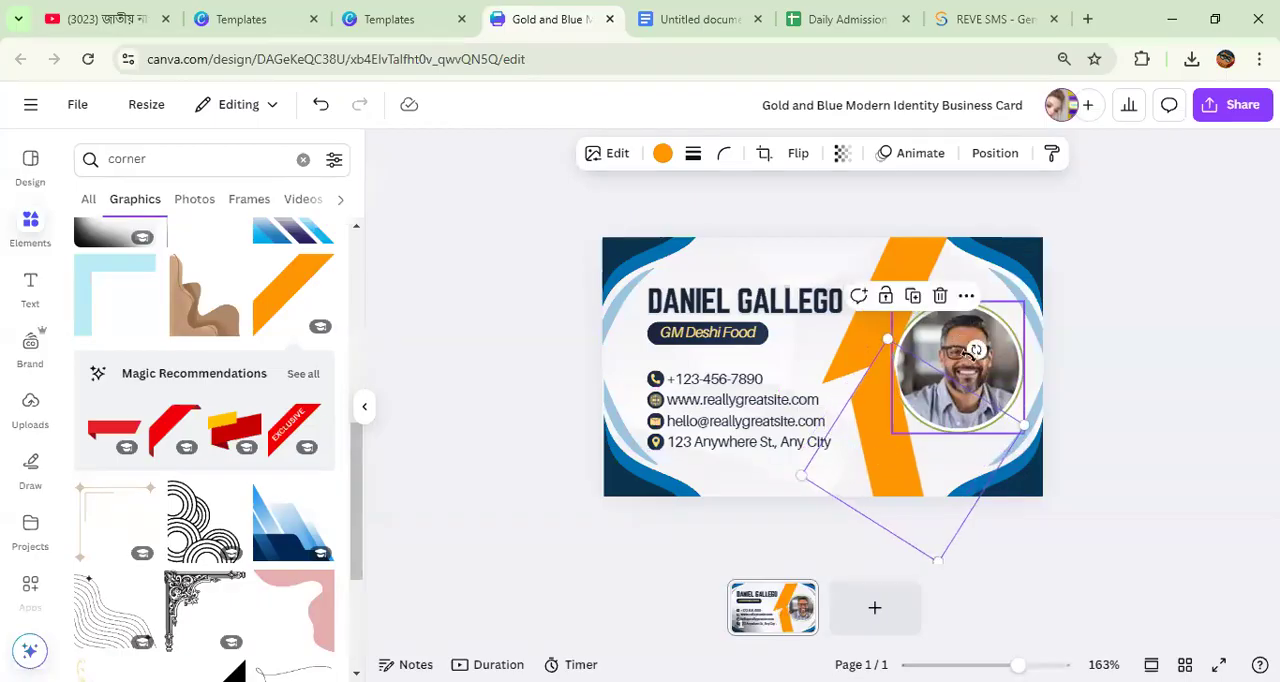
mouse_move(975, 351)
left_mouse_down()
mouse_move(953, 316)
mouse_move(965, 330)
left_mouse_up()
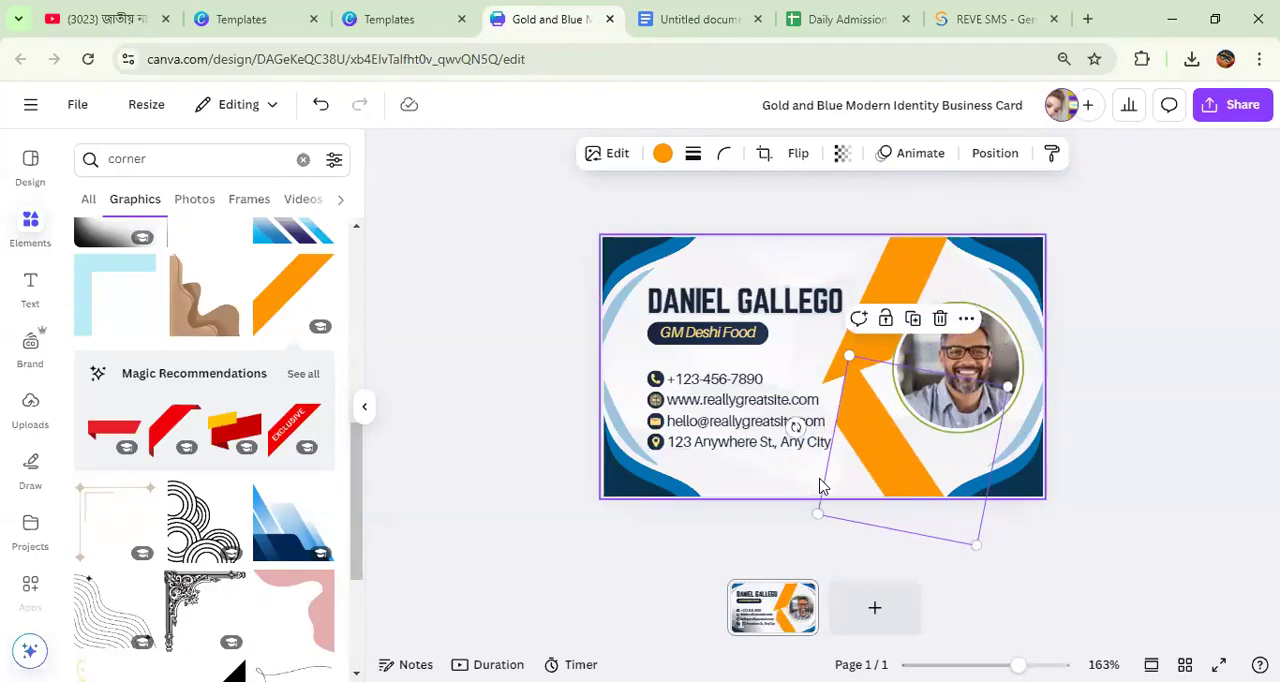
left_click_drag(885, 427, 874, 405)
Step: Rotate the upper orange band slightly, shift it toward the name to join the lower band, and shrink it a little
left_click(907, 262)
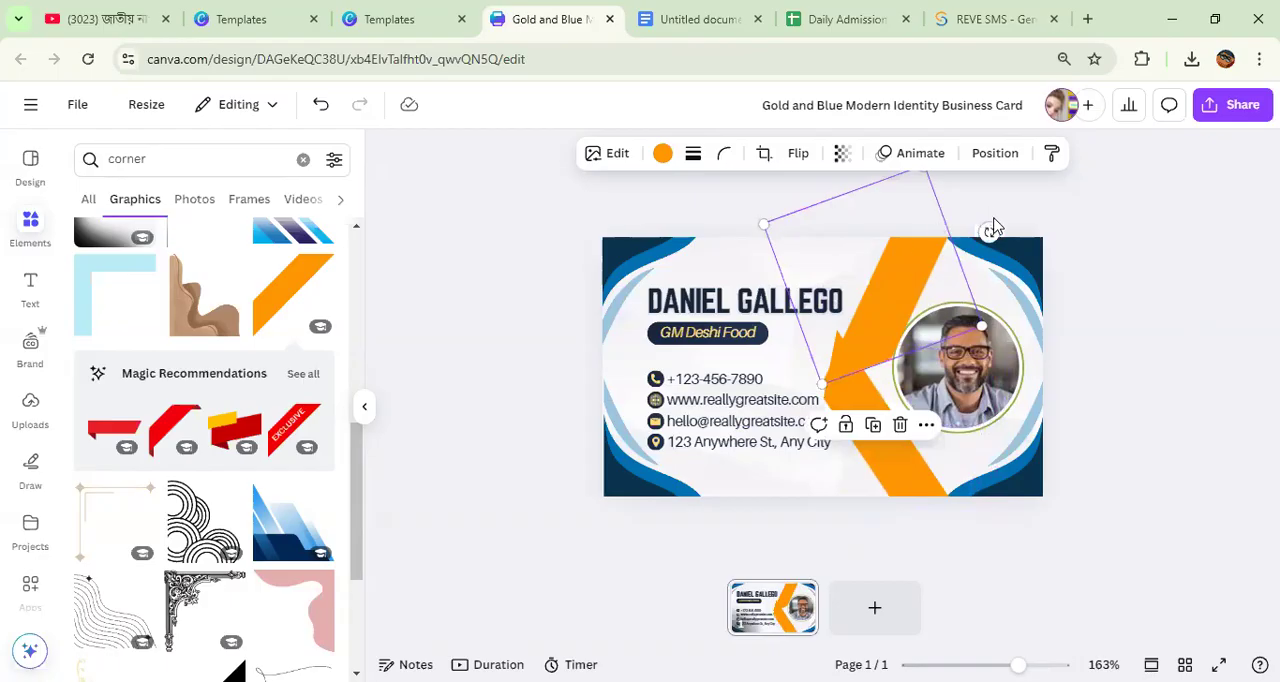
mouse_move(988, 229)
left_mouse_down()
mouse_move(986, 244)
mouse_move(970, 212)
left_mouse_up()
left_click_drag(913, 266, 893, 289)
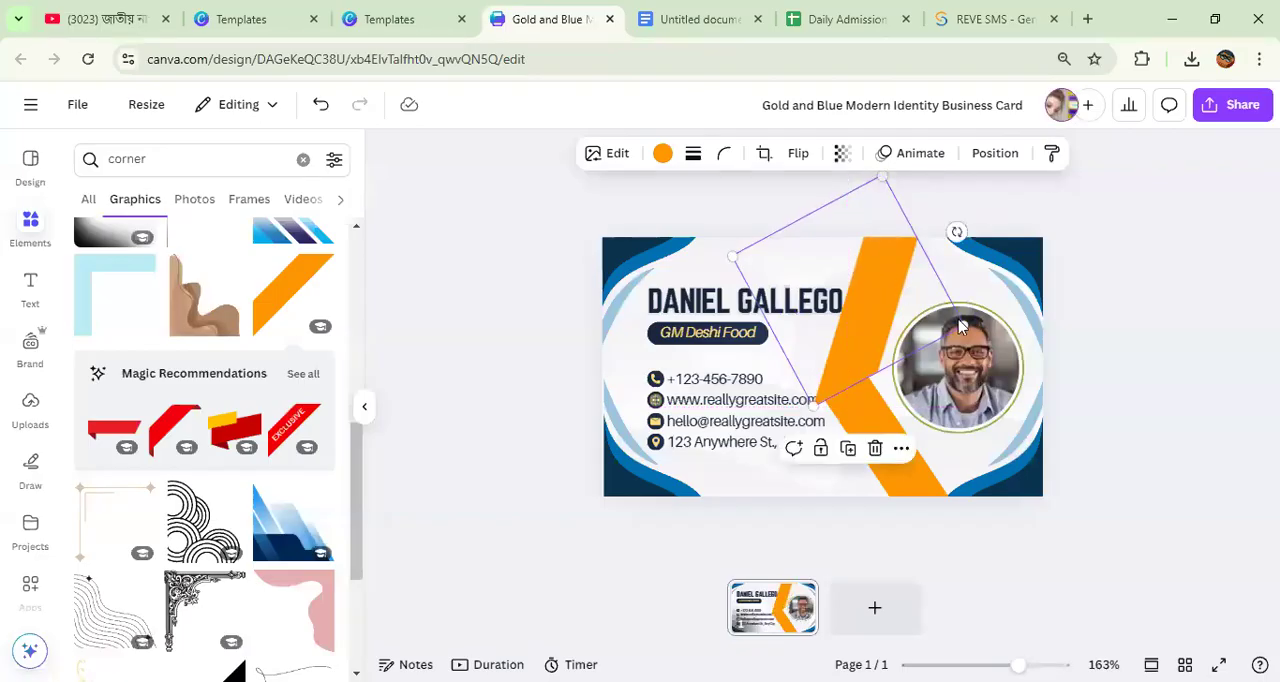
left_click_drag(958, 325, 882, 313)
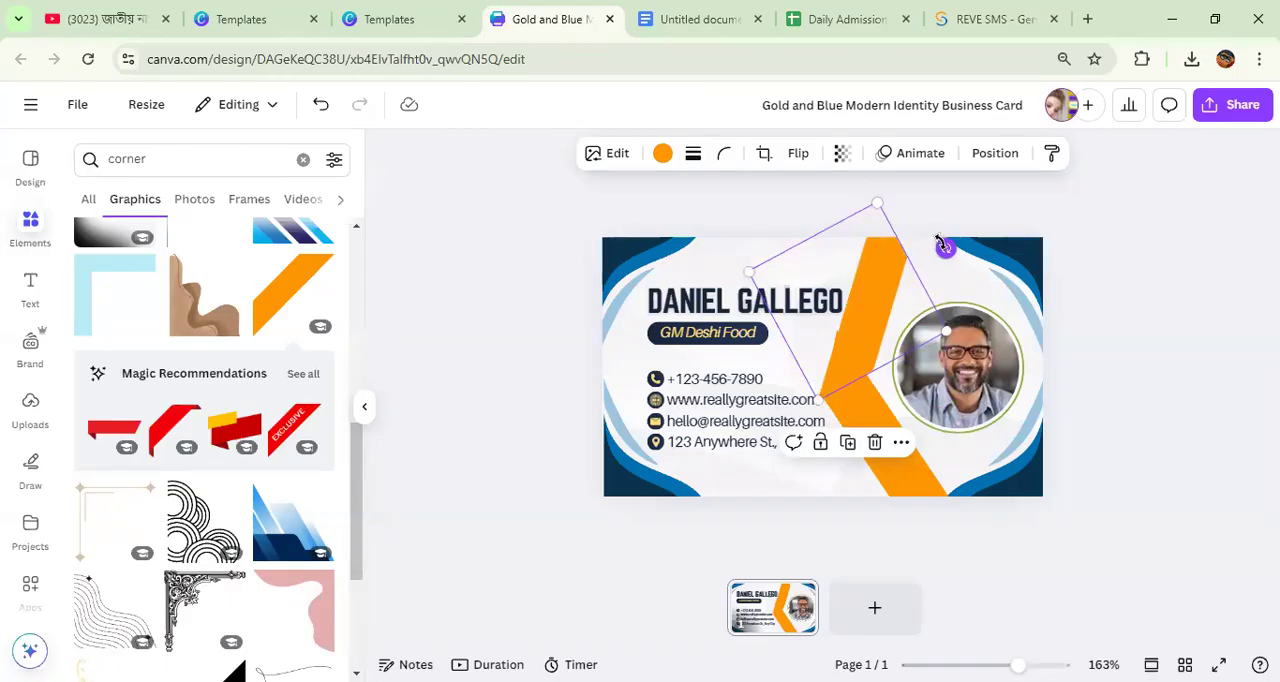
Step: Align the lower orange band under the upper one's tip and rotate it slightly steeper toward the card's bottom edge
left_click_drag(920, 392, 900, 474)
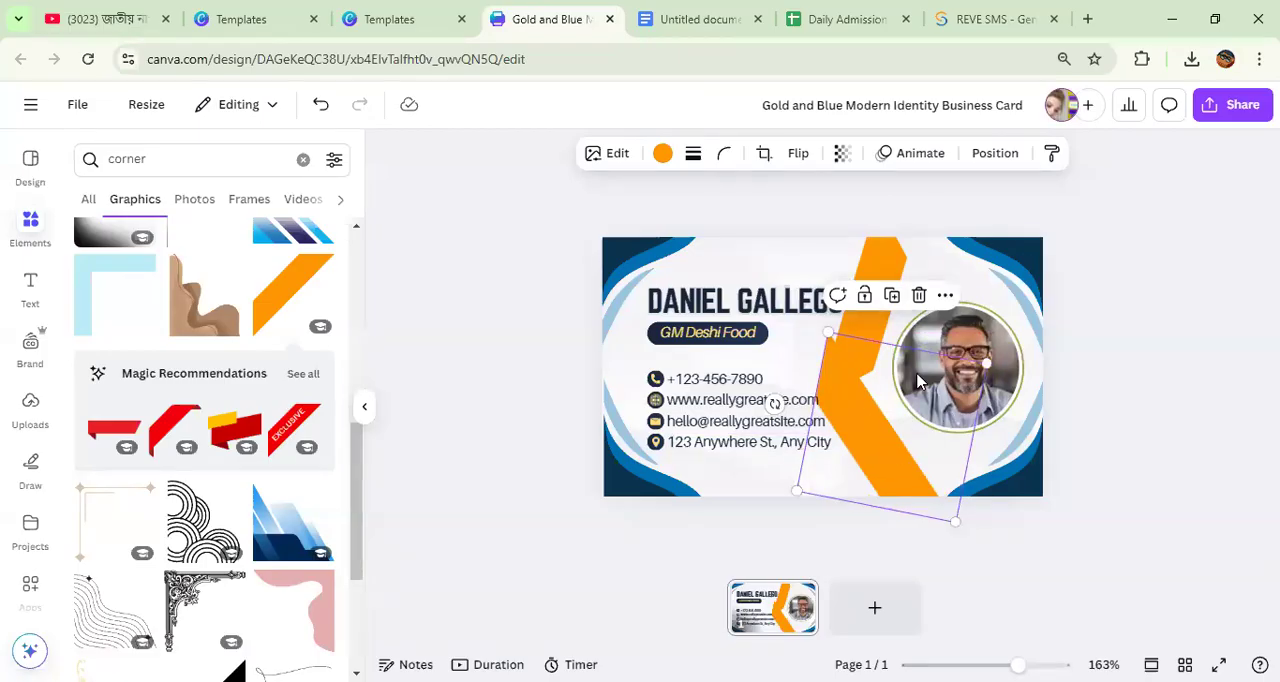
left_click(849, 349)
left_click(905, 467)
left_click_drag(774, 403, 768, 389)
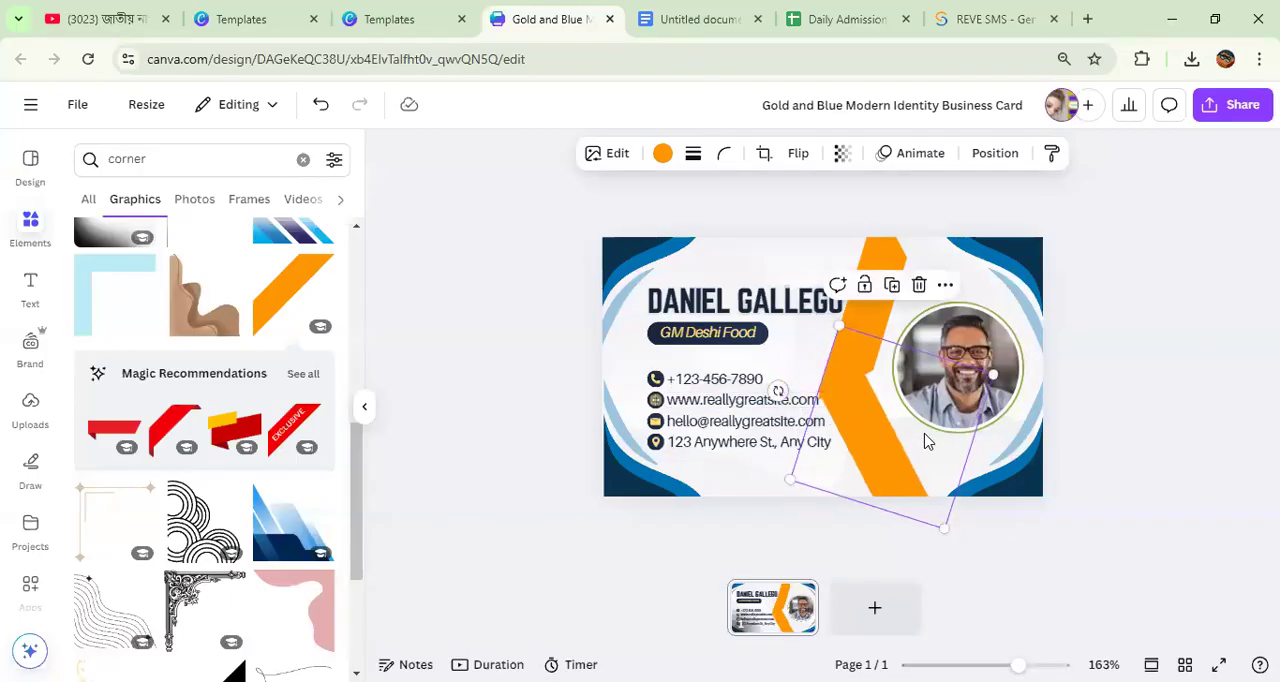
Step: Nudge the upper orange band and enlarge it slightly past the card's top edge to match the lower band's width
left_click(1190, 333)
left_click_drag(870, 287, 871, 282)
left_click(1165, 325)
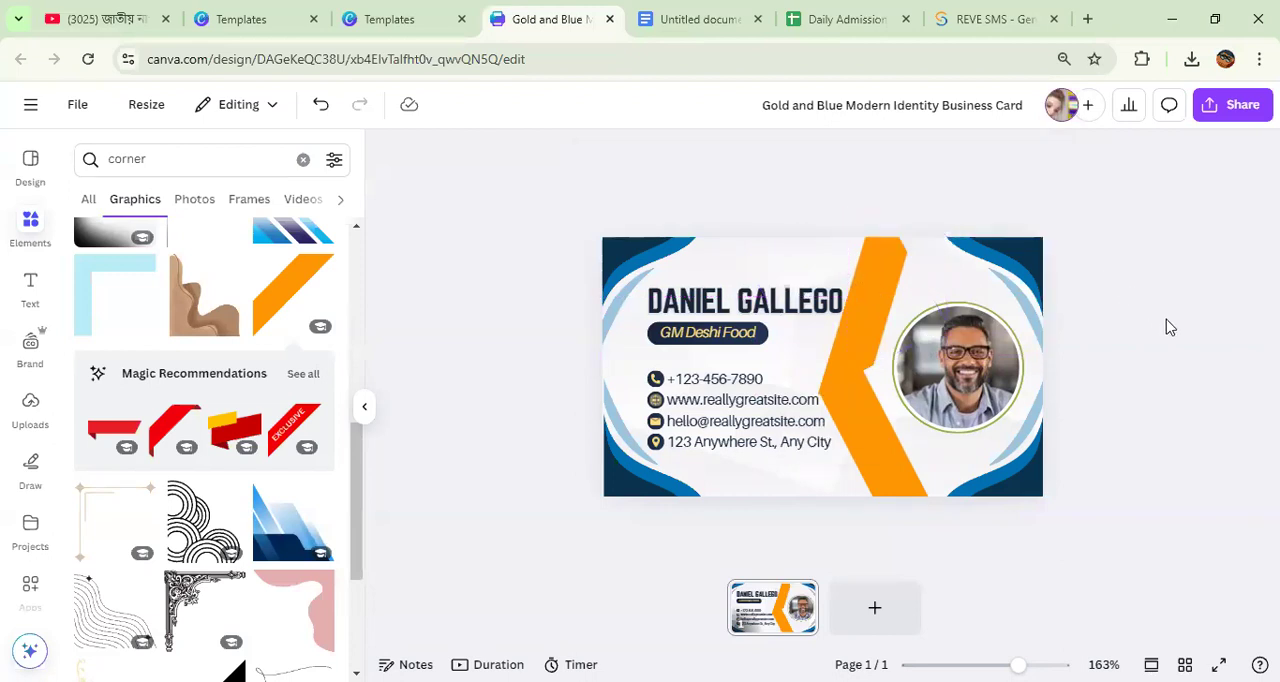
left_click(855, 283)
left_click_drag(877, 195, 885, 175)
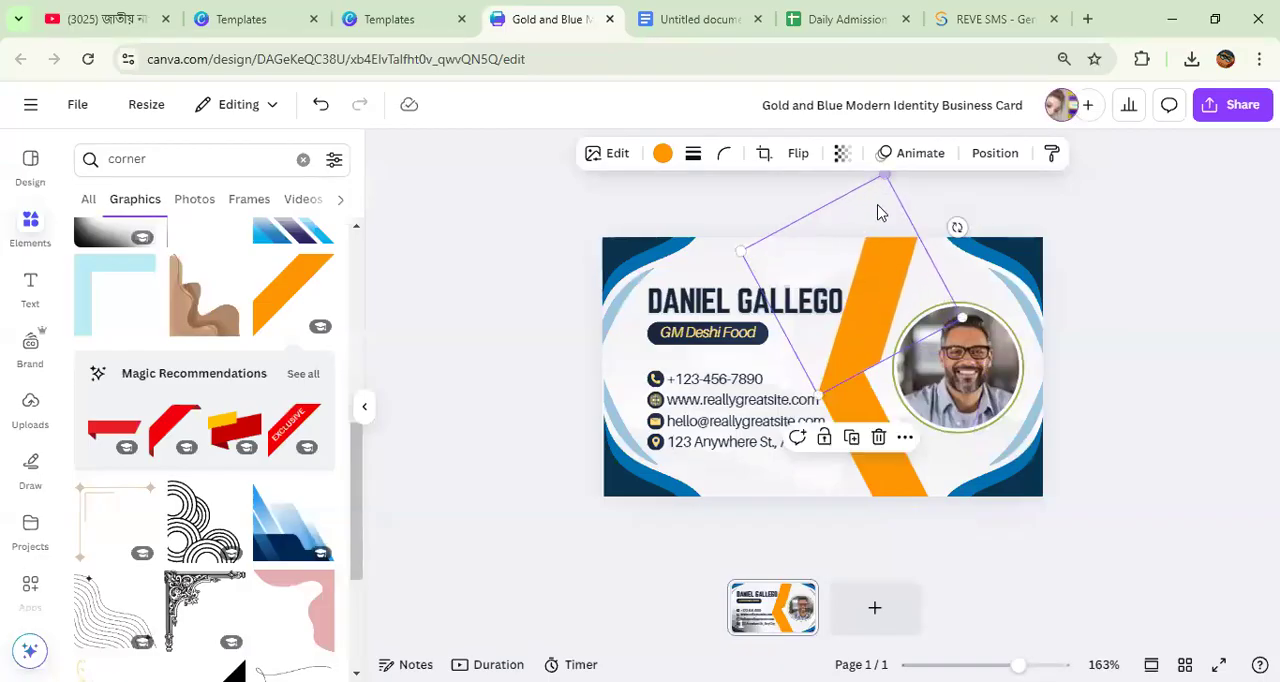
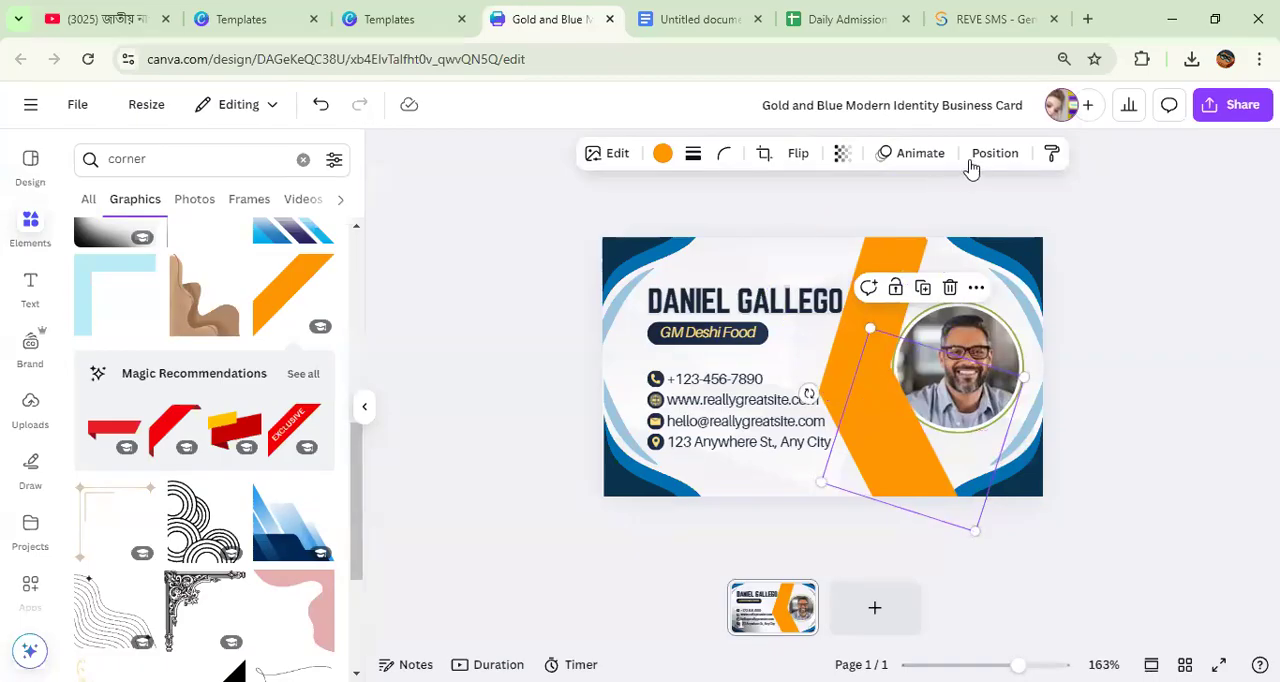
Step: Send the lower orange band to the back of the card's layers
left_click(997, 157)
left_click(290, 285)
left_click(1142, 456)
left_click(1108, 369)
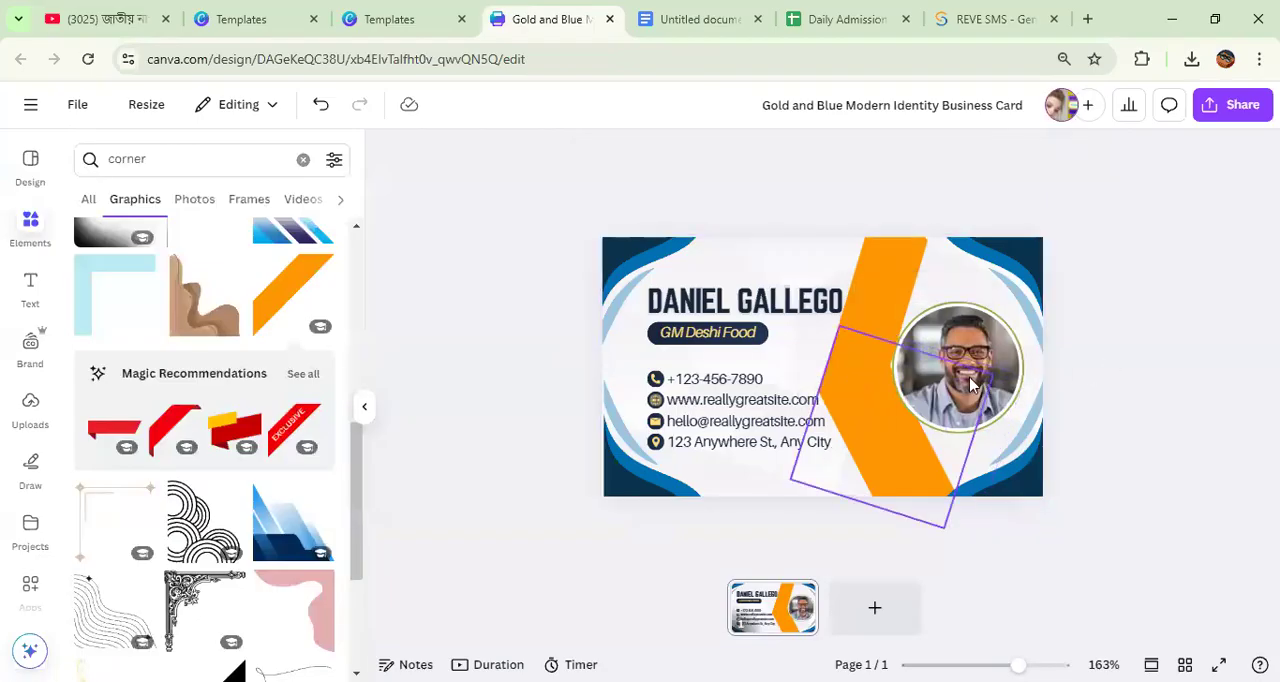
Step: Move the portrait slightly toward the orange chevron so they overlap, and bring it to the front
left_click(958, 386)
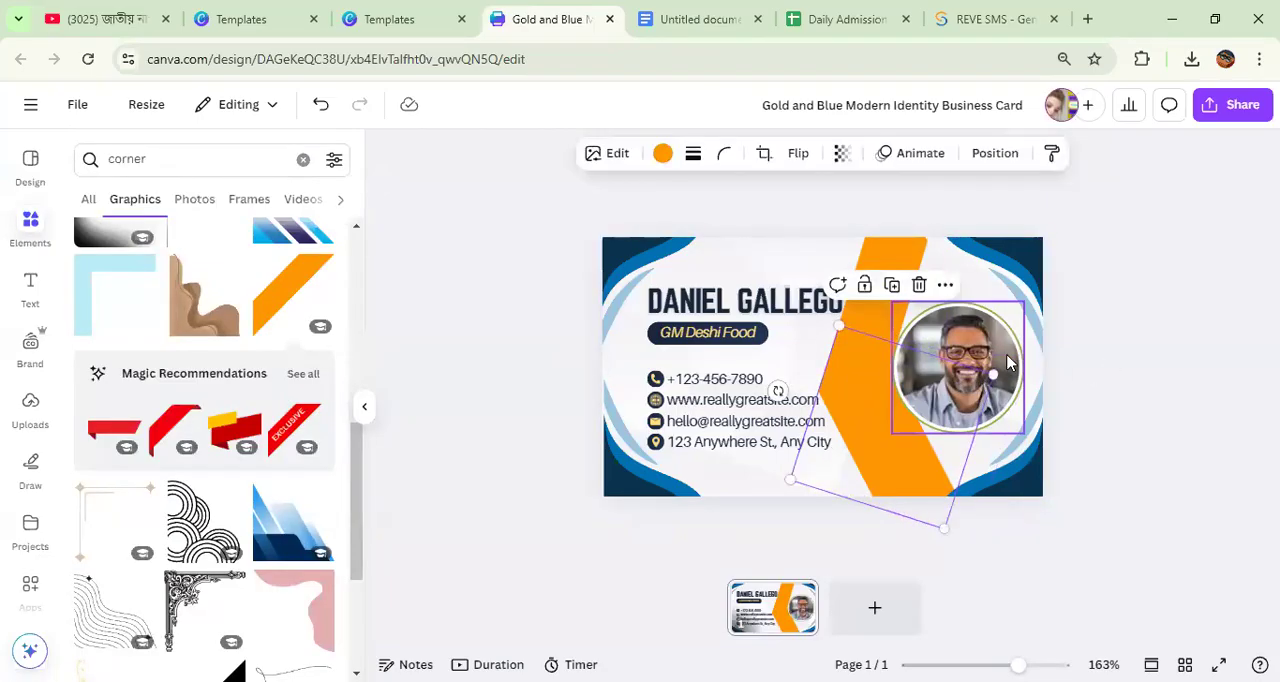
left_click(1009, 353)
left_click(1005, 362)
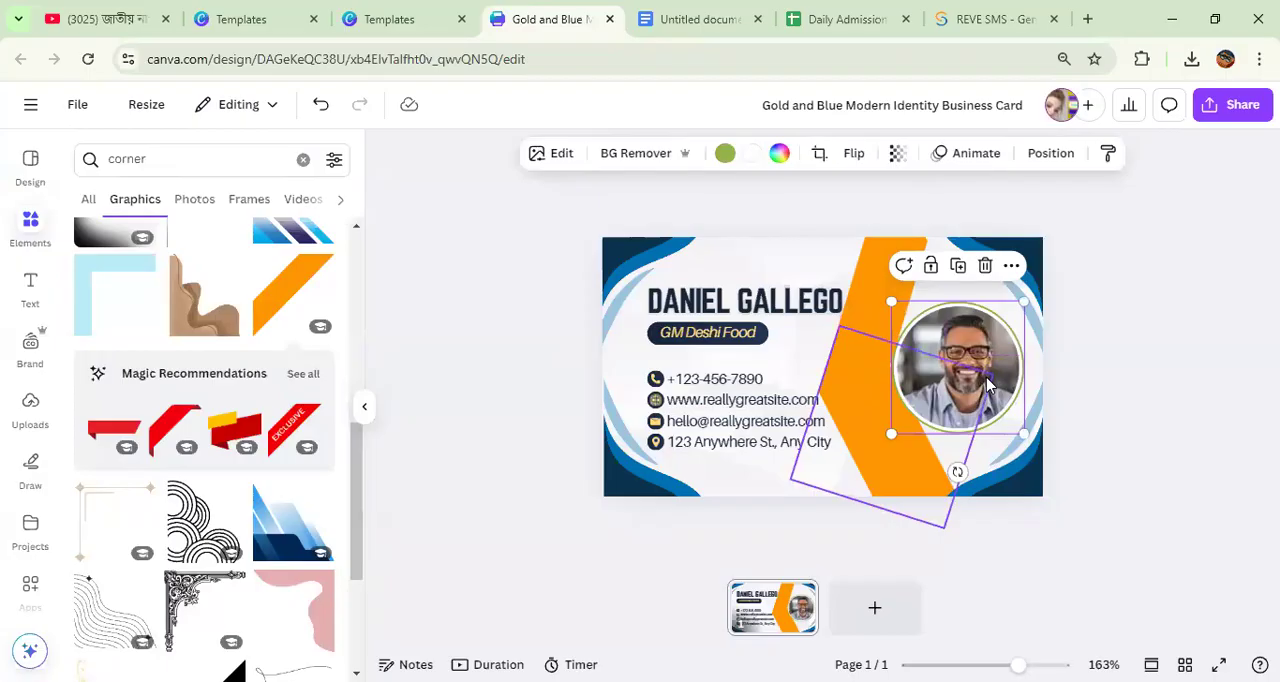
left_click_drag(990, 378, 978, 376)
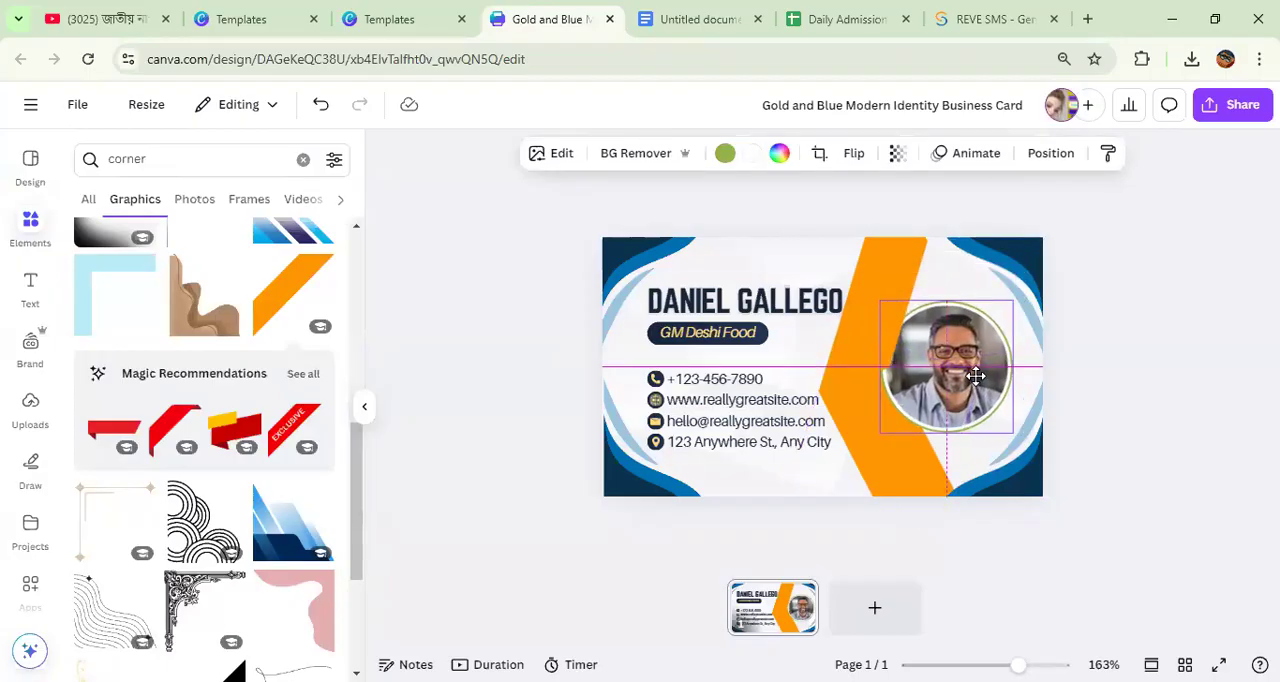
left_click(945, 153)
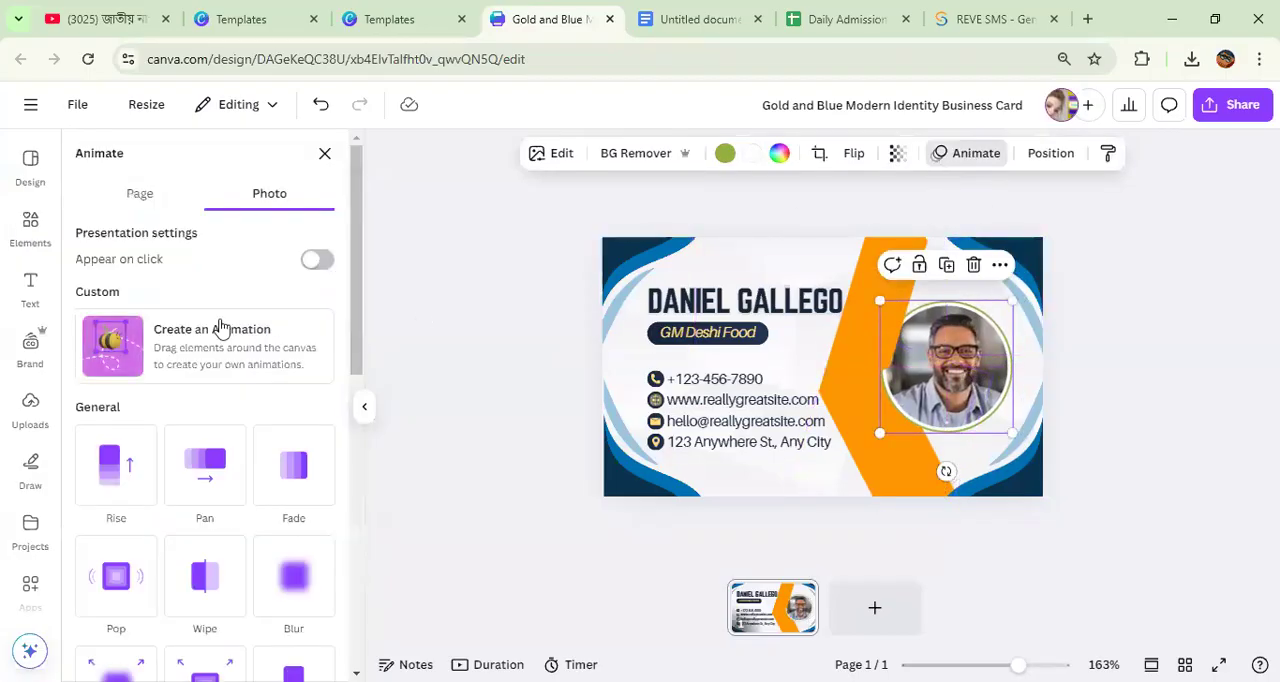
left_click(1047, 157)
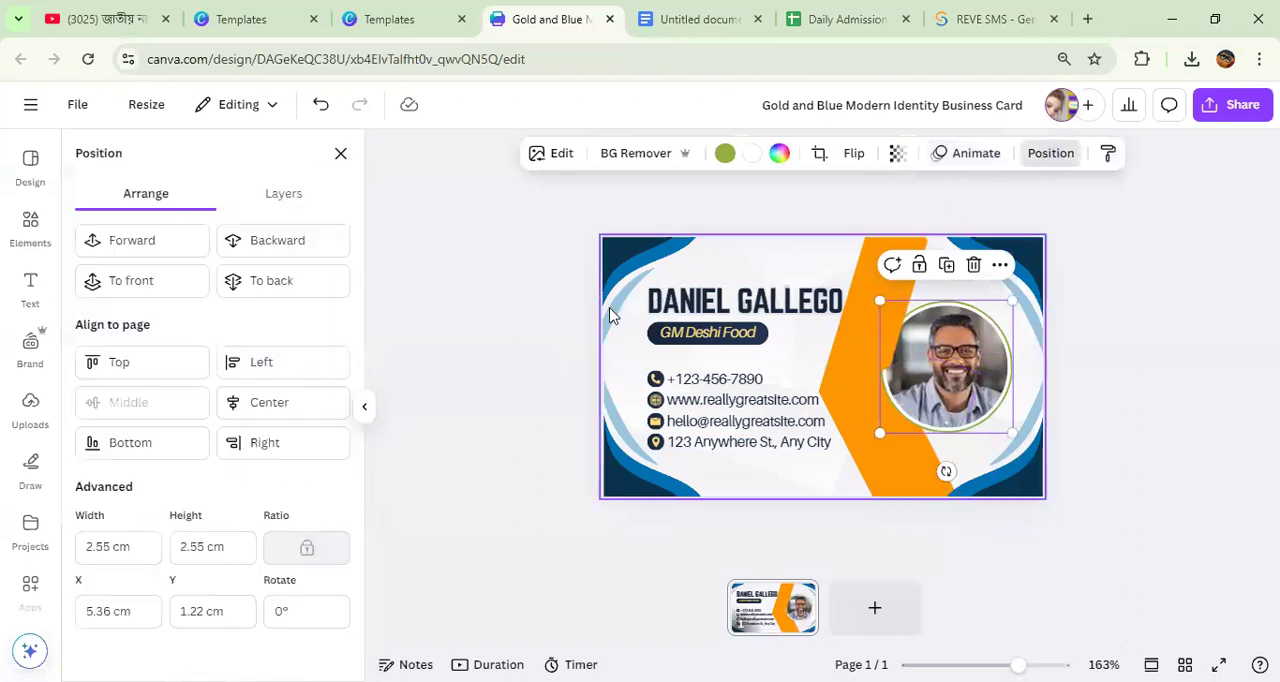
left_click(136, 280)
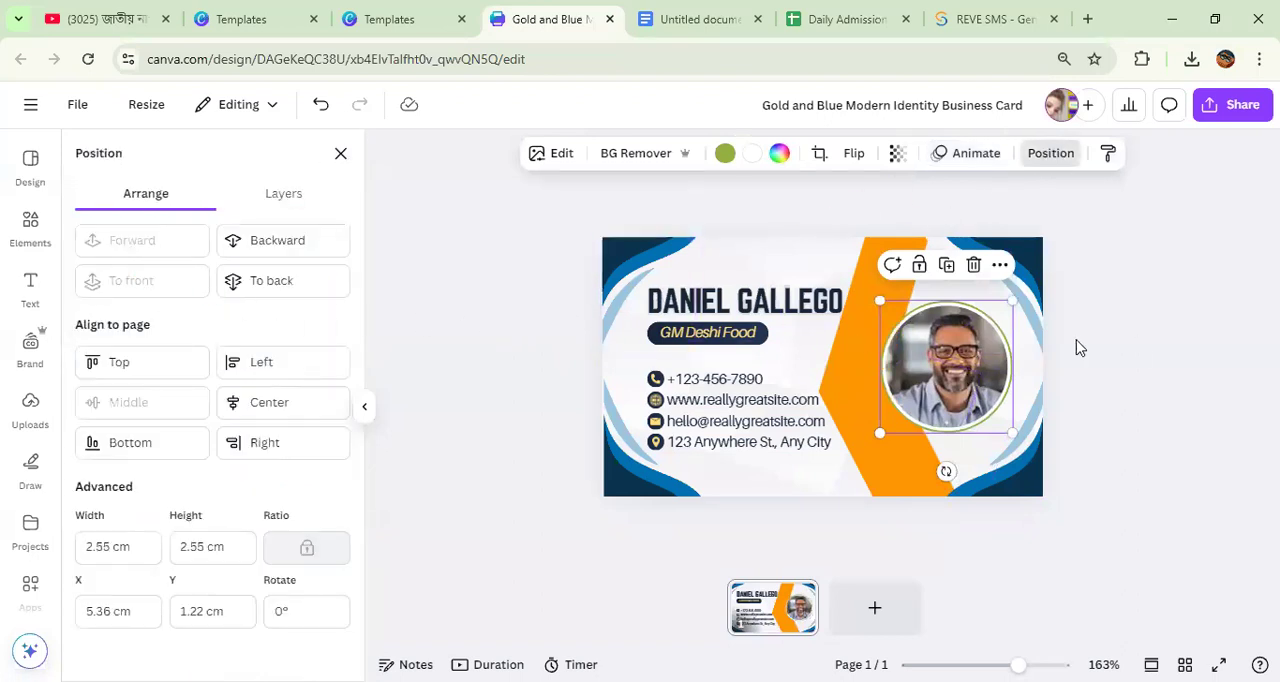
left_click(1190, 379)
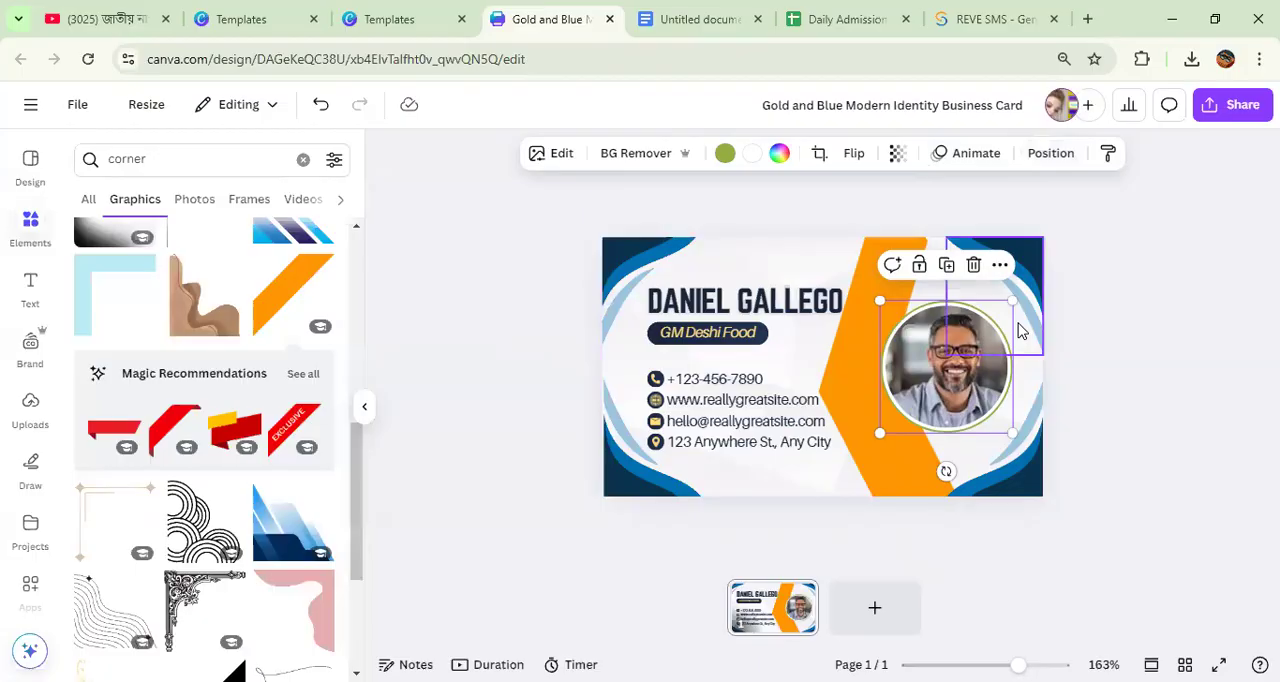
Step: Enlarge the portrait slightly and shift it down to center it between the chevron and the card's edge
left_click_drag(1014, 300, 1068, 322)
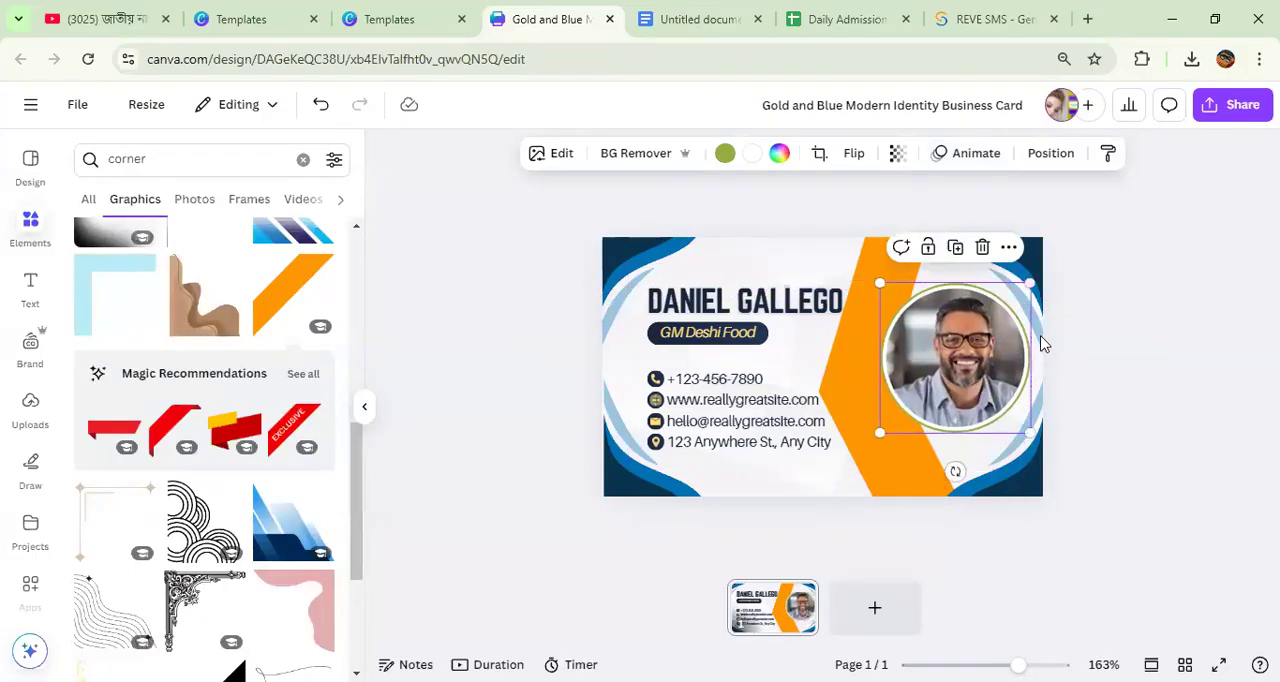
left_click(1128, 440)
left_click_drag(968, 358, 964, 362)
left_click(1218, 292)
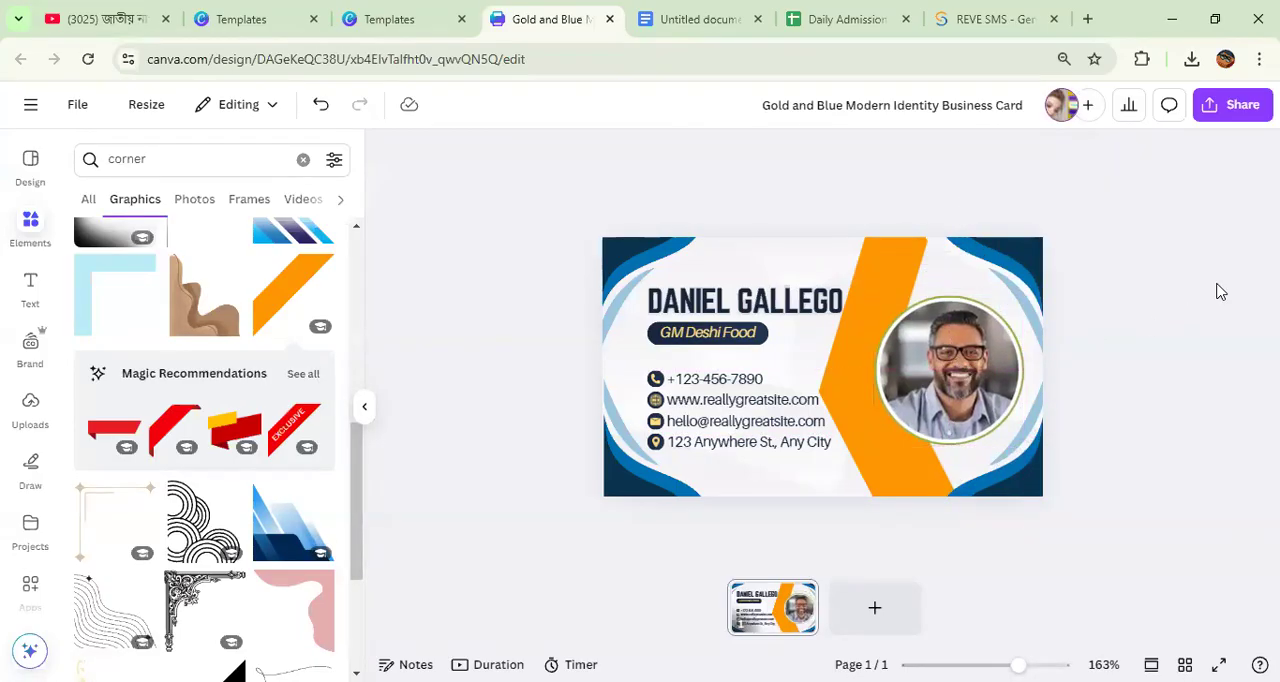
Step: Enlarge the upper orange band from its outer corner so it extends further past the card's top edge
left_click(898, 474)
left_click_drag(900, 478, 899, 468)
key("Escape")
left_click(885, 276)
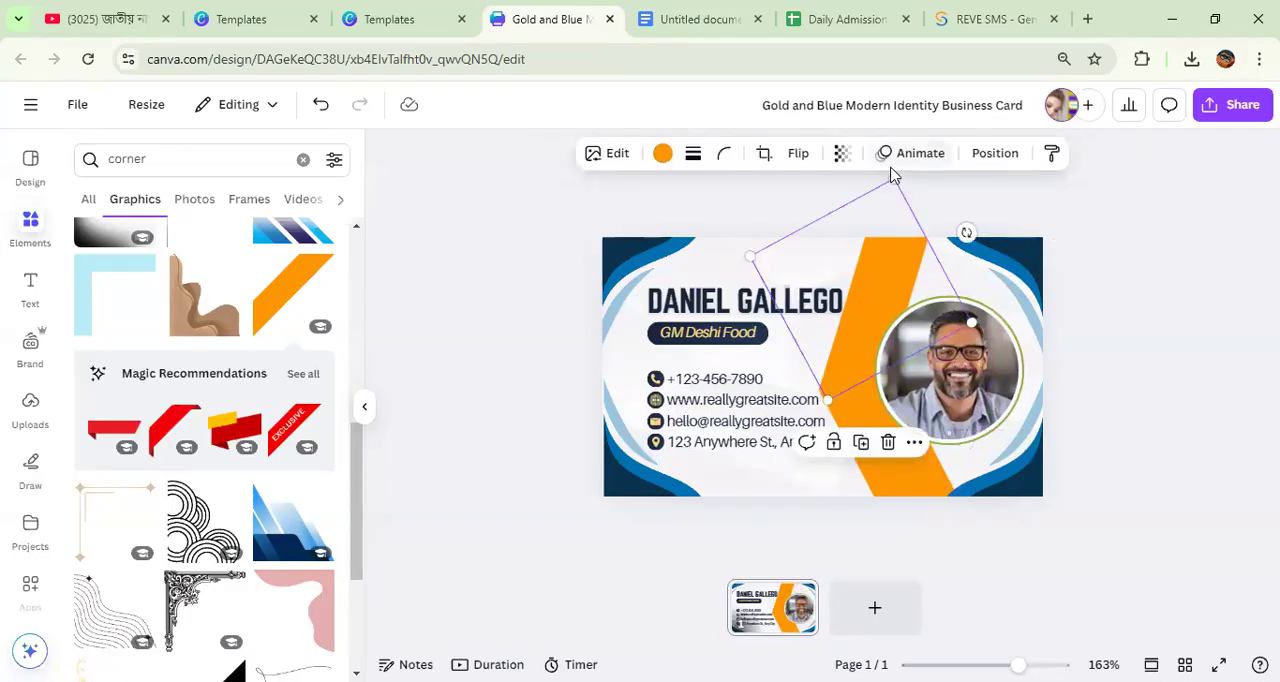
left_click_drag(900, 177, 953, 143)
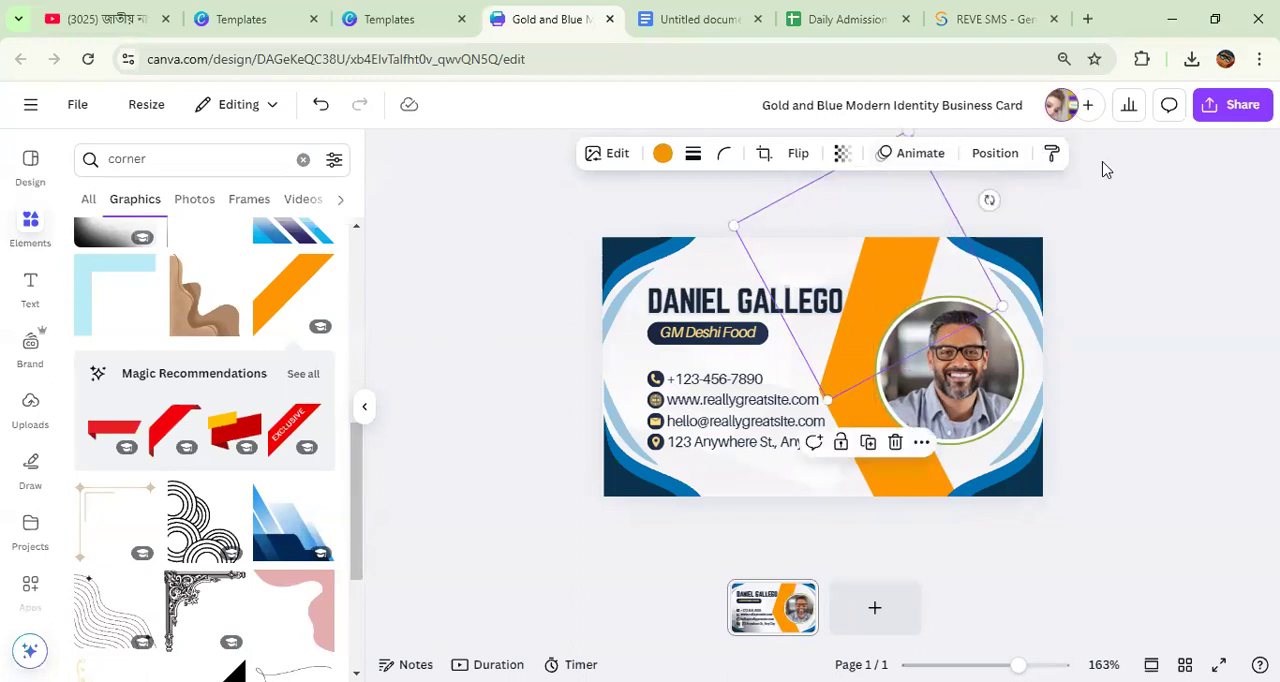
left_click(1218, 231)
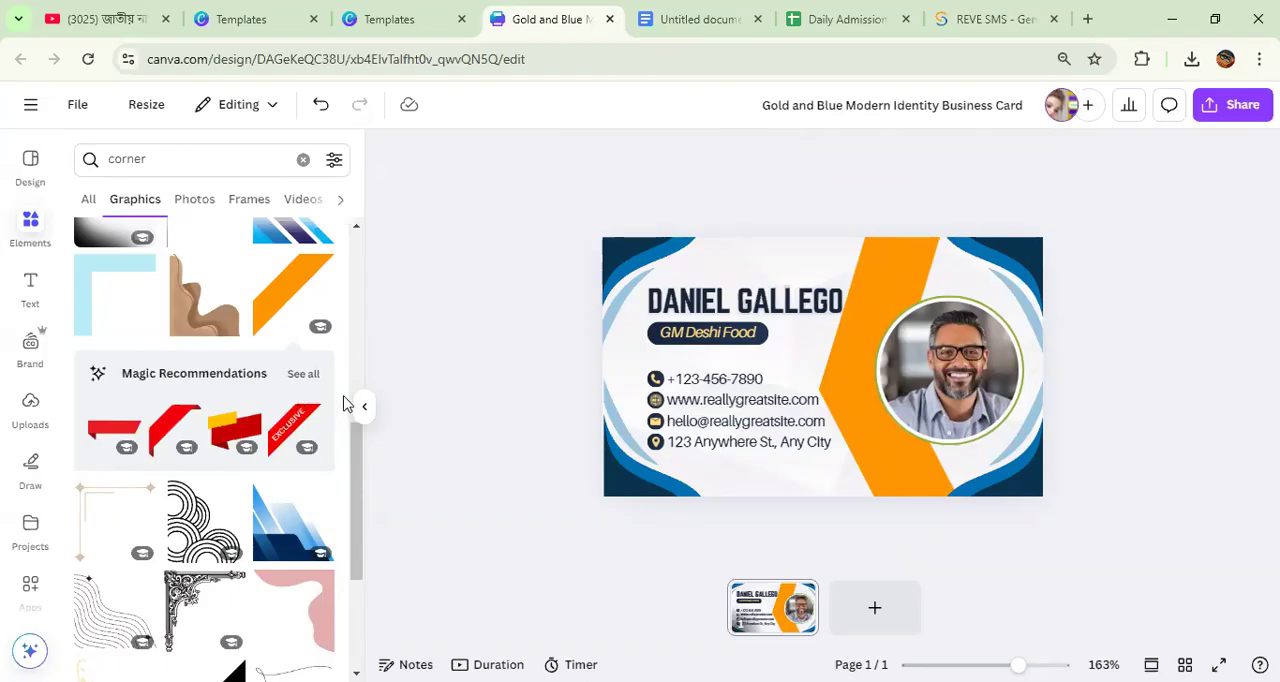
Step: Search the elements for "food icon" and insert the gold fork-and-knife ring photo on the card
scroll(195, 326, "up", 10)
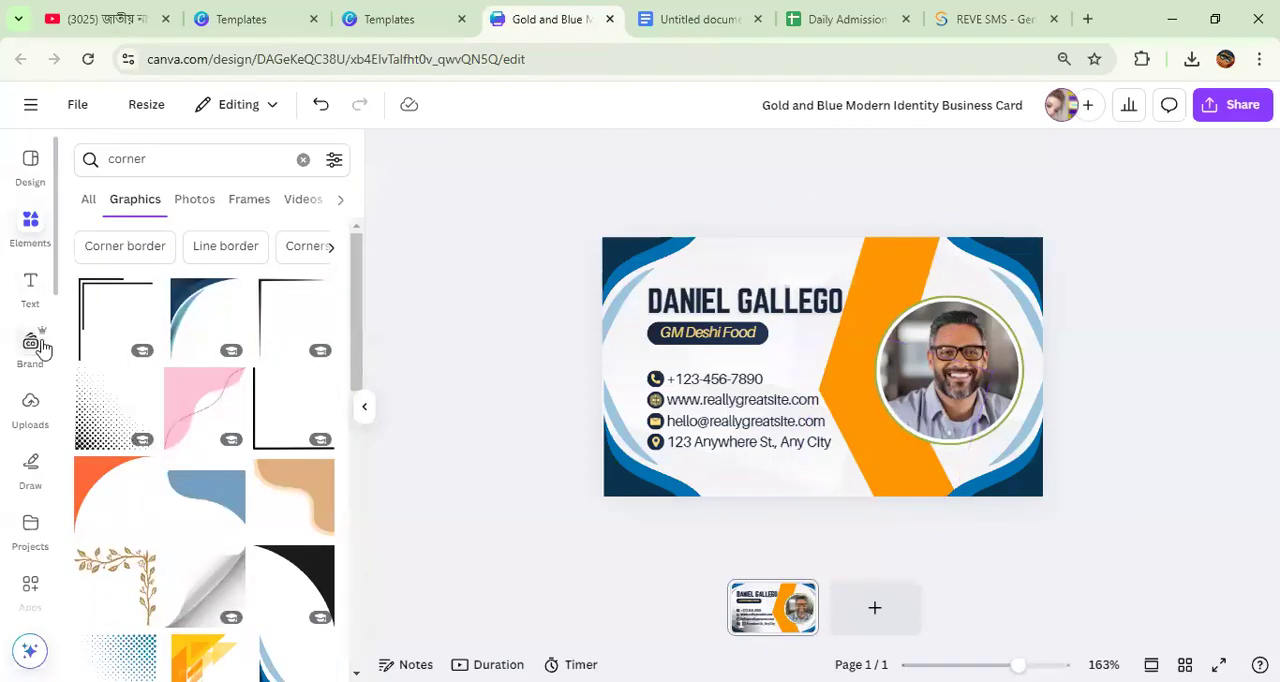
left_click(29, 226)
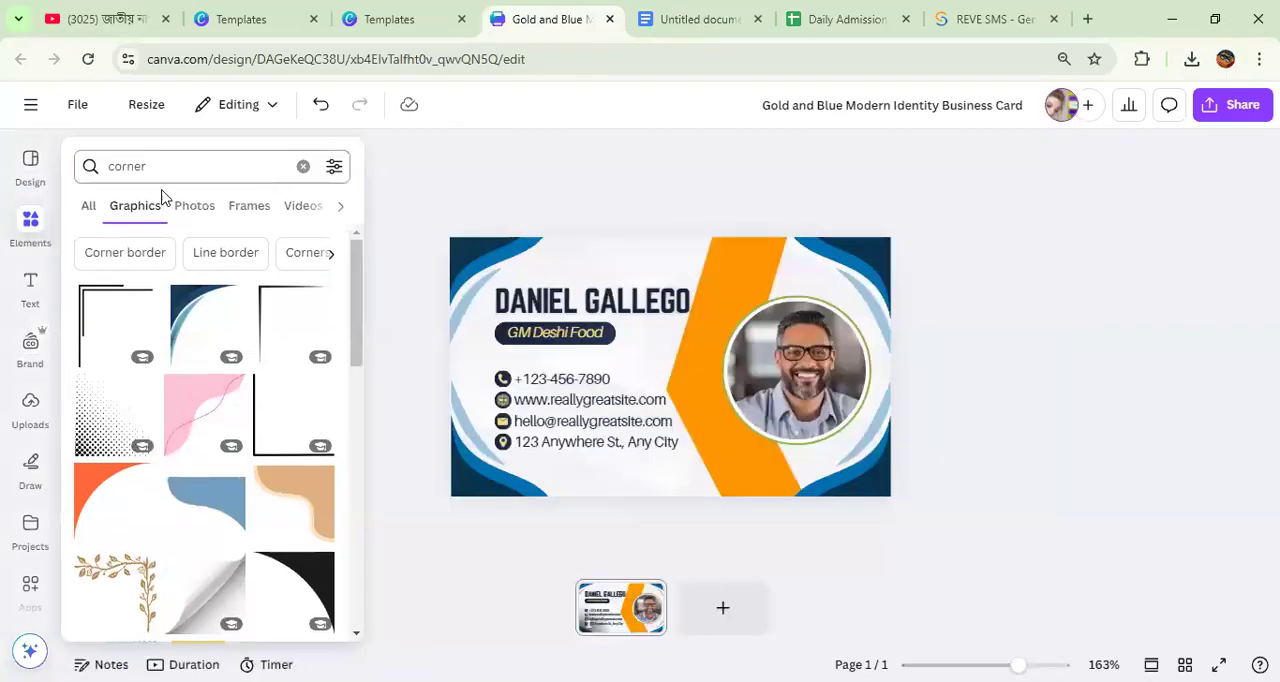
left_click(24, 228)
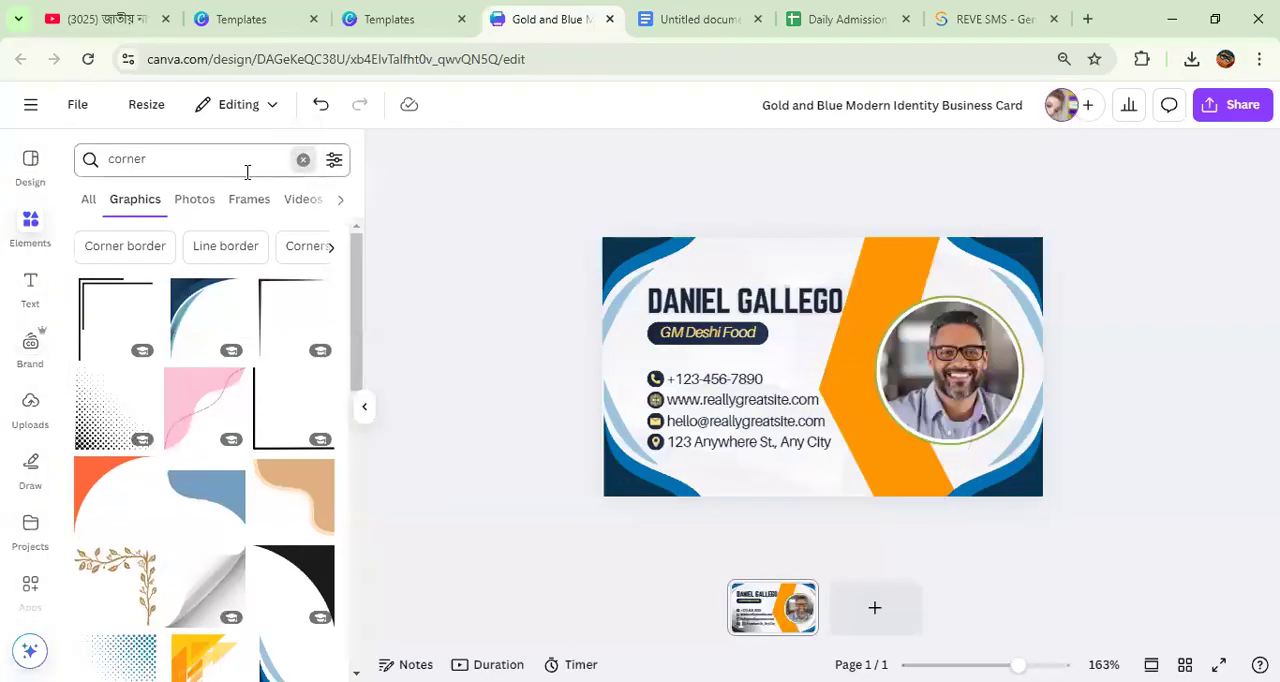
left_click(27, 225)
left_click(159, 165)
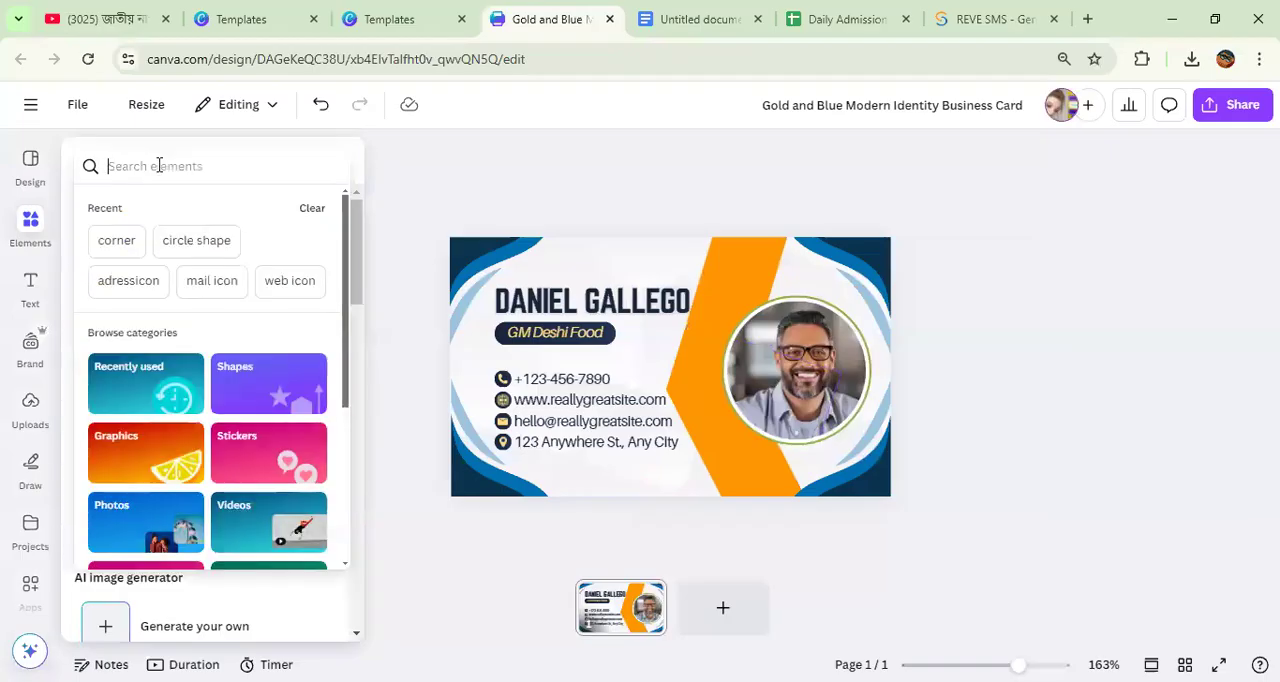
type("food")
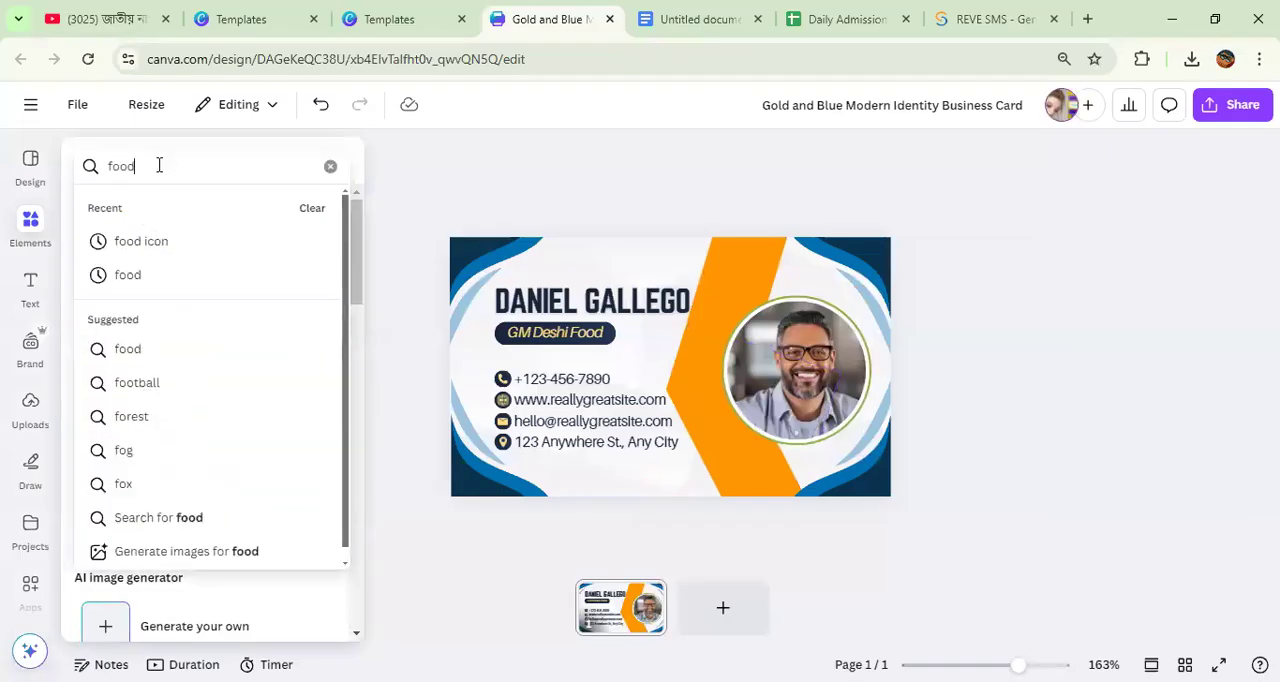
left_click(194, 242)
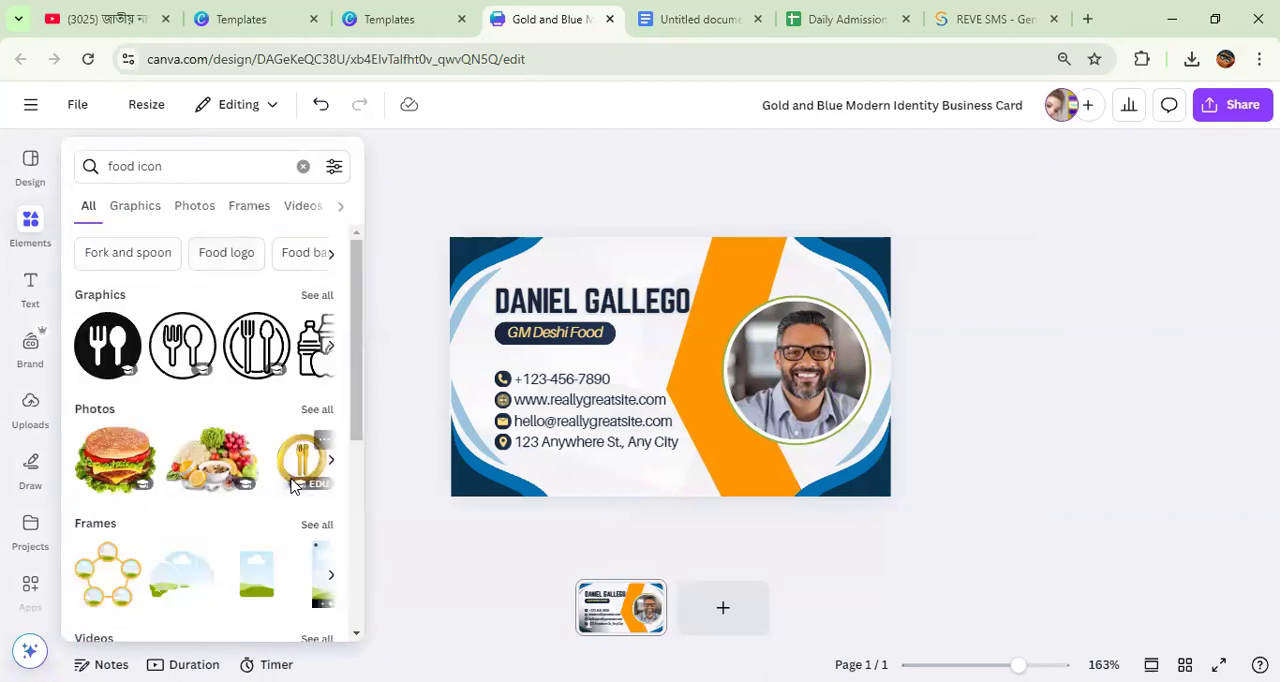
left_click(303, 465)
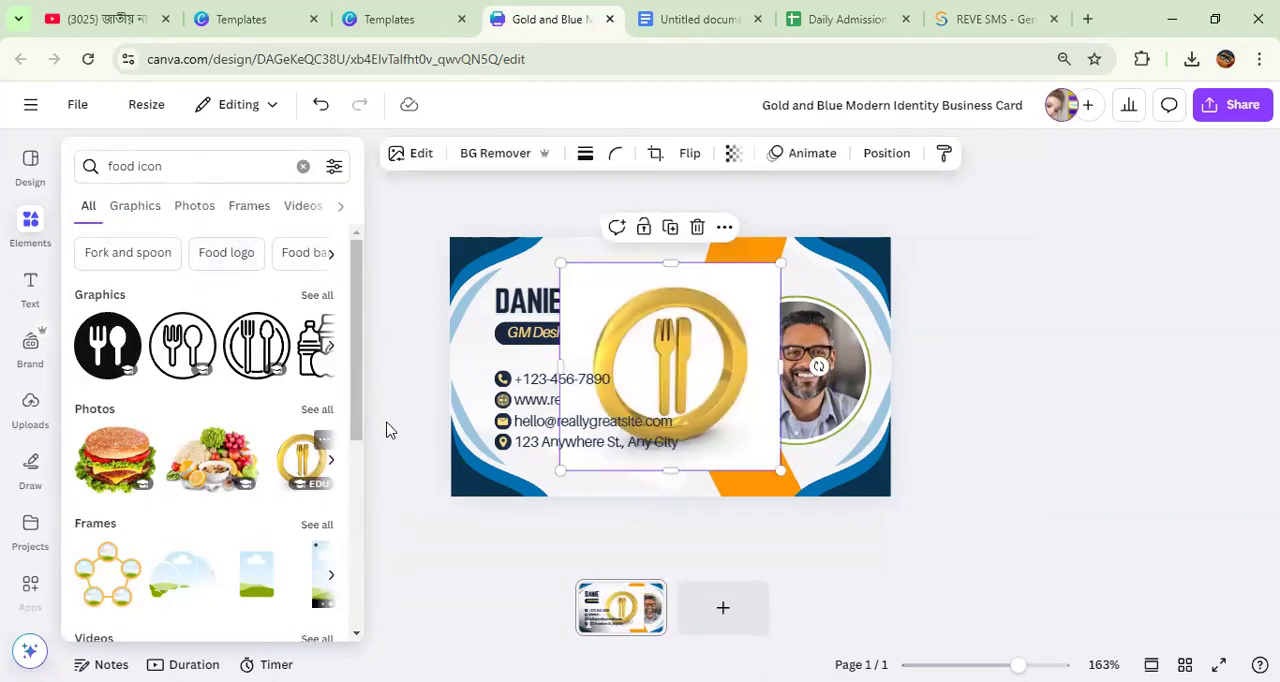
Step: Remove the gold emblem's background, resize it to about 2.95 x 2.78 cm and place it over the contact details
left_click(495, 153)
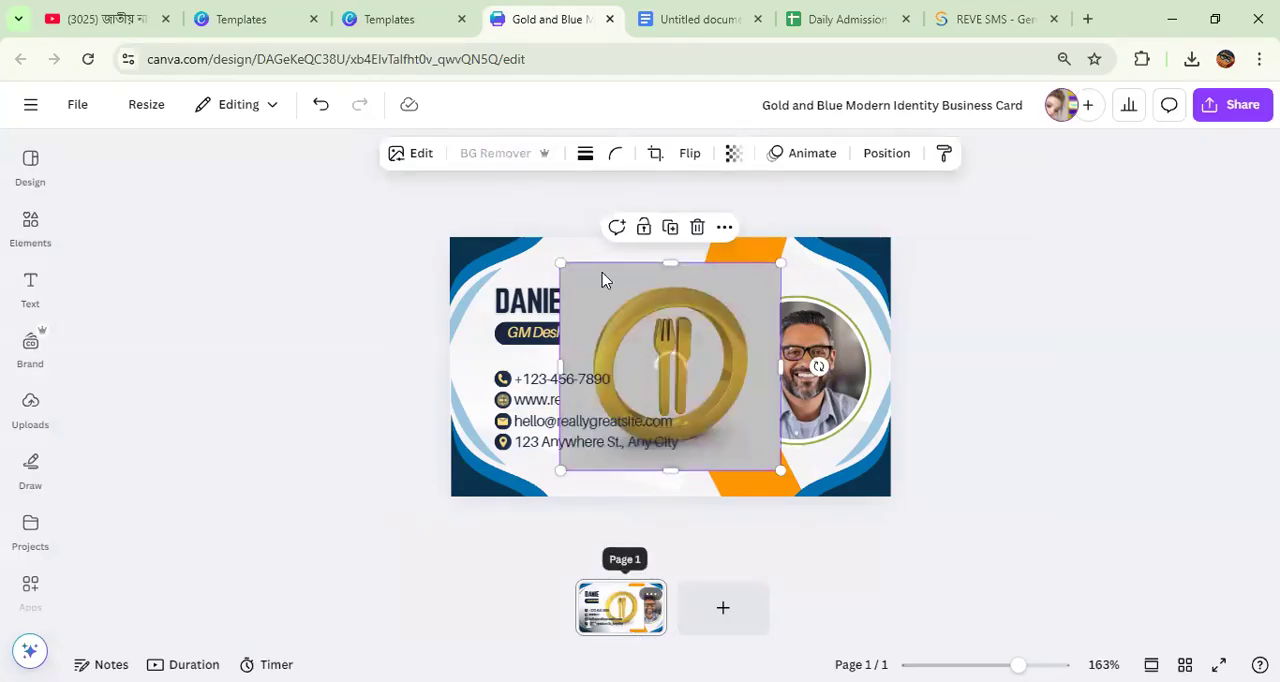
left_click_drag(560, 263, 638, 331)
left_click_drag(708, 401, 627, 355)
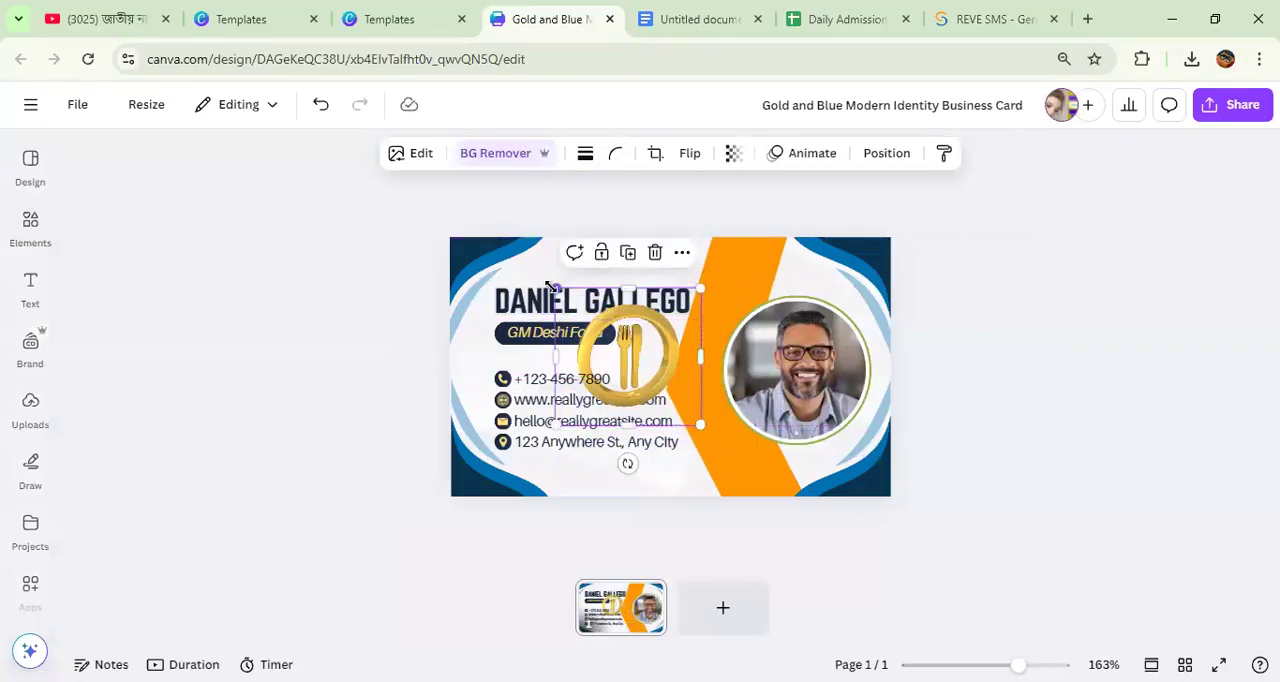
left_click_drag(557, 290, 658, 390)
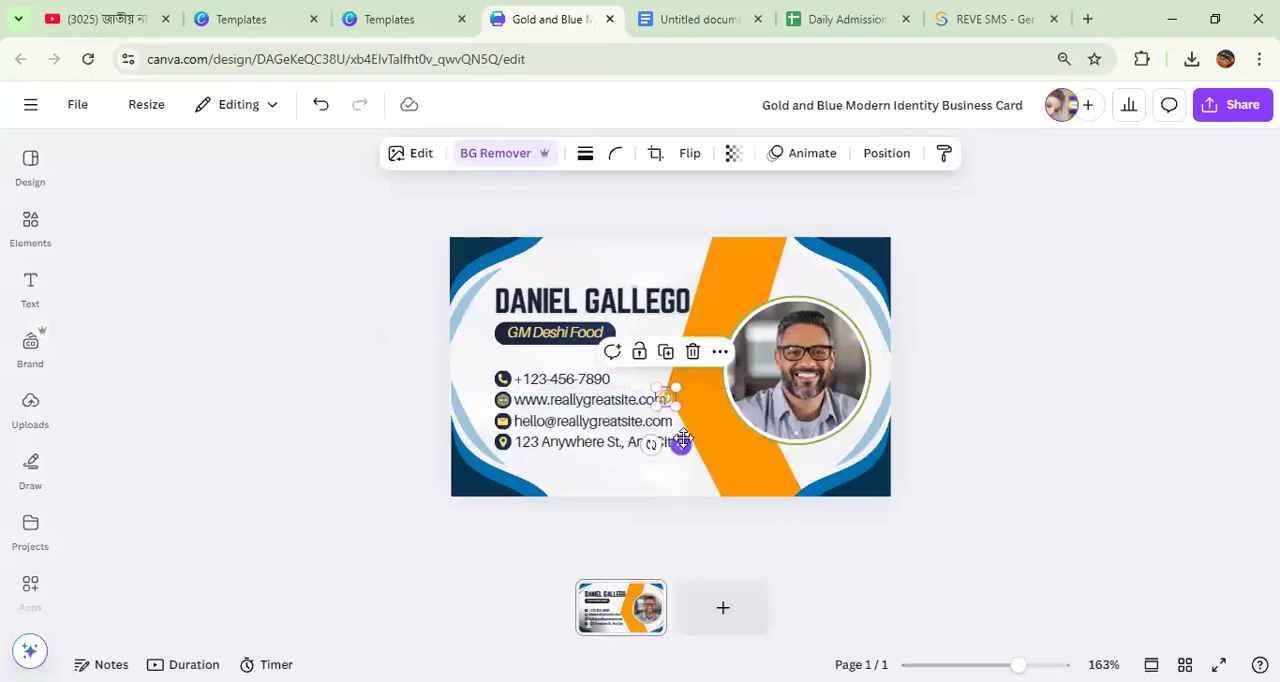
left_click_drag(682, 440, 485, 253)
left_click_drag(576, 314, 612, 398)
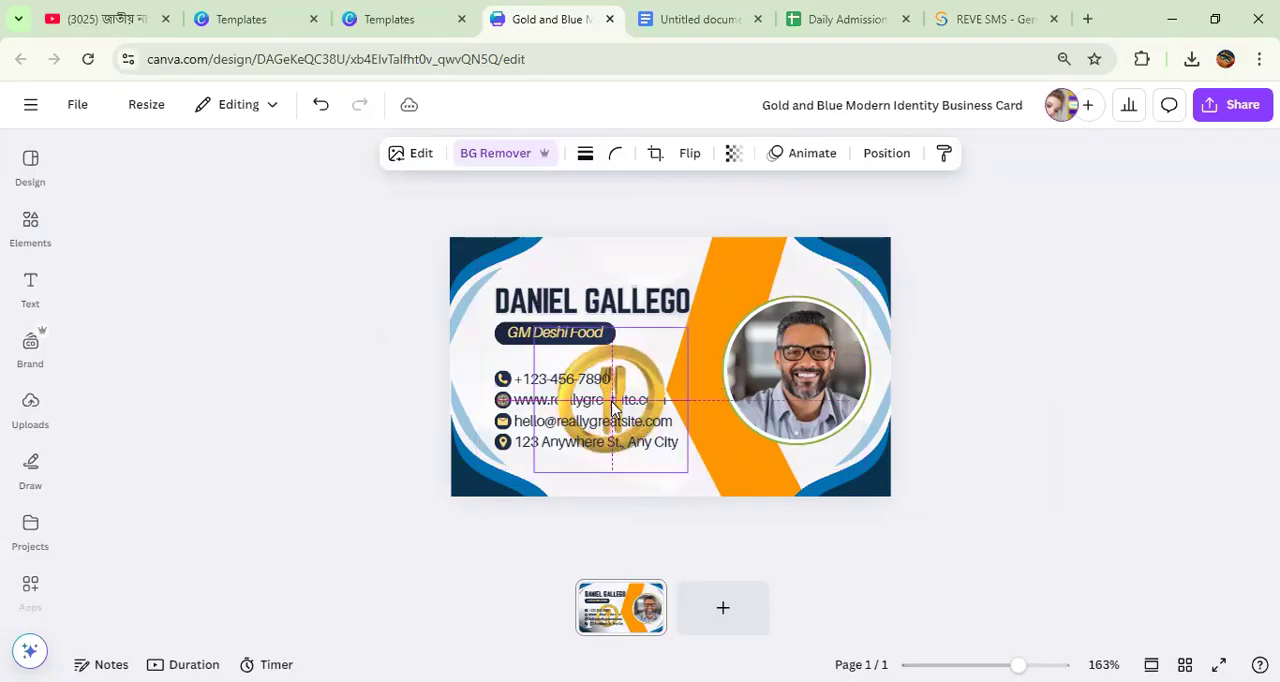
Step: Fade the gold emblem to a faint watermark by lowering its opacity and send it to the back
left_click(733, 155)
left_click_drag(774, 222, 684, 249)
left_click(886, 156)
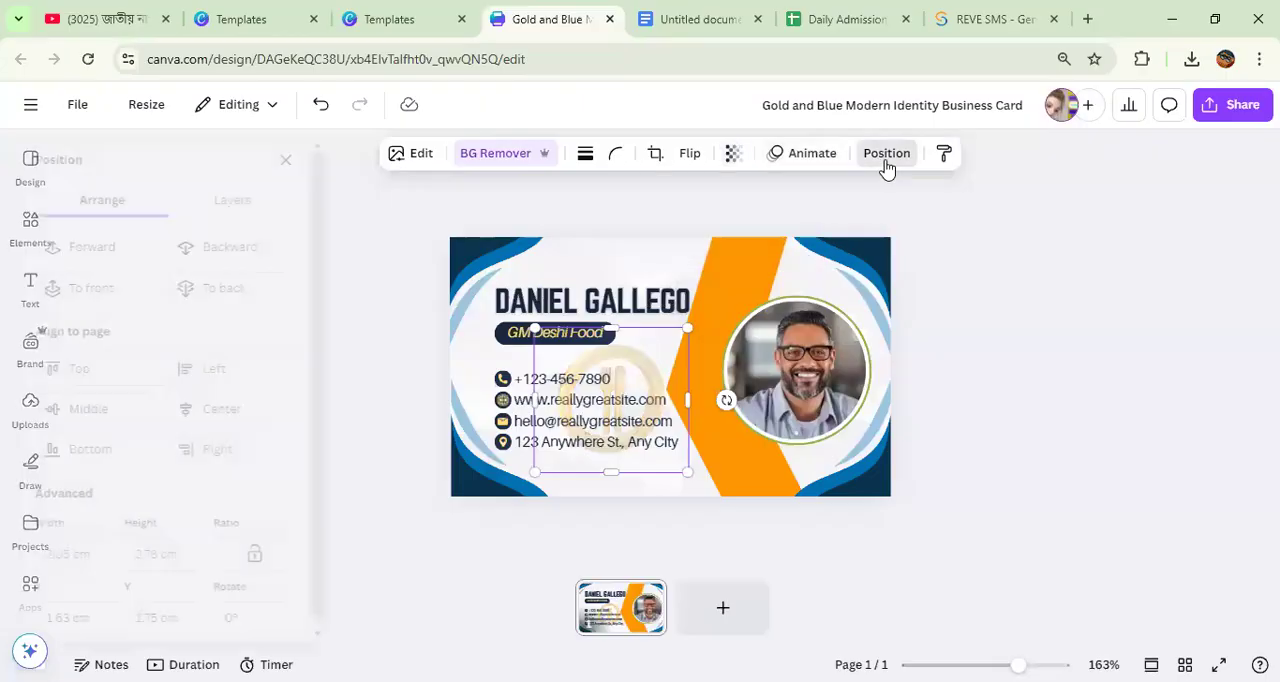
left_click(263, 288)
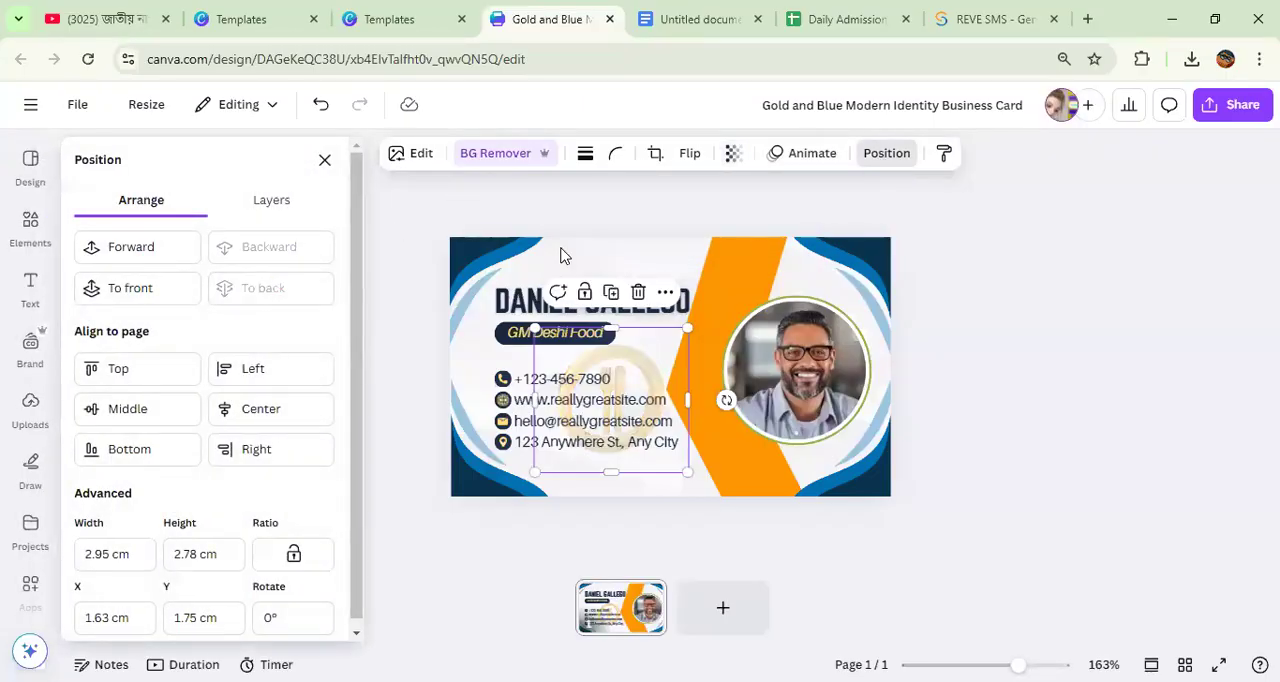
left_click(1037, 281)
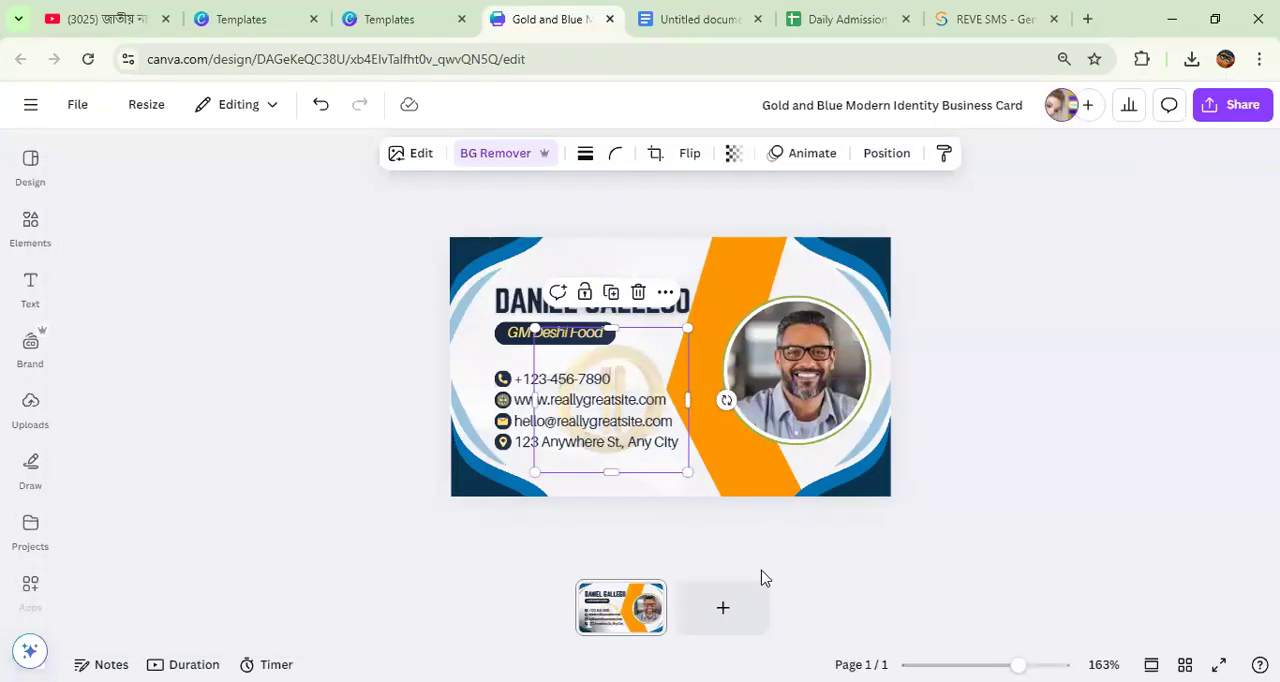
Step: Add a blank second page to the business card, review page 1 and return to page 2
left_click(724, 612)
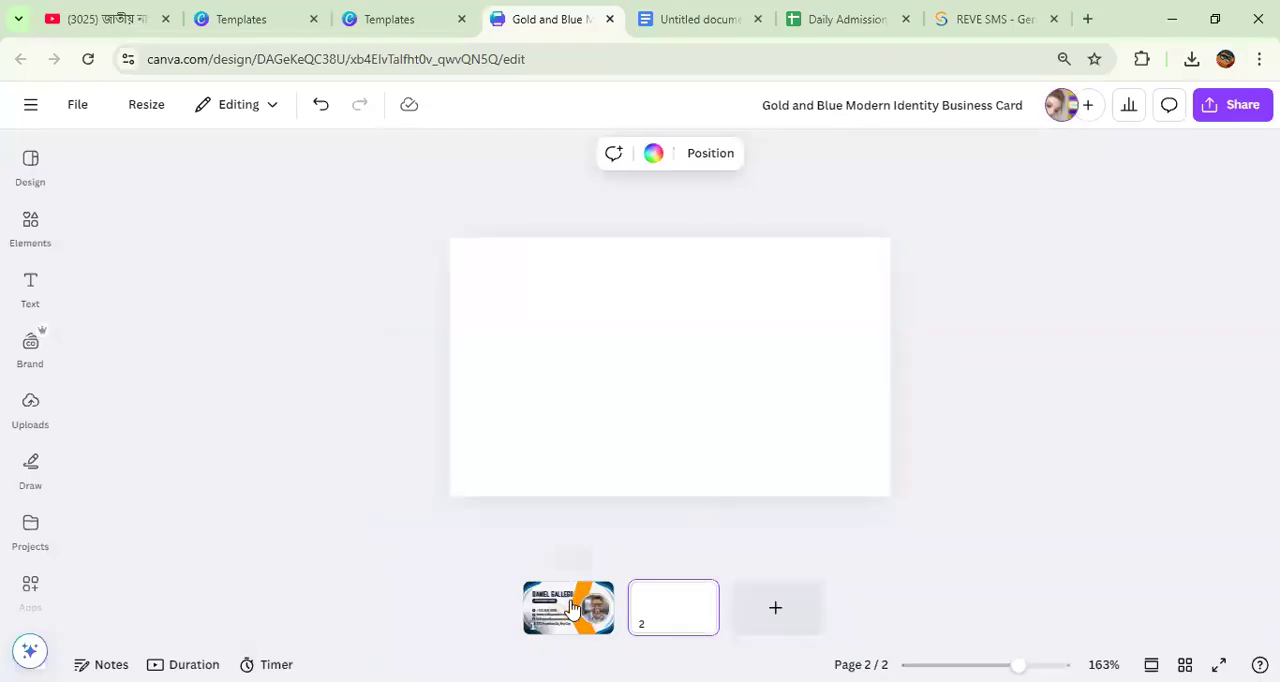
left_click(572, 607)
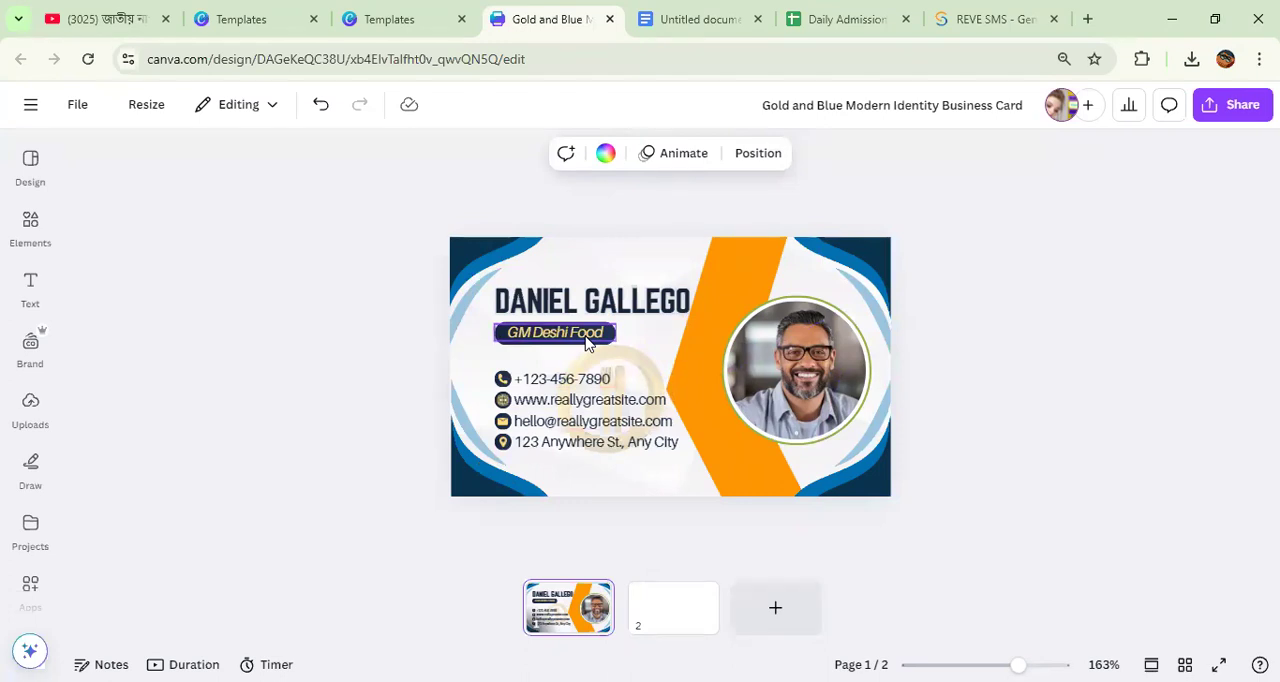
left_click(686, 621)
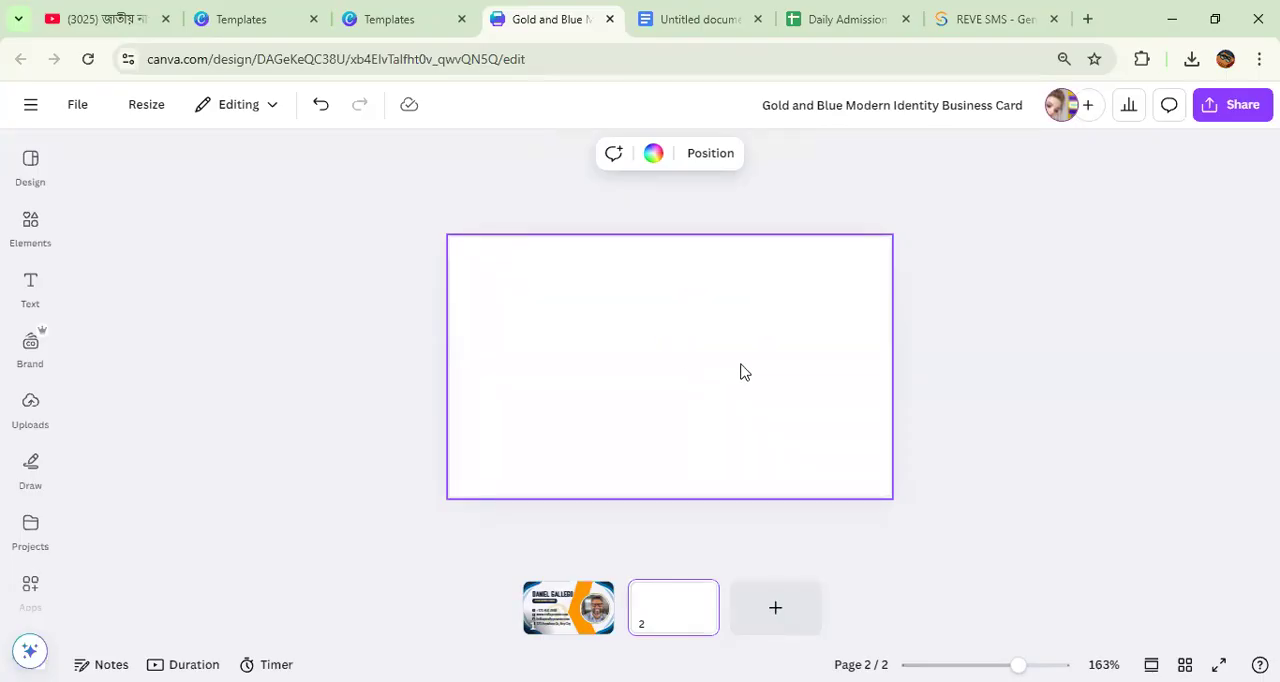
Step: Check the "Graphics Design with Canva" topic list in Google Docs and return to the Canva design
left_click(703, 26)
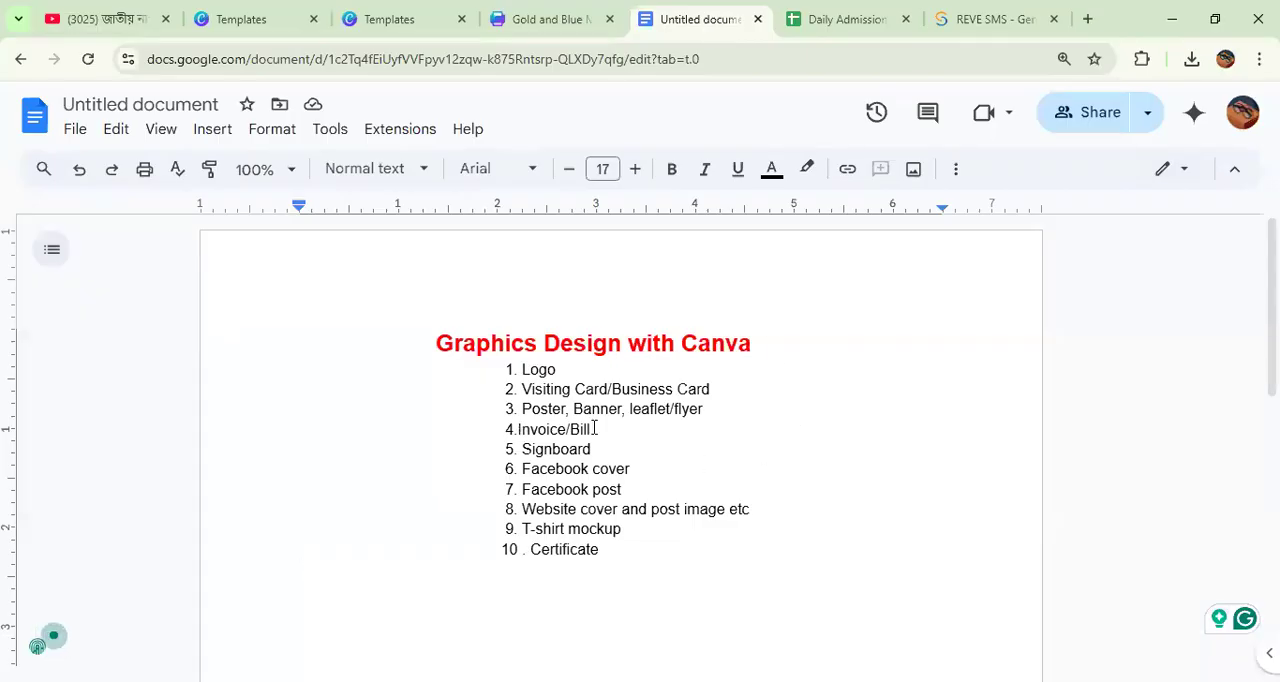
left_click(540, 17)
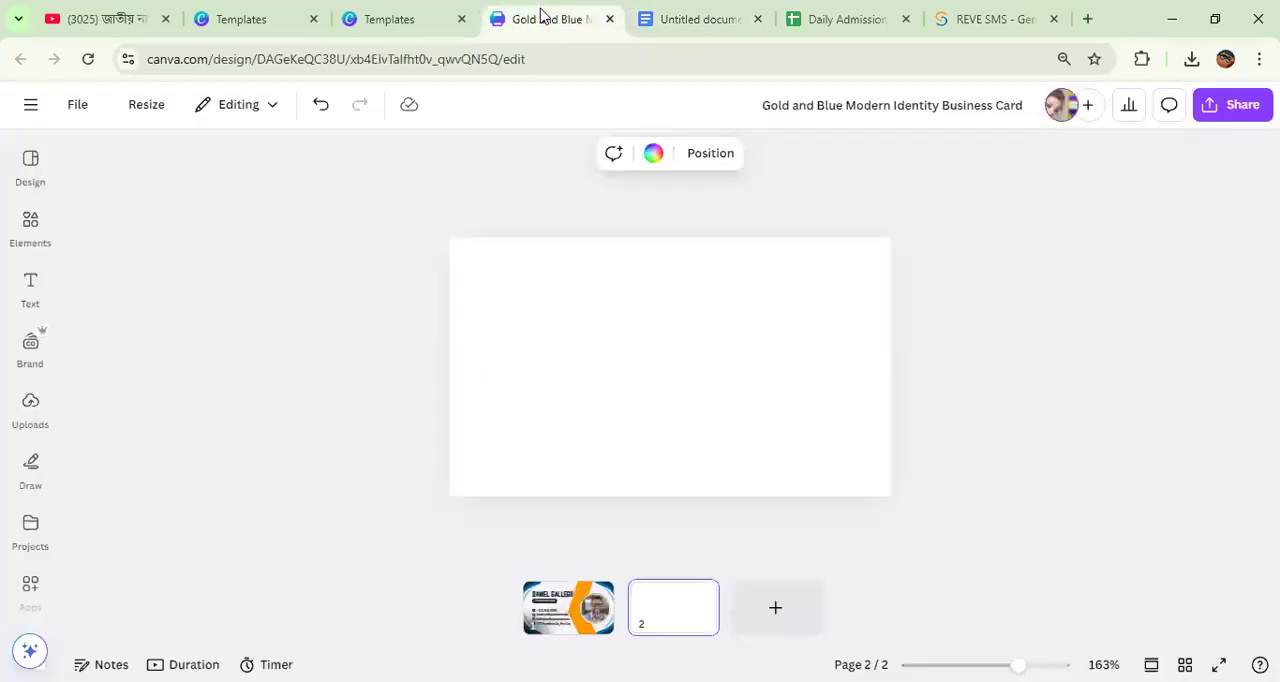
Step: Return to the Canva home page, search for "food poster" and open the existing Fast Food Modern Banner Landscape design
left_click(24, 162)
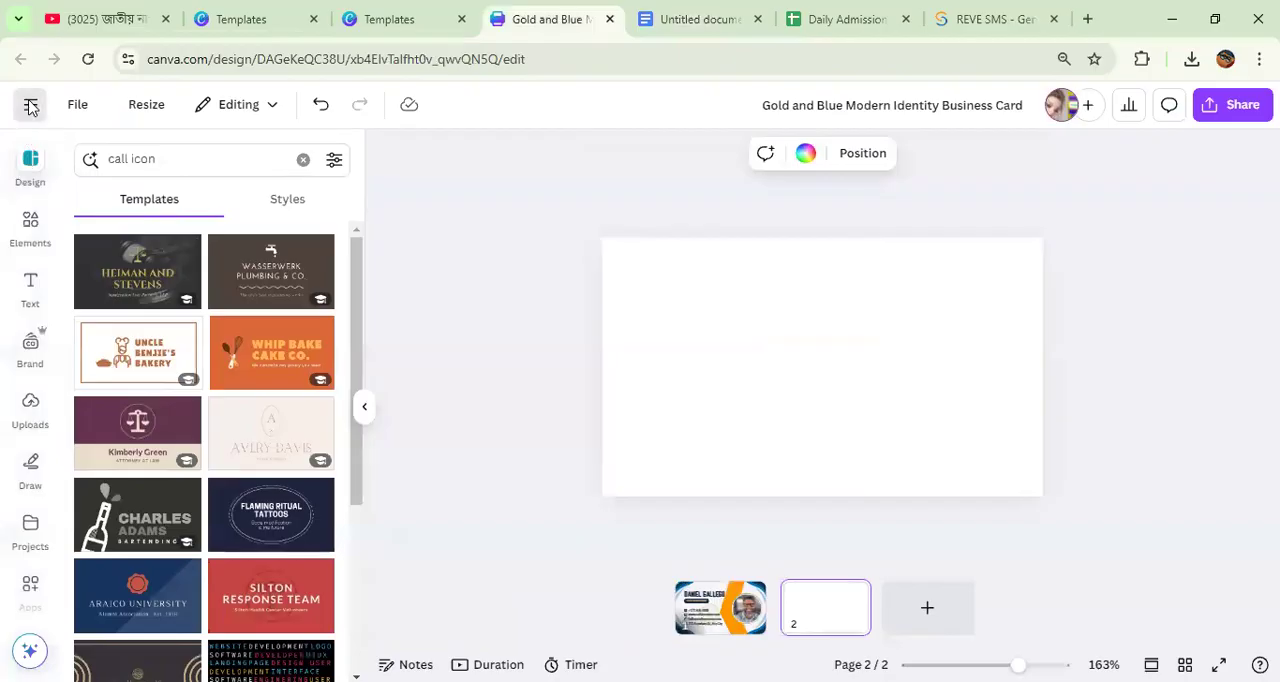
left_click(30, 104)
left_click(27, 126)
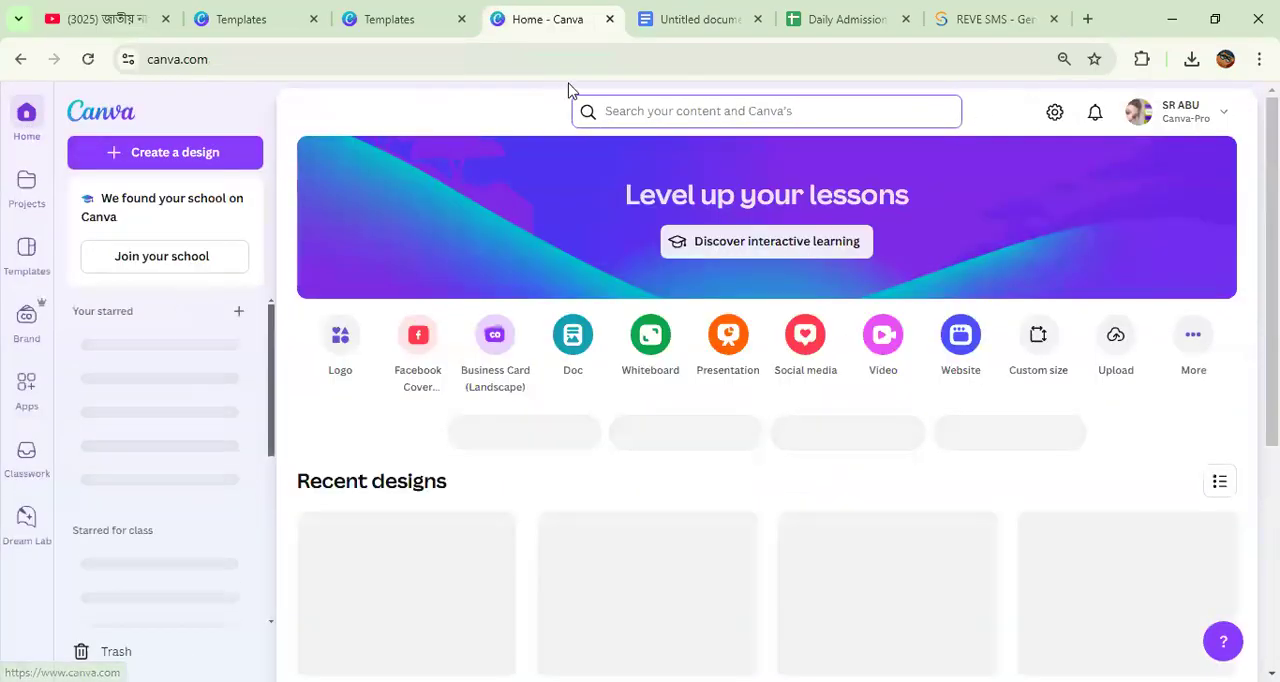
left_click(641, 113)
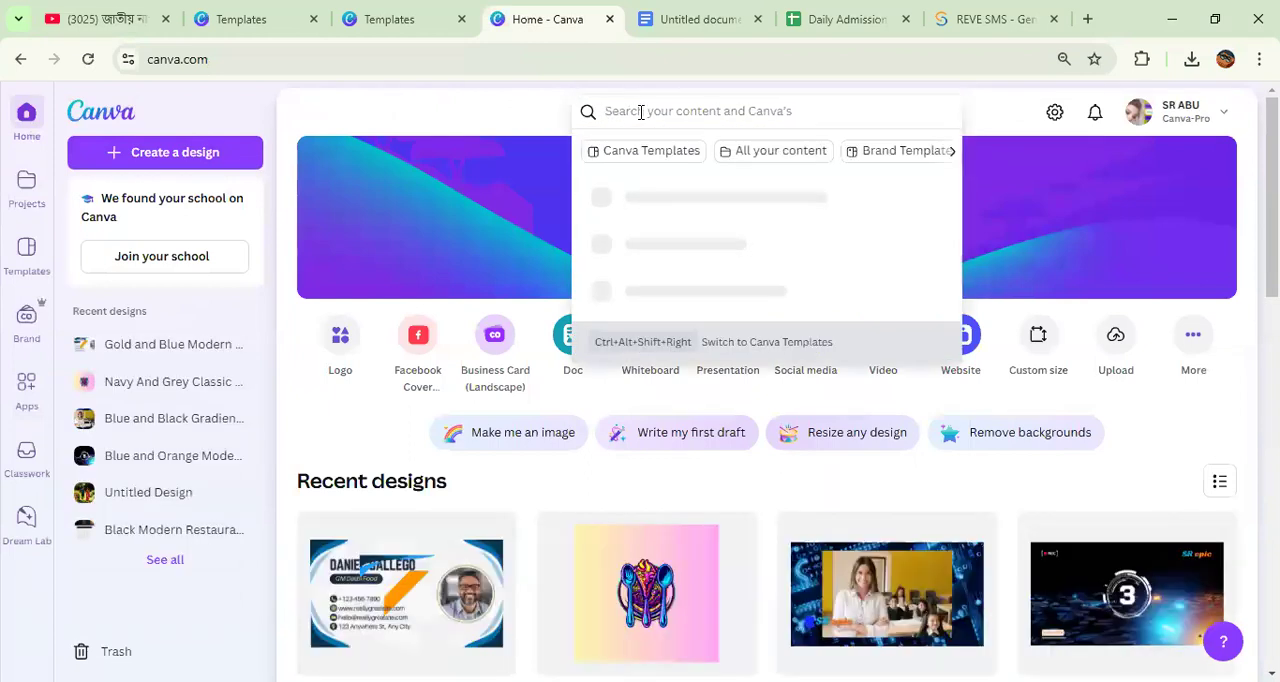
type("food poster")
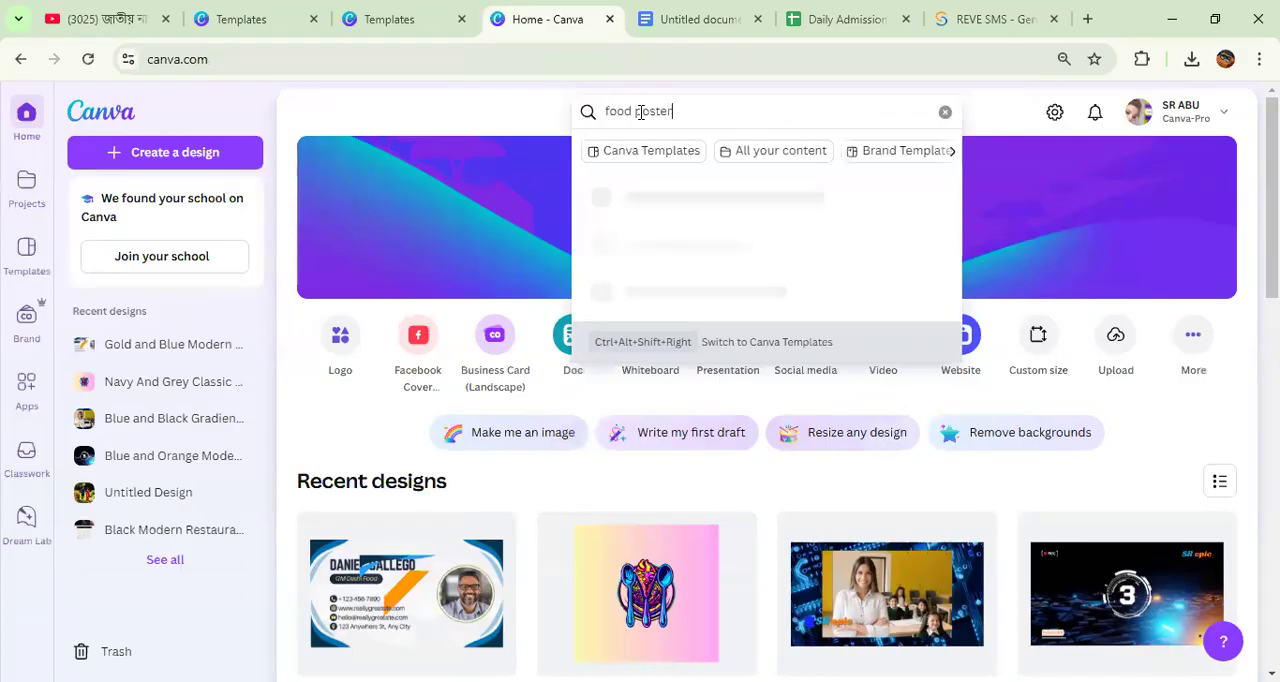
key("Return")
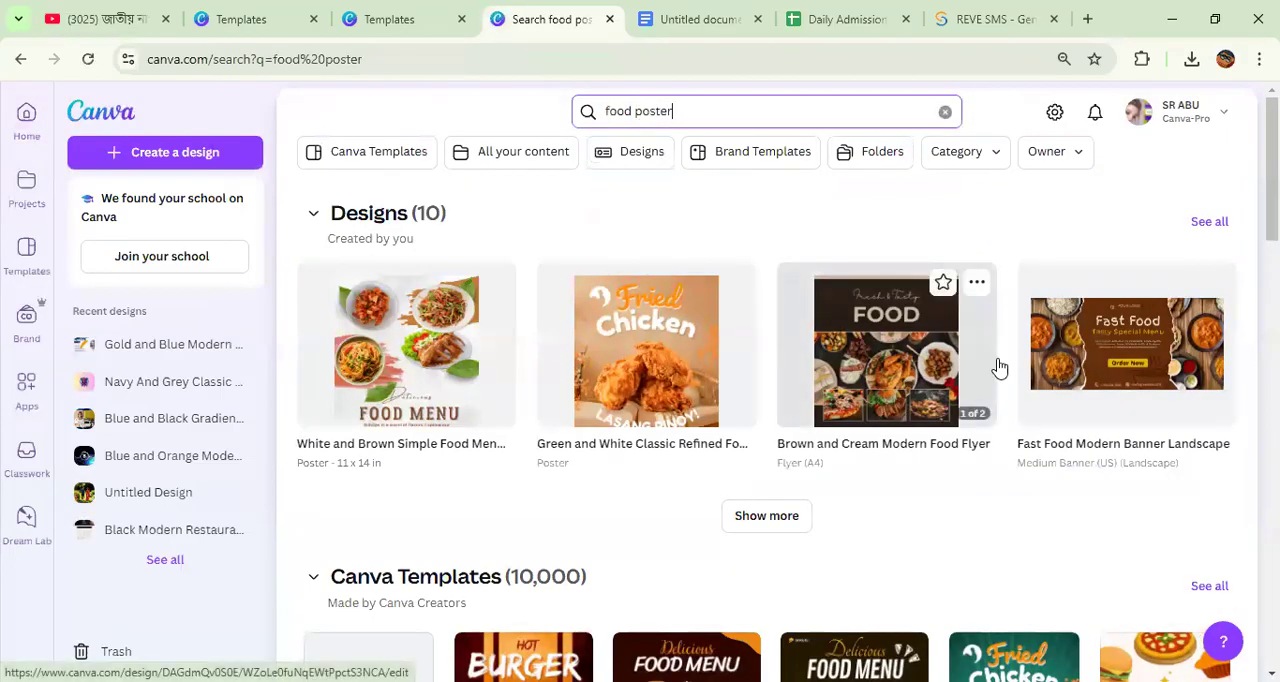
left_click(1100, 345)
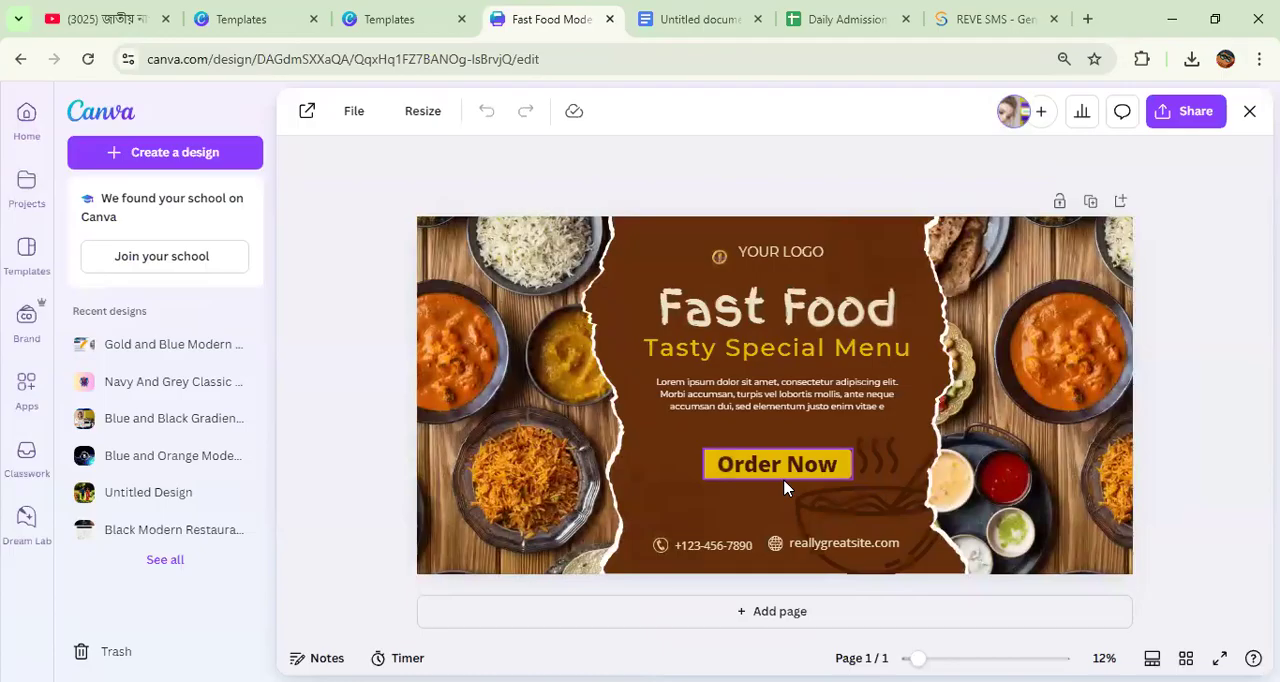
Step: Remove the banner's logo icon and "YOUR LOGO" text, and shift the left food photo slightly towards the banner's centre
left_click(718, 257)
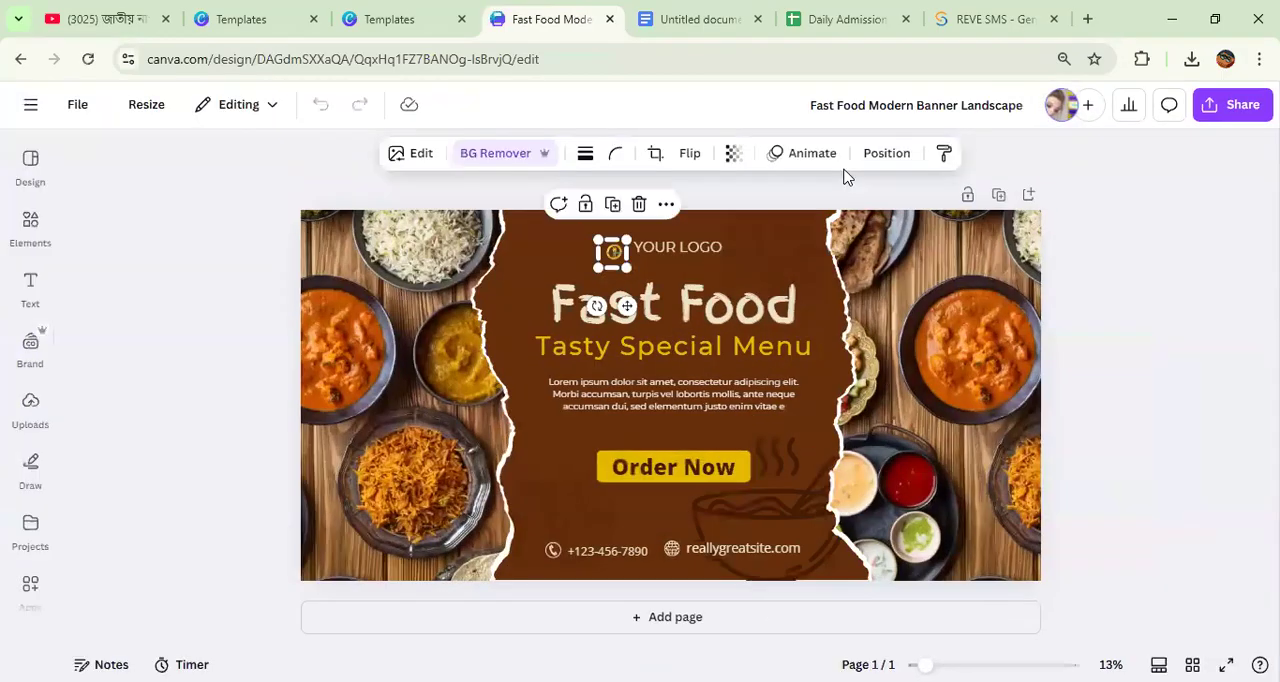
left_click(639, 204)
left_click_drag(647, 244, 1260, 207)
left_click(796, 408)
left_click(677, 276)
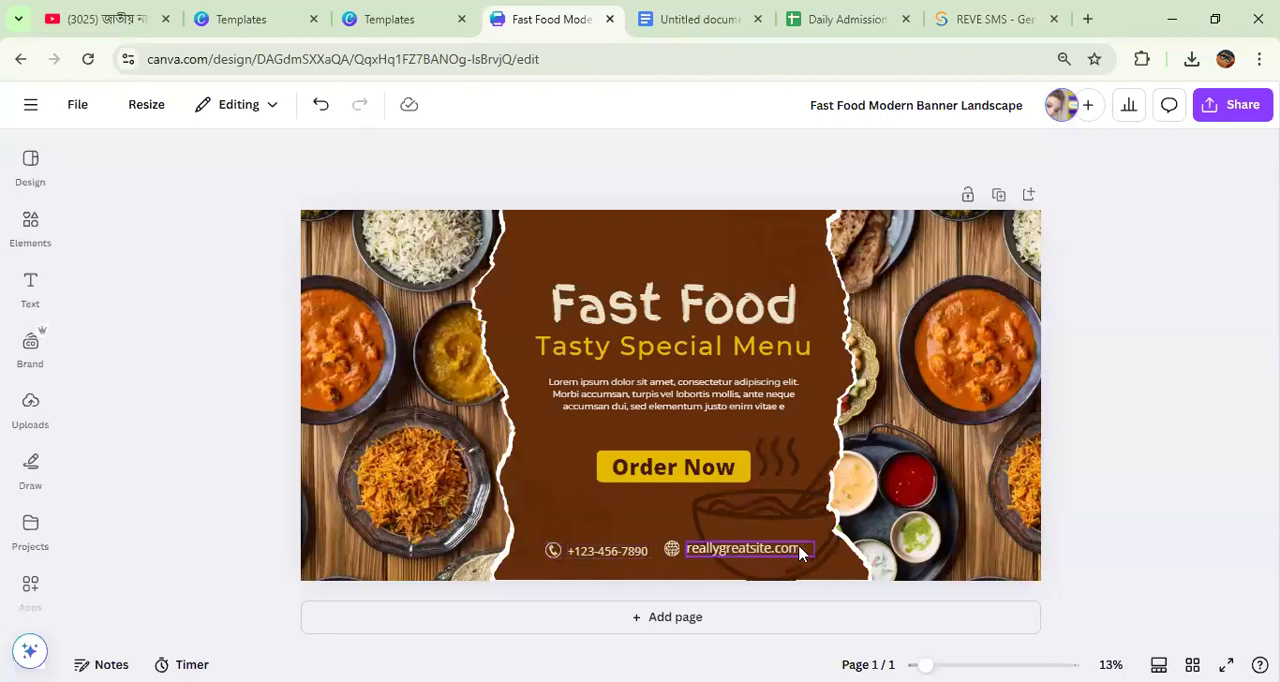
left_click_drag(355, 372, 383, 363)
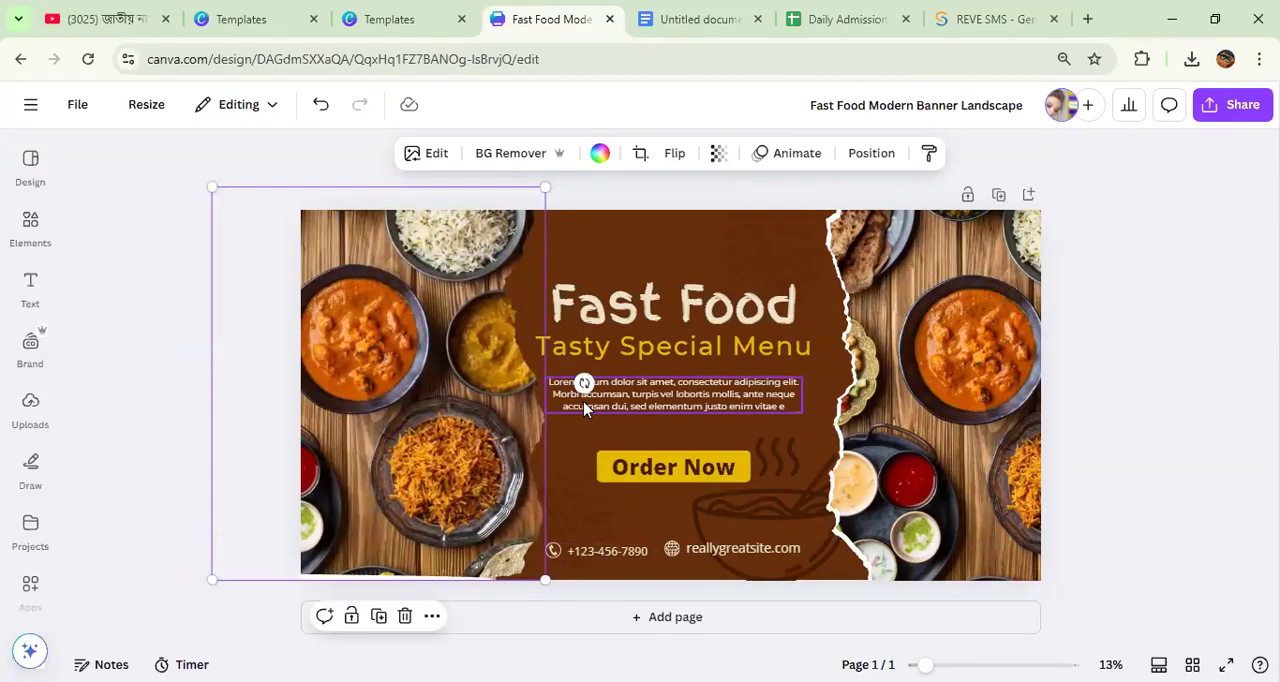
left_click(971, 375)
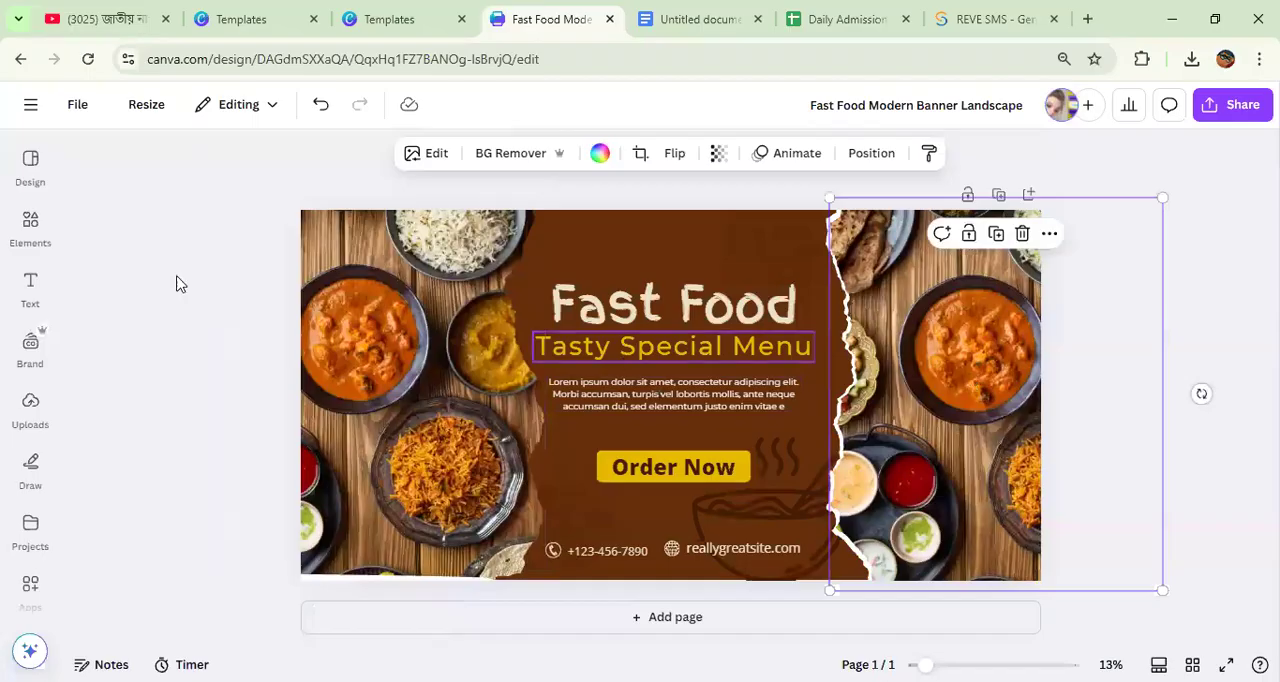
Step: Browse the suggested banner templates and search them for "food poster"
left_click(30, 222)
left_click(29, 170)
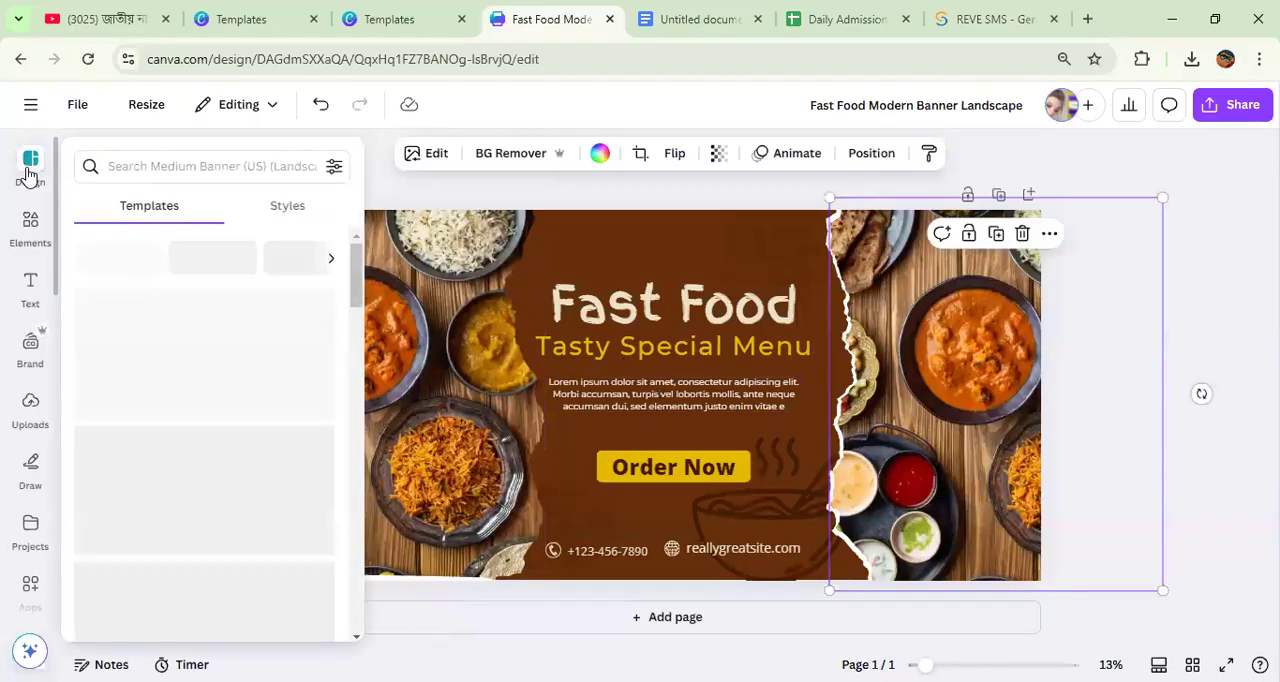
scroll(208, 396, "down", 2)
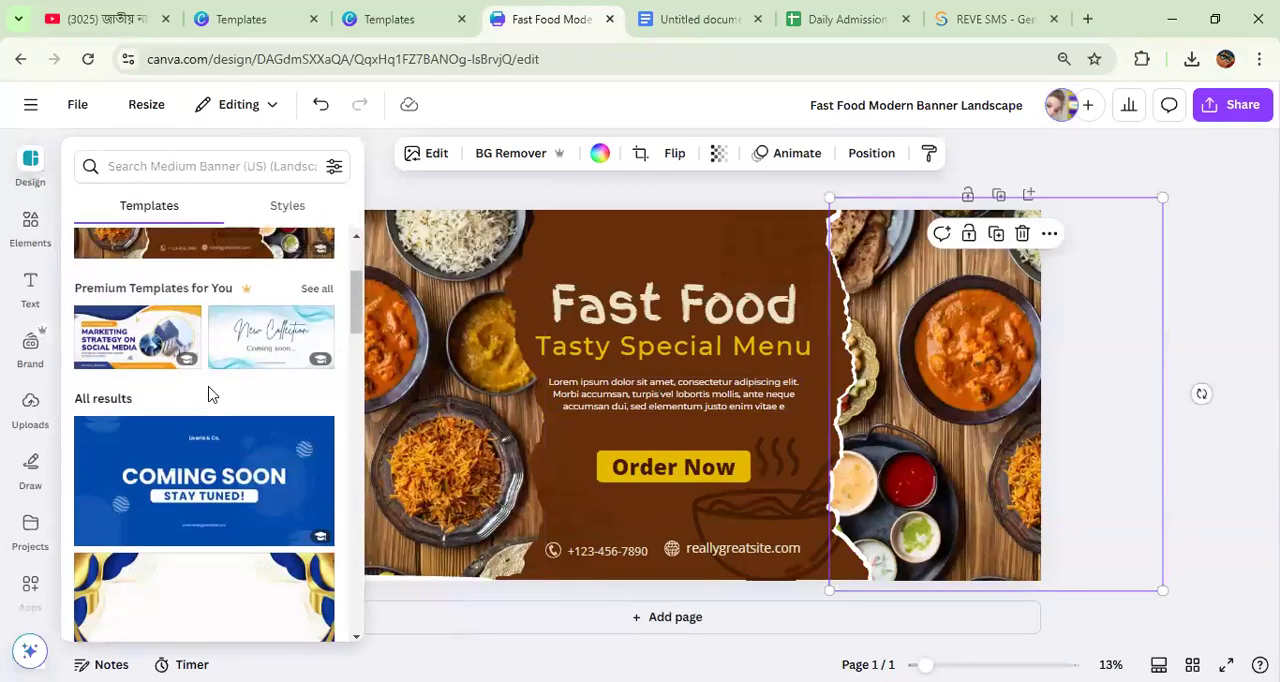
scroll(186, 537, "down", 3)
left_click(33, 172)
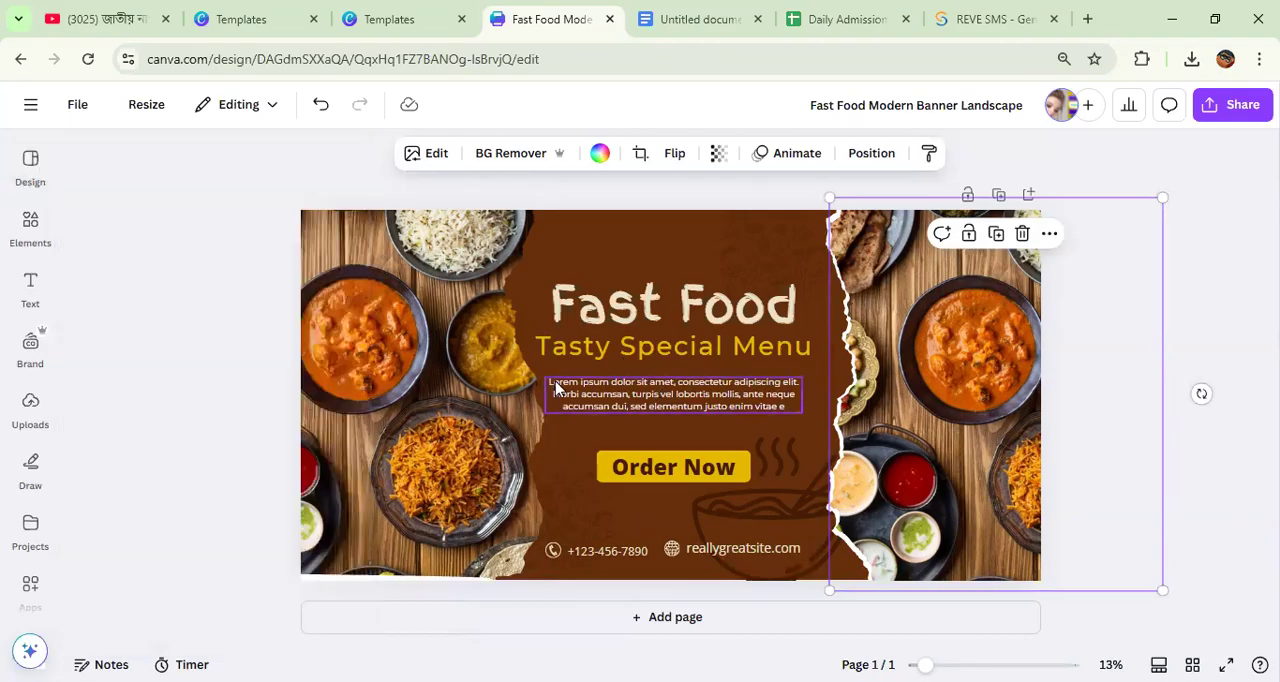
left_click(33, 172)
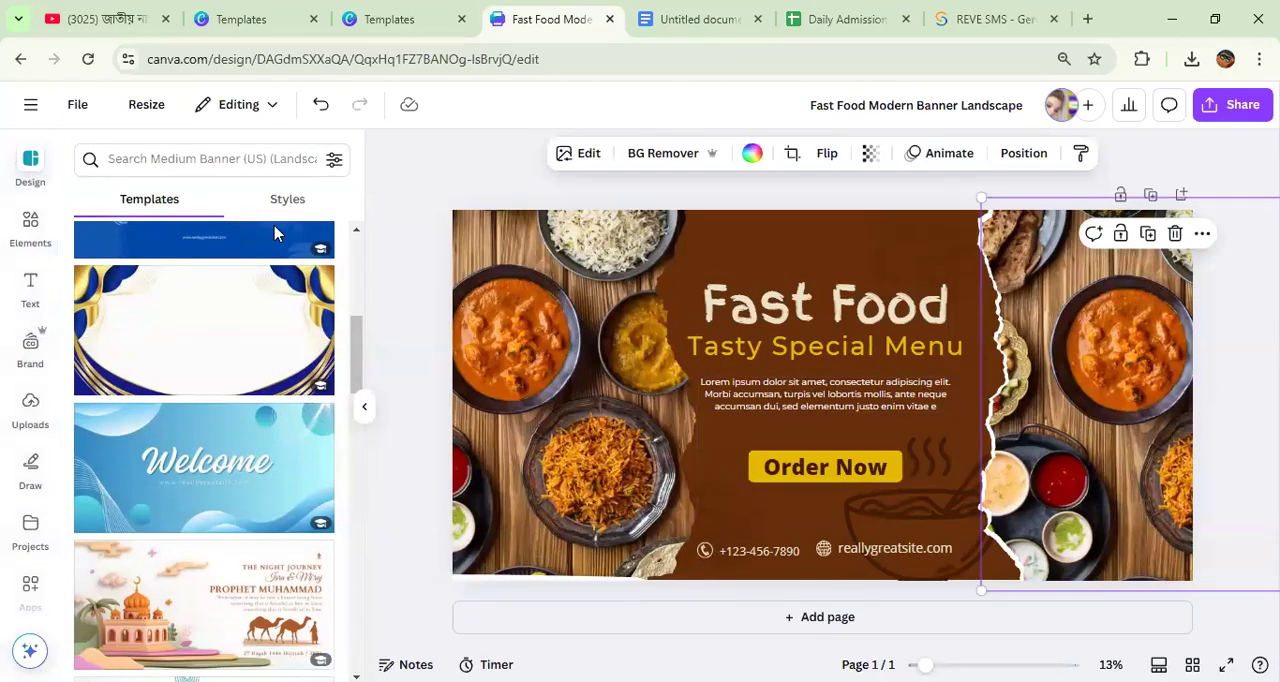
scroll(114, 437, "up", 5)
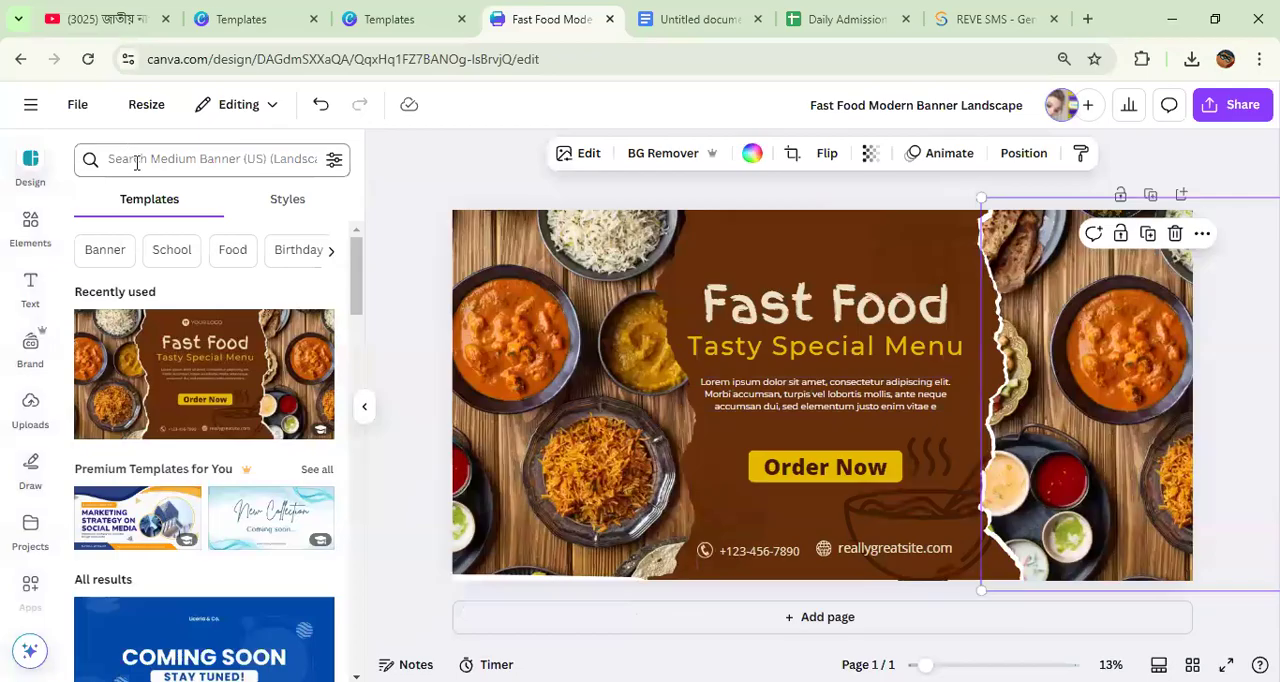
left_click(137, 163)
type("f")
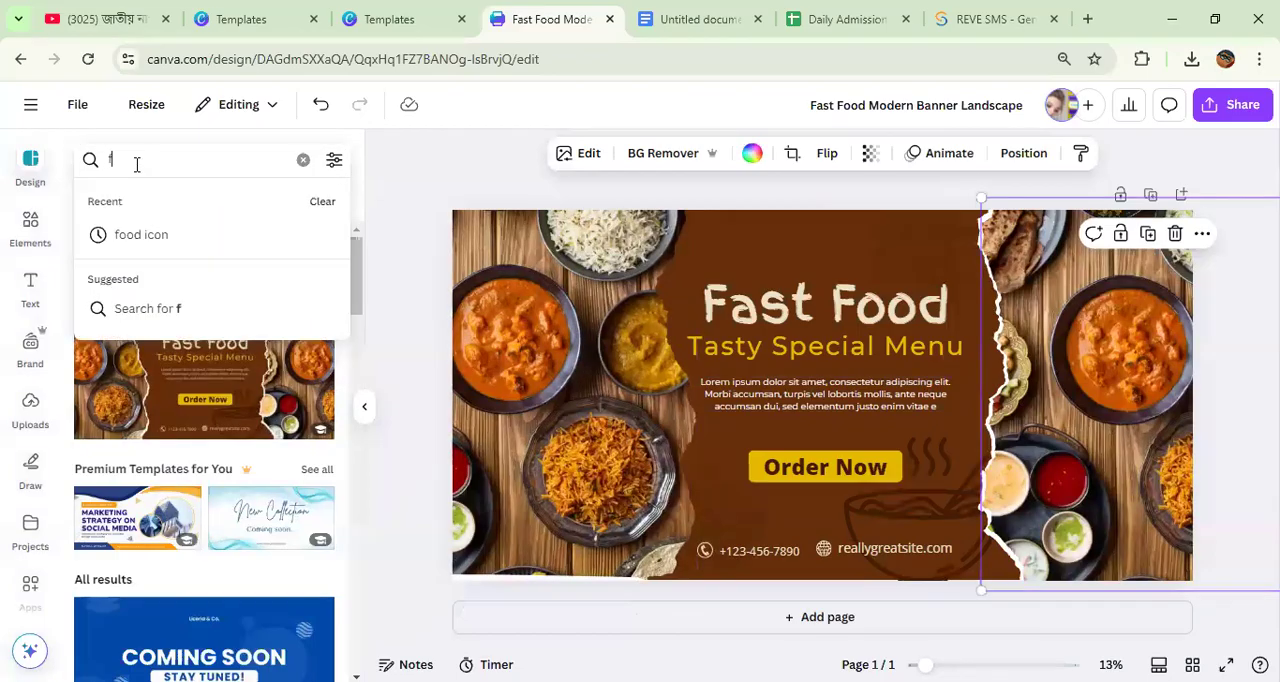
type("ood poster")
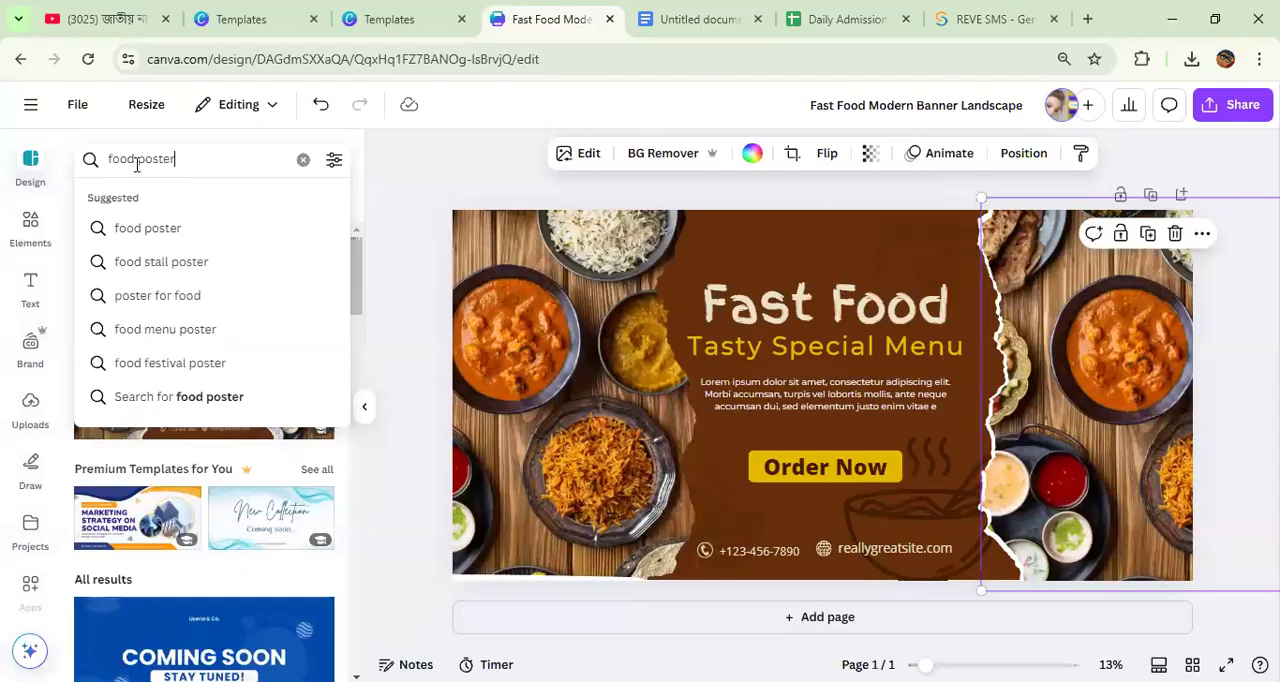
key("Return")
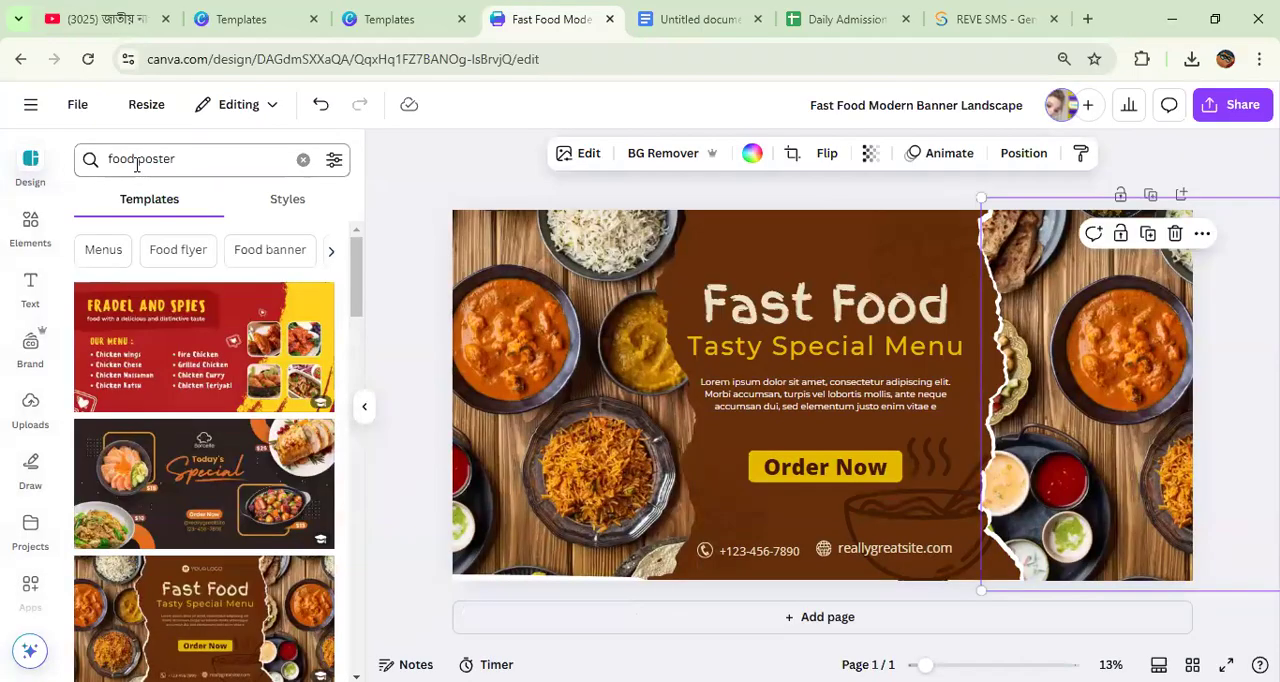
Step: Replace the banner's content with the Red and Yellow Brush Food Menu Banner template from the search results
scroll(240, 465, "down", 8)
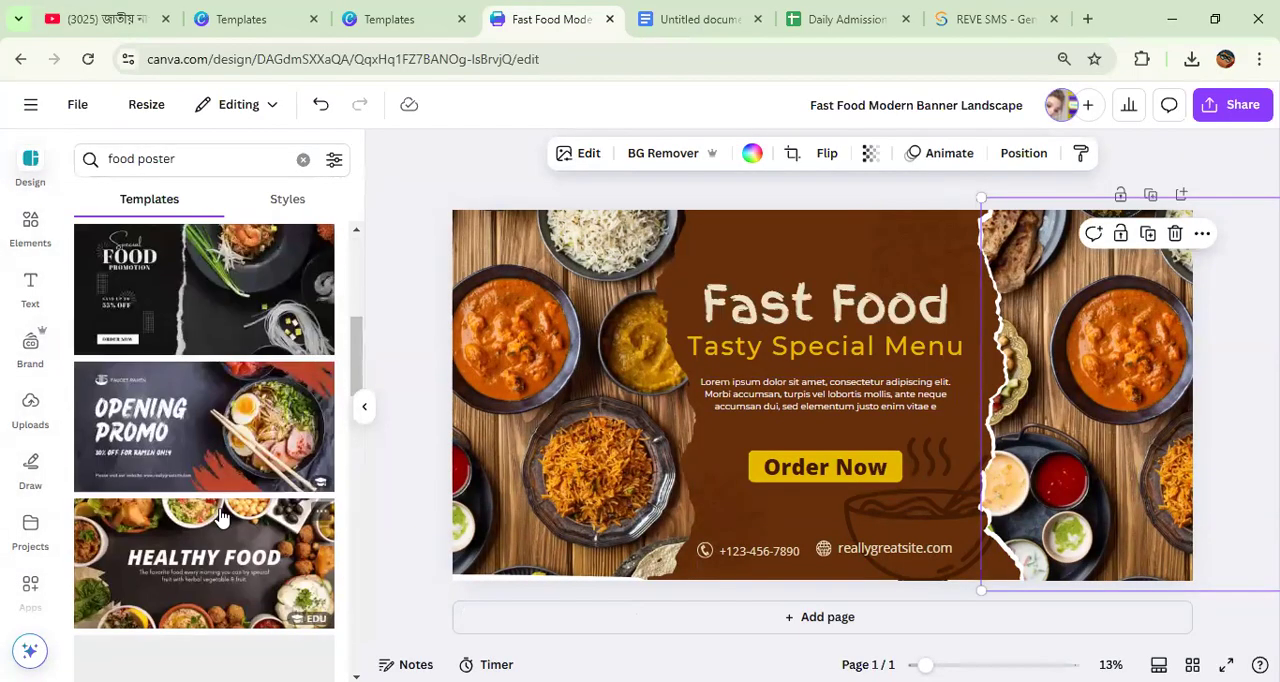
scroll(218, 524, "down", 3)
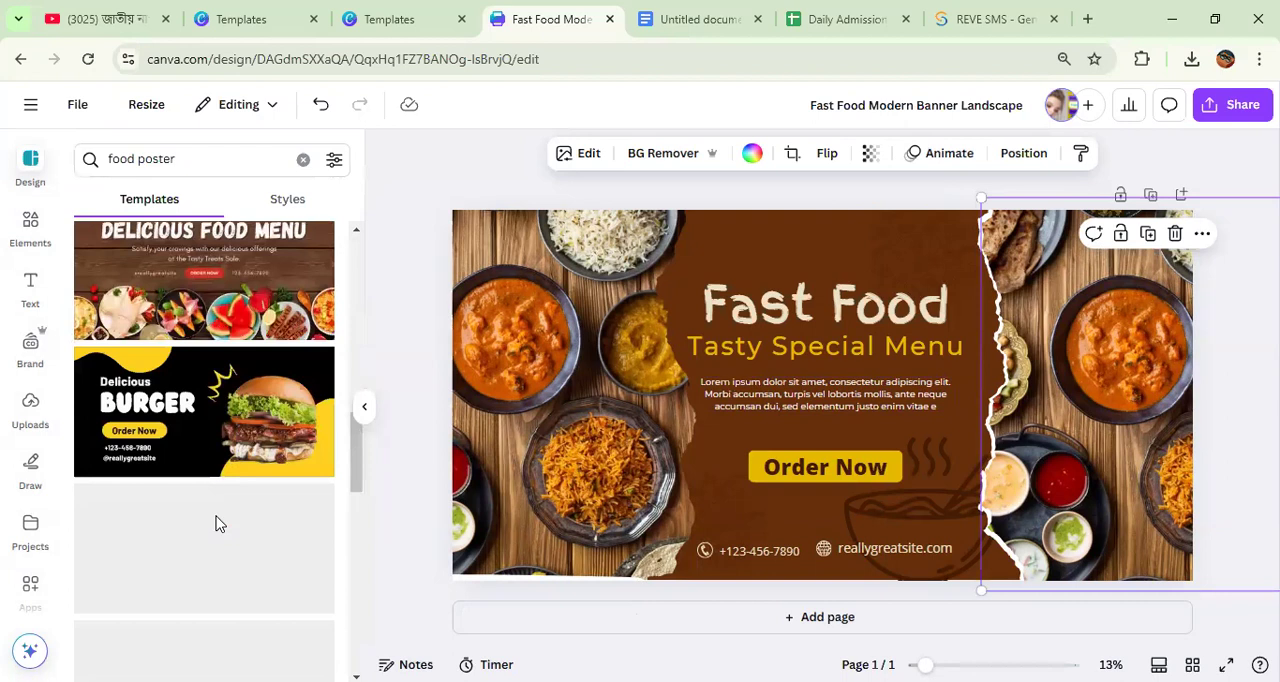
scroll(208, 470, "up", 10)
left_click(218, 381)
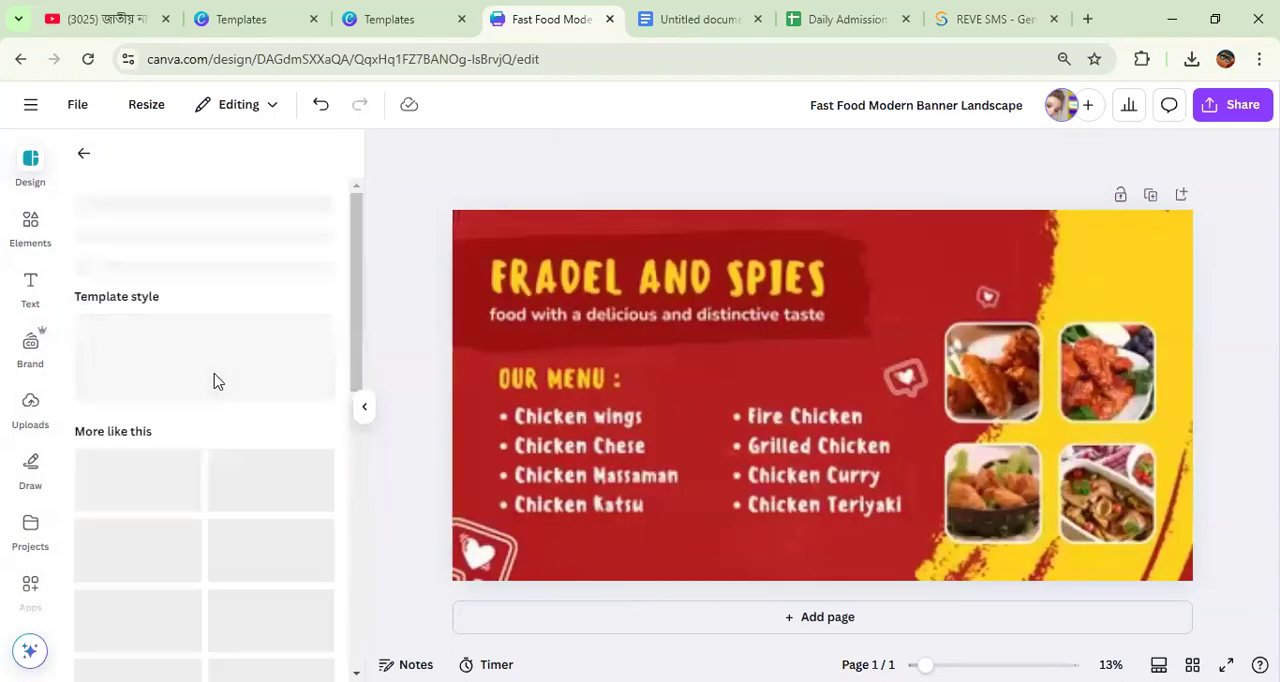
Step: Select the "FRADEL AND SPIES" heading text, check the "Graphics Design with Canva" topic list in Google Docs and return to Canva
left_click(677, 331)
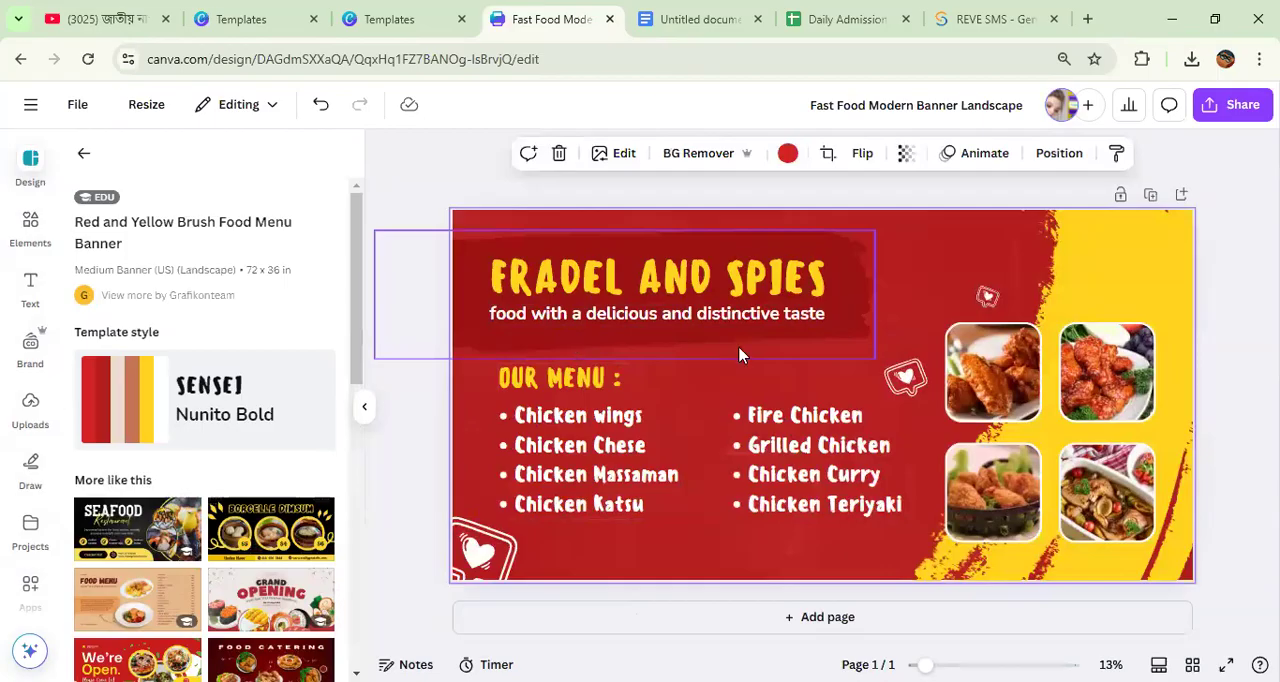
double_click(652, 277)
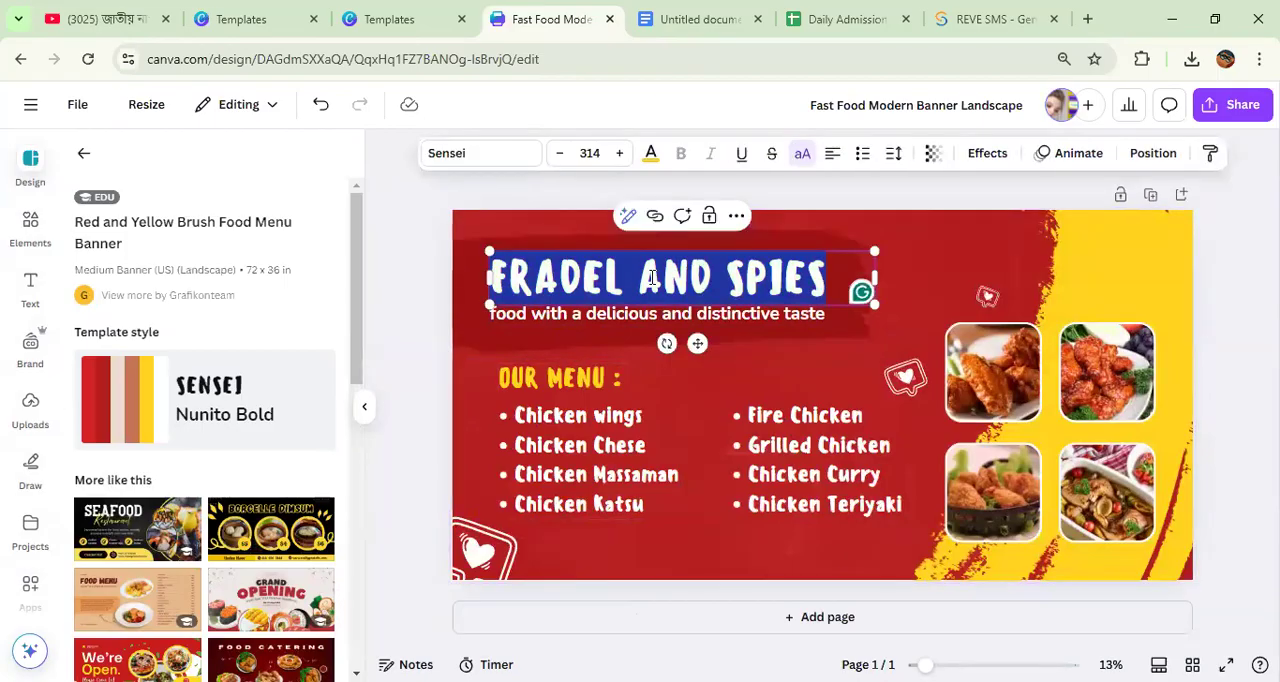
left_click(703, 19)
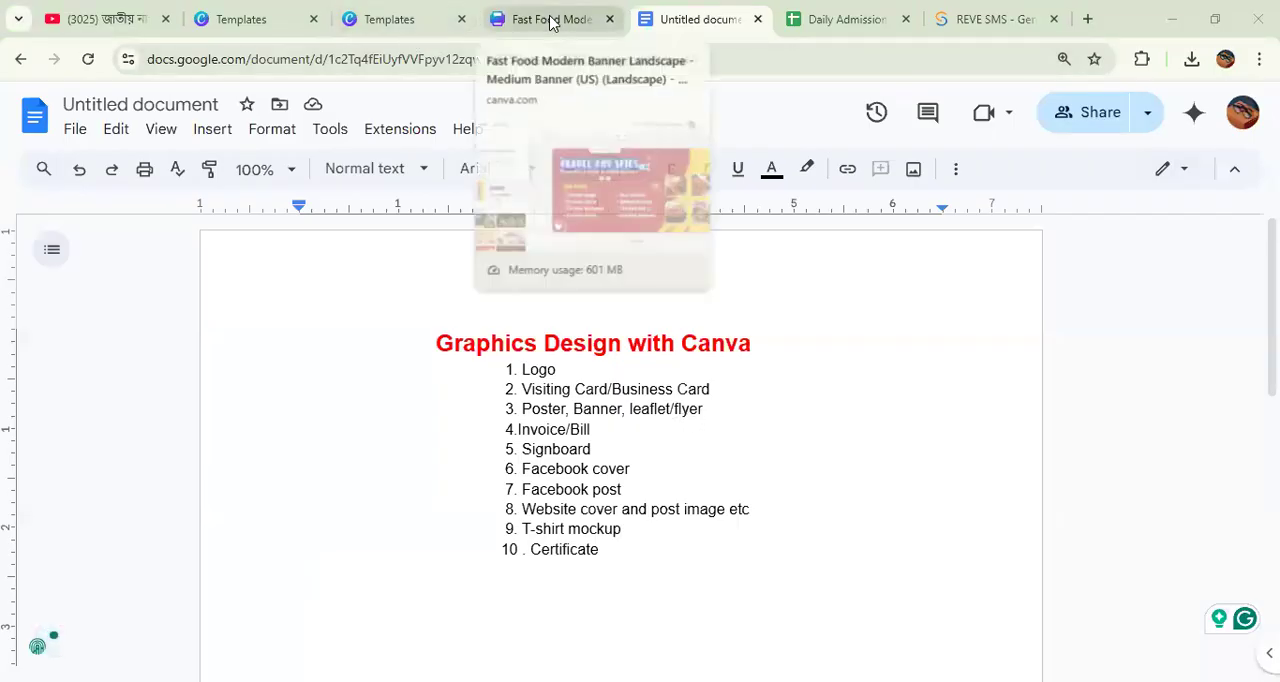
key("ctrl+shift+Tab")
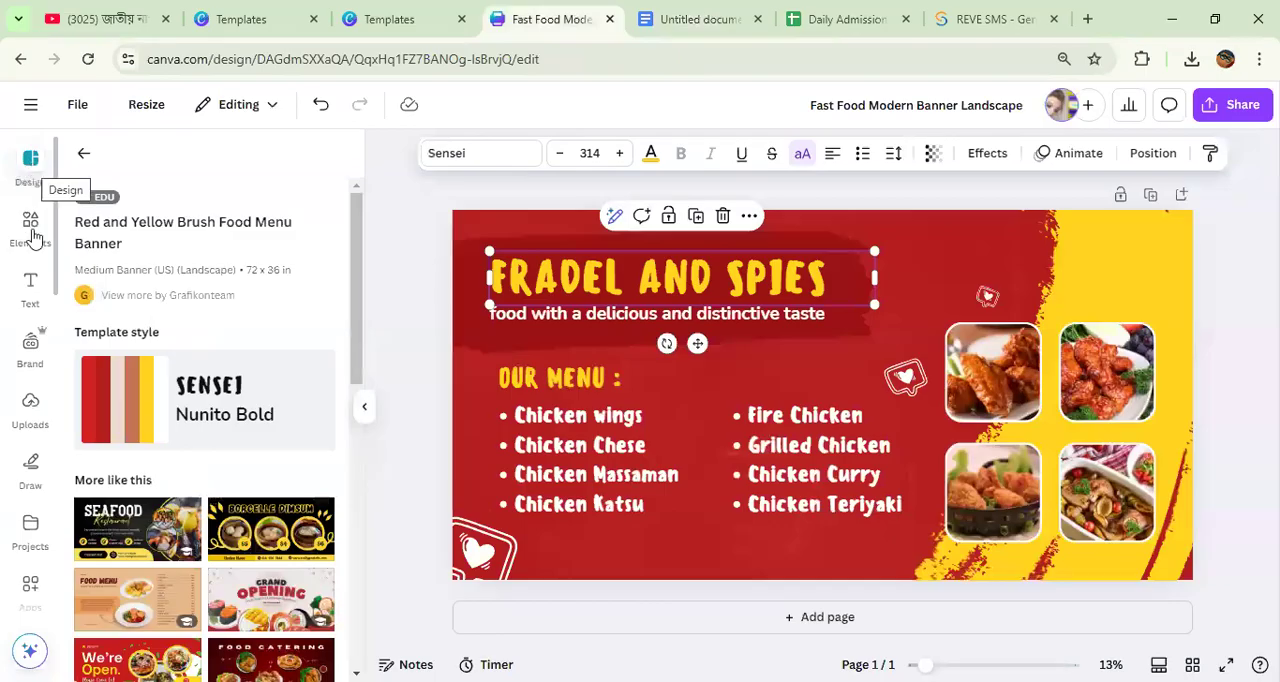
Step: Go back to the Canva home page and search for "food flyer"
left_click(30, 104)
left_click(27, 112)
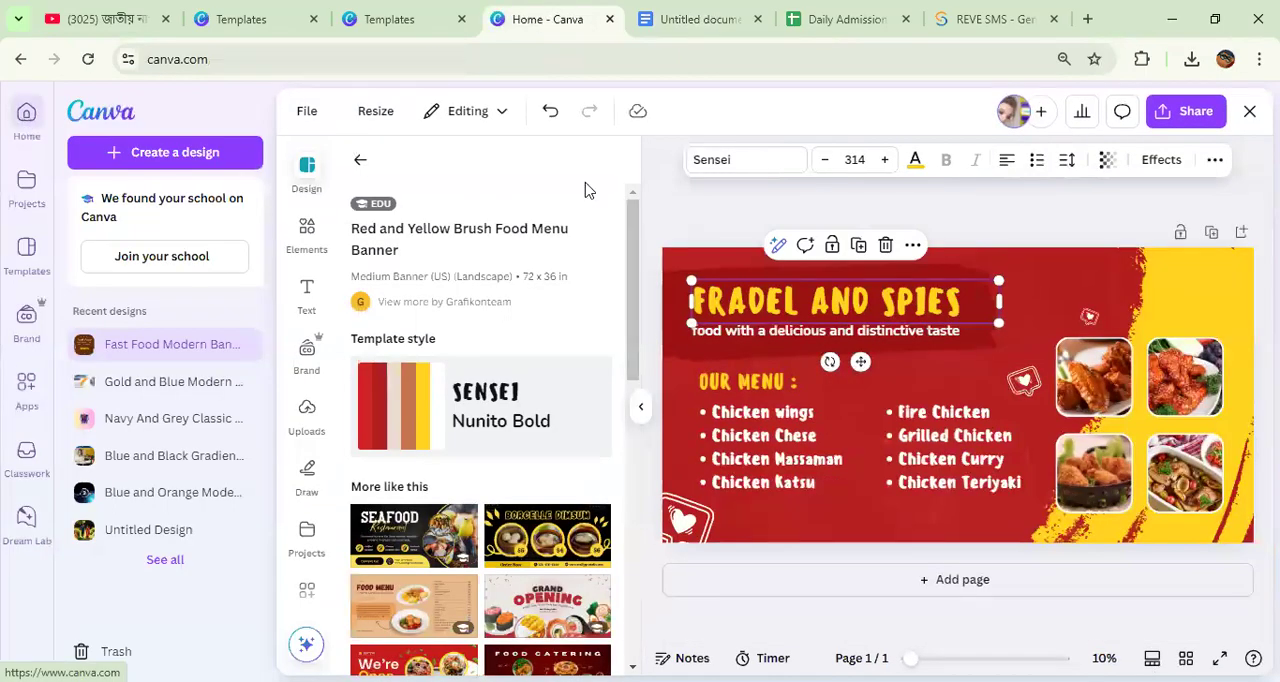
left_click(631, 110)
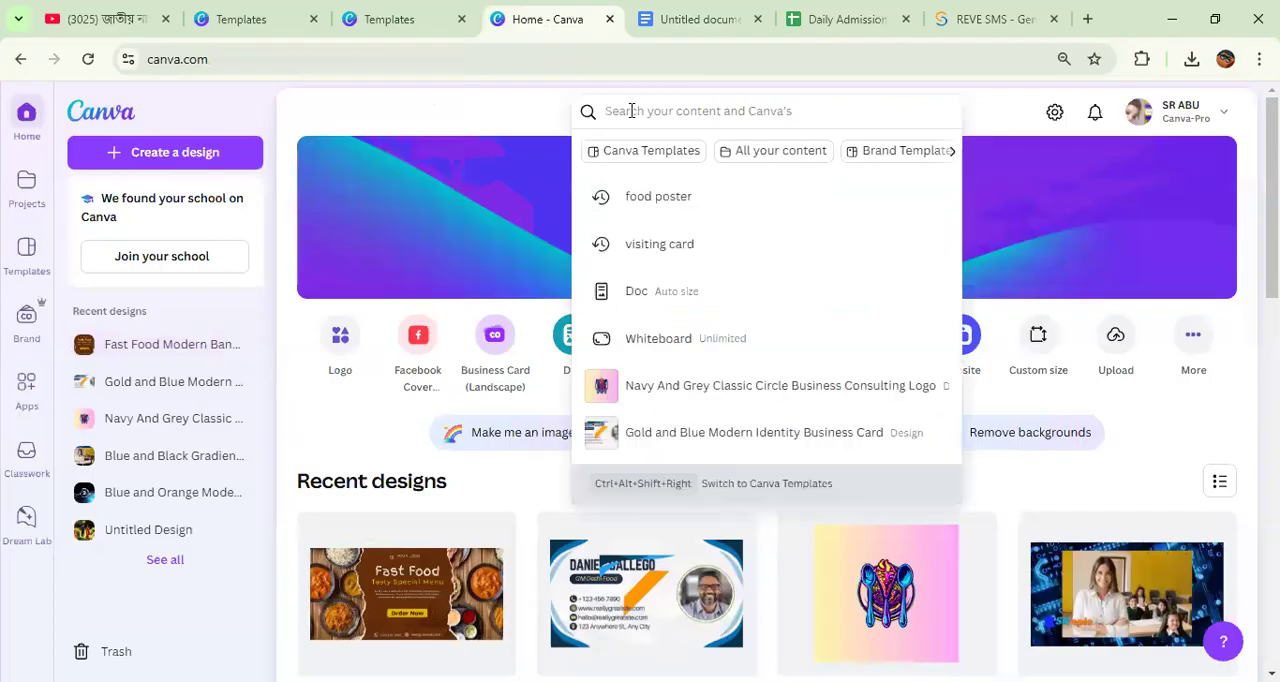
type("food flyer")
key("Return")
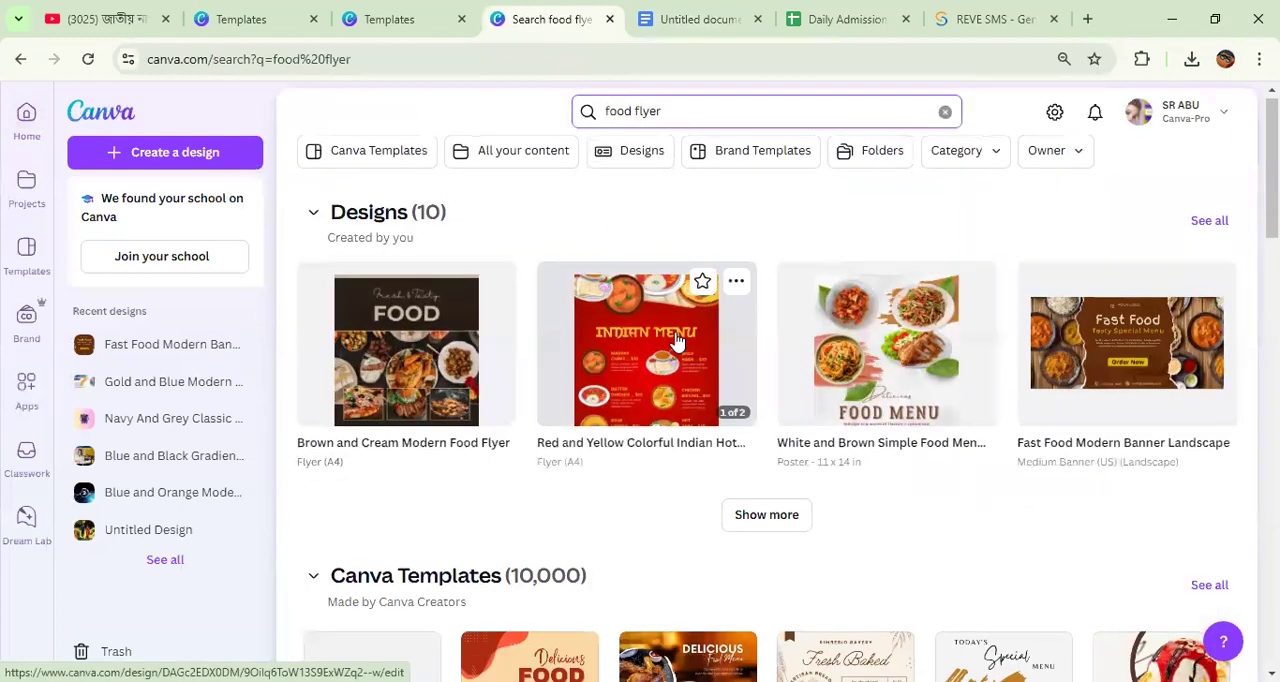
Step: Find the Red & Black Modern Food Promotion A4 Flyer template in the results and open it for customizing
scroll(675, 340, "down", 3)
scroll(675, 340, "down", 4)
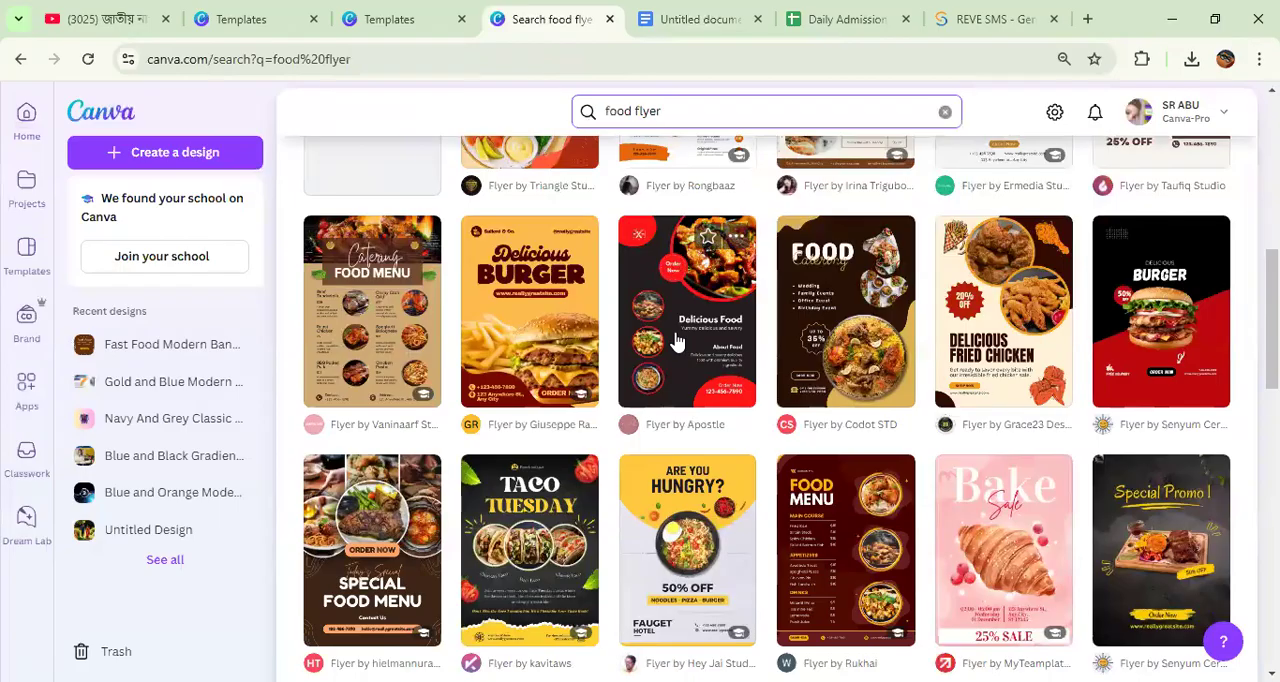
left_click(677, 341)
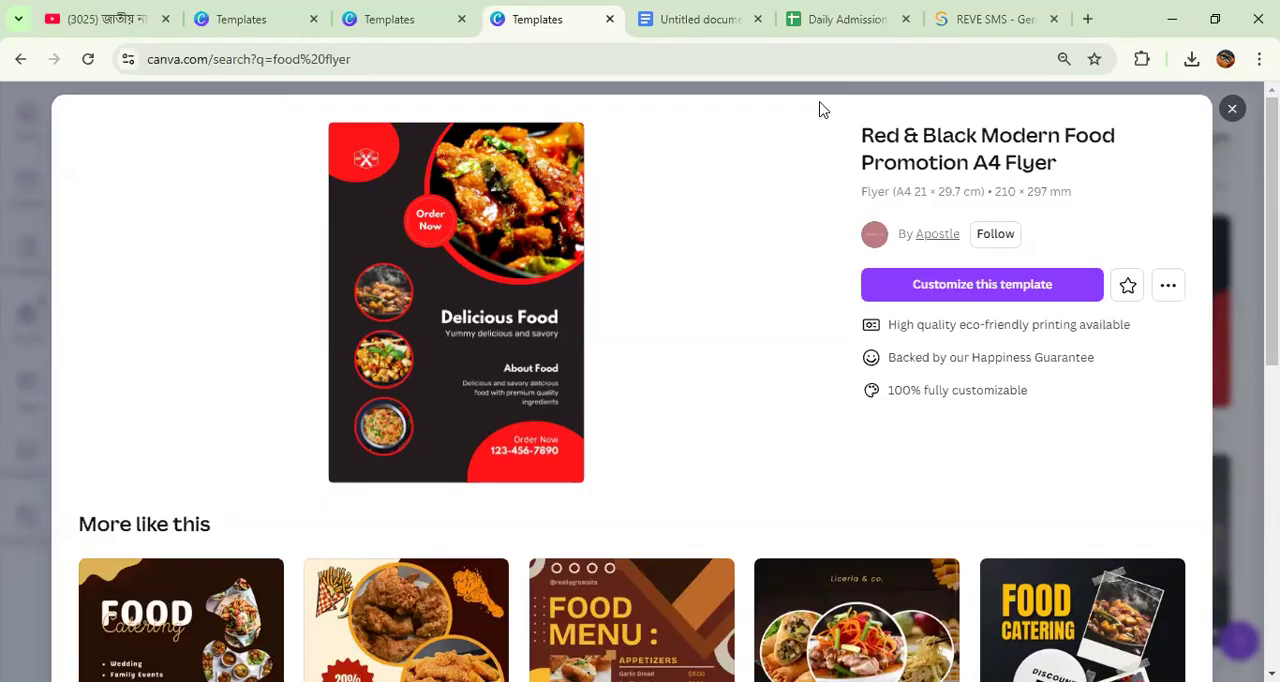
left_click(932, 288)
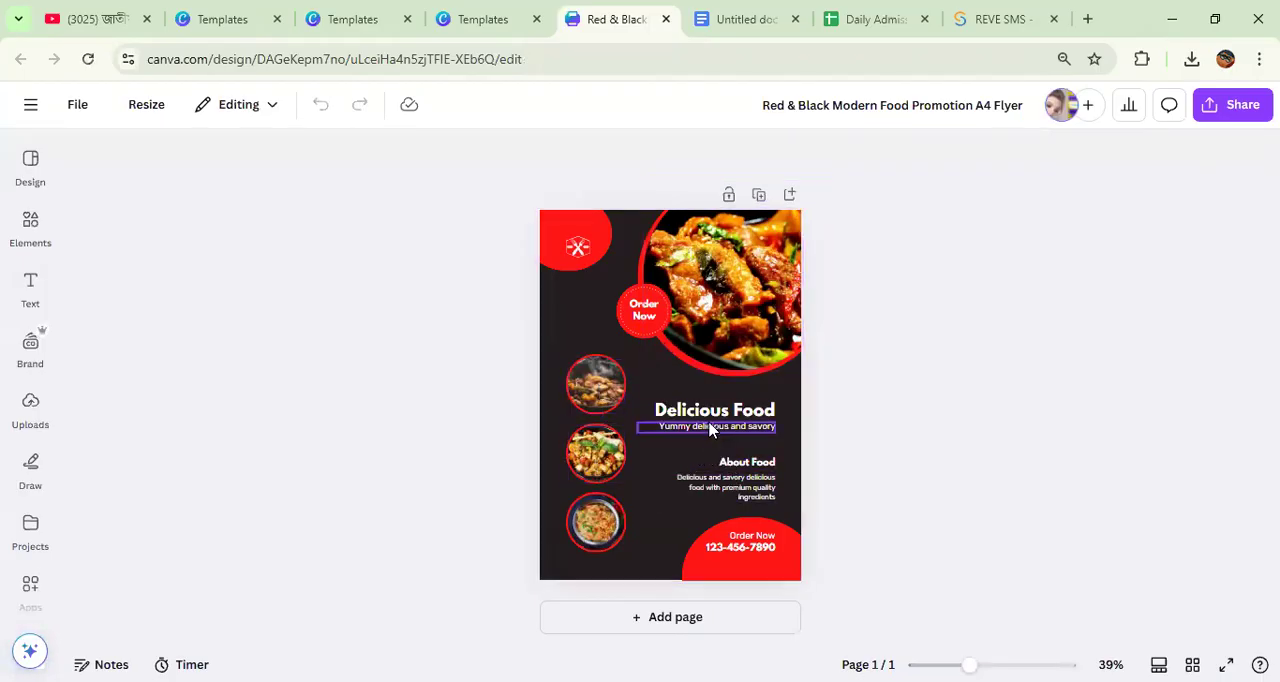
Step: Move the "Delicious and savory delicious food" description paragraph down onto the red shape at the flyer's lower edge
left_click_drag(712, 485, 725, 528)
left_click(838, 578)
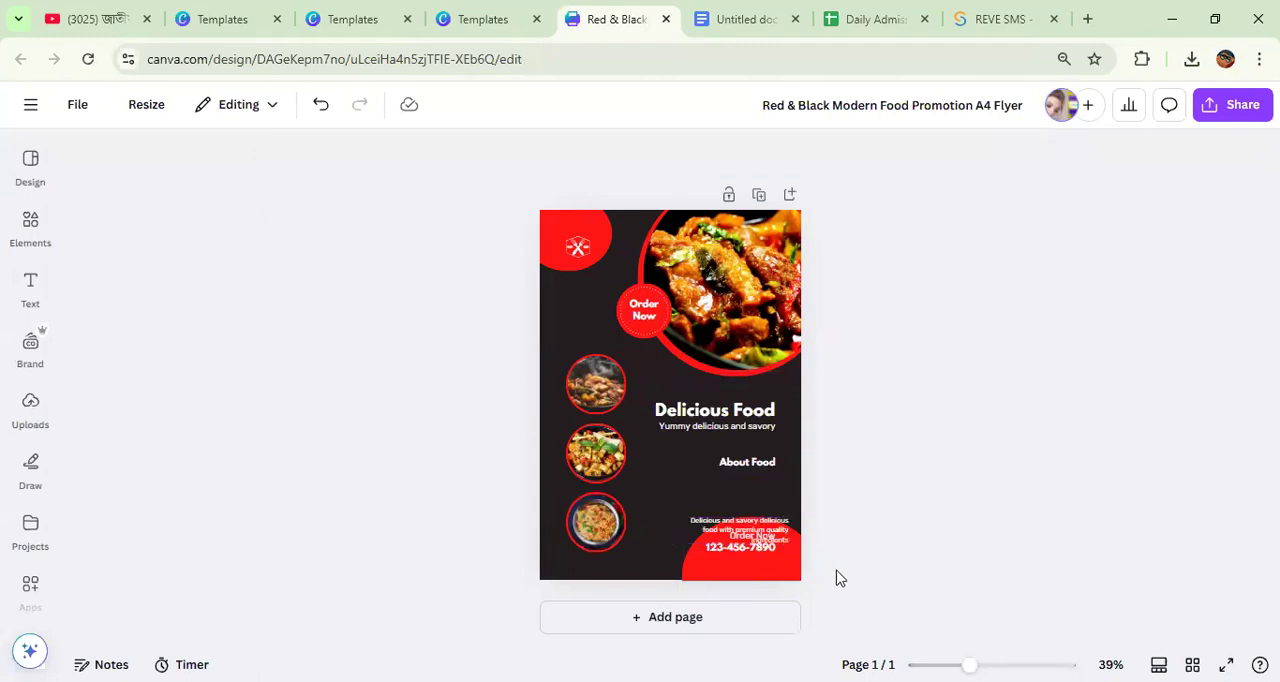
Step: Add a second page to the flyer and apply the Catering Food Menu template to it
left_click(672, 630)
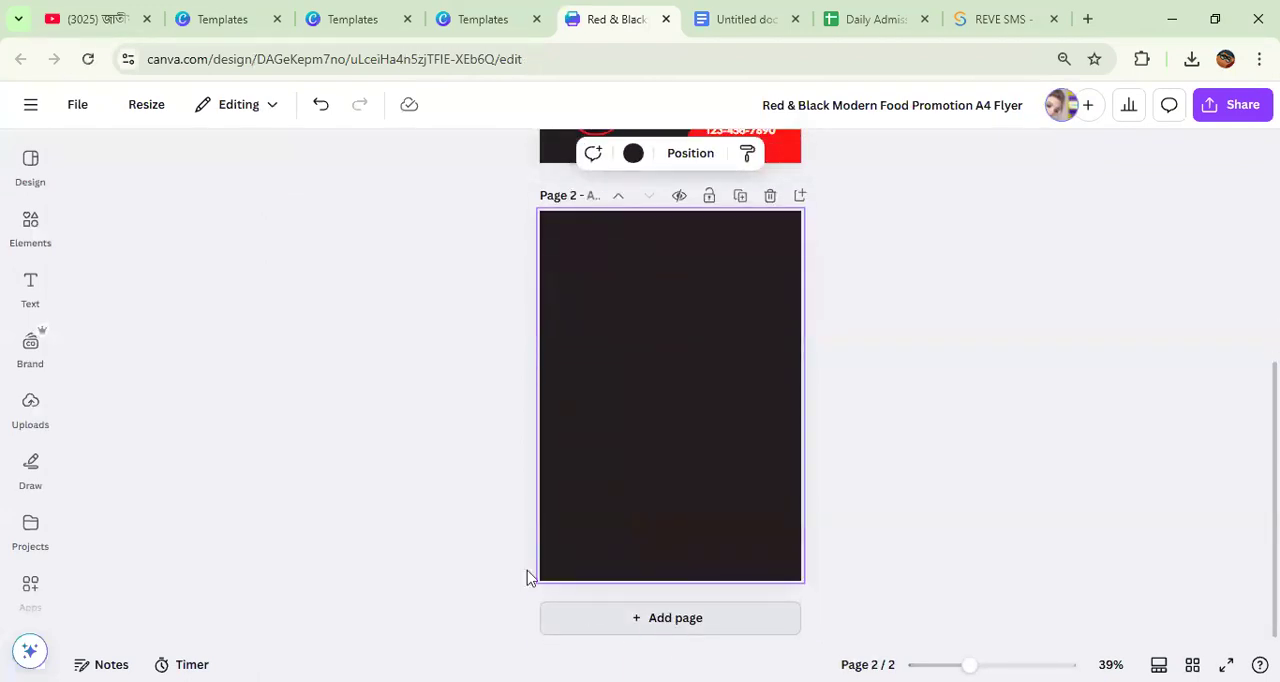
left_click(24, 166)
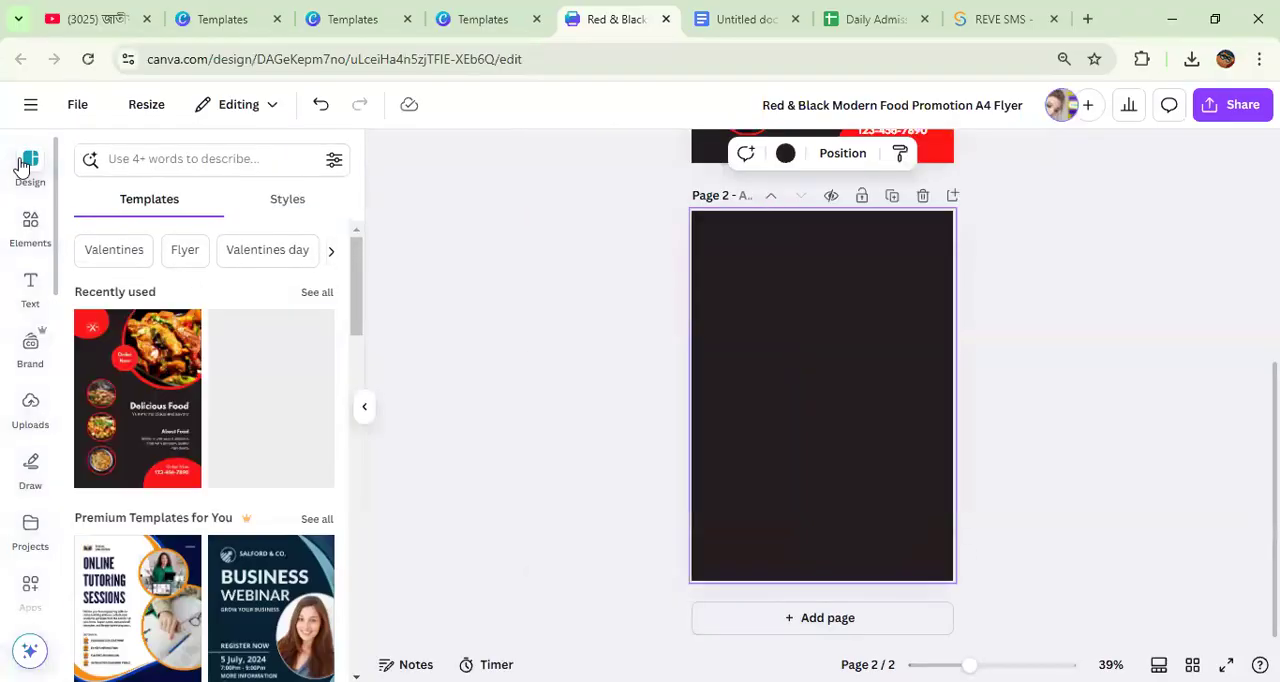
left_click(256, 400)
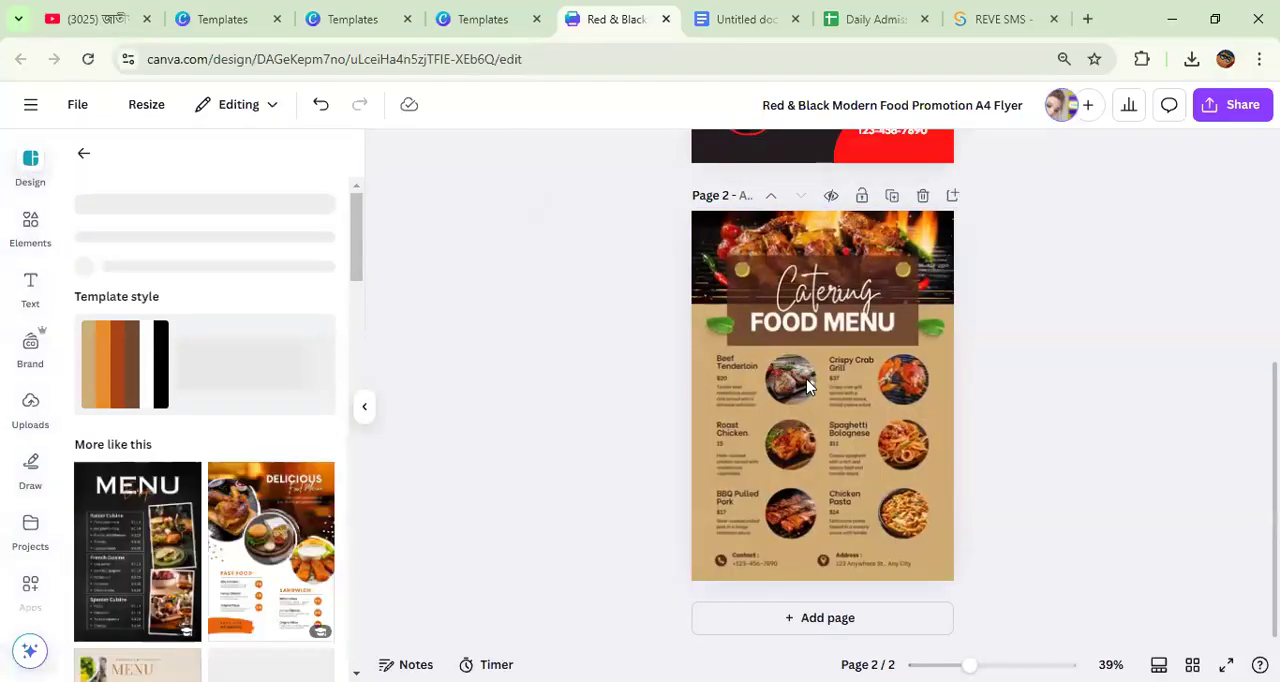
Step: Remove the Spaghetti Bolognese, Crispy Crab Grill and Chicken Pasta dish photos from the Catering Food Menu page
scroll(821, 388, "up", 3)
scroll(899, 460, "down", 3)
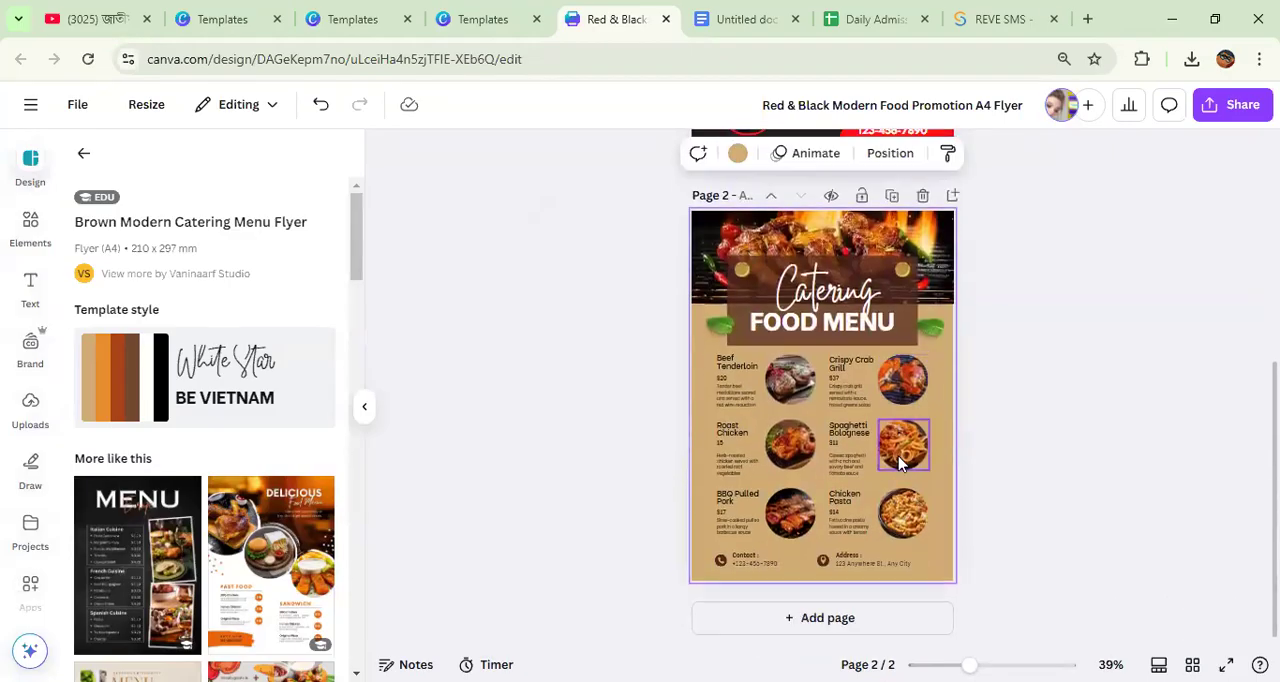
left_click_drag(901, 463, 1171, 400)
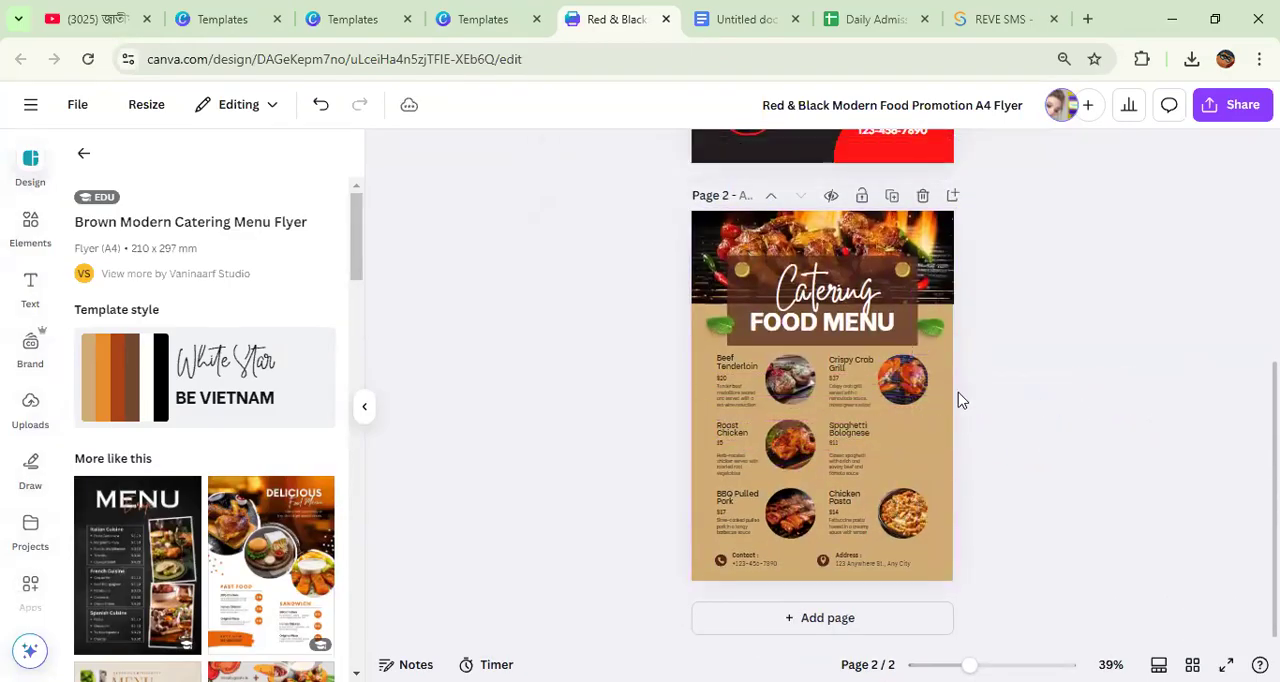
left_click_drag(912, 388, 1146, 371)
left_click(928, 515)
key("Delete")
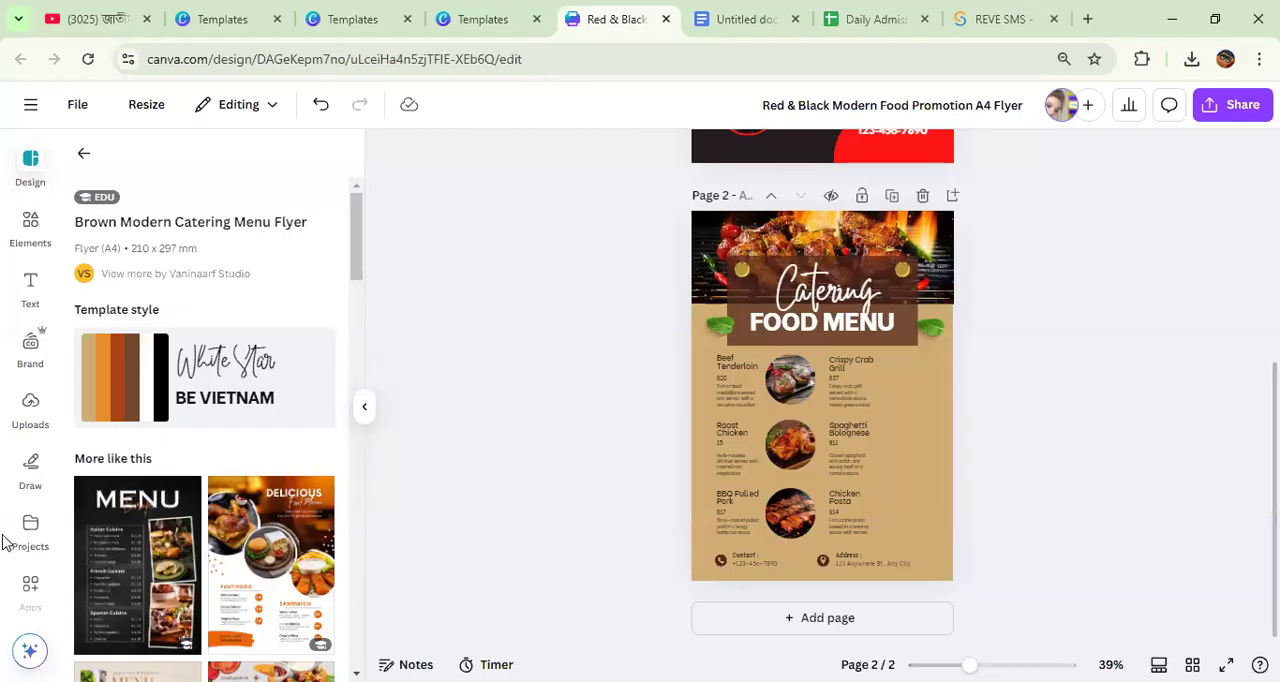
Step: Search the stock photos for "pizza" and place a small pepperoni pizza photo beside the Crispy Crab Grill item
scroll(33, 430, "down", 2)
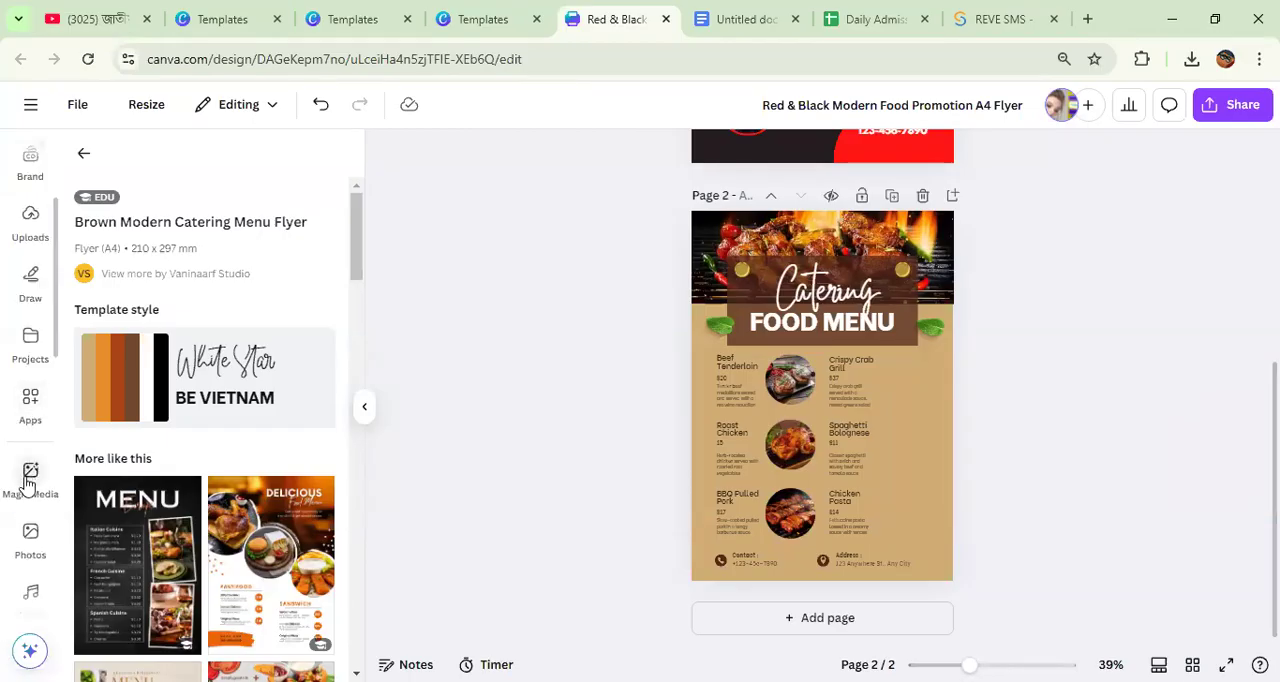
left_click(18, 405)
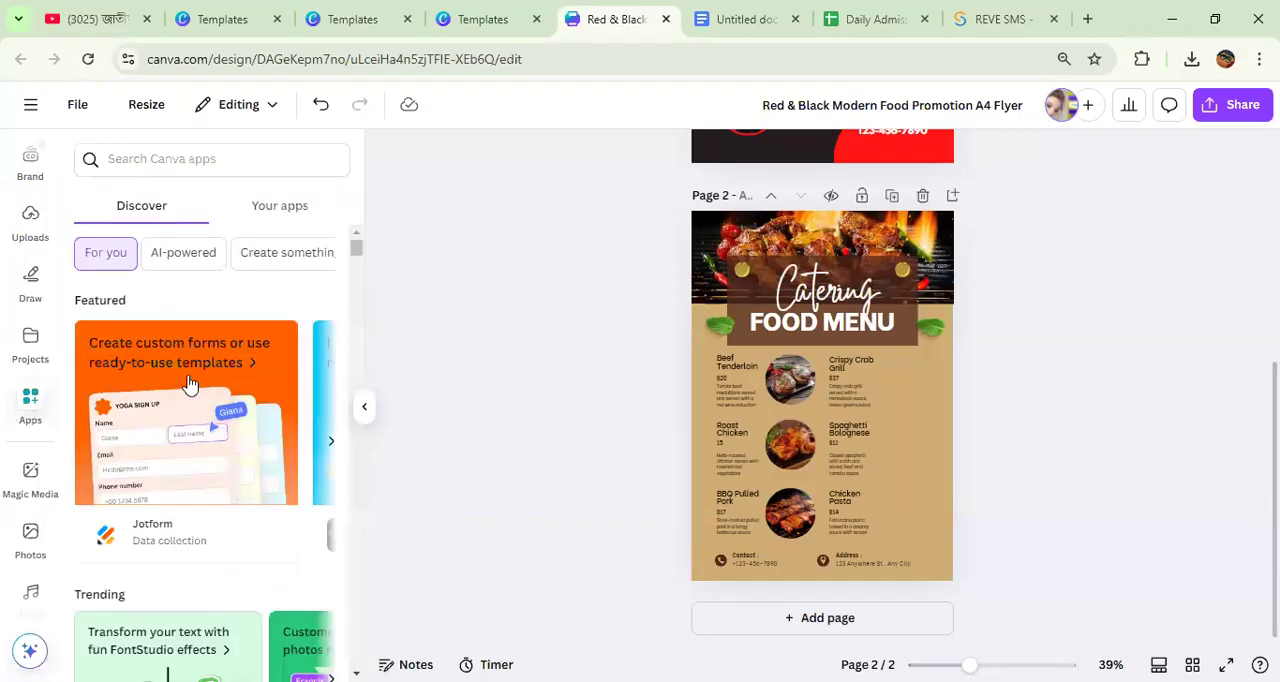
scroll(190, 390, "down", 5)
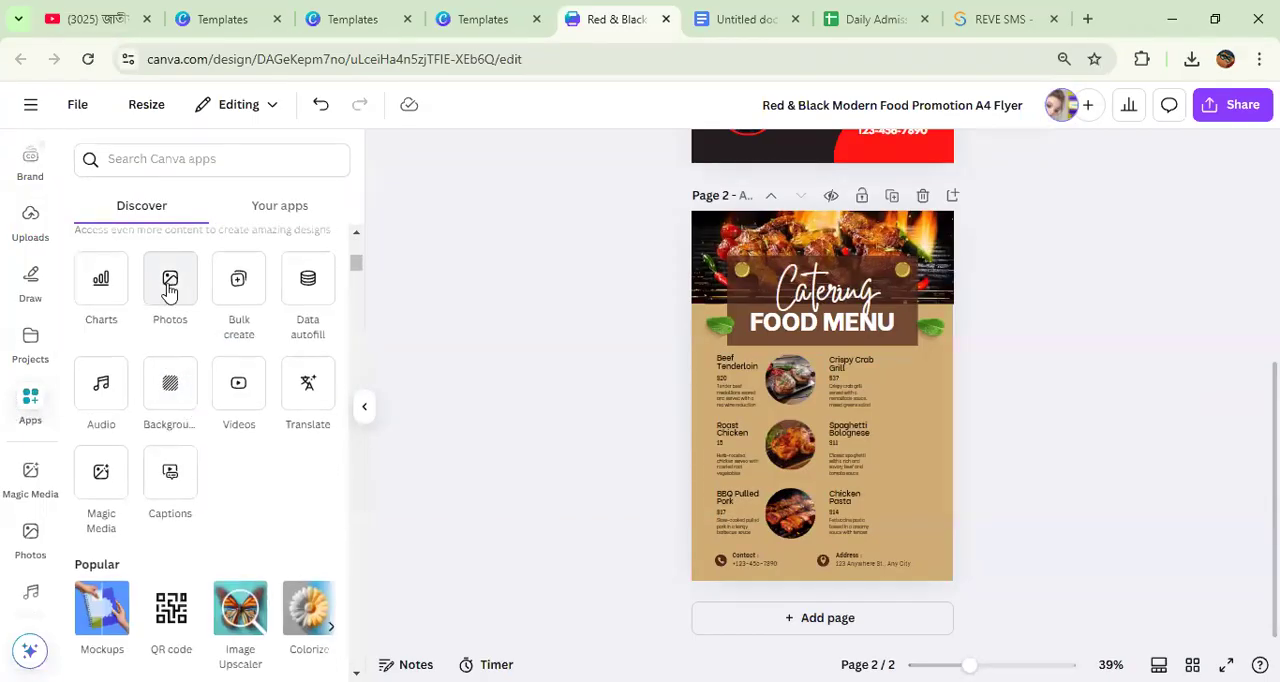
left_click(169, 290)
left_click(142, 160)
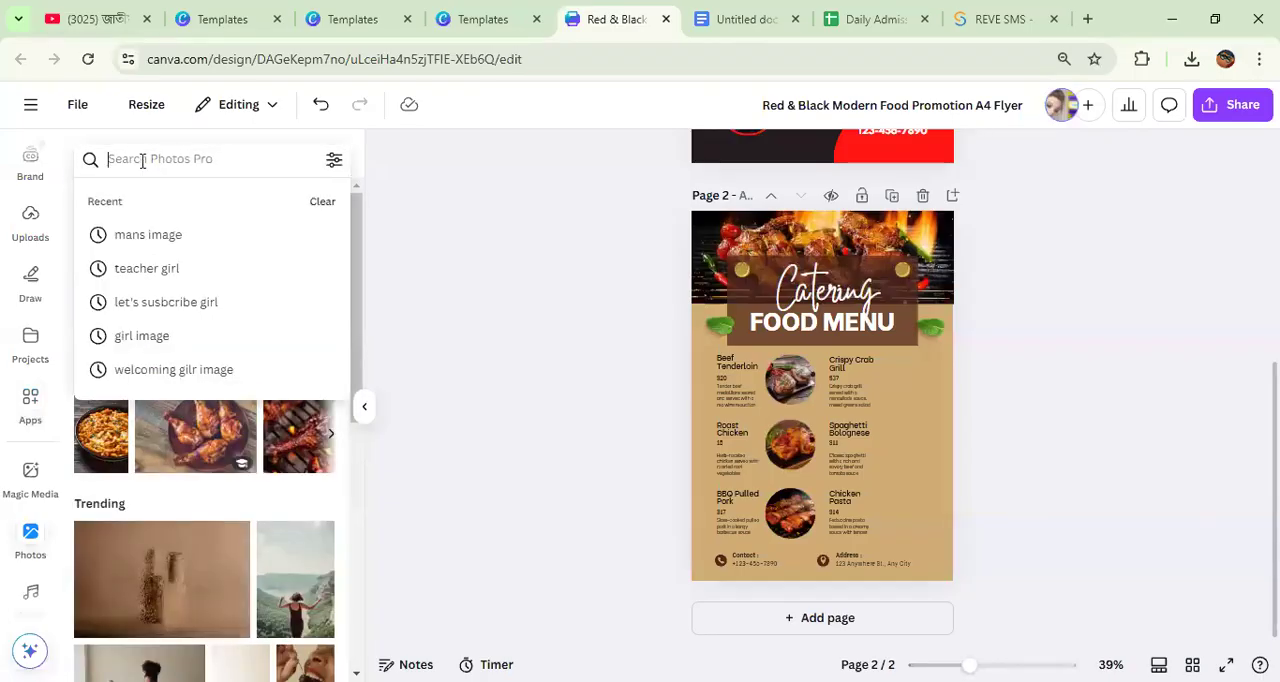
type("pizza")
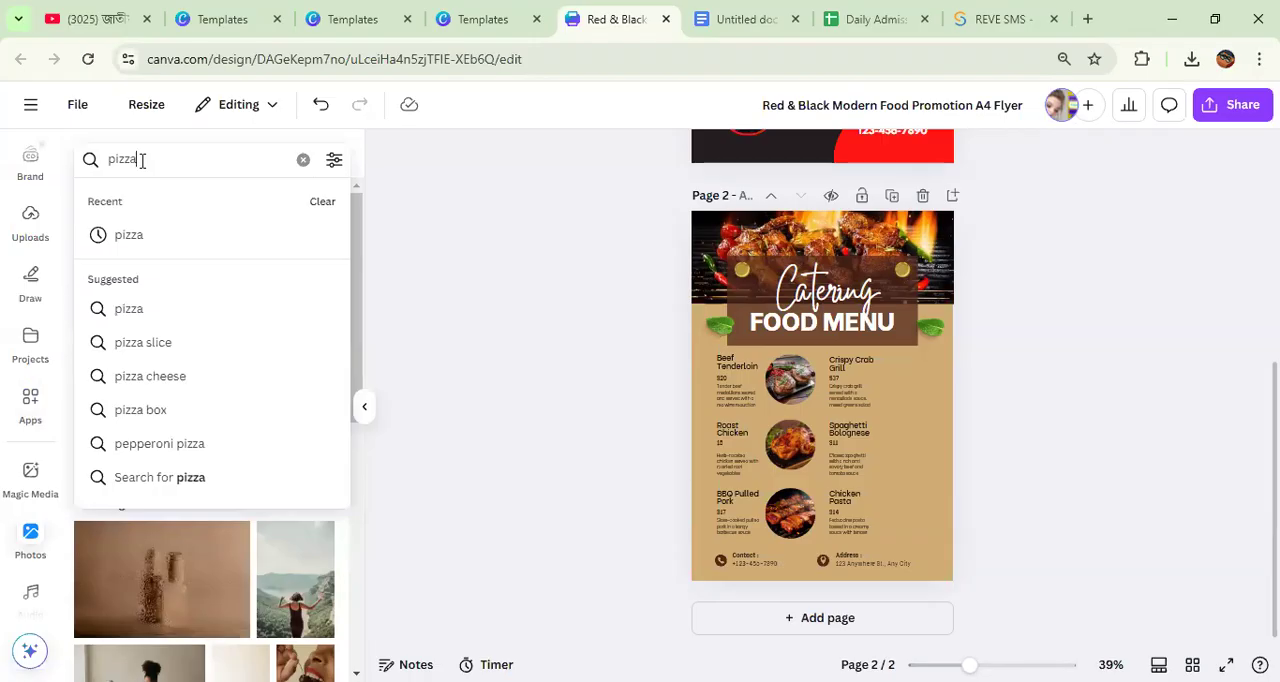
key("Return")
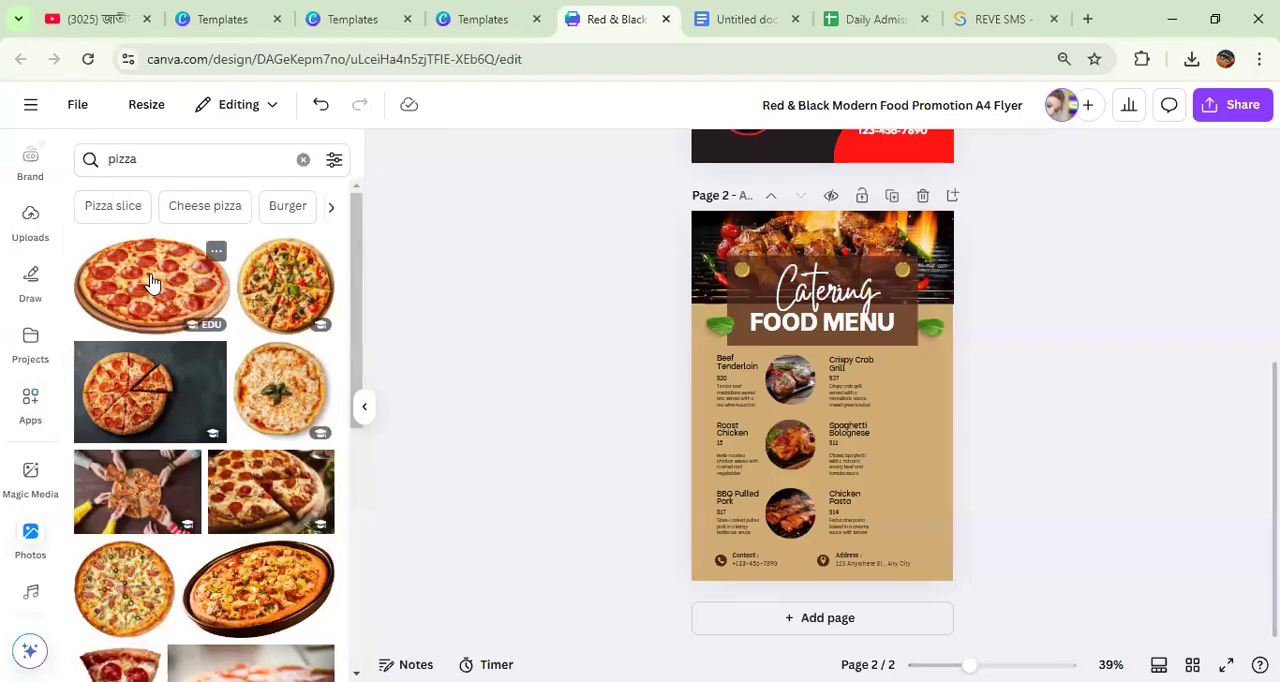
left_click(151, 283)
left_click_drag(727, 331, 917, 377)
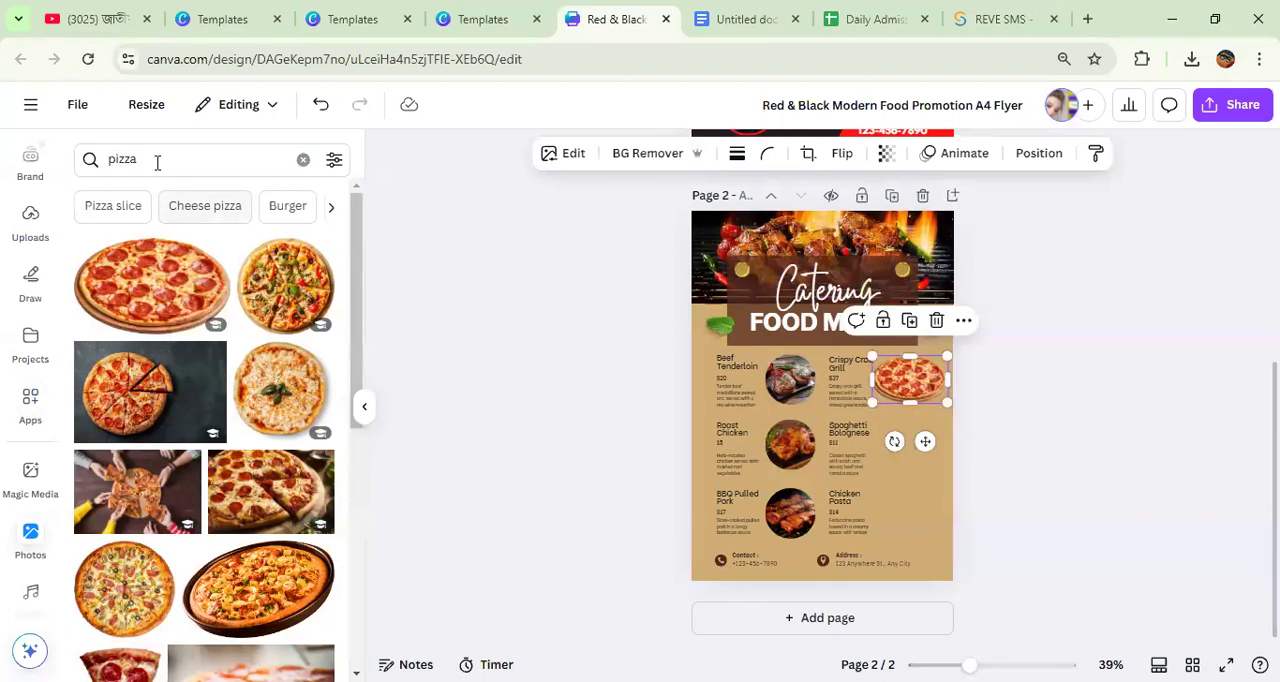
Step: Search the stock photos for "burgger", add the double cheeseburger photo to page 2 and shrink it over the Spaghetti Bolognese item
left_click(91, 163)
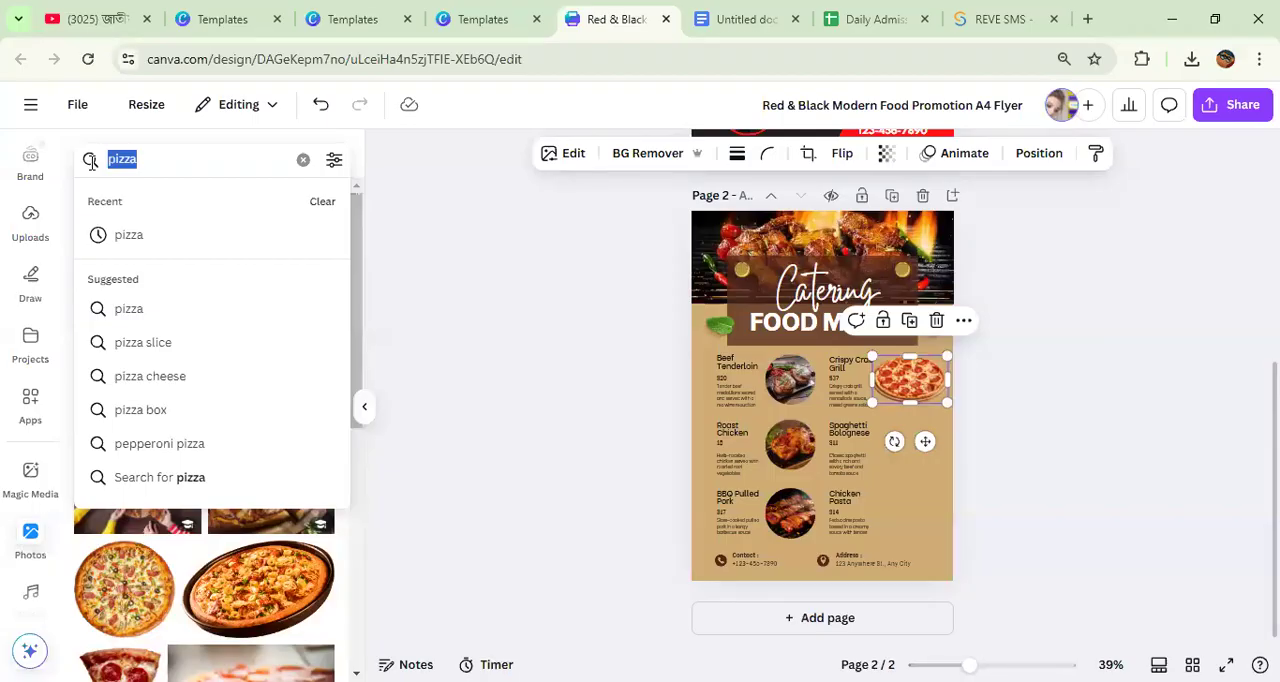
type("bu")
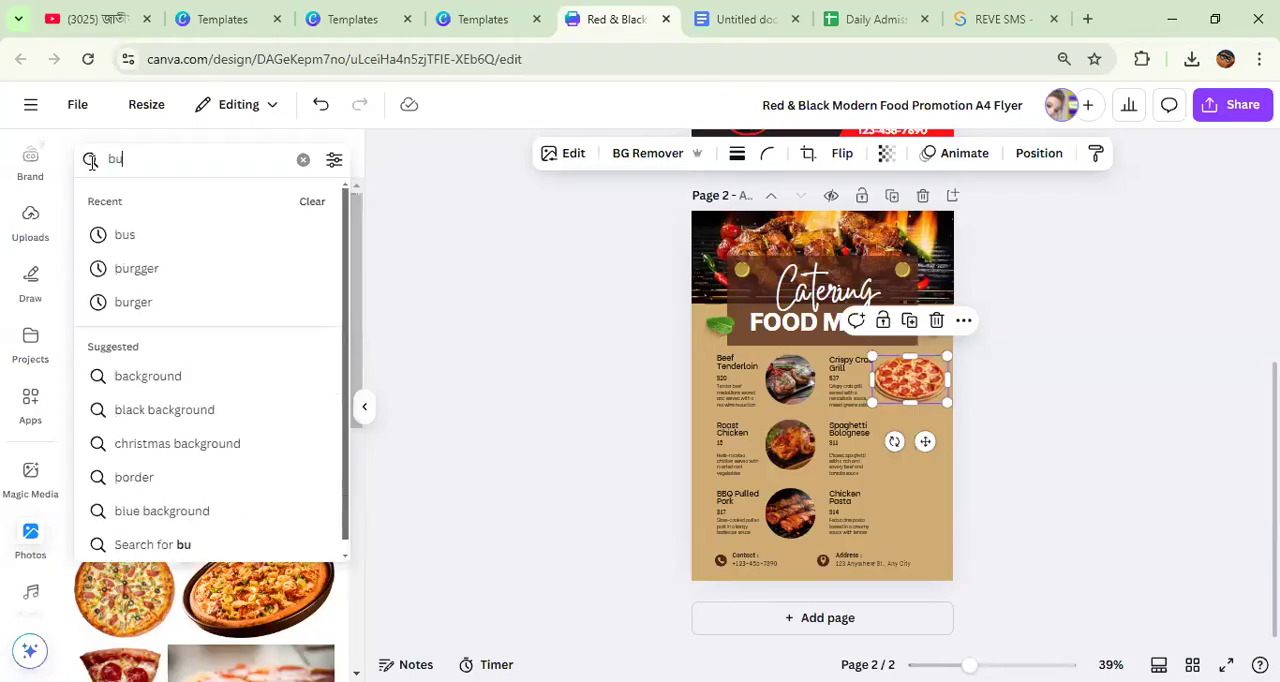
type("rgger")
key("Return")
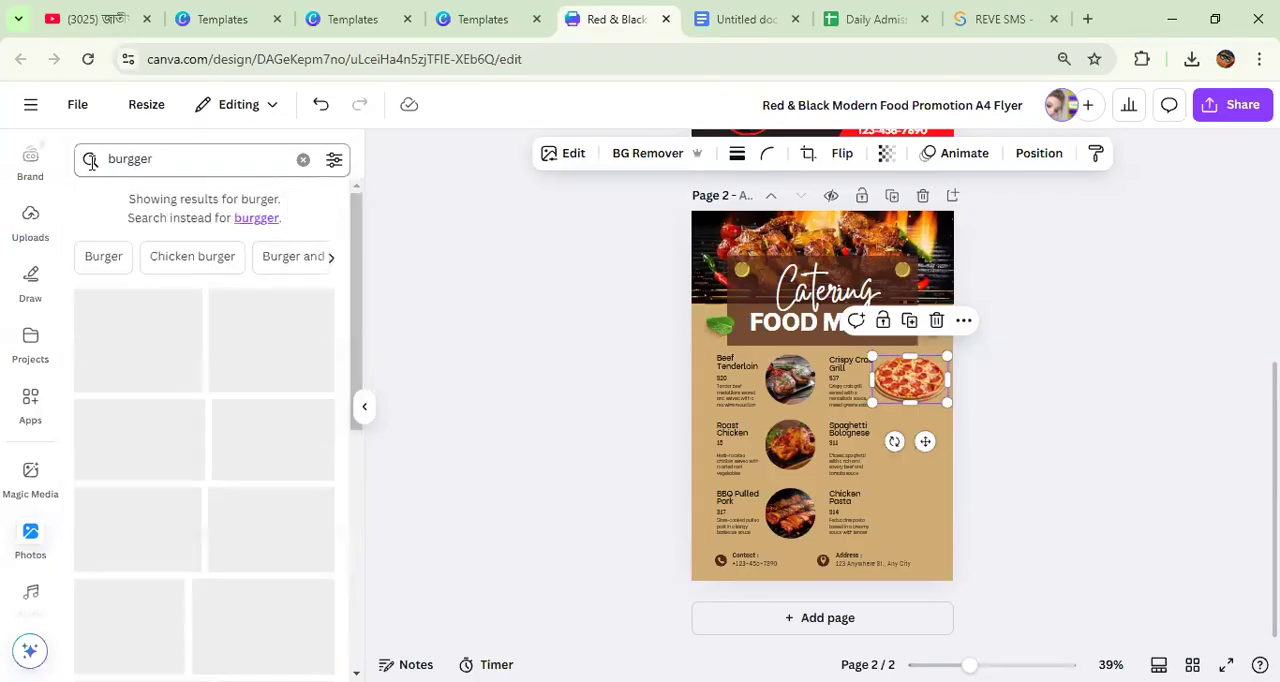
left_click(295, 330)
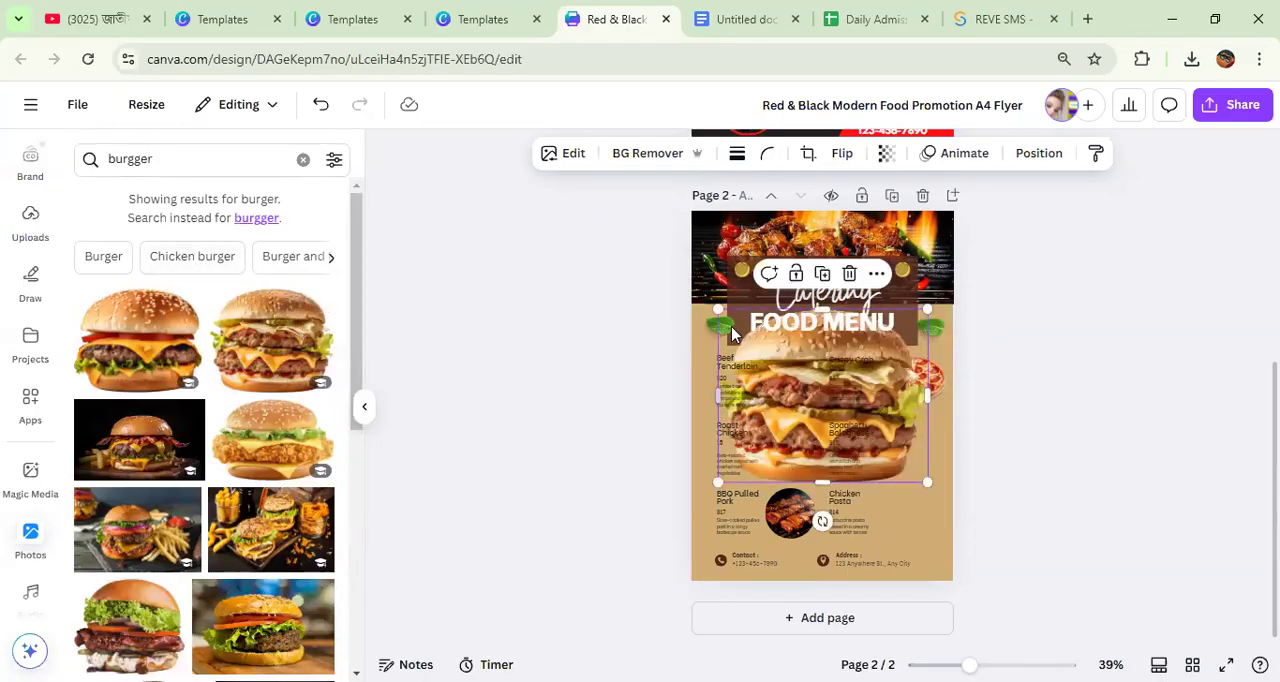
left_click_drag(718, 309, 785, 362)
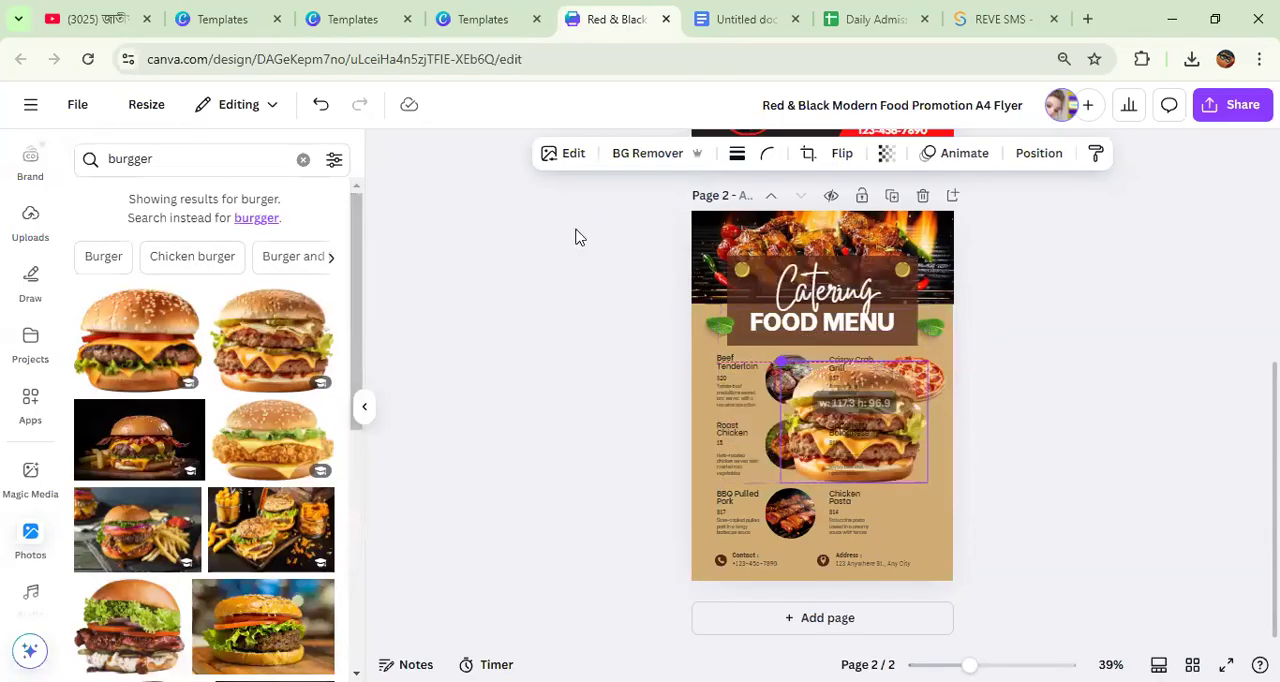
Step: Search the stock photos for "chips" and place a potato chips photo over the Spaghetti Bolognese and Chicken Pasta items
left_click(189, 160)
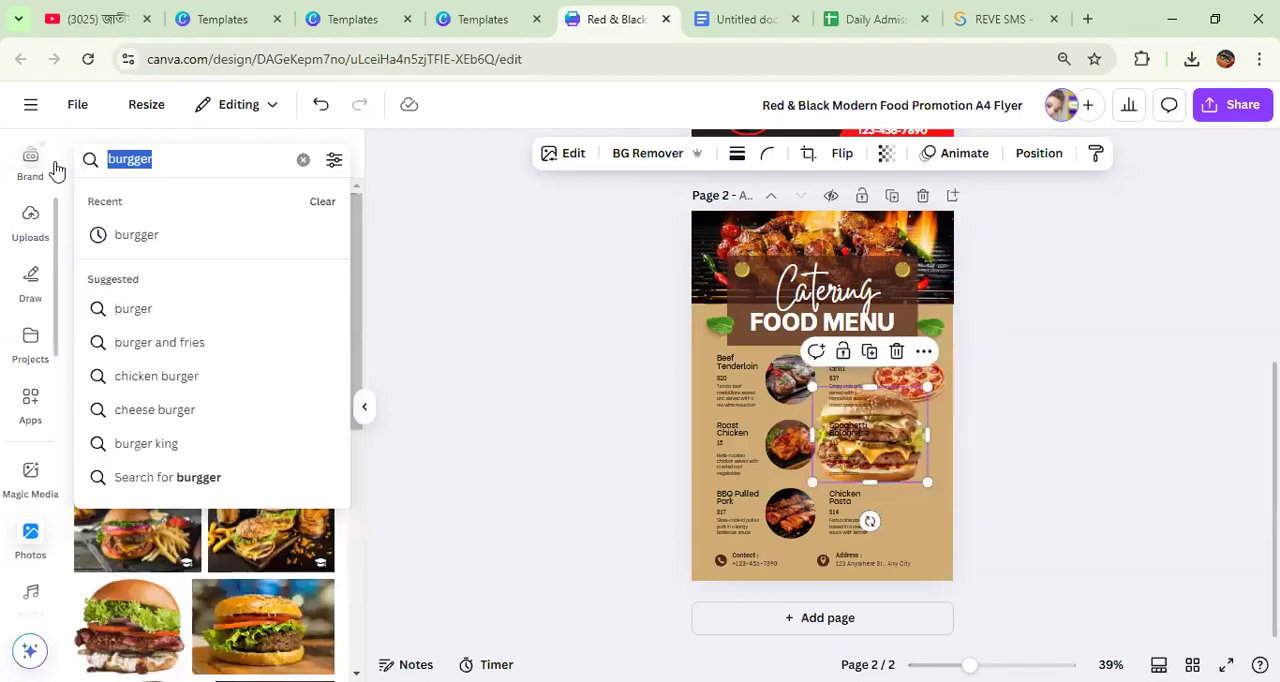
type("chips")
key("Return")
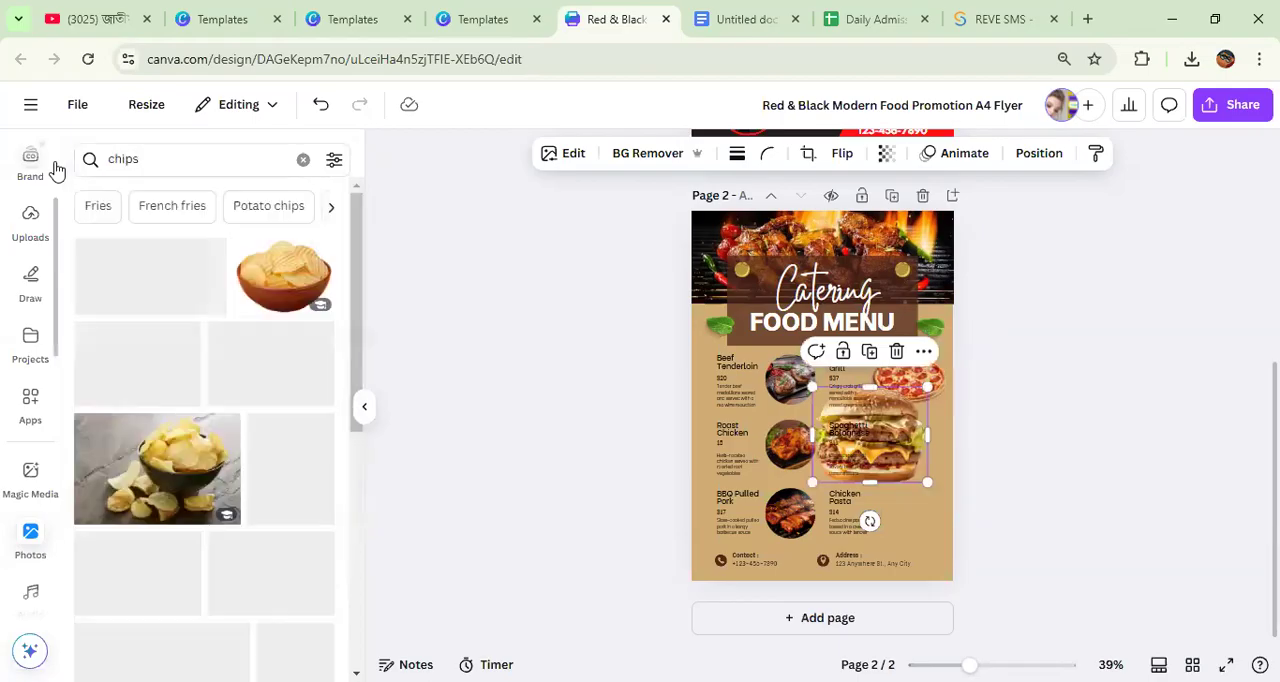
left_click_drag(200, 255, 837, 467)
Step: Search the stock photos for "rice" and for "chiken", and add the plated chicken wings photo to page 2
left_click(160, 160)
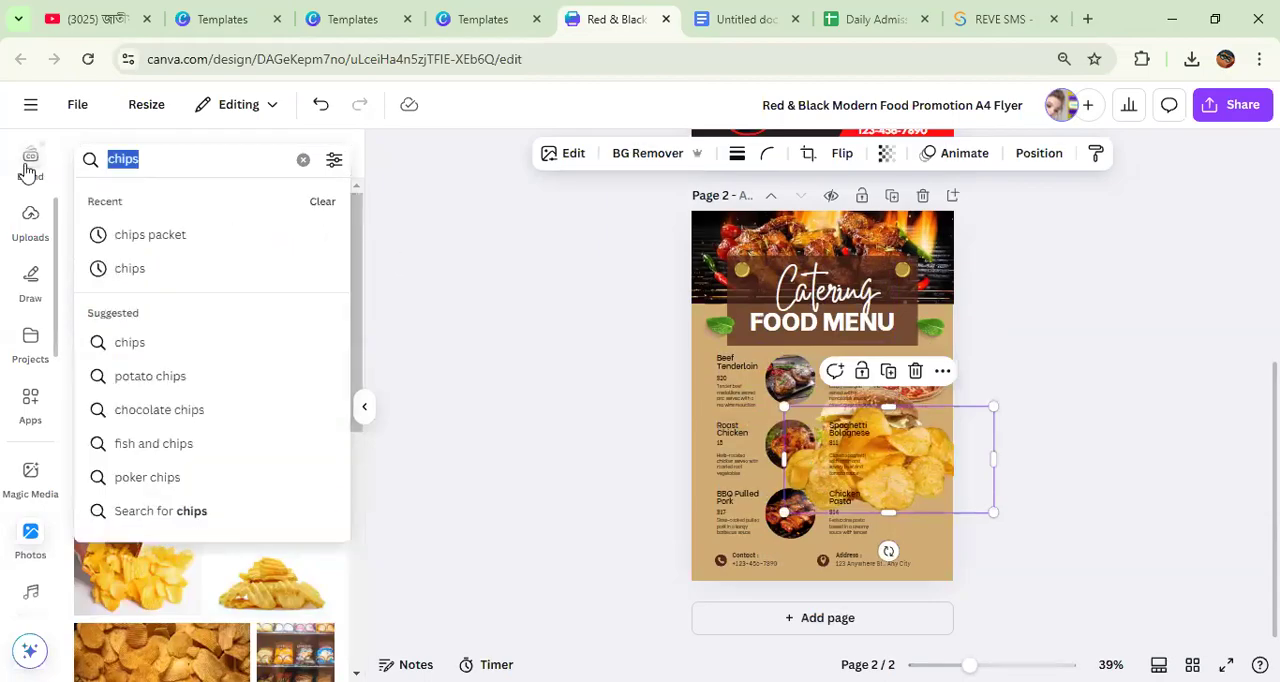
type("rice")
key("Return")
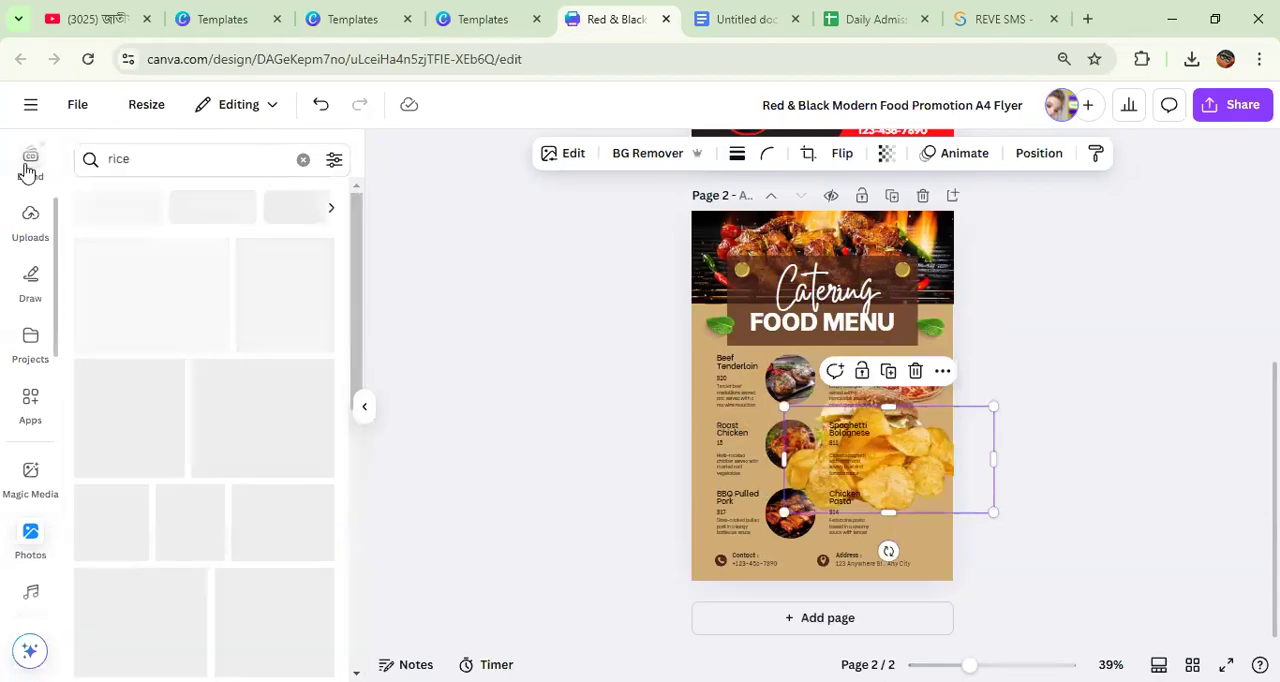
left_click(142, 158)
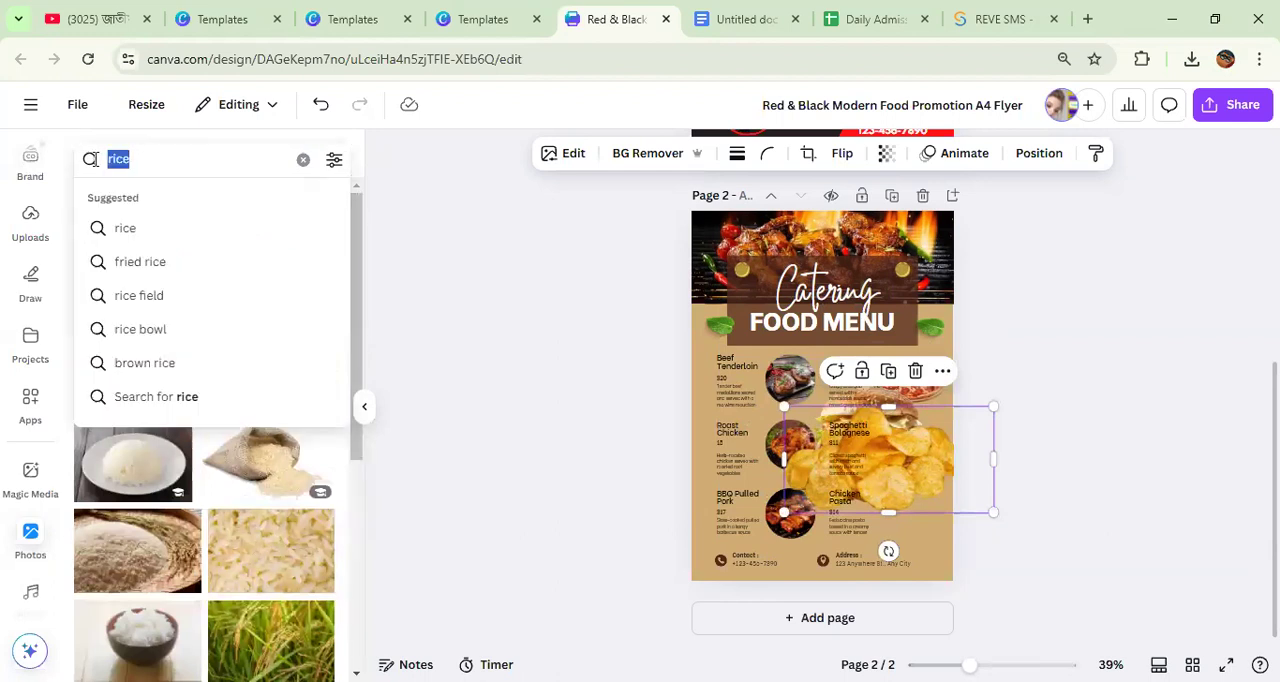
type("ch")
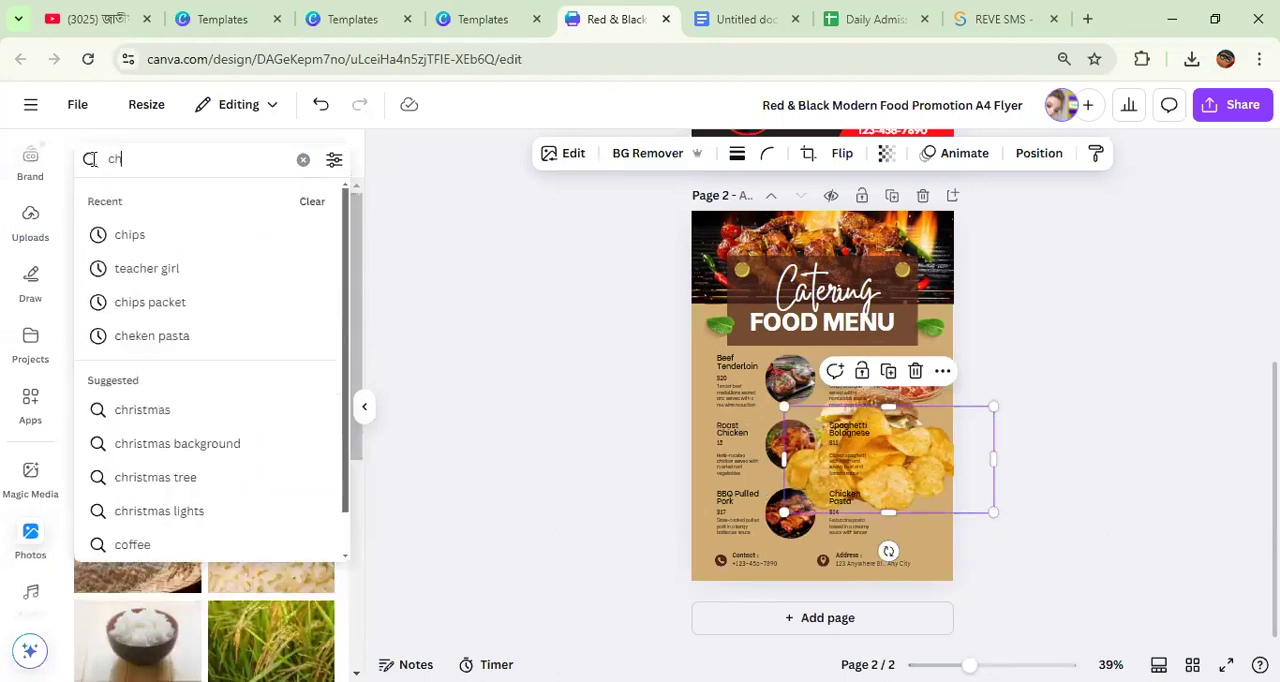
type("iken")
key("Return")
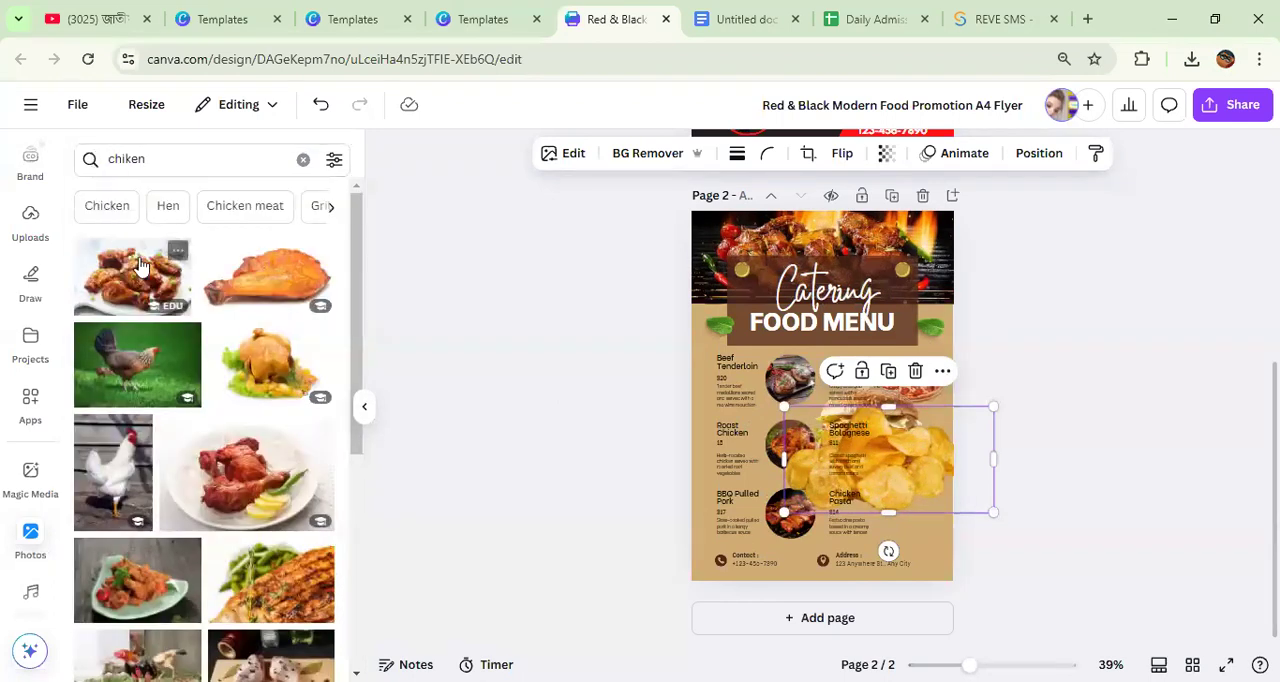
left_click(150, 290)
Step: Search the stock photos for "beef" and add the raw beef cuts photo to page 2
left_click(135, 155)
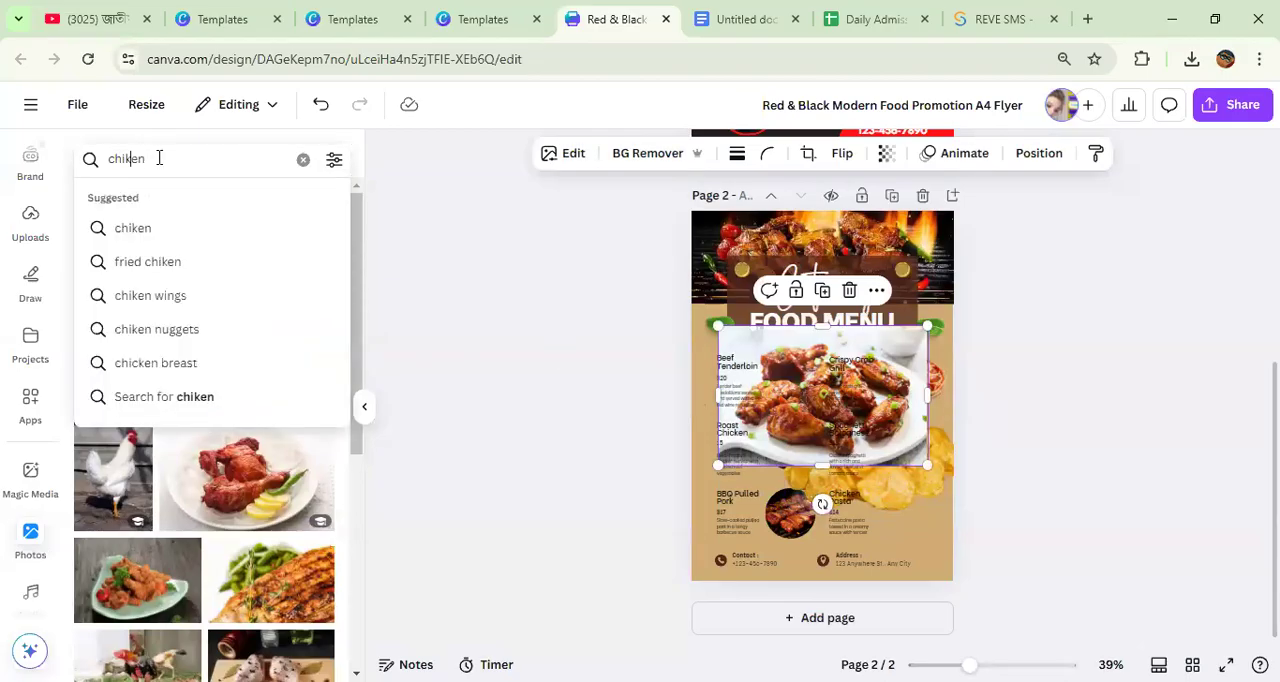
left_click_drag(160, 158, 89, 160)
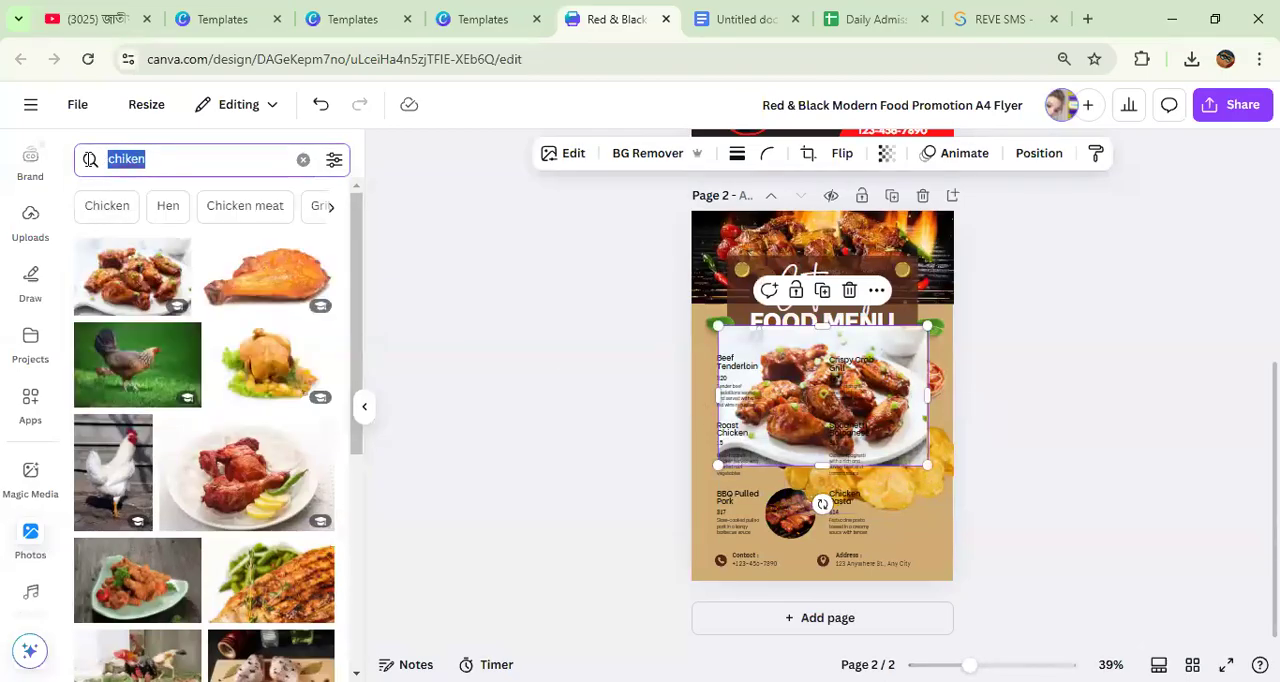
type("bee")
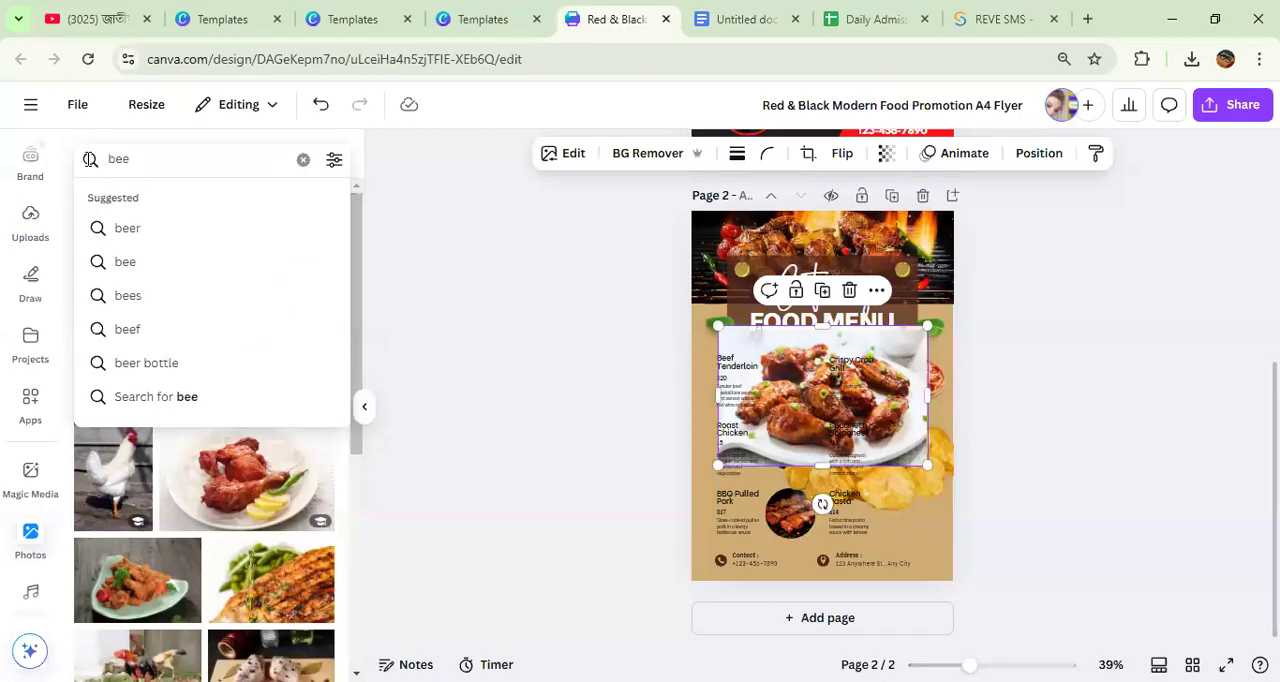
type("f")
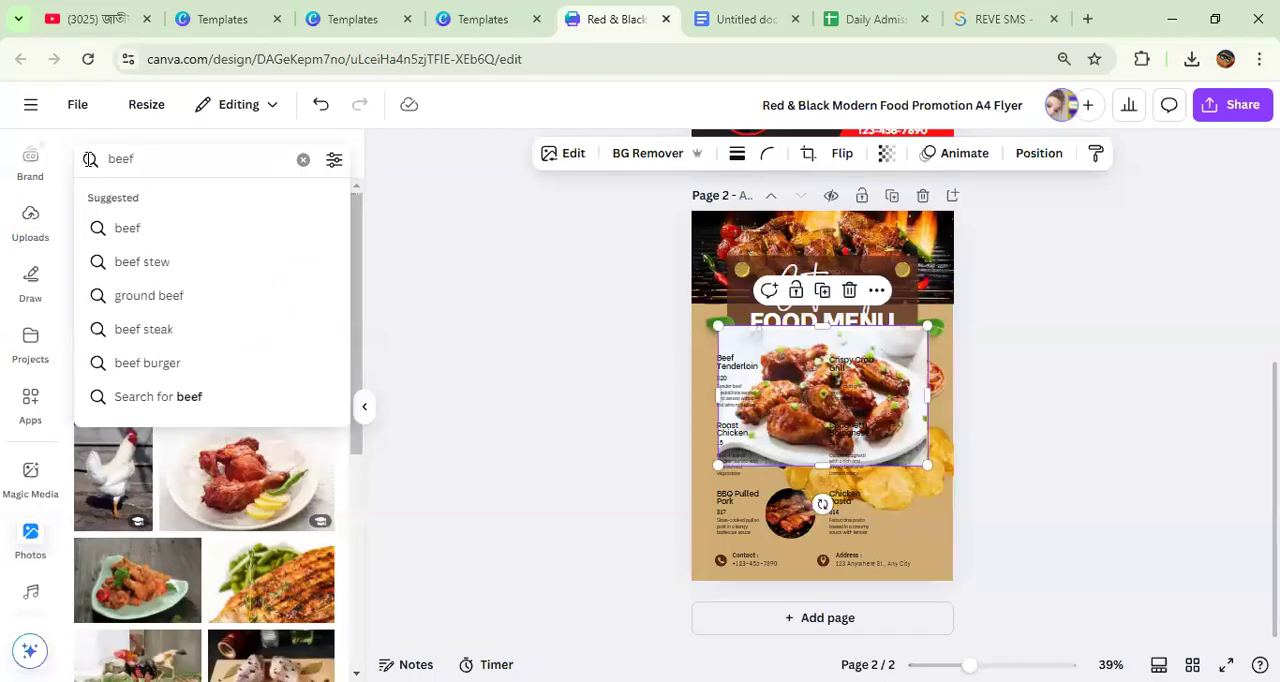
key("Return")
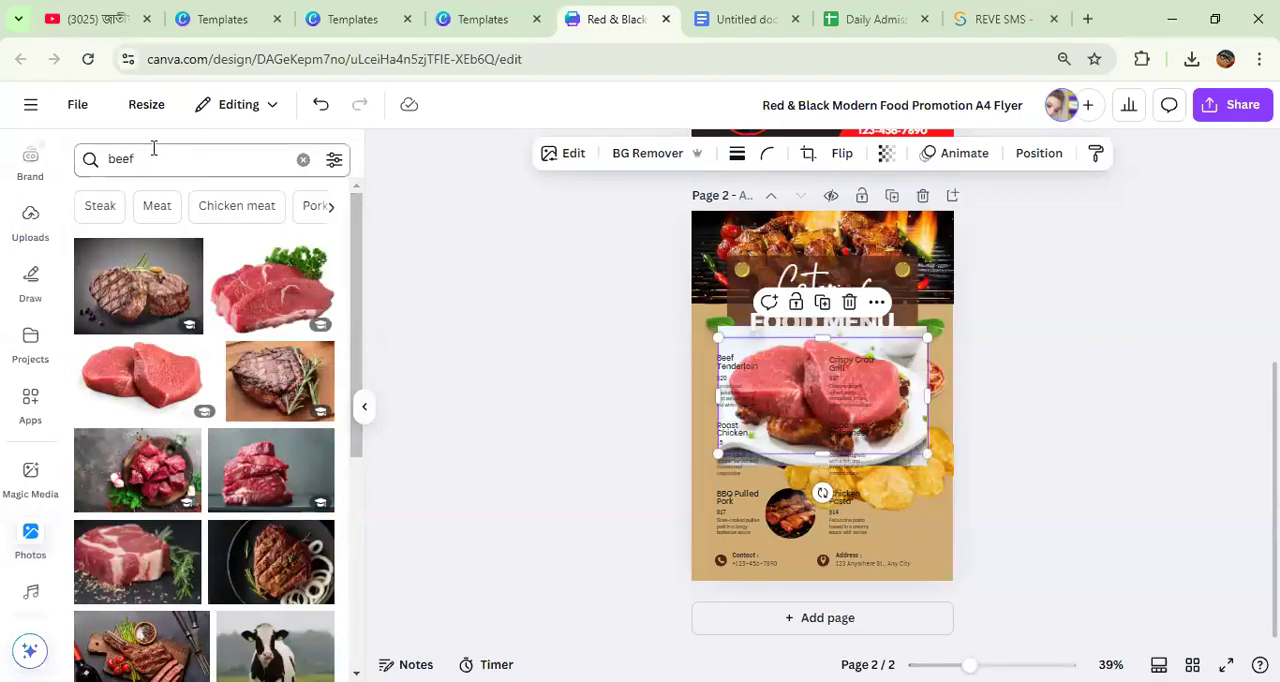
Step: Search the stock photos for "bus" and add the yellow school bus photo to page 2
left_click_drag(151, 158, 92, 160)
type("s")
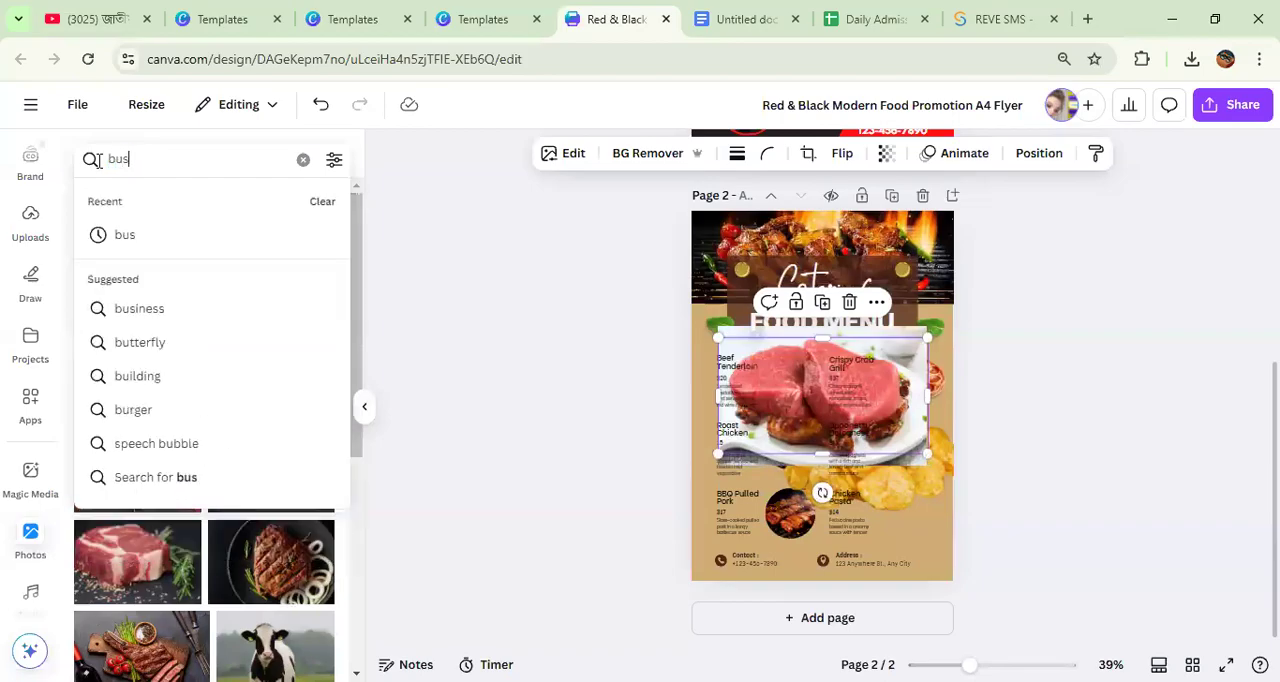
key("Return")
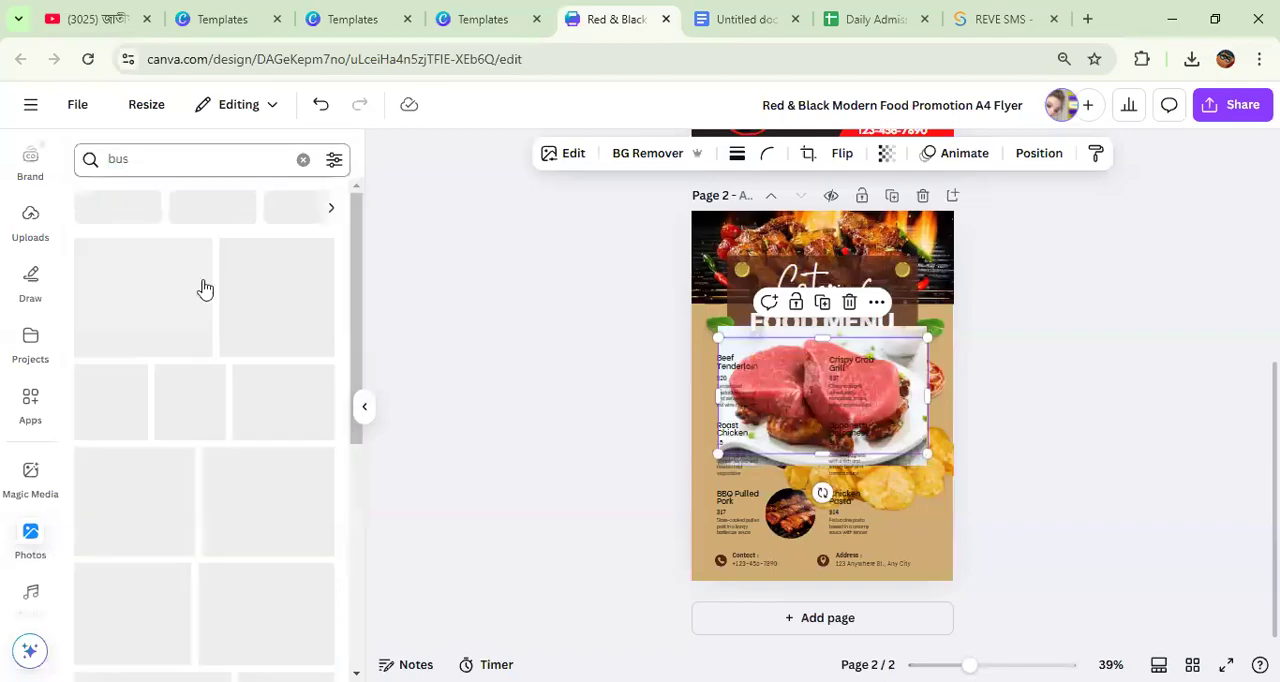
Step: Search the stock photos for "shopping" and add the photo of a person carrying colourful shopping bags to page 2
left_click(74, 163)
type("shopp")
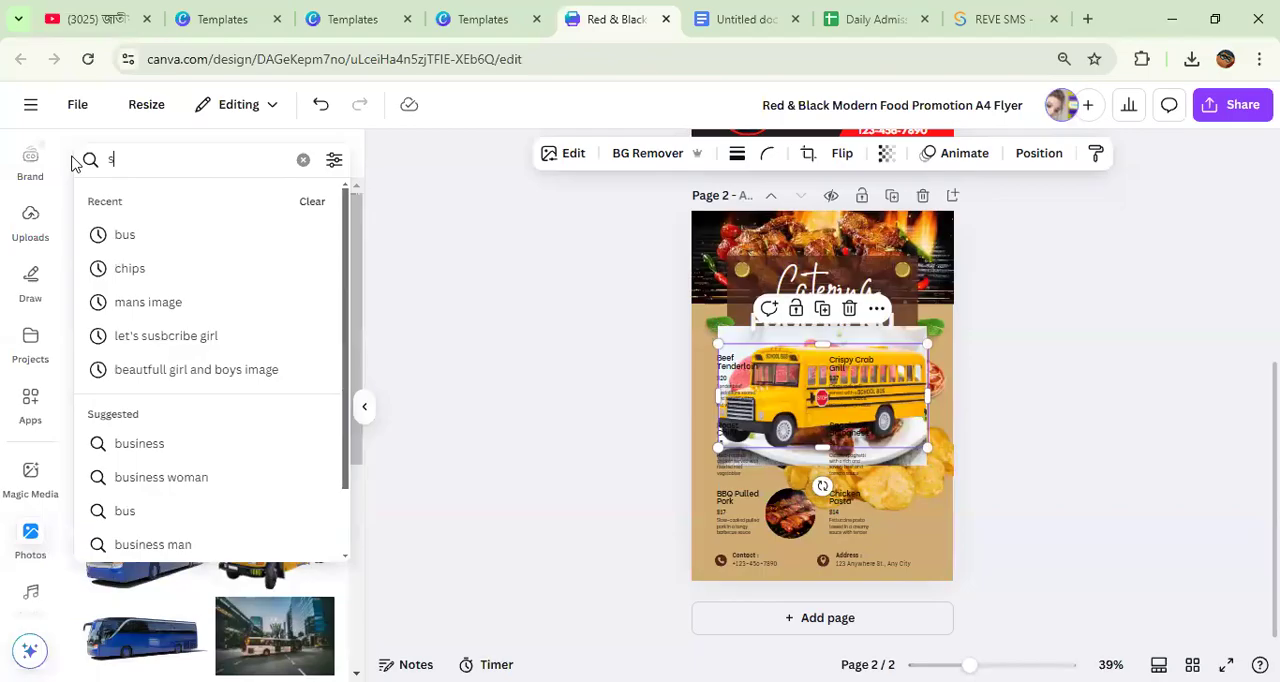
type("in")
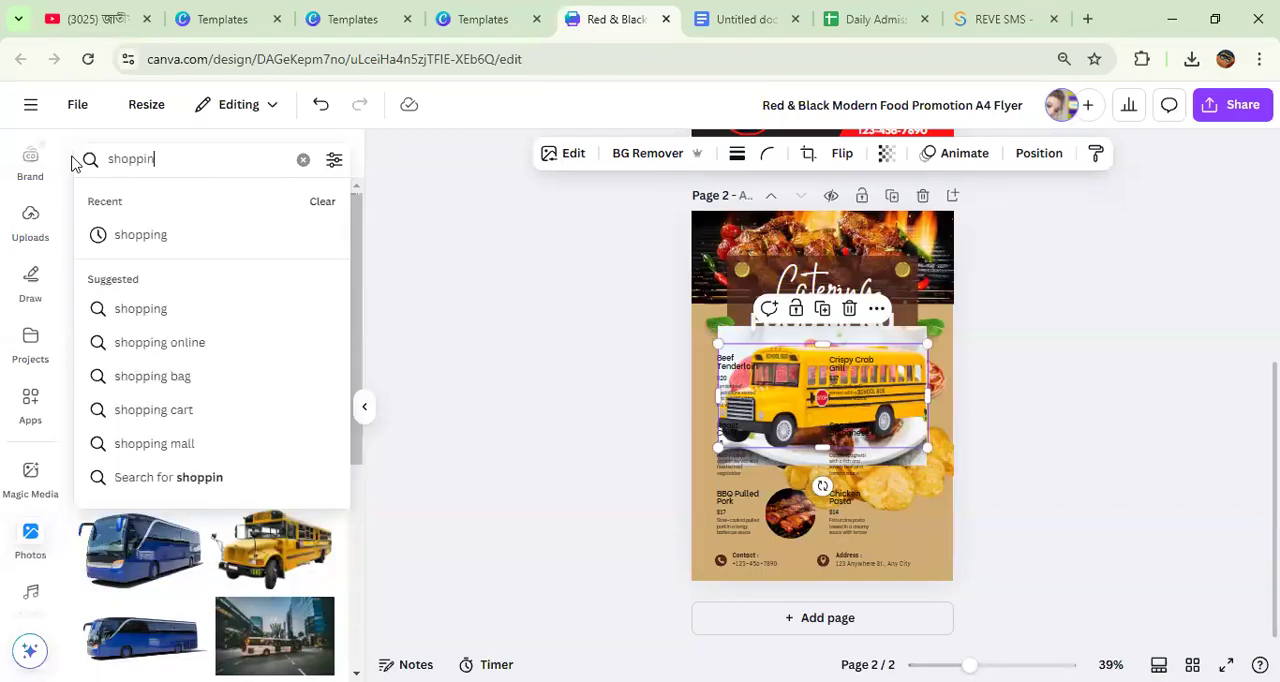
type("g")
key("Return")
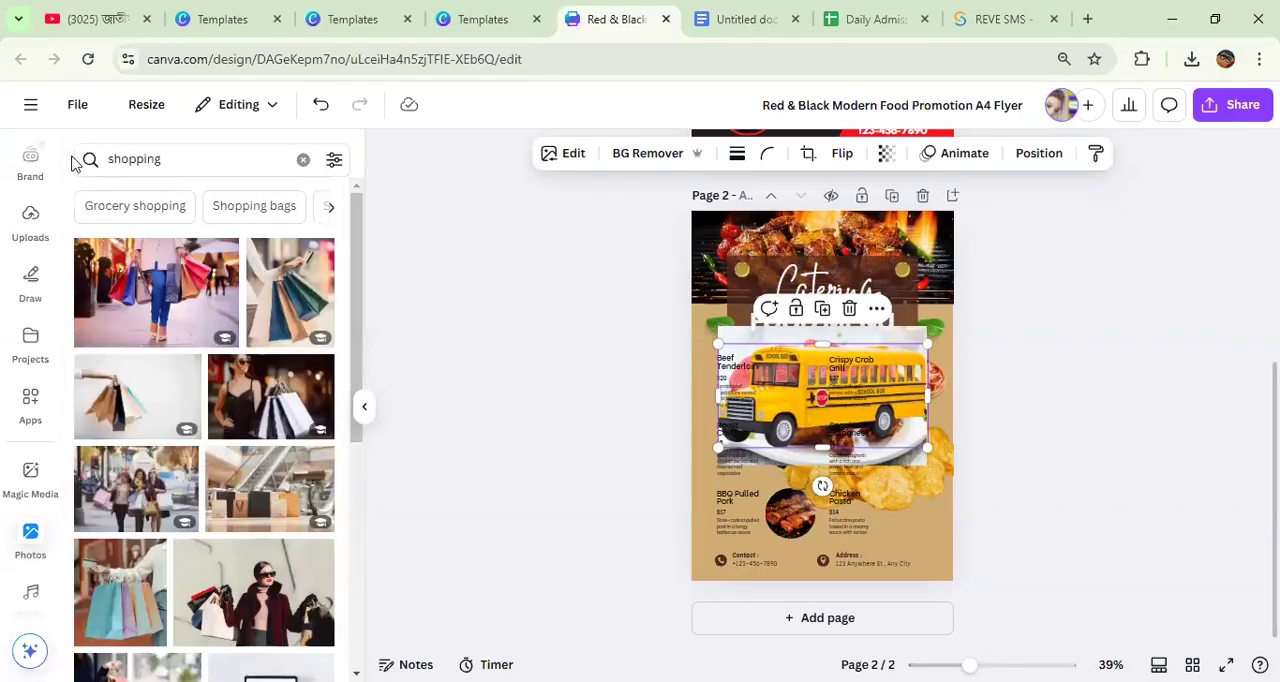
left_click(133, 270)
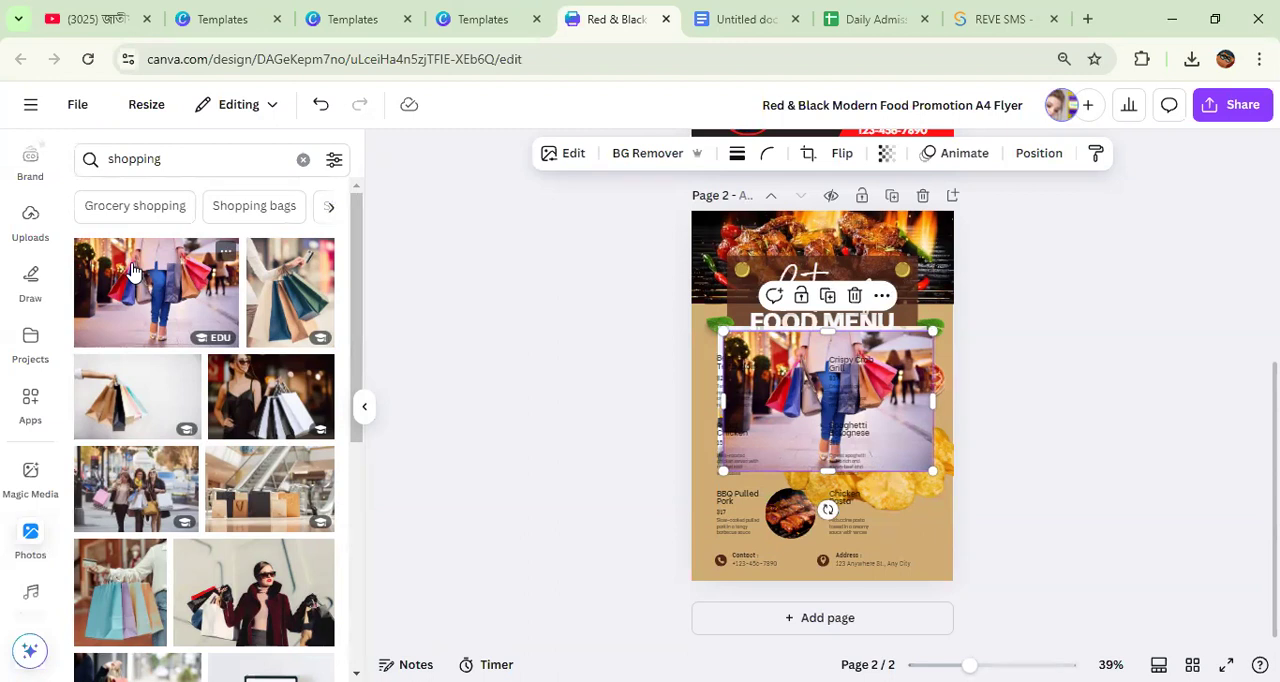
Step: Delete the shopping, bus, beef, chicken, chips and burger photos from page 2, keeping only the pizza photo
left_click(855, 297)
left_click_drag(830, 360, 897, 480)
left_click_drag(884, 438, 1150, 405)
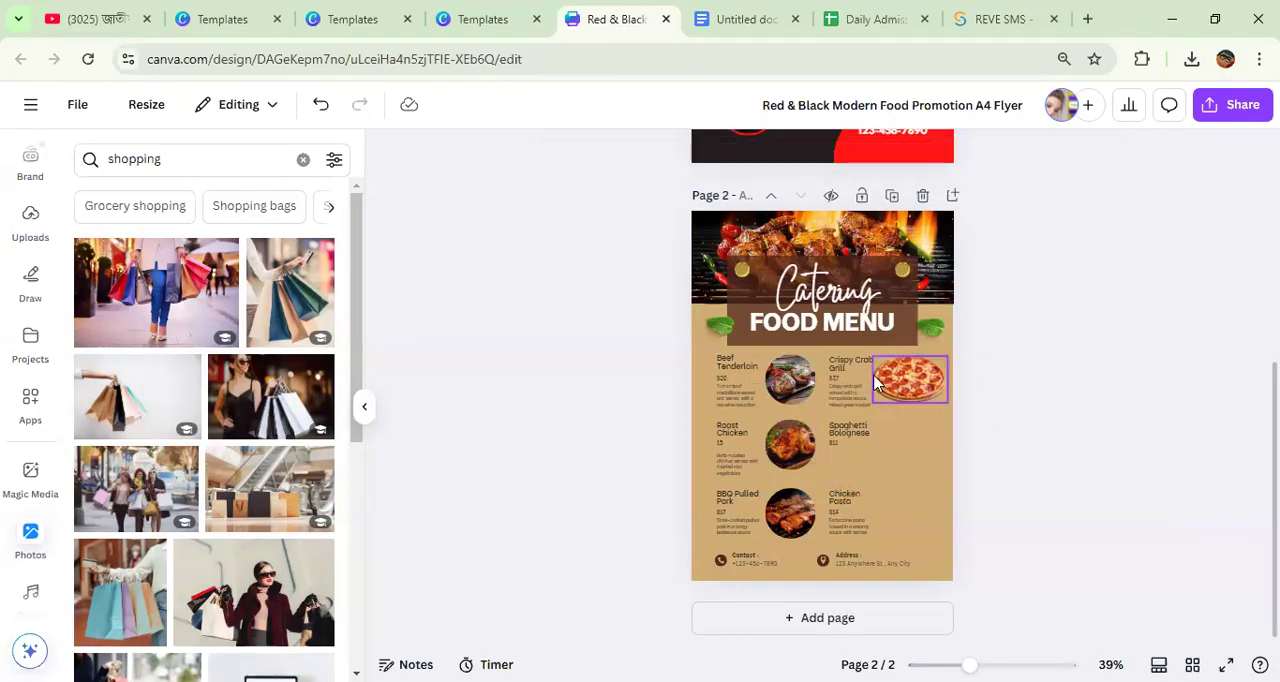
scroll(875, 385, "up", 5)
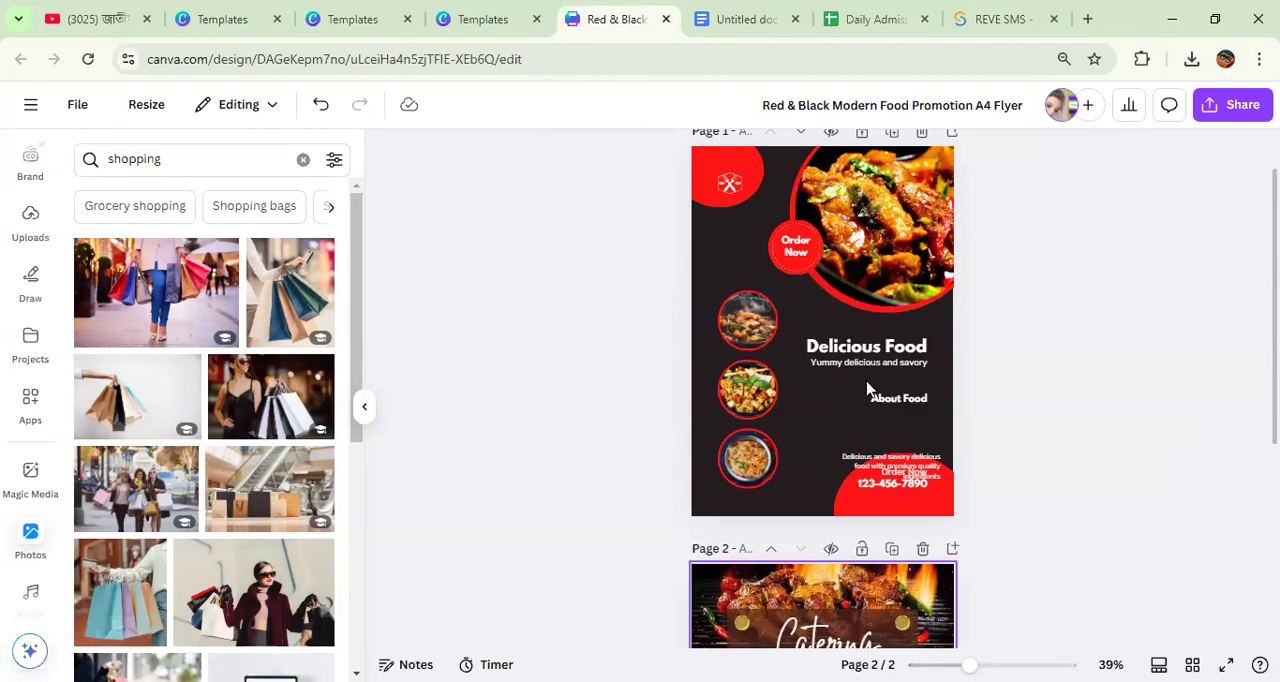
Step: Open the food flyer's download options, then switch to Google Docs and check the list of graphics design topics
left_click(1230, 110)
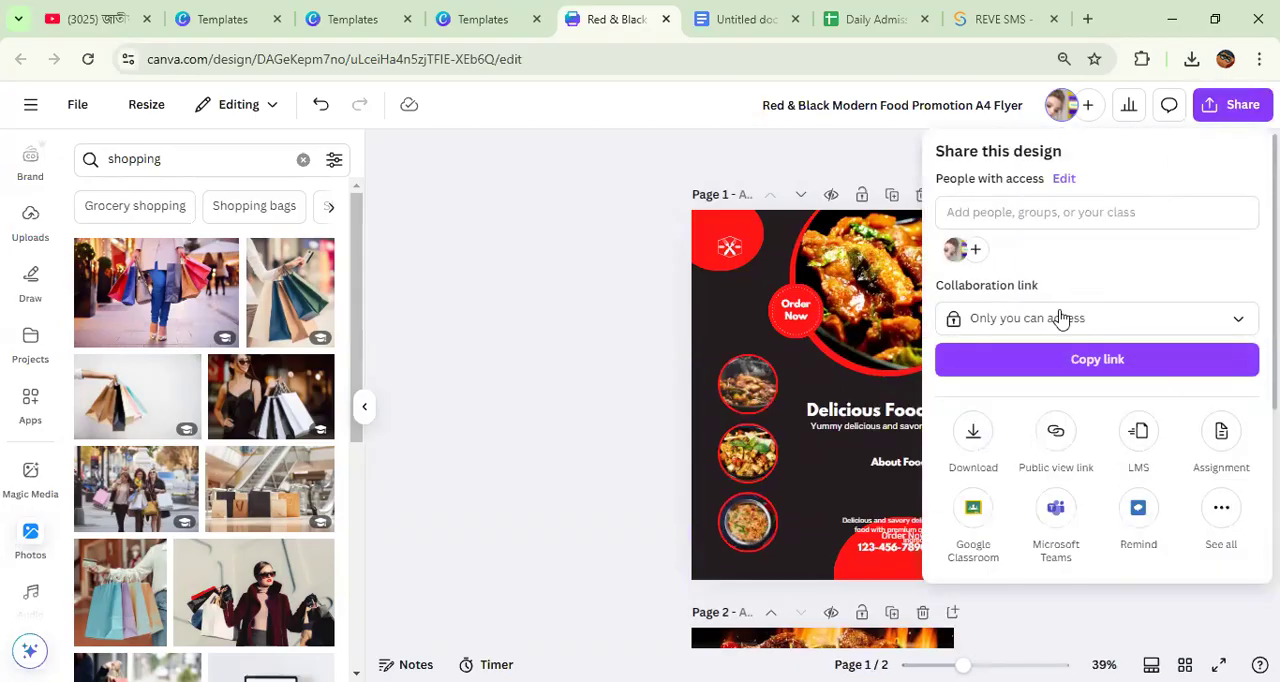
left_click(971, 451)
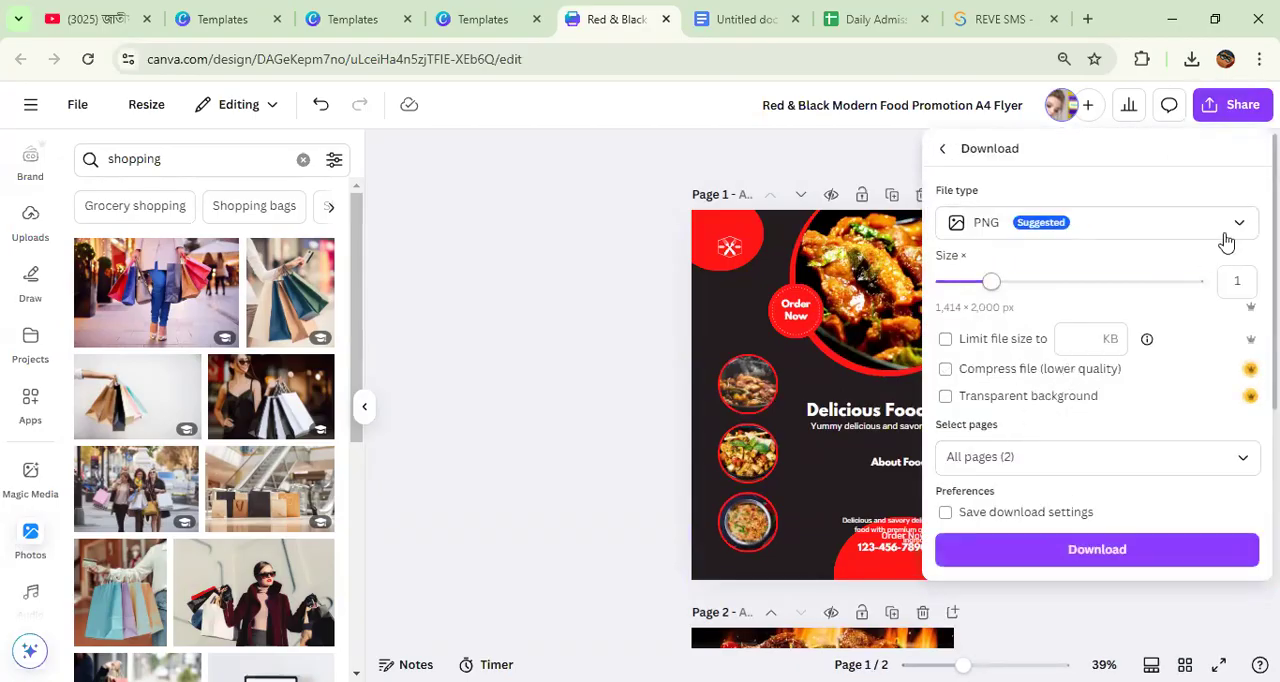
left_click(718, 30)
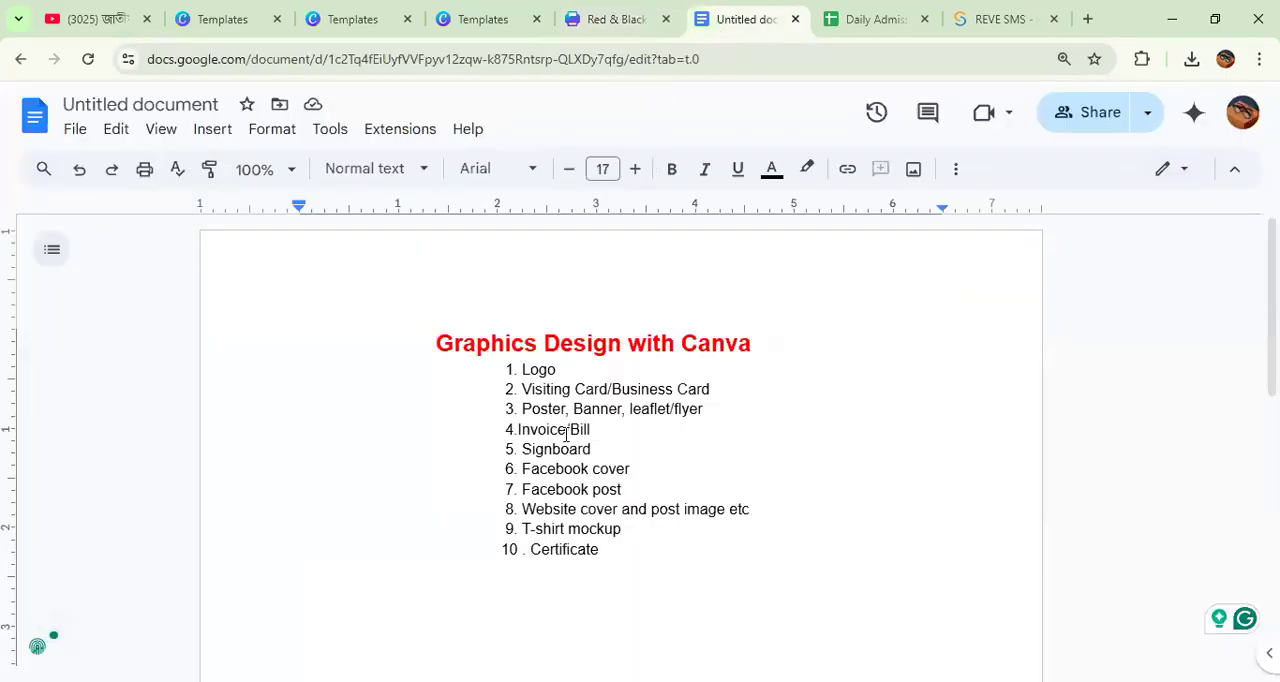
Step: Switch back to the flyer in Canva and leave the editor for the home page
left_click(595, 22)
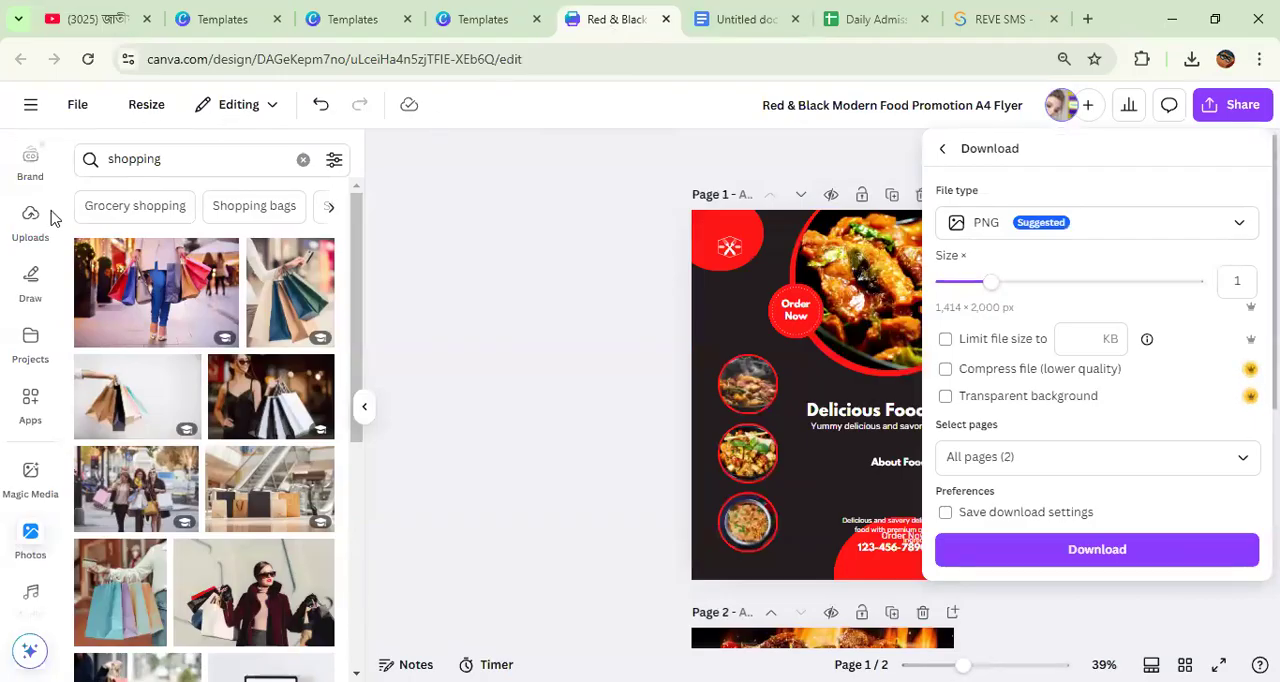
left_click(31, 107)
left_click(31, 107)
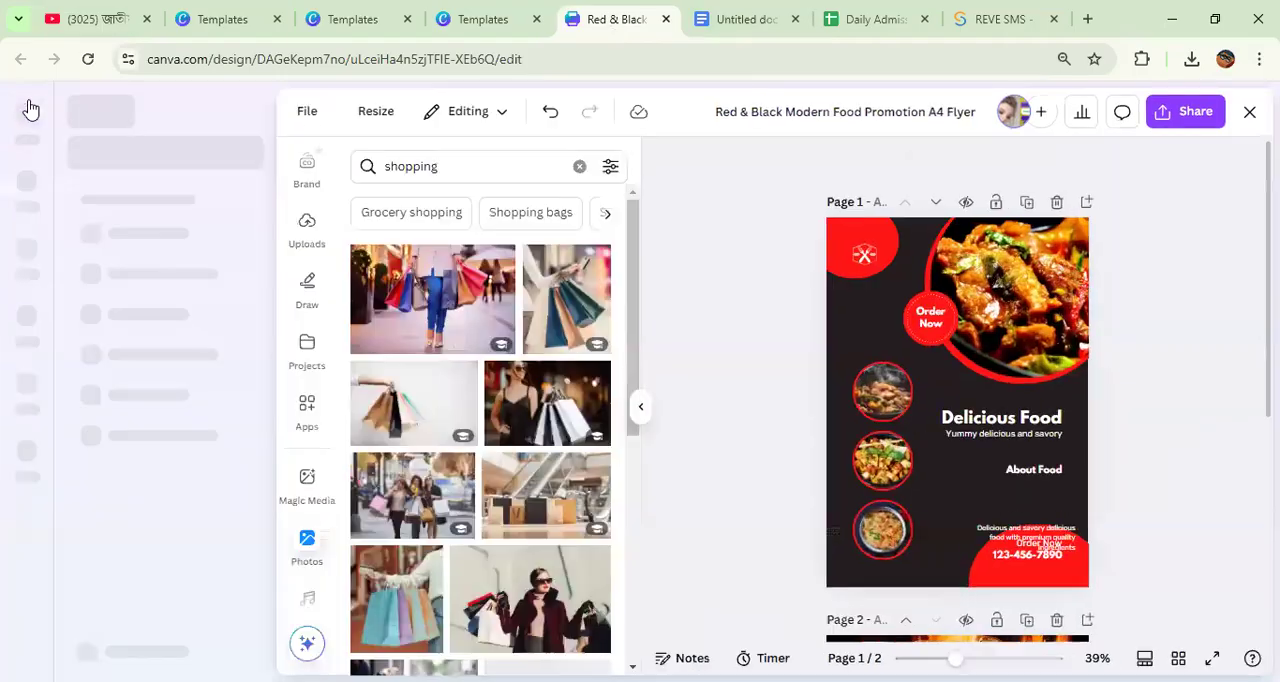
left_click(29, 109)
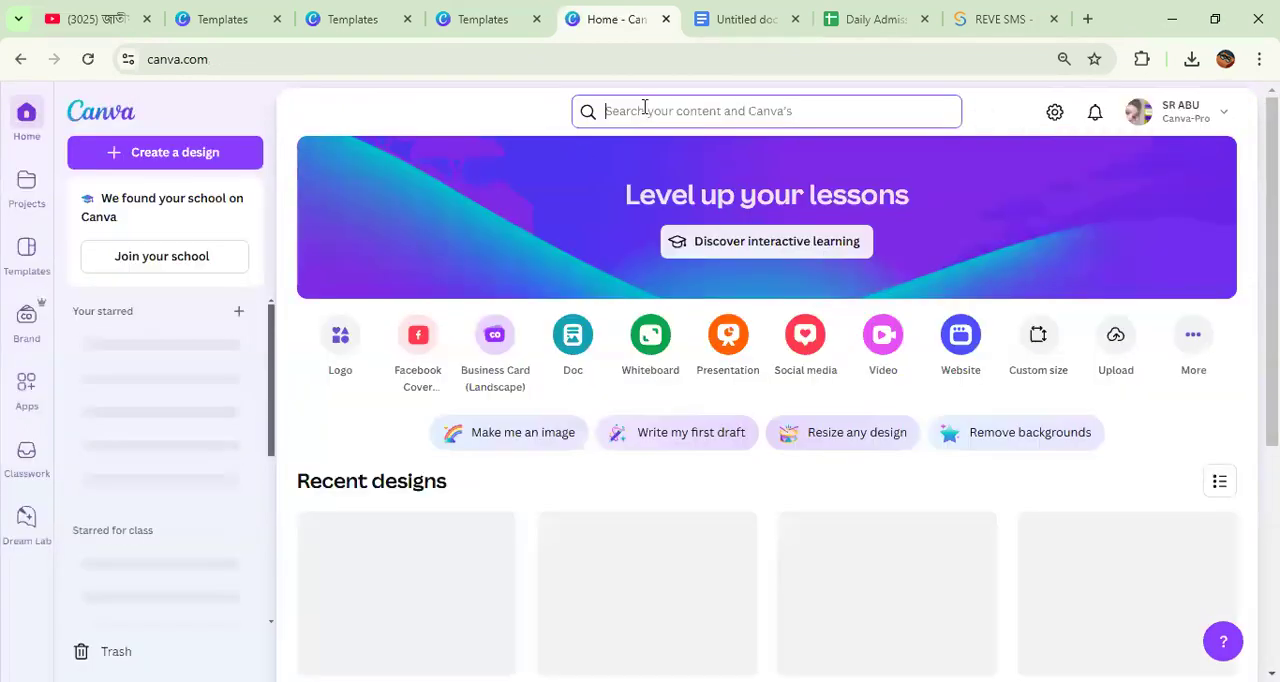
Step: Search for "food invoice" and open the Orange and White Modern Playful Colorful Food Illustrative Catering Invoice template for customizing
left_click(645, 108)
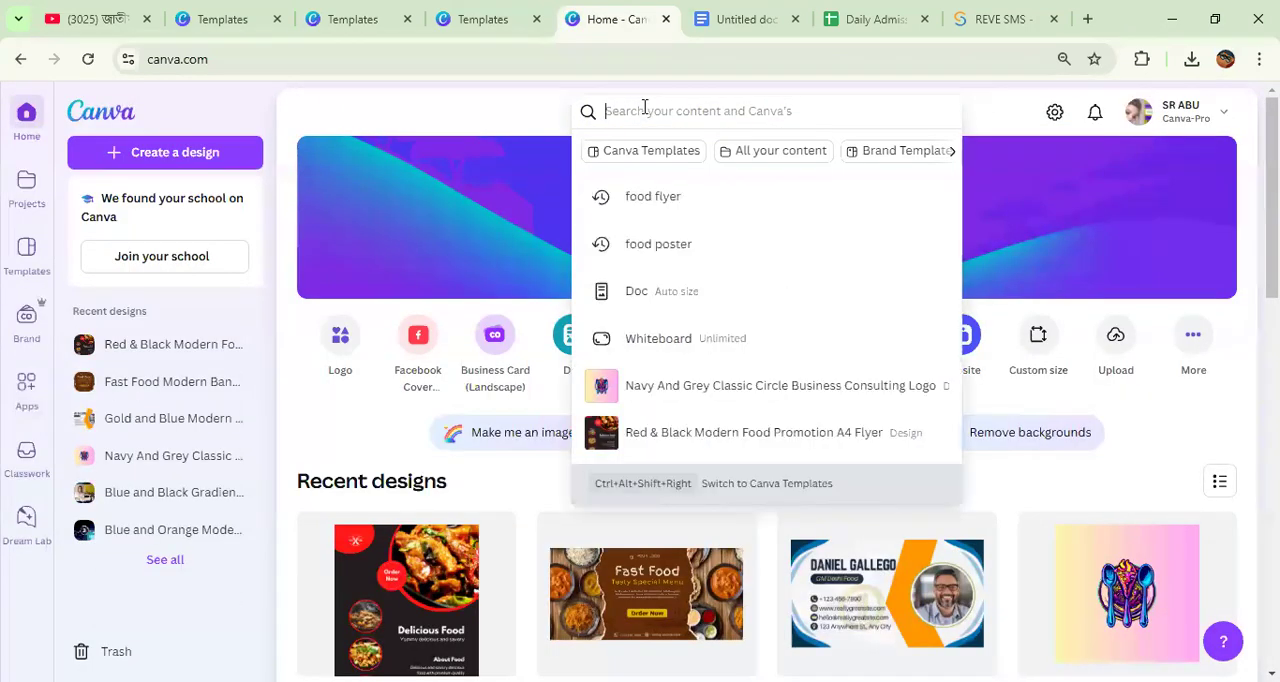
type("i")
key("BackSpace")
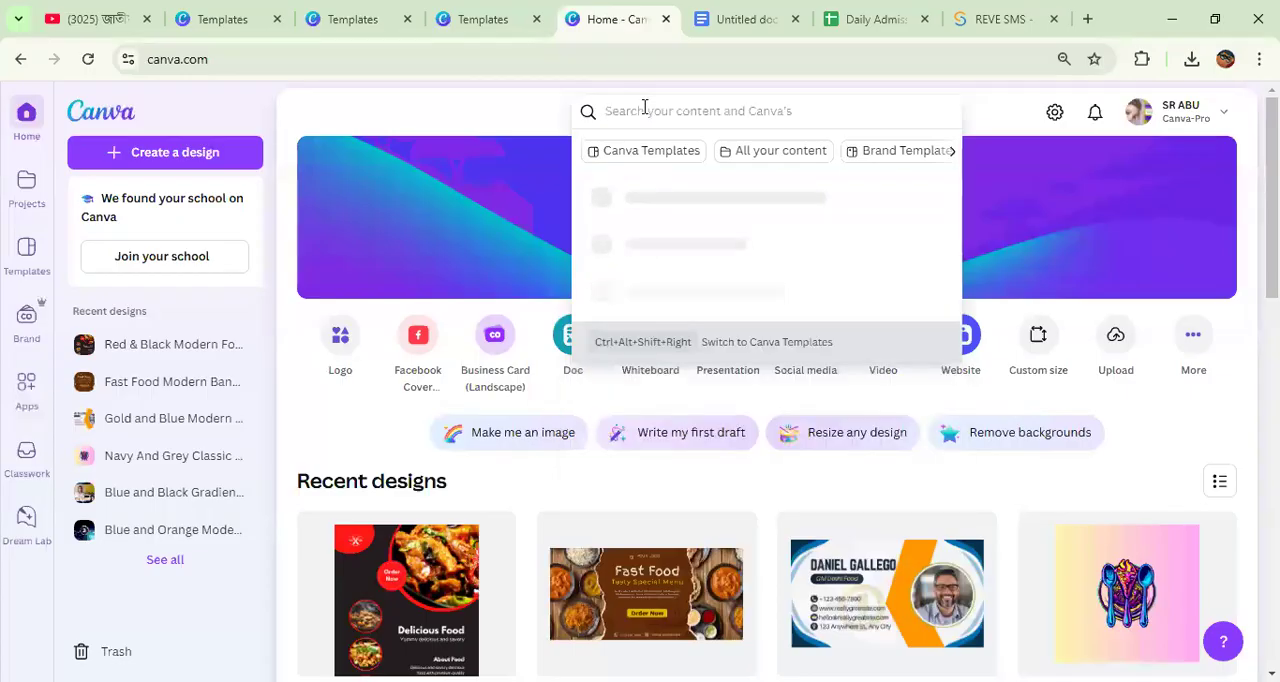
type("food")
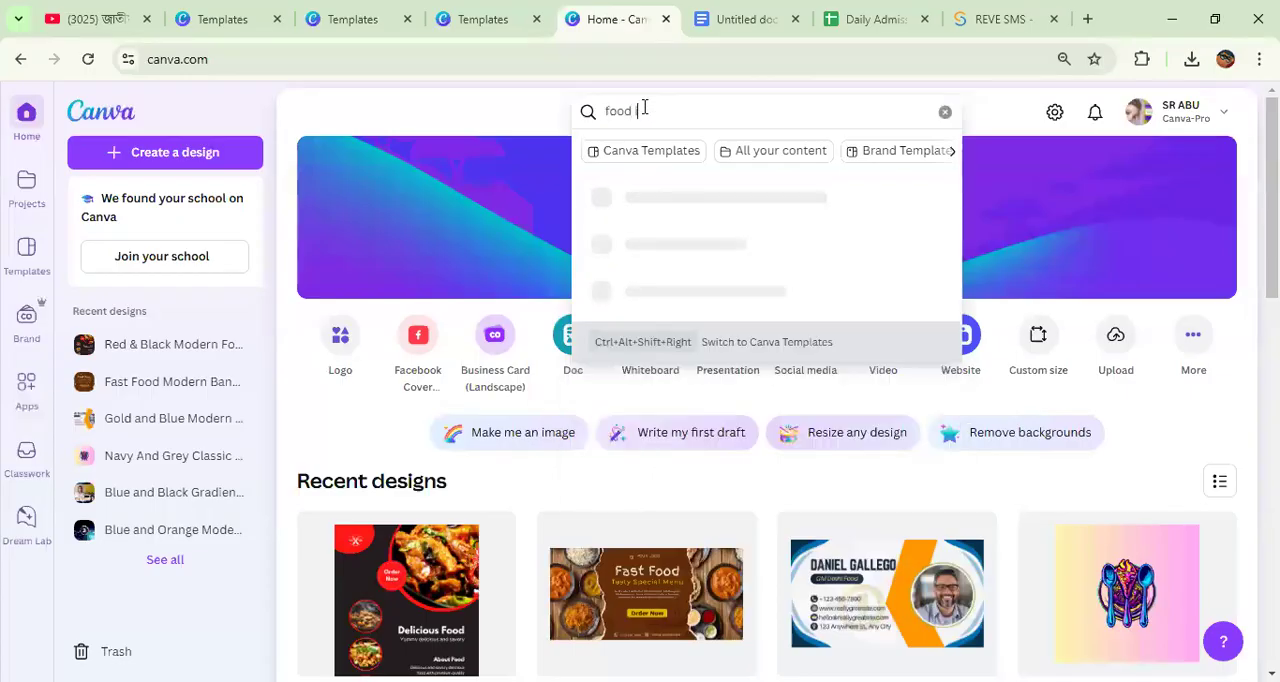
type(" involice")
key("Return")
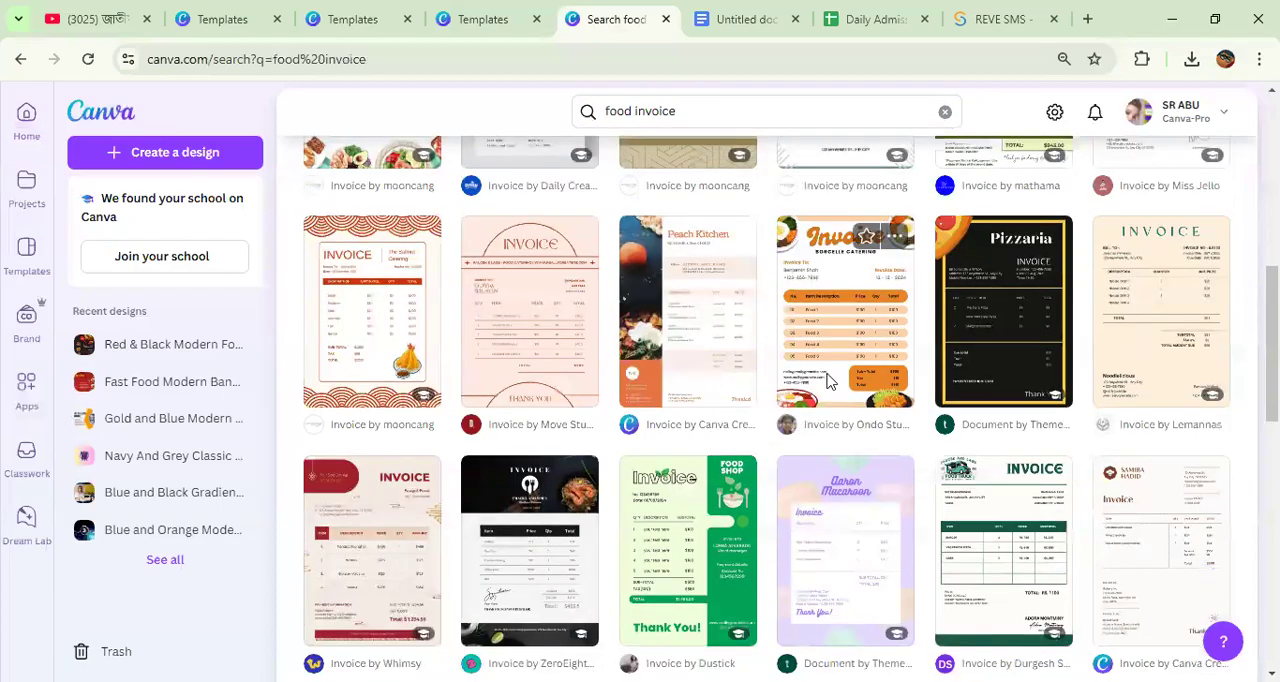
left_click(828, 381)
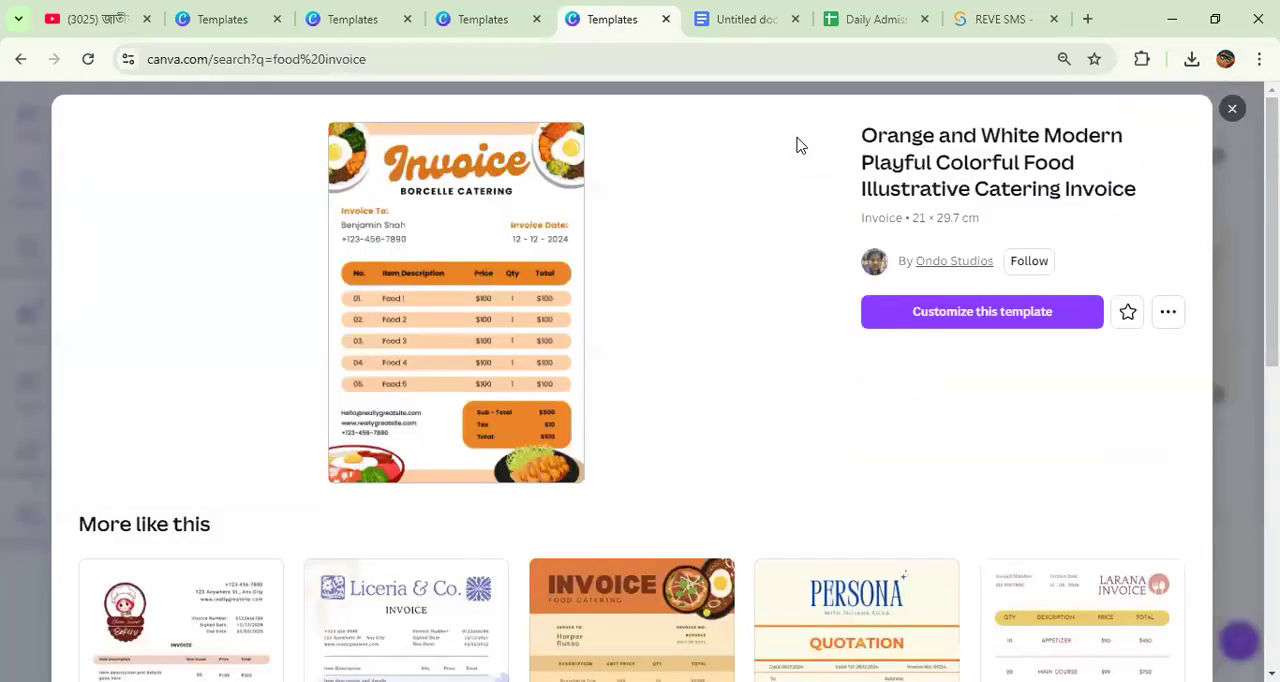
left_click(943, 298)
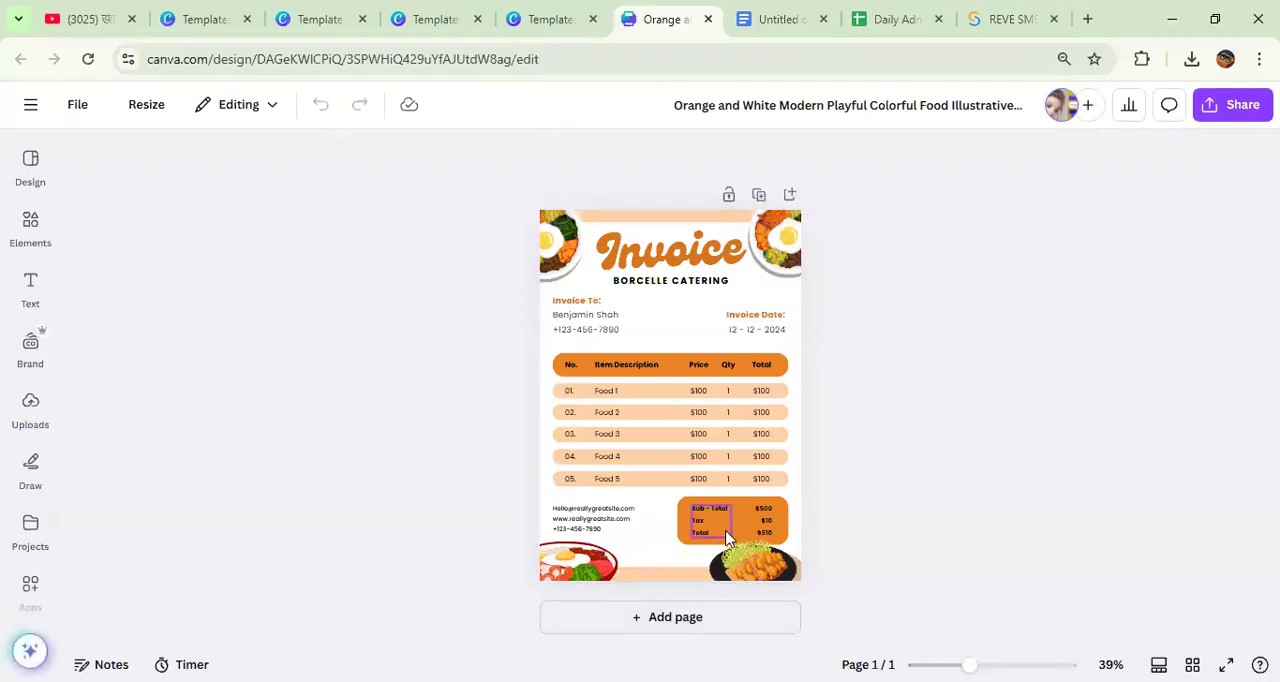
Step: Replace the large "Invoice" heading with "Deshi Food"
left_click(669, 262)
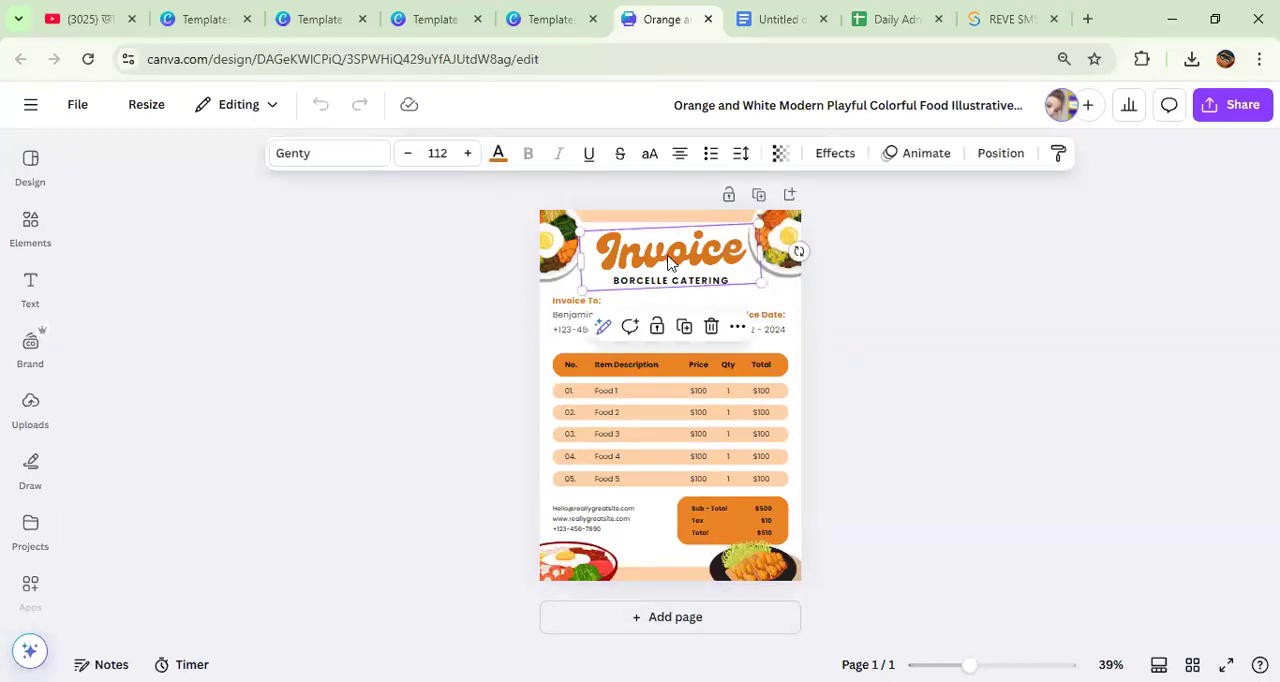
double_click(669, 260)
type("De")
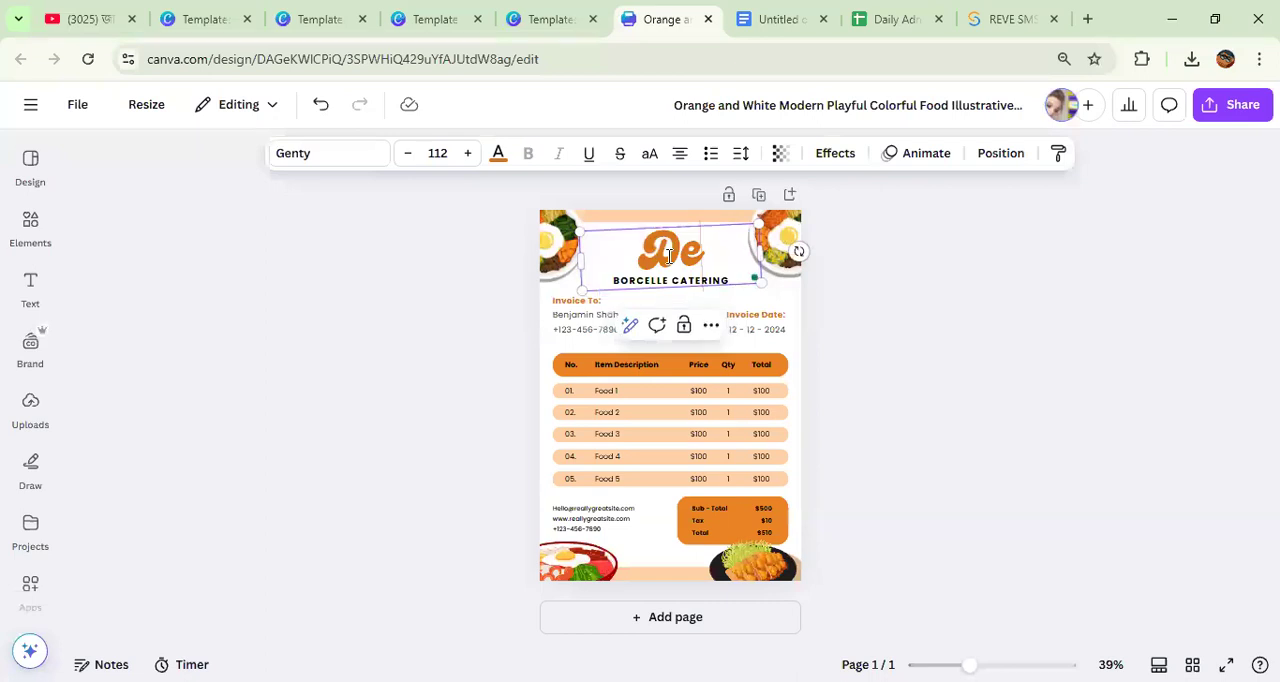
type("shi Food")
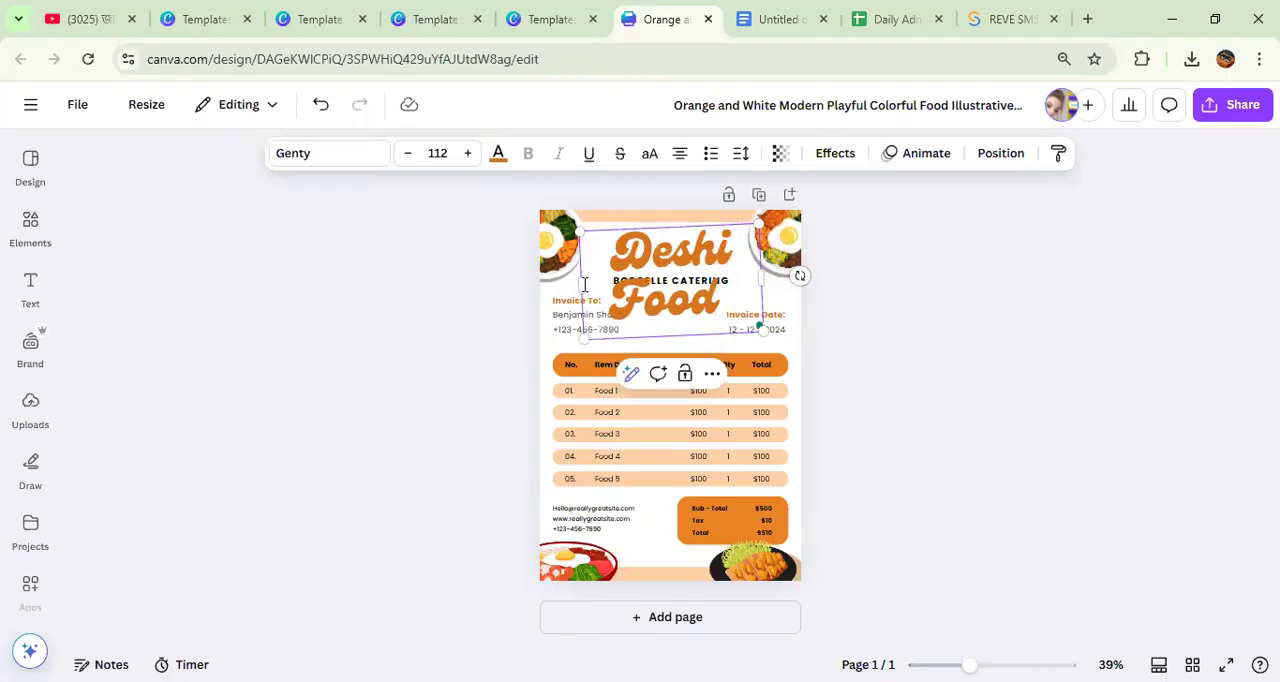
Step: Widen the "Deshi Food" heading to one line, shrink it to about size 49.2 and centre it above "BORCELLE CATERING"
left_click_drag(521, 298, 477, 300)
left_click_drag(598, 268, 650, 274)
left_click(707, 275)
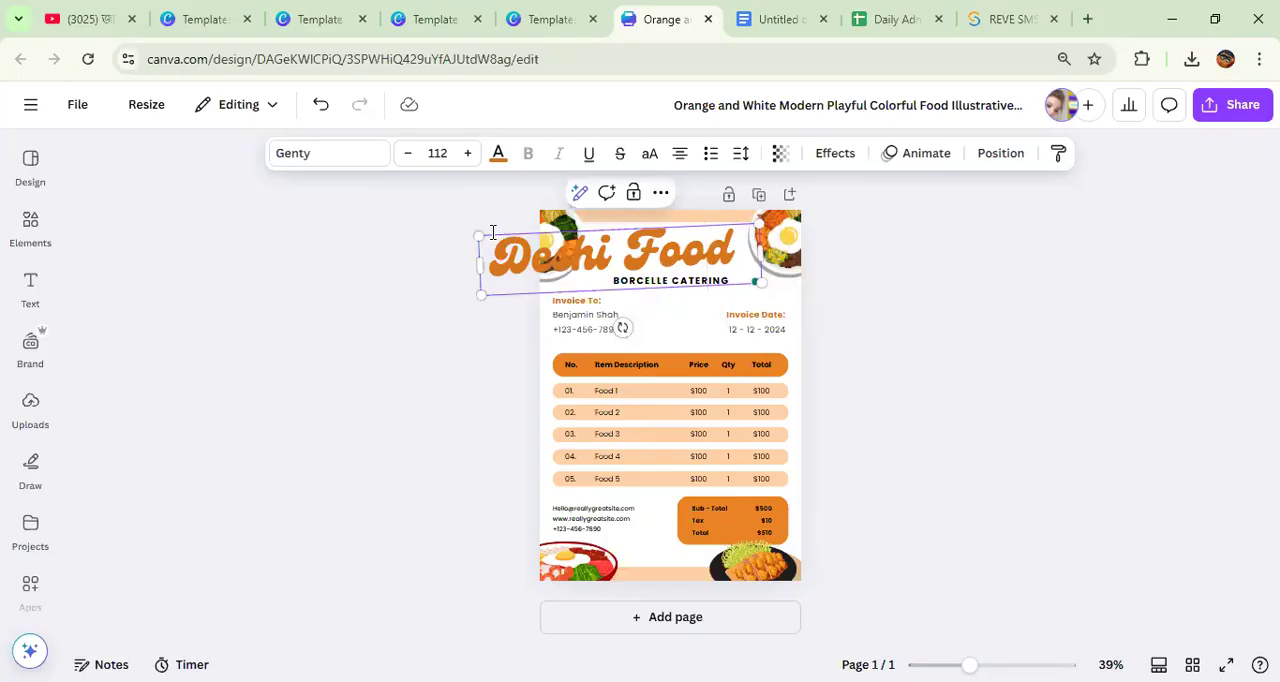
left_click_drag(477, 234, 638, 263)
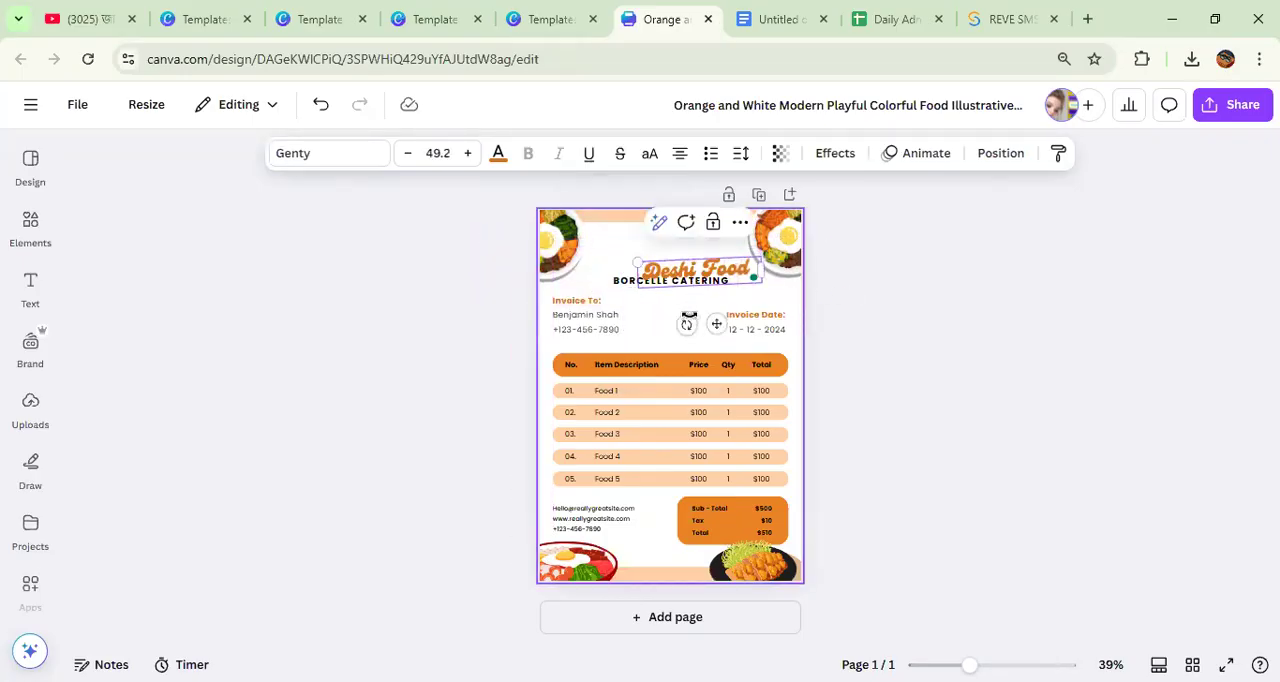
mouse_move(686, 322)
left_mouse_down()
mouse_move(666, 320)
mouse_move(686, 328)
mouse_move(697, 311)
mouse_move(685, 306)
mouse_move(690, 318)
left_mouse_up()
left_click(1085, 333)
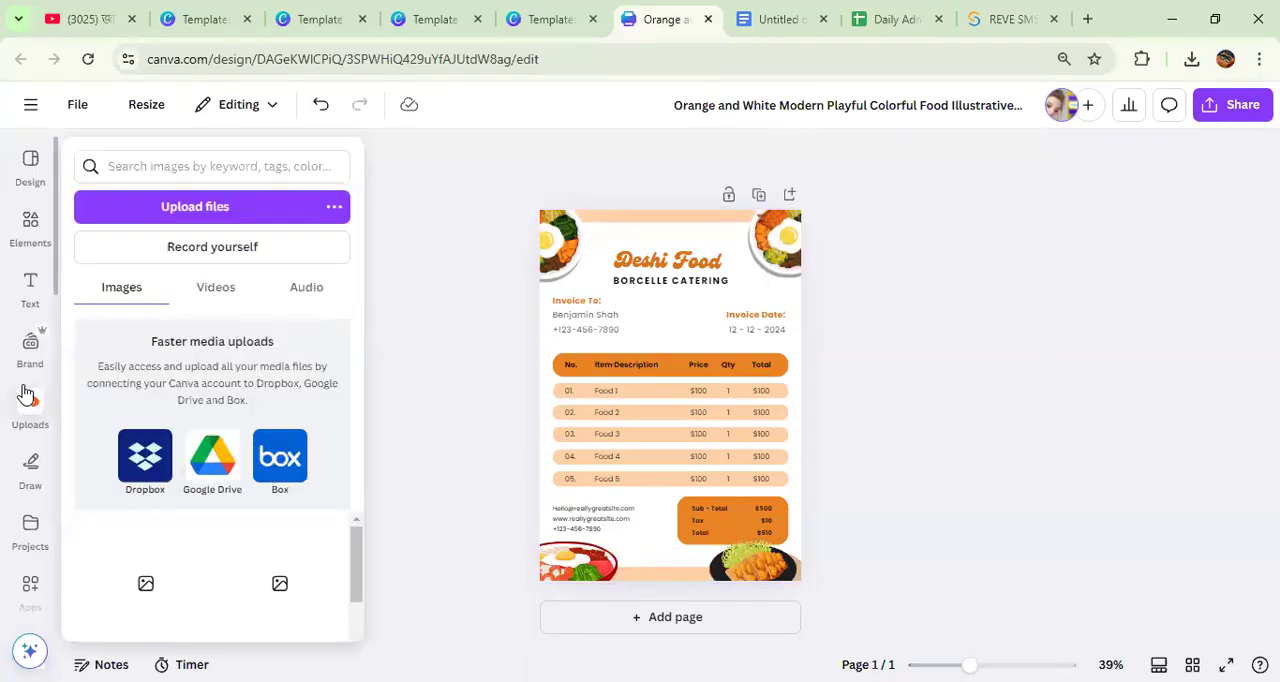
Step: Find the QR code generator among the popular Canva apps and open it
left_click(33, 475)
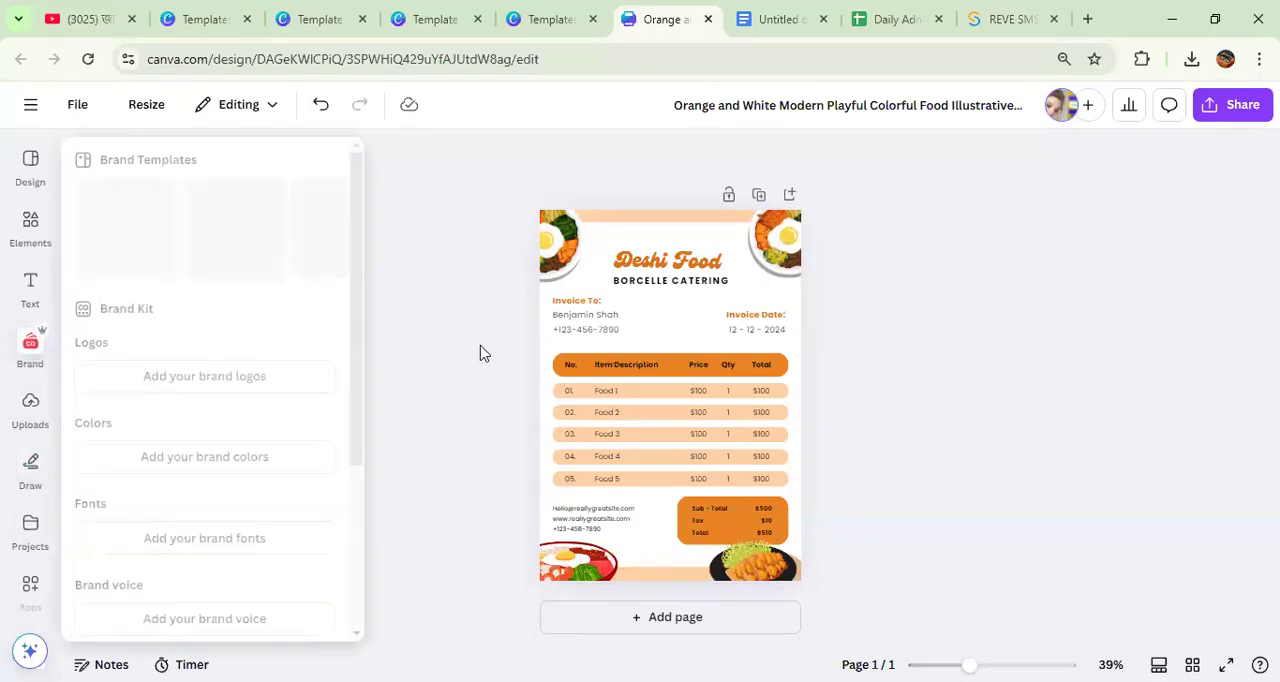
left_click(31, 405)
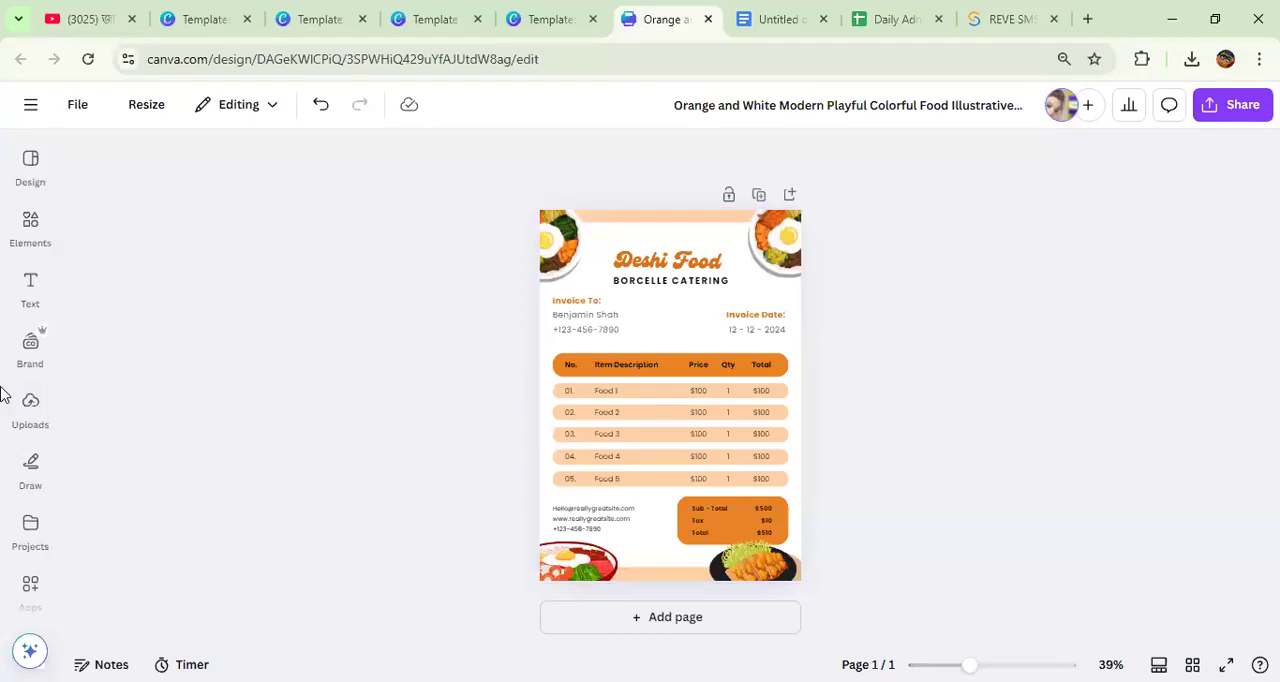
scroll(33, 405, "down", 2)
left_click(33, 400)
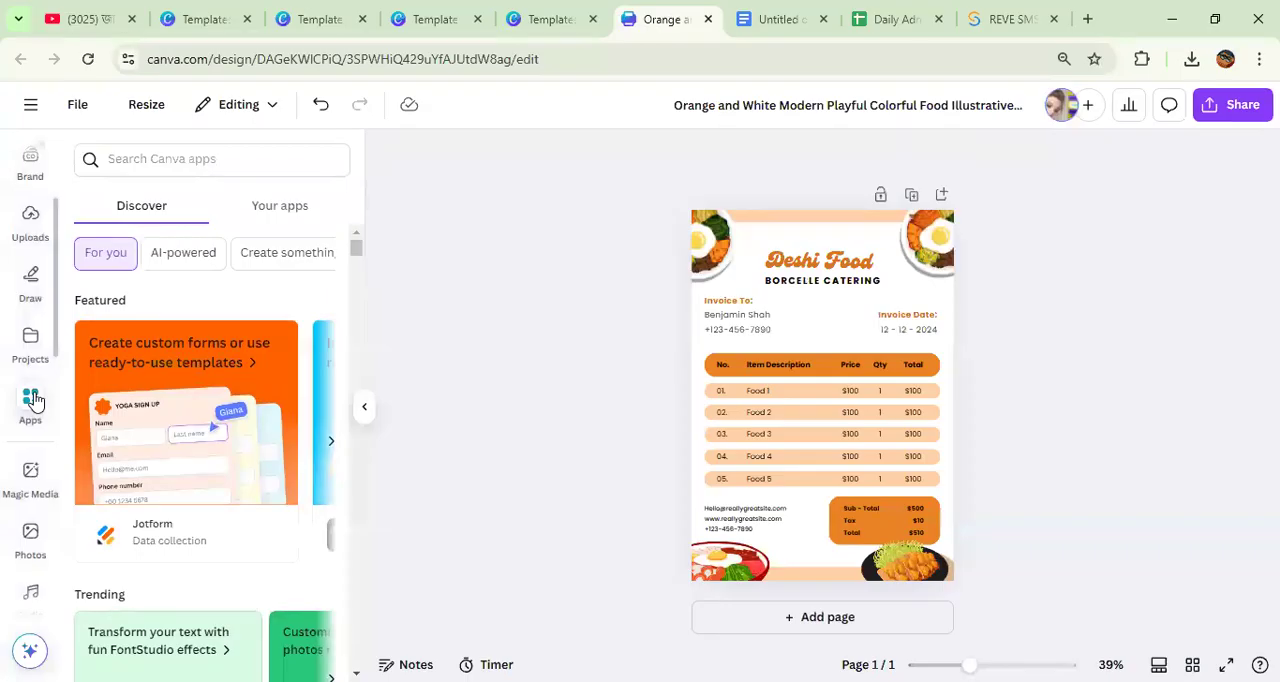
scroll(166, 366, "down", 6)
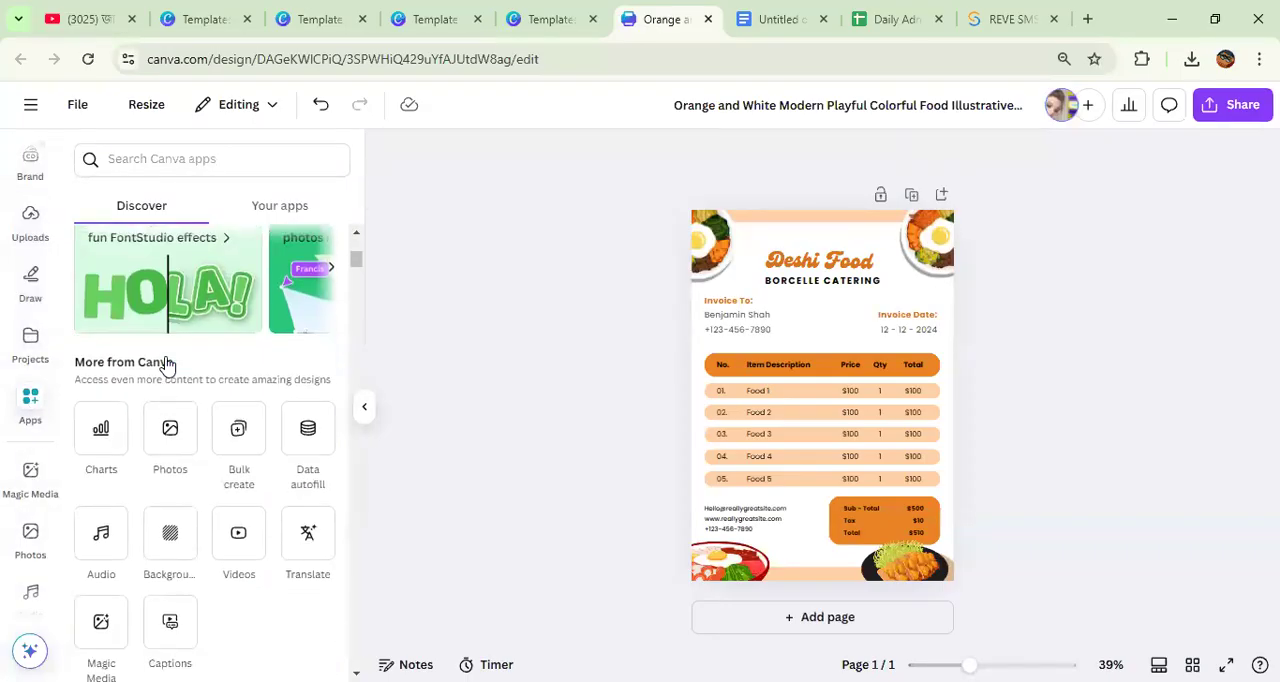
left_click(172, 420)
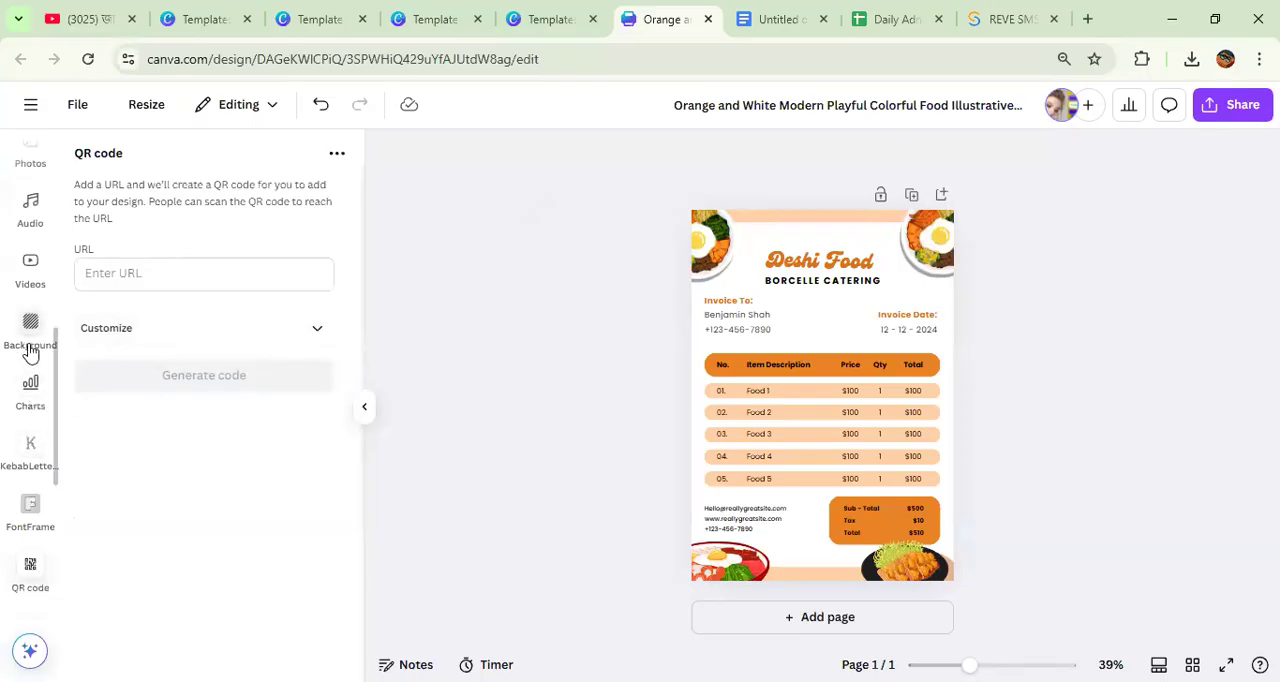
scroll(30, 345, "up", 5)
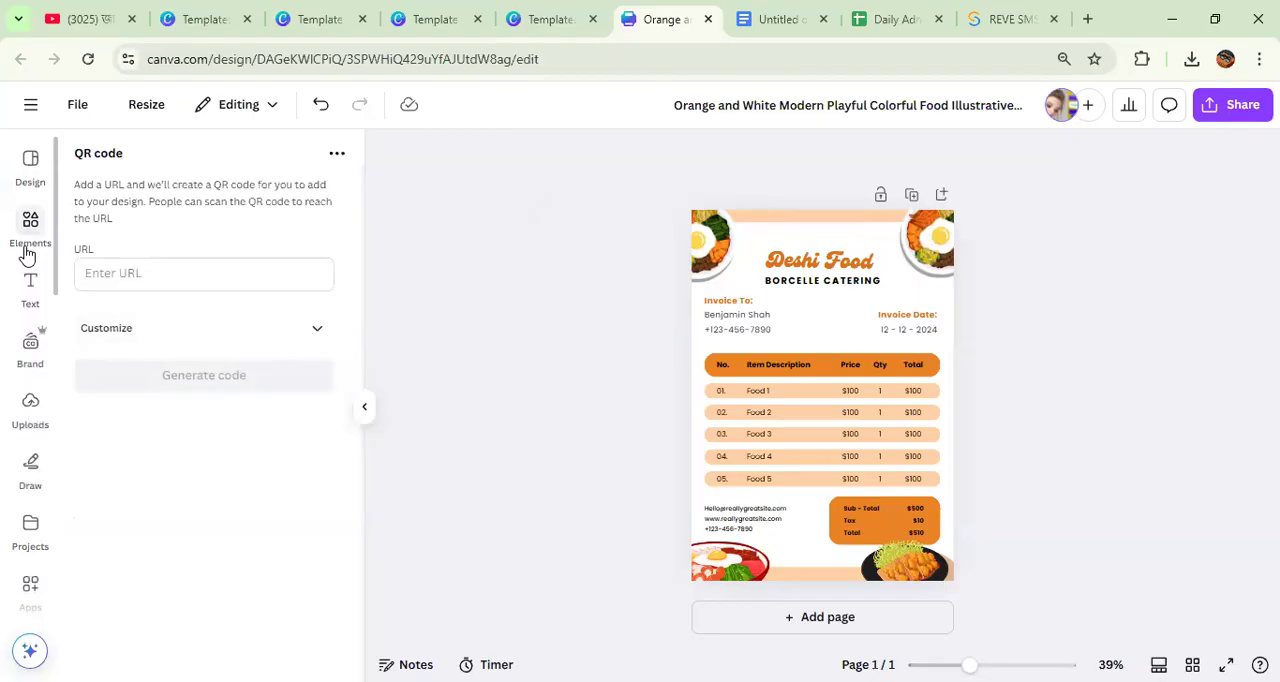
scroll(17, 262, "down", 3)
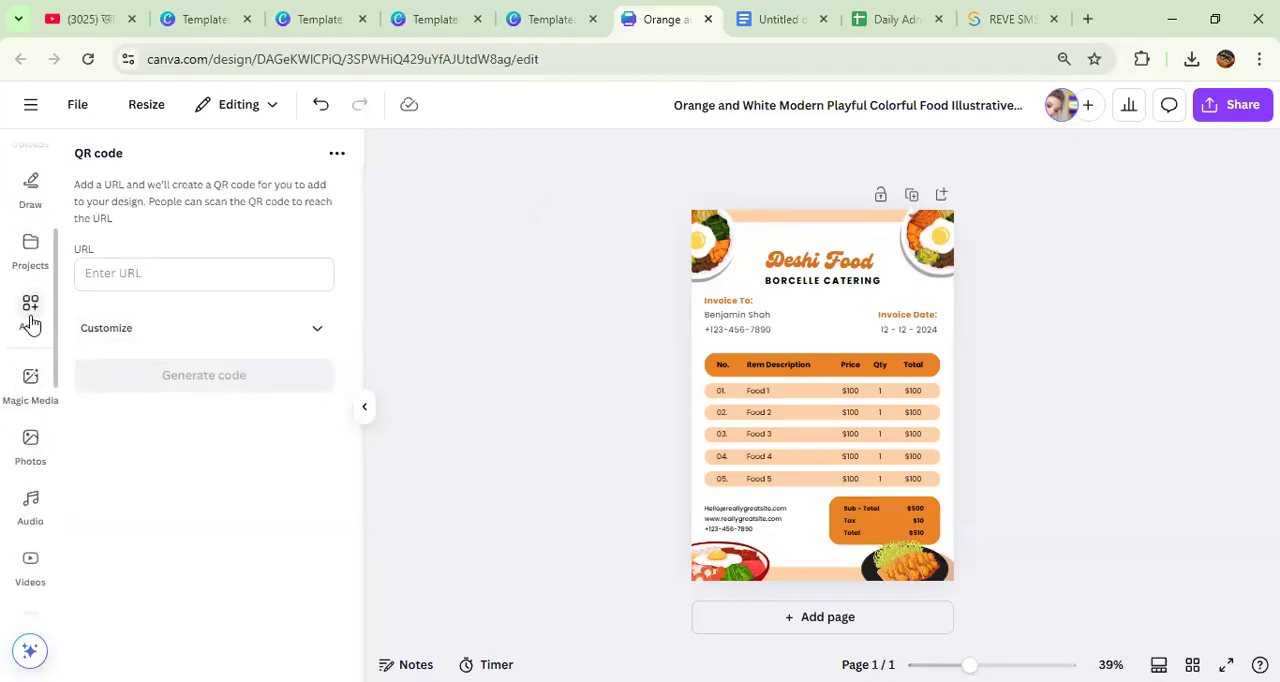
left_click(31, 320)
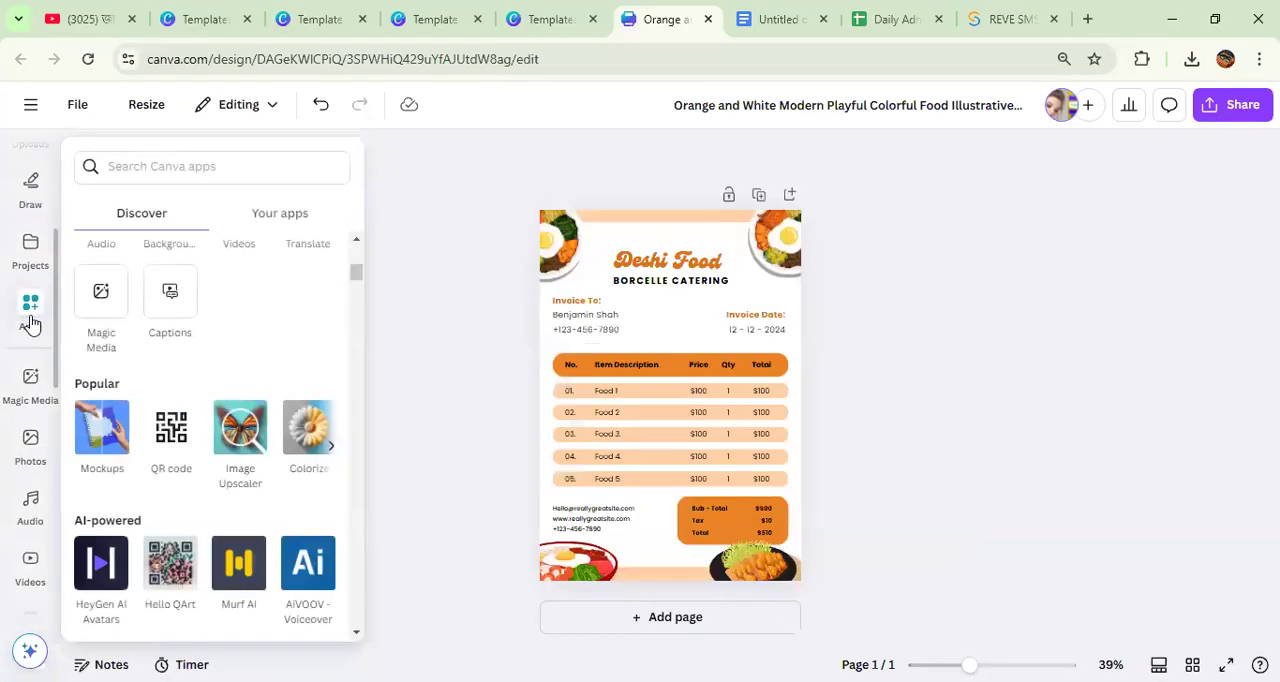
left_click(171, 428)
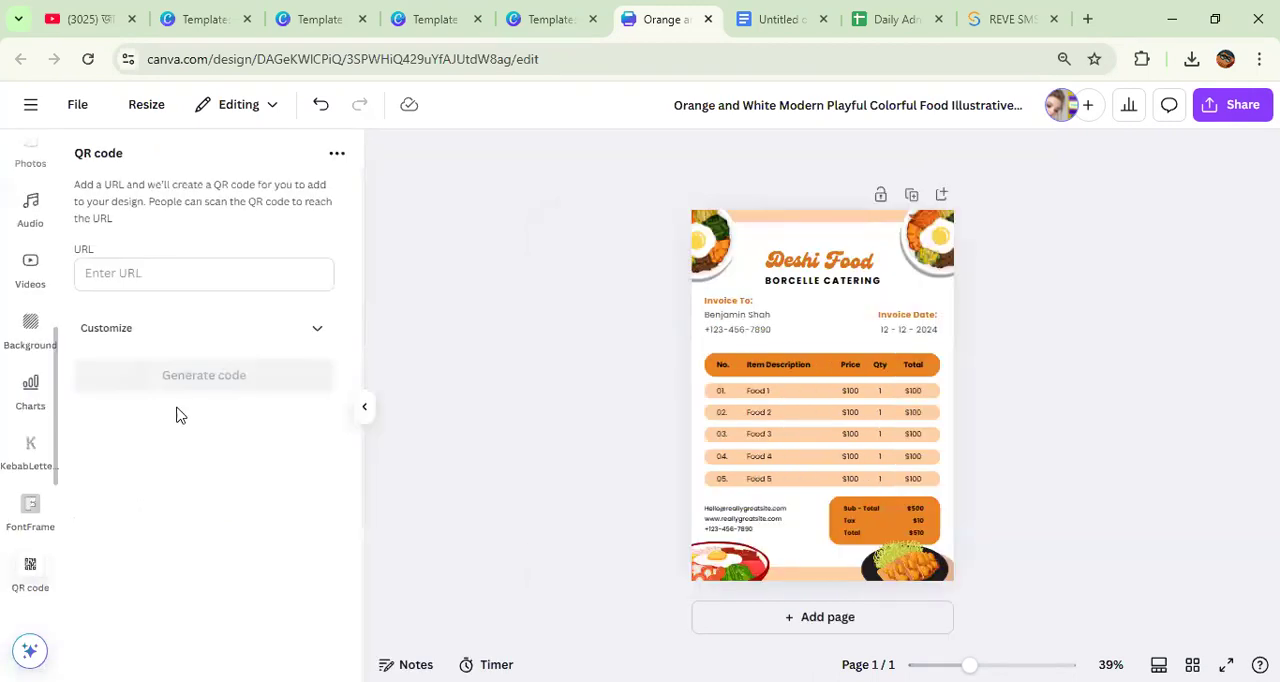
left_click(166, 282)
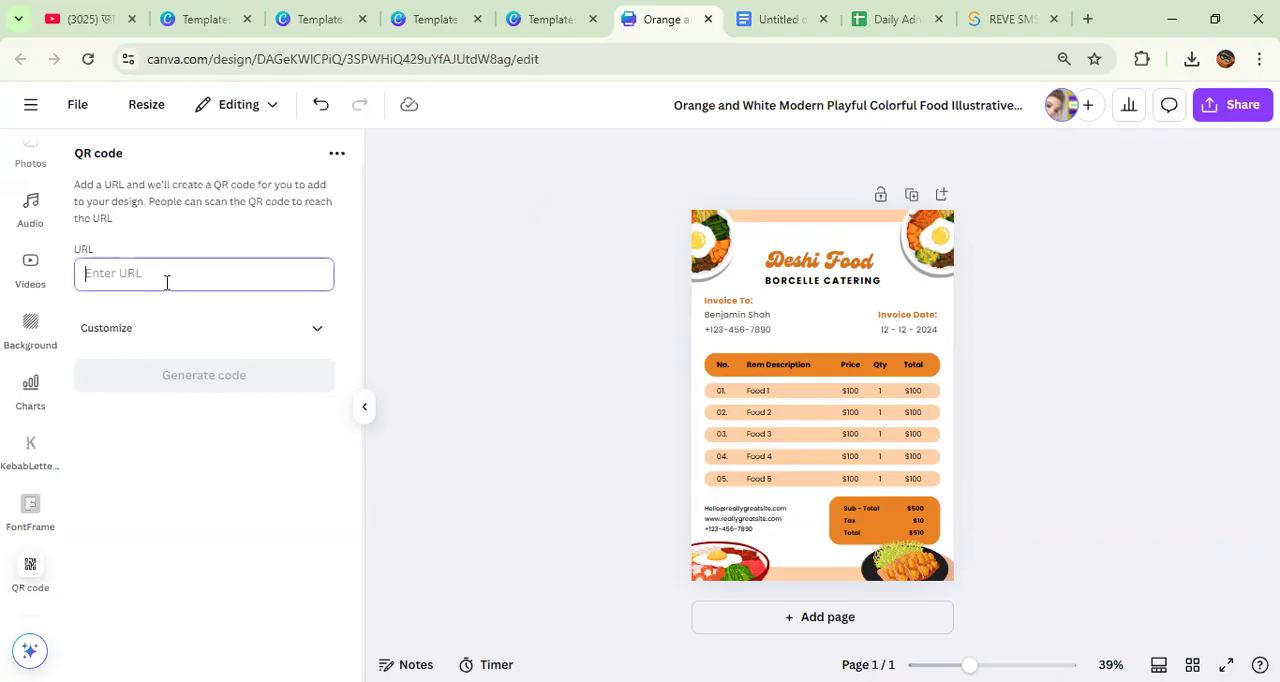
type("www.faebook.com")
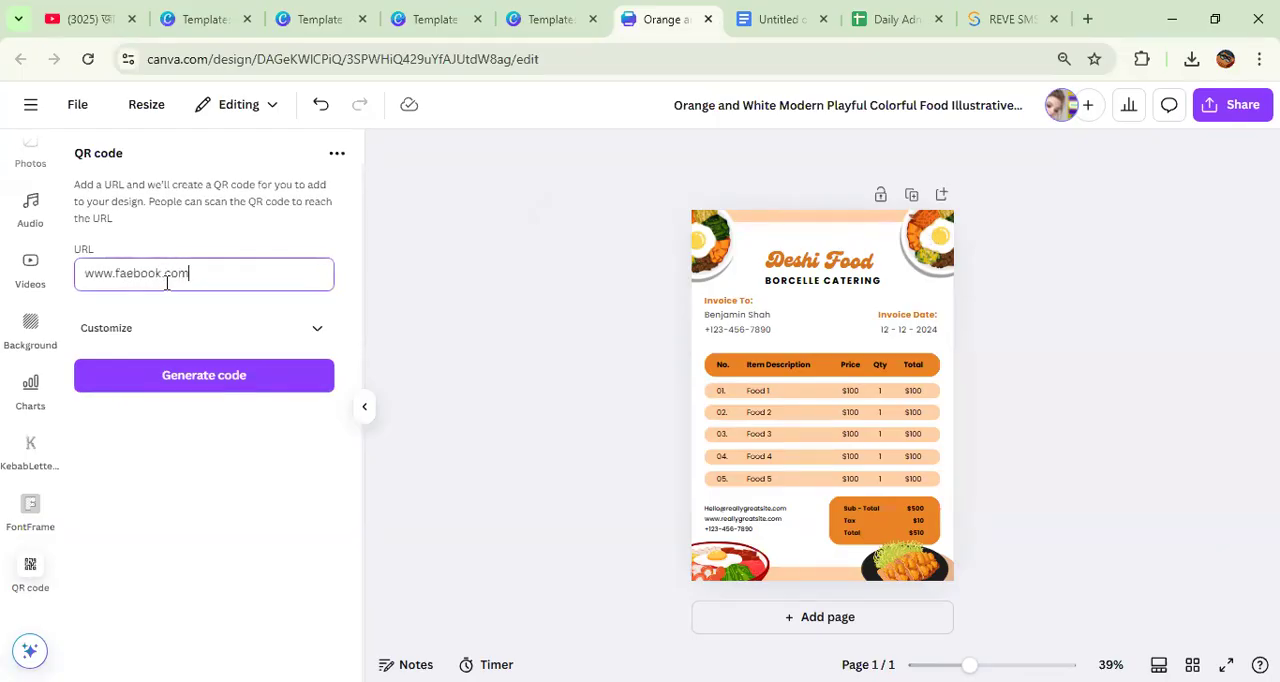
left_click(195, 378)
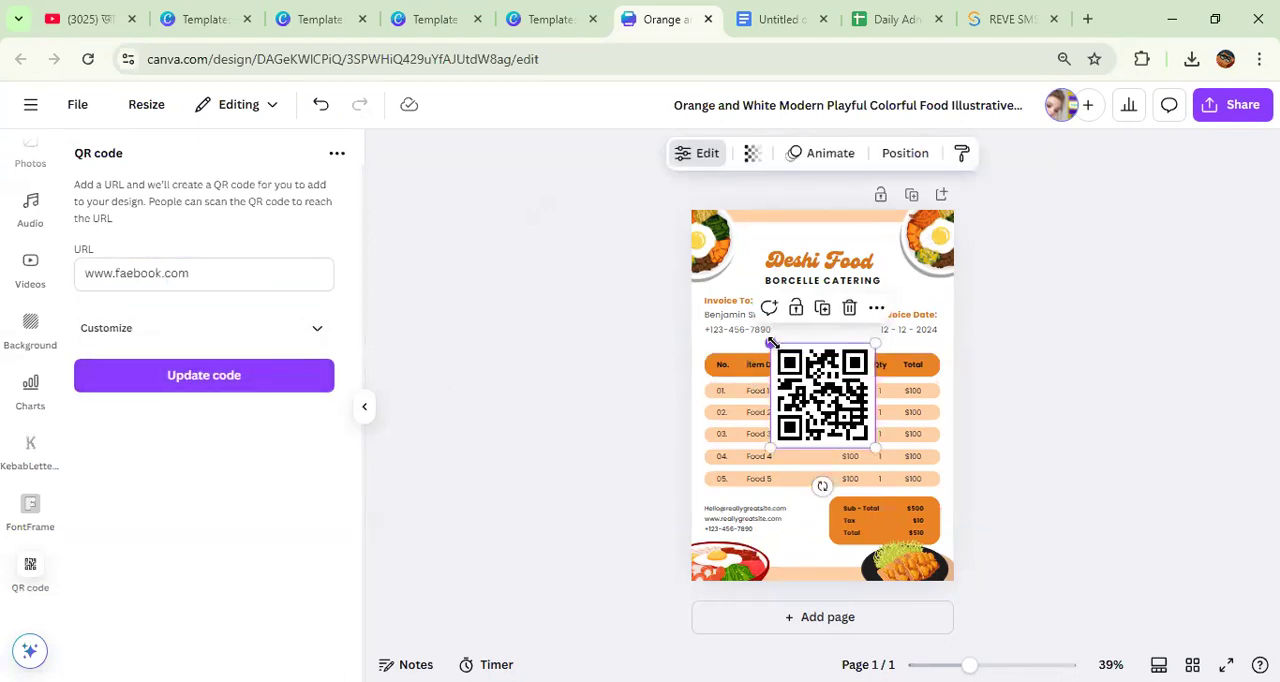
Step: Shrink the QR code and put it in the invoice's lower-left corner in place of the deleted egg dish illustration
left_click_drag(770, 343, 829, 420)
left_click_drag(868, 487, 818, 616)
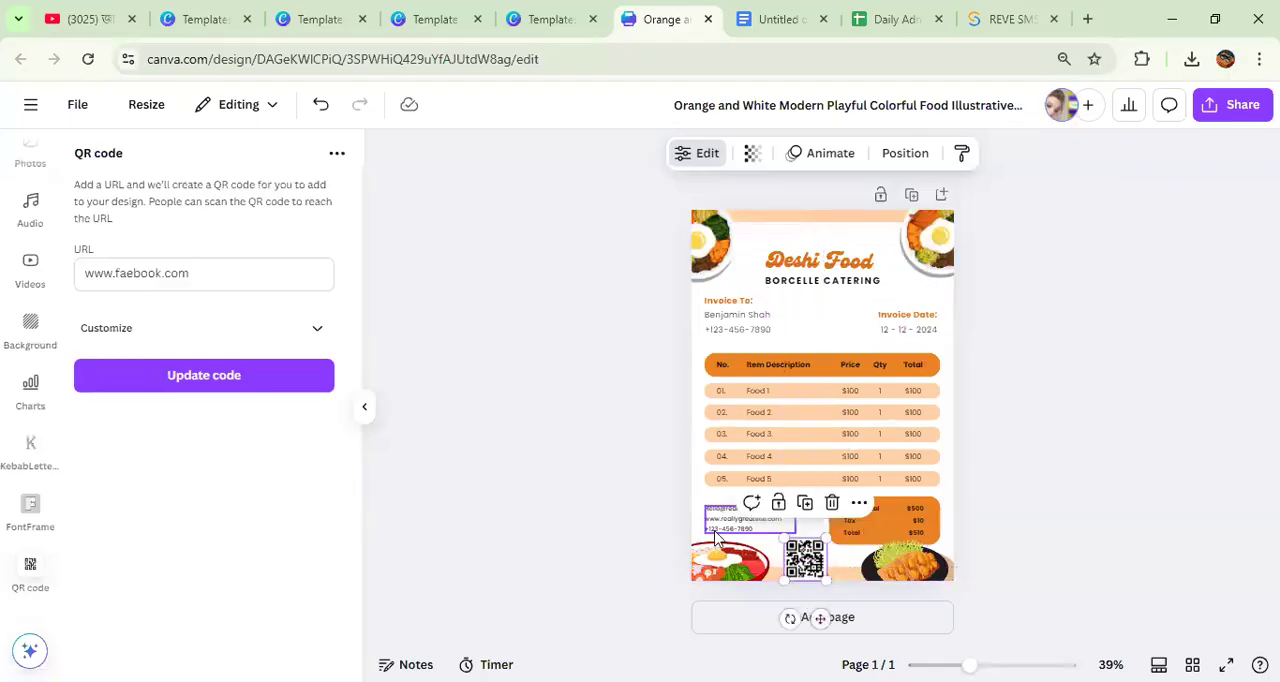
left_click(715, 571)
key("Delete")
left_click_drag(805, 560, 741, 557)
left_click(1163, 423)
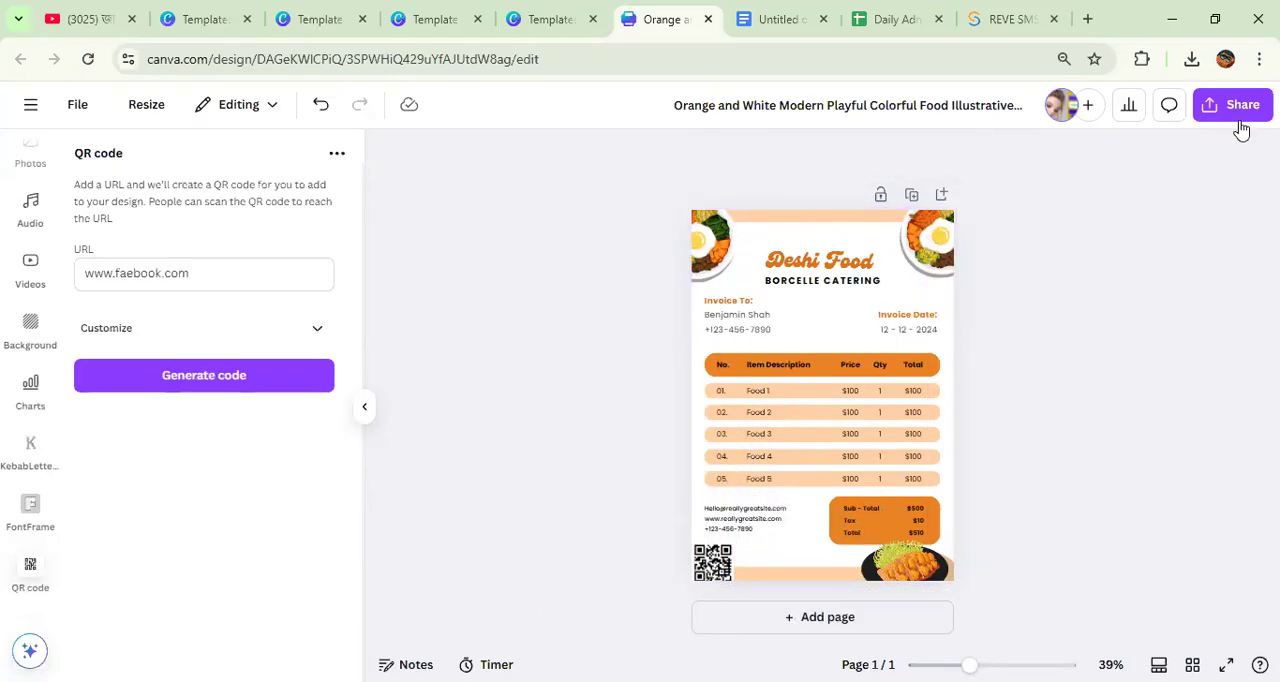
Step: Open the invoice's download options and set the file type to PDF Print
left_click(1240, 119)
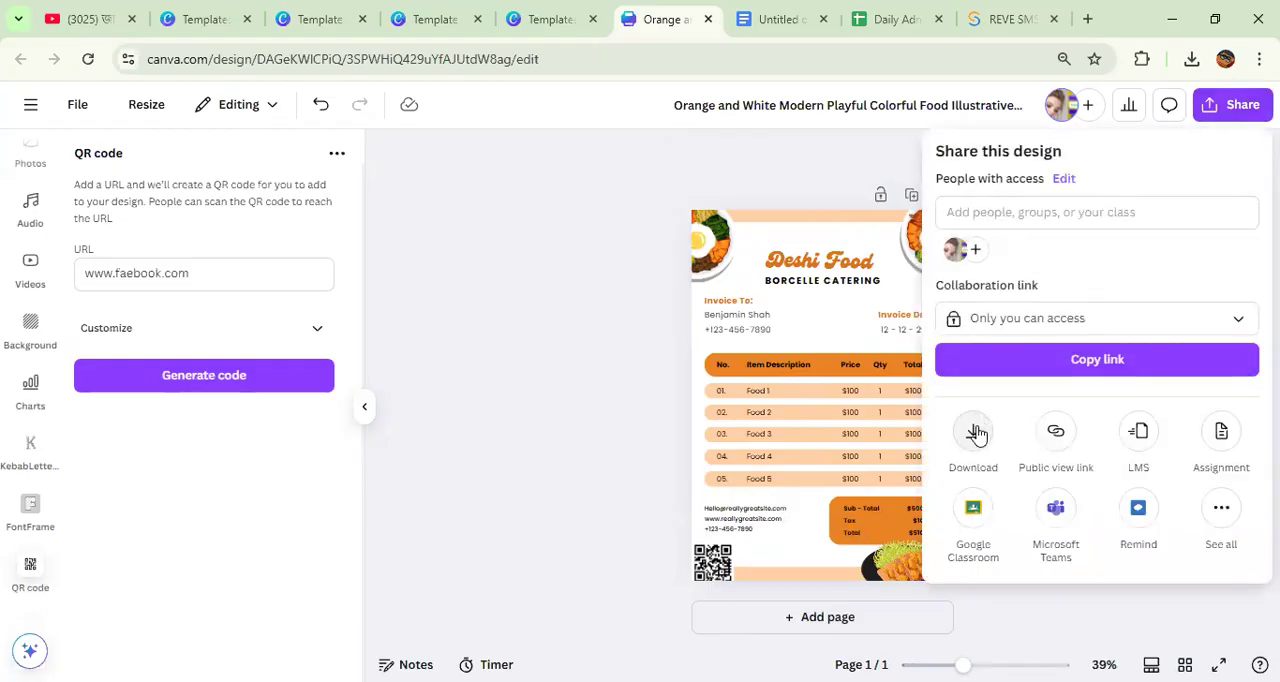
left_click(975, 433)
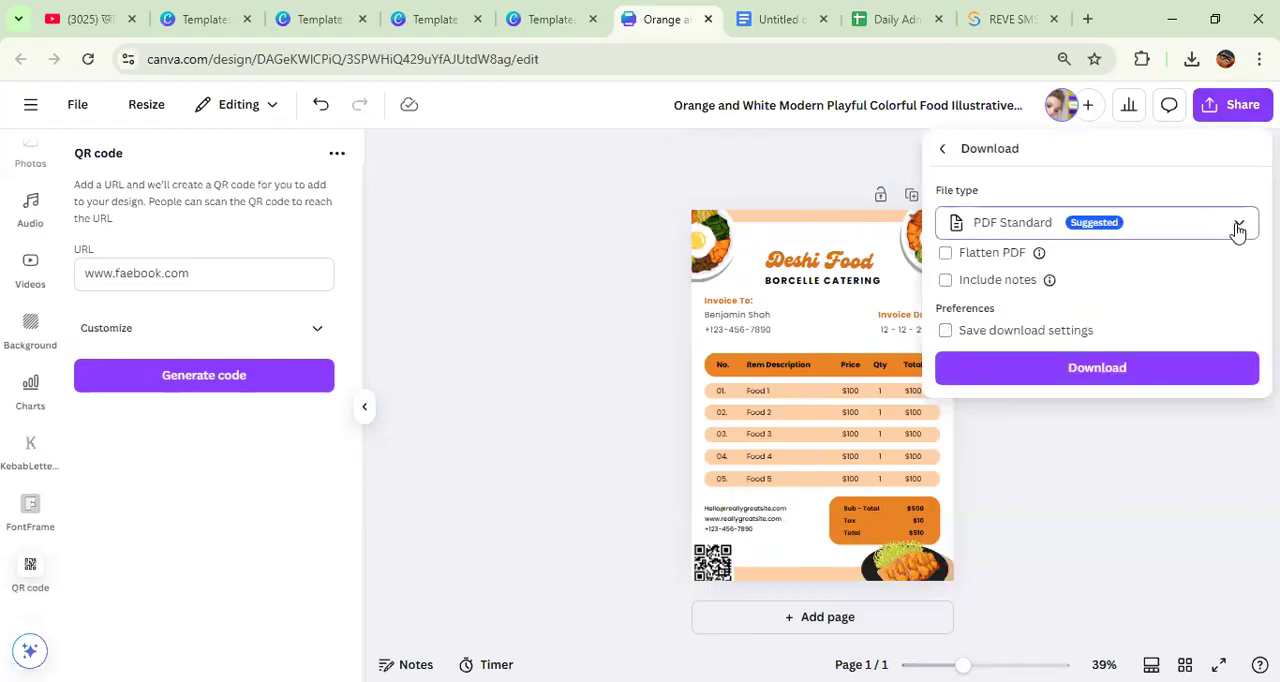
left_click(1237, 226)
left_click(1037, 443)
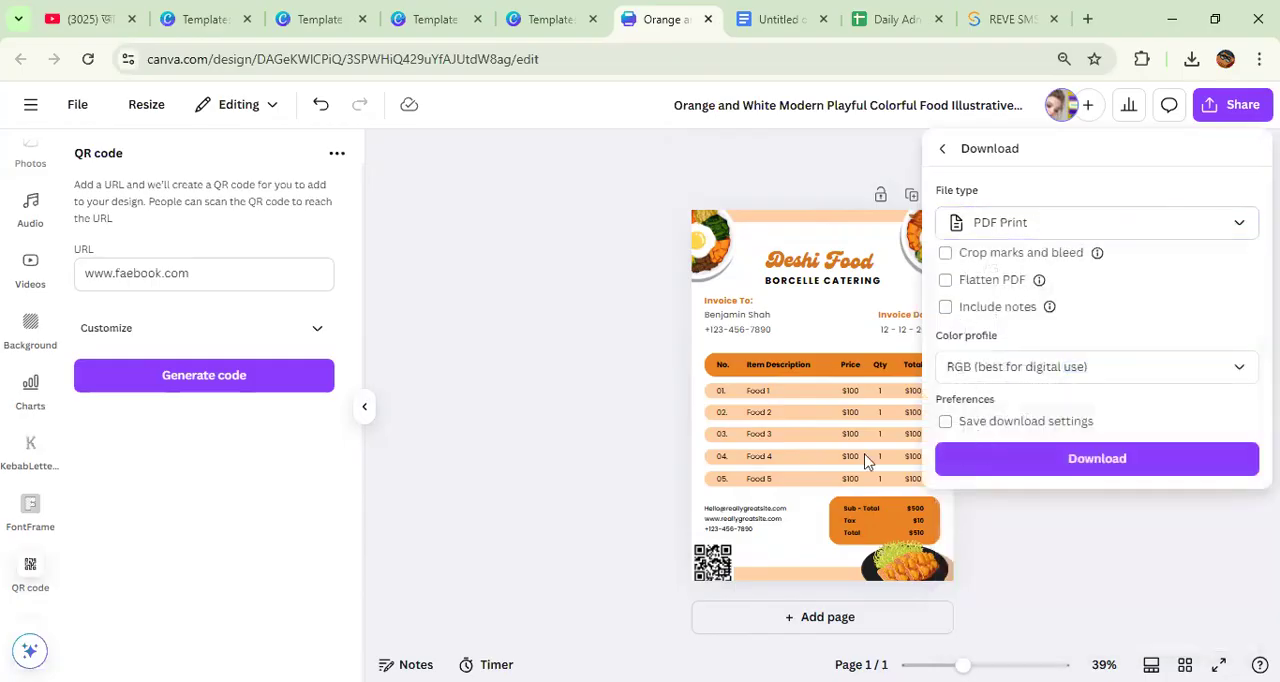
Step: Close the invoice's download options, check the topic list in the Google Docs document for what follows Invoice/Bill, and return to the Canva invoice
left_click(613, 446)
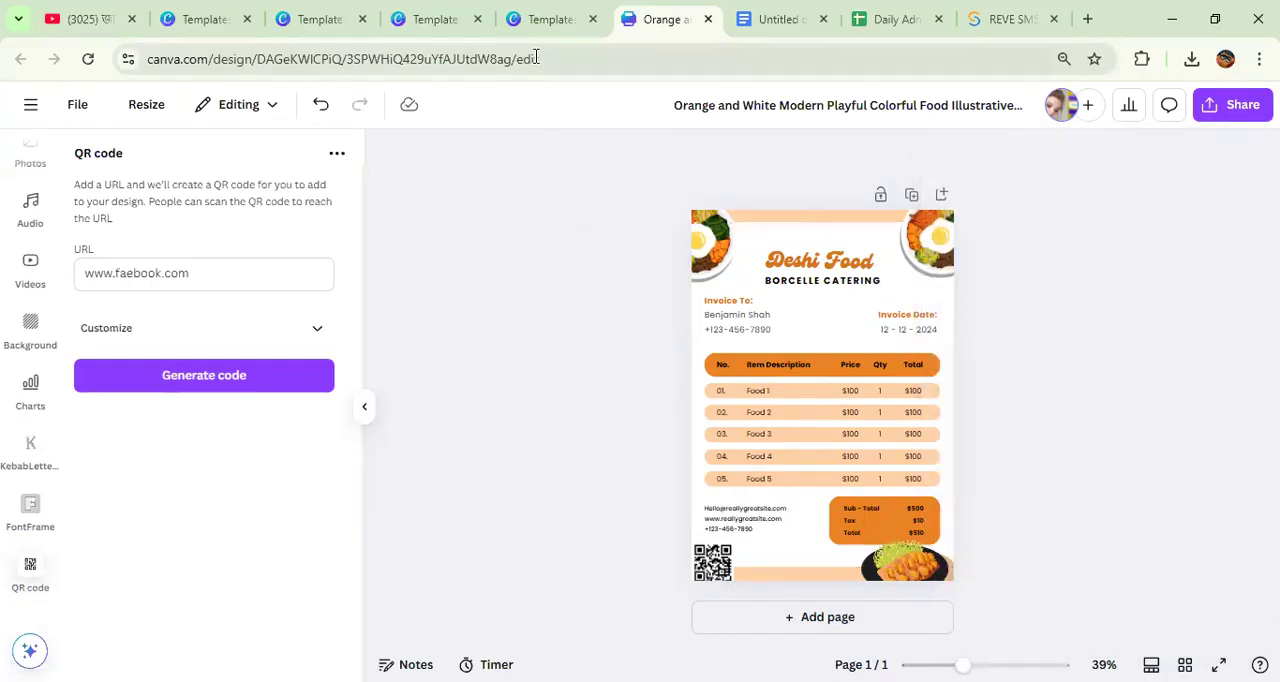
left_click(775, 19)
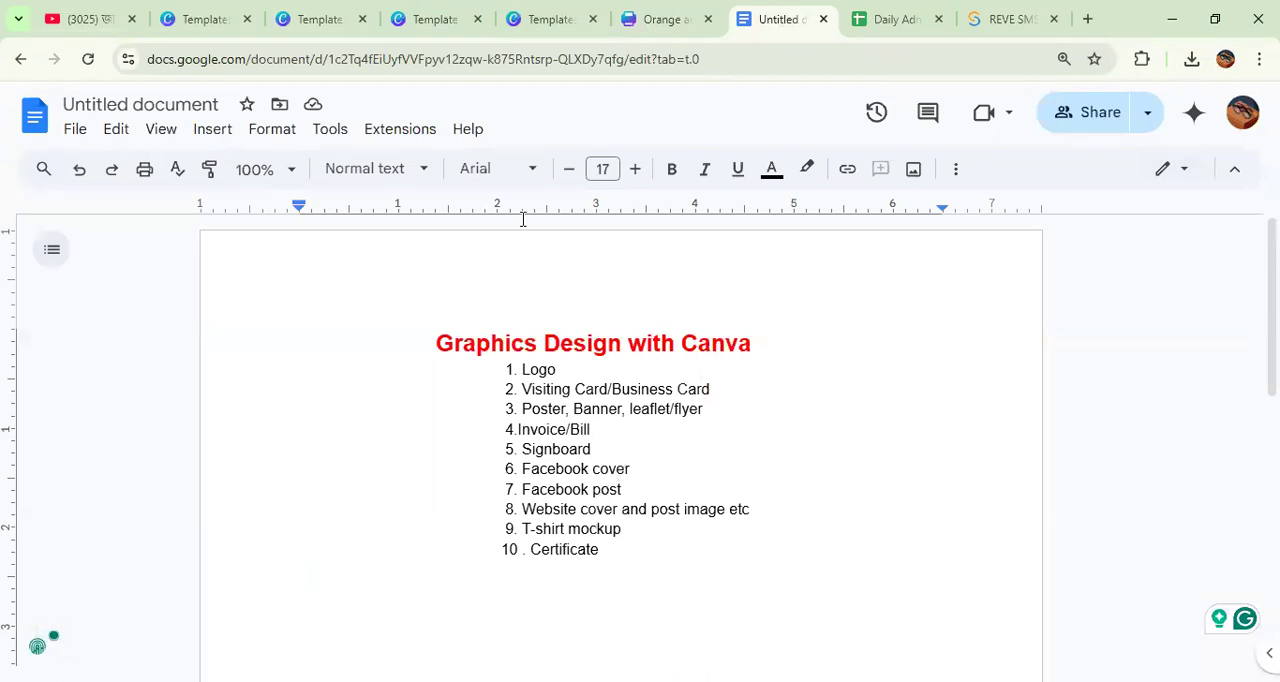
left_click(655, 22)
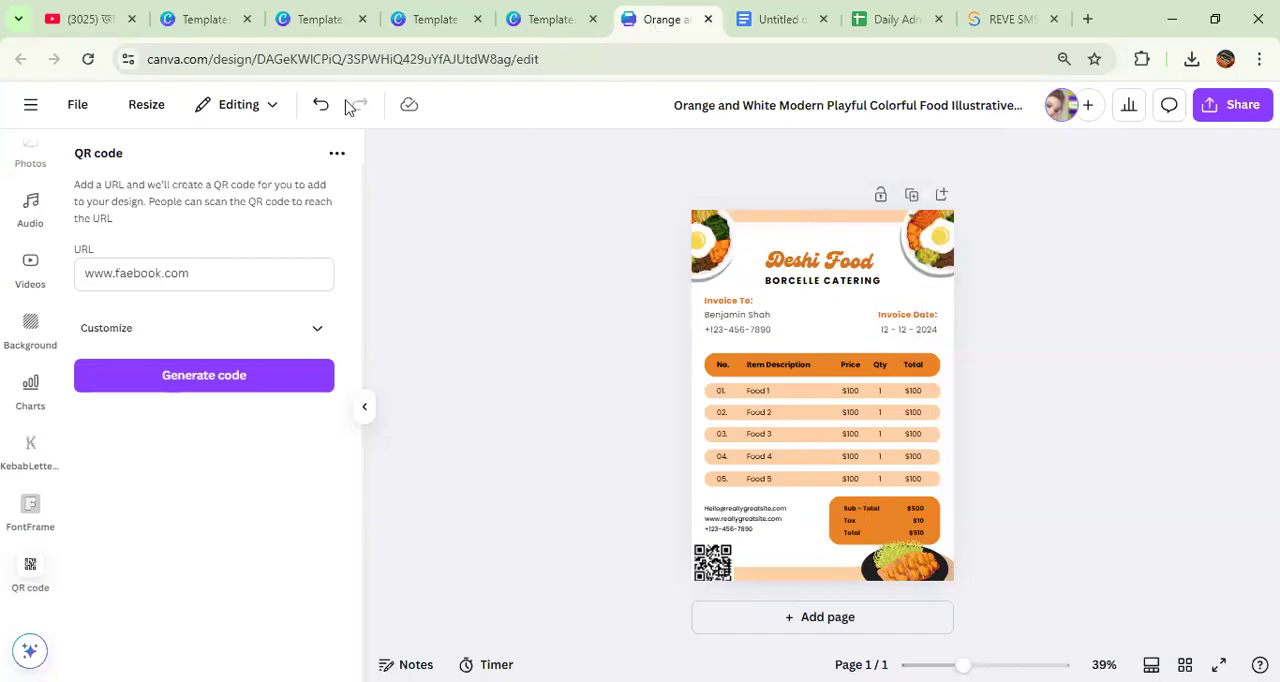
Step: Leave the invoice for the Canva home page and search for "facebook cover"
left_click(30, 110)
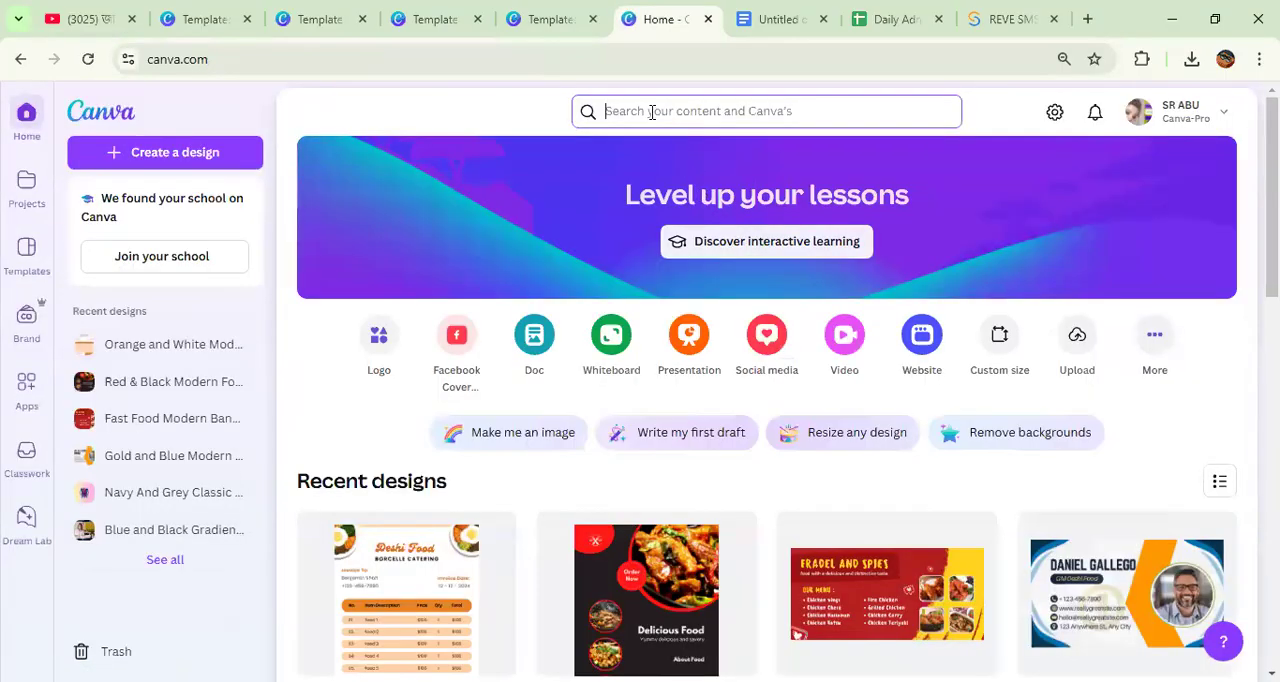
left_click(651, 112)
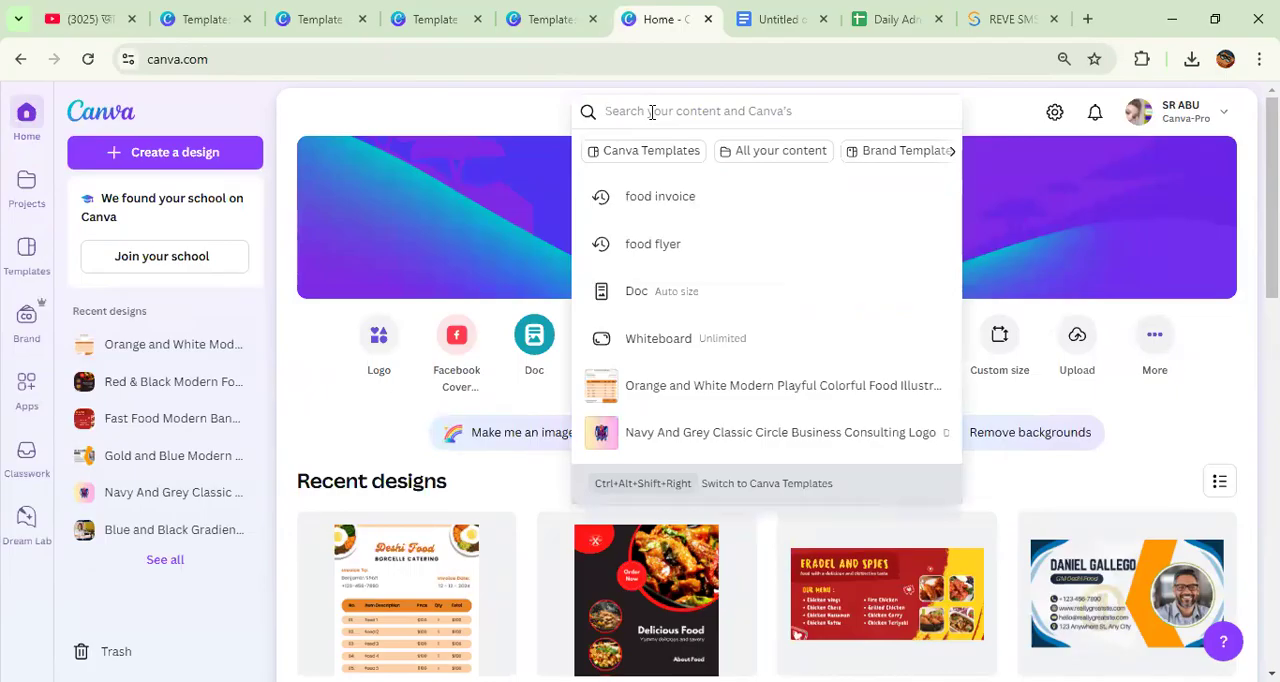
type("fa")
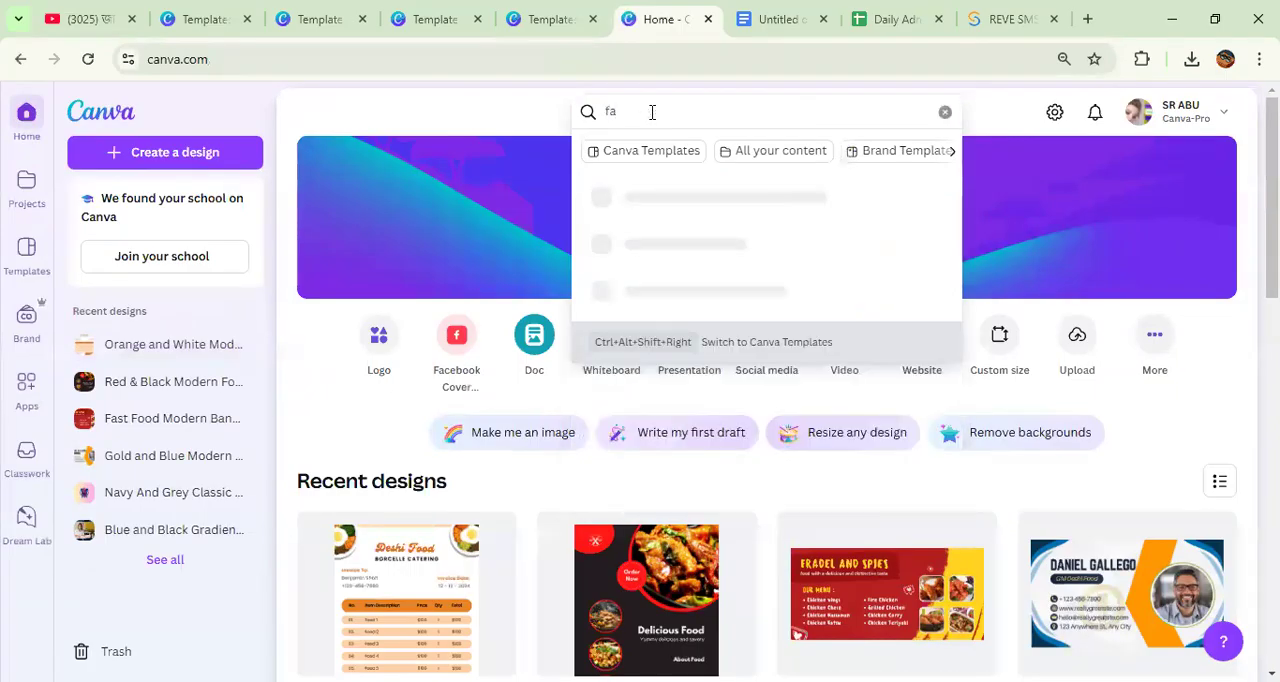
type("cebook cover")
key("Return")
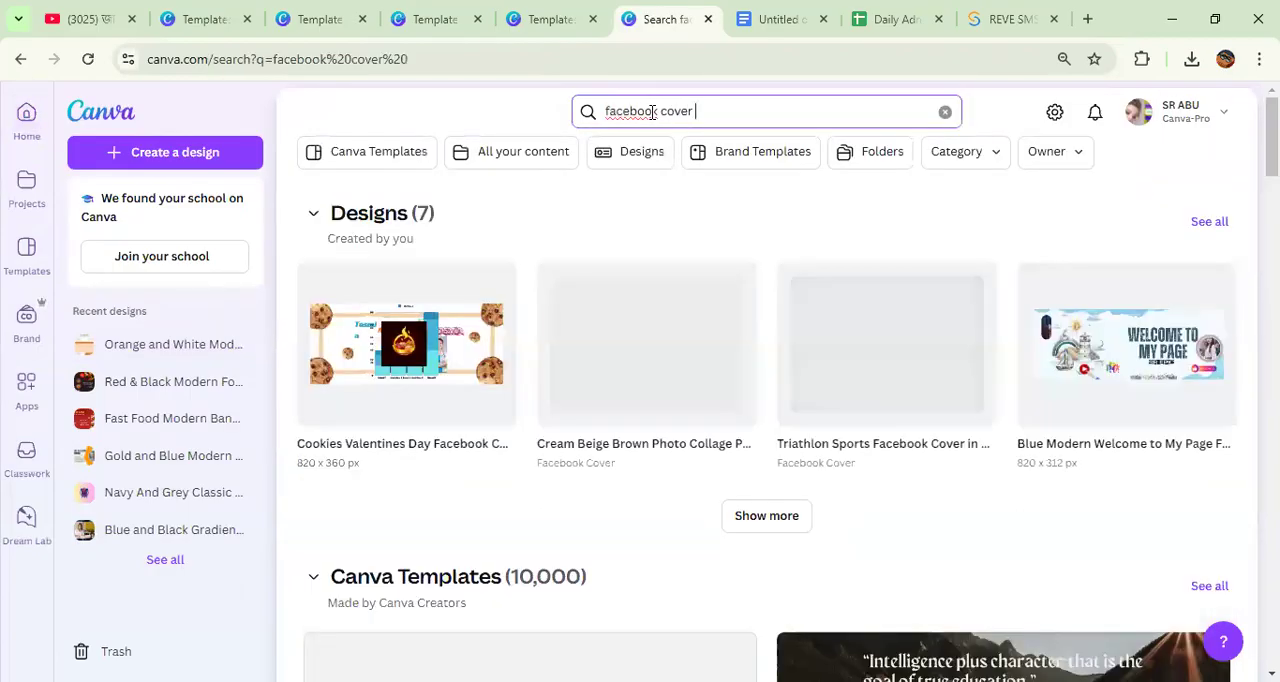
Step: Pick the Aerial Cityscape View Facebook Cover template with the "Life is one big adventure." quote and open it for customizing
scroll(700, 317, "down", 2)
scroll(700, 317, "down", 3)
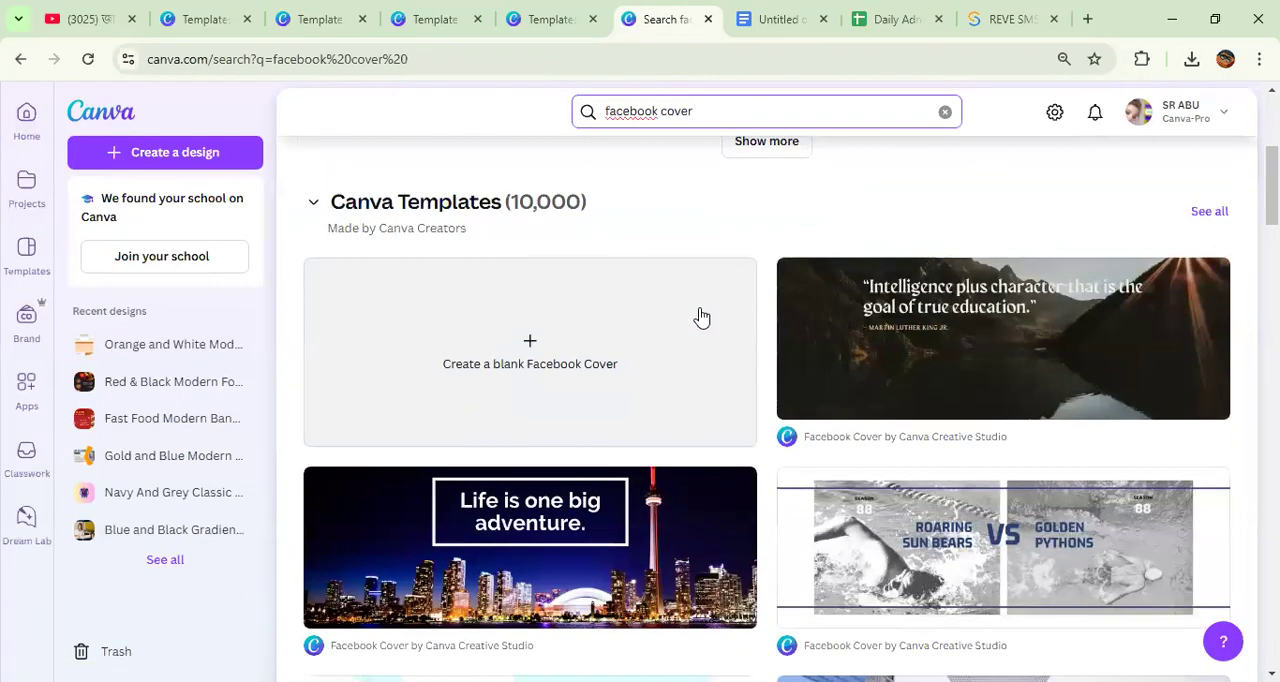
scroll(700, 320, "down", 3)
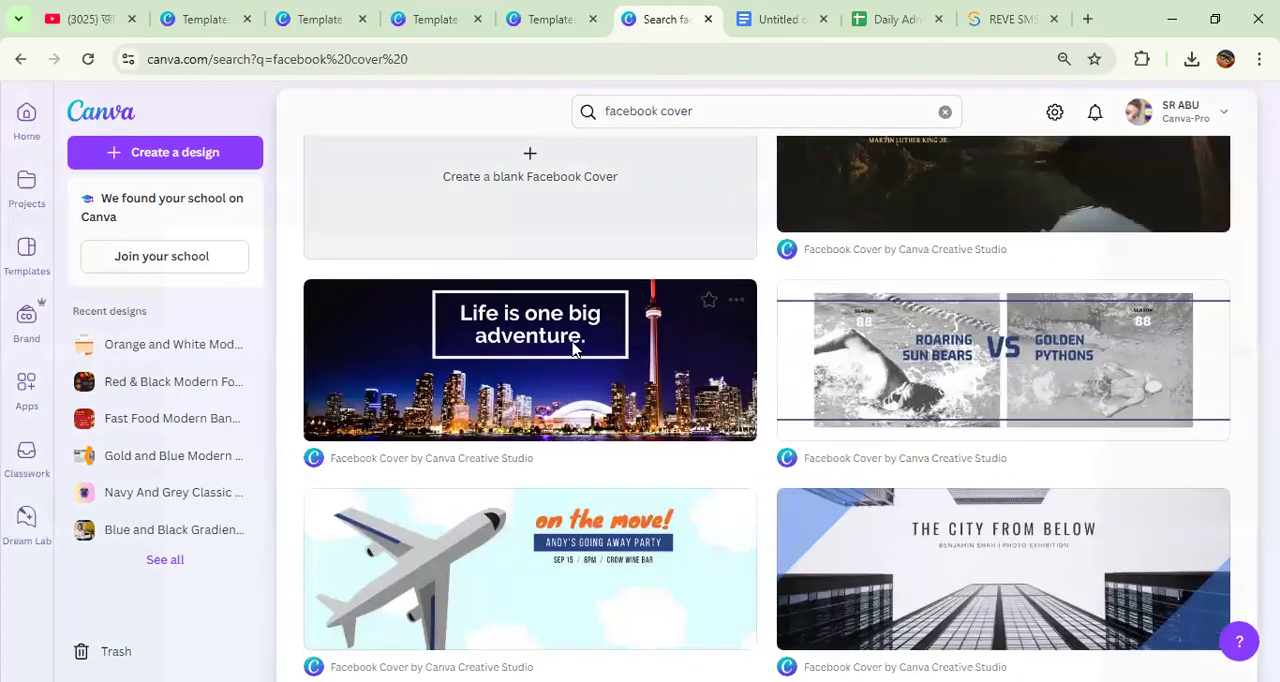
left_click(573, 348)
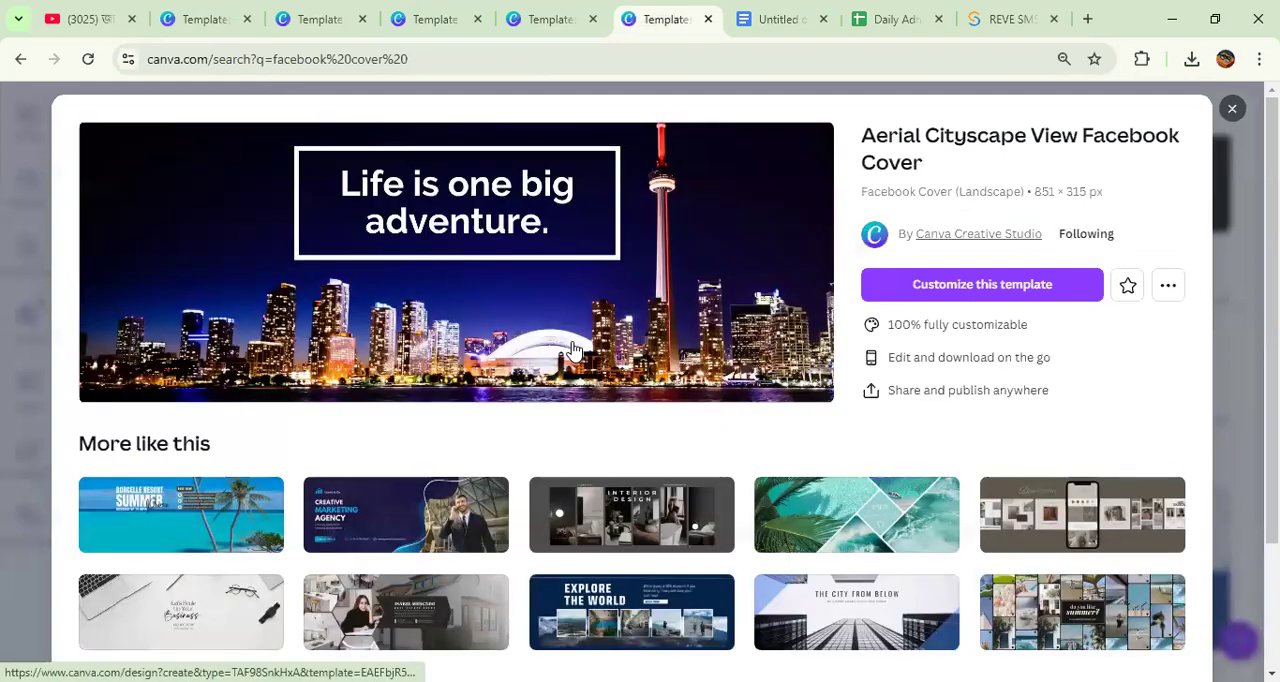
left_click(921, 287)
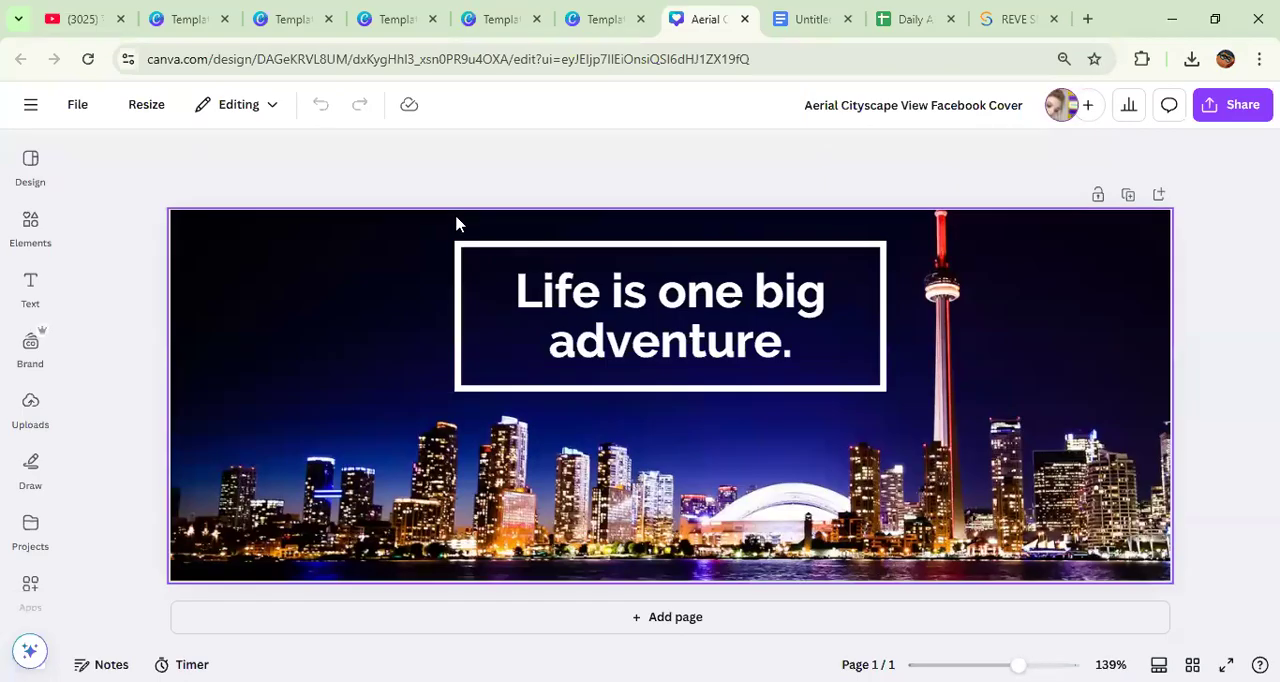
Step: Add the recently used "Order Now!" text design to the Facebook cover
double_click(690, 306)
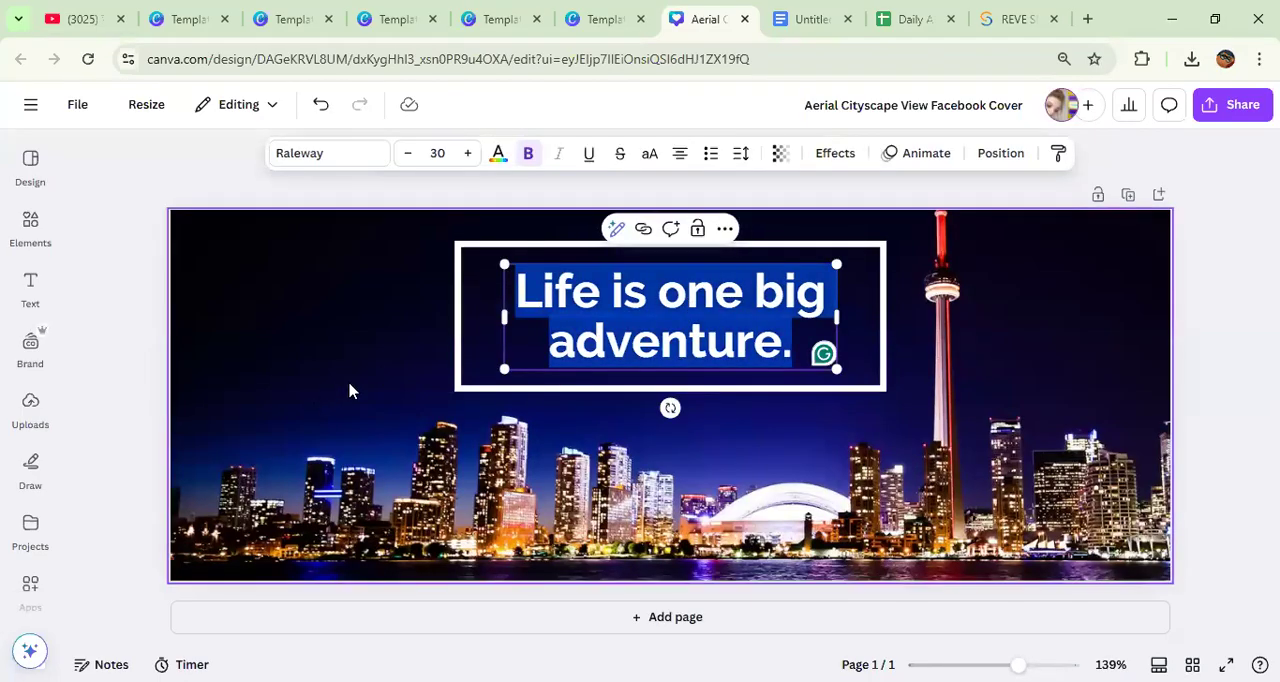
left_click(30, 287)
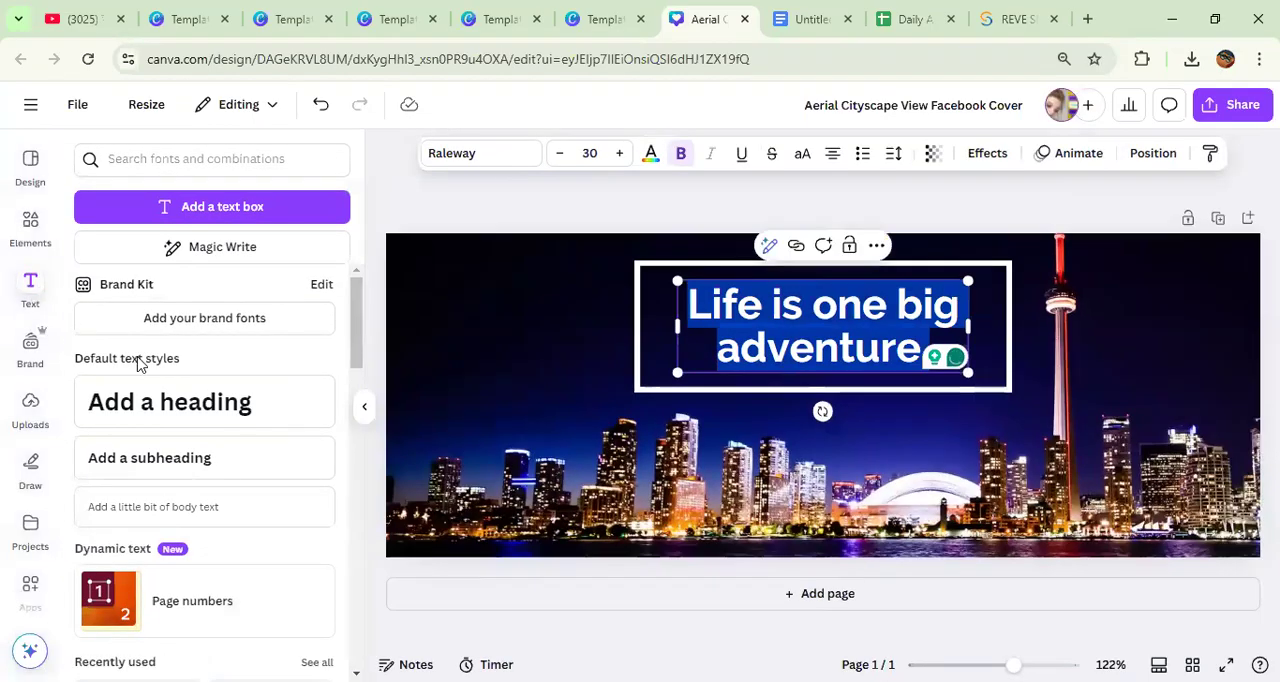
scroll(205, 390, "down", 3)
scroll(209, 420, "down", 3)
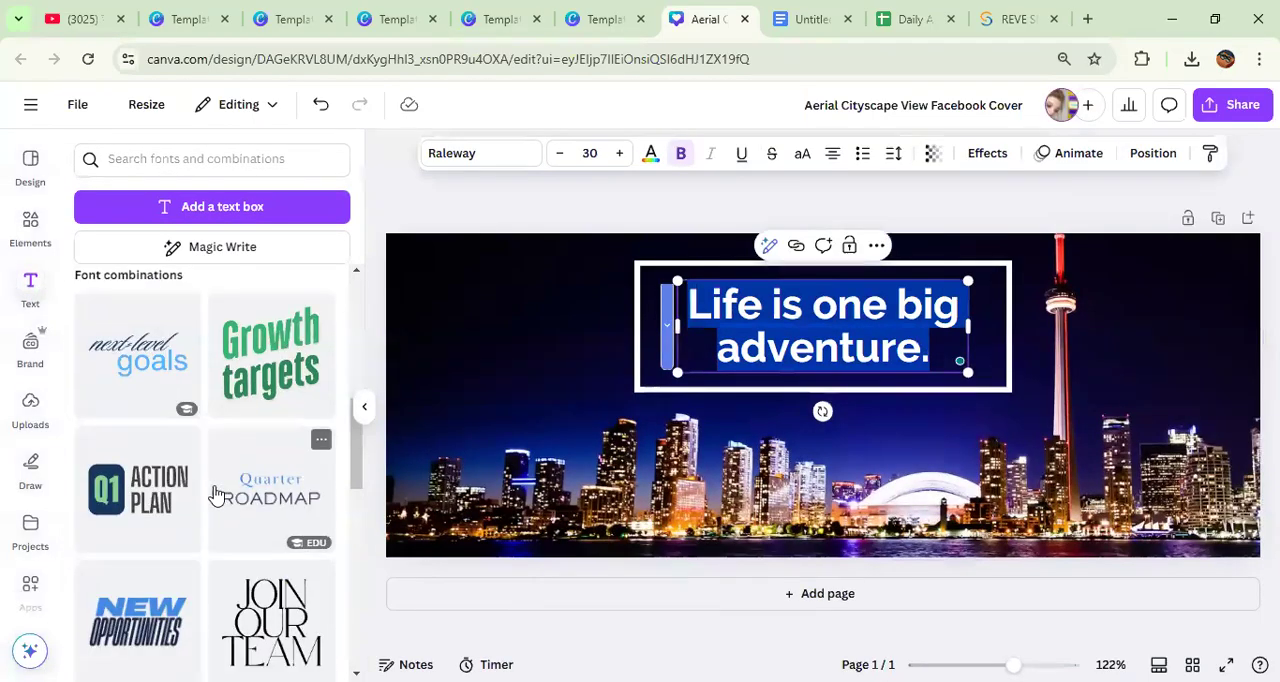
scroll(160, 430, "up", 2)
left_click(140, 378)
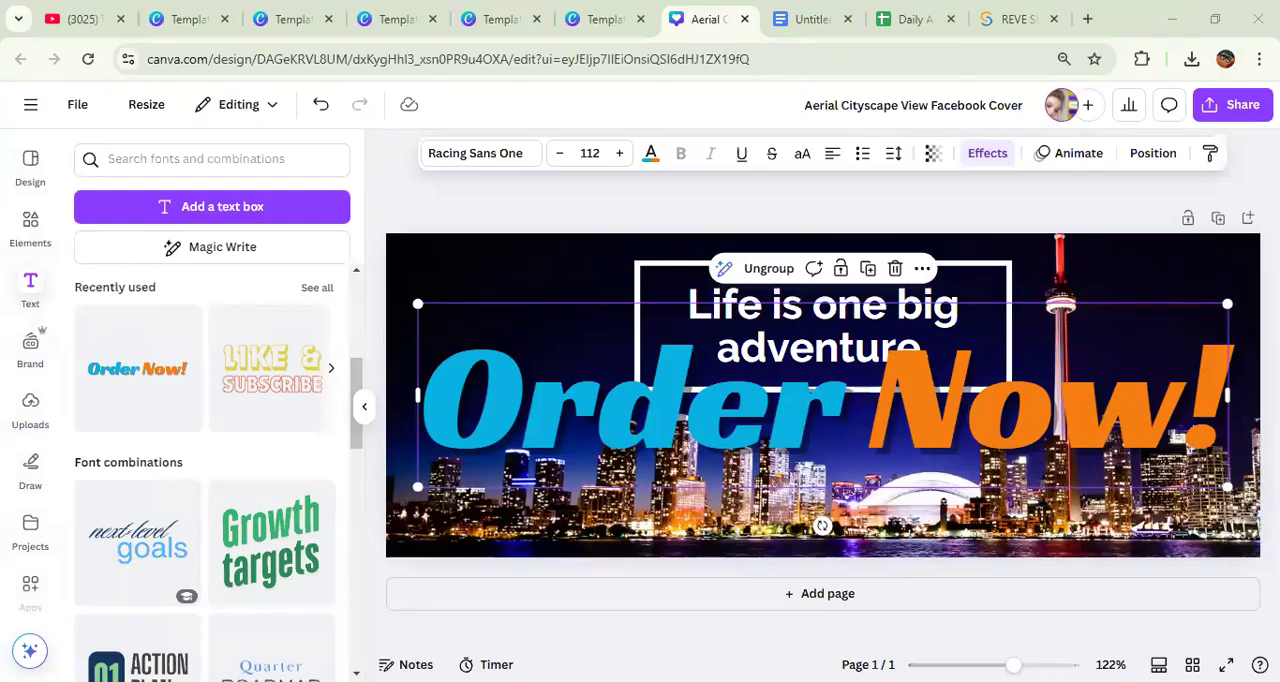
Step: Replace the blue word "Order" with the person's first name, starting with a capital letter
left_click(623, 425)
left_click_drag(845, 405, 450, 416)
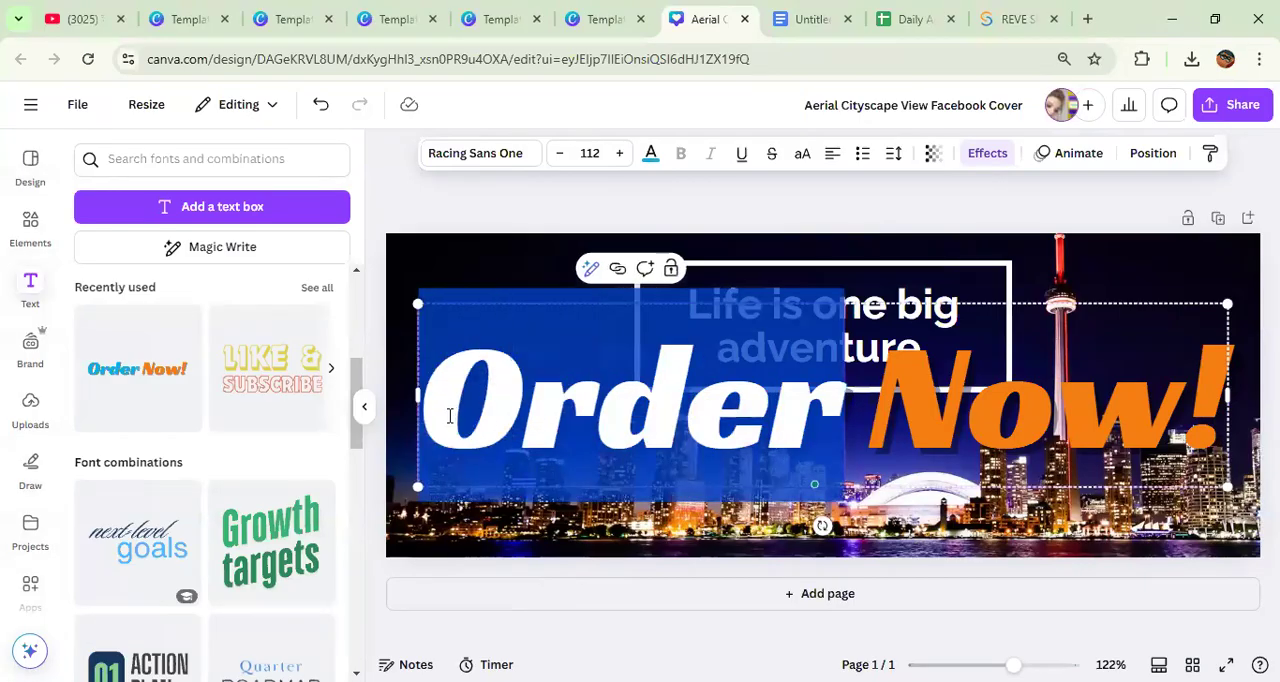
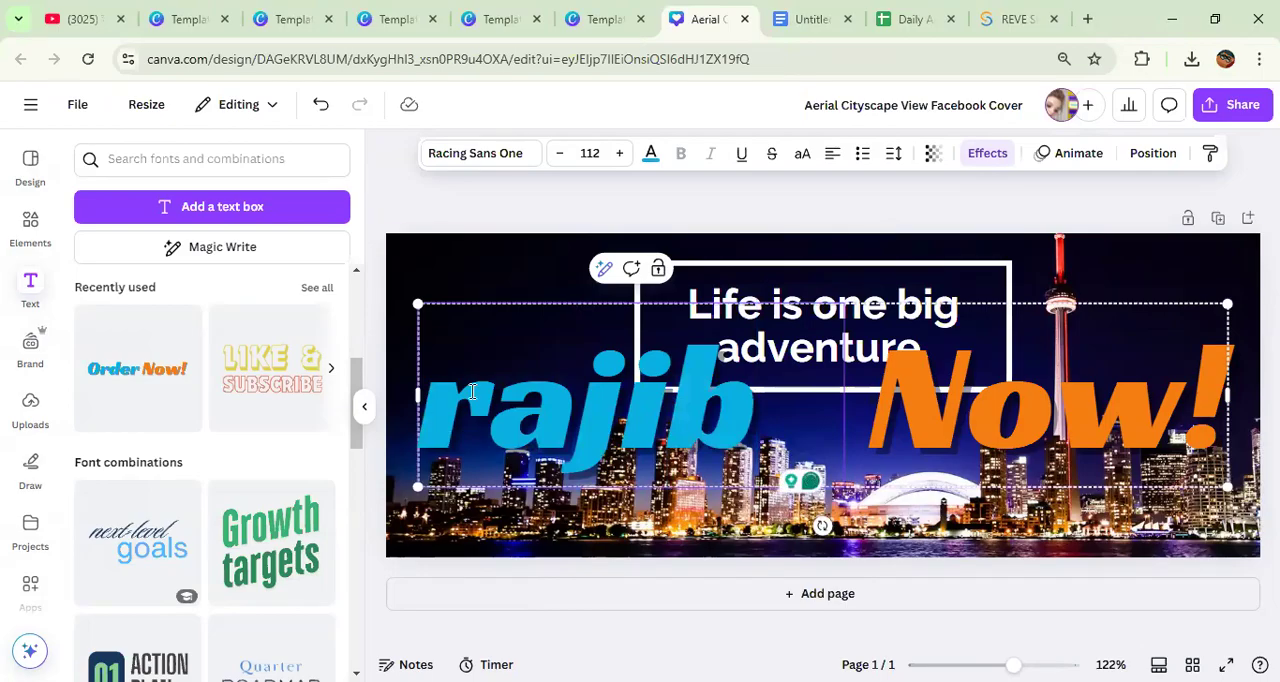
left_click(485, 392)
key("BackSpace")
type("R")
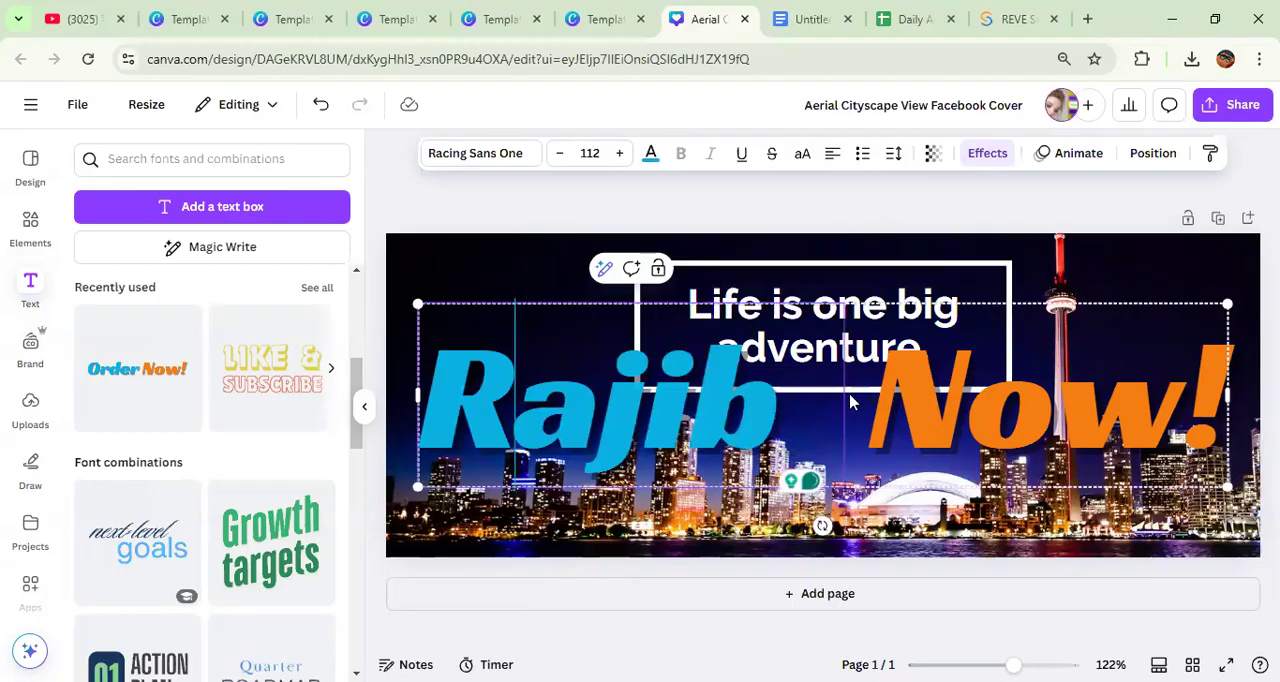
Step: Replace the orange word "Now!" with the person's last name
left_click(1132, 424)
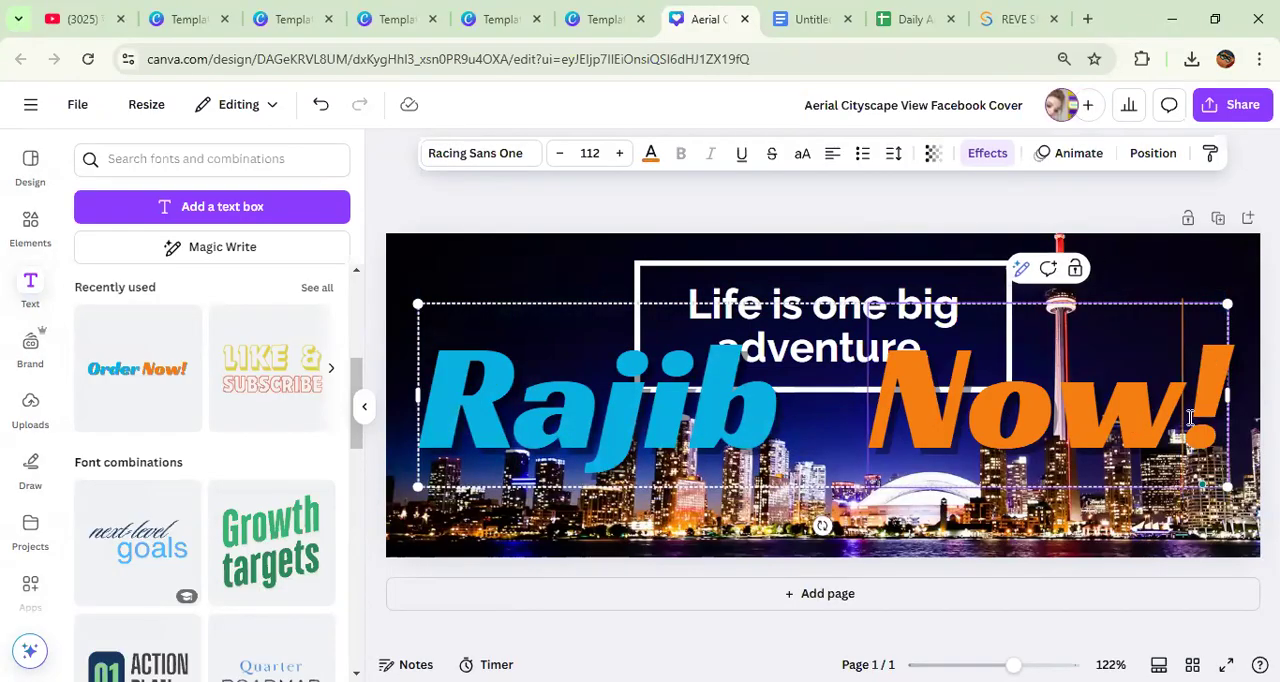
key("BackSpace")
key("BackSpace")
key("BackSpace")
key("BackSpace")
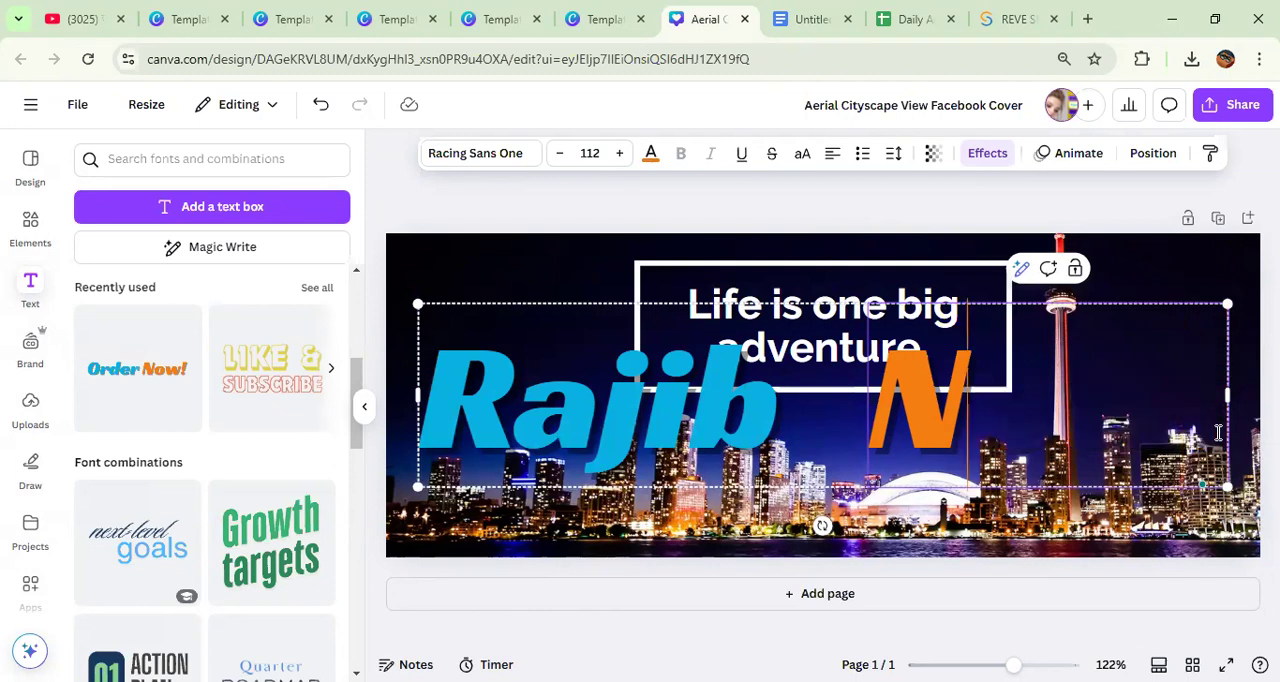
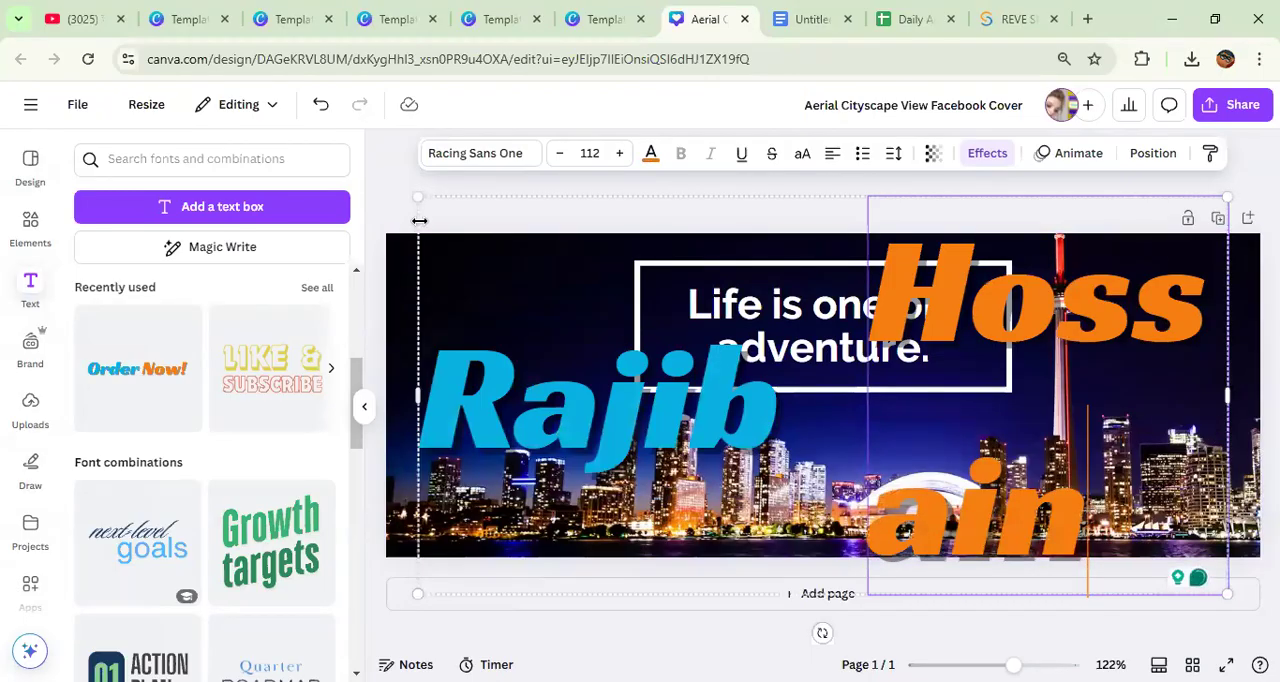
Step: Shrink the name text group to a font size of 74.5 and widen it until the last name fits on one line
left_click_drag(418, 197, 680, 386)
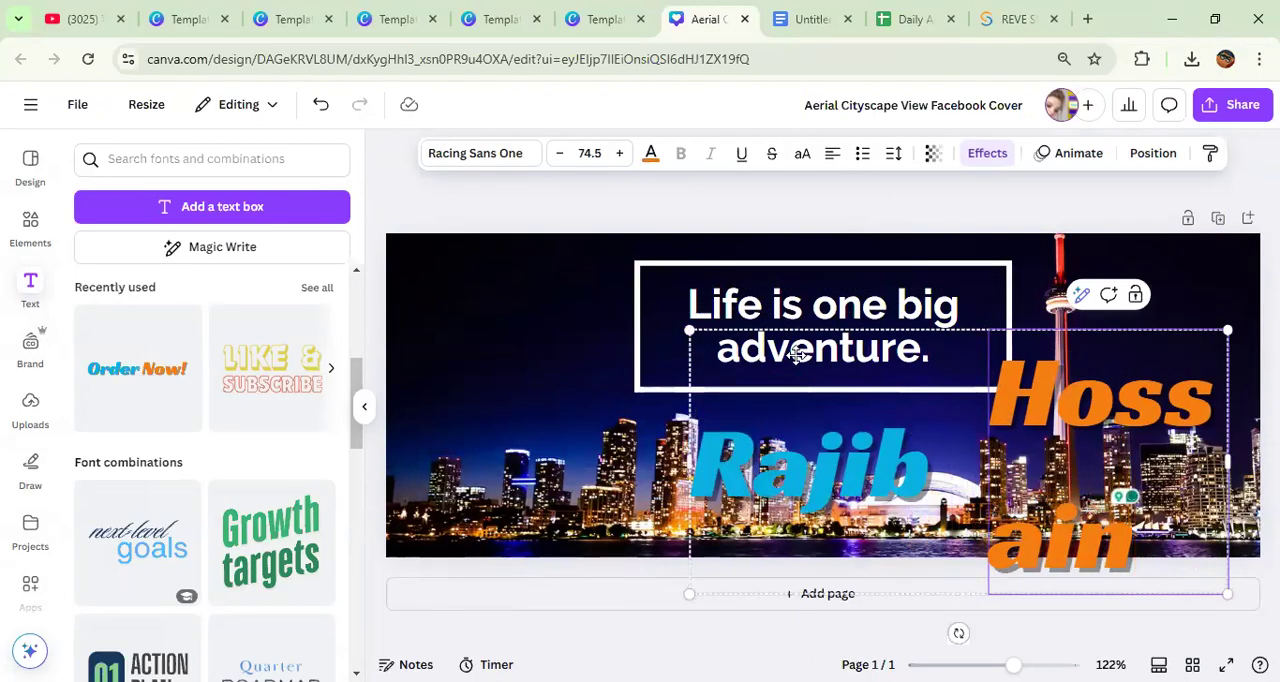
left_click_drag(800, 354, 726, 331)
left_click_drag(1046, 362, 1260, 367)
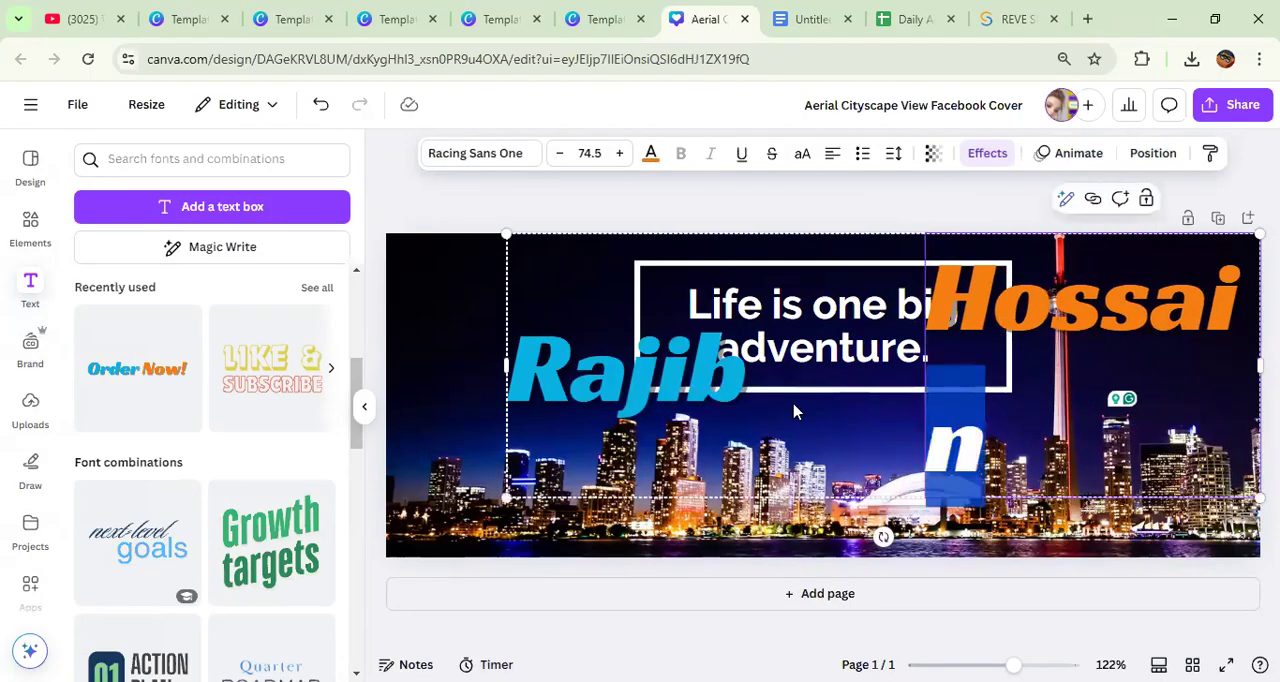
left_click_drag(834, 414, 731, 409)
left_click_drag(1141, 369, 1252, 368)
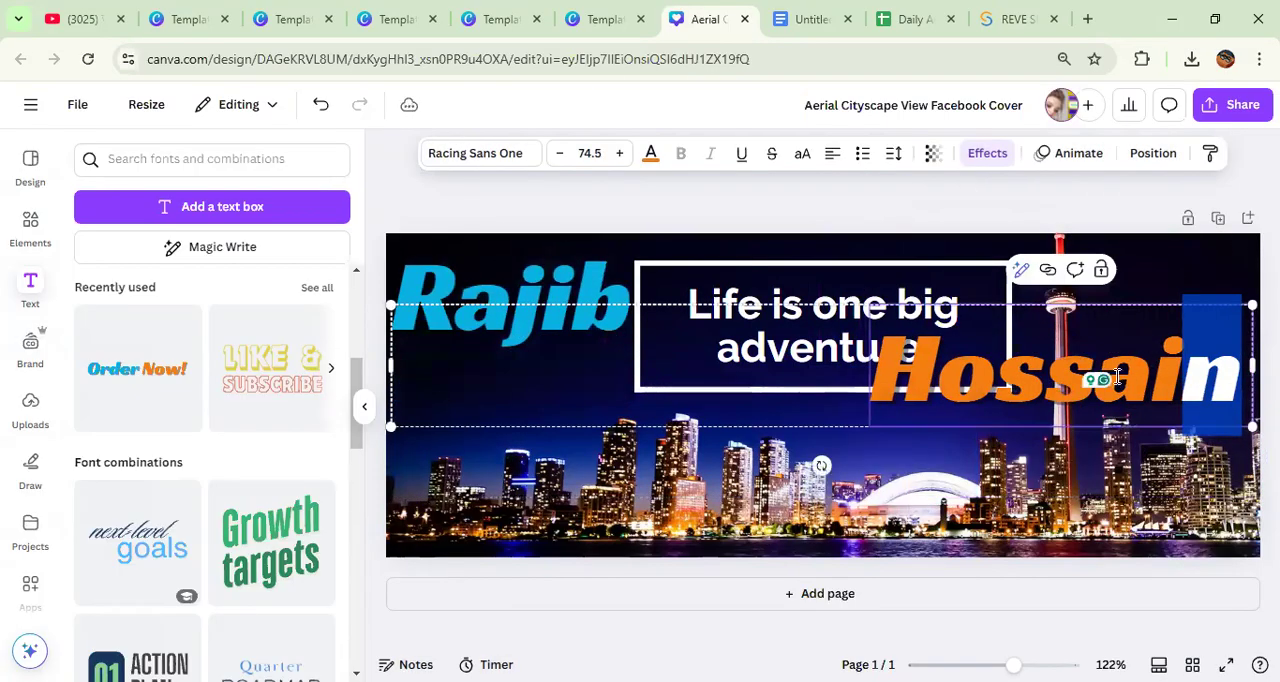
Step: Move the name text group down over the skyline below the quote box, then delete the group from the cover
left_click(968, 467)
left_click(786, 335)
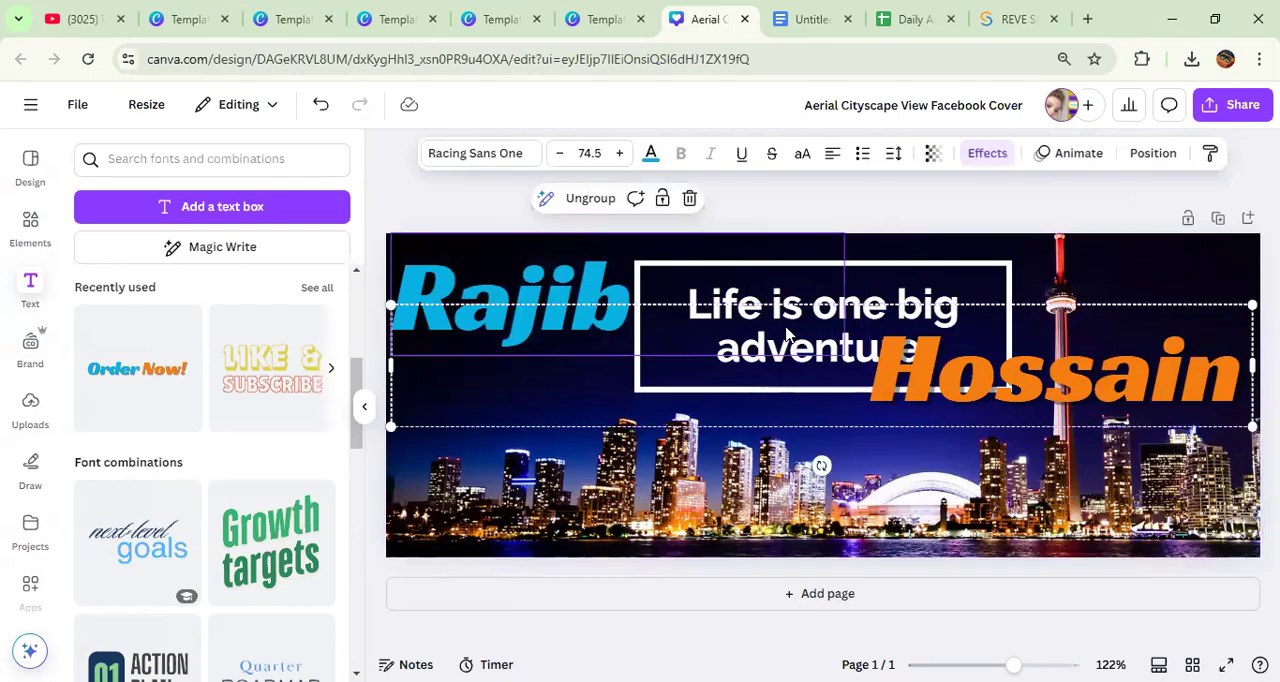
left_click(786, 335)
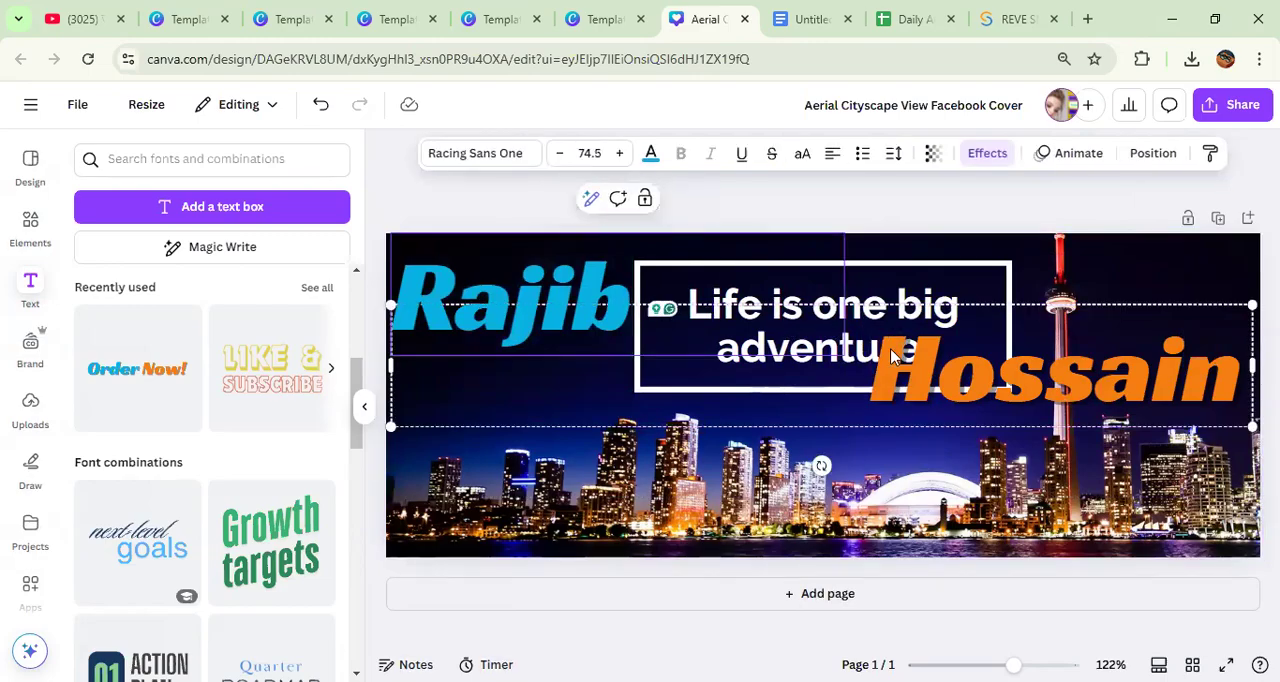
left_click_drag(1060, 378, 1060, 483)
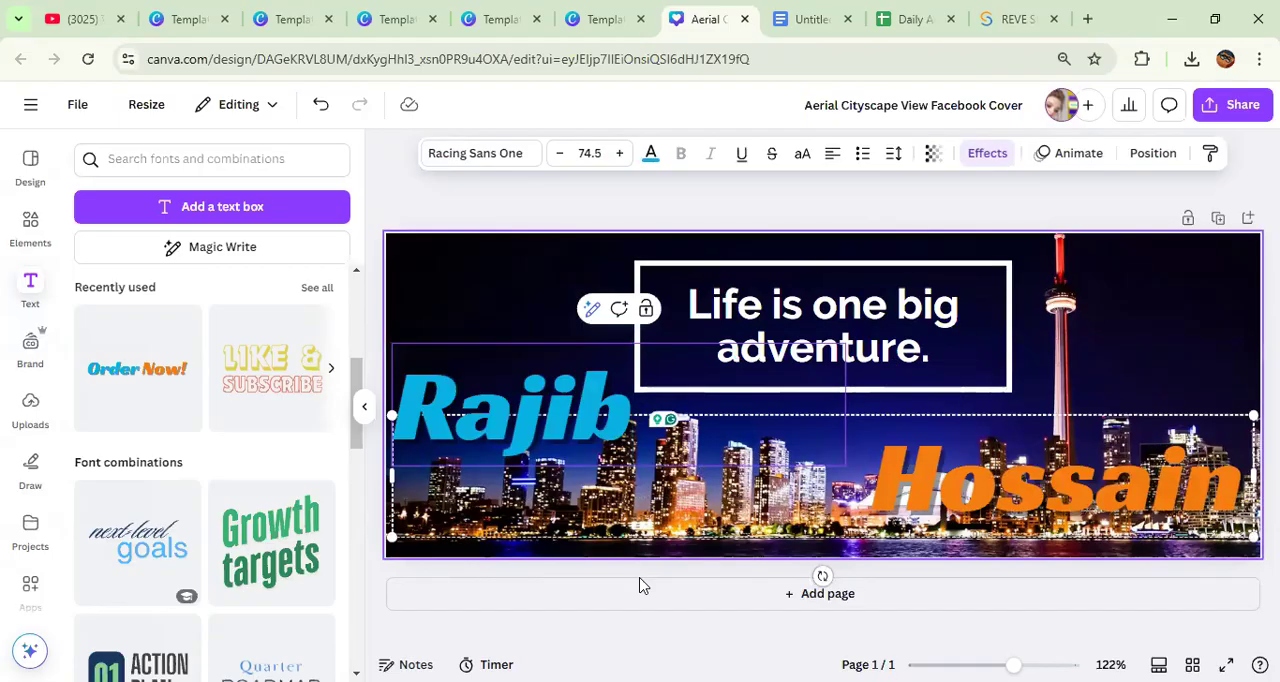
key("ctrl+g")
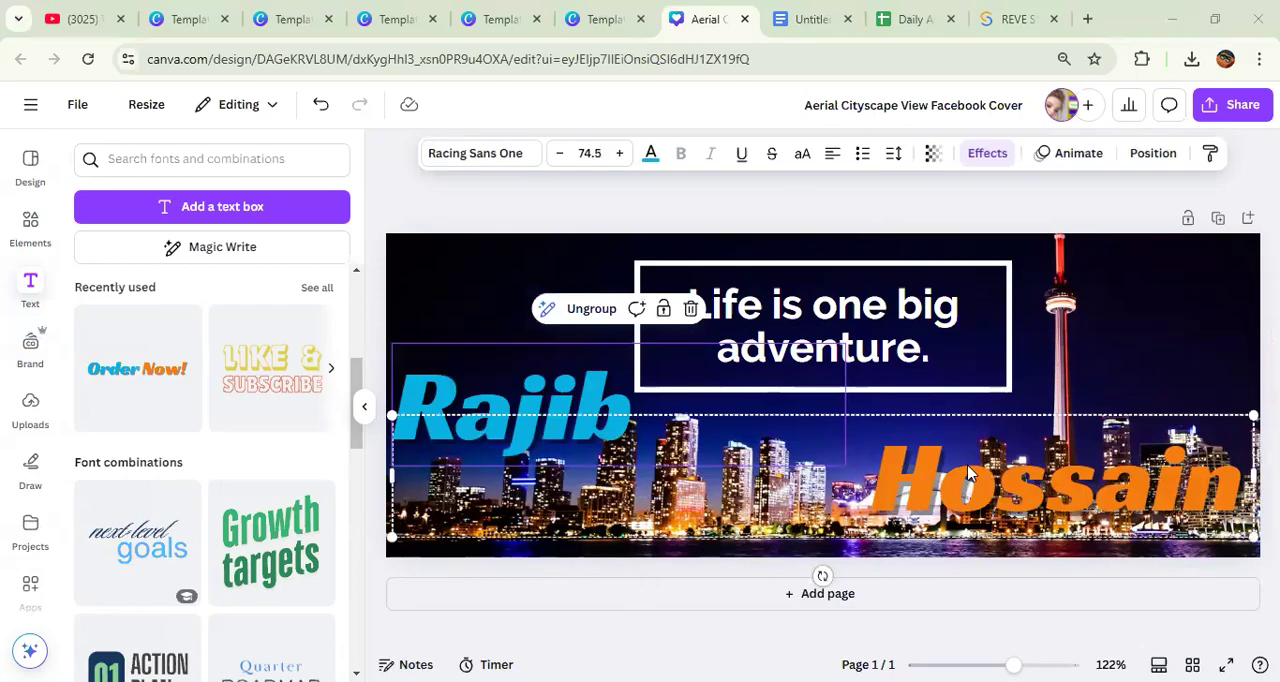
left_click_drag(971, 472, 950, 310)
key("Delete")
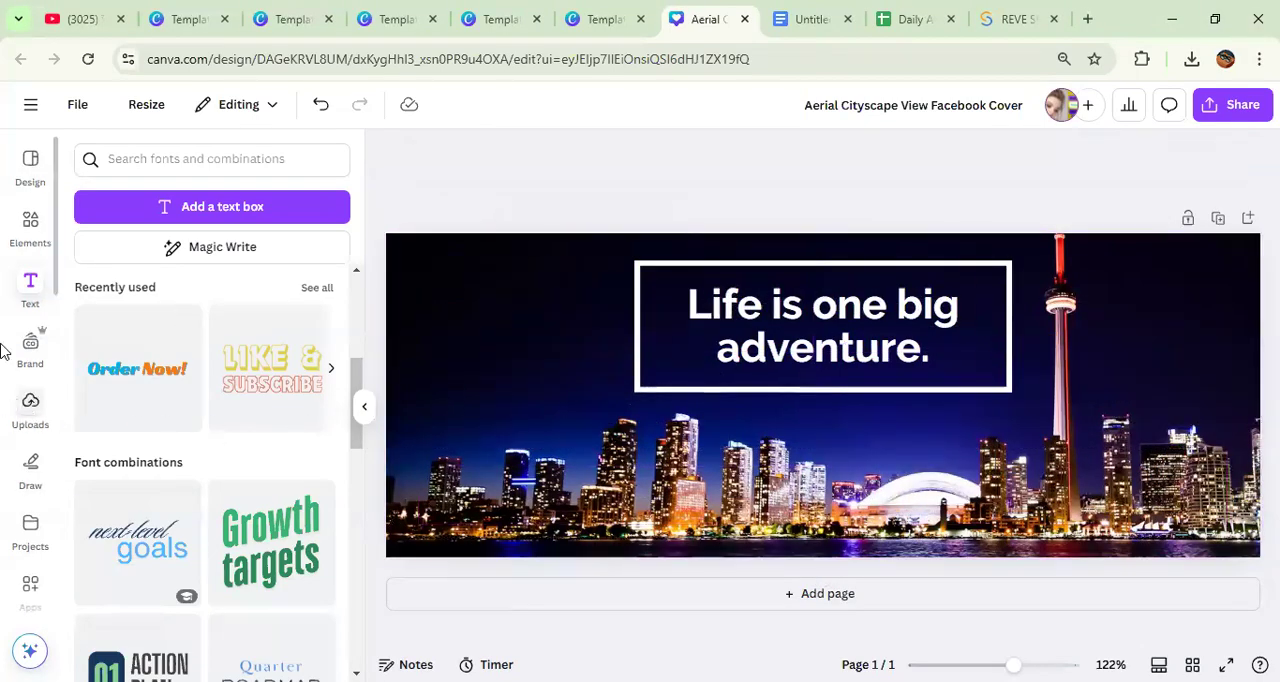
Step: Search the elements library for "frame" and look through the matching frames
left_click(28, 238)
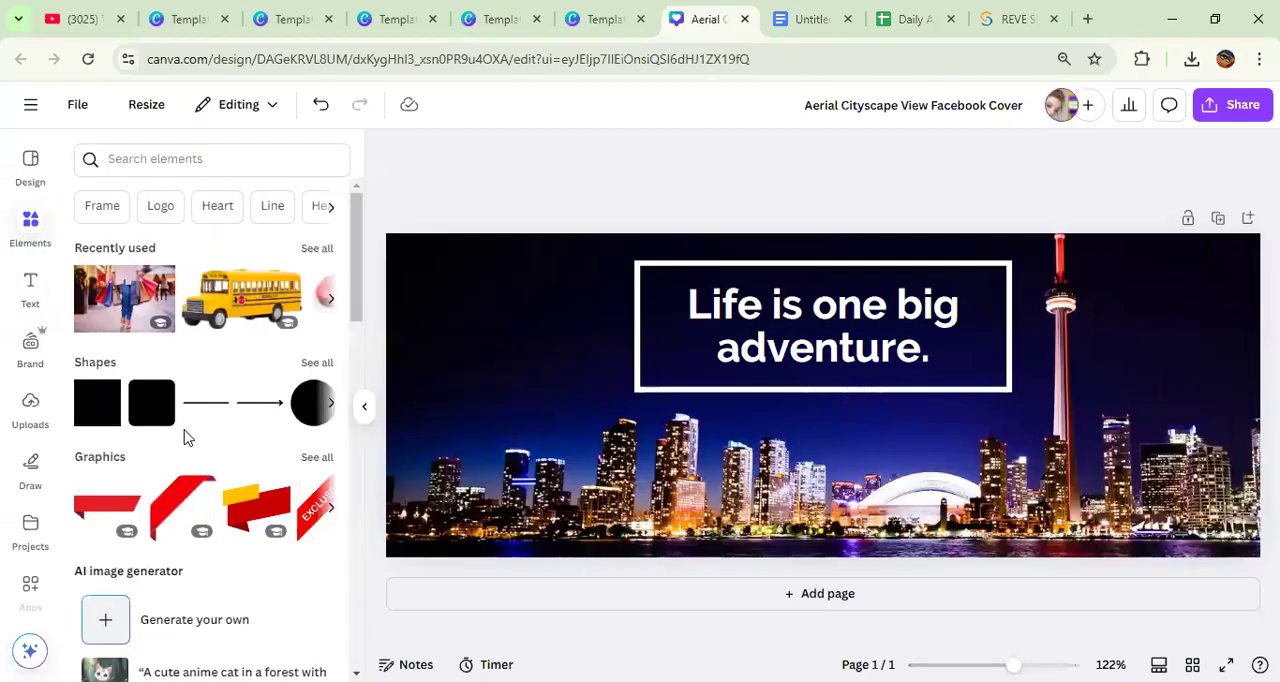
left_click(143, 164)
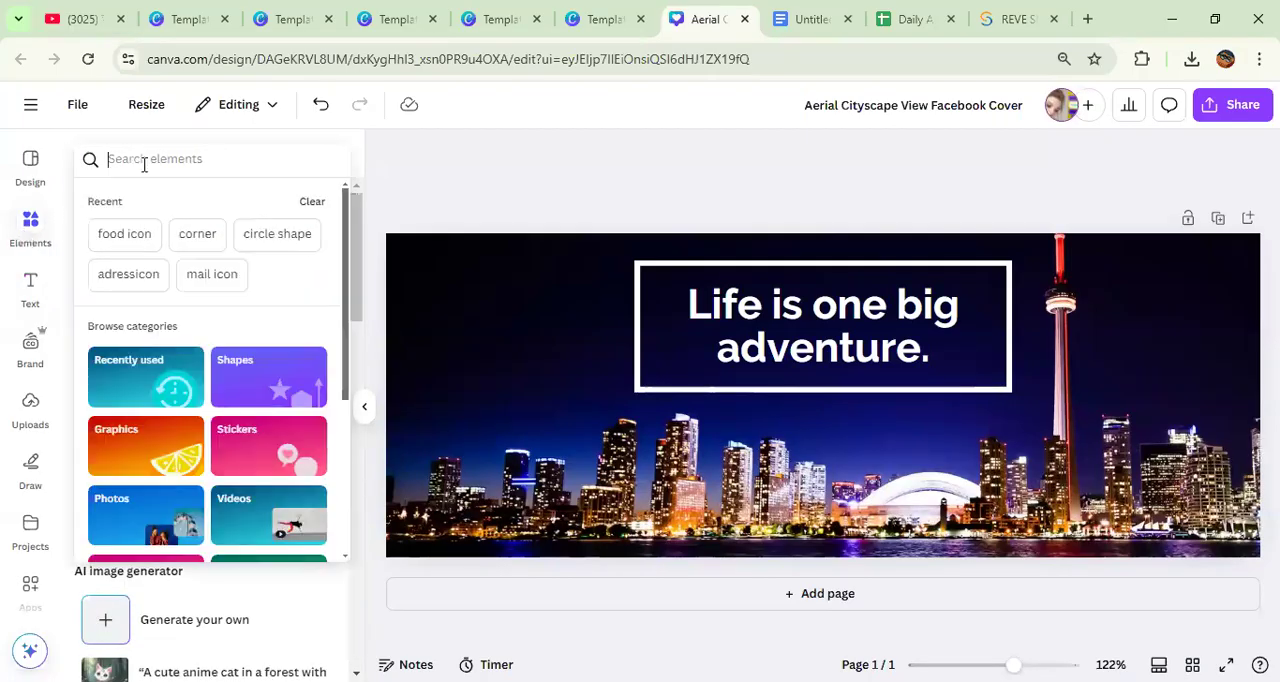
type("frame")
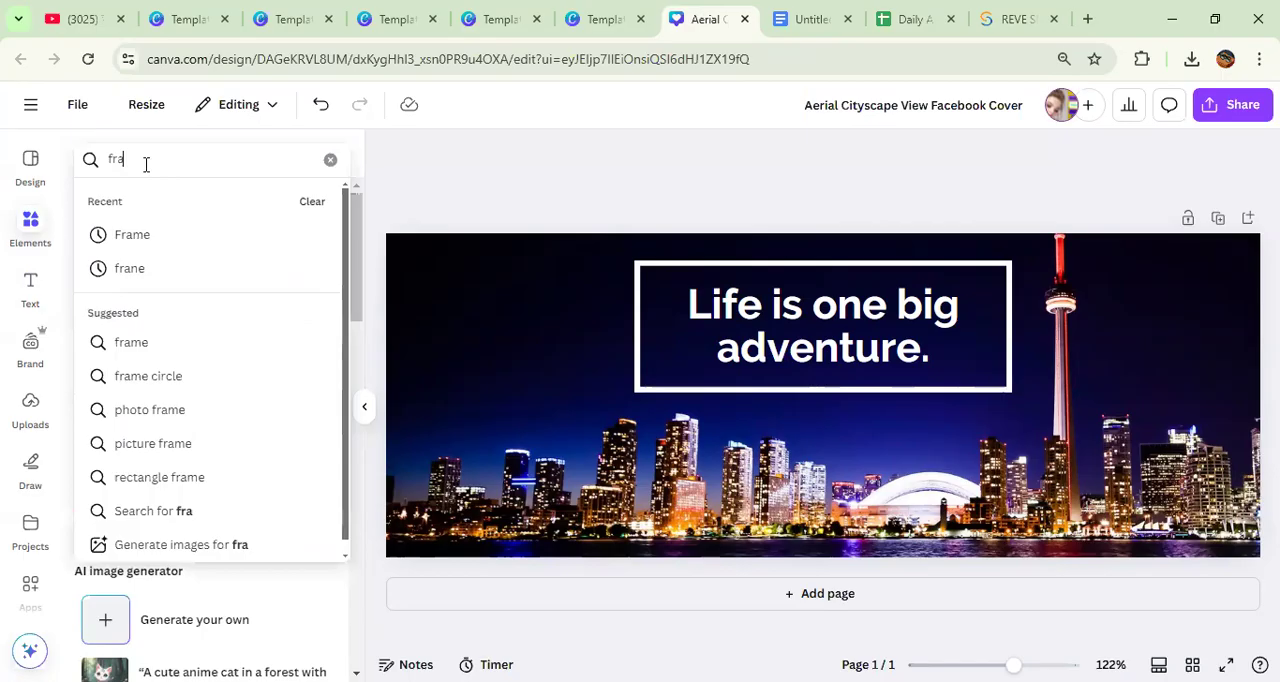
key("Return")
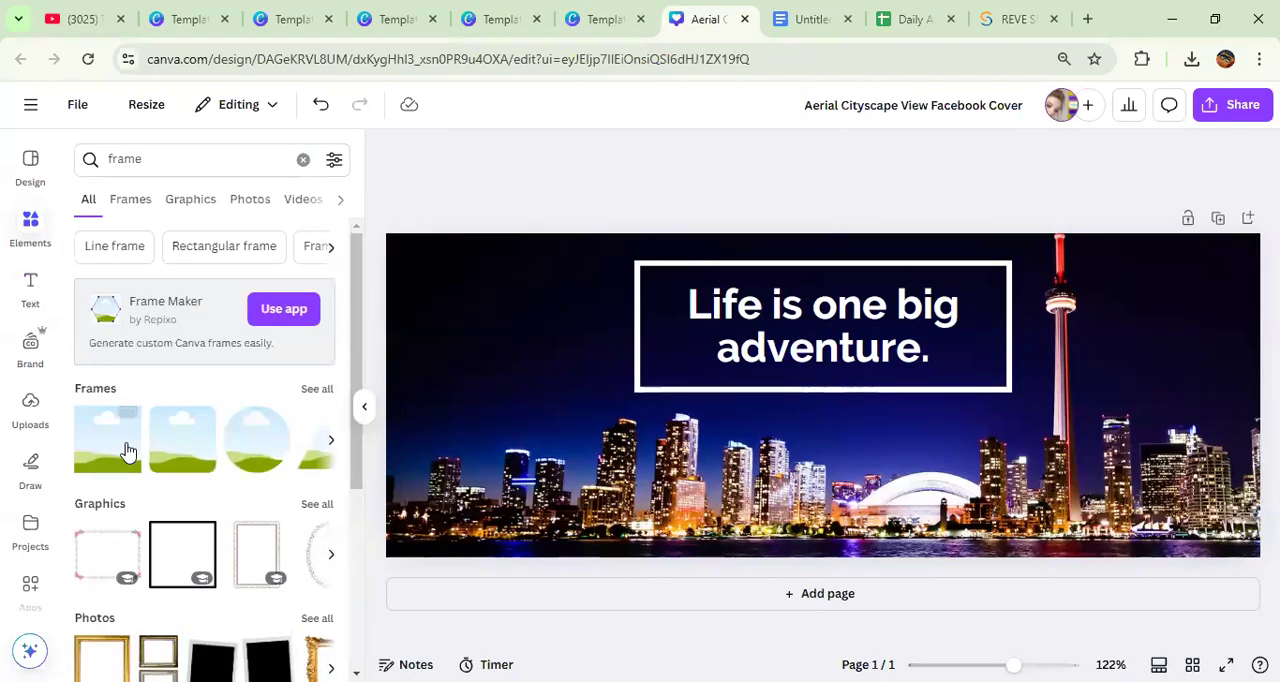
scroll(150, 455, "down", 3)
scroll(191, 528, "up", 3)
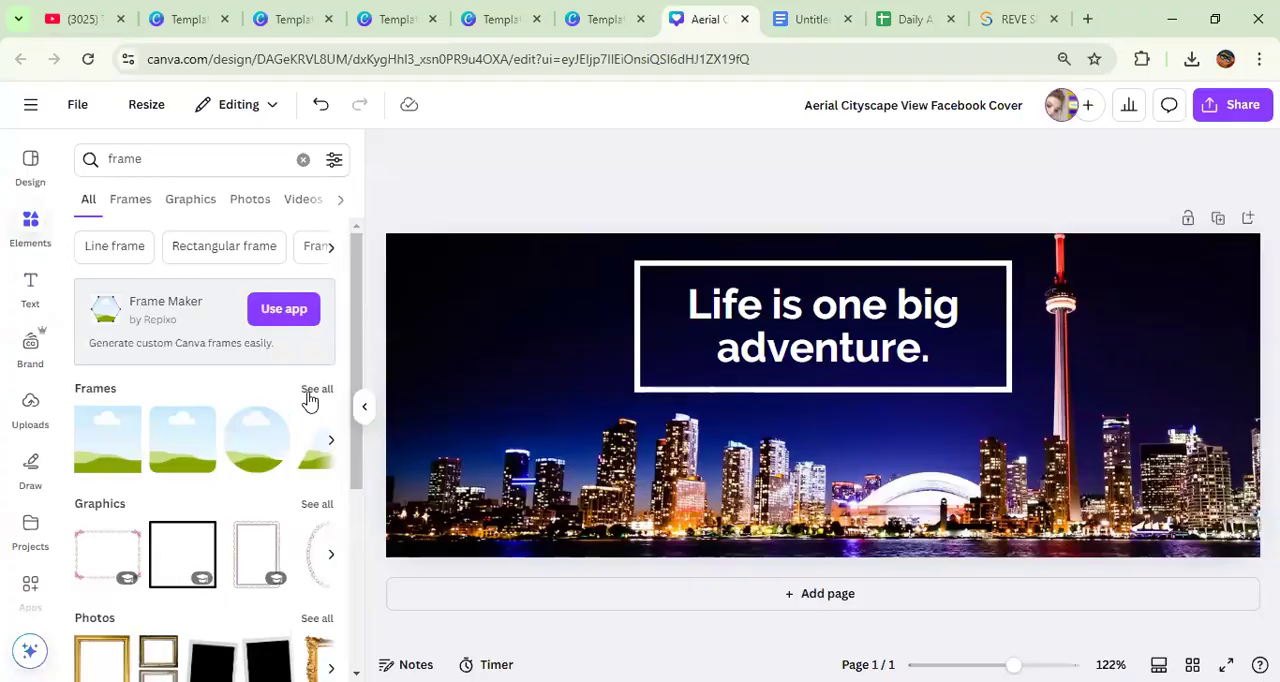
Step: Show all matching frames and add the rectangular frame with three side-by-side panels to the cover
left_click(316, 389)
scroll(223, 447, "down", 2)
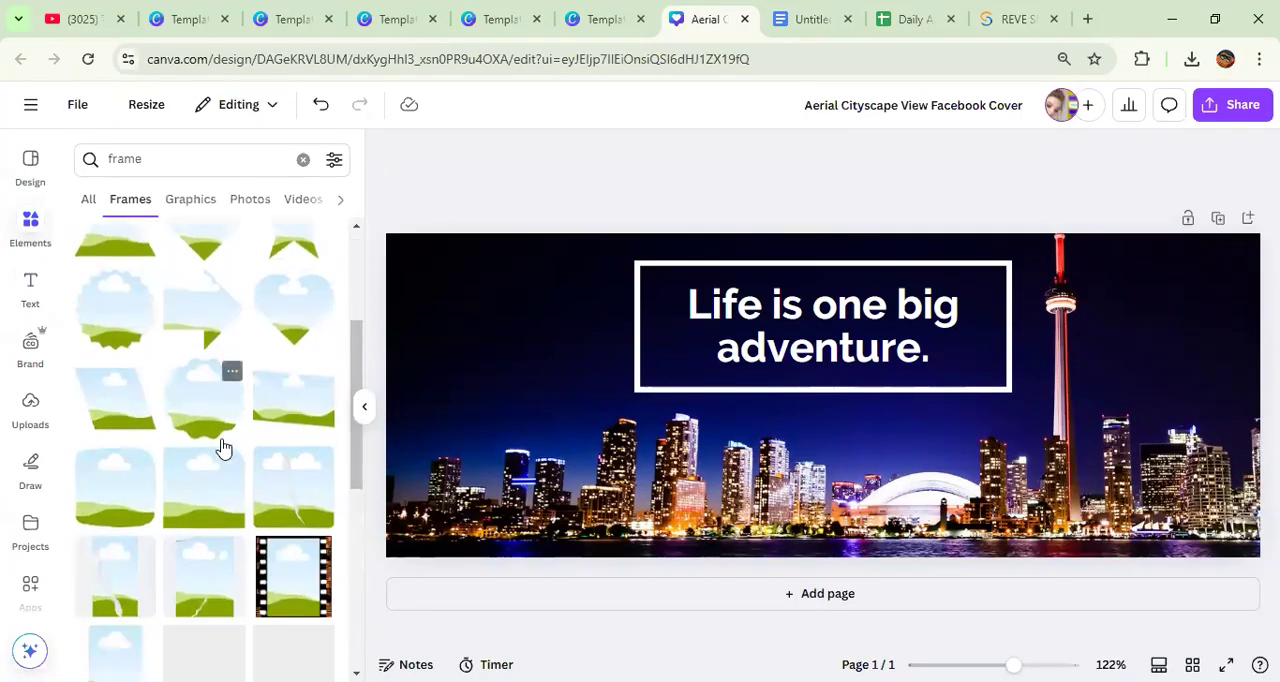
scroll(223, 447, "down", 5)
scroll(260, 508, "up", 3)
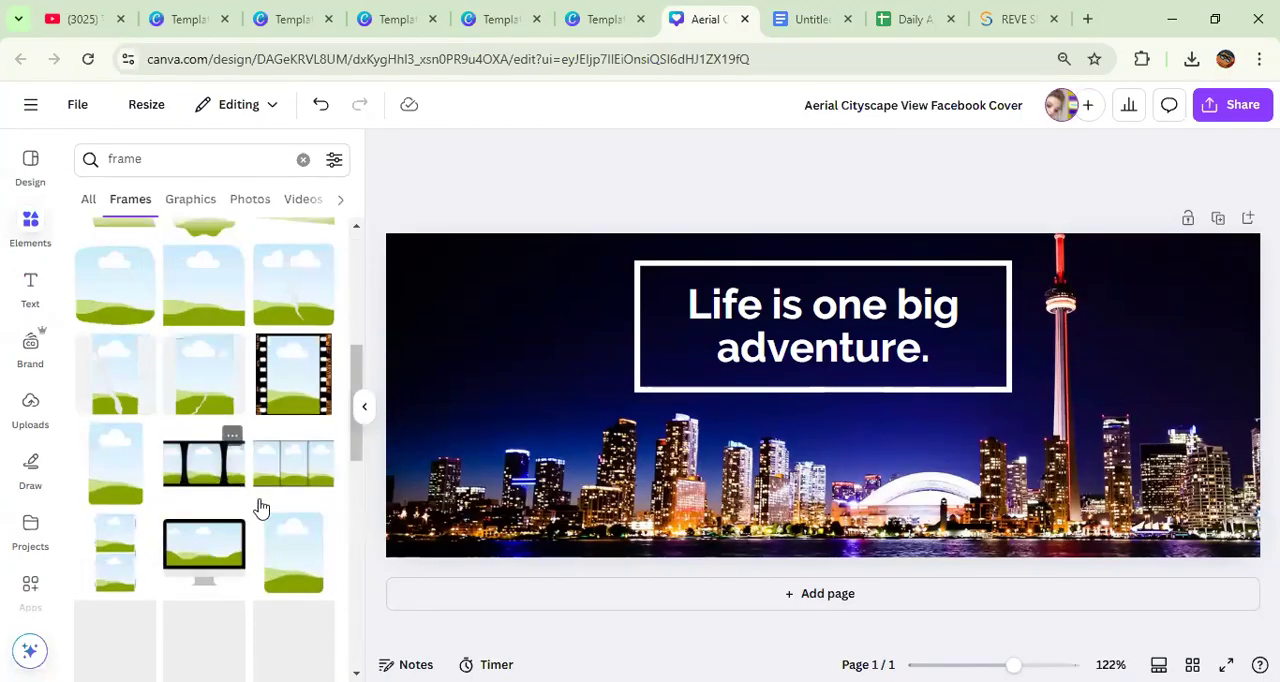
left_click(320, 478)
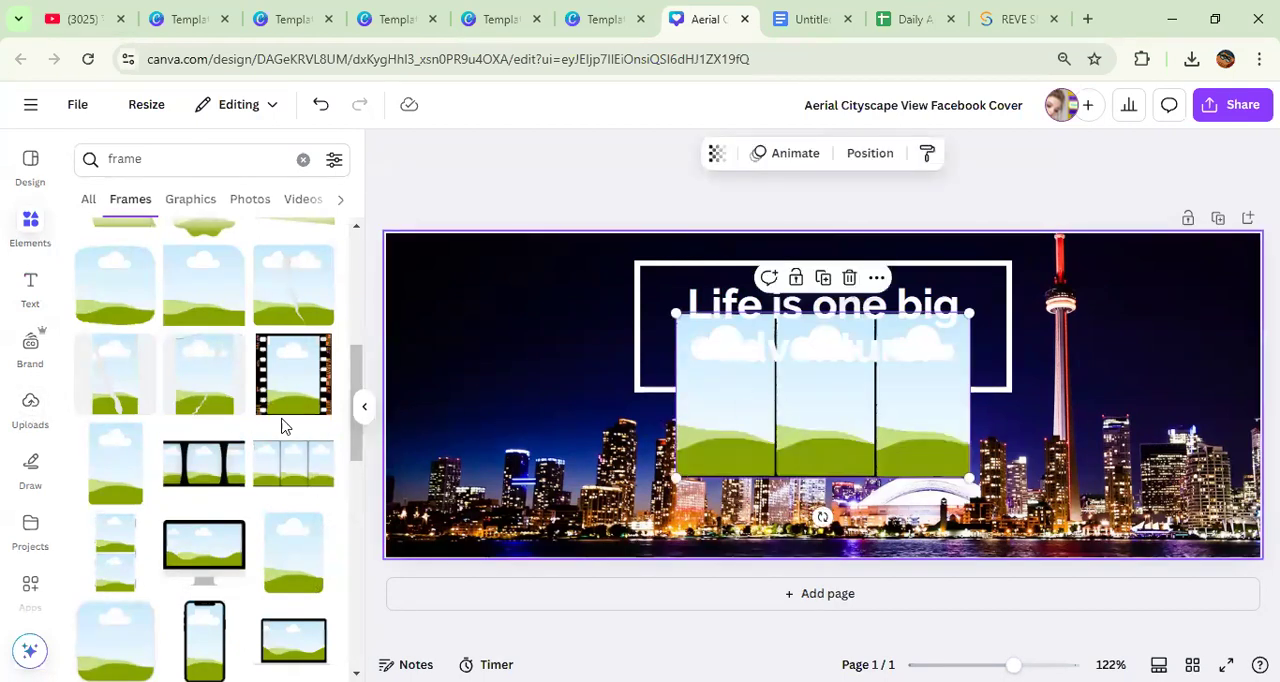
Step: Search the photo library for "Girl image"
left_click(30, 410)
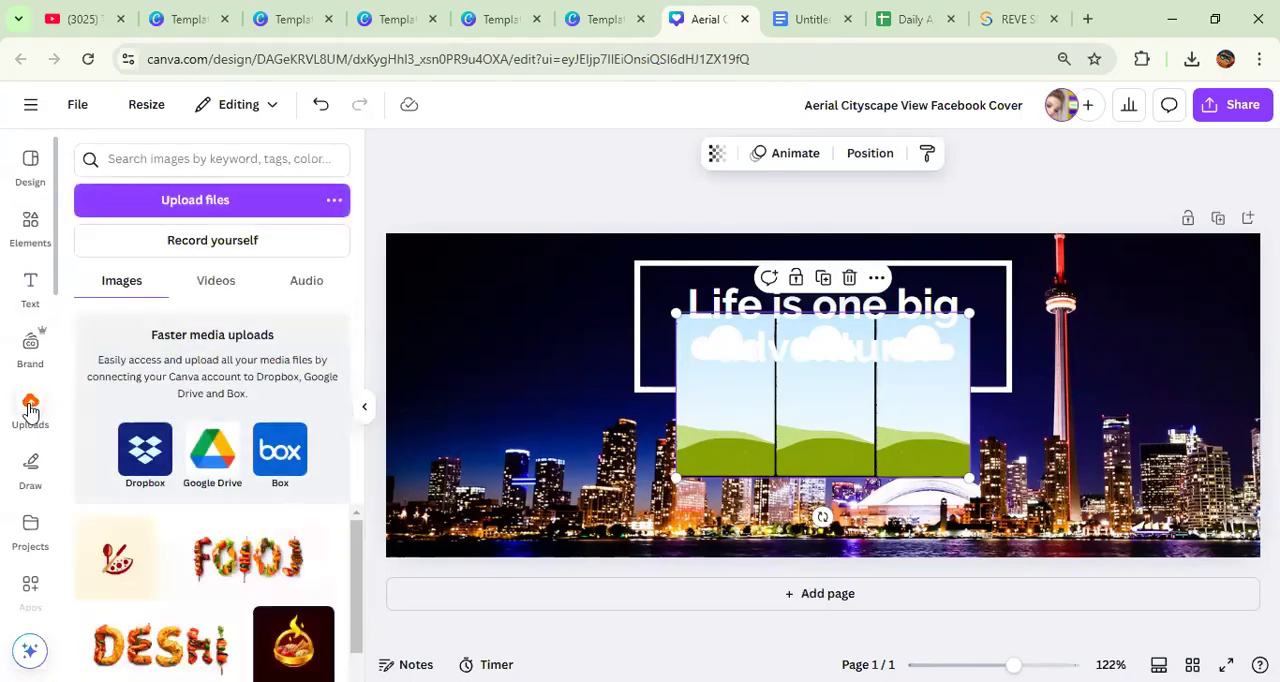
scroll(26, 314, "down", 5)
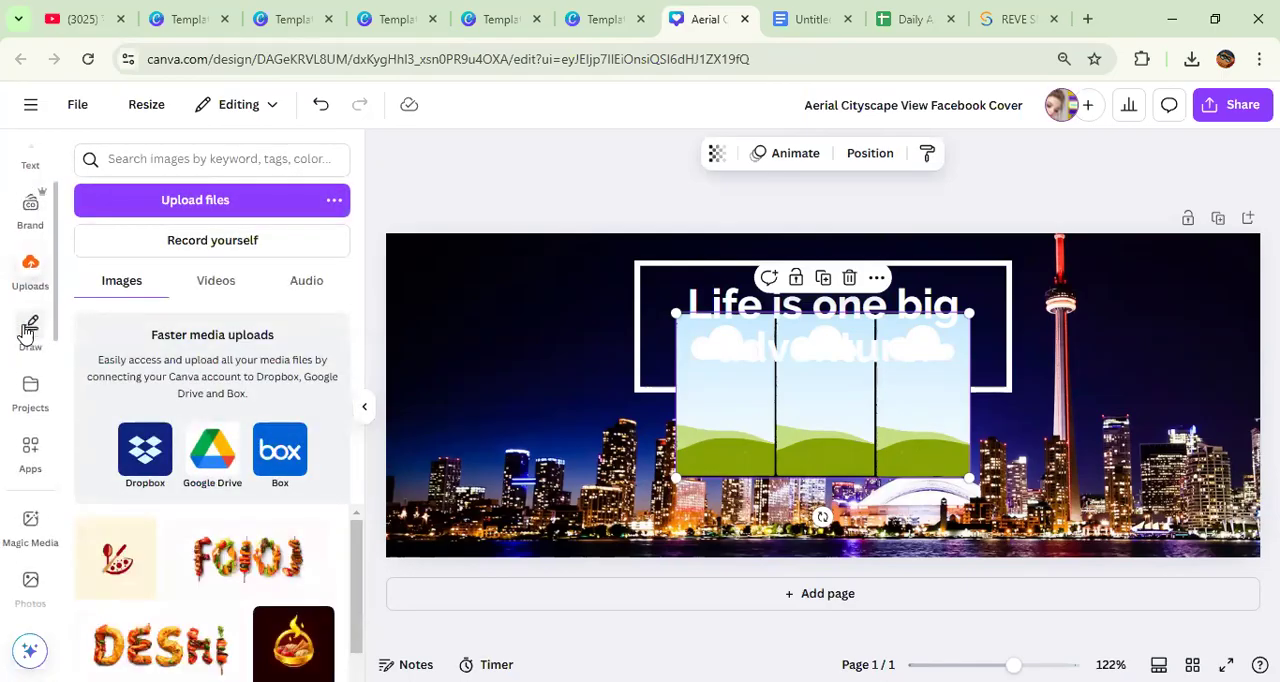
scroll(37, 471, "up", 5)
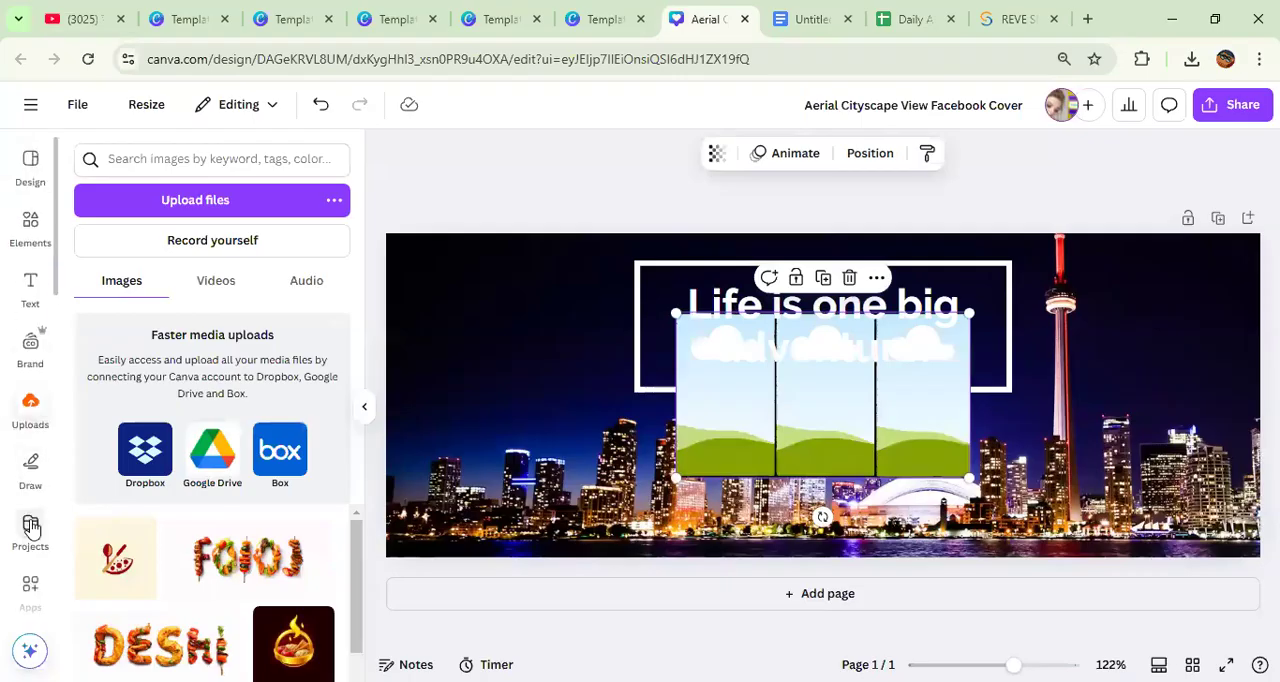
scroll(30, 500, "down", 2)
scroll(28, 525, "down", 3)
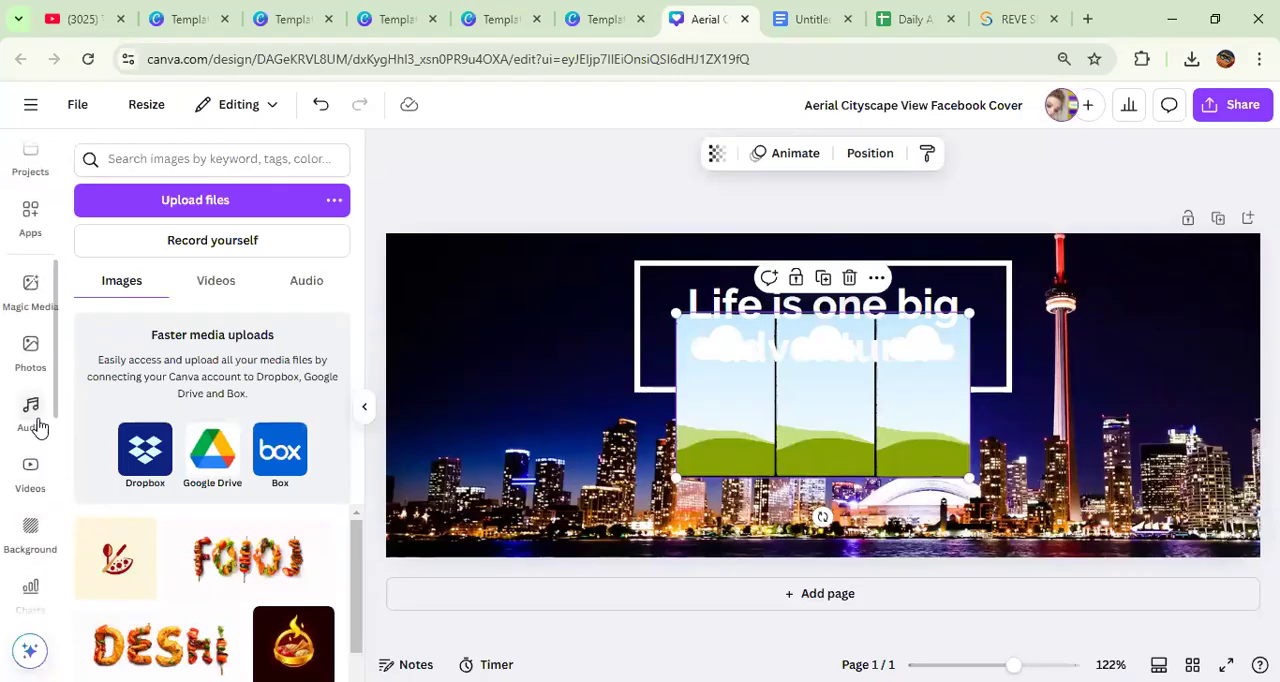
left_click(25, 362)
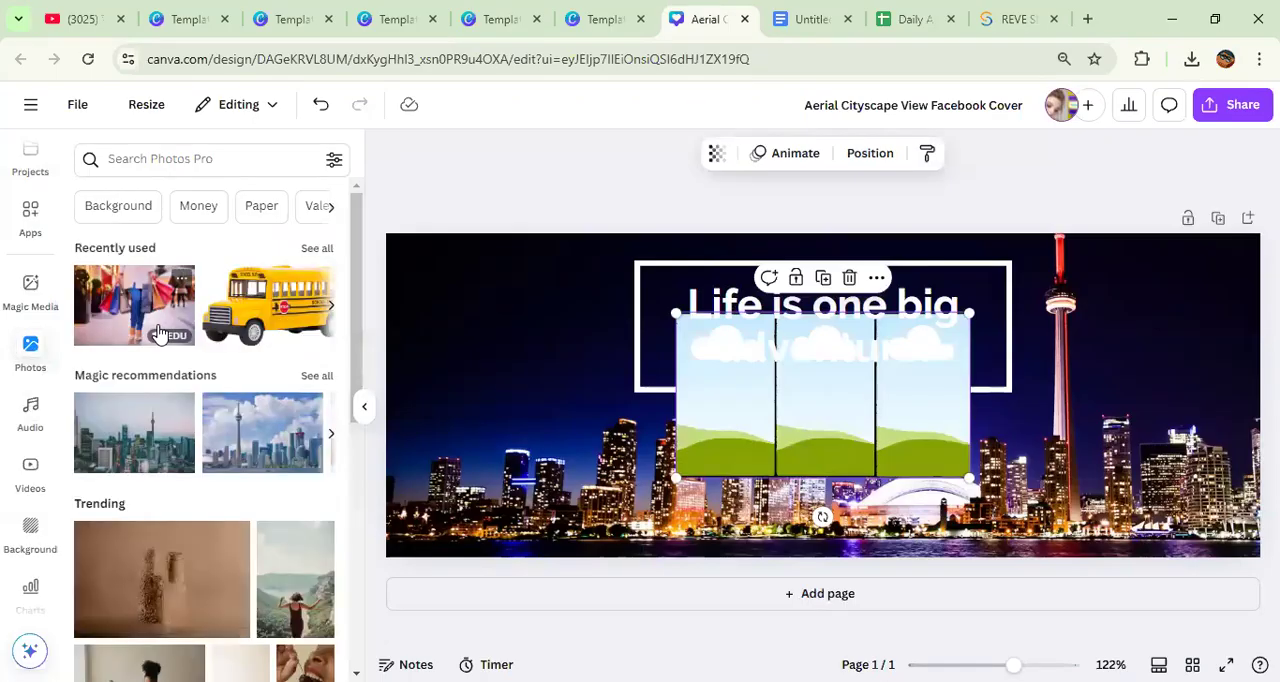
left_click(142, 158)
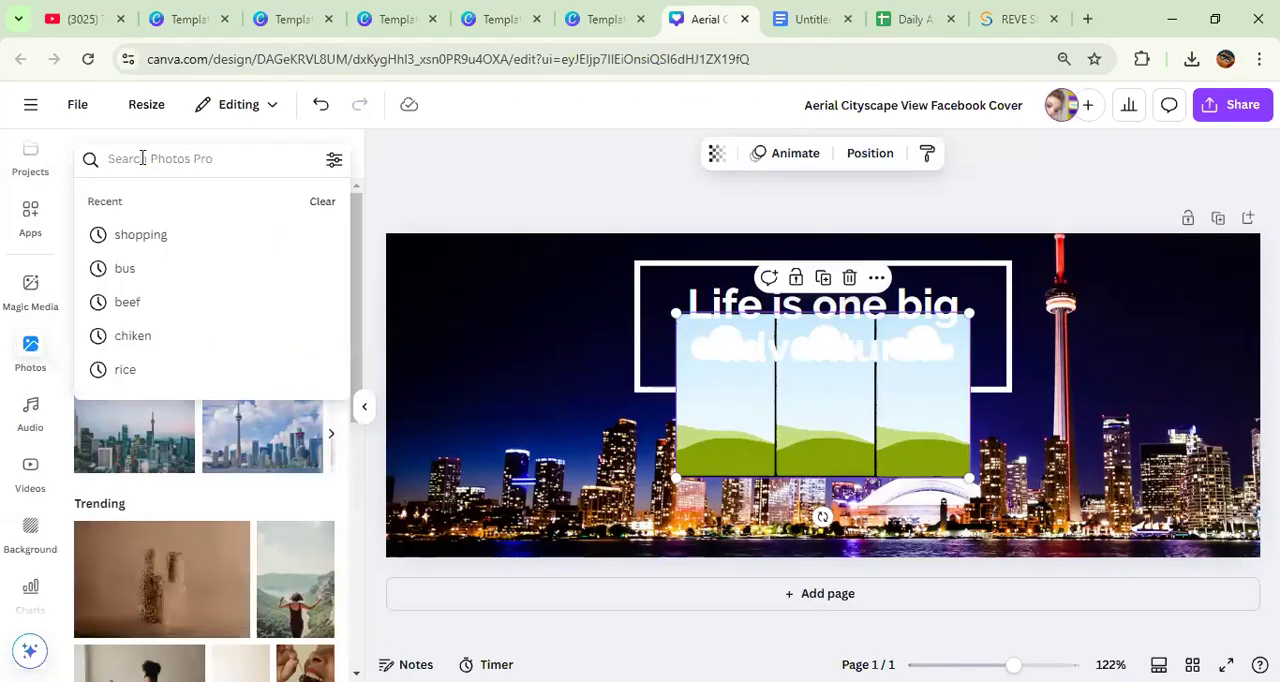
type("G")
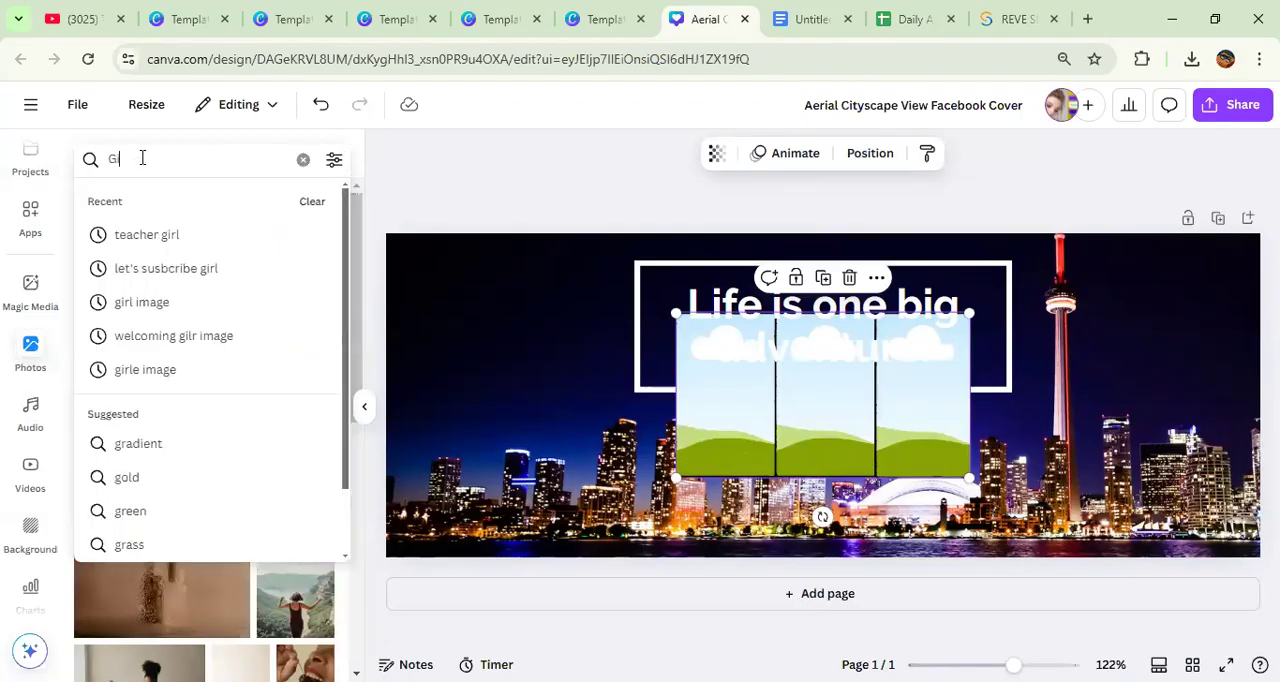
type("irl image")
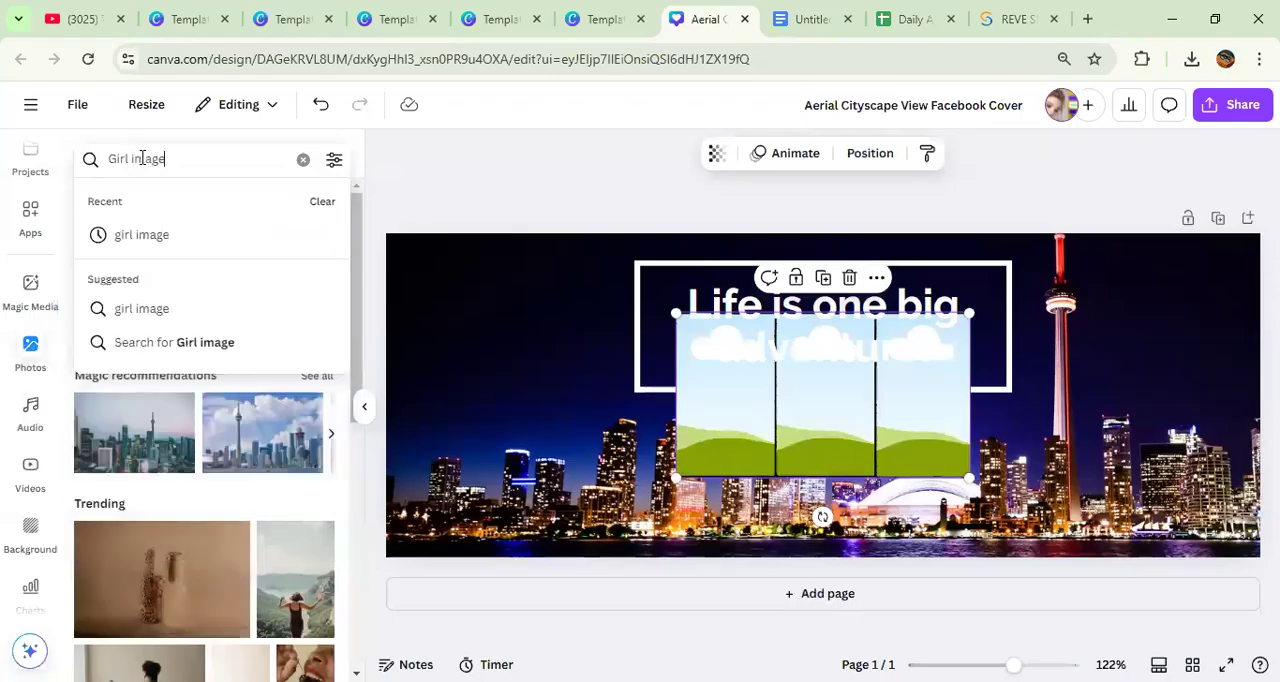
key("Return")
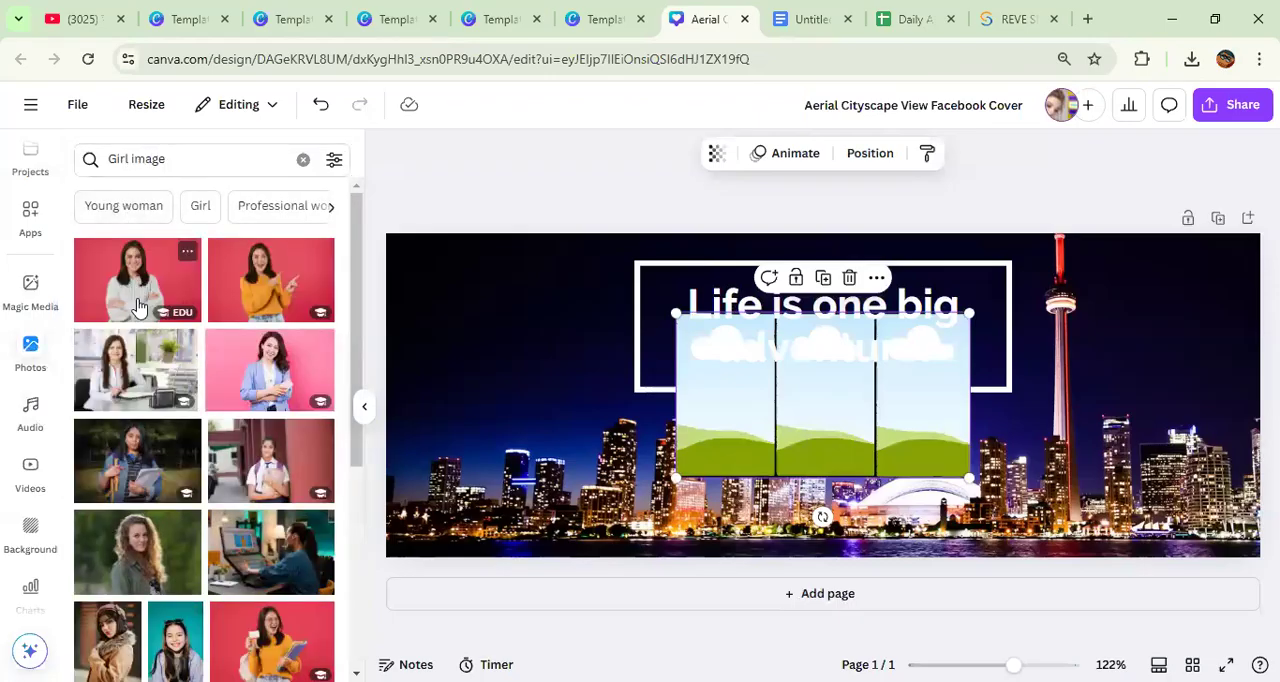
Step: Add three photos to the cover: the girl in a denim jacket, the curly-haired woman and the schoolgirl with a backpack
left_click(130, 468)
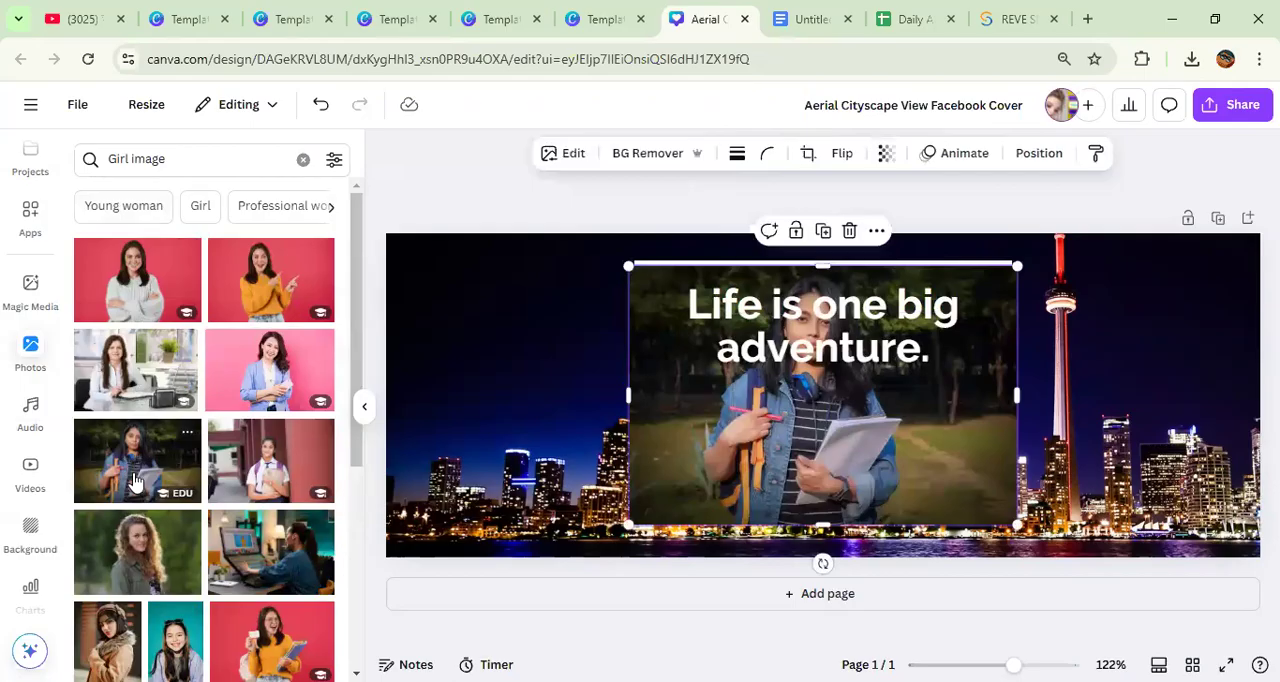
left_click(138, 534)
left_click(312, 433)
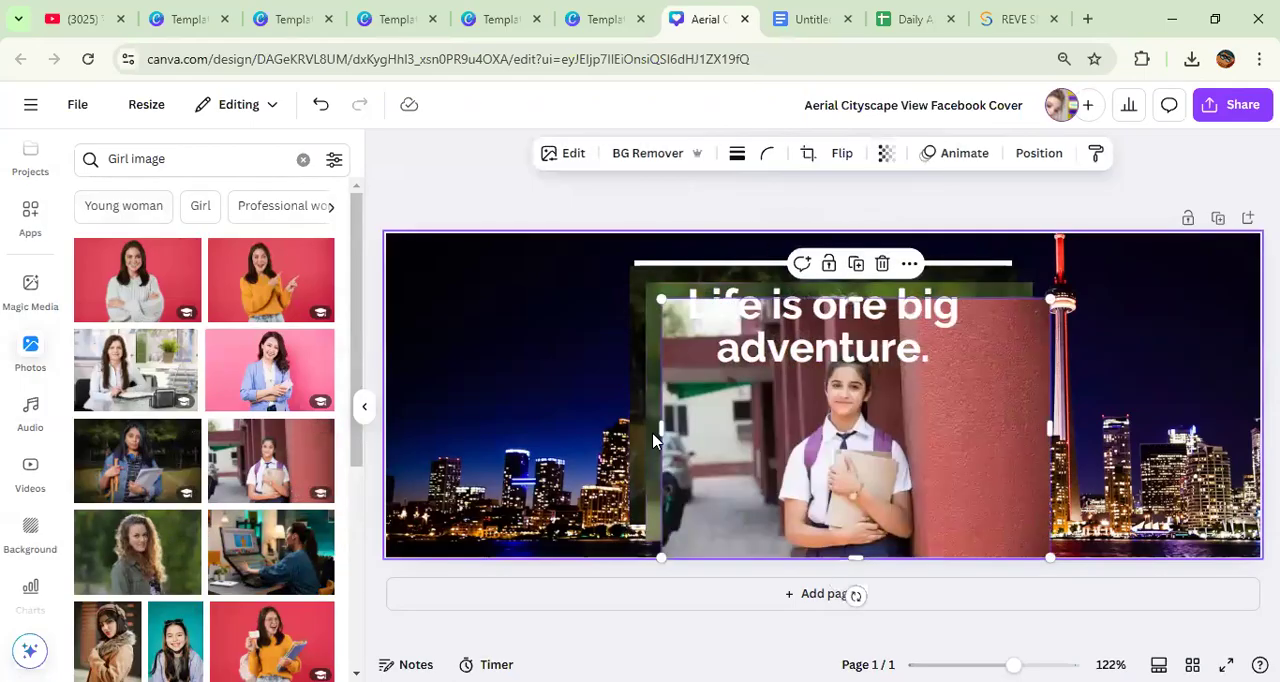
Step: Fill the three-panel frame with the curly-haired woman, the denim-jacket girl and the schoolgirl, one photo per panel
left_click_drag(784, 416, 1124, 367)
left_click_drag(881, 428, 618, 443)
left_click_drag(843, 413, 857, 443)
left_click_drag(679, 465, 691, 394)
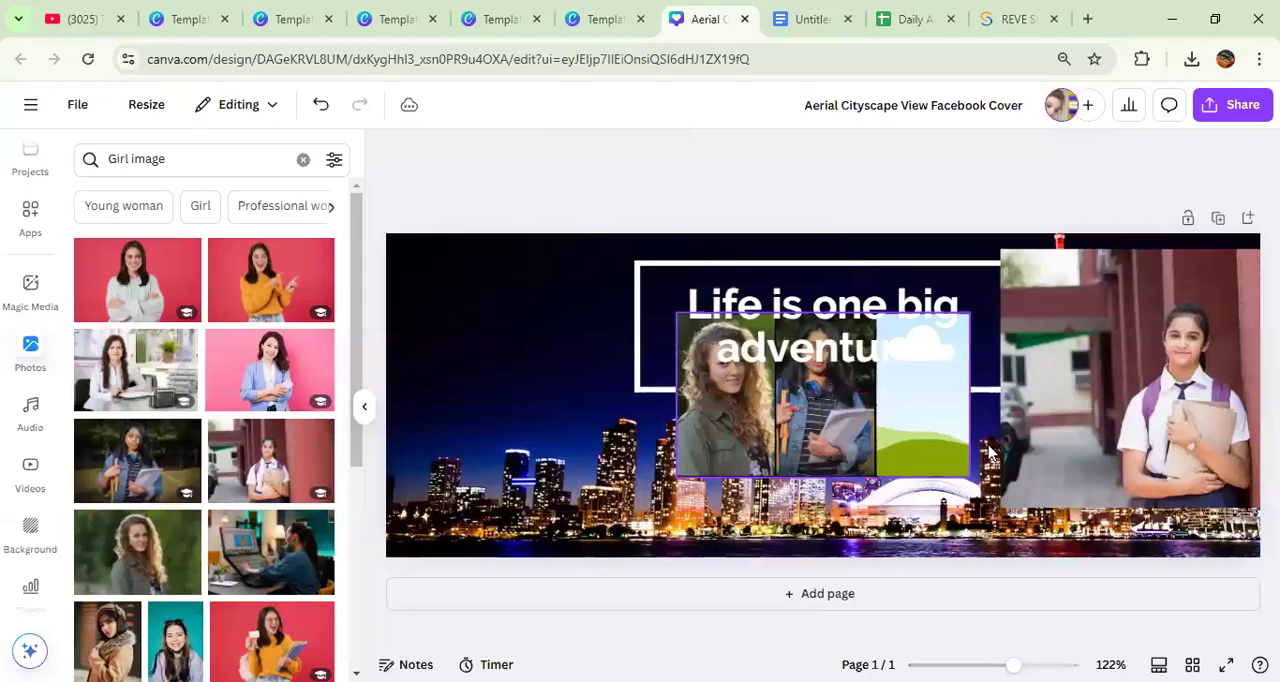
left_click_drag(1148, 375, 947, 381)
Step: Move the quote text partly off the cover's right edge, then resize the filled photo frame and place it right of center
left_click_drag(838, 416, 565, 416)
left_click_drag(699, 315, 1115, 354)
left_click_drag(753, 312, 1279, 285)
left_click_drag(499, 315, 608, 398)
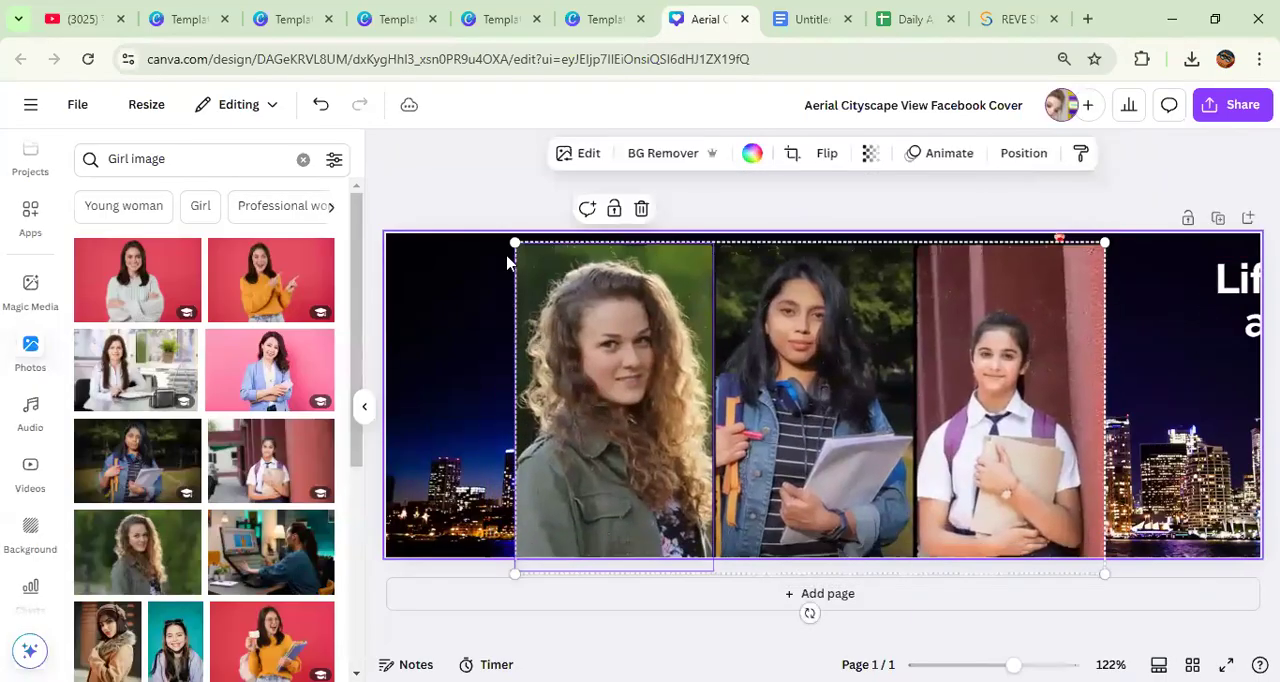
left_click_drag(512, 240, 709, 352)
left_click_drag(937, 497, 914, 397)
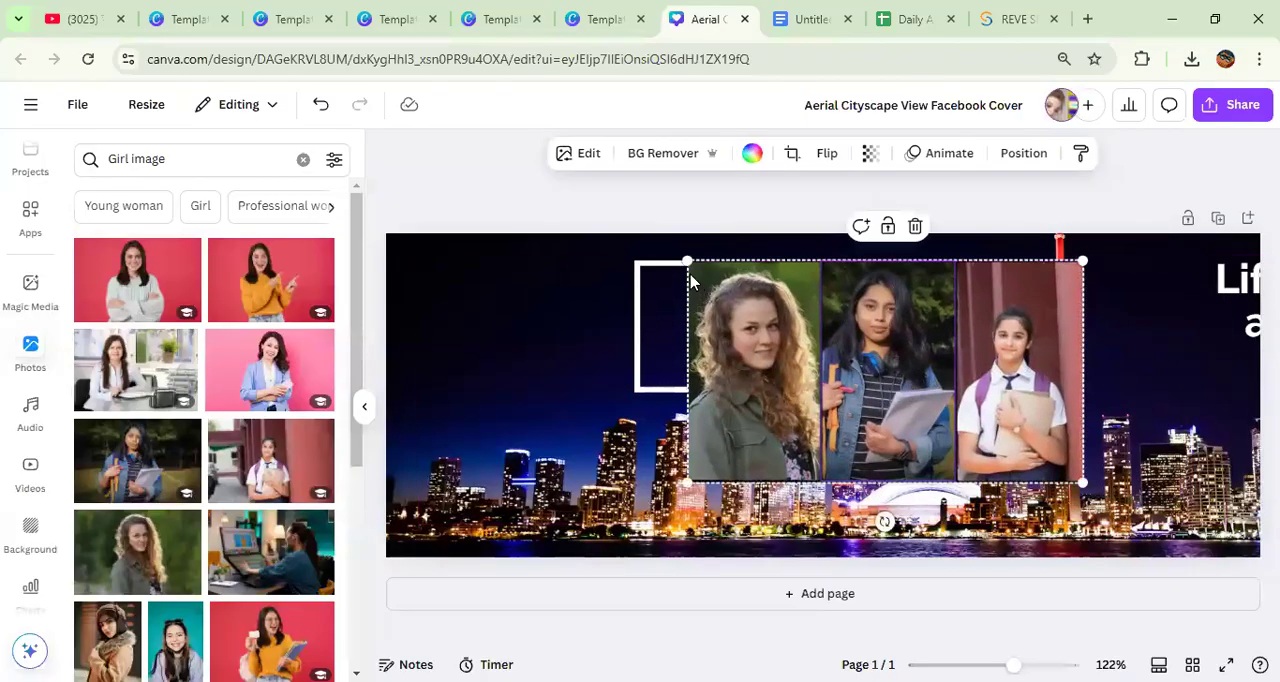
Step: Add two rounded portrait frames from the frame results, placing one beside the photo strip and the other over it
scroll(28, 215, "up", 2)
scroll(28, 215, "up", 2)
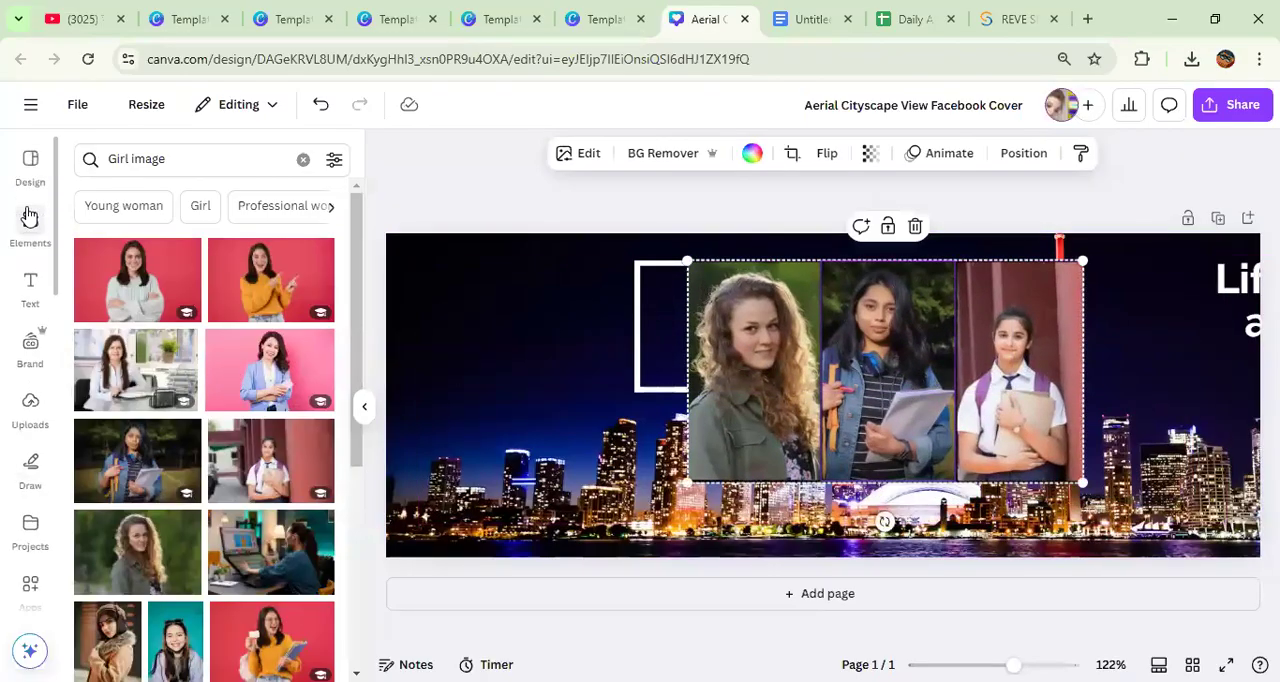
left_click(31, 225)
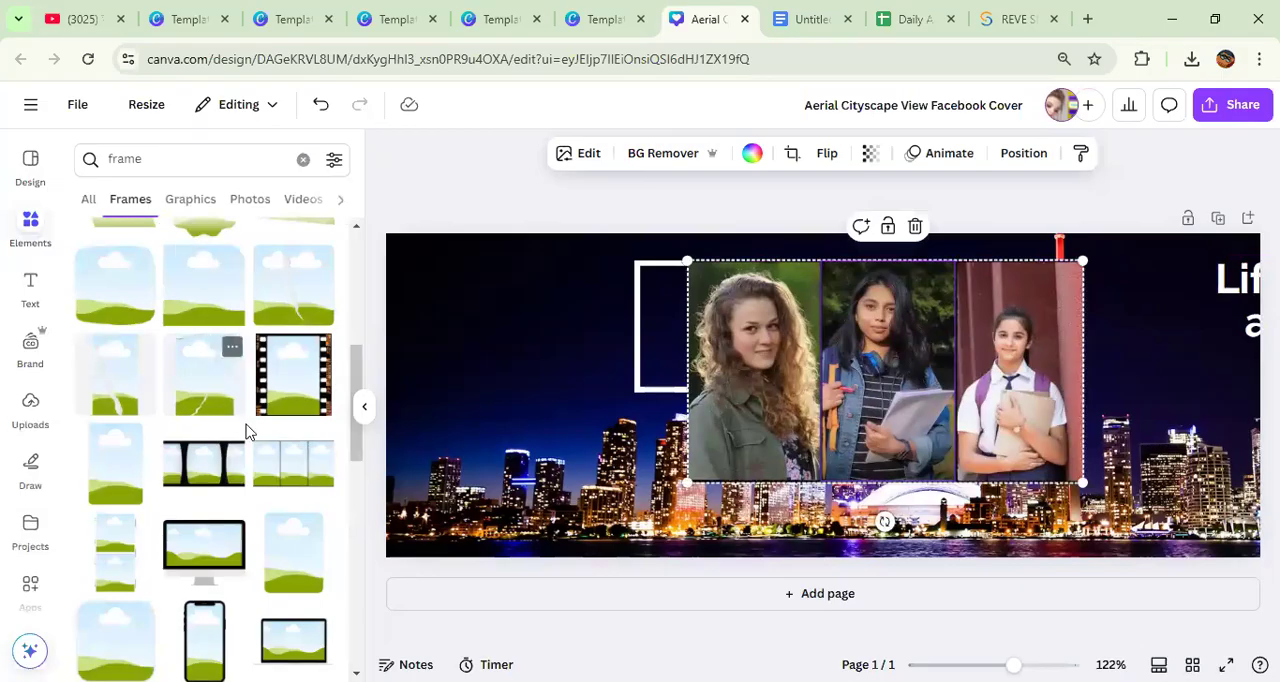
left_click(315, 575)
left_click_drag(806, 397, 500, 409)
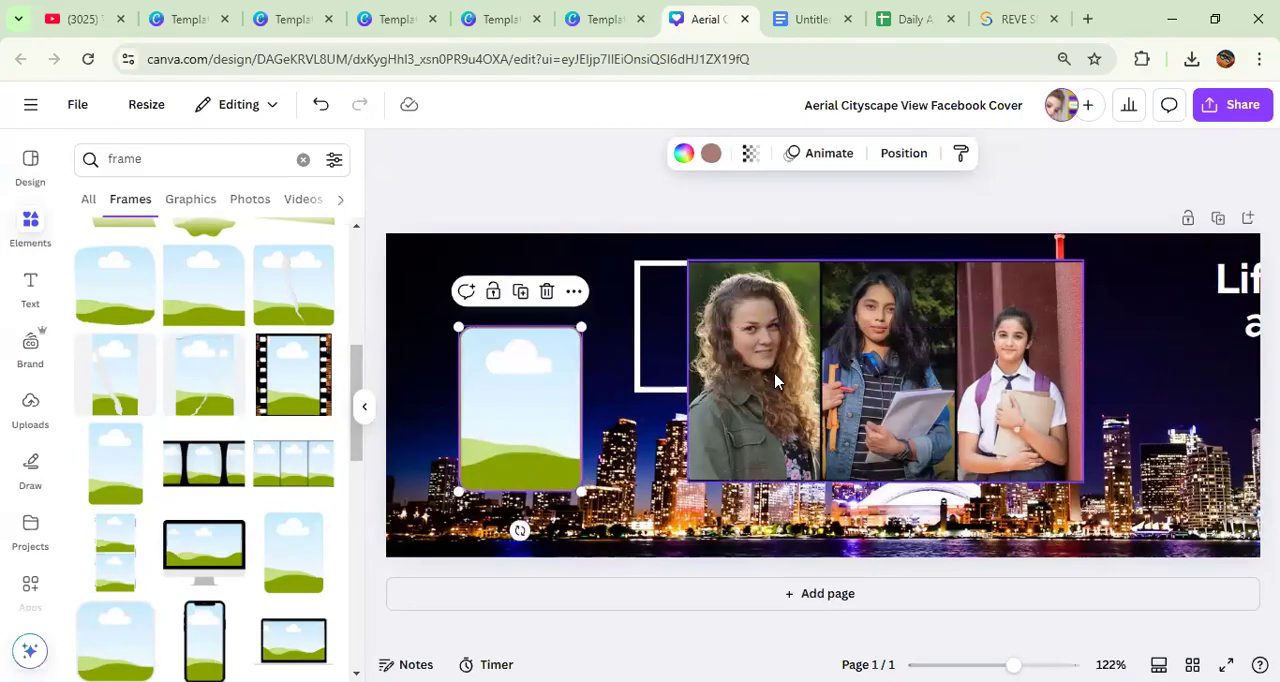
left_click(287, 552)
left_click_drag(757, 417, 816, 425)
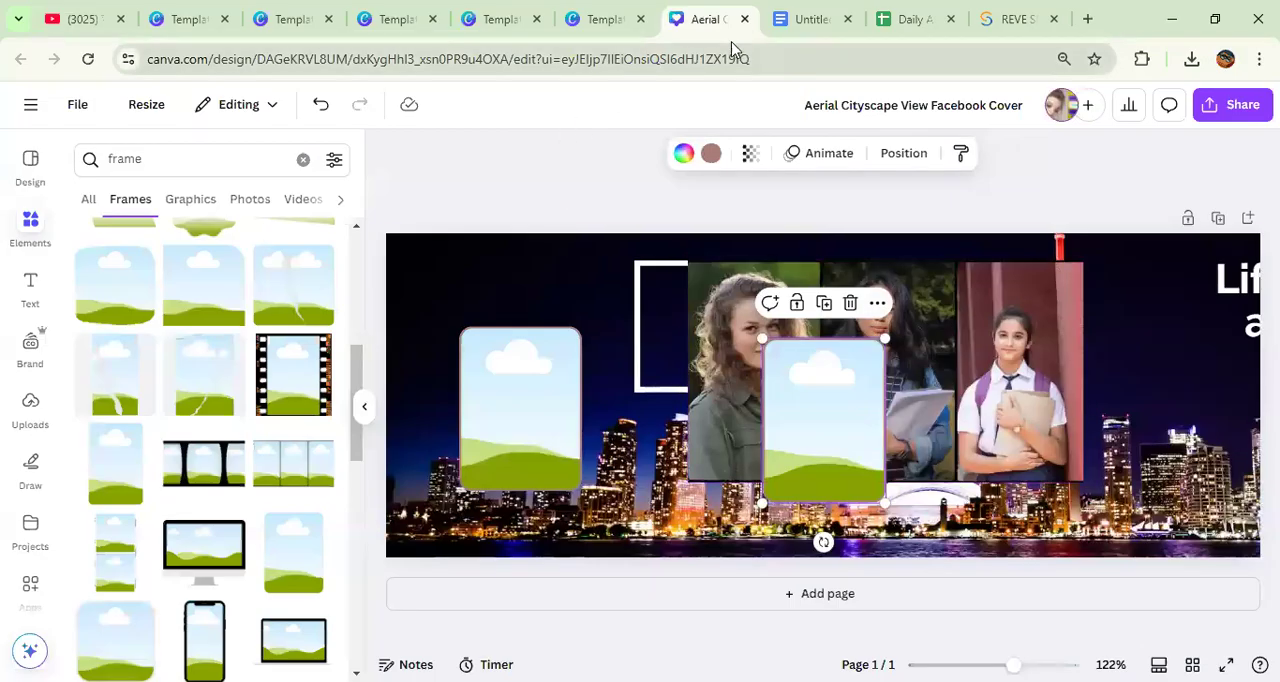
Step: Check the list of design topics in the Google Docs document and return to the Canva cover
left_click(780, 21)
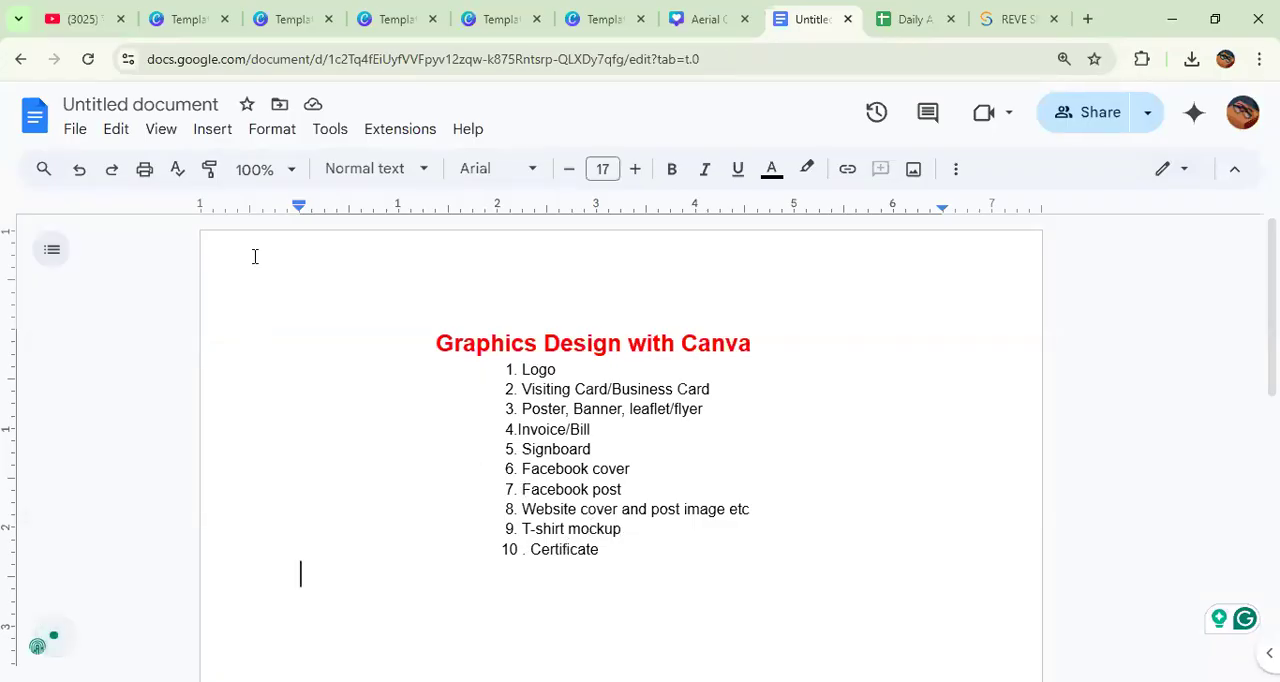
left_click(682, 24)
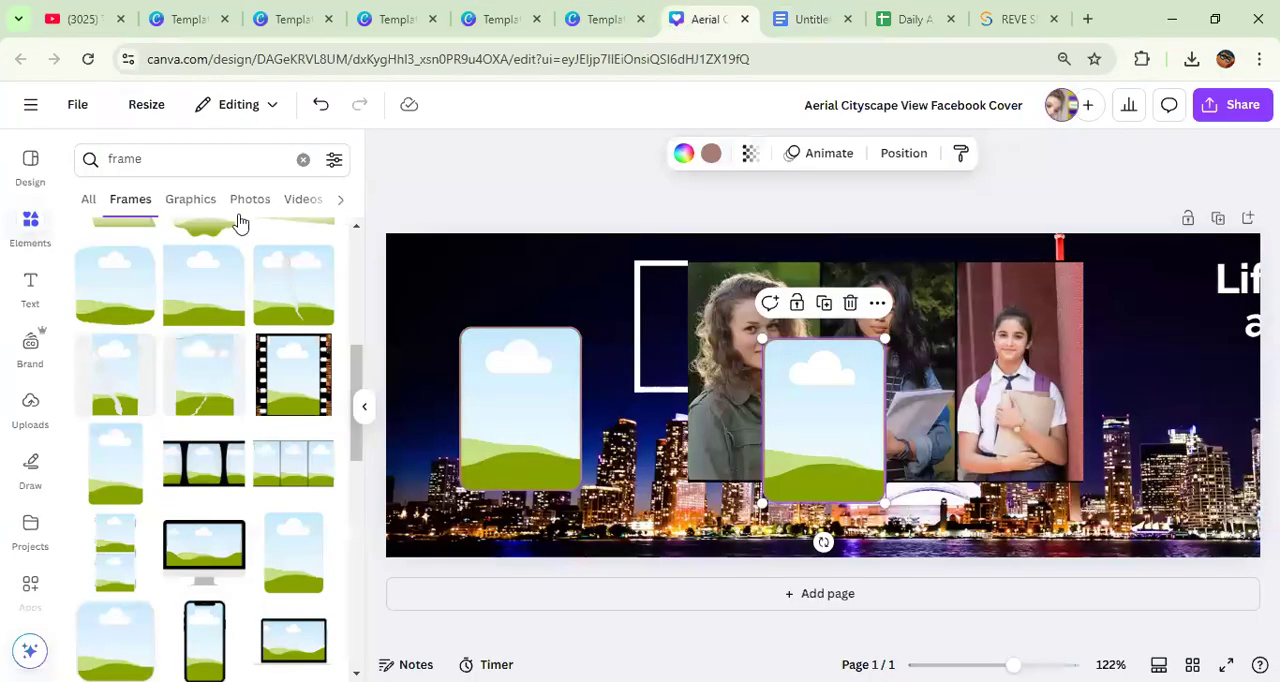
Step: Open the Mockups app and add the tilted upright smartphone mockup to the cover
left_click(33, 175)
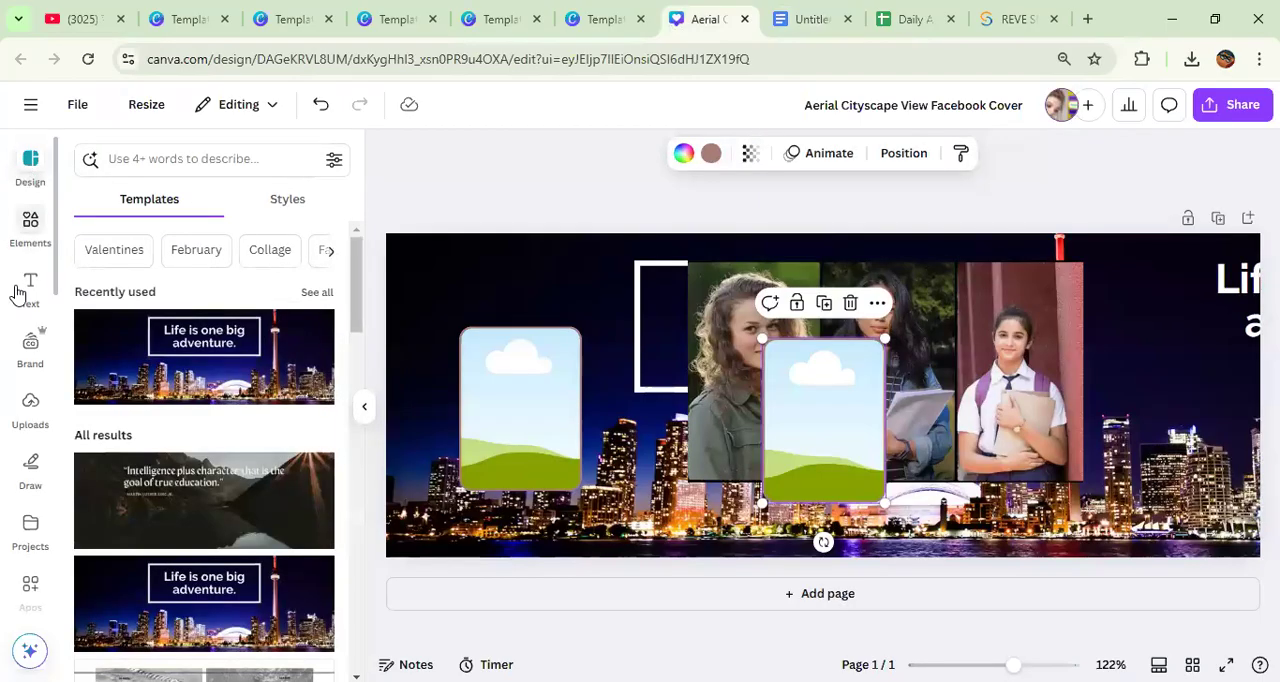
scroll(30, 418, "down", 3)
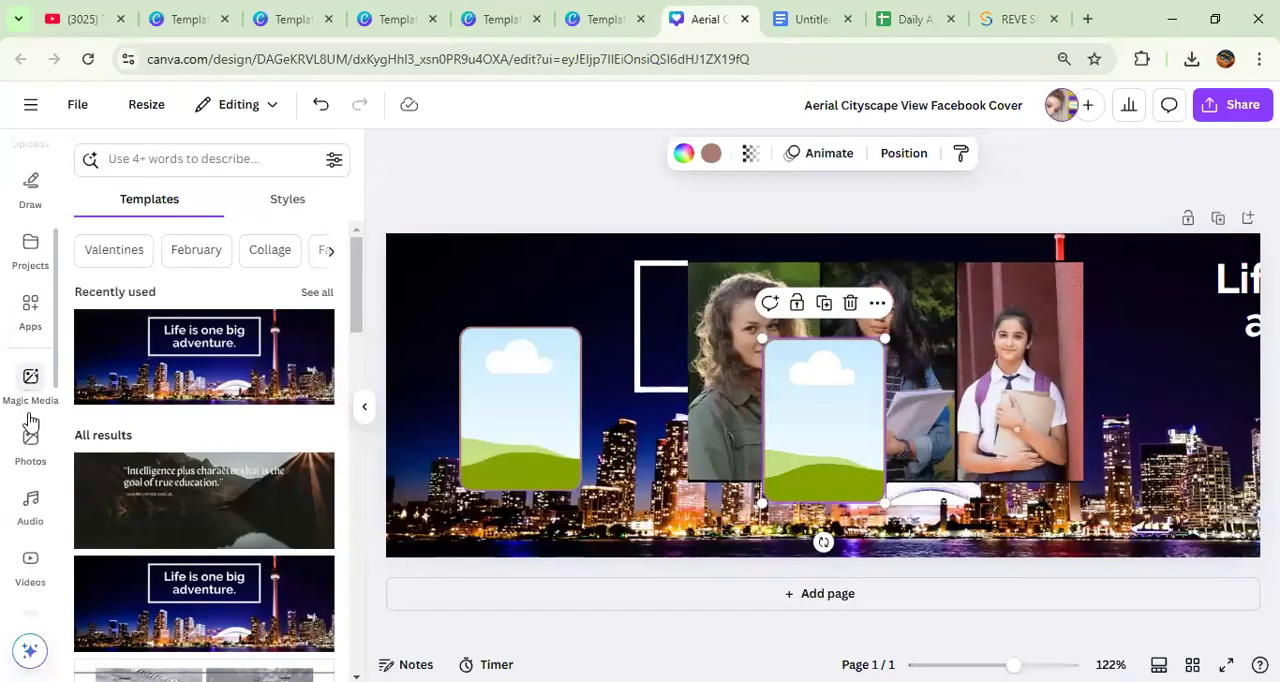
left_click(33, 320)
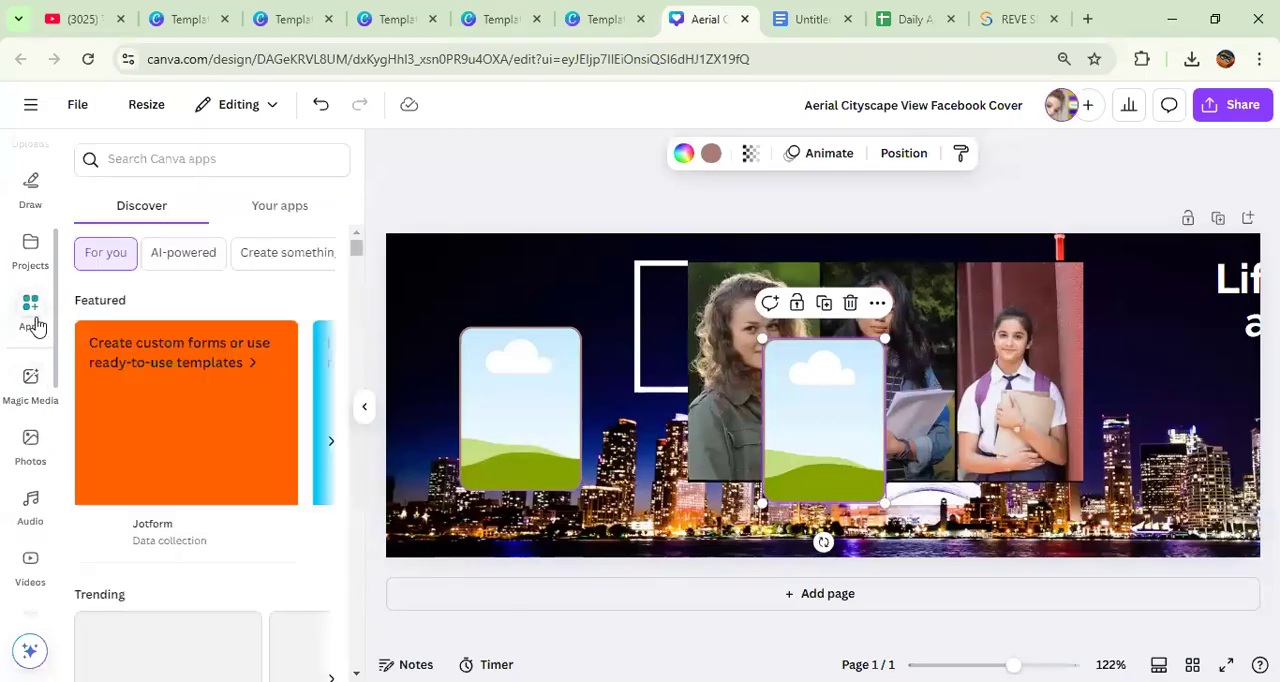
scroll(180, 390, "down", 5)
scroll(182, 396, "down", 4)
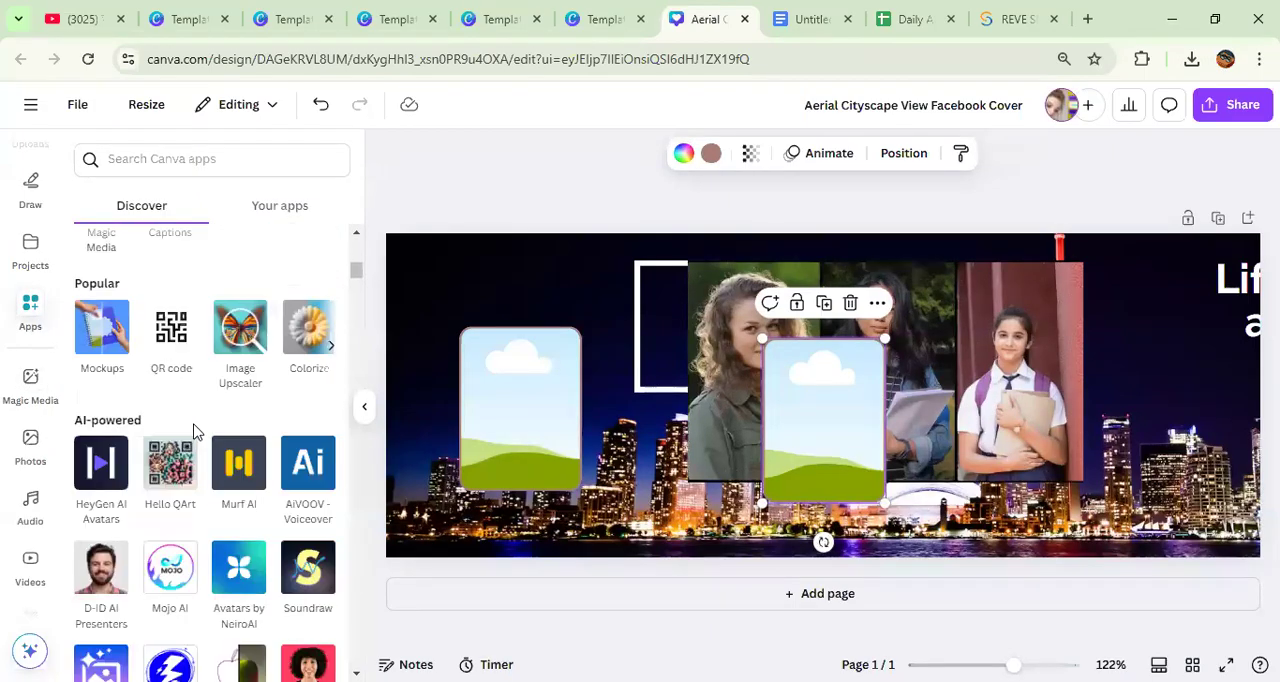
left_click(101, 347)
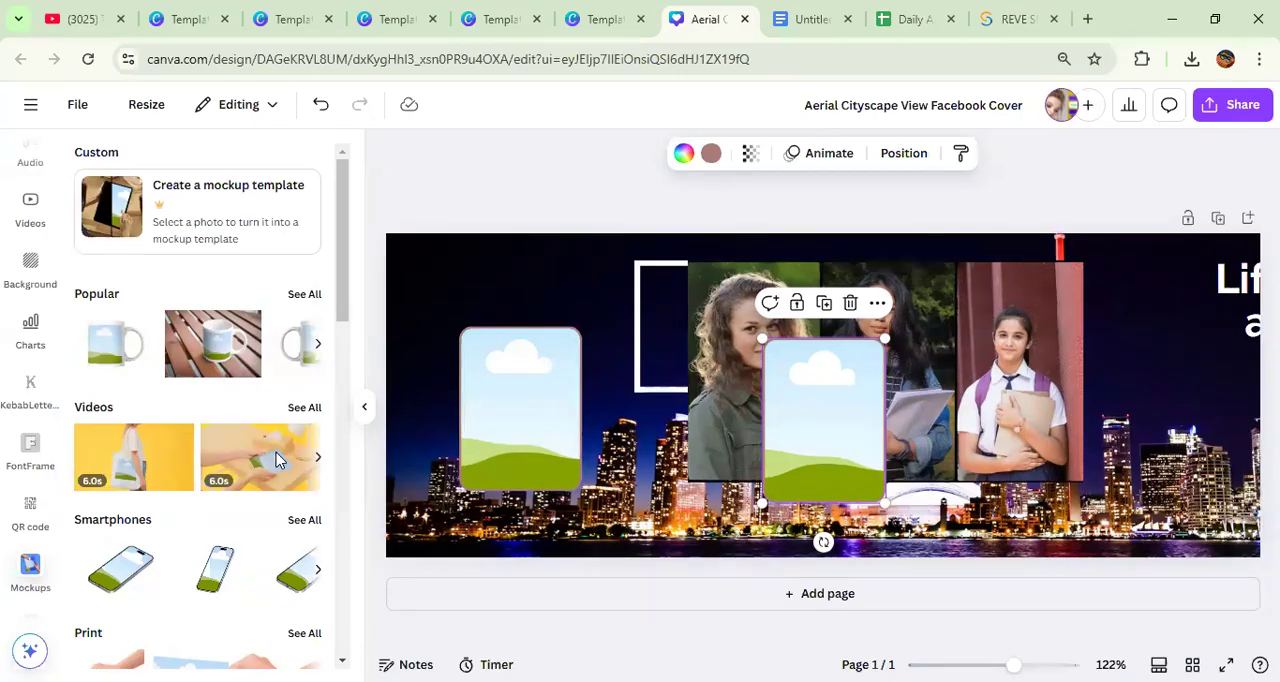
left_click(215, 568)
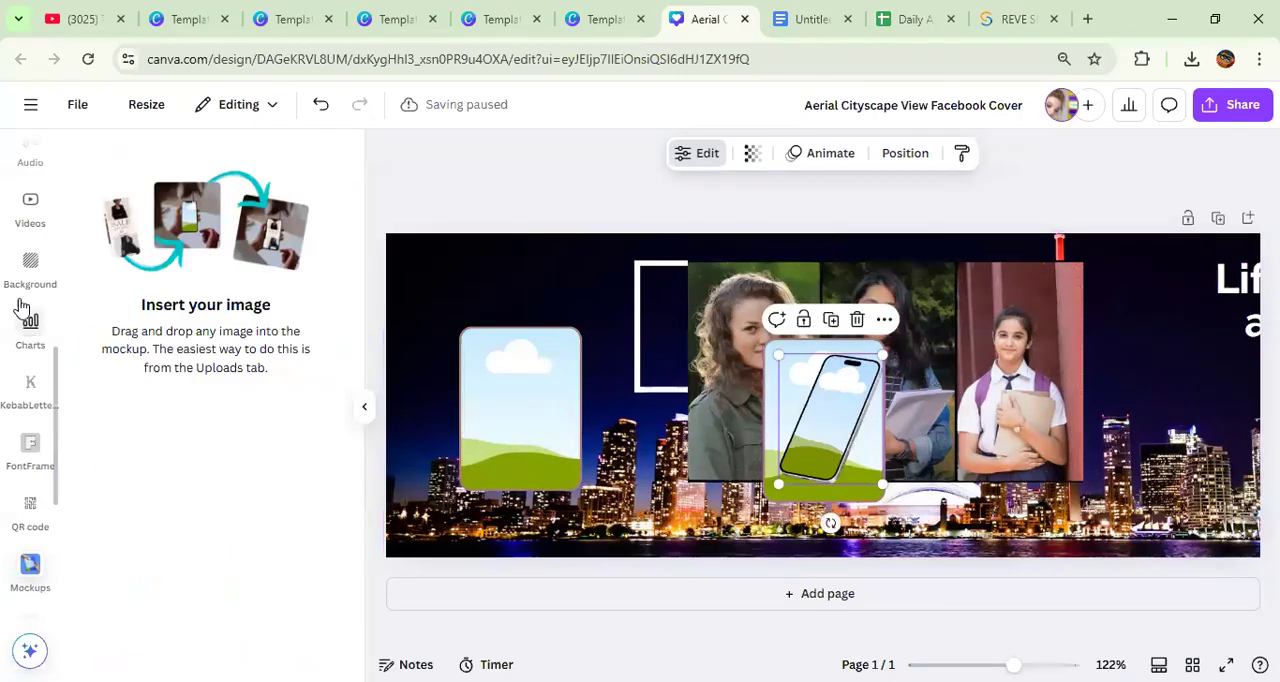
Step: Leave the Facebook cover editor and open Canva's Apps page
scroll(30, 335, "down", 2)
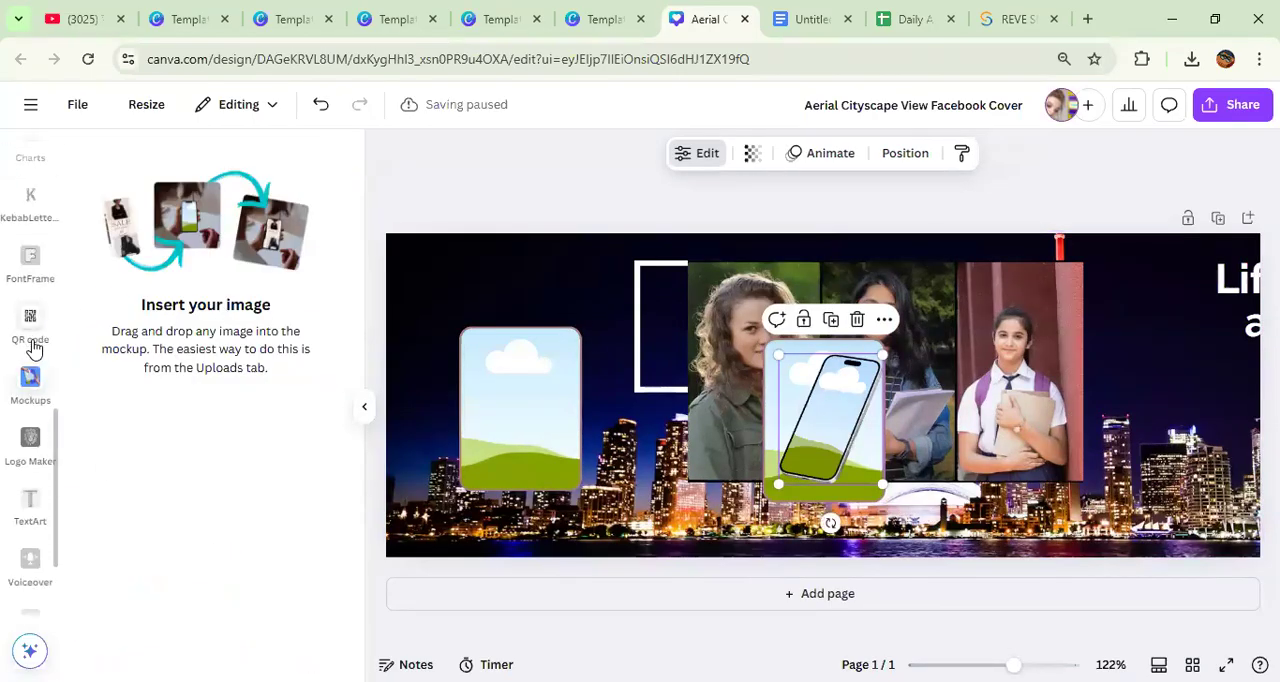
scroll(32, 330, "up", 3)
left_click(31, 168)
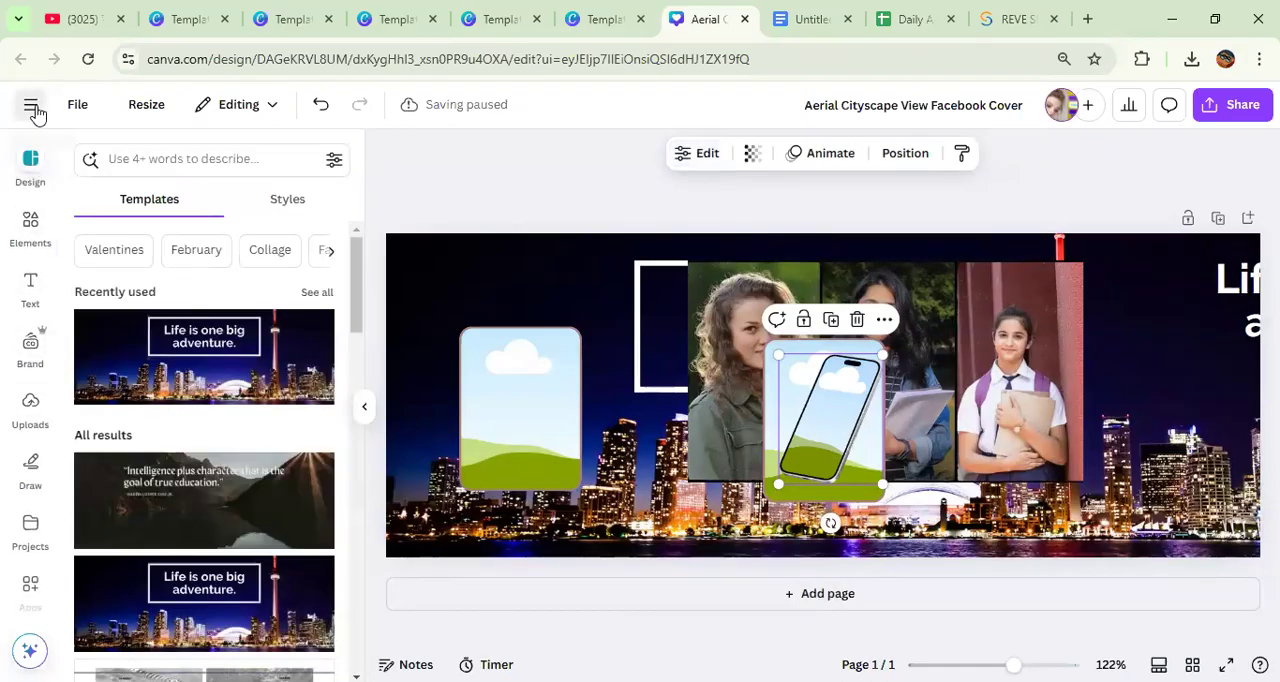
left_click(30, 104)
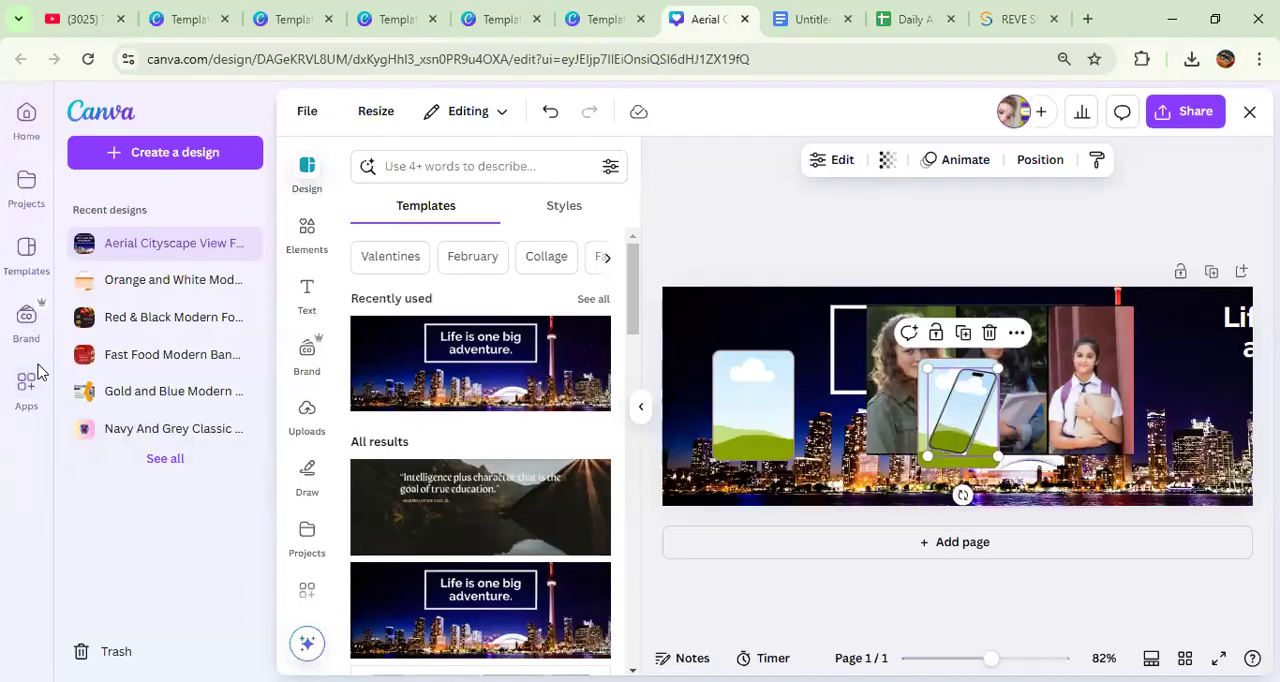
left_click(26, 390)
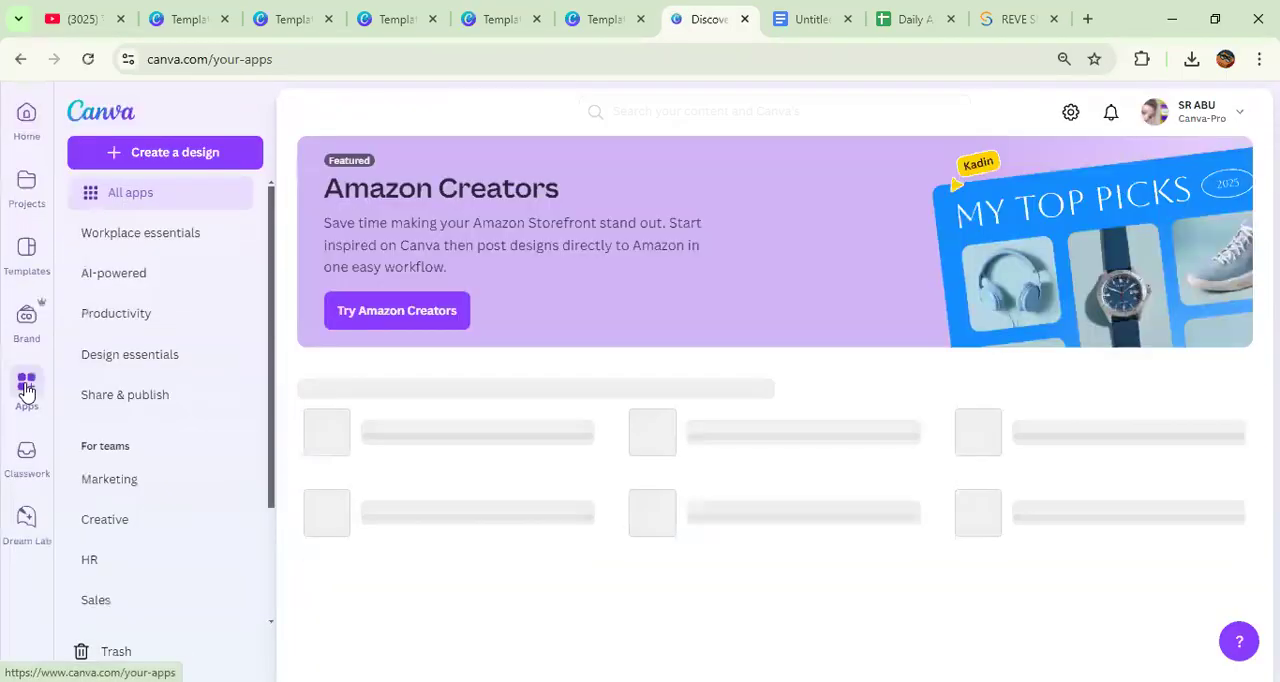
Step: Find Mockups among the recommended apps and open its page
scroll(186, 454, "down", 1)
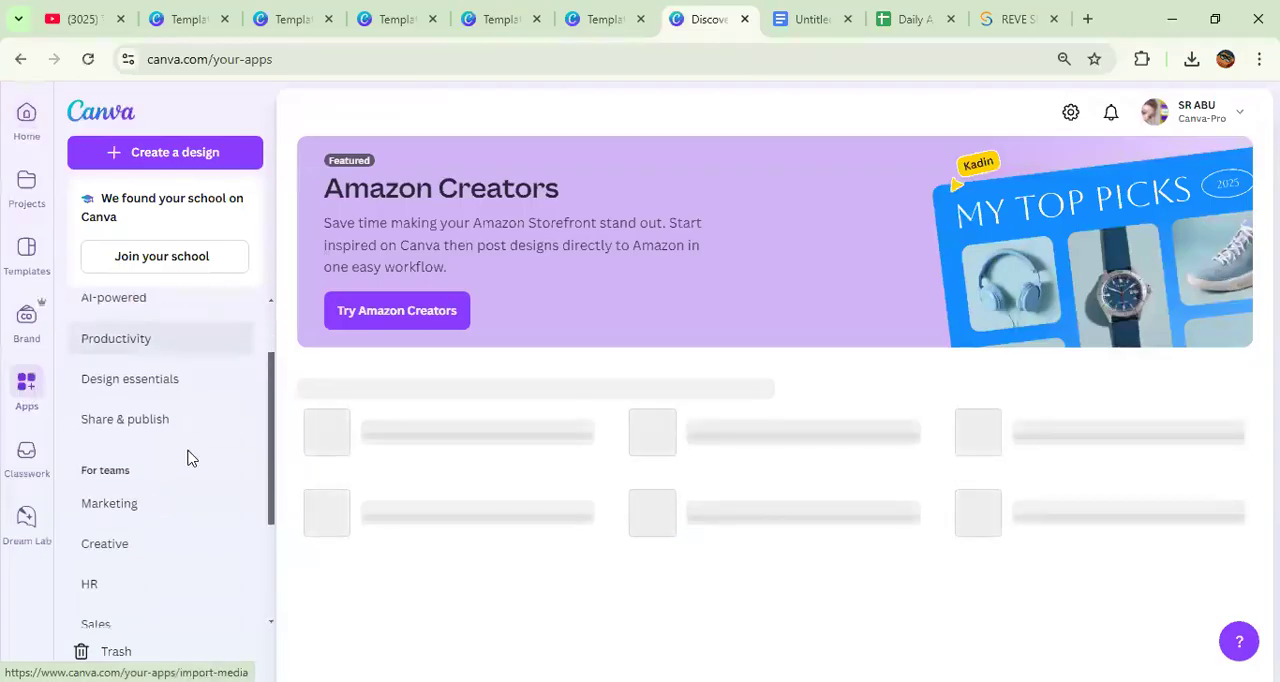
scroll(229, 507, "up", 1)
scroll(229, 507, "down", 3)
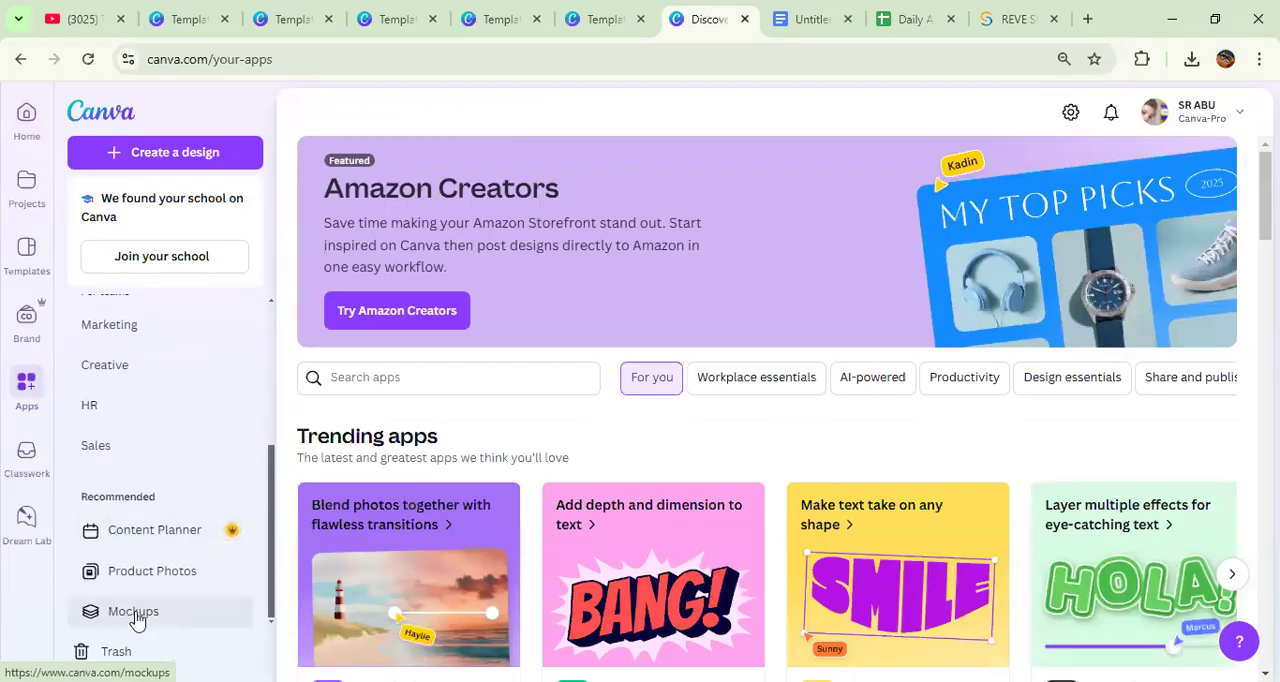
scroll(174, 489, "up", 3)
scroll(174, 491, "down", 1)
scroll(174, 491, "up", 1)
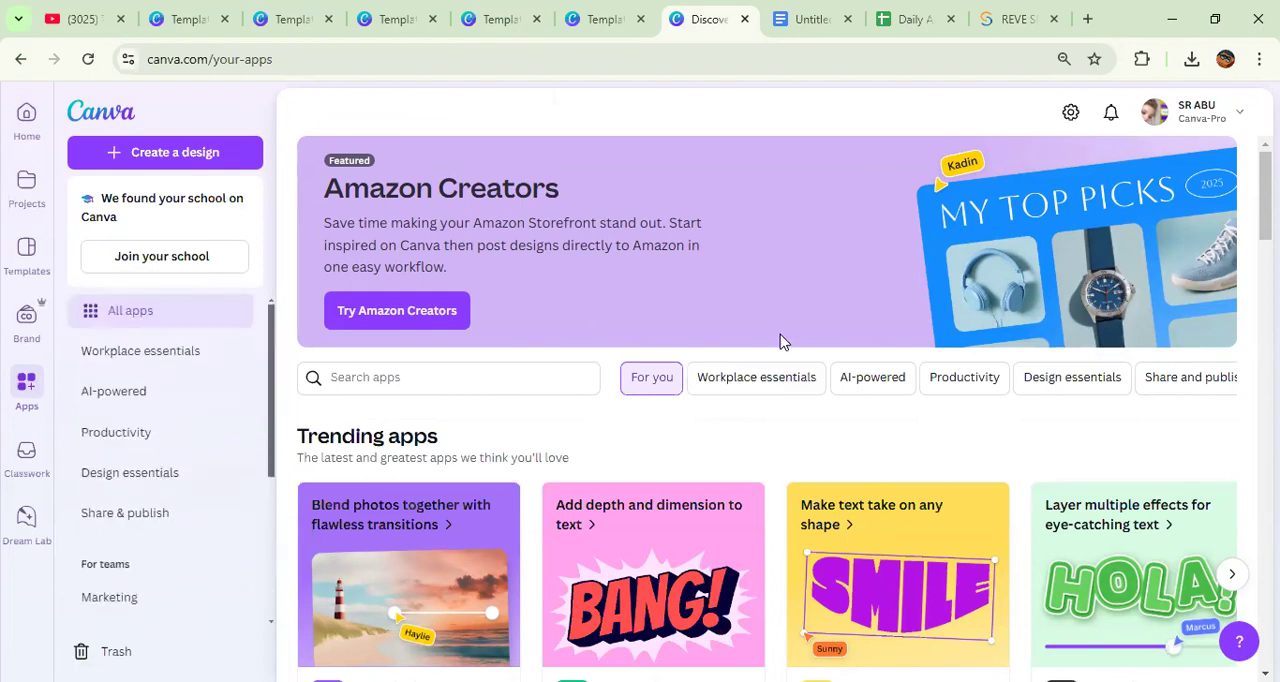
scroll(200, 403, "down", 4)
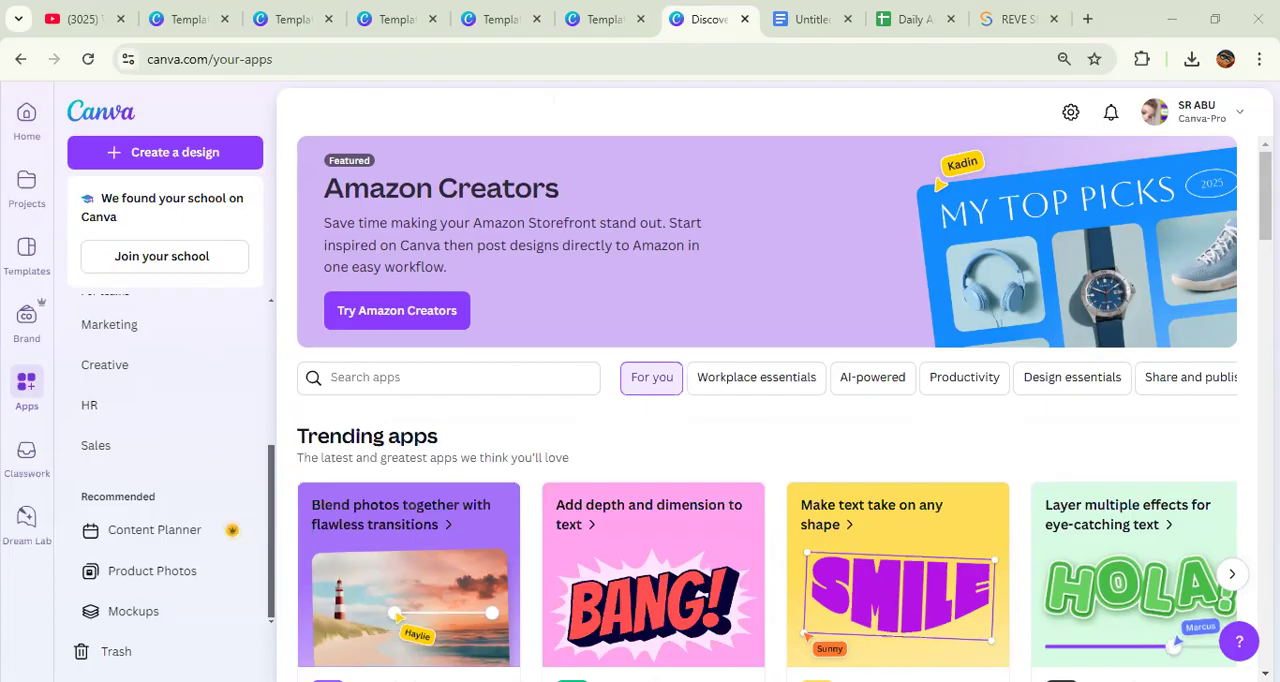
left_click(165, 614)
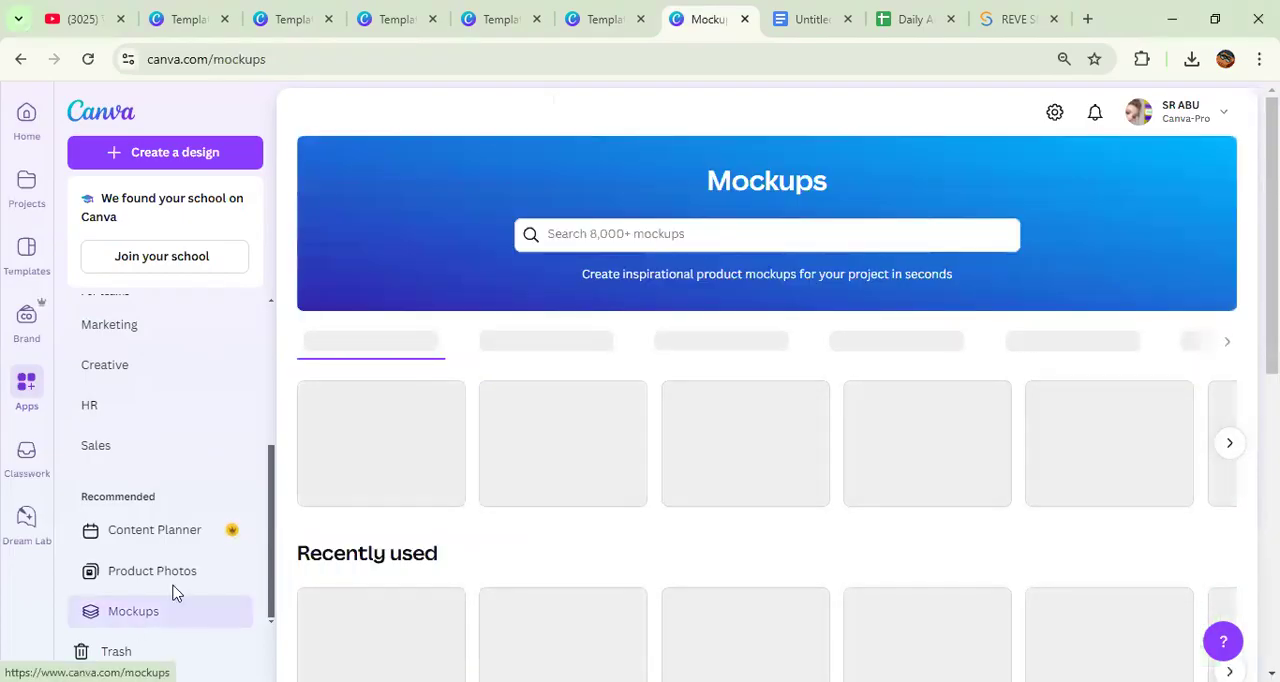
Step: Search the mockups for T-shirts and open the one of a man in a white T-shirt walking down a street
left_click(548, 233)
type("t")
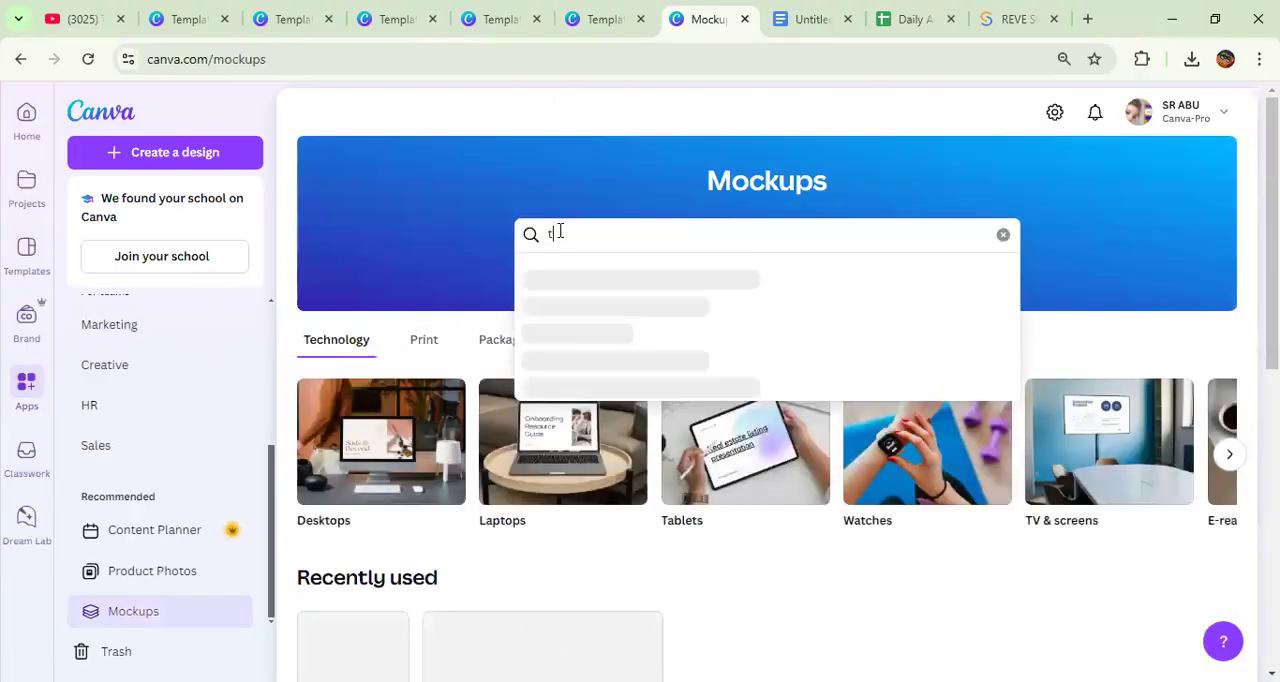
type(" shirt")
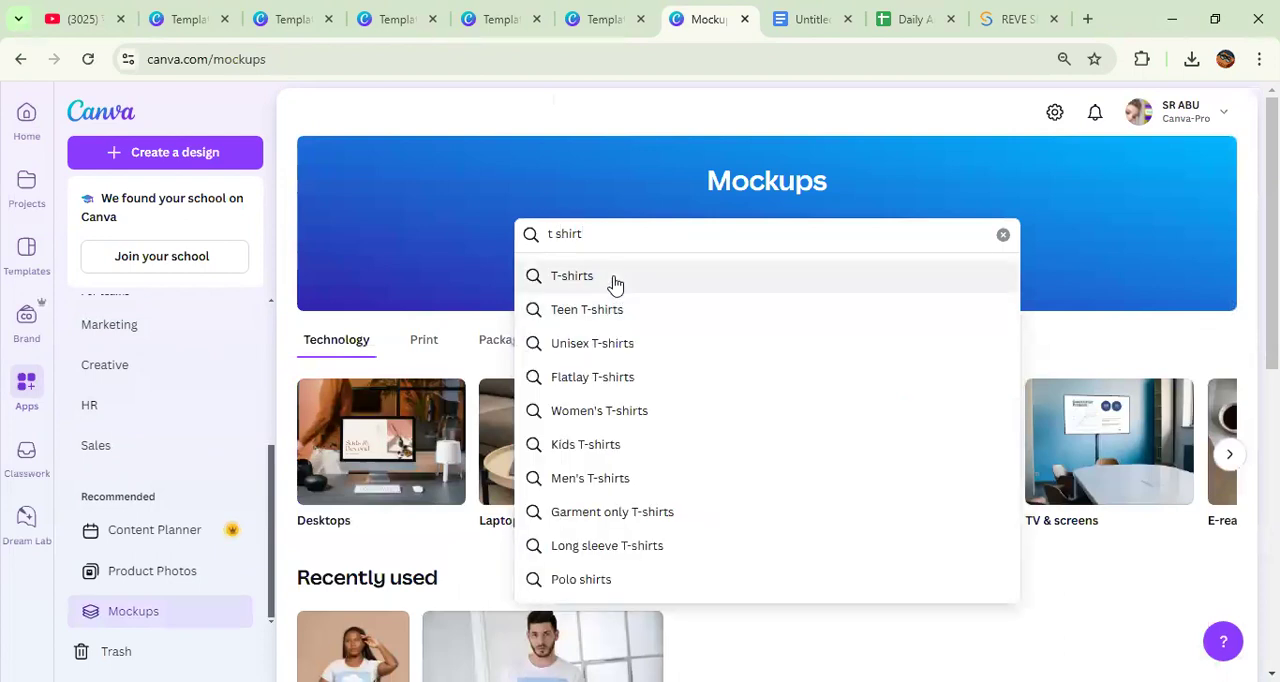
left_click(616, 278)
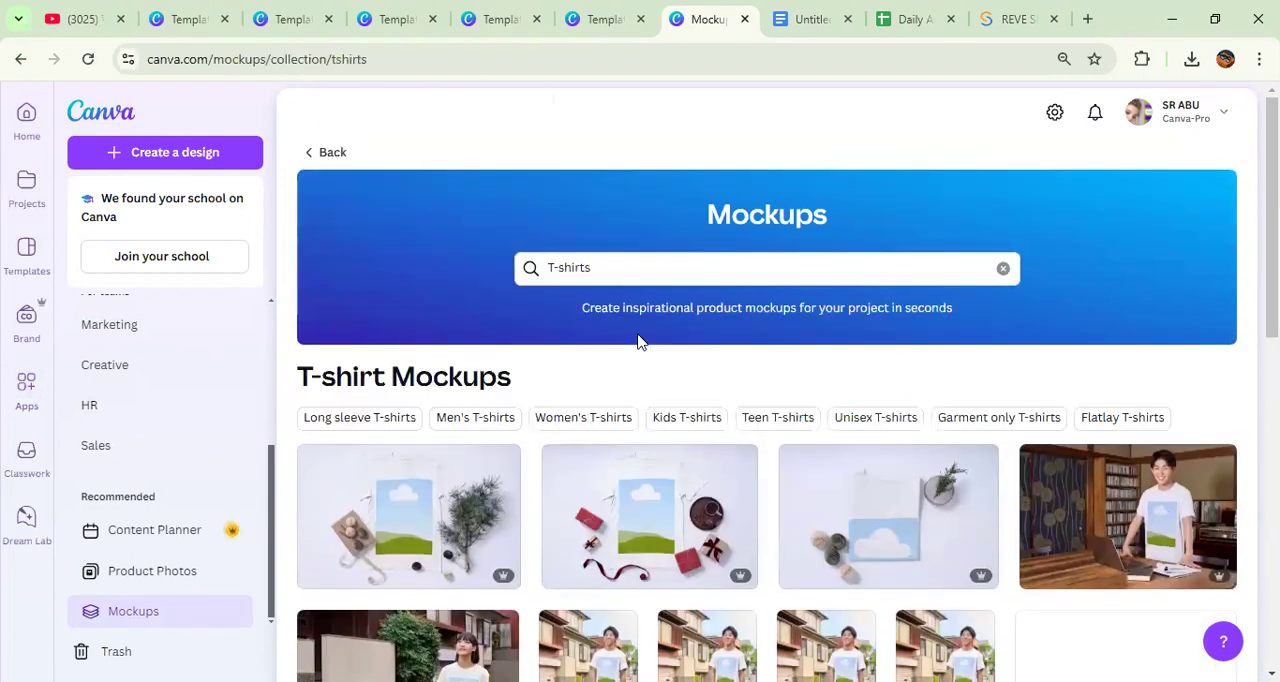
scroll(640, 343, "down", 2)
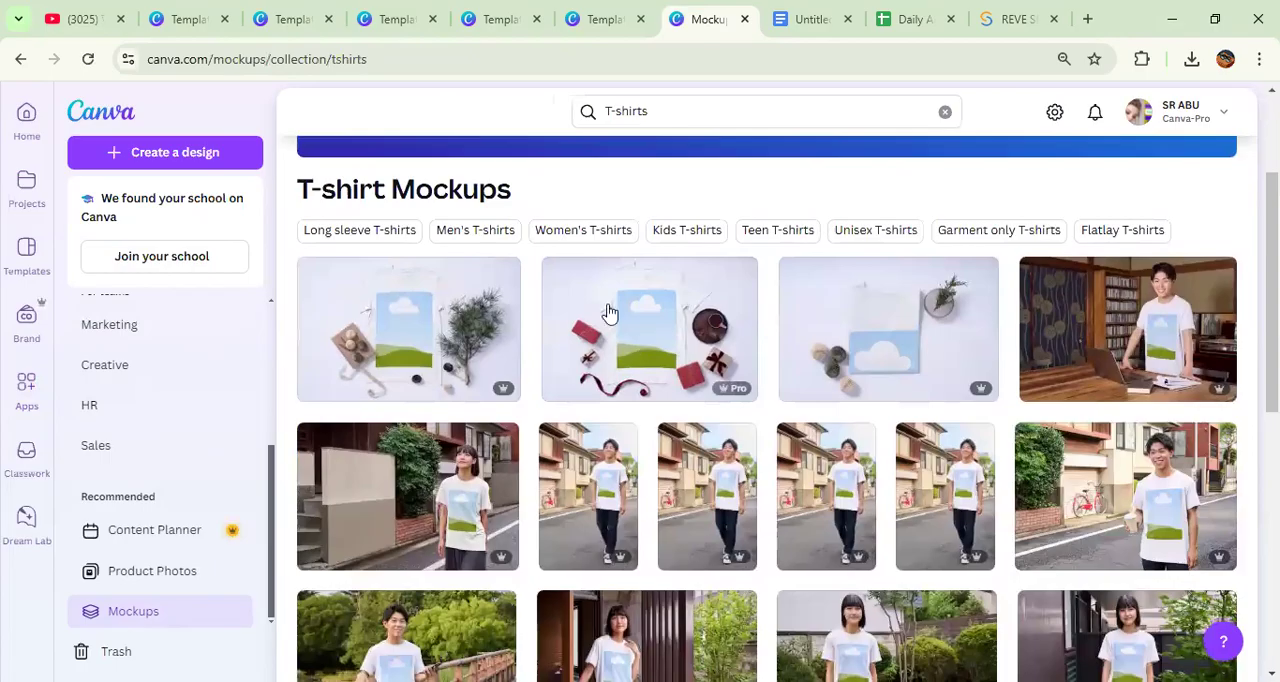
left_click(609, 311)
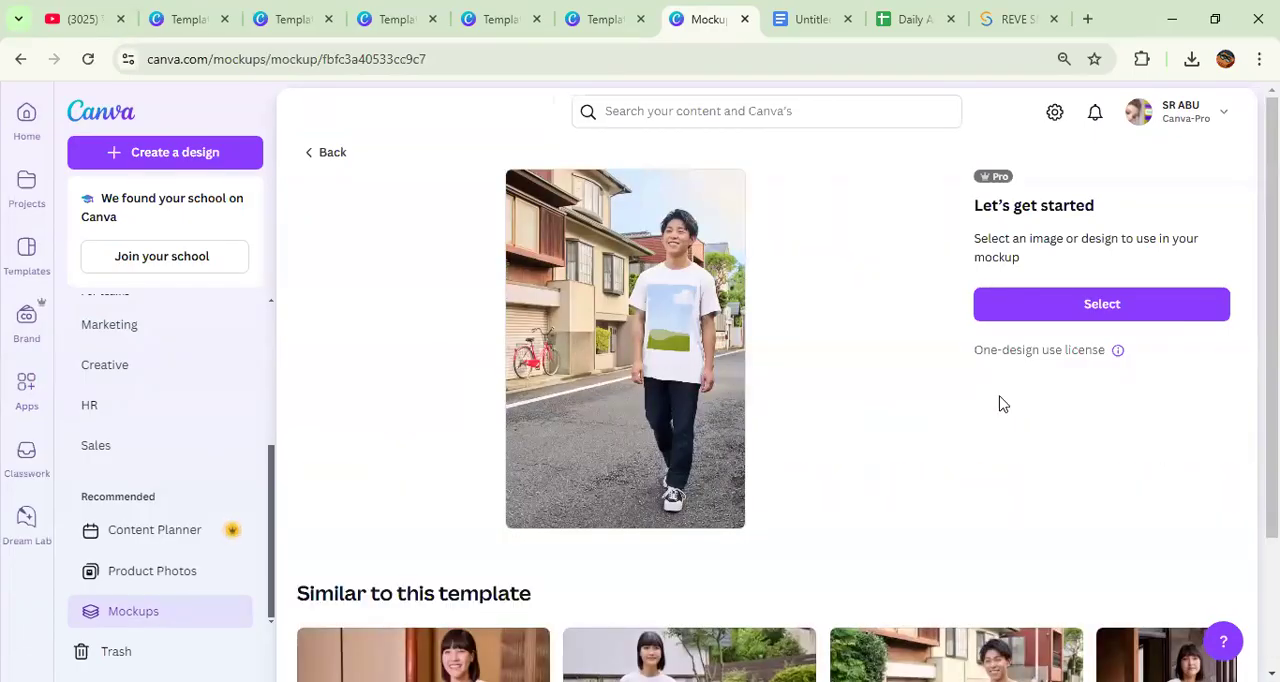
Step: Place the uploaded red spoon-and-bowl logo with the cream background on the T-shirt mockup
left_click(1104, 308)
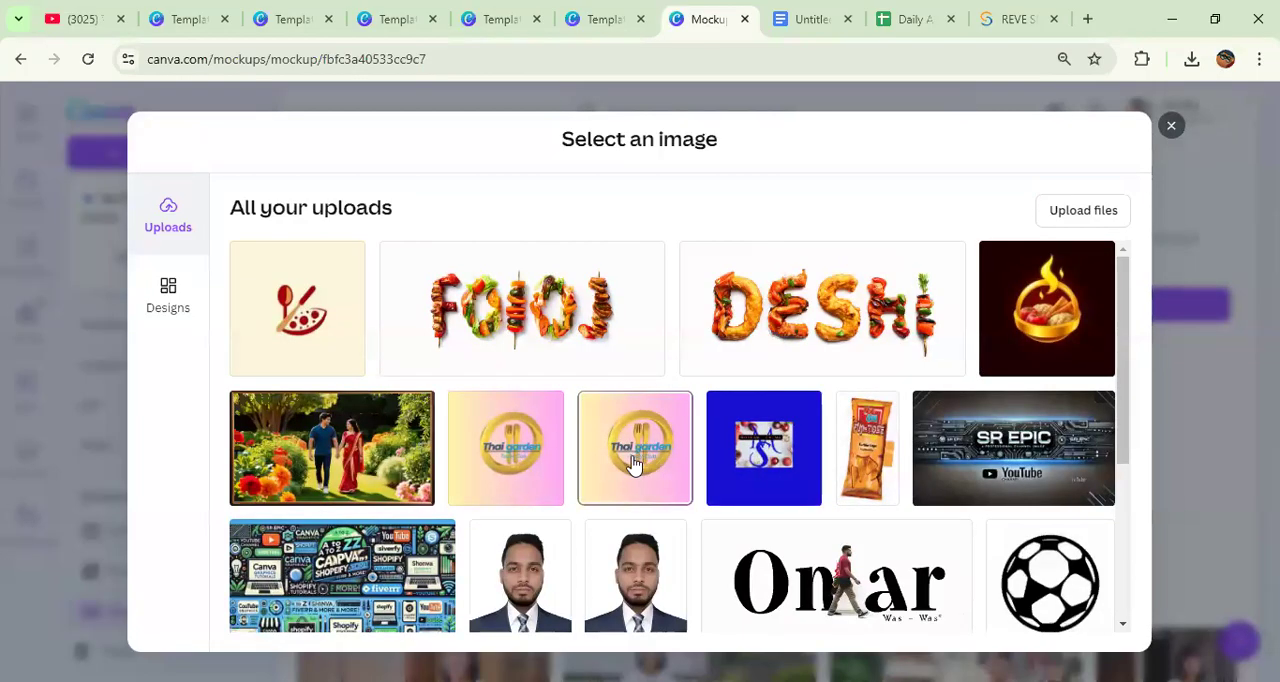
scroll(631, 457, "down", 3)
scroll(500, 460, "up", 3)
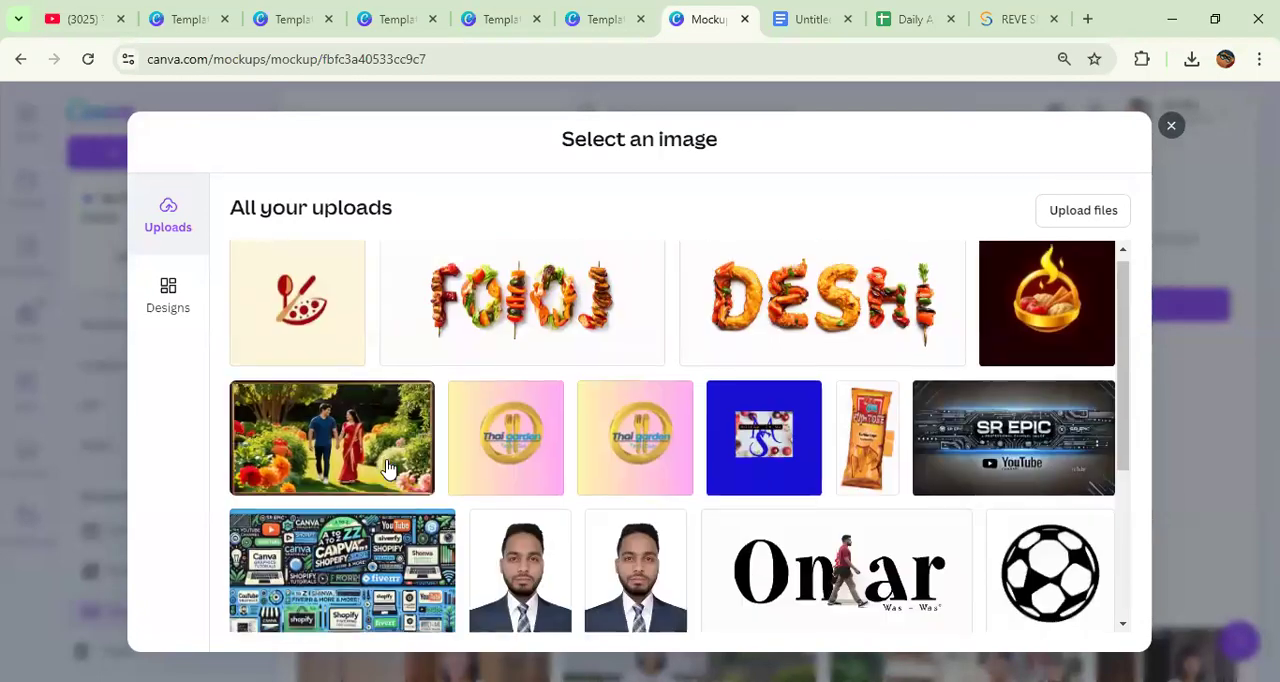
left_click(302, 310)
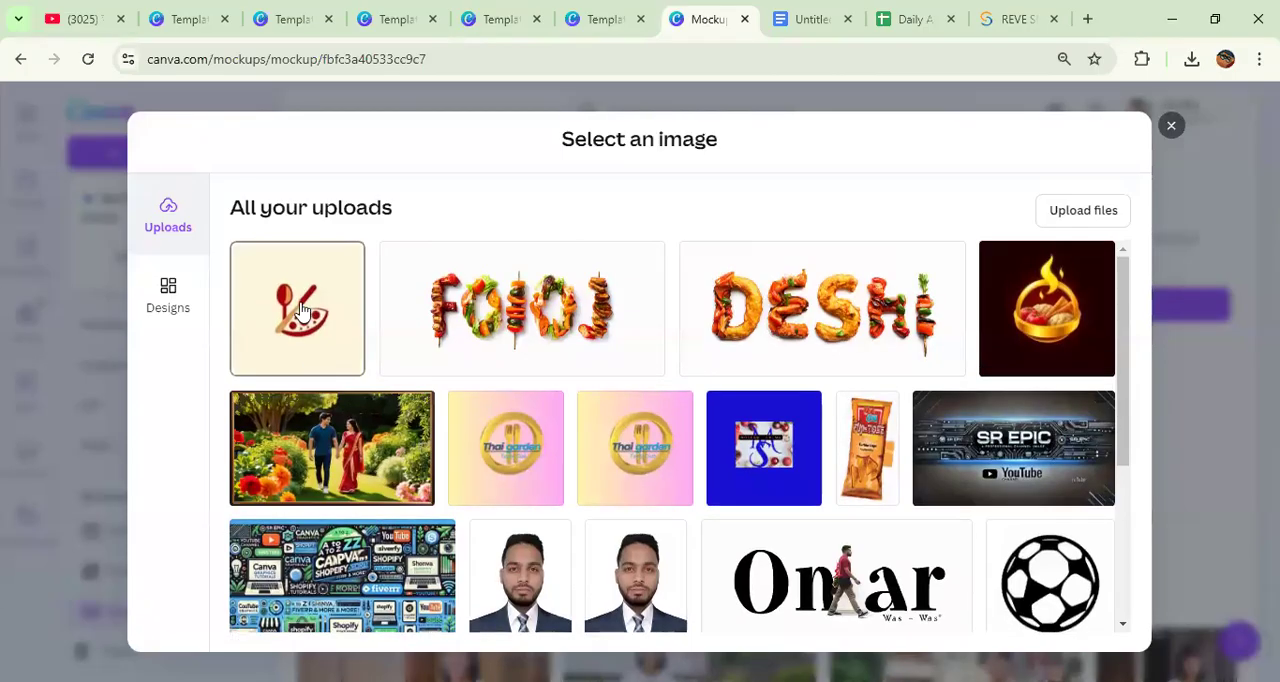
left_click(677, 634)
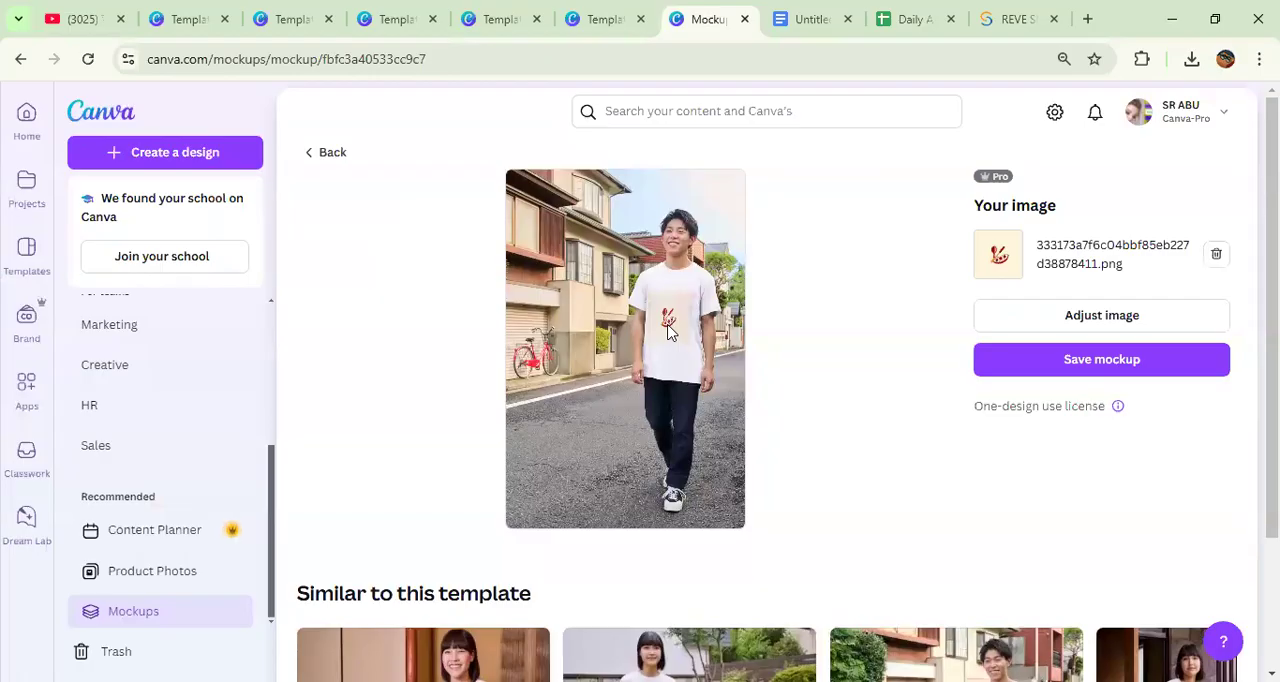
Step: Examine the logo's appearance on the T-shirt mockup and the image settings at different page magnifications
key("ctrl+plus")
key("ctrl+plus")
key("ctrl+plus")
key("ctrl+plus")
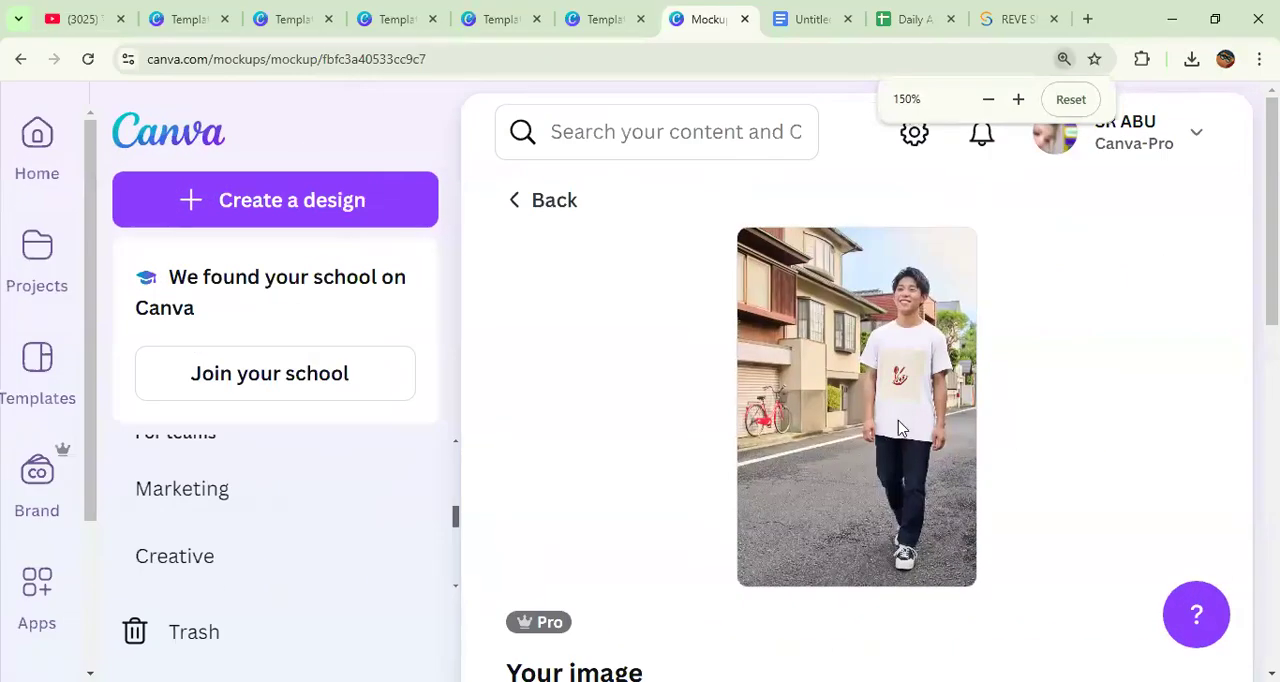
scroll(925, 416, "down", 3)
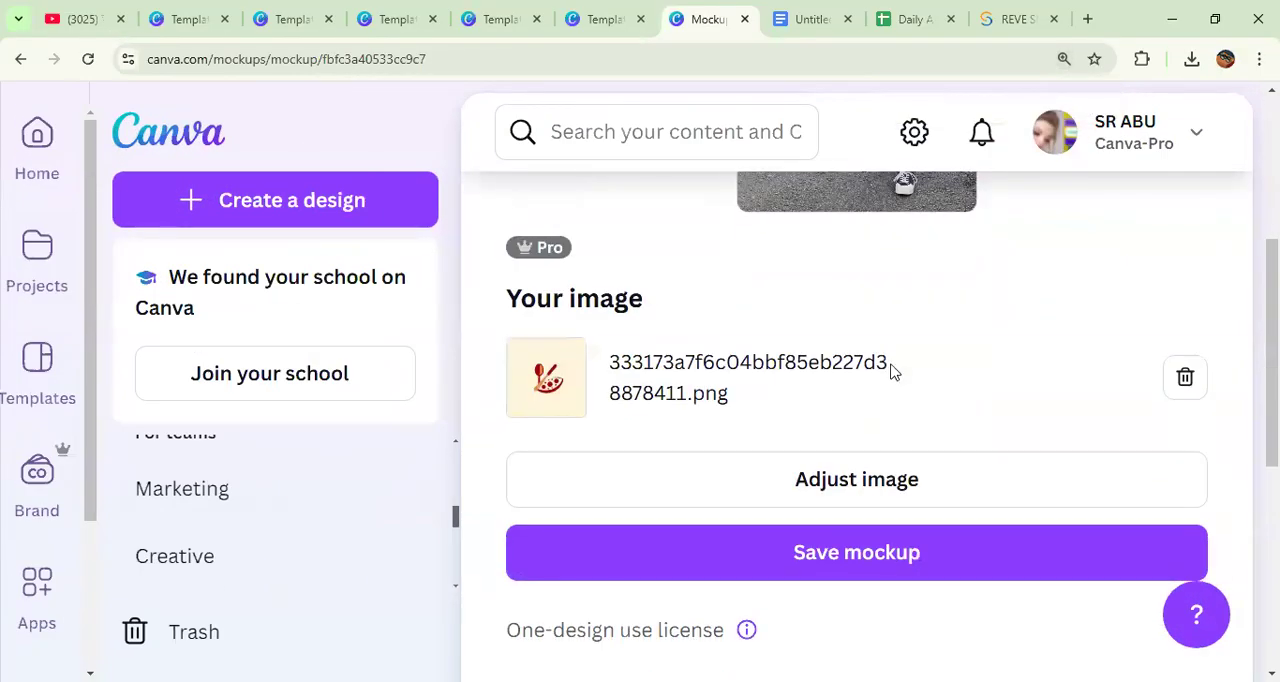
scroll(893, 372, "up", 3)
key("ctrl+minus")
key("ctrl+minus")
key("ctrl+minus")
key("ctrl+minus")
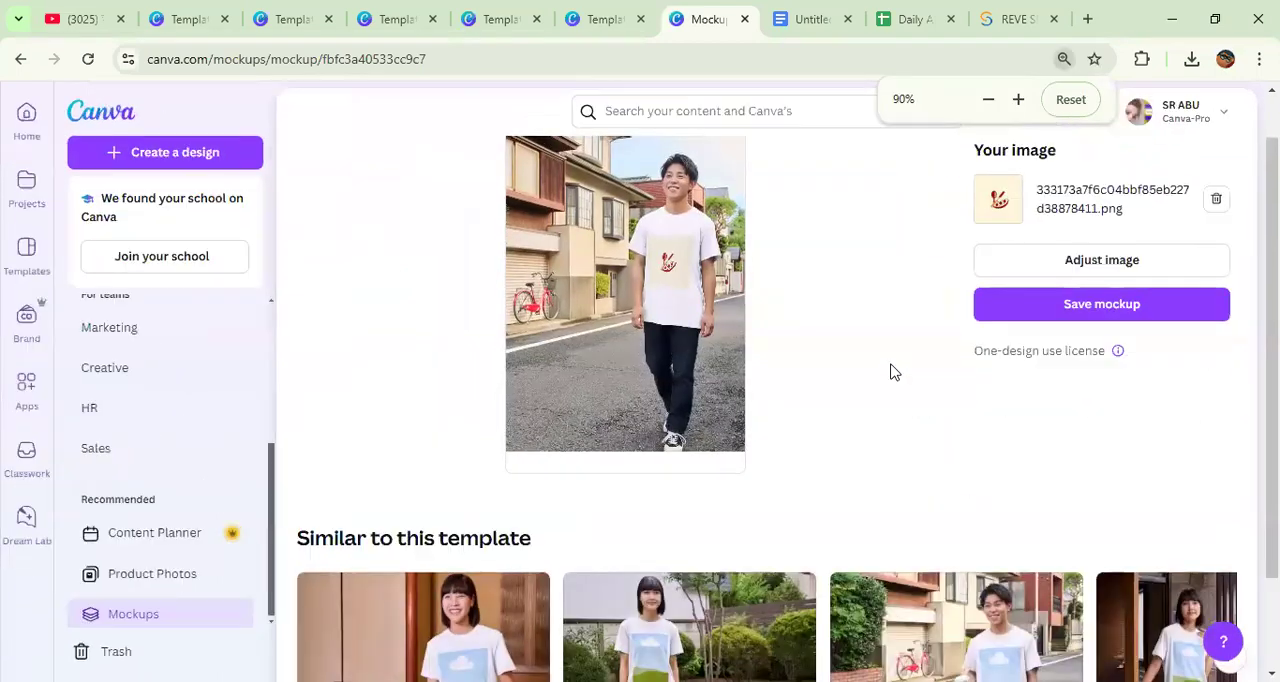
key("ctrl+minus")
key("ctrl+minus")
key("ctrl+plus")
key("ctrl+plus")
key("ctrl+plus")
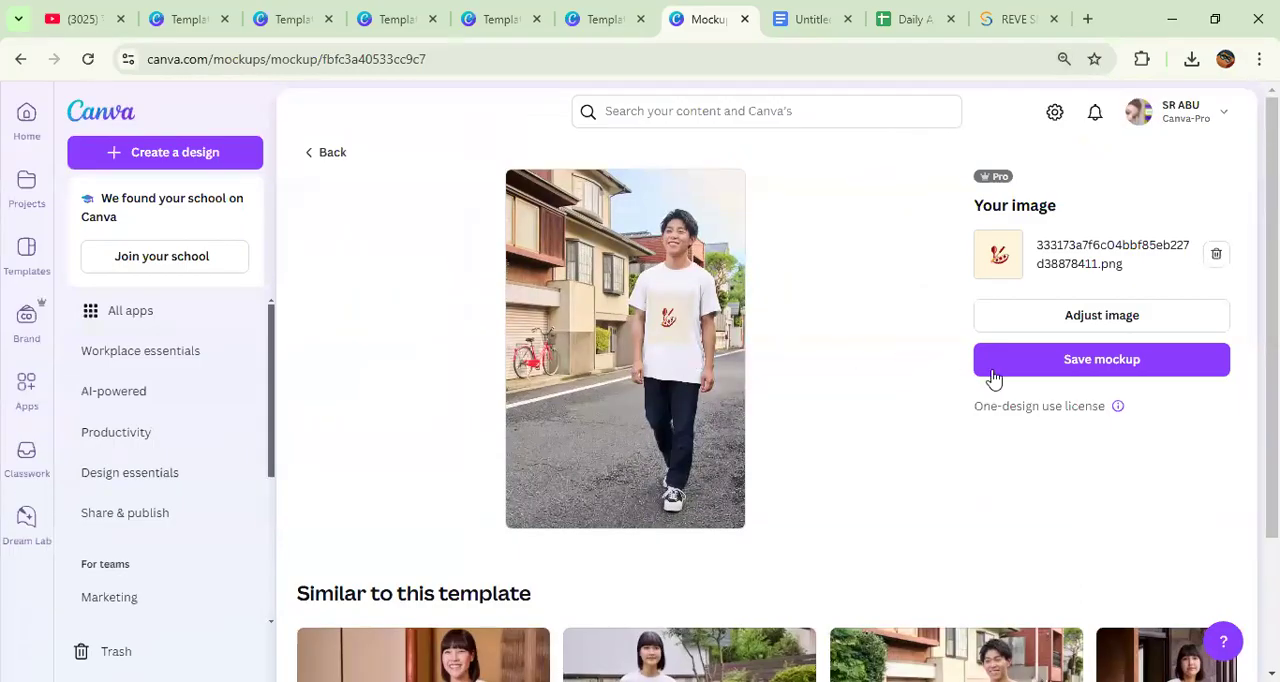
Step: Save the T-shirt mockup and view the design types offered for using it in a design
left_click(1071, 362)
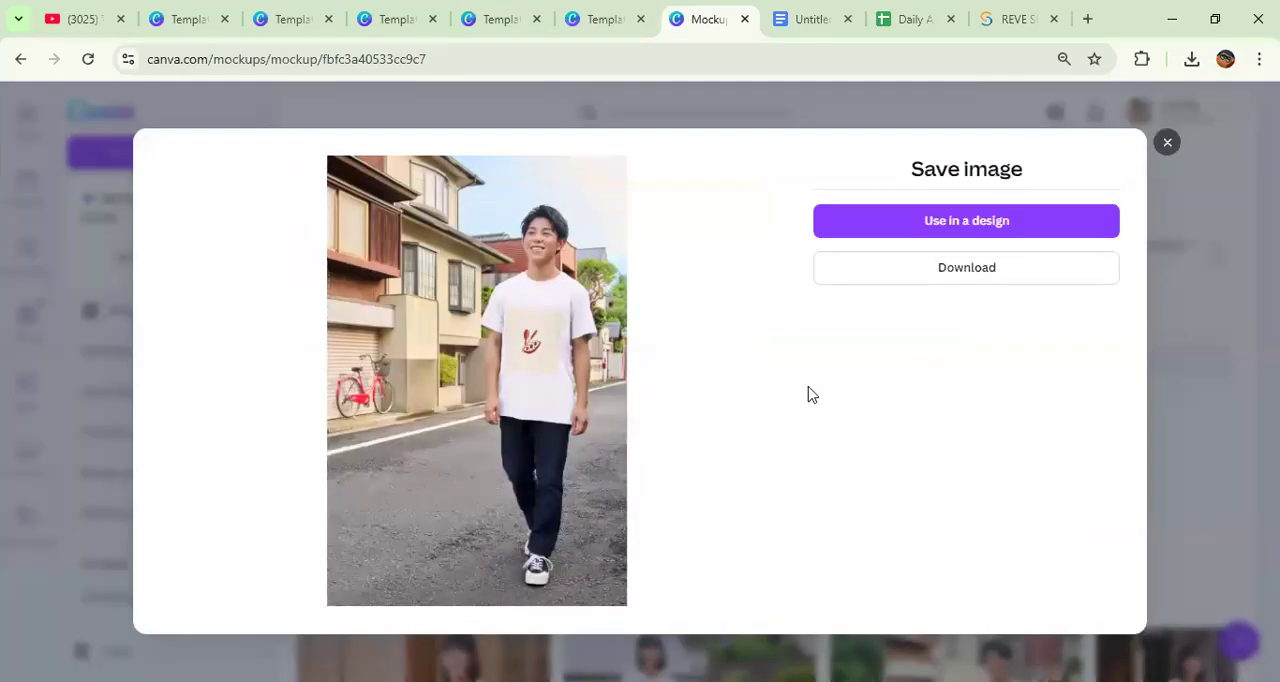
left_click(945, 222)
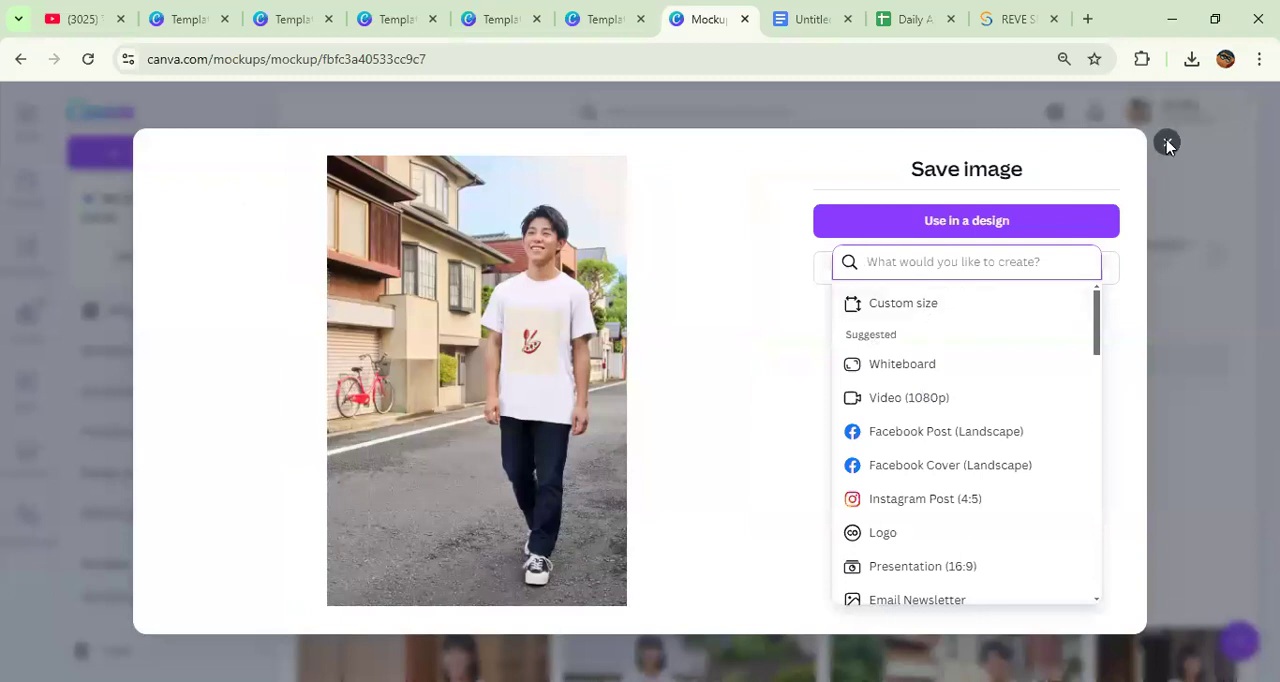
left_click(948, 163)
Step: Check the remaining design topics in the Google Docs list, return to Canva and close the saved mockup's dialog
left_click(806, 19)
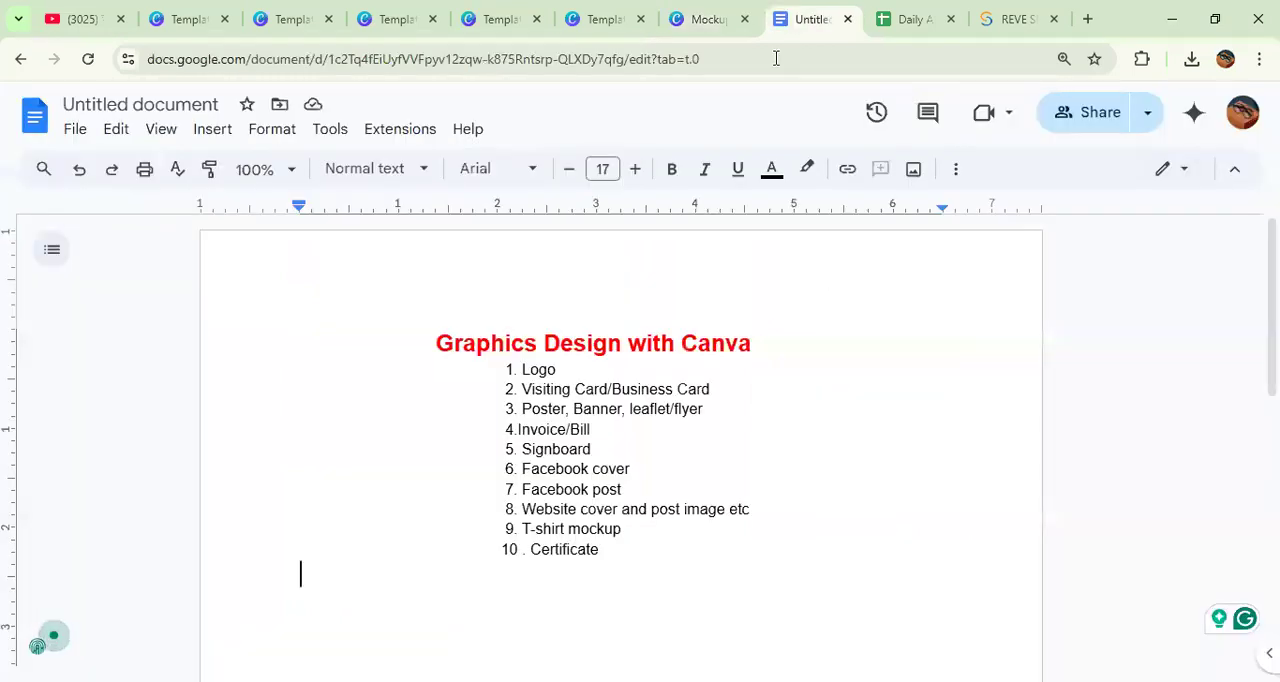
left_click(700, 25)
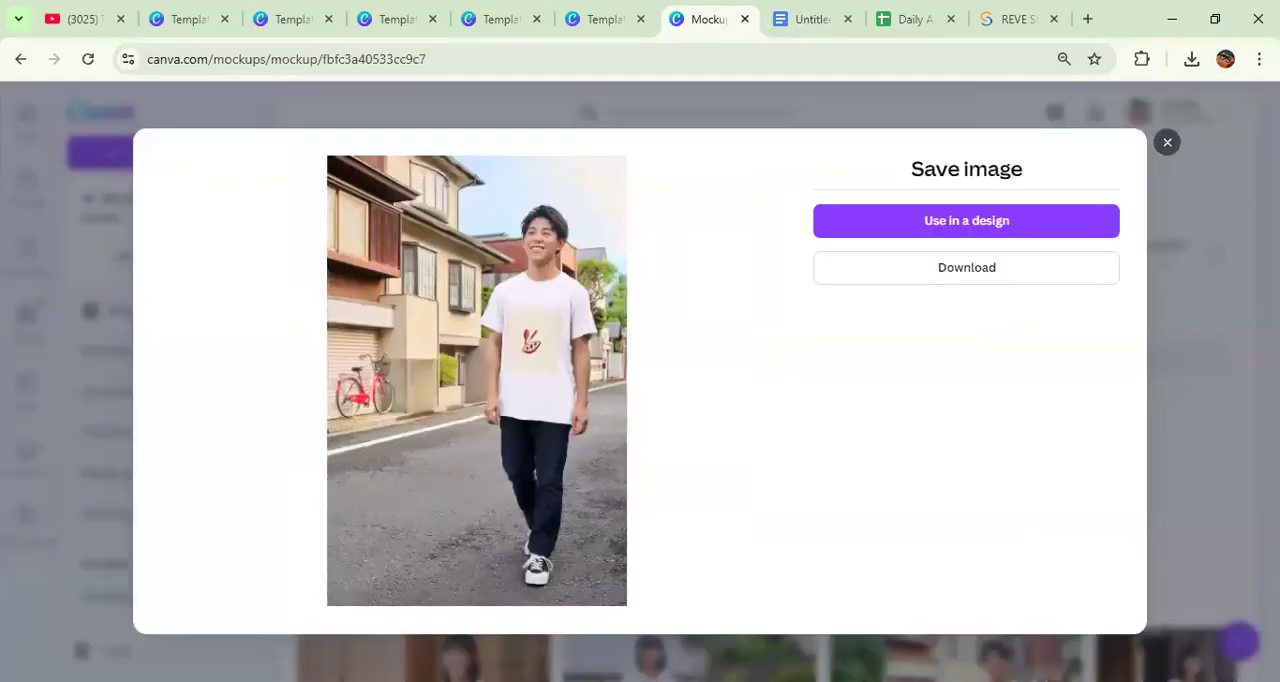
left_click(1167, 143)
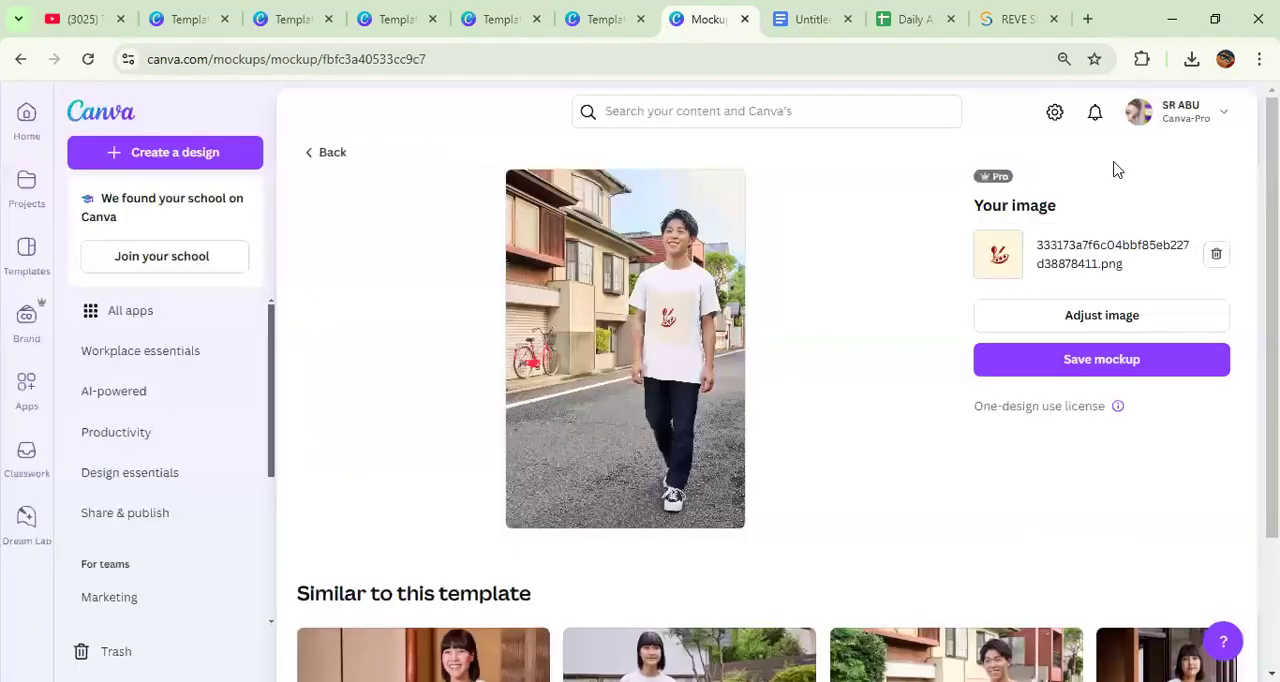
Step: Search Canva from the home page for "certificate" and open the existing Gold and Classy Appreciation certificate design
left_click(24, 116)
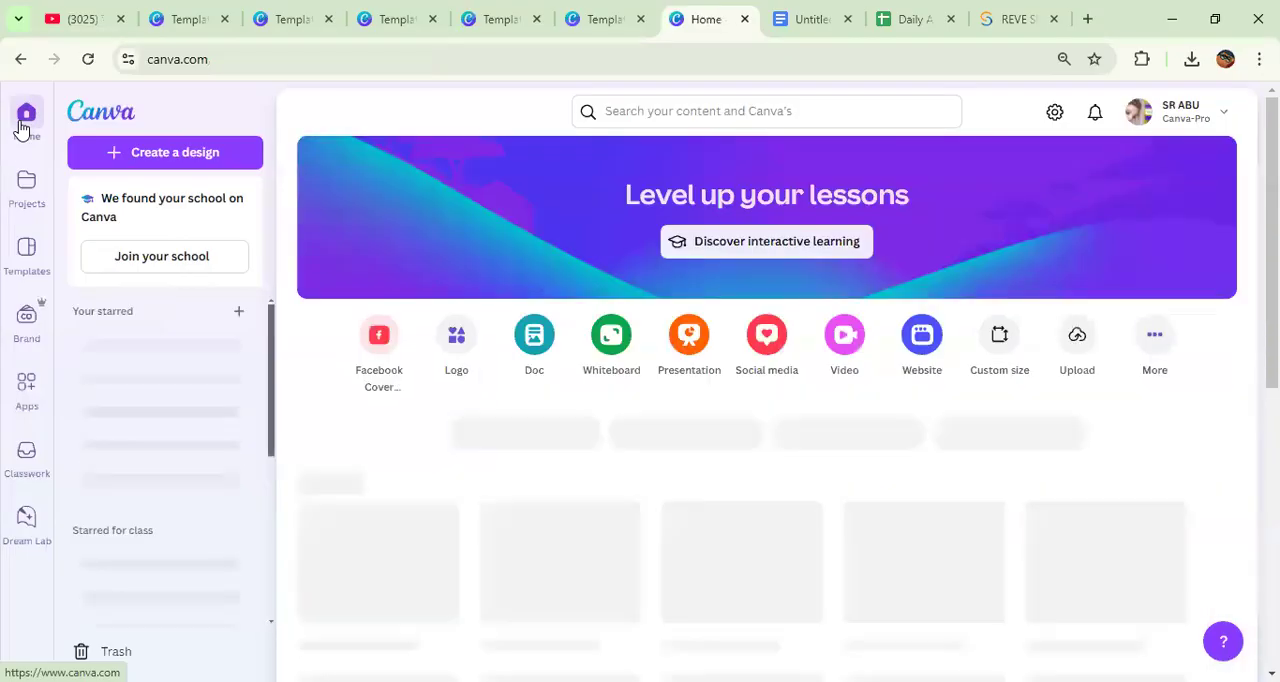
left_click(665, 111)
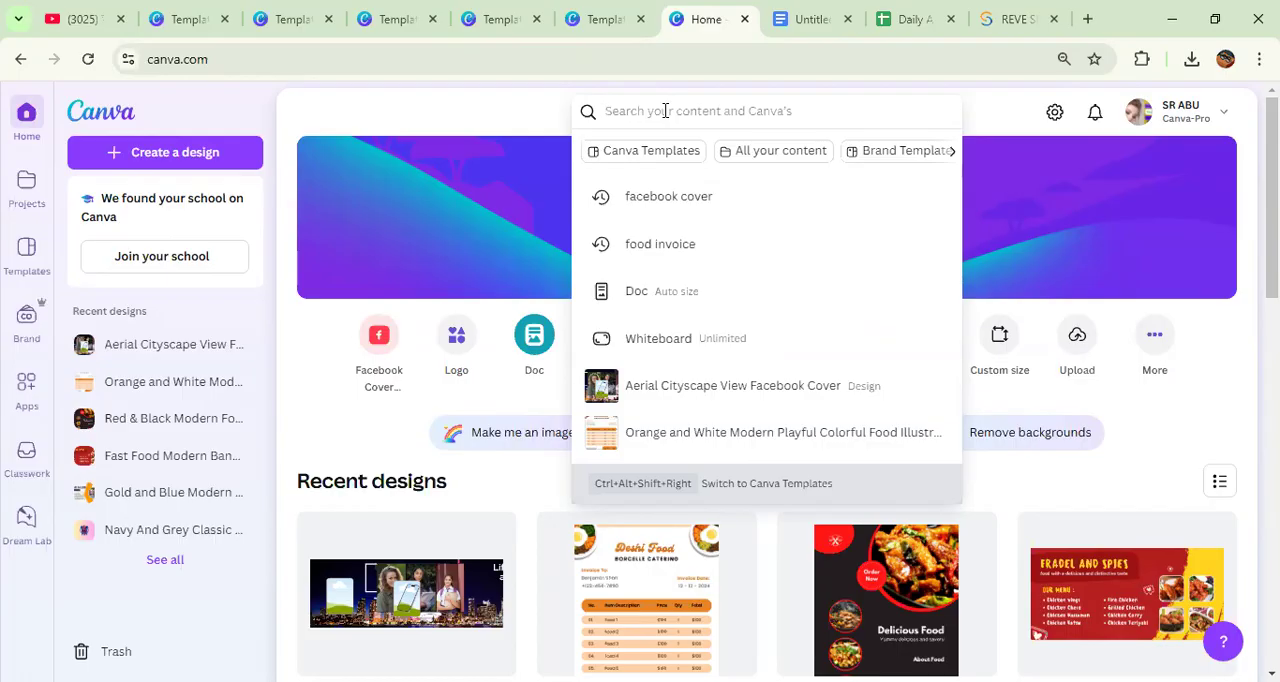
type("certi")
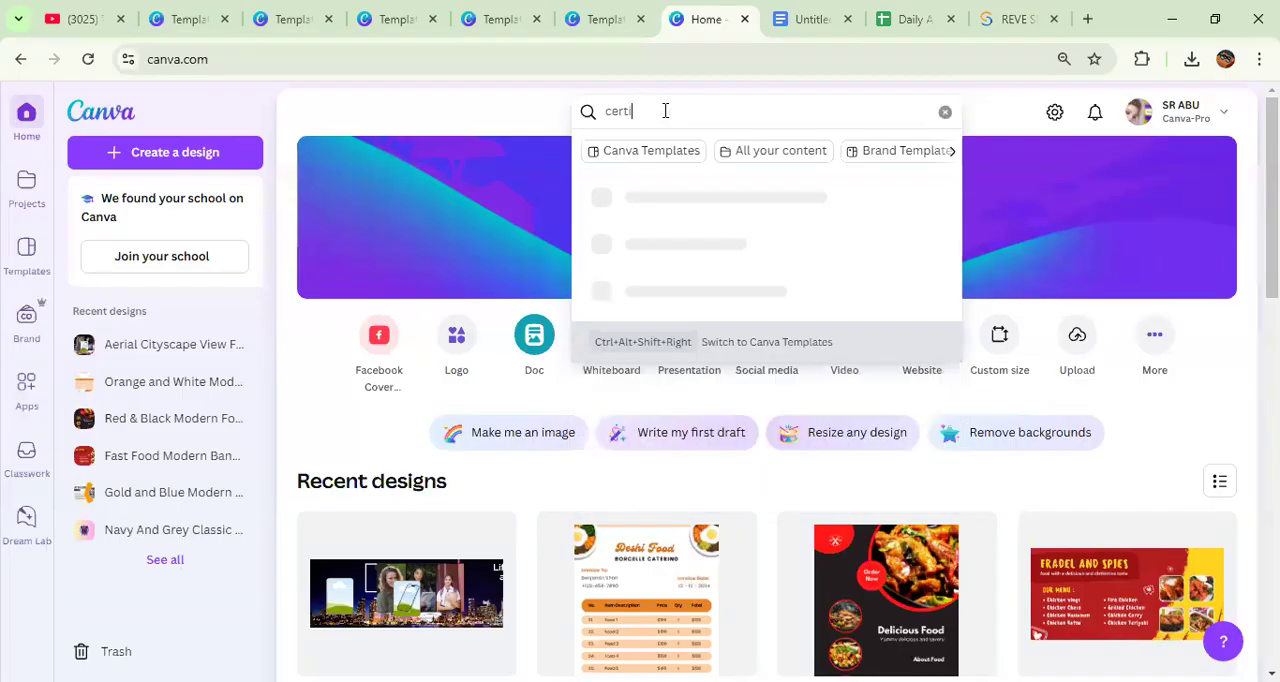
type("ficate")
key("Return")
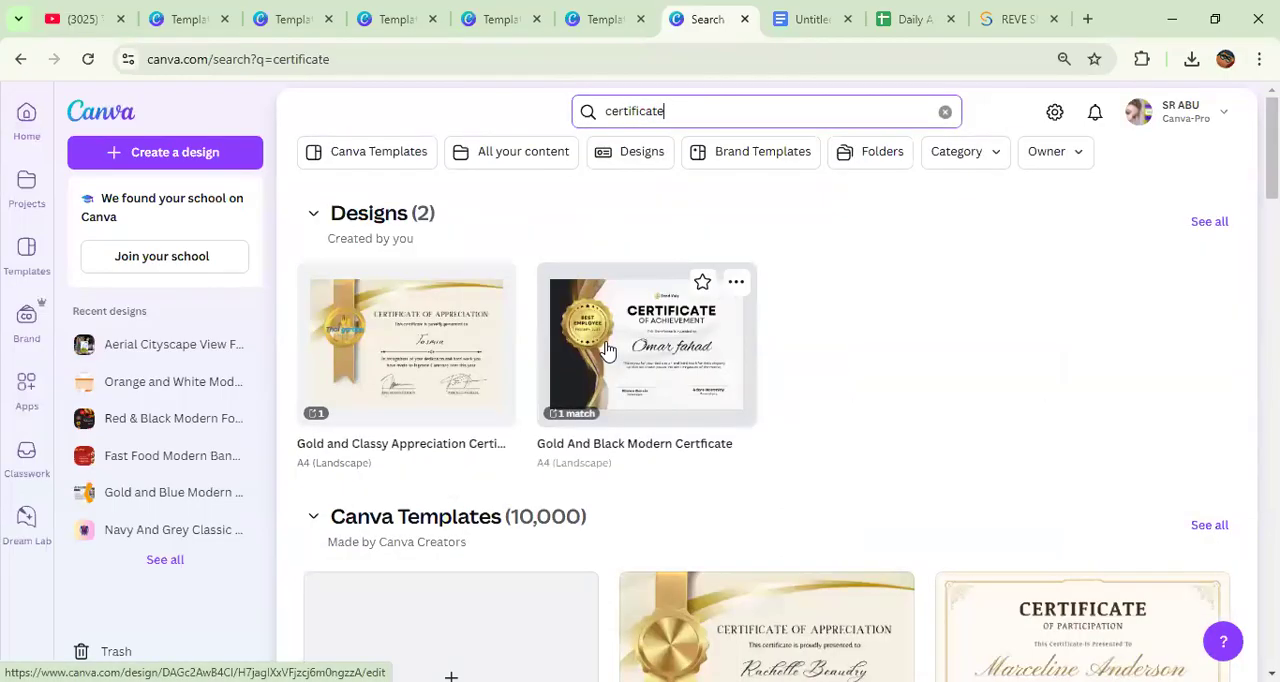
left_click(460, 356)
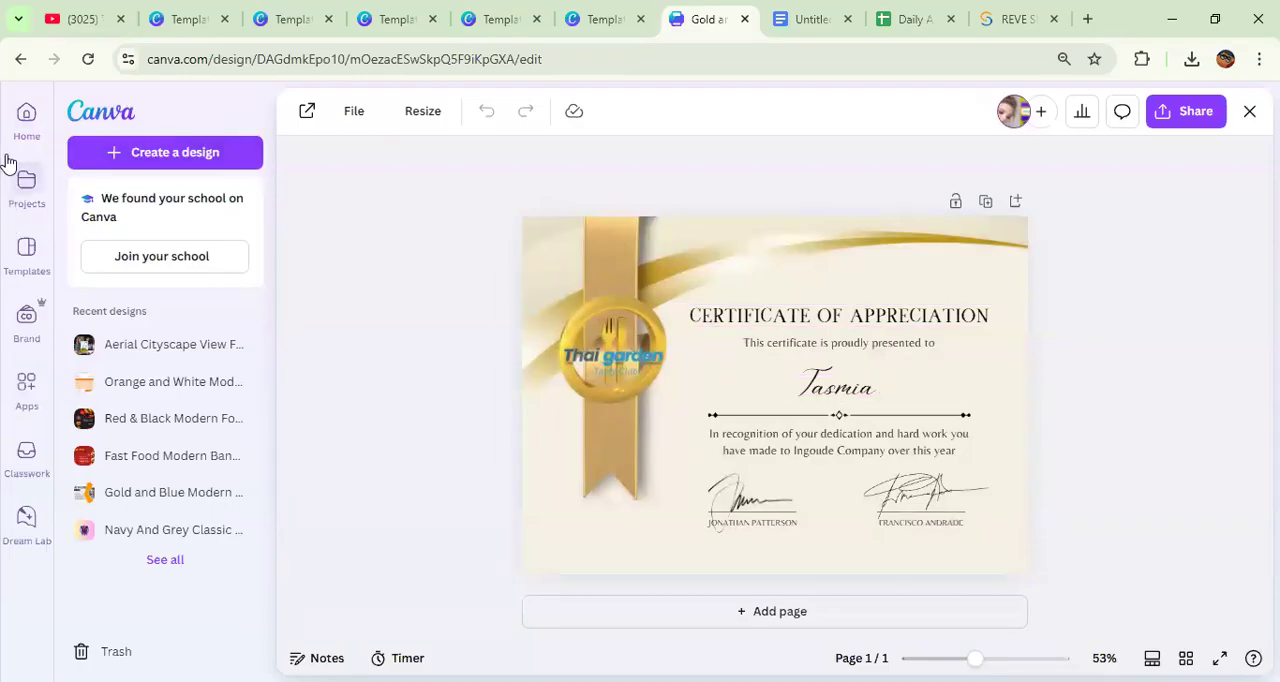
Step: Return to the home page, search for "certificate" again and browse the Canva certificate templates
left_click(24, 116)
left_click(705, 112)
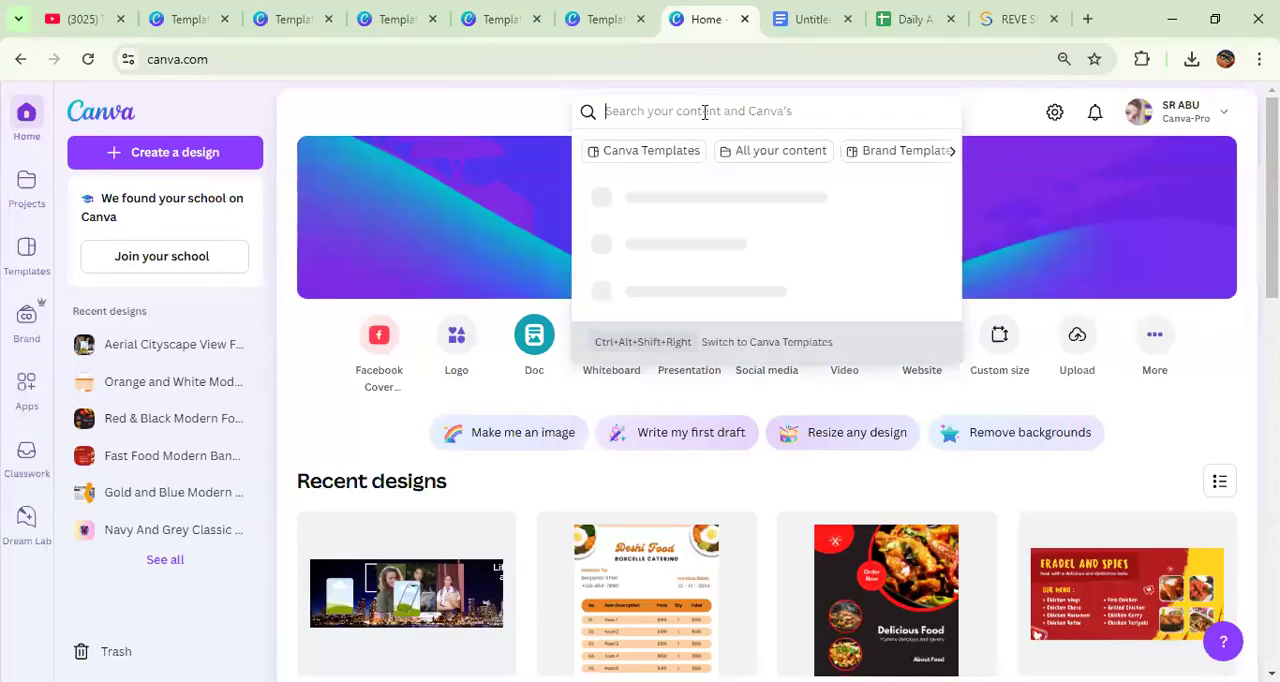
type("certificate")
key("Return")
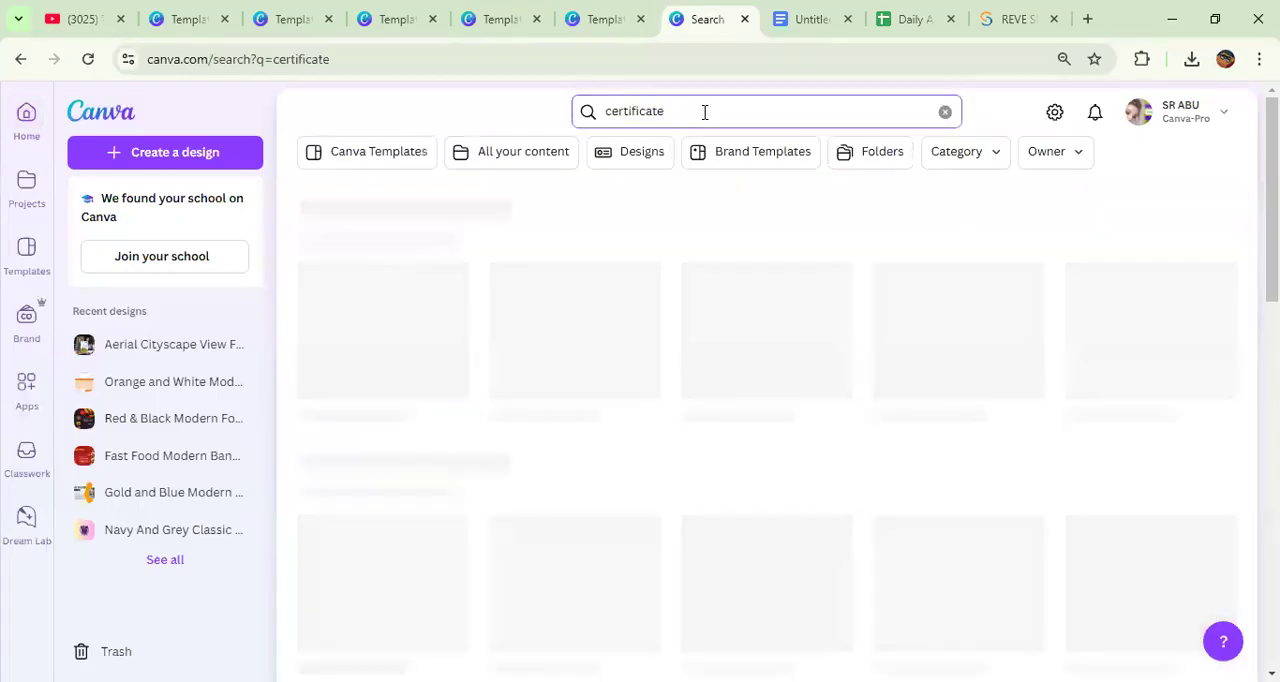
scroll(745, 330, "down", 5)
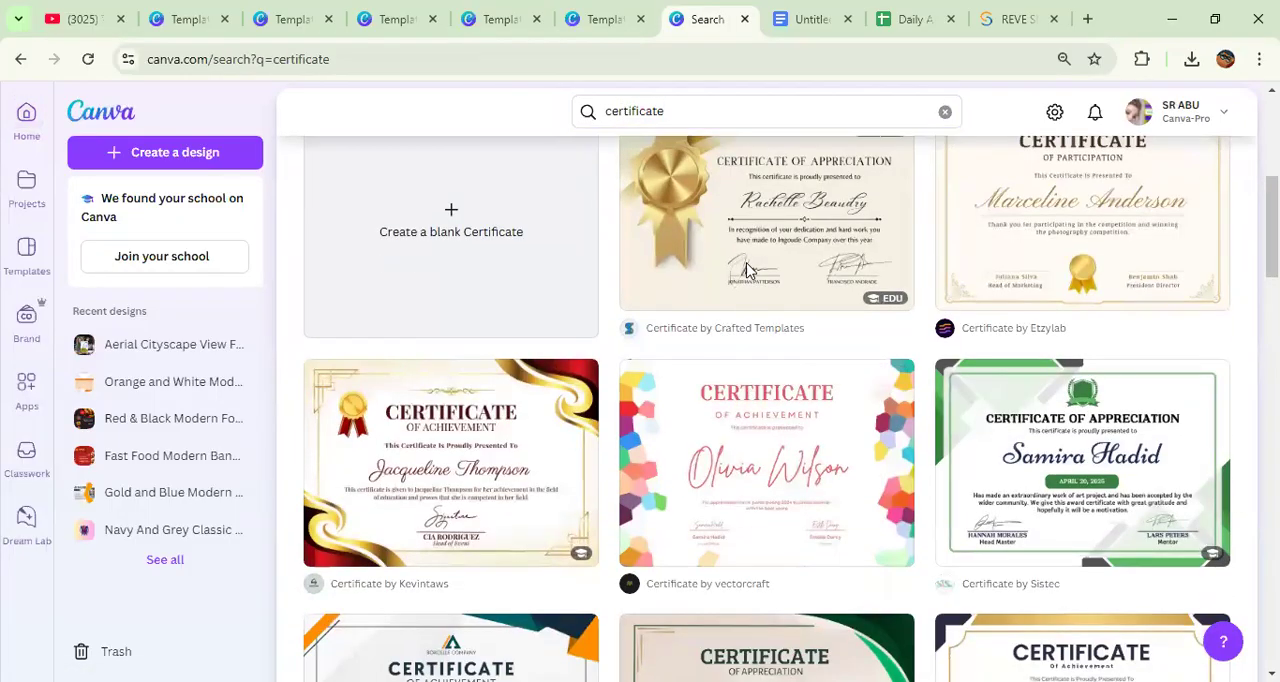
Step: Start a design from the Gold and Classy Appreciation Certificate template and replace the recipient line with the new recipient's full name
left_click(745, 270)
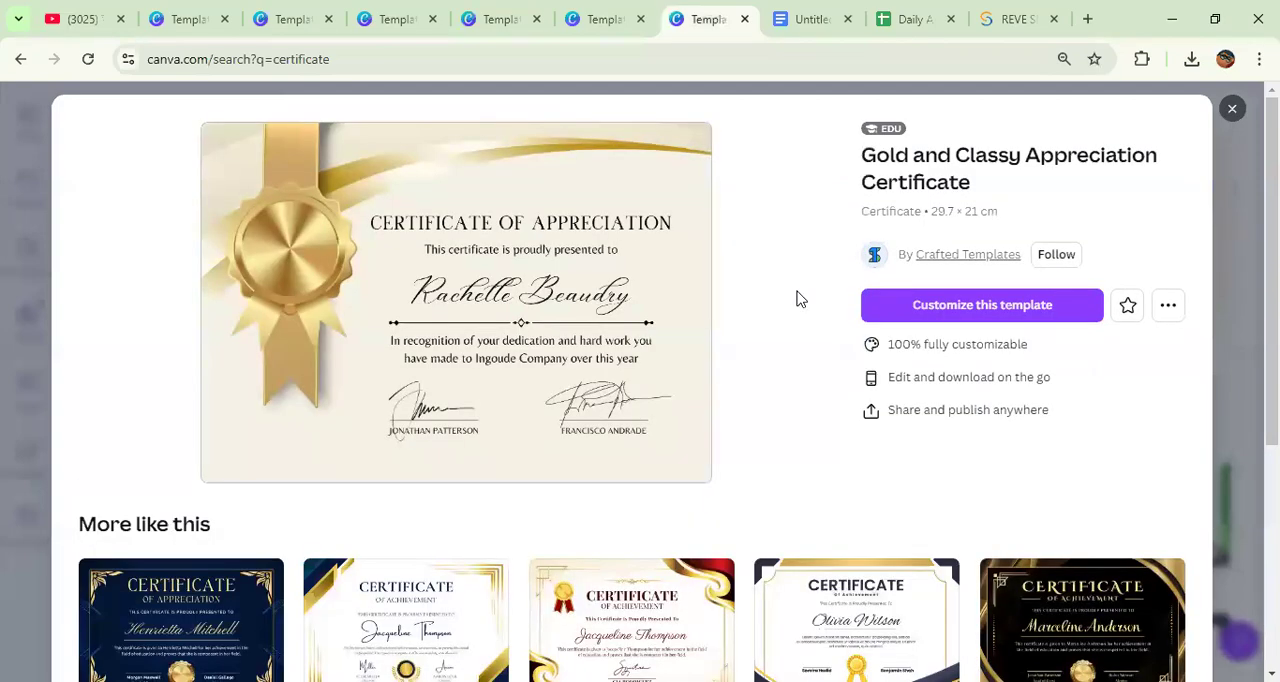
left_click(966, 305)
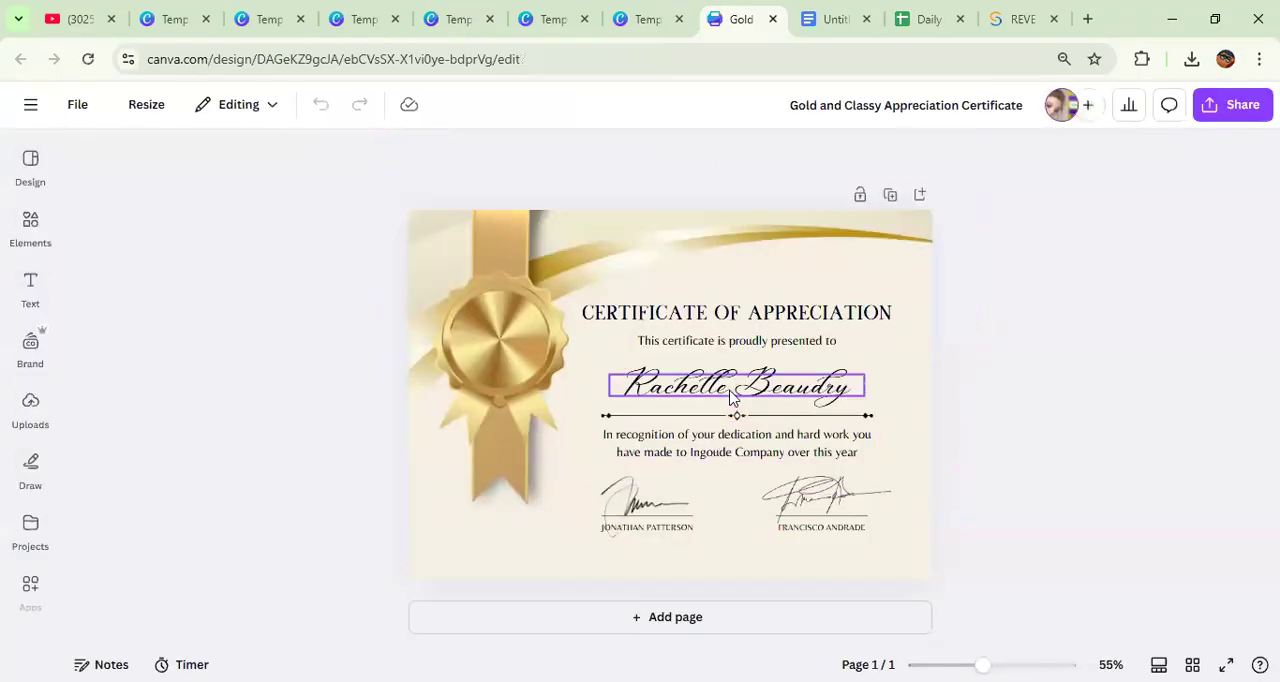
double_click(731, 390)
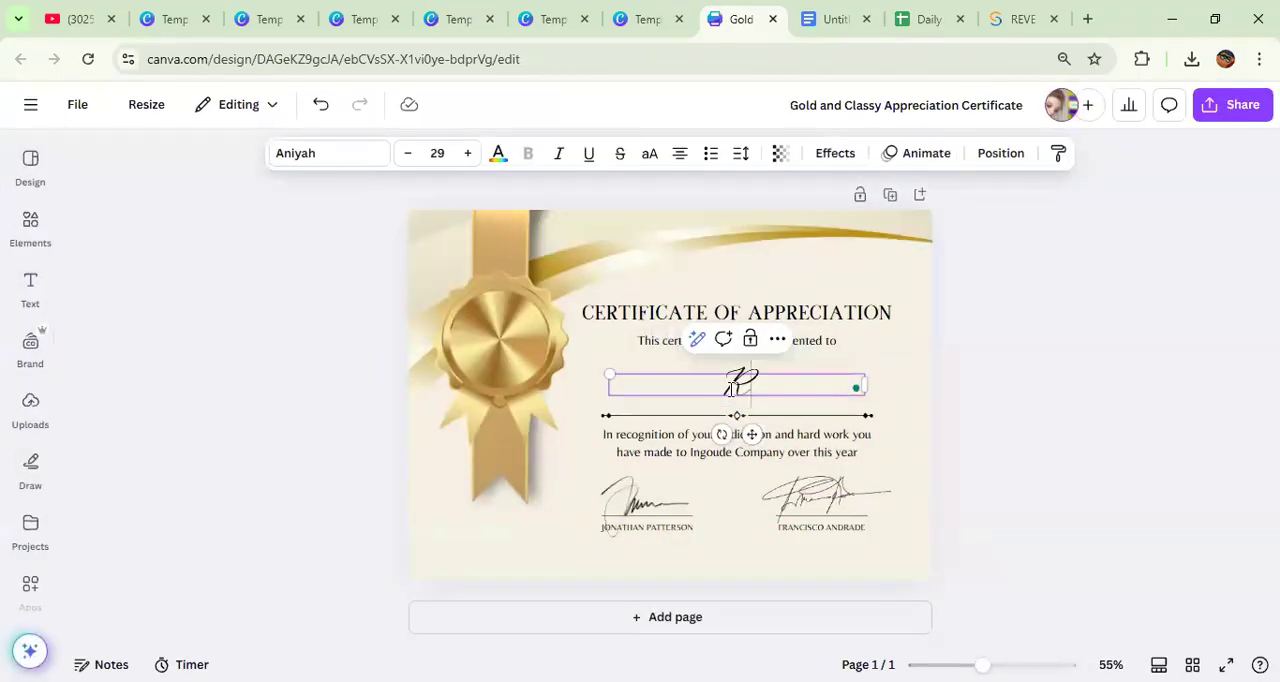
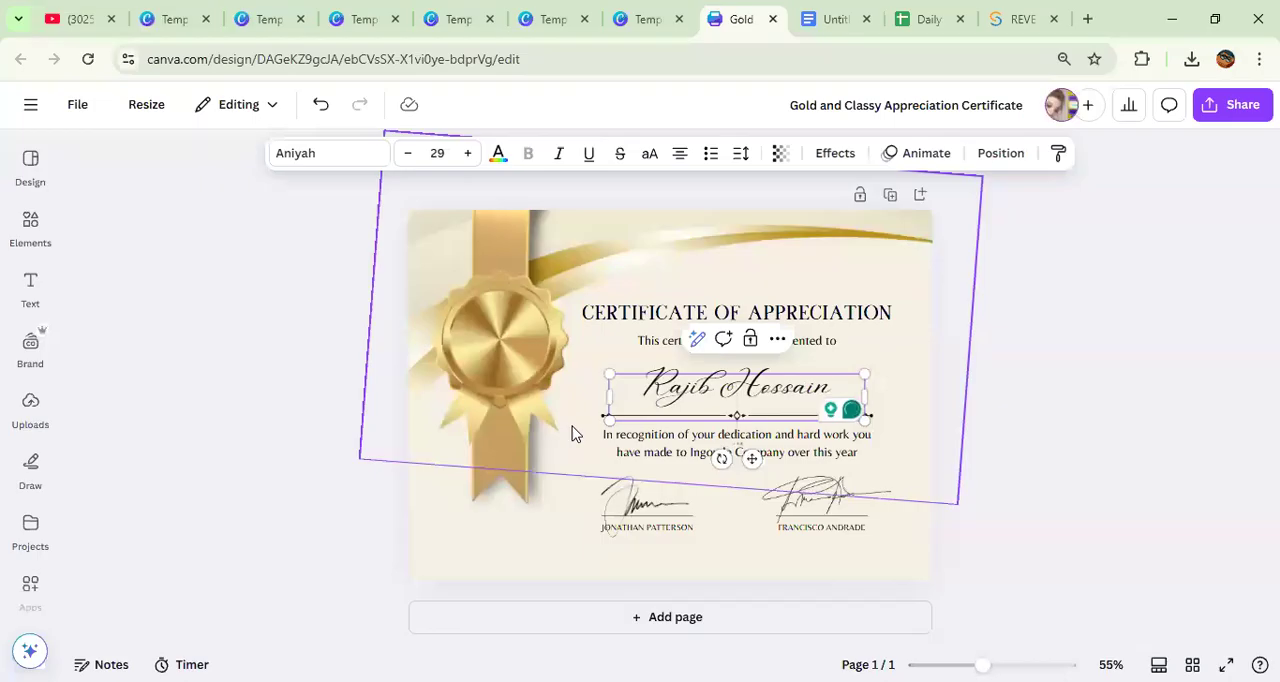
Step: Add the uploaded red spoon-and-pizza logo, remove its background and place it on the certificate's gold medal
left_click(514, 362)
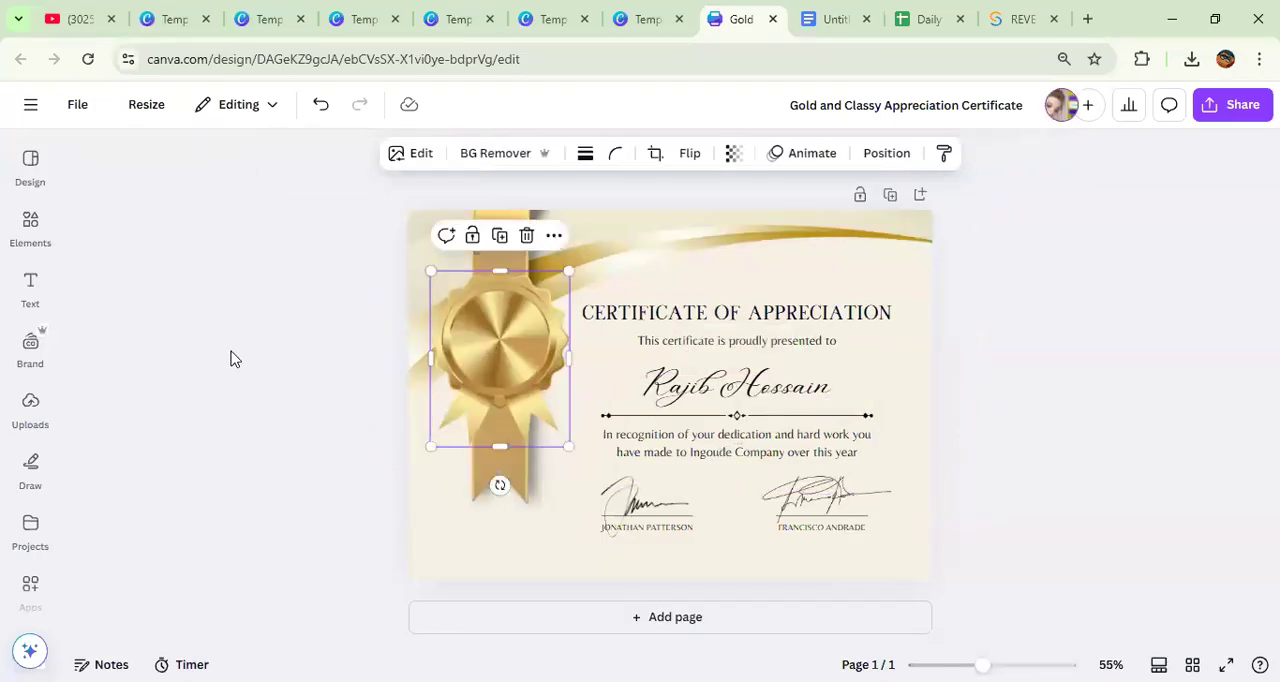
left_click(19, 414)
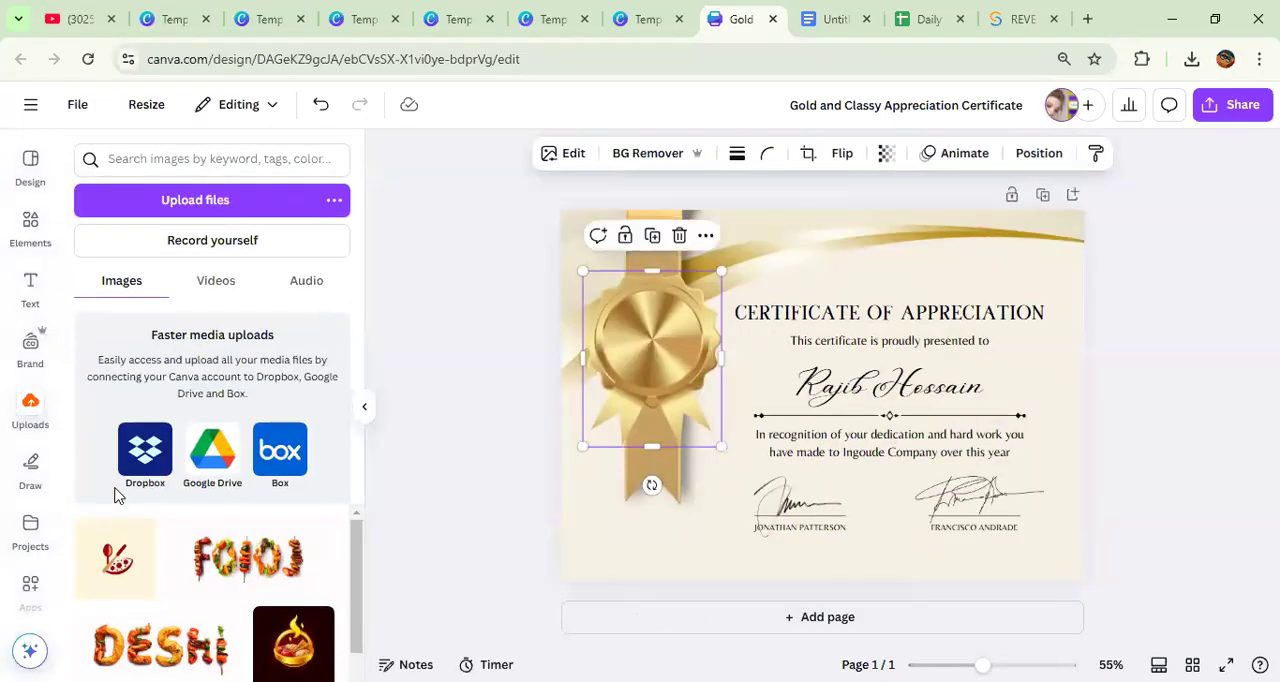
left_click(130, 635)
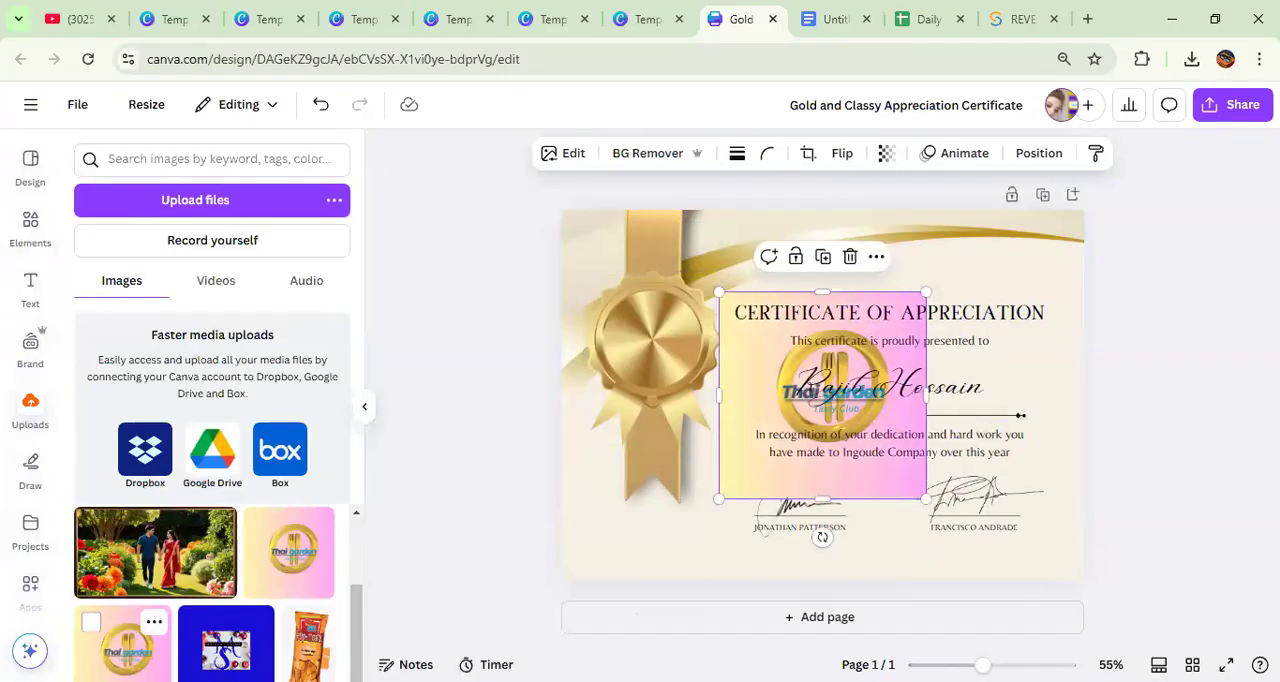
left_click(850, 258)
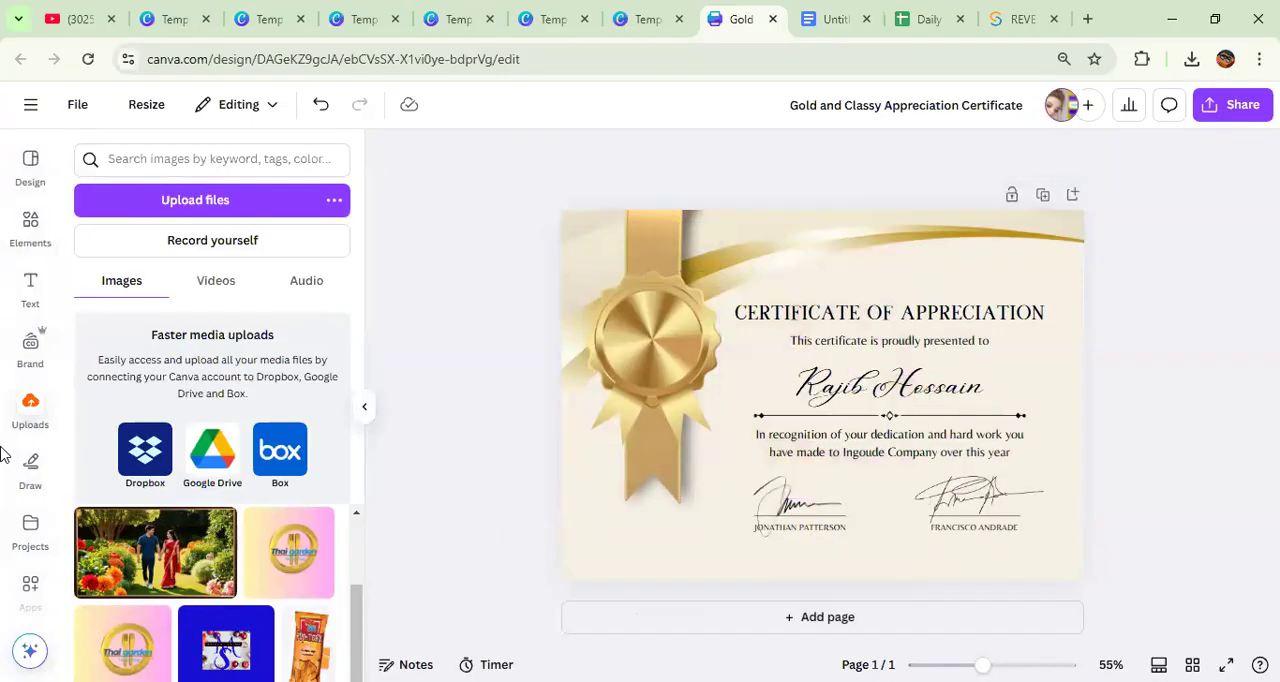
scroll(167, 562, "up", 3)
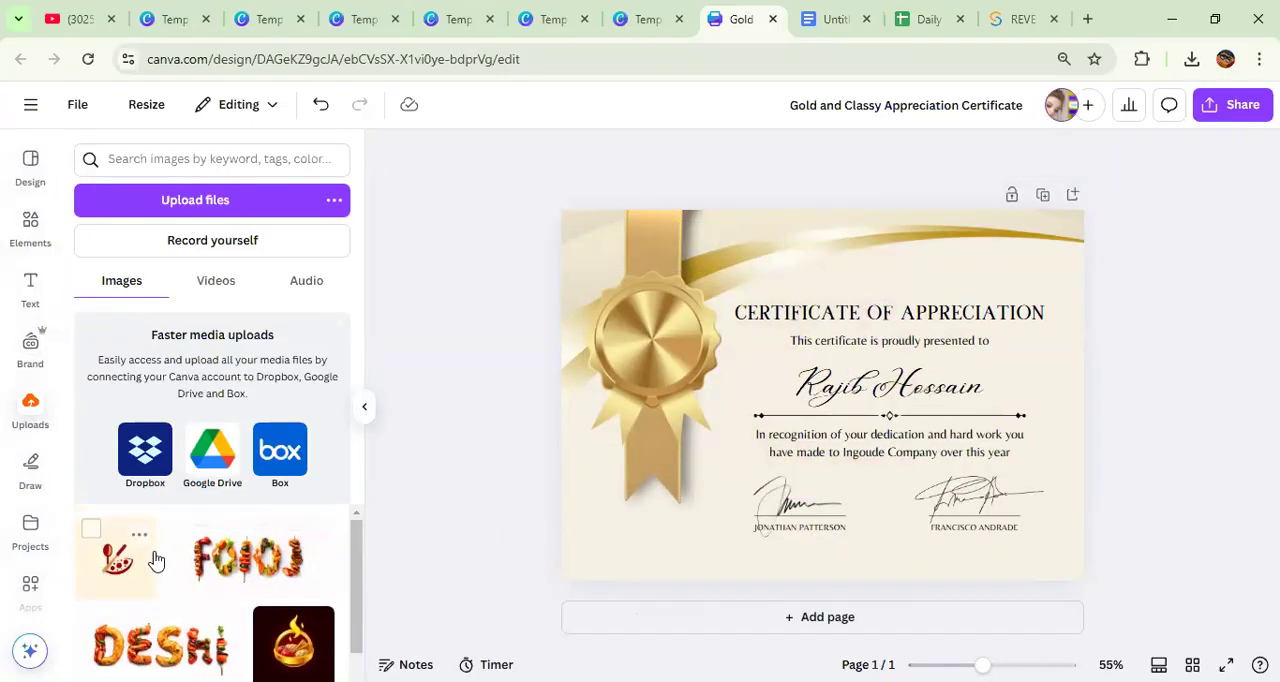
left_click(125, 565)
left_click_drag(808, 400, 638, 352)
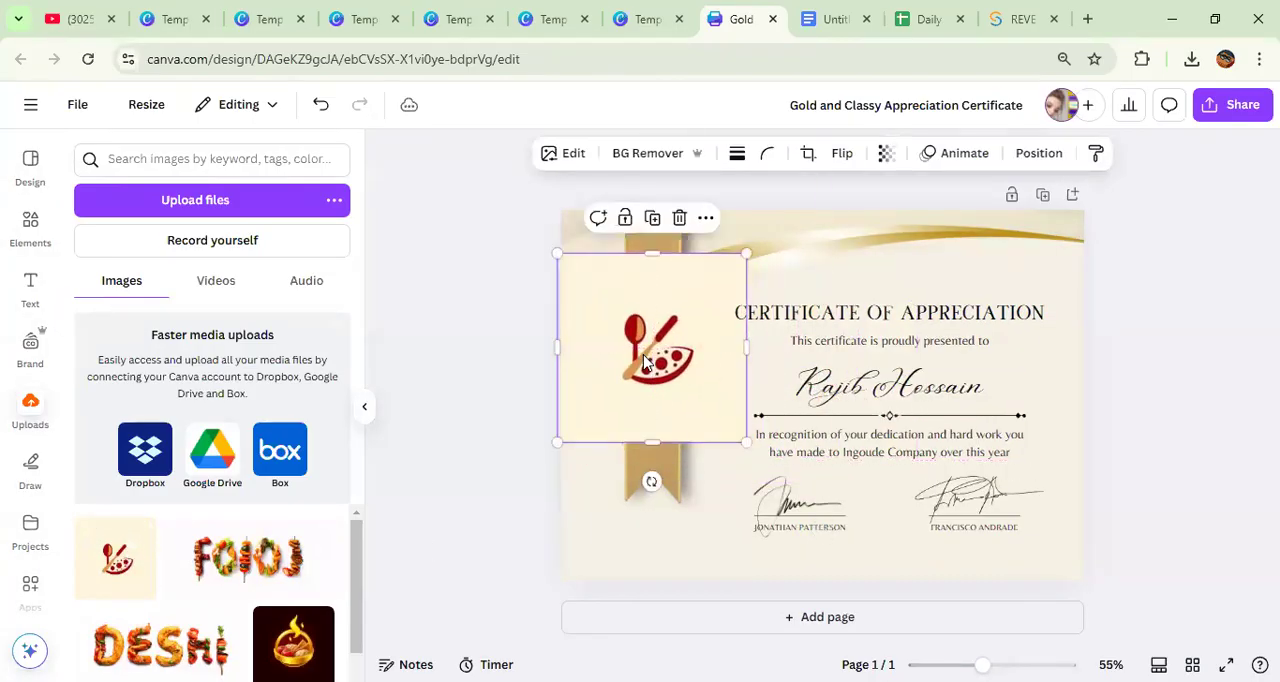
left_click(648, 153)
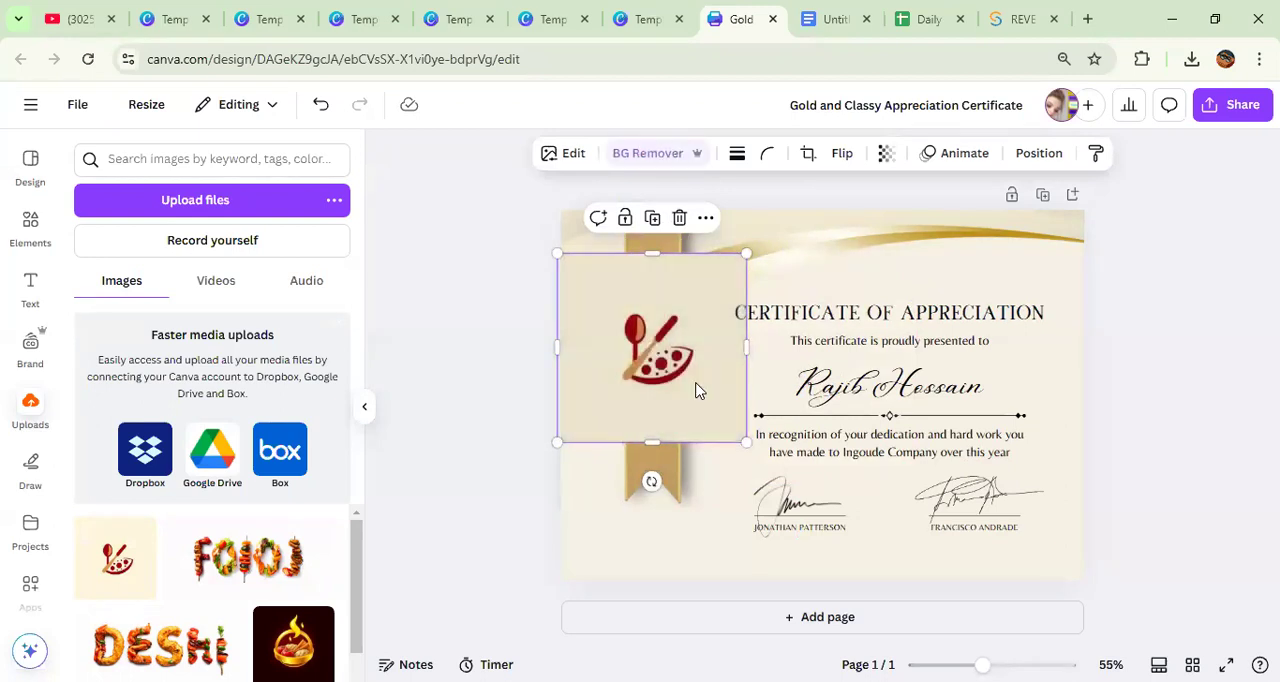
left_click_drag(665, 354, 657, 346)
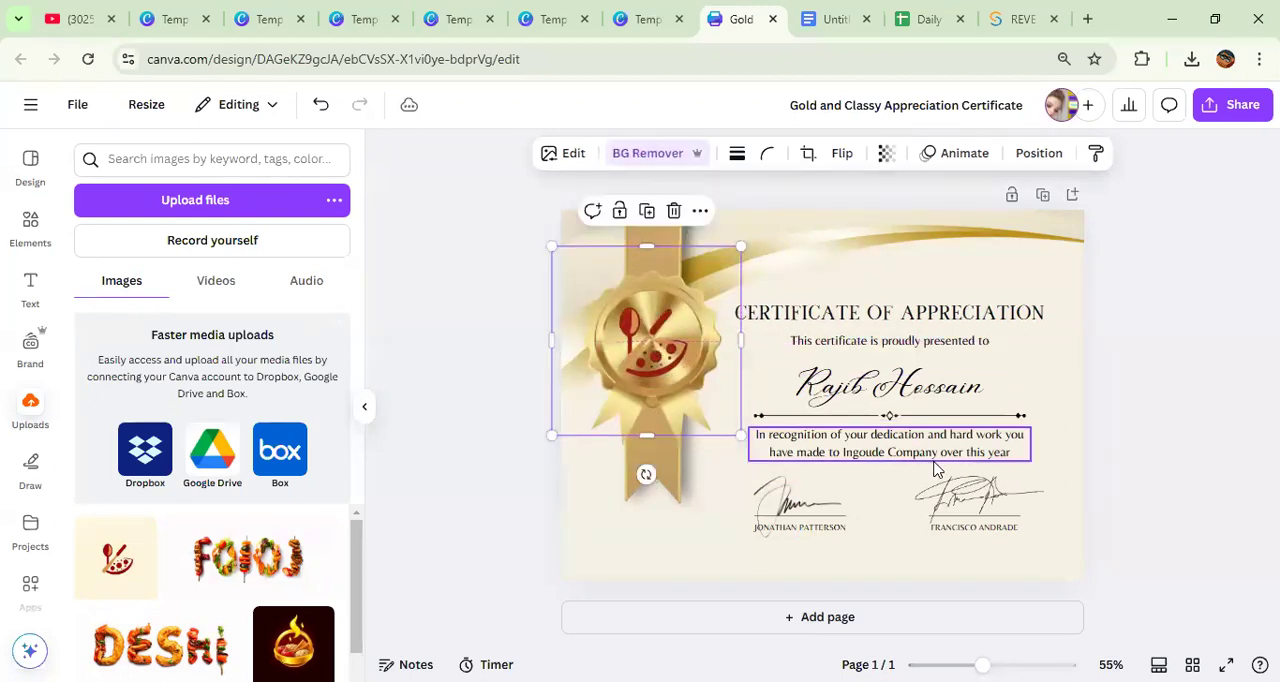
Step: View the certificate's sharing options, and check the design topics list in Google Docs before returning to Canva
left_click(1232, 106)
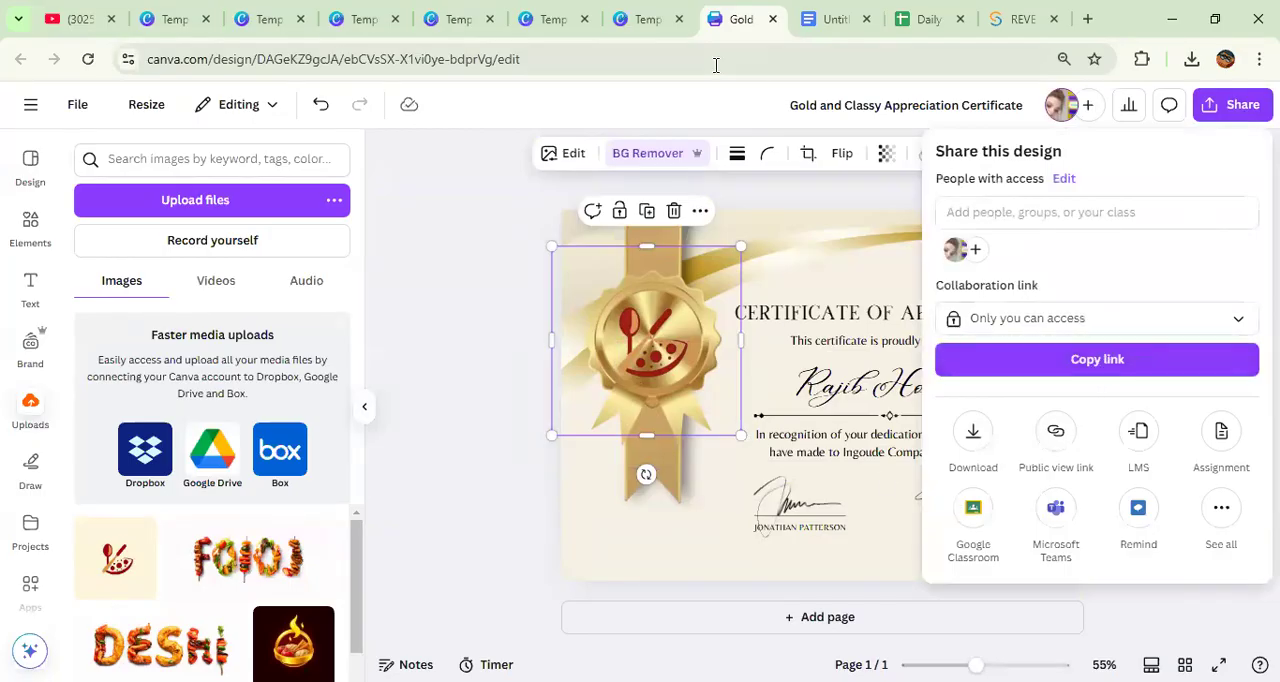
left_click(815, 33)
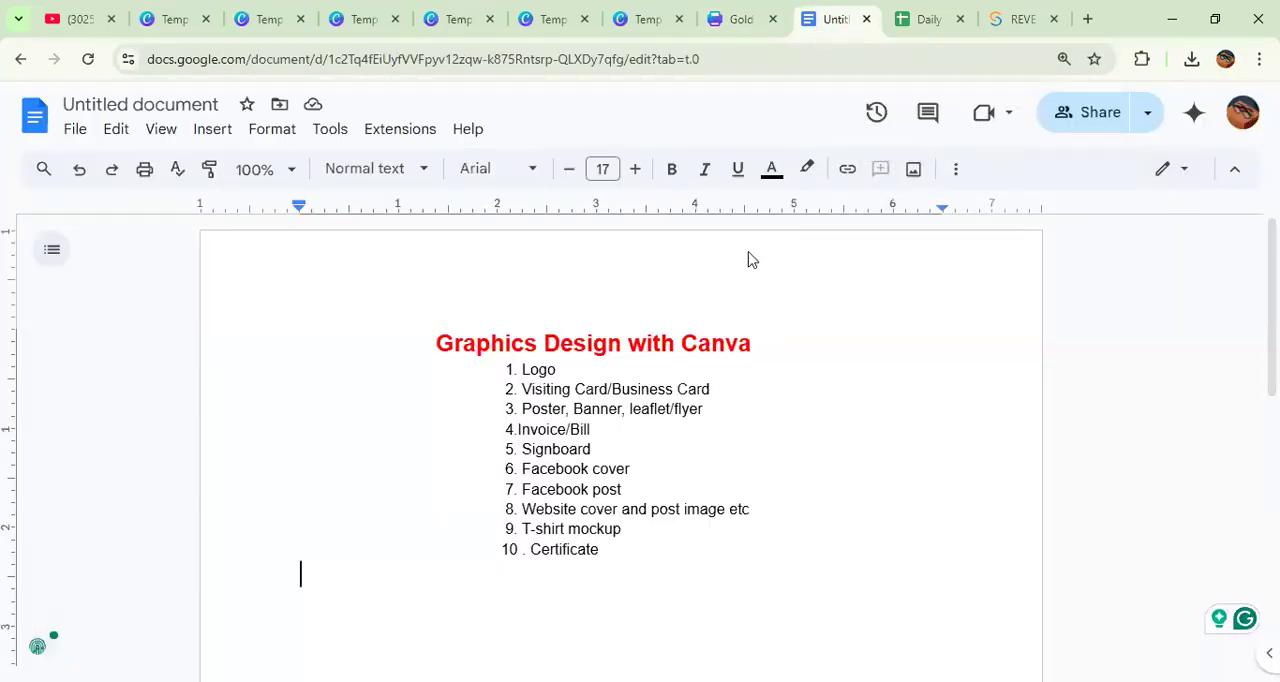
scroll(643, 500, "down", 3)
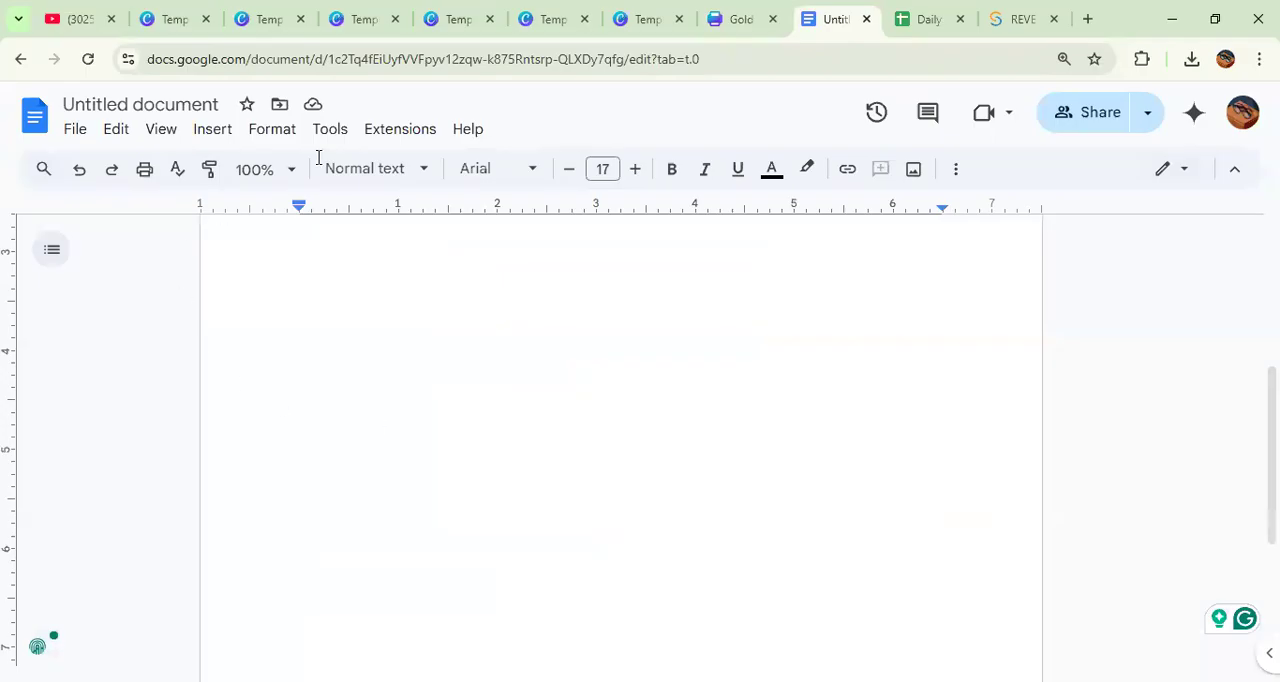
left_click(715, 30)
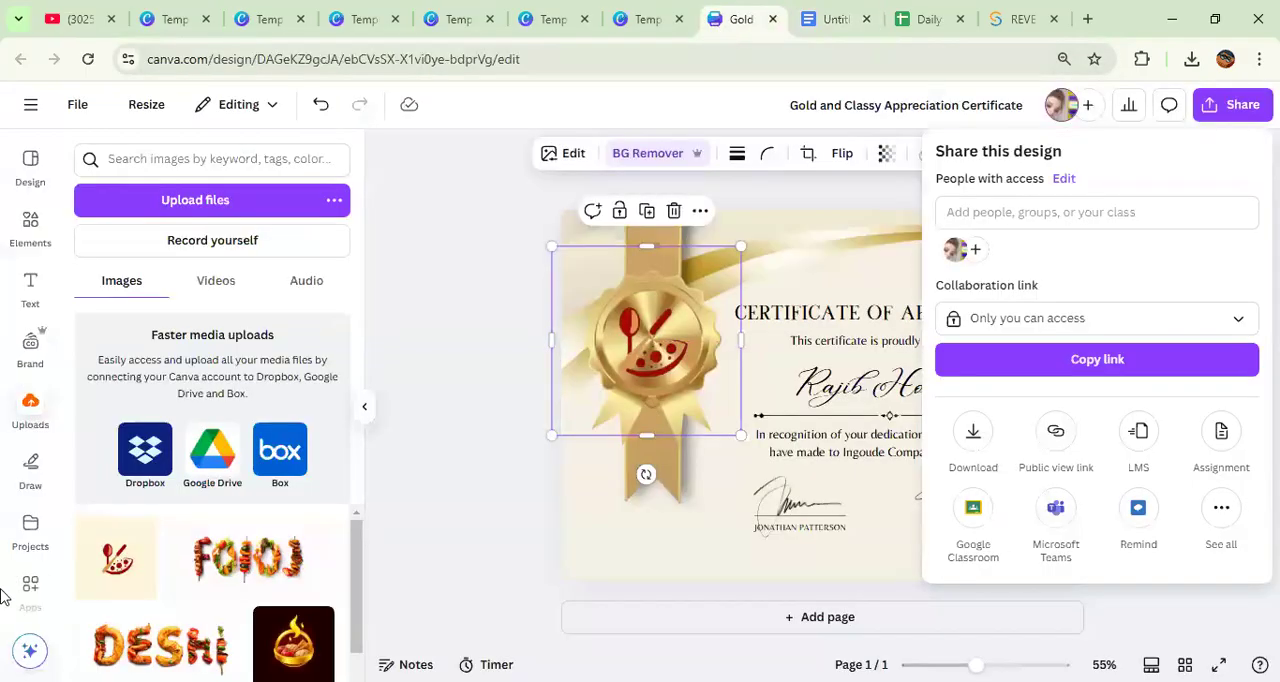
Step: Leave the certificate for the Canva home page and open Dream Lab to look through the earlier AI image generations
left_click(29, 110)
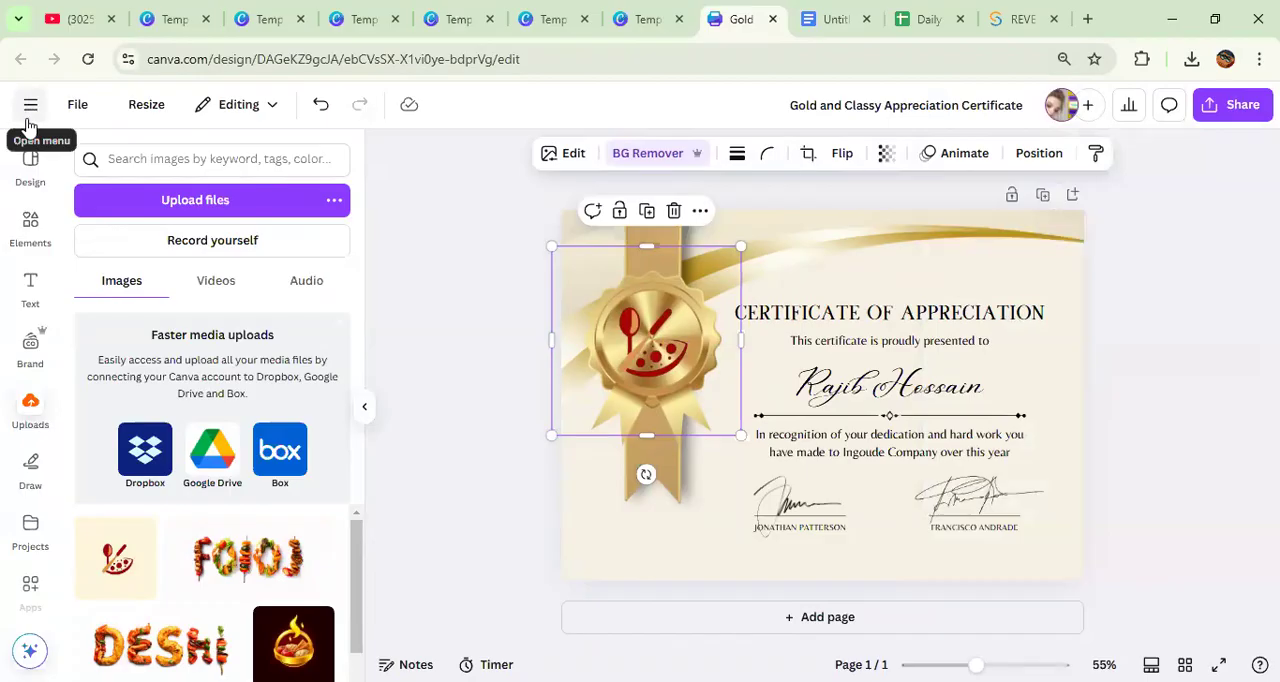
left_click(29, 110)
left_click(31, 120)
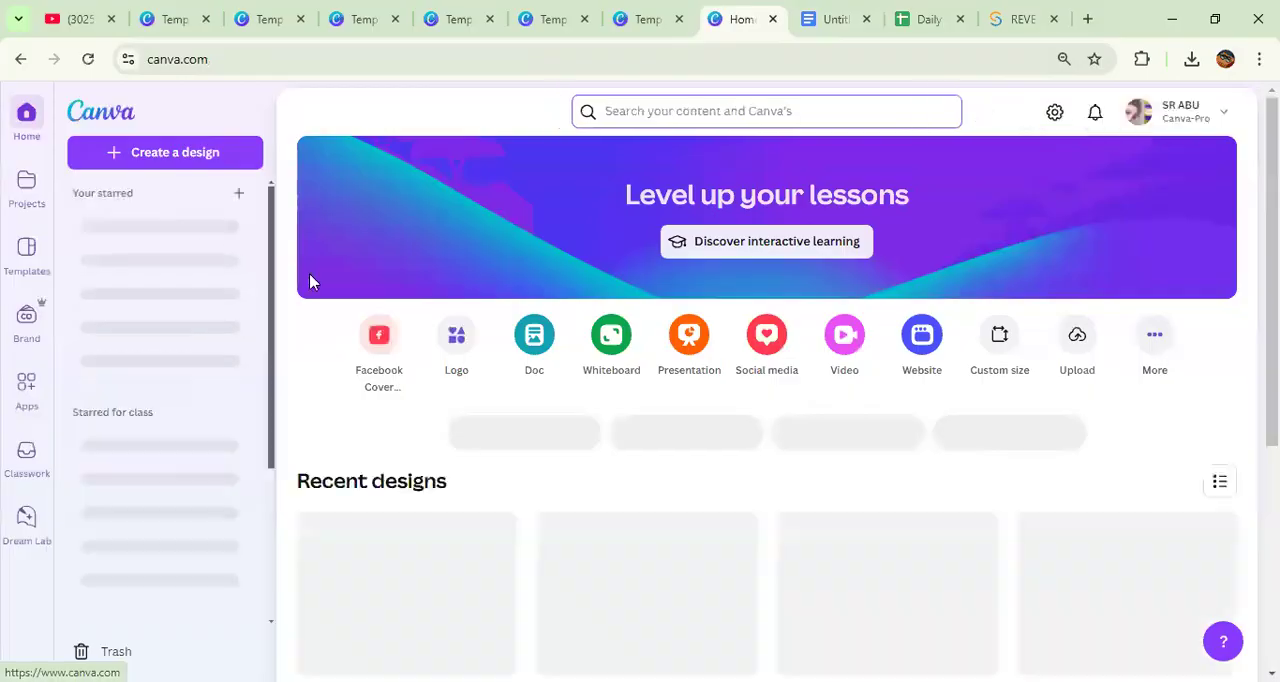
left_click(30, 530)
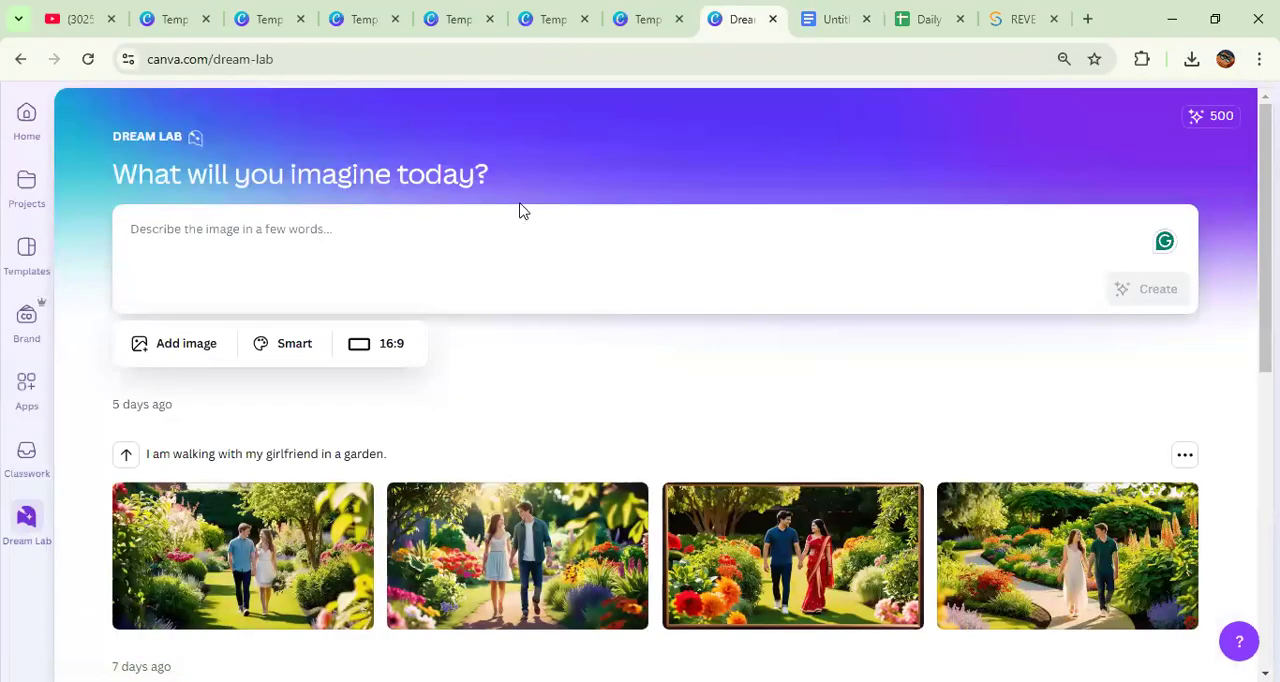
left_click(520, 210)
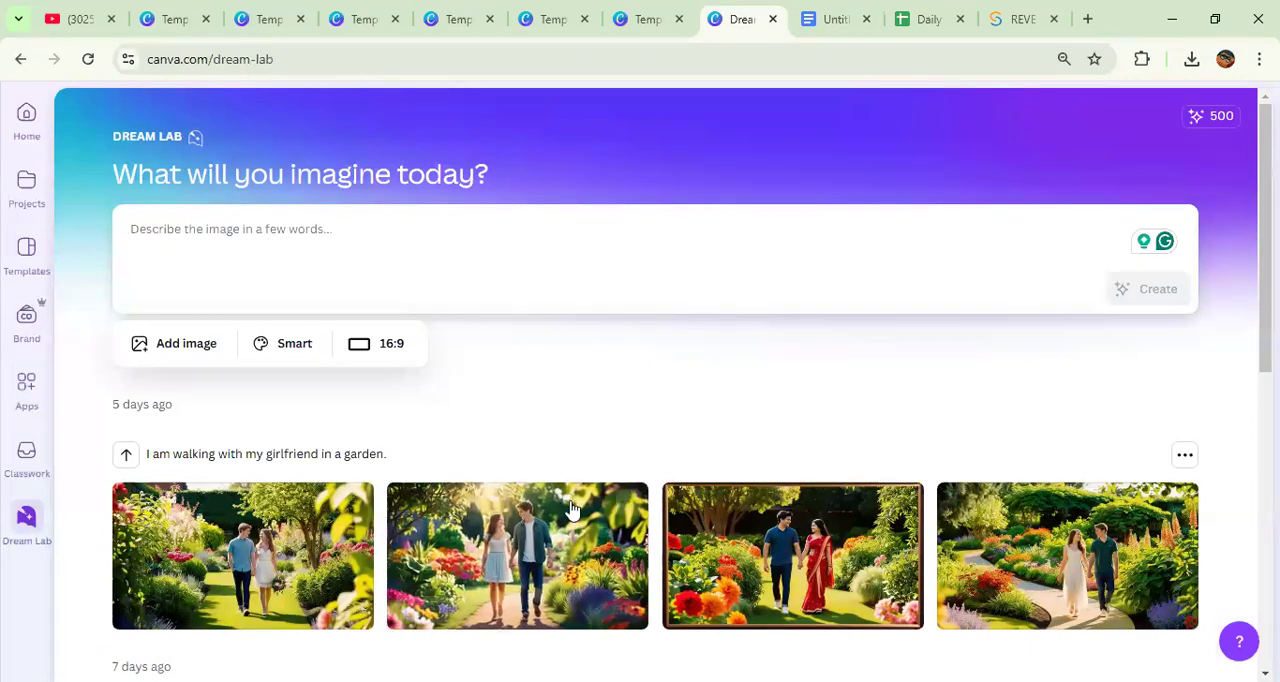
scroll(568, 508, "down", 5)
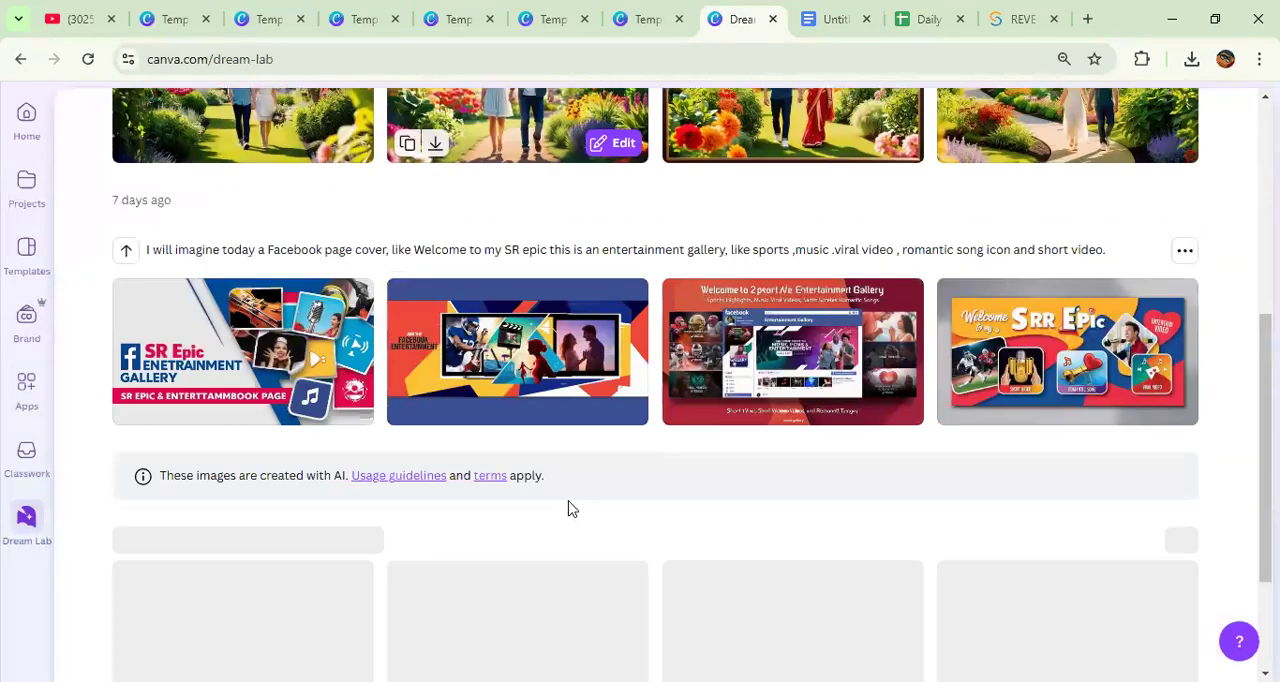
scroll(469, 483, "up", 5)
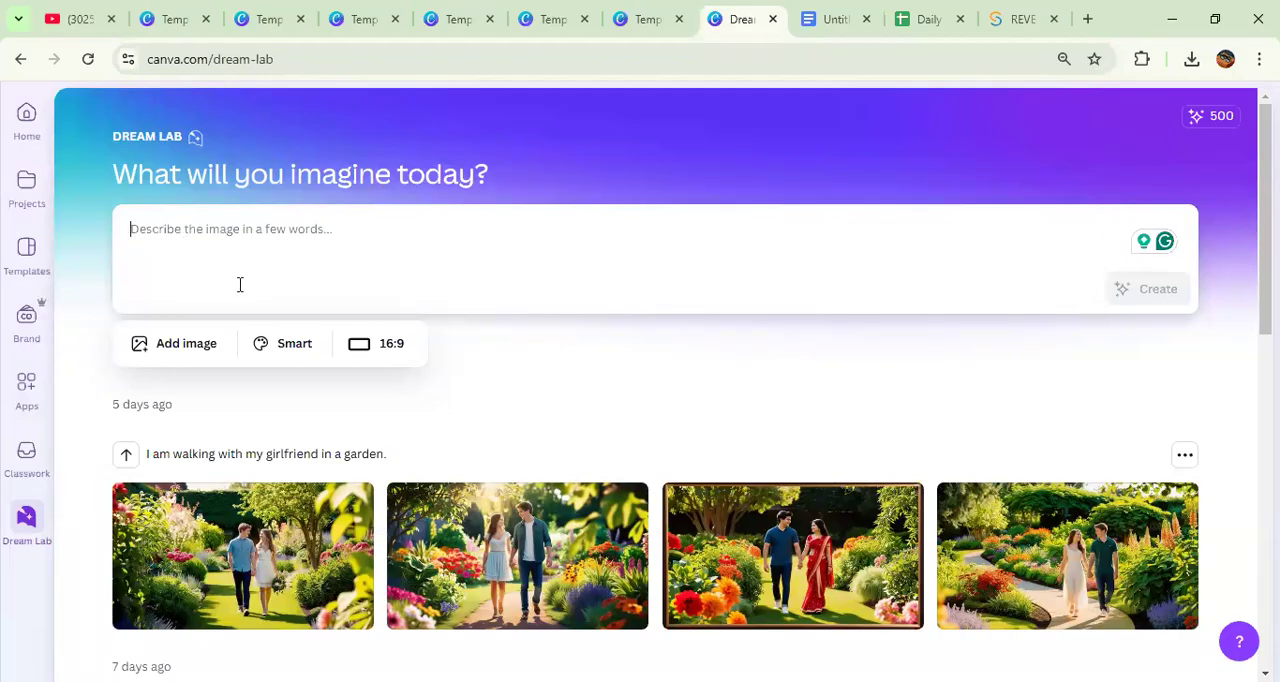
Step: Generate Dream Lab images from the prompt "I was watching movie with my friends"
left_click(198, 236)
type("I was")
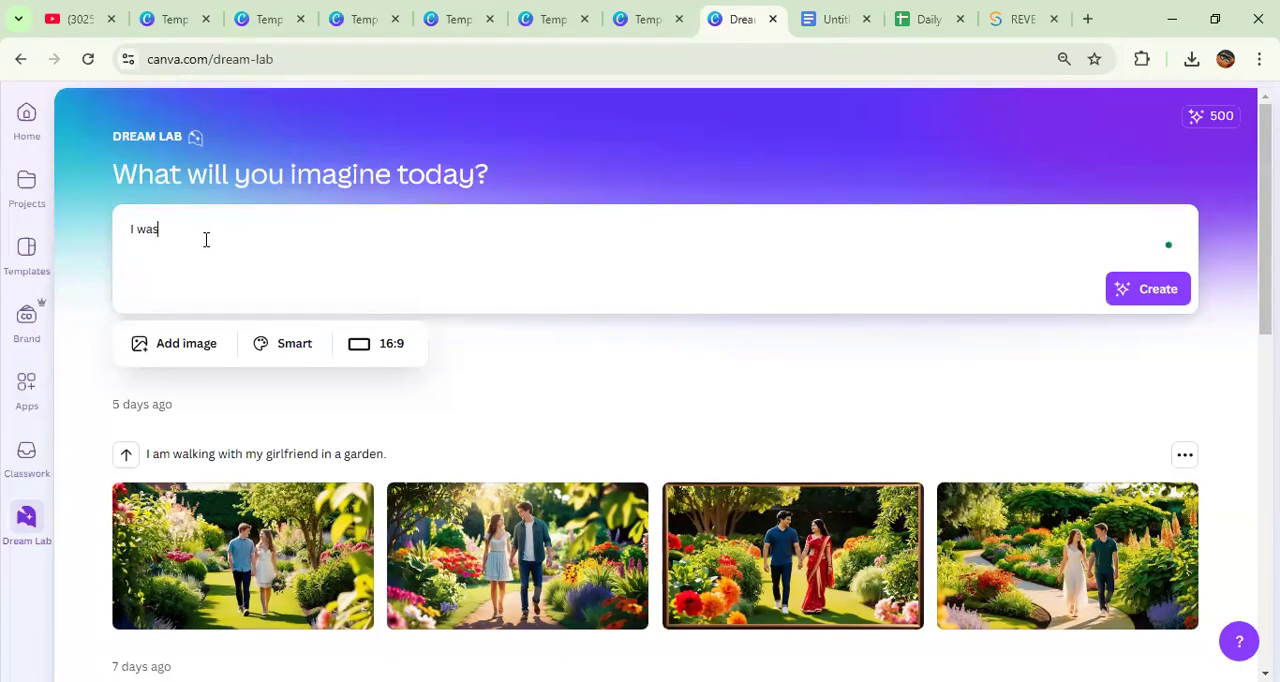
type(" wa")
key("BackSpace")
type("tching movie ")
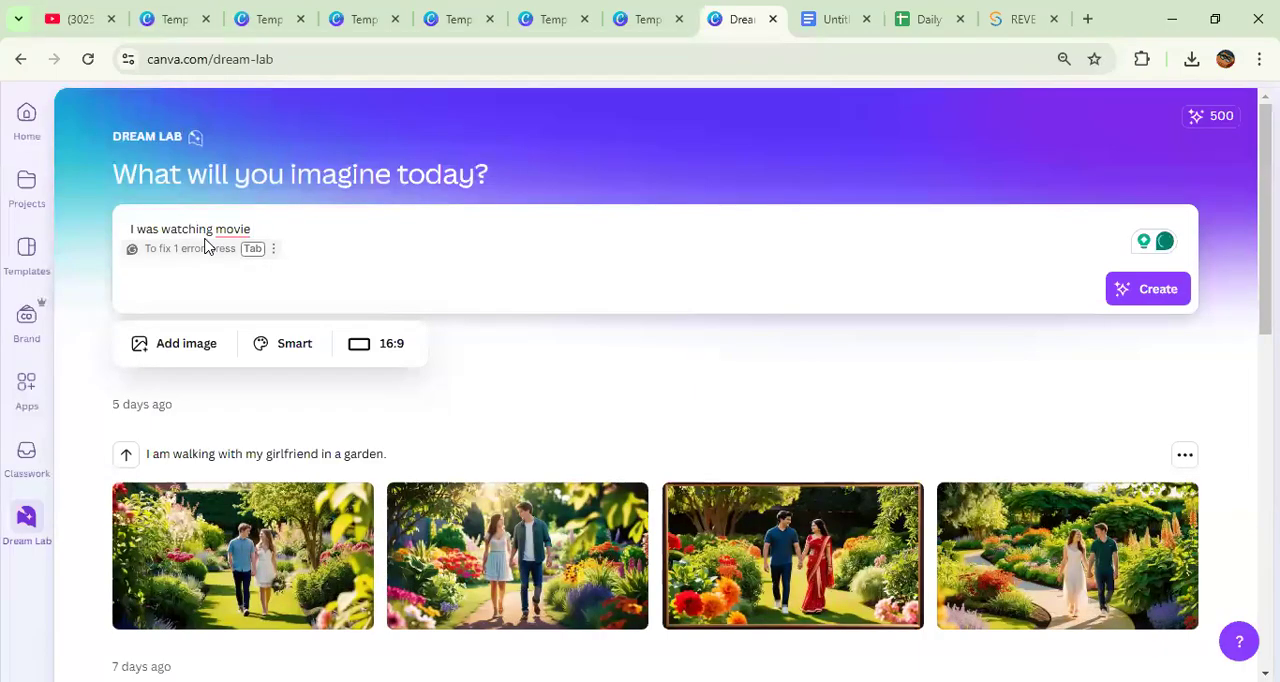
type(" with ")
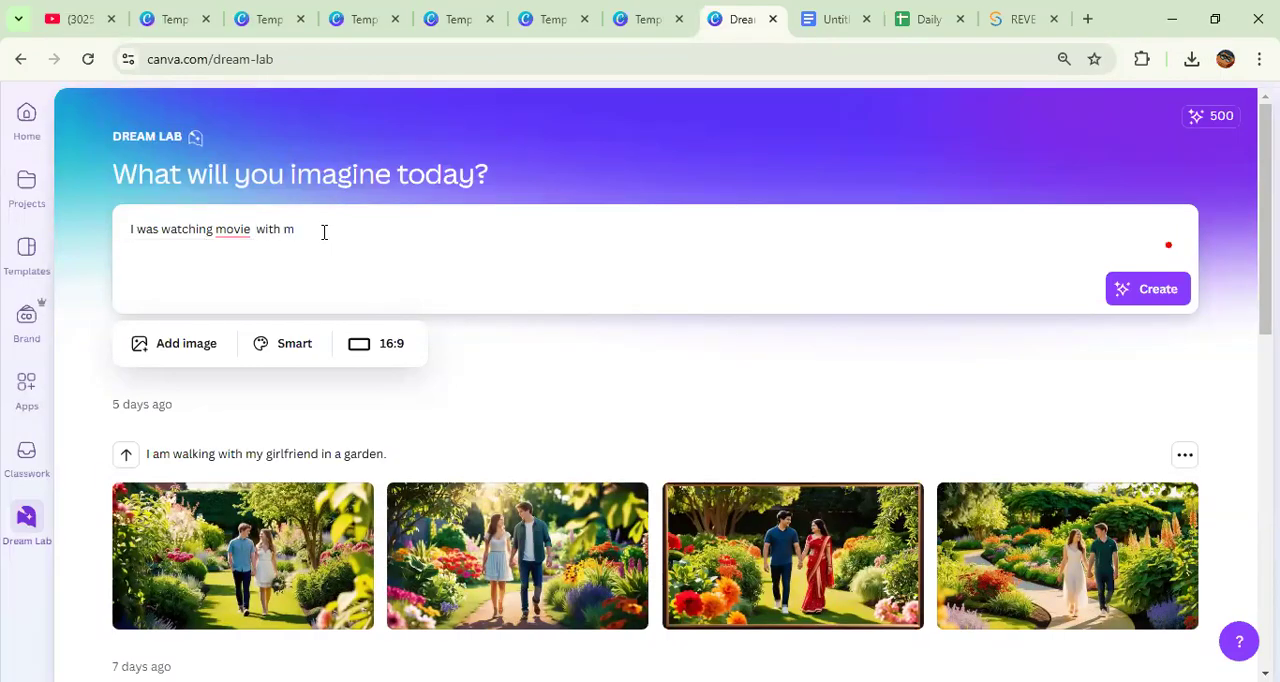
type("my frie")
key("Return")
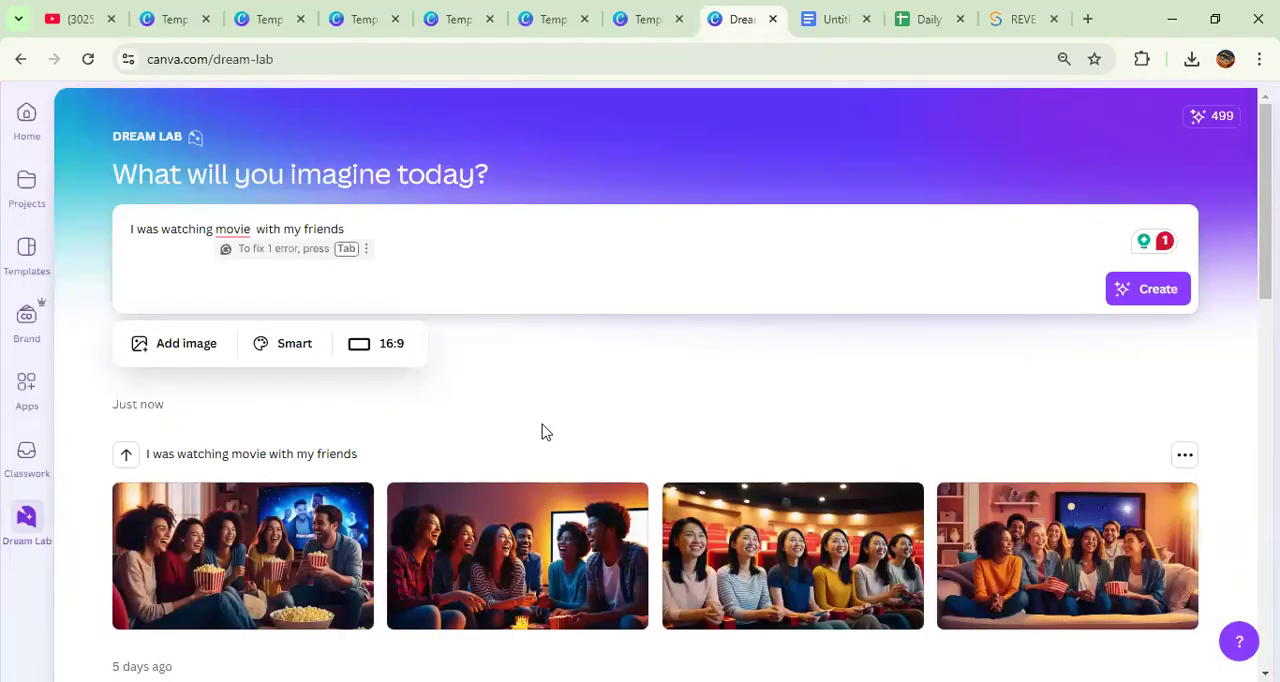
Step: Open the generated cinema image of six seated women for editing in a new design and dismiss the performance notice
scroll(541, 432, "down", 2)
scroll(290, 415, "up", 2)
scroll(266, 523, "down", 1)
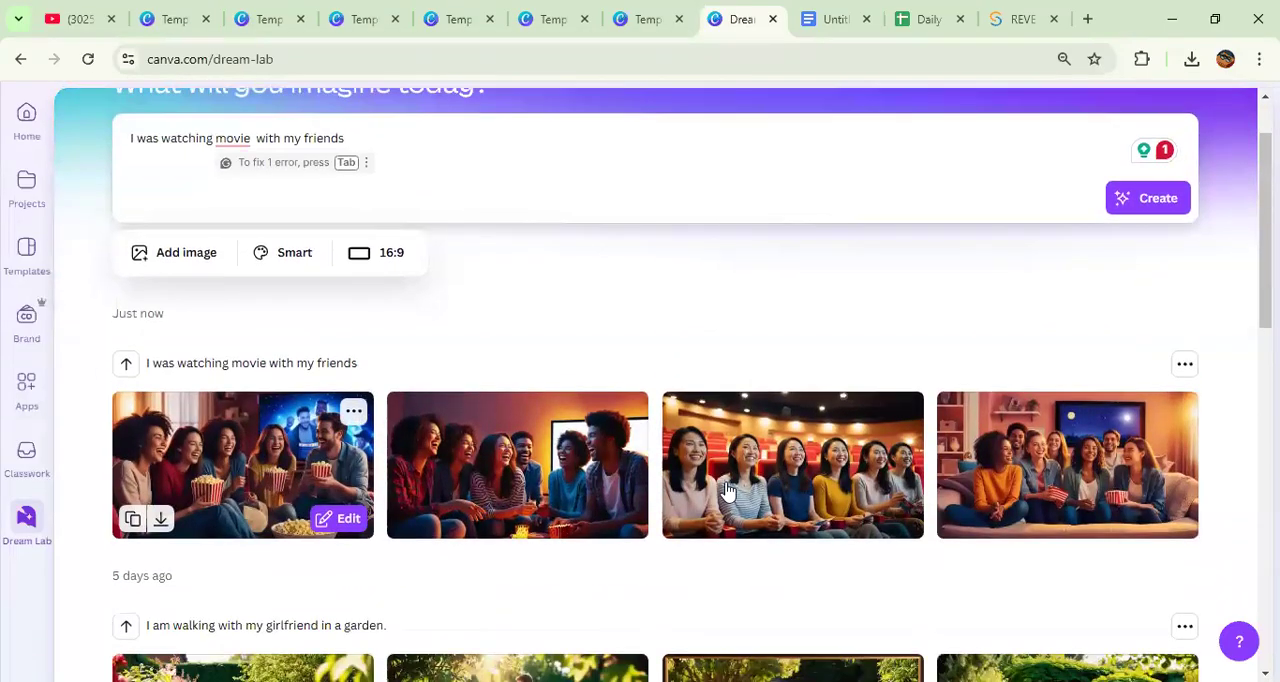
left_click(790, 457)
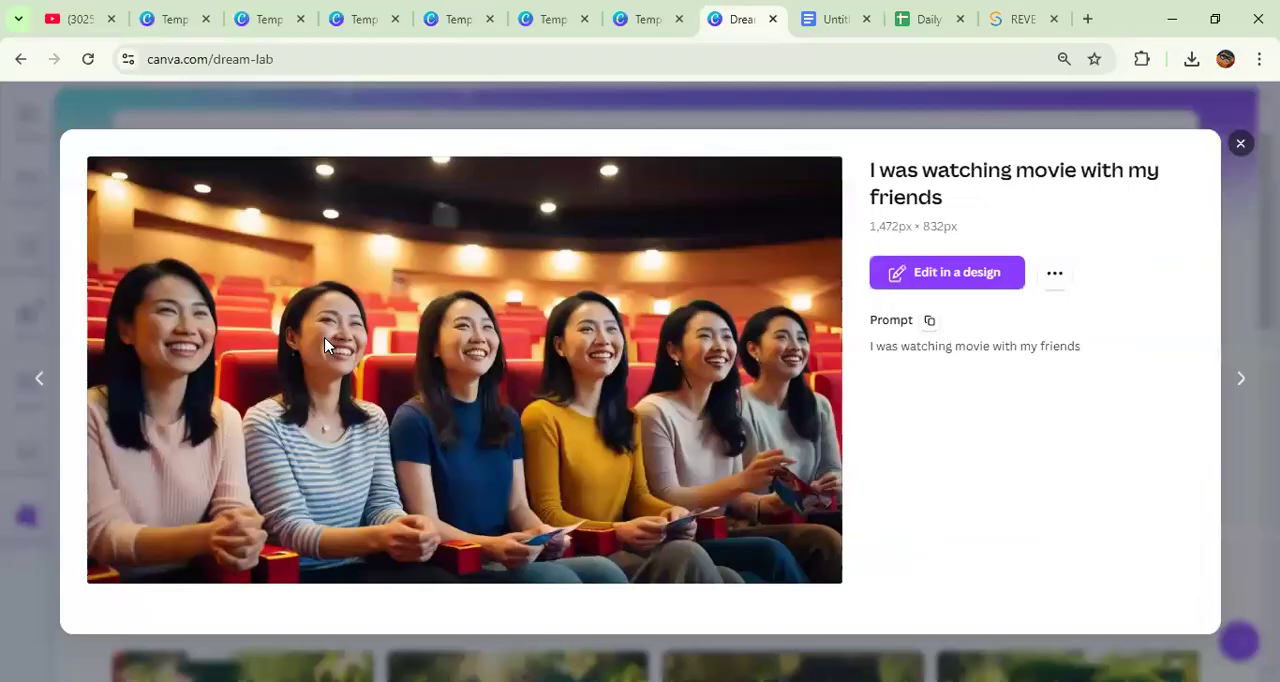
left_click(961, 279)
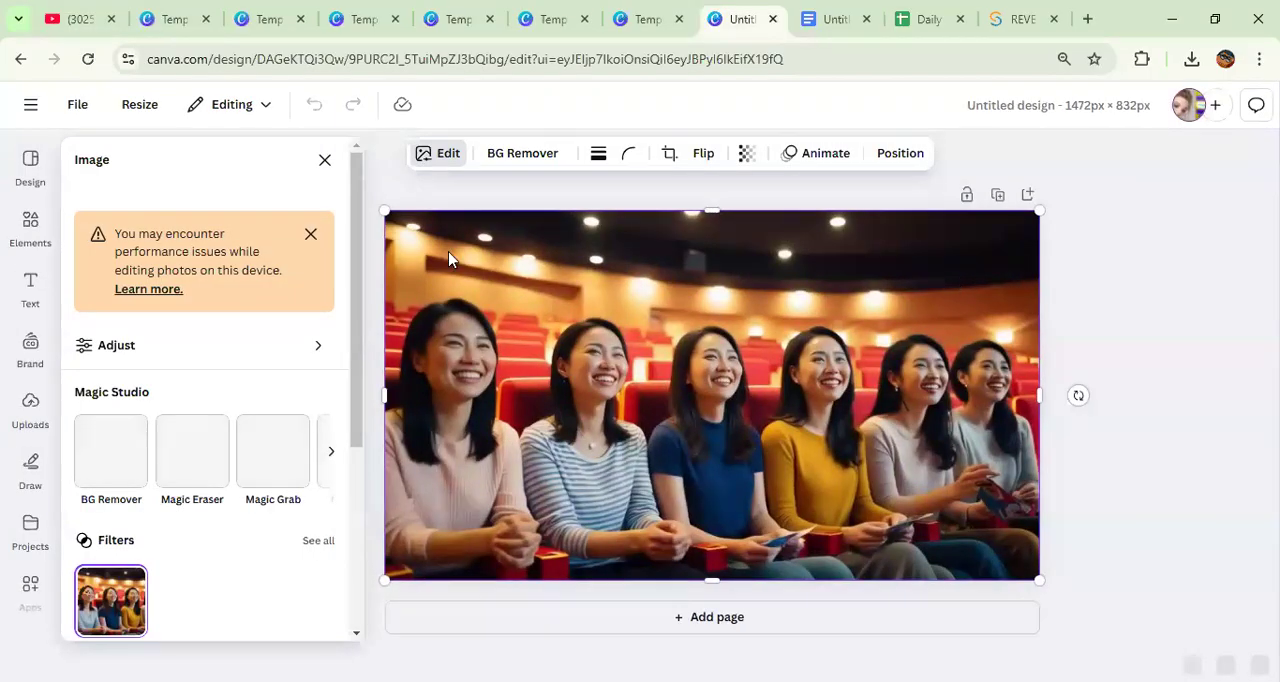
left_click(311, 234)
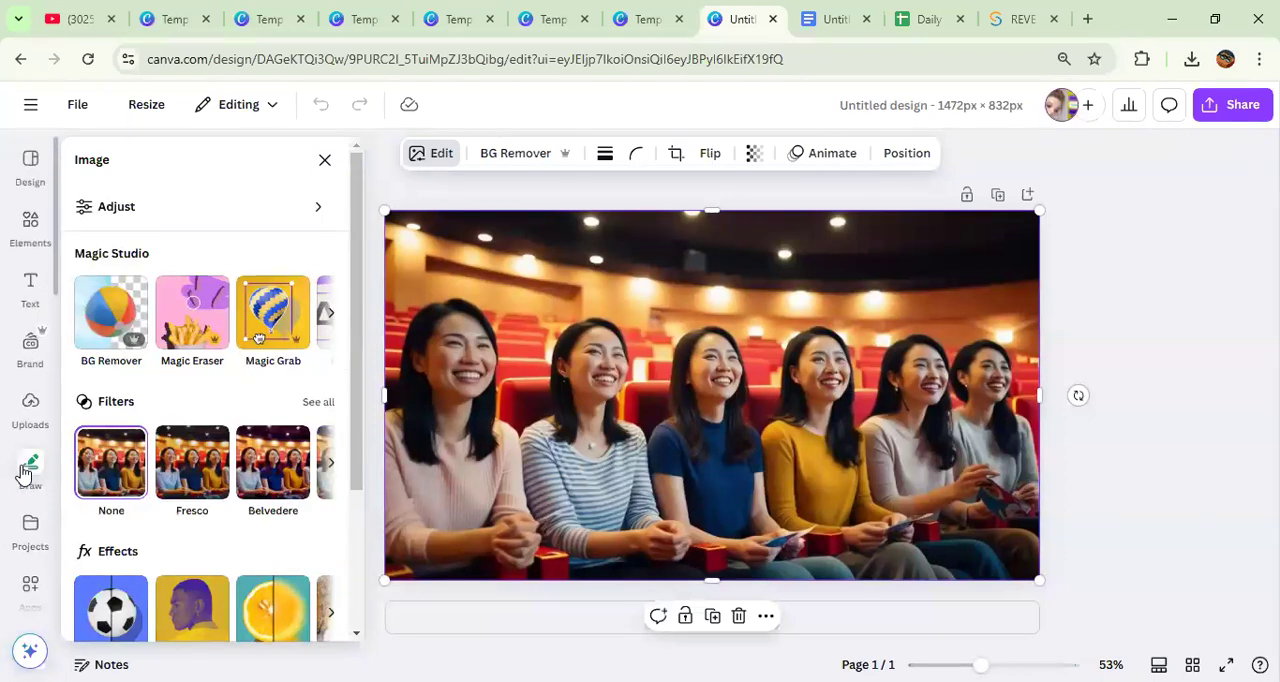
Step: Switch to Google Docs and review the whole "Graphics Design with Canva" topic list, from Logo to Certificate
left_click(833, 20)
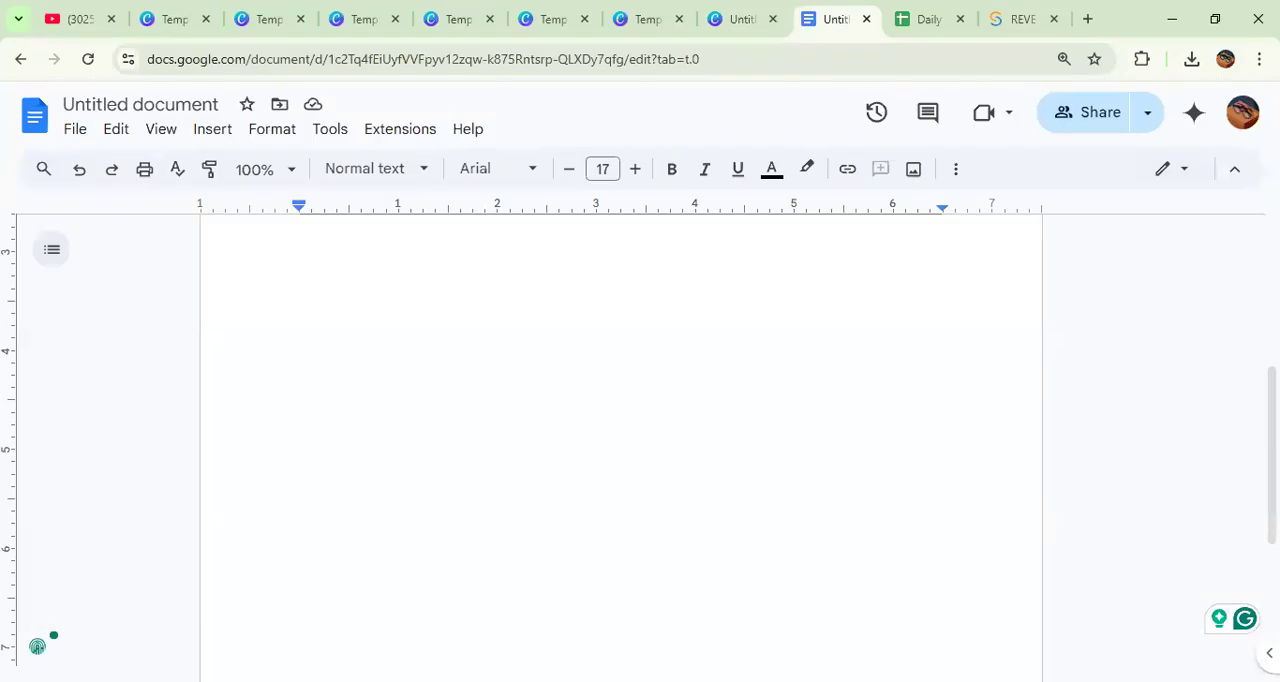
scroll(524, 410, "up", 4)
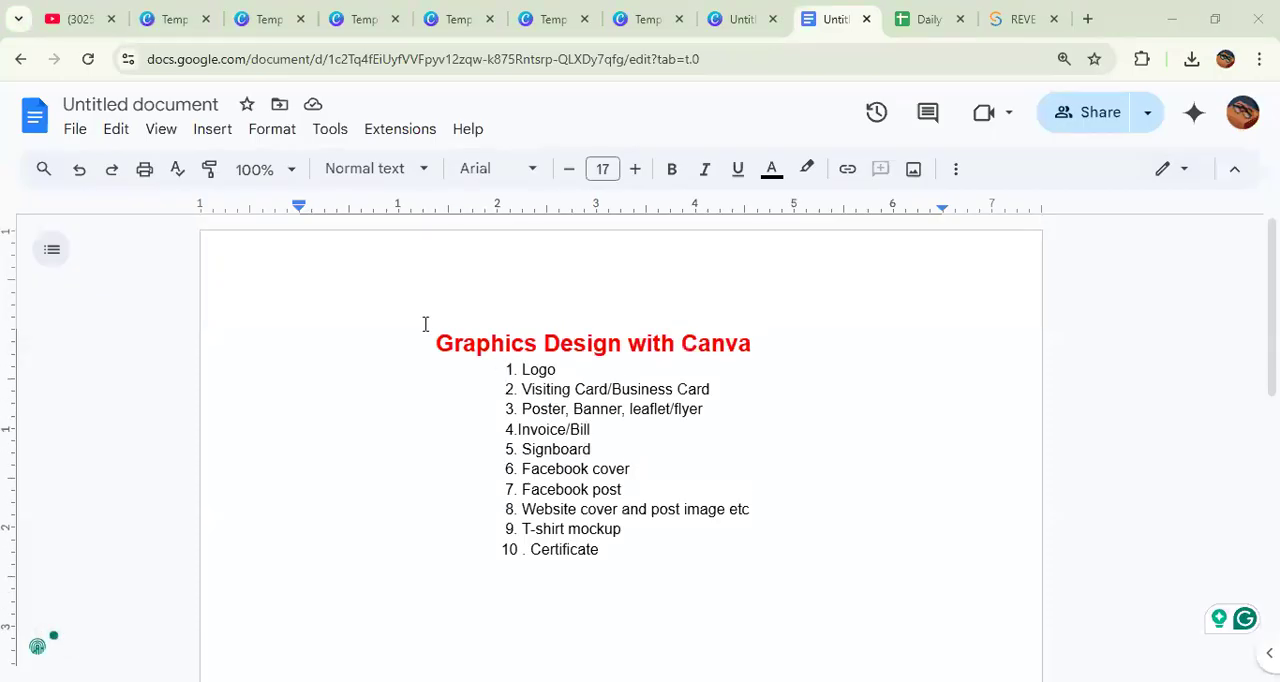
key("ctrl+a")
left_click(854, 509)
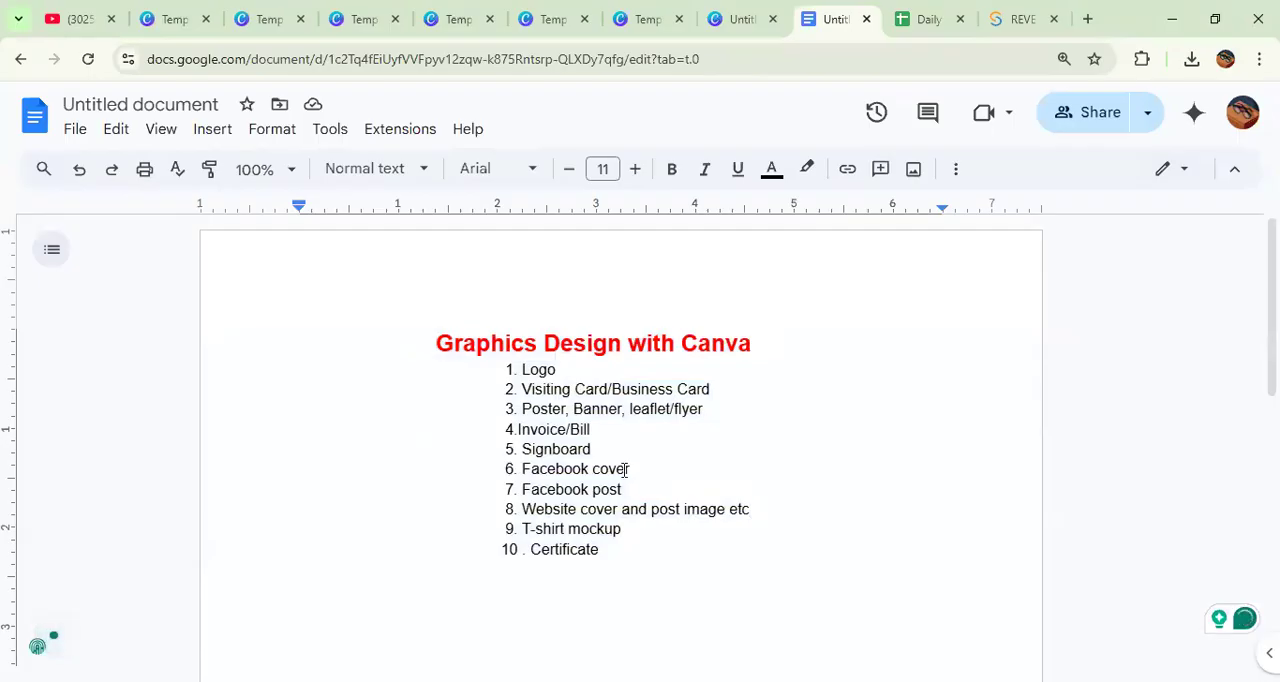
left_click_drag(380, 298, 675, 562)
left_click(675, 562)
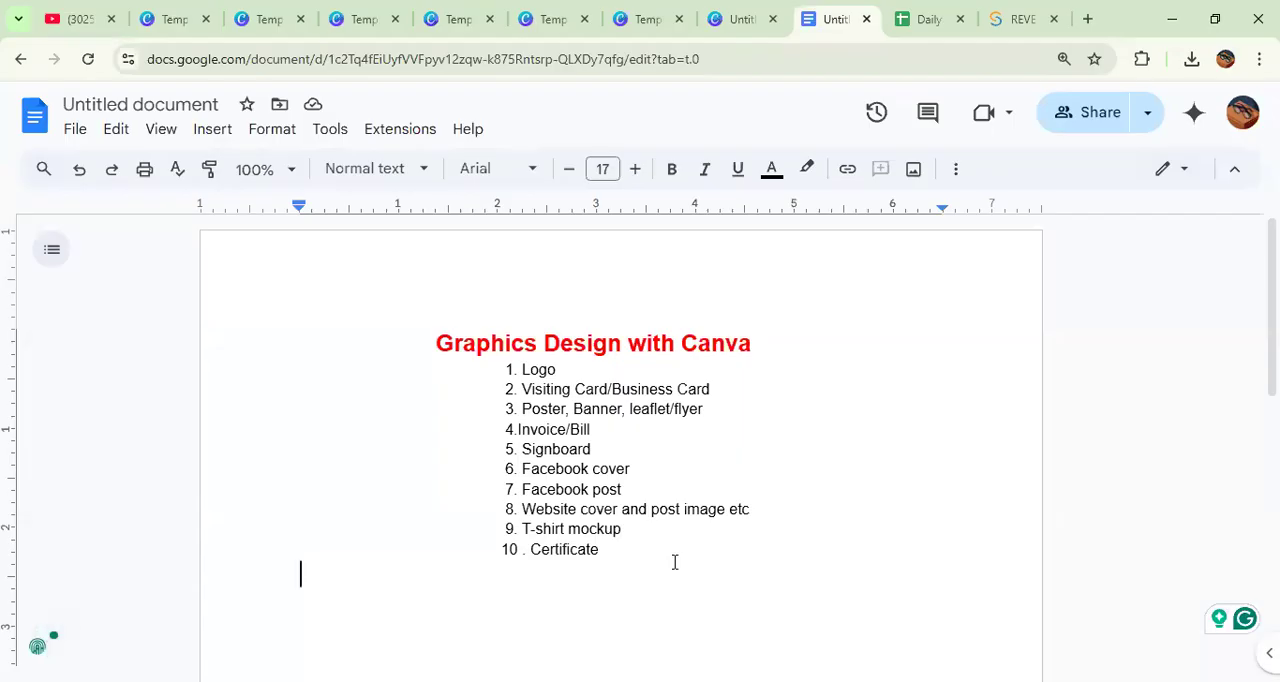
Step: Highlight the whole topic list, switch to Canva and reopen the untitled cinema image design from the recent designs in the projects
left_click_drag(433, 340, 623, 556)
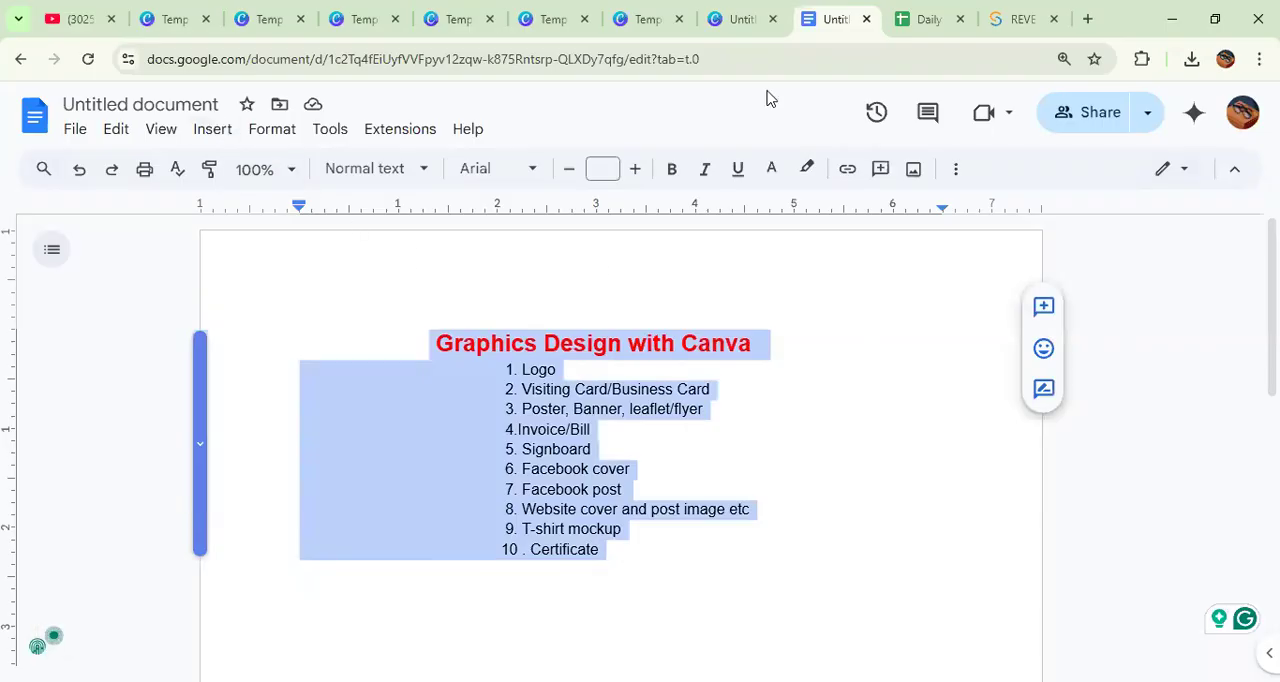
left_click(740, 19)
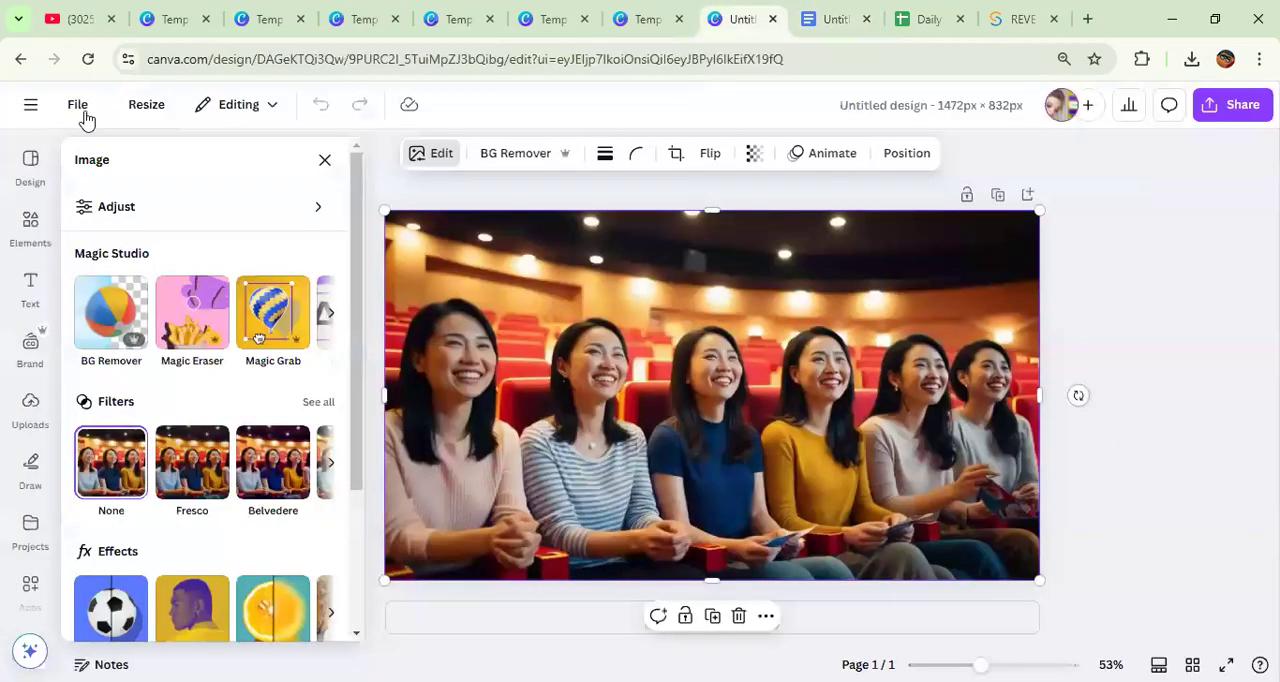
left_click(33, 108)
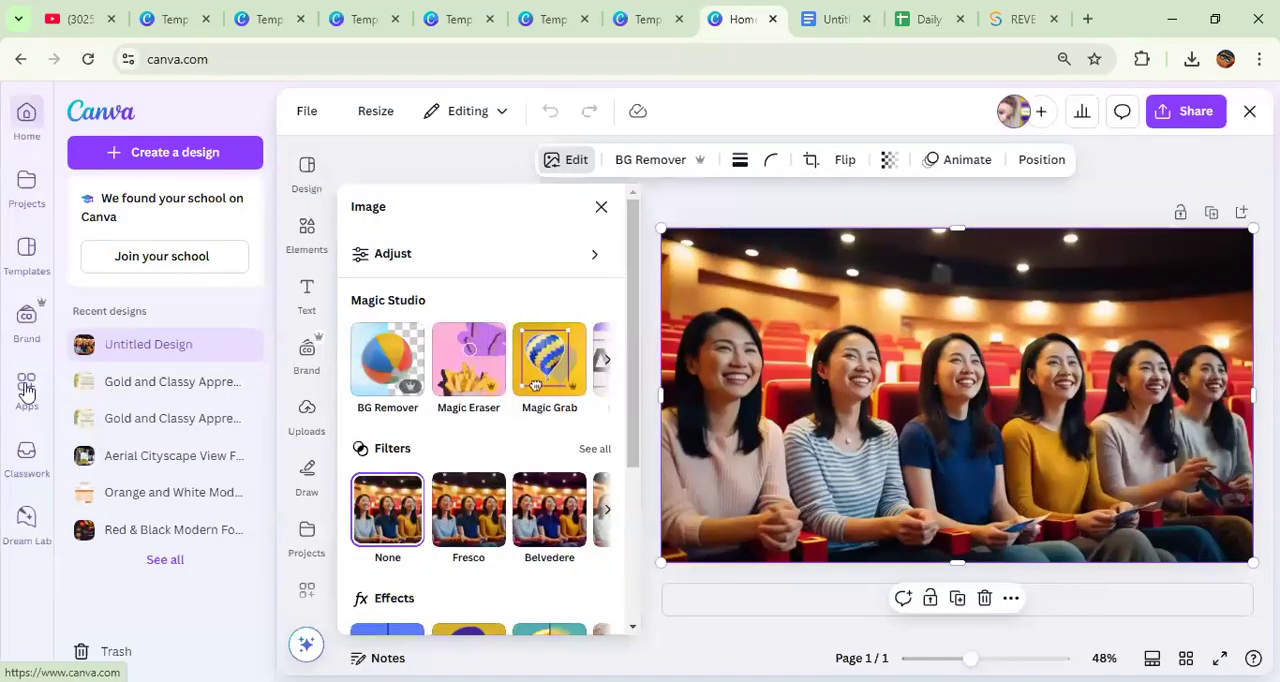
left_click(27, 390)
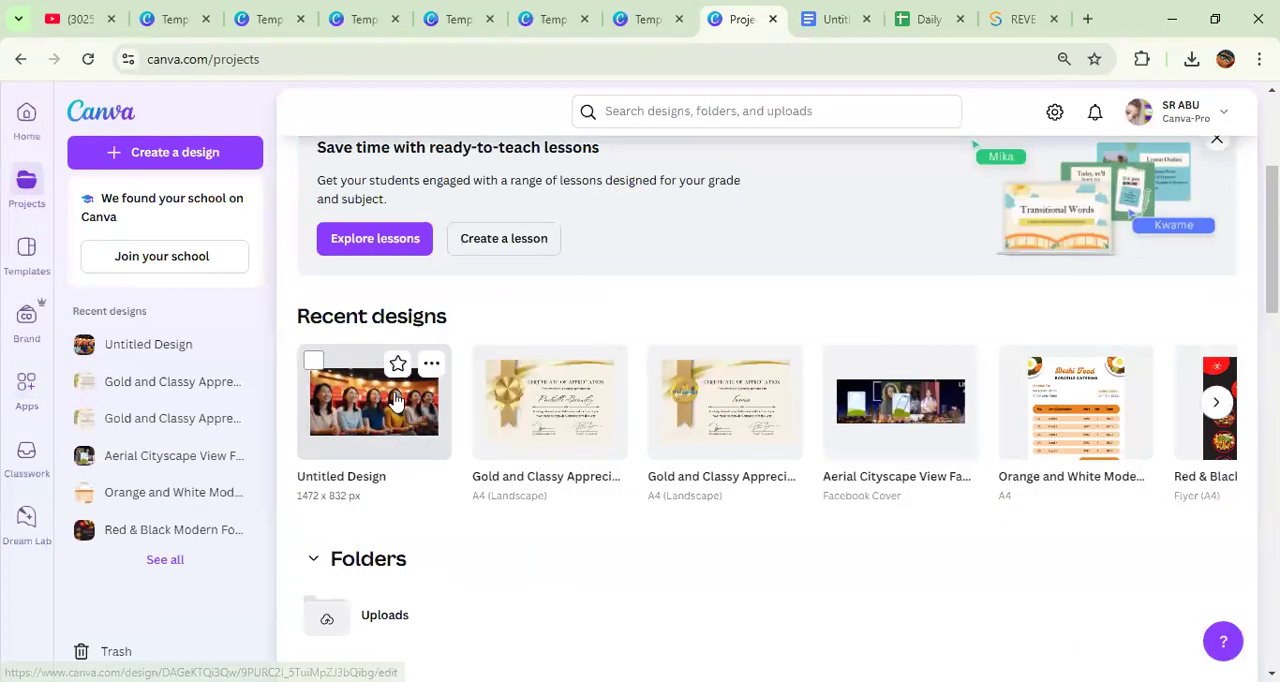
left_click(396, 400)
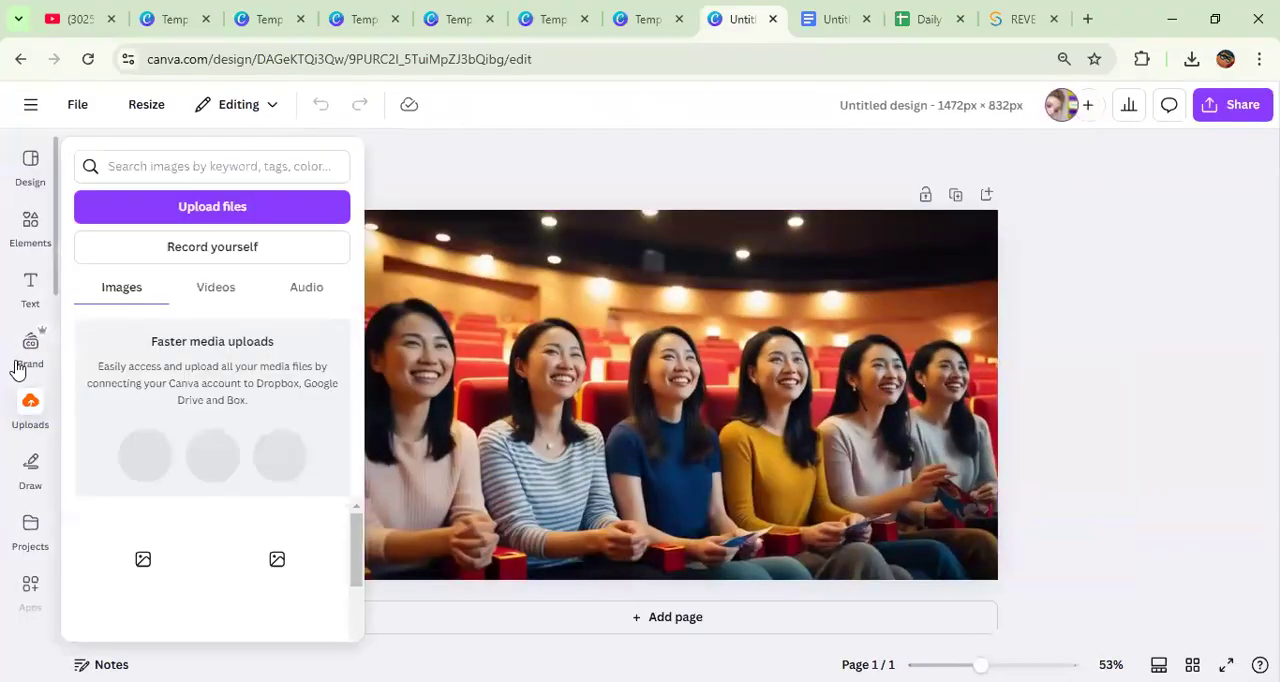
Step: Look through the apps available in the Canva editor and open the Audio library to view its music tracks
scroll(20, 380, "down", 1)
scroll(22, 390, "down", 1)
mouse_move(30, 415)
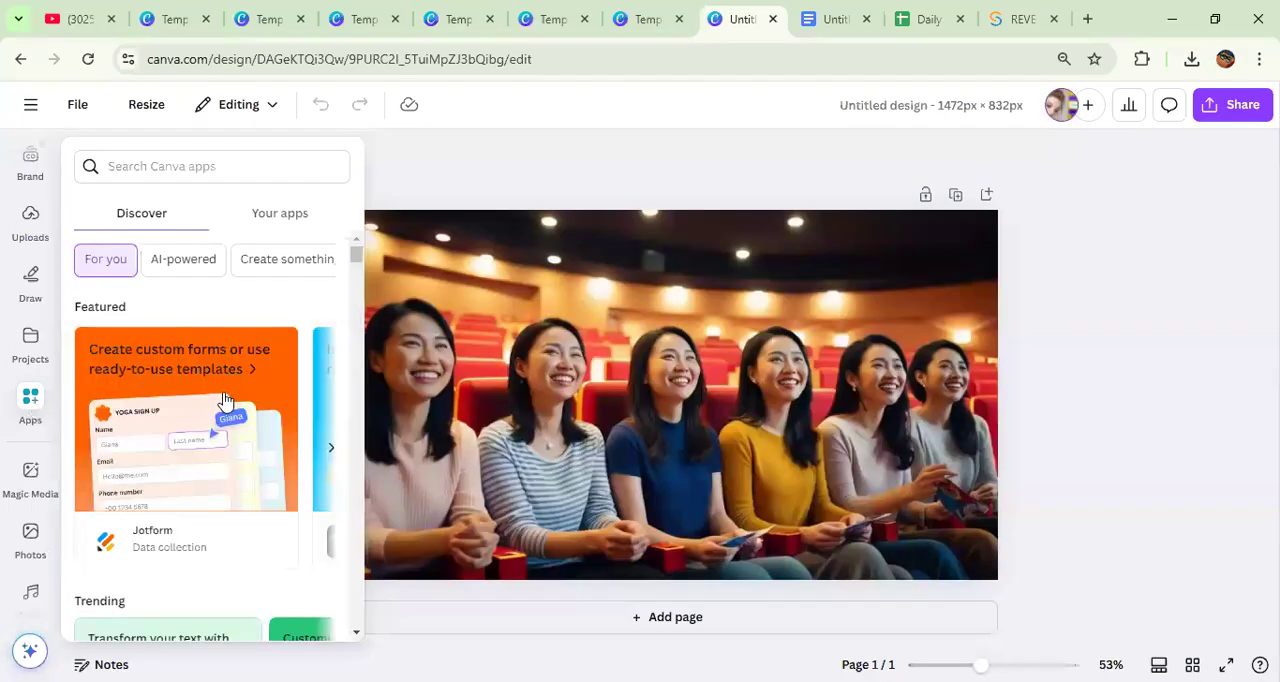
scroll(224, 400, "down", 5)
scroll(224, 405, "up", 3)
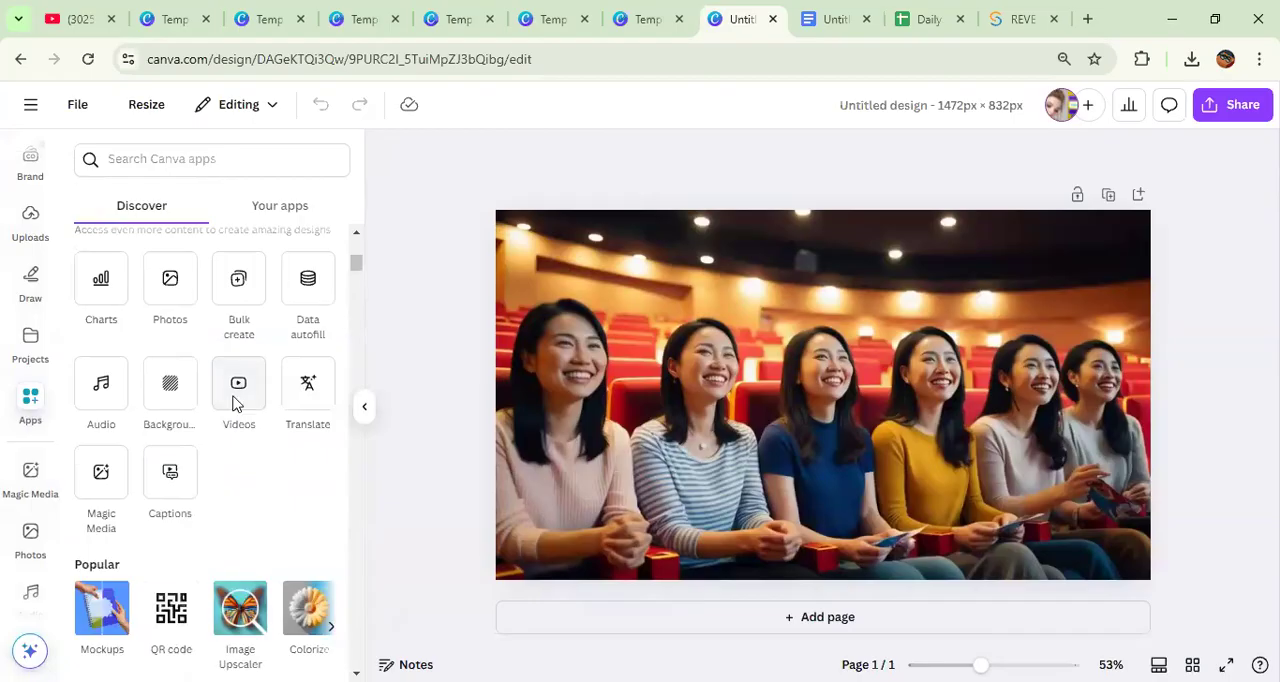
left_click(100, 390)
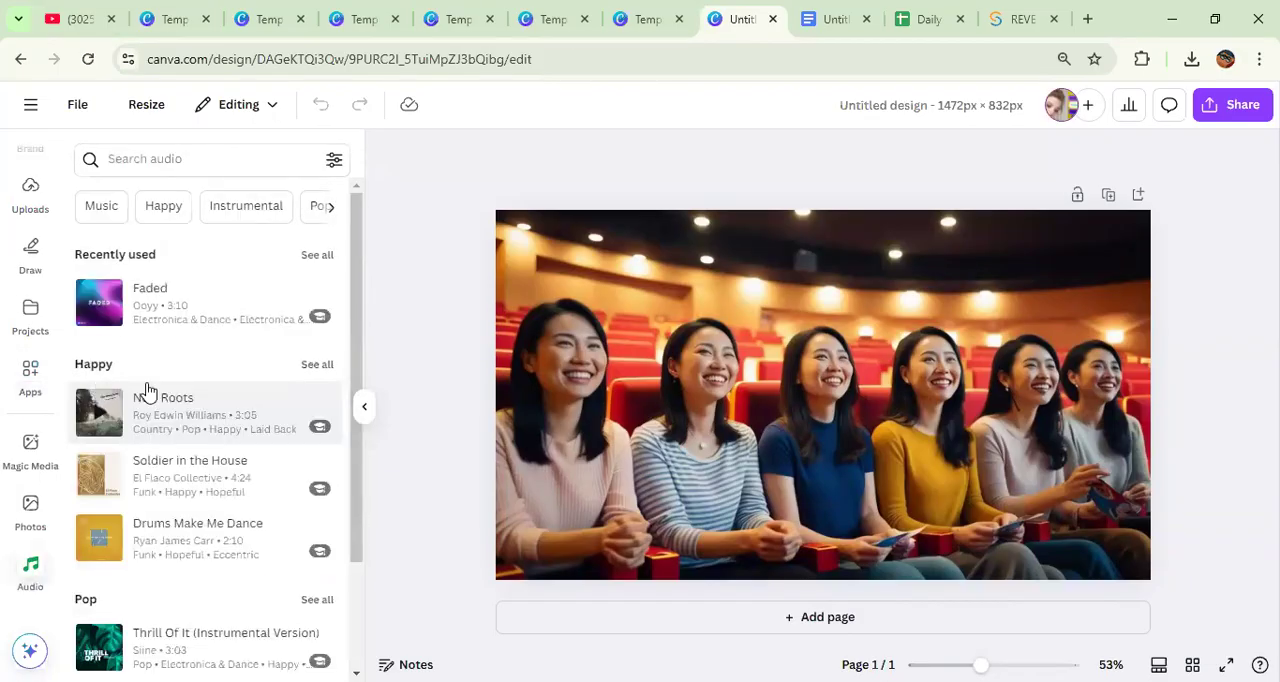
scroll(157, 392, "down", 1)
scroll(160, 395, "up", 2)
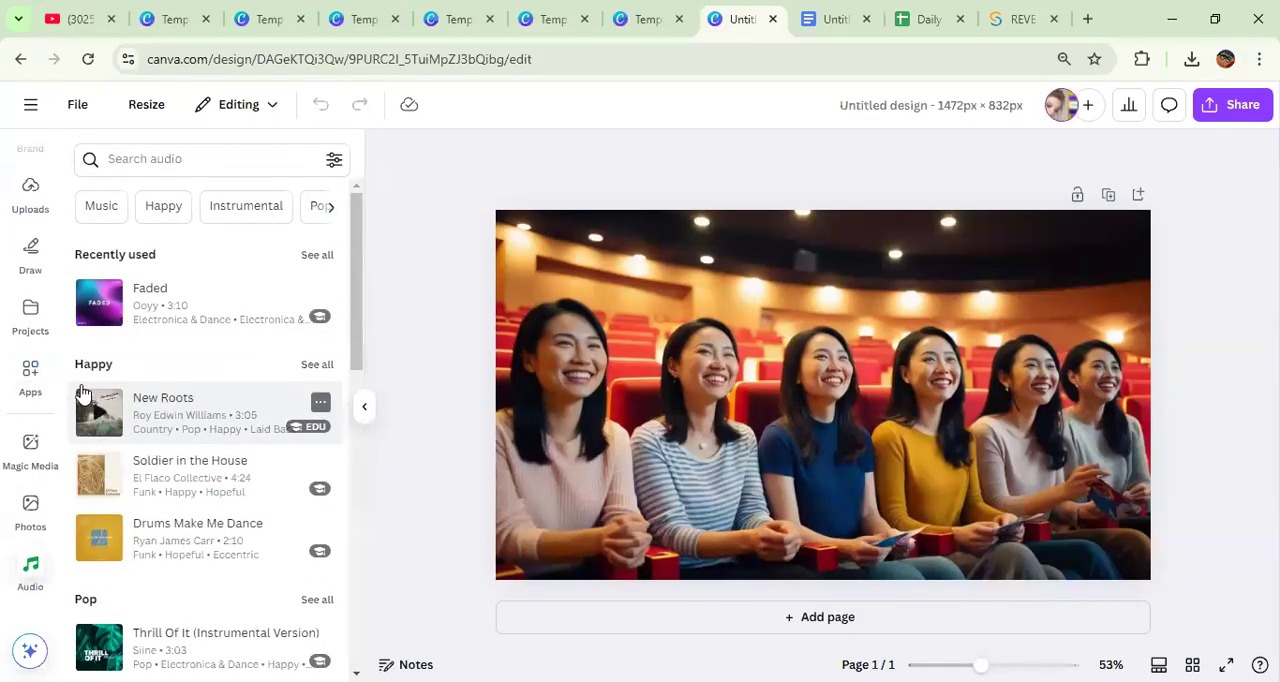
Step: Return to the Canva apps and look through the AI-powered ones, such as HeyGen AI Avatars and Mojo AI
left_click(29, 373)
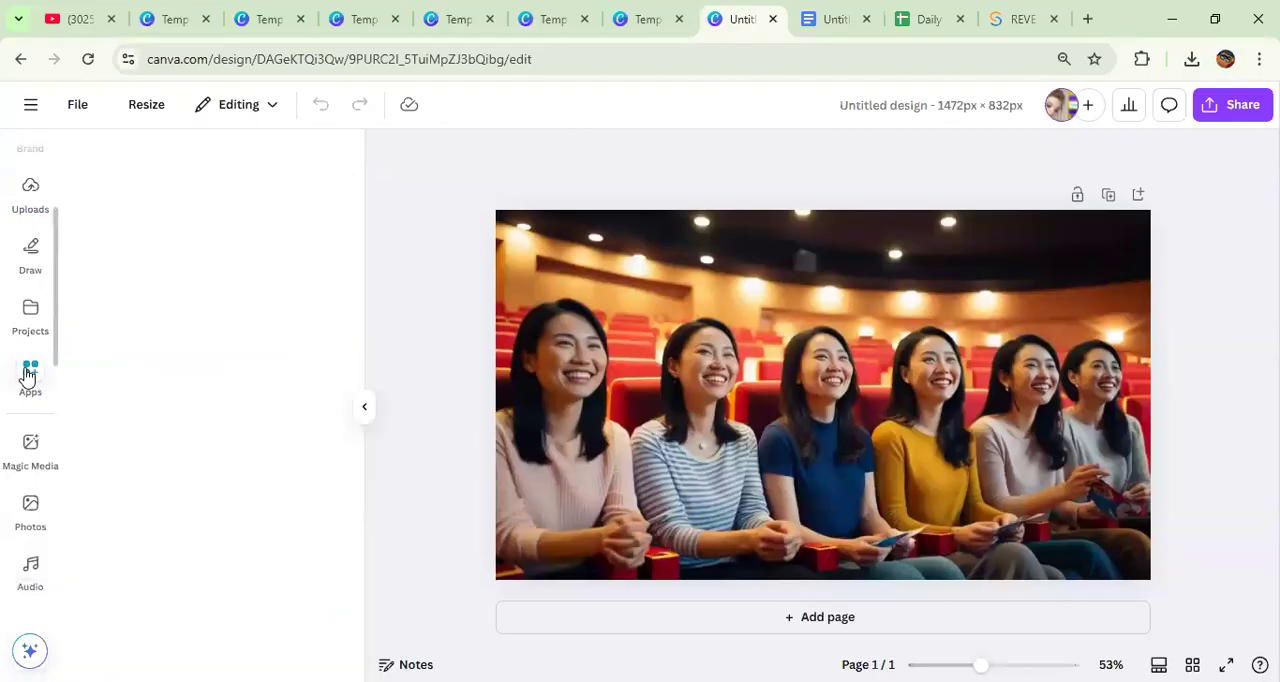
scroll(225, 455, "down", 4)
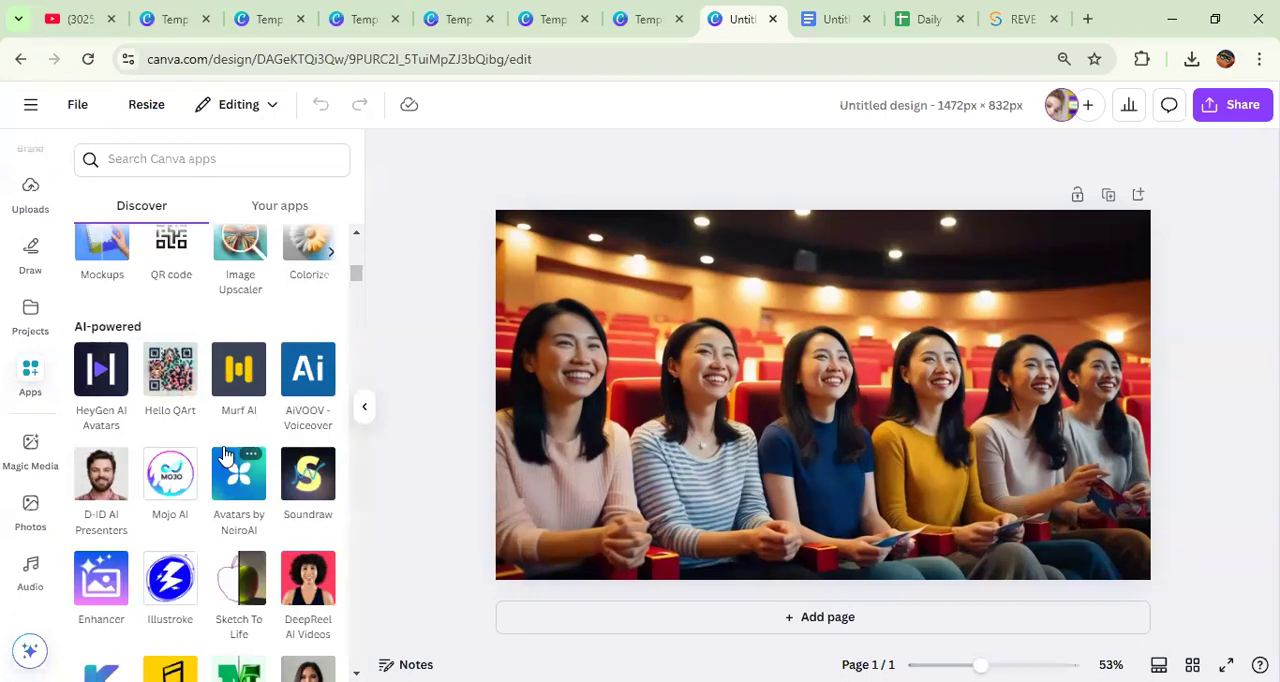
scroll(225, 455, "down", 1)
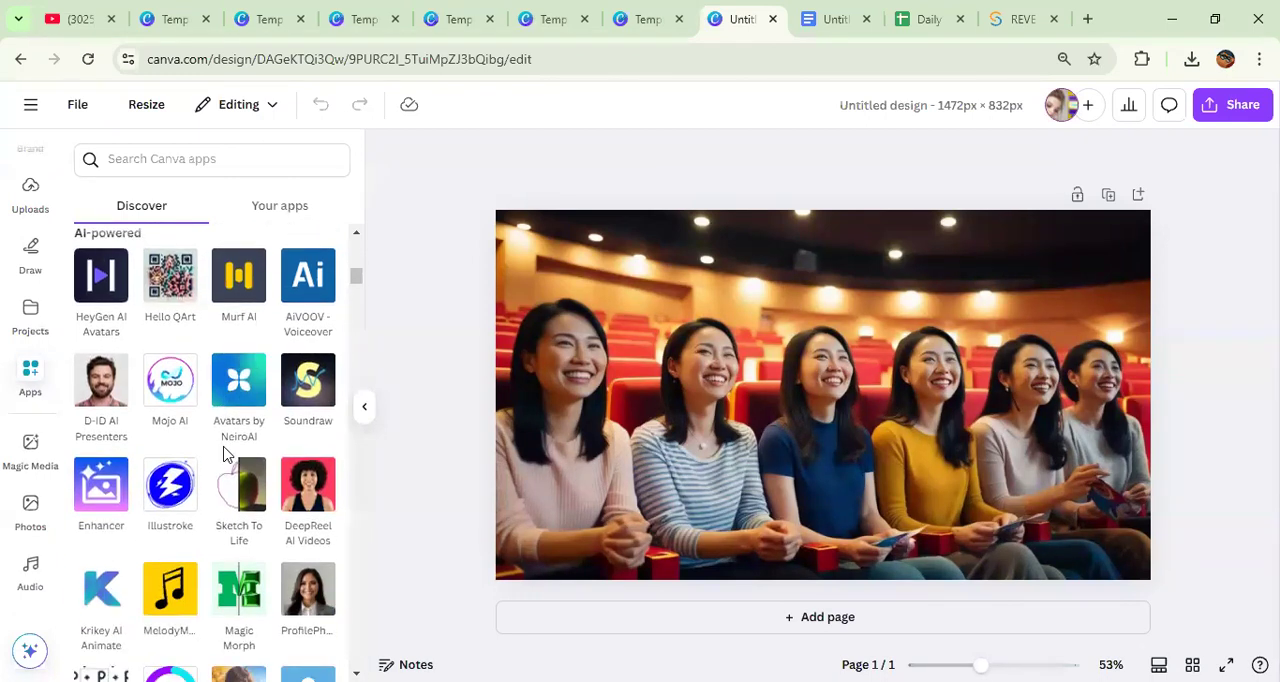
scroll(225, 455, "down", 10)
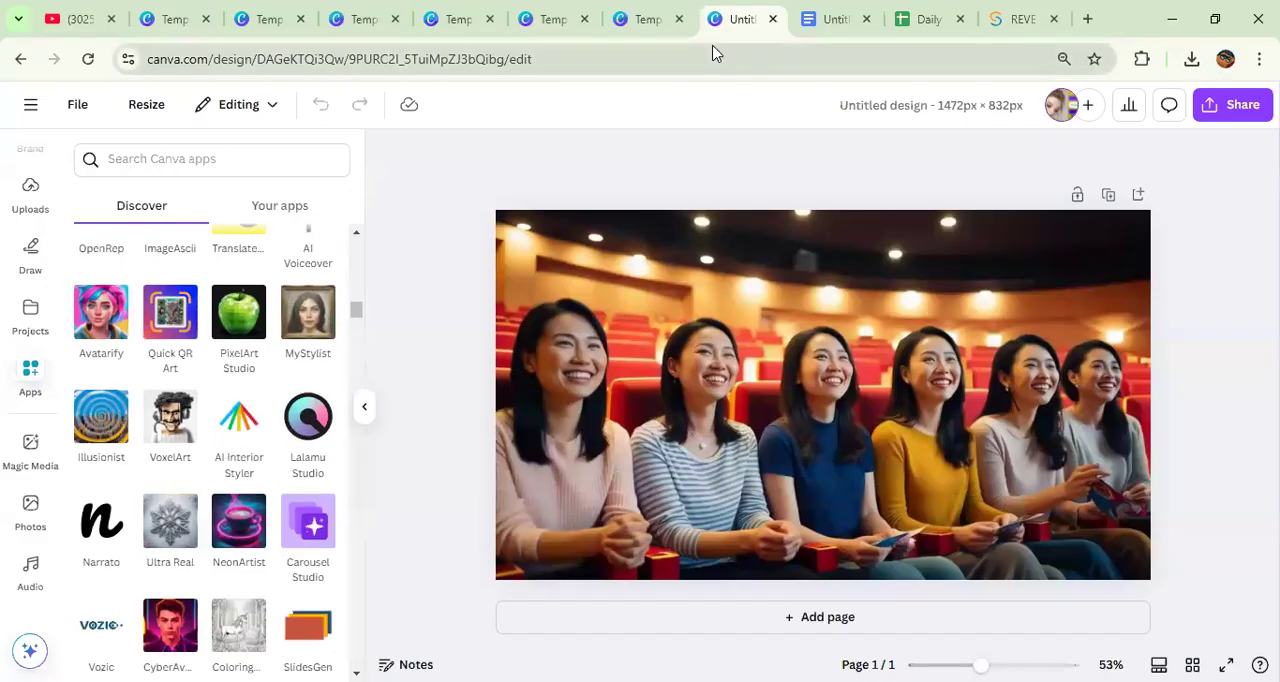
Step: Switch back to Google Docs, clear the list highlight and review the topics, marking "3. Poster, Banner," for emphasis
left_click(826, 20)
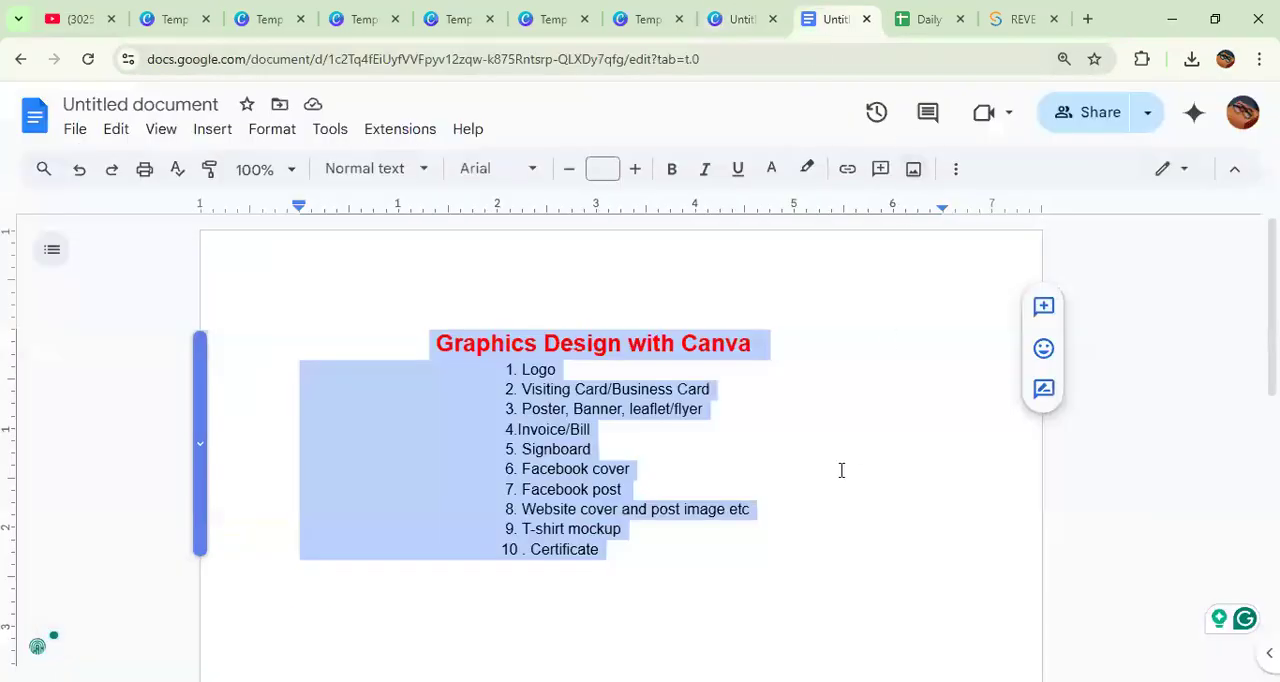
left_click(824, 505)
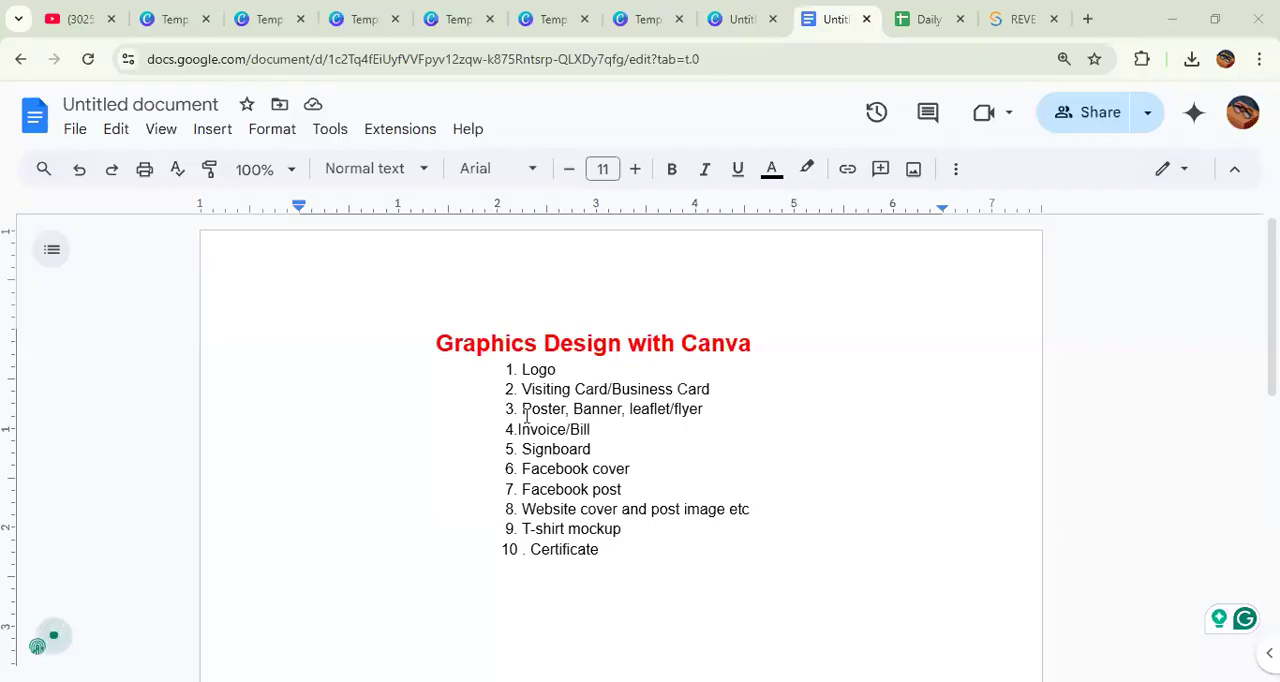
left_click_drag(503, 409, 628, 408)
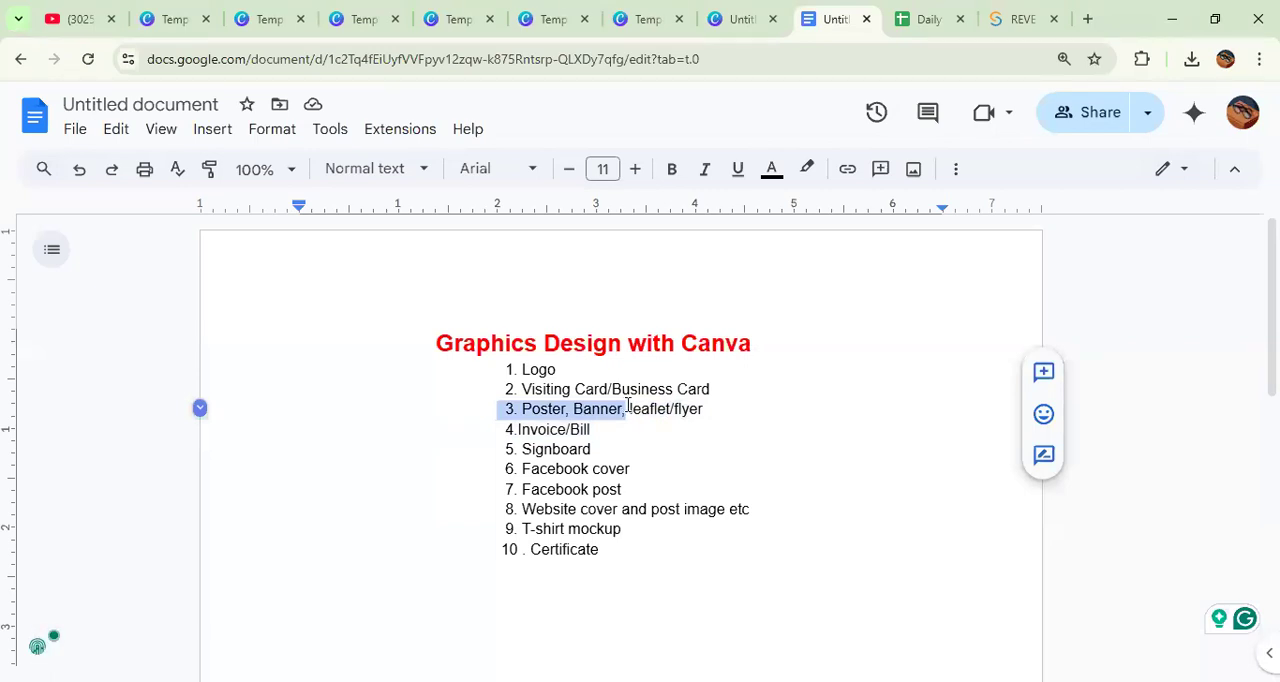
double_click(910, 483)
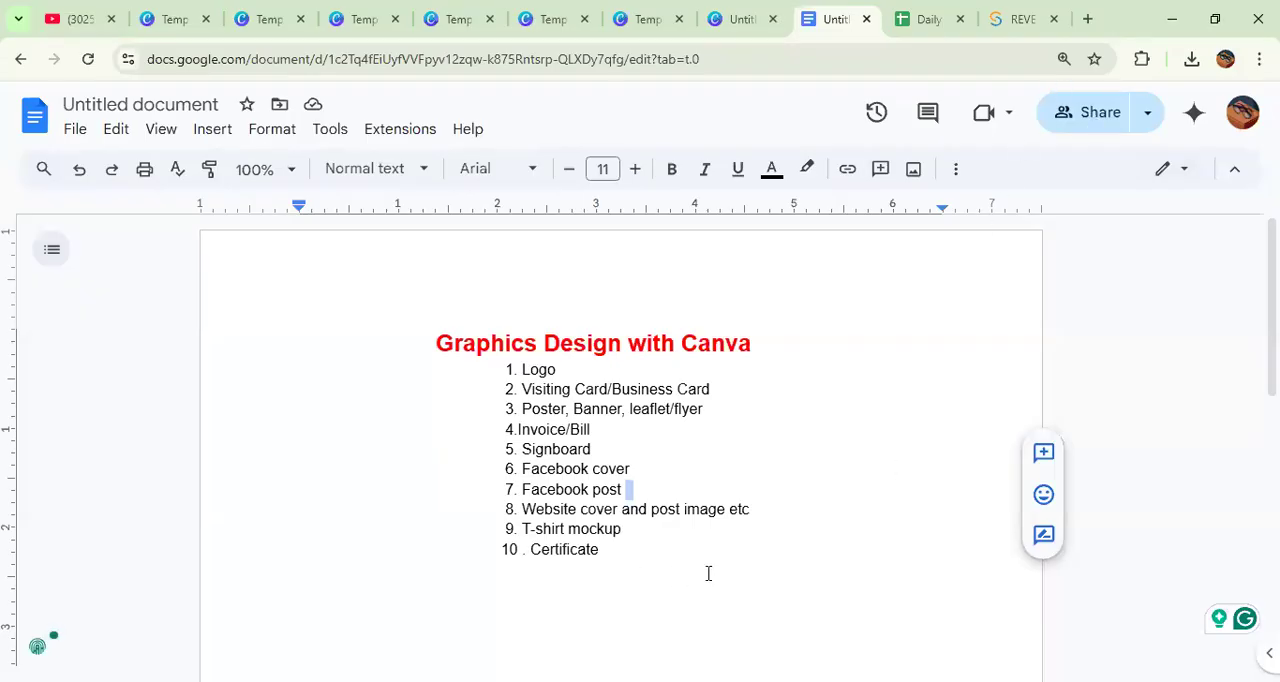
scroll(757, 525, "down", 5)
scroll(800, 553, "up", 2)
scroll(790, 600, "up", 2)
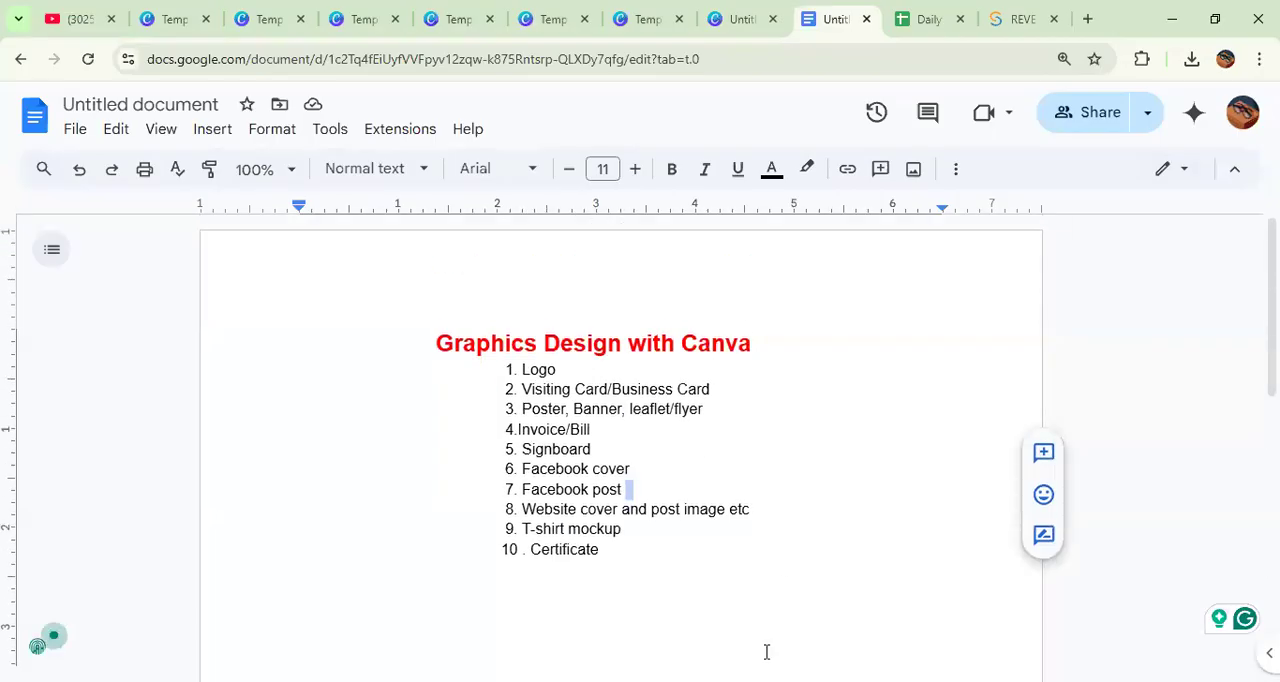